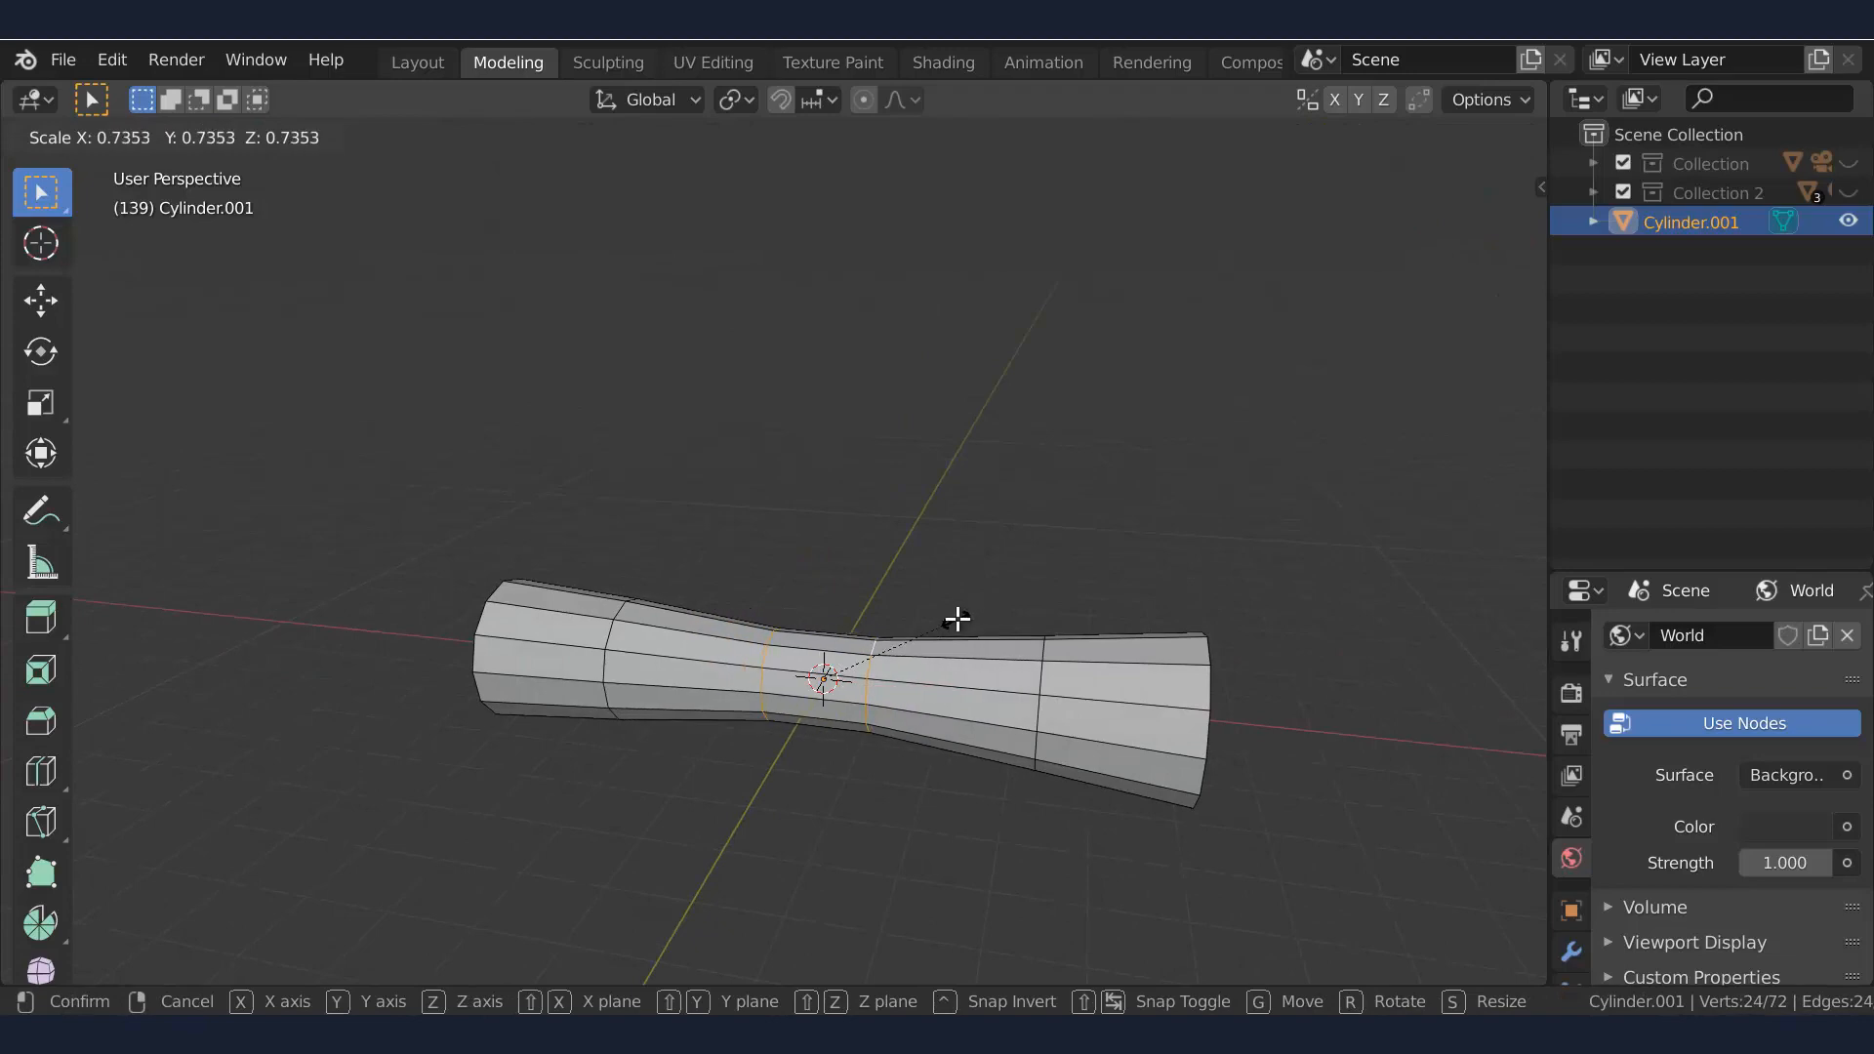
Scale the cylinder's two middle edge loops down uniformly to about 0.735 to form a narrow waist
{"action": "left_click", "coordinate": [958, 619]}
{"action": "left_click", "coordinate": [955, 619]}
{"action": "middle_click_drag", "start_coordinate": [908, 615], "coordinate": [952, 644]}
{"action": "scroll", "coordinate": [867, 664], "scroll_direction": "up", "scroll_amount": 2}
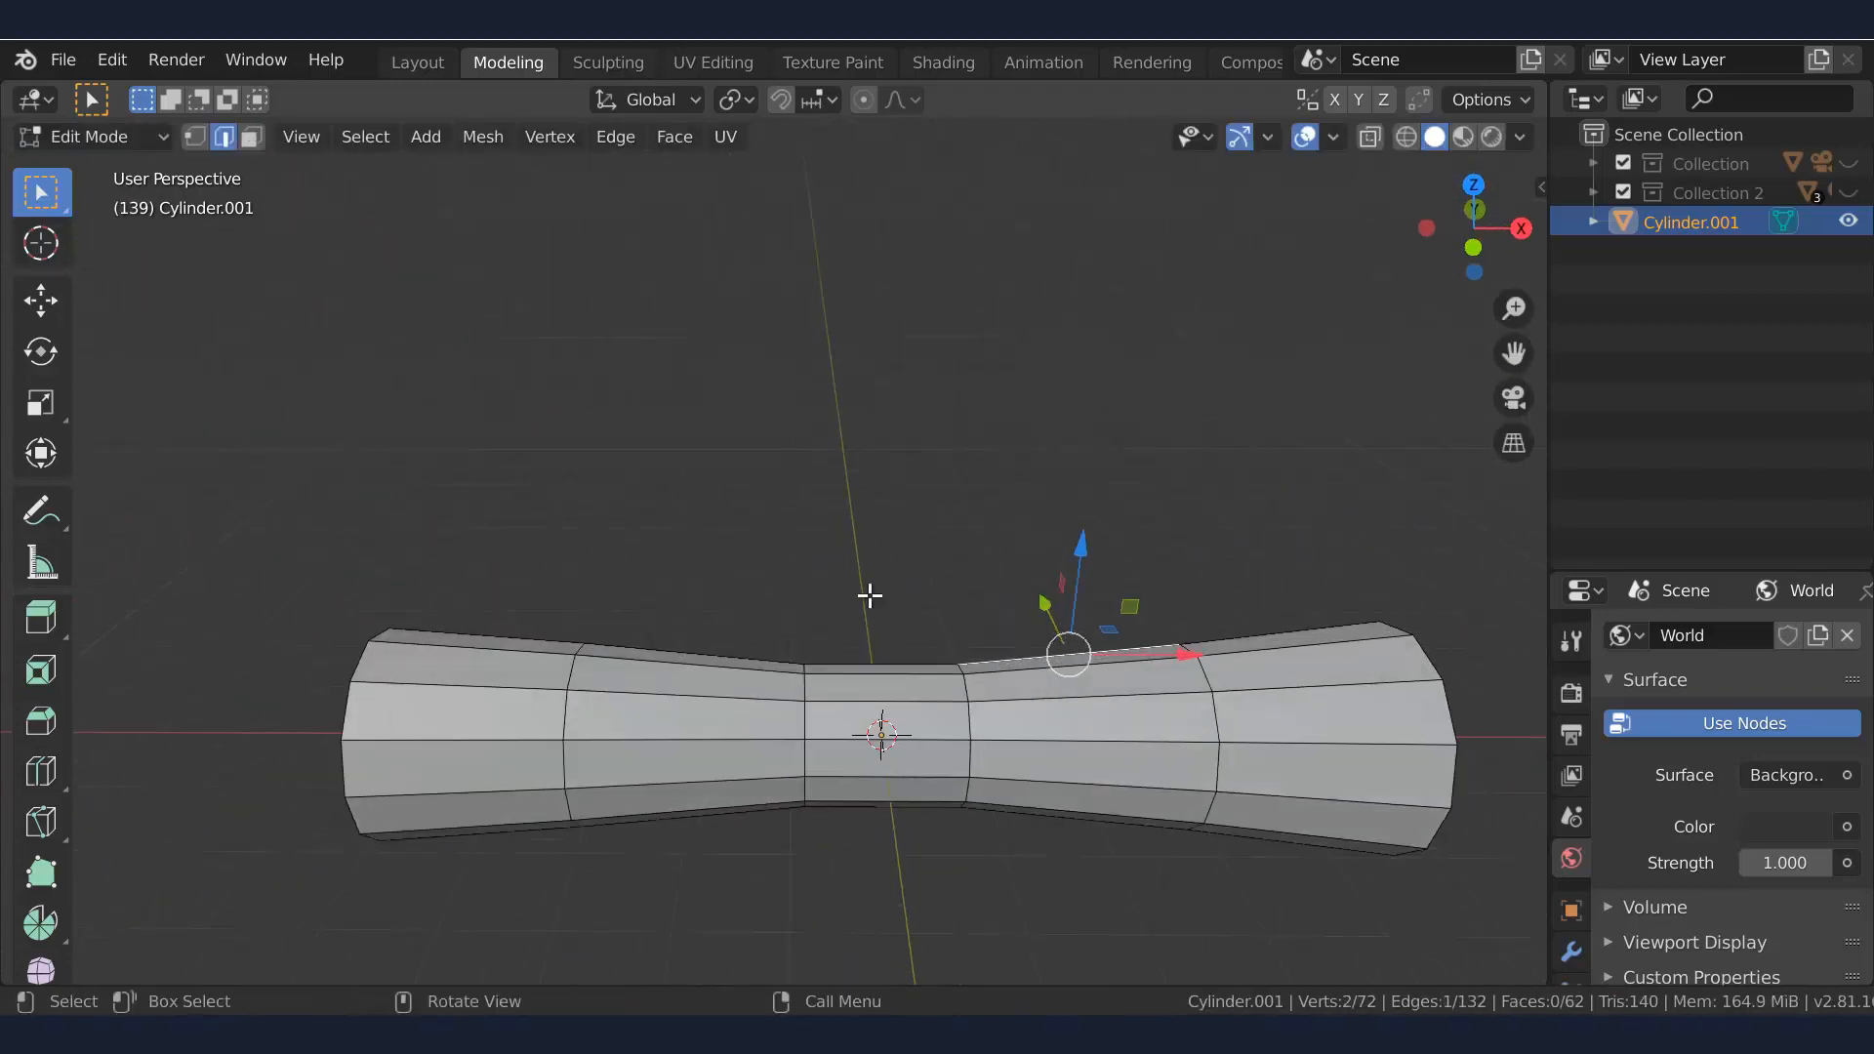
Extrude the ring of faces between the two middle edge loops outward to form a raised ribbon band
{"action": "key", "text": "3"}
{"action": "left_click", "coordinate": [858, 682], "text": "alt"}
{"action": "middle_click_drag", "start_coordinate": [858, 683], "coordinate": [1025, 557]}
{"action": "key", "text": "e"}
{"action": "left_click", "coordinate": [810, 683]}
{"action": "key", "text": "alt+a"}
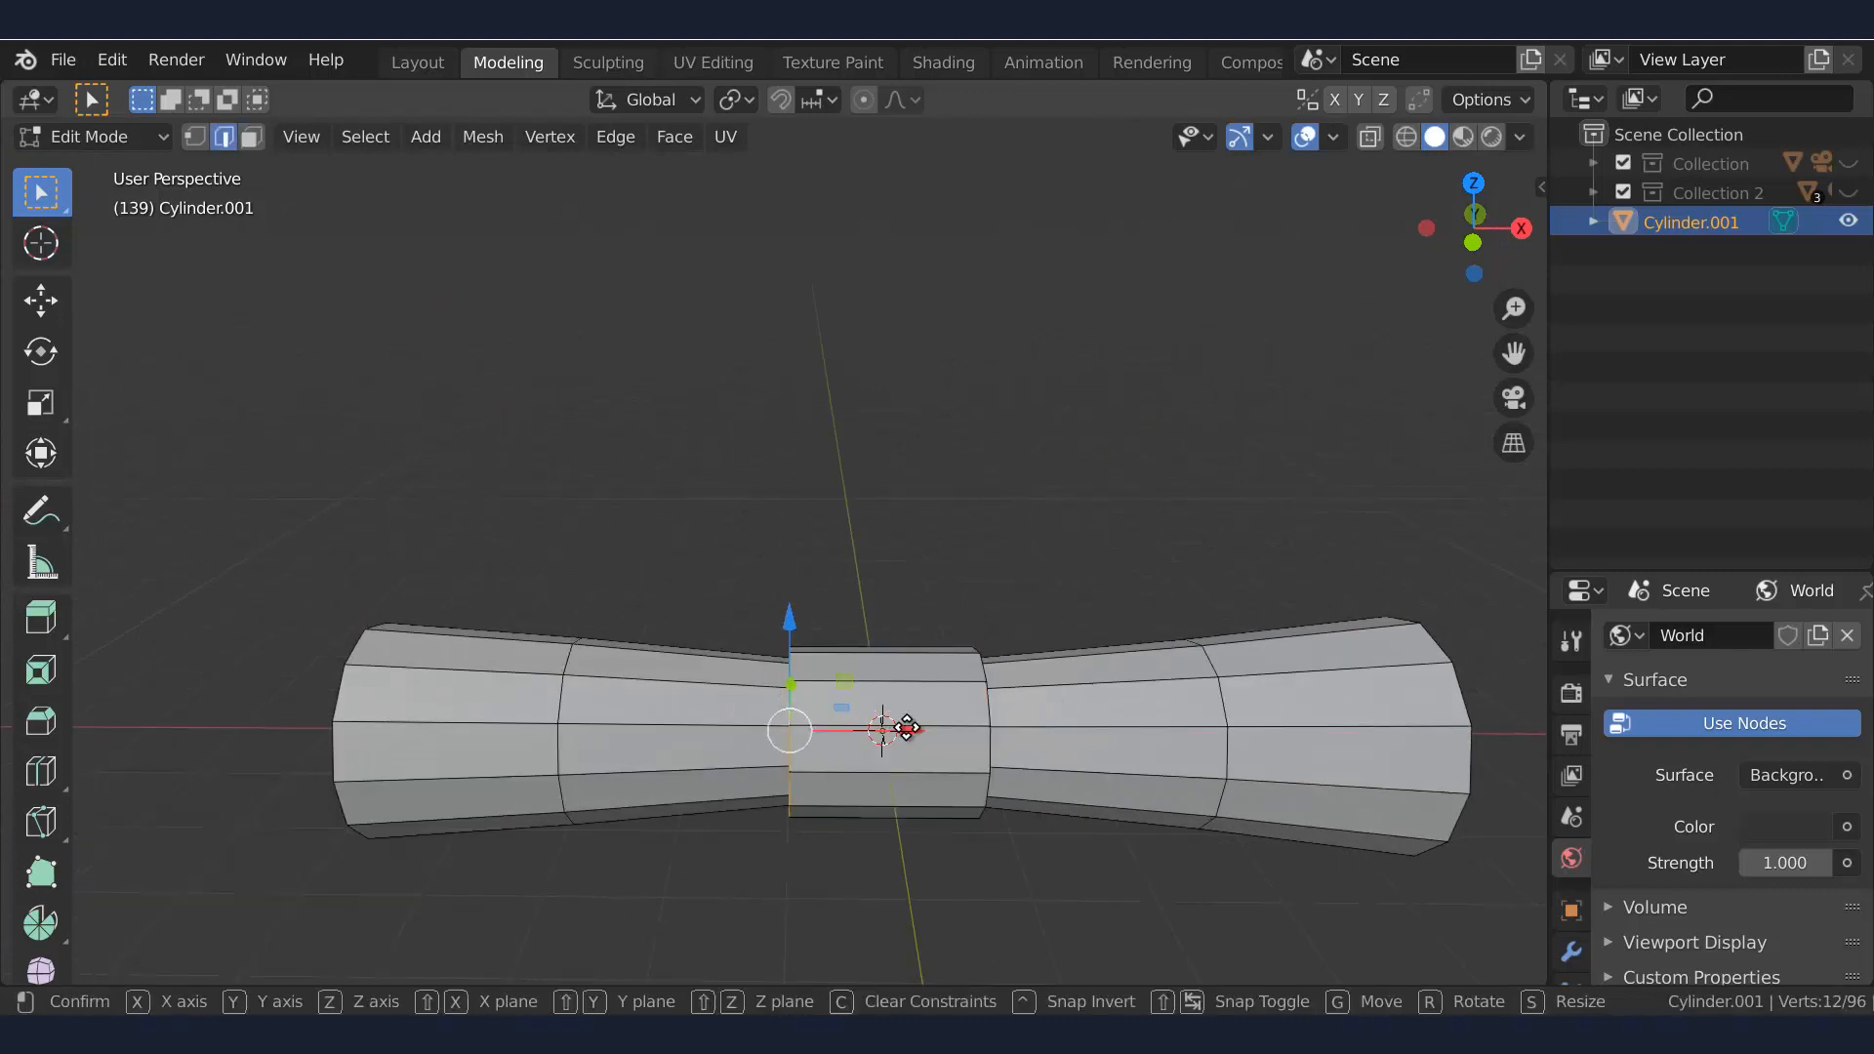
Move the ribbon band's side edge loops along the cylinder to adjust the band's width
{"action": "left_click", "coordinate": [918, 733]}
{"action": "left_click", "coordinate": [975, 728], "text": "alt"}
{"action": "key", "text": "g"}
{"action": "left_click", "coordinate": [977, 742]}
{"action": "middle_click_drag", "start_coordinate": [976, 742], "coordinate": [888, 719]}
{"action": "key", "text": "alt+a"}
Add a lengthwise loop cut along the side of the scroll without sliding it
{"action": "key", "text": "ctrl+r"}
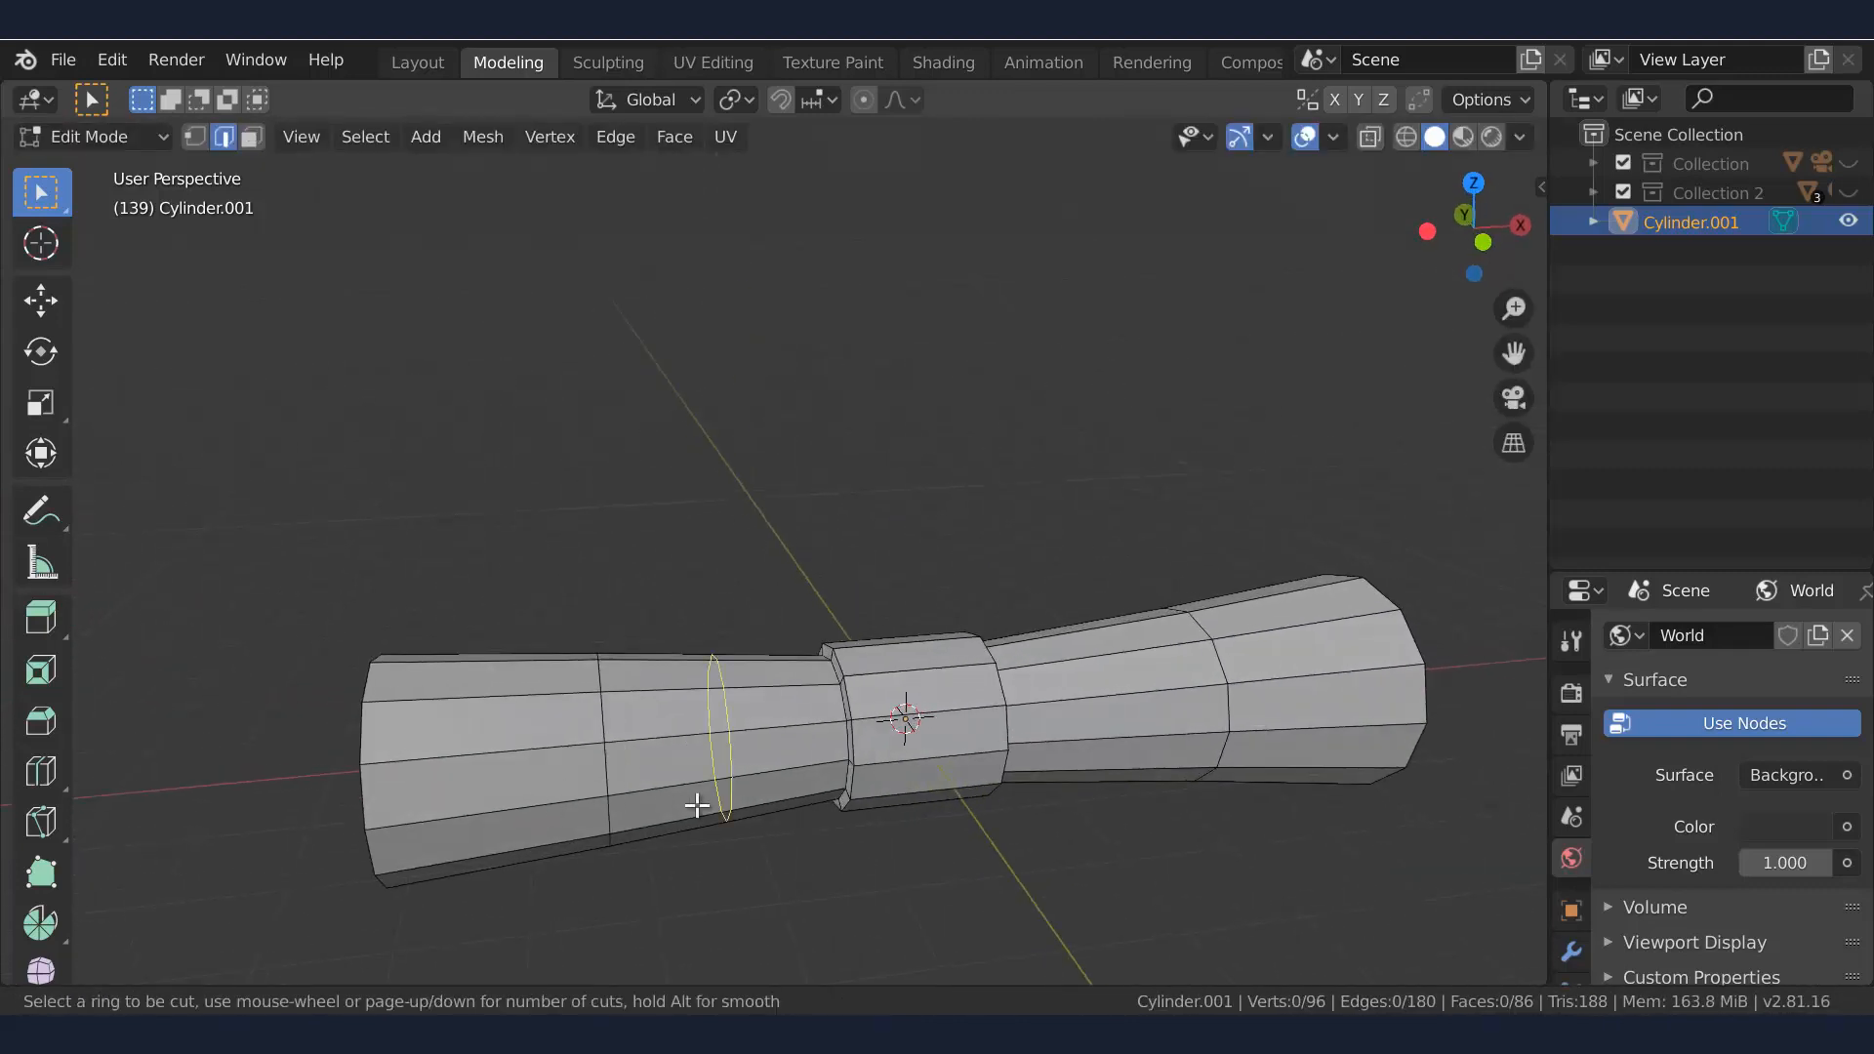
{"action": "right_click", "coordinate": [587, 784]}
{"action": "left_click", "coordinate": [601, 781]}
{"action": "middle_click_drag", "start_coordinate": [601, 781], "coordinate": [912, 782]}
Move the lengthwise side edges of the scroll along Y to form the protruding edge of the rolled paper
{"action": "left_click", "coordinate": [698, 797], "text": "shift"}
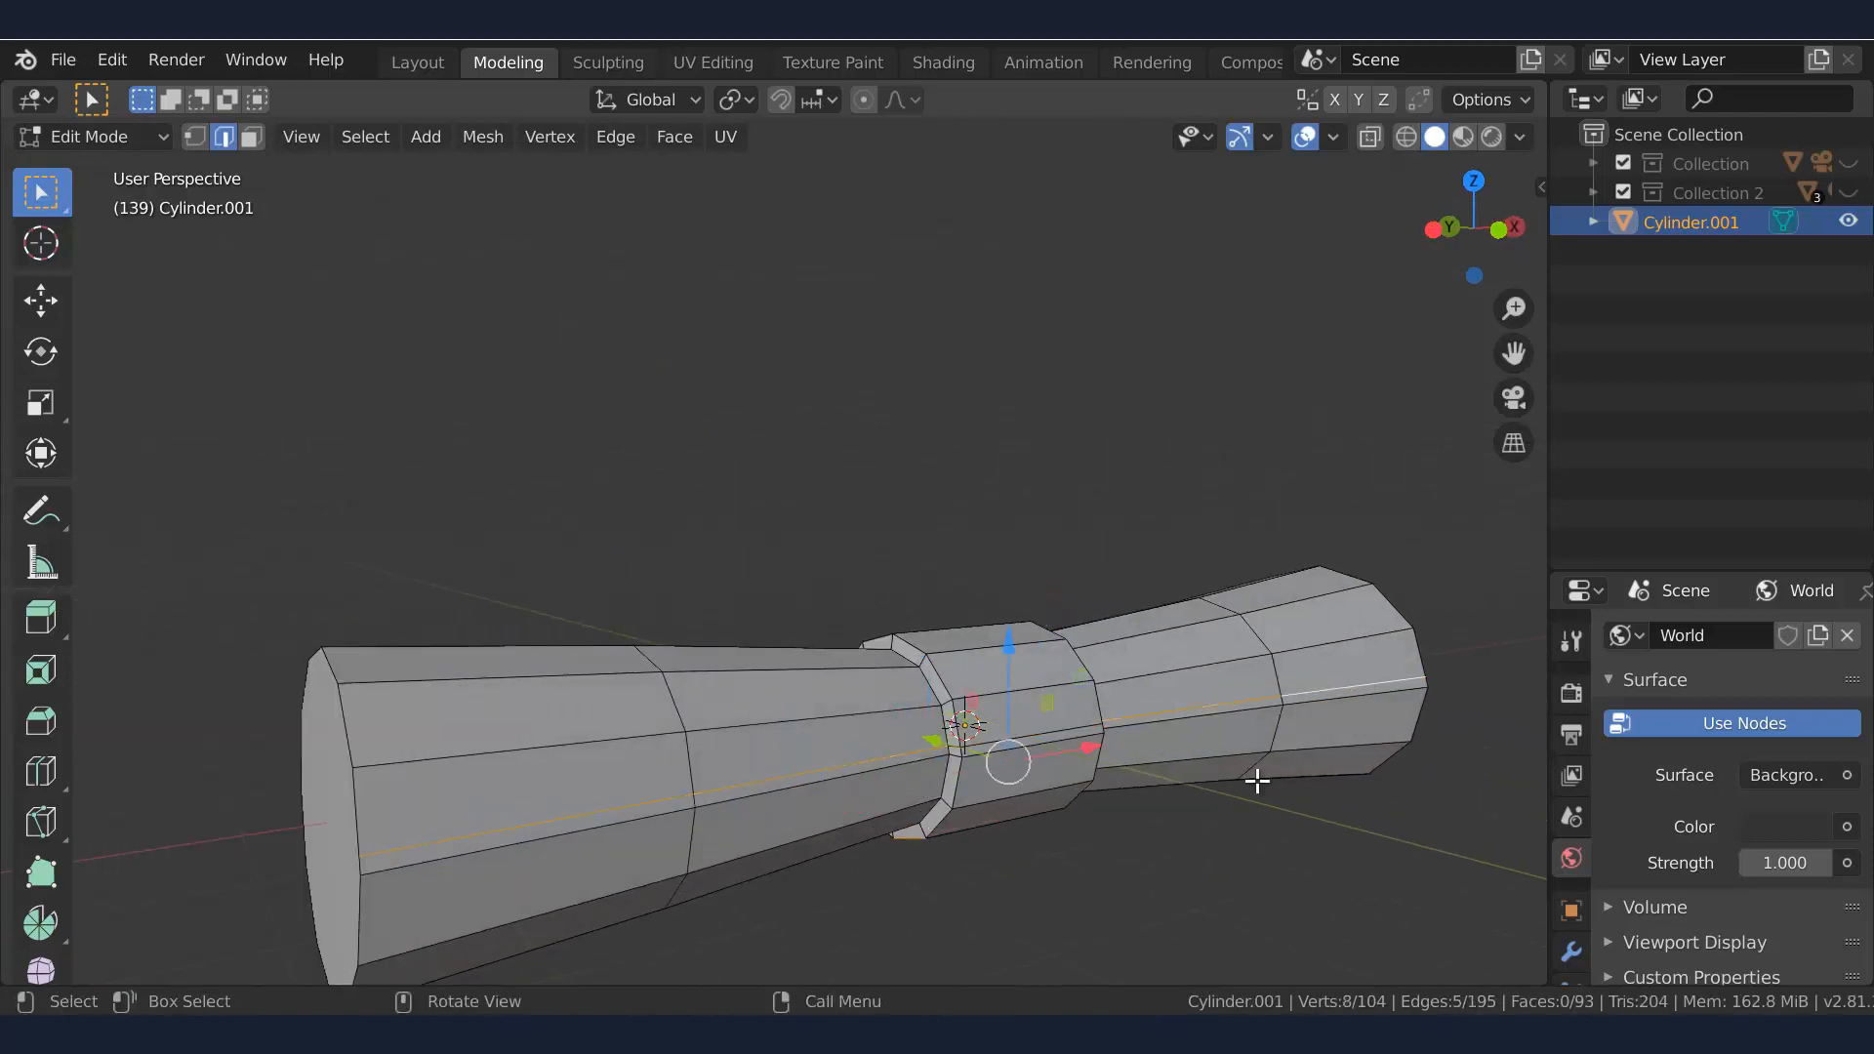
{"action": "middle_click_drag", "start_coordinate": [1257, 781], "coordinate": [916, 720]}
{"action": "key", "text": "g"}
{"action": "key", "text": "y"}
{"action": "left_click", "coordinate": [678, 782]}
{"action": "left_click", "coordinate": [1005, 792], "text": "shift"}
{"action": "key", "text": "g"}
{"action": "key", "text": "y"}
{"action": "left_click", "coordinate": [722, 785]}
Extrude the narrow lengthwise face of the ribbon band outward and rotate it -23.6° about X
{"action": "key", "text": "3"}
{"action": "left_click", "coordinate": [918, 719]}
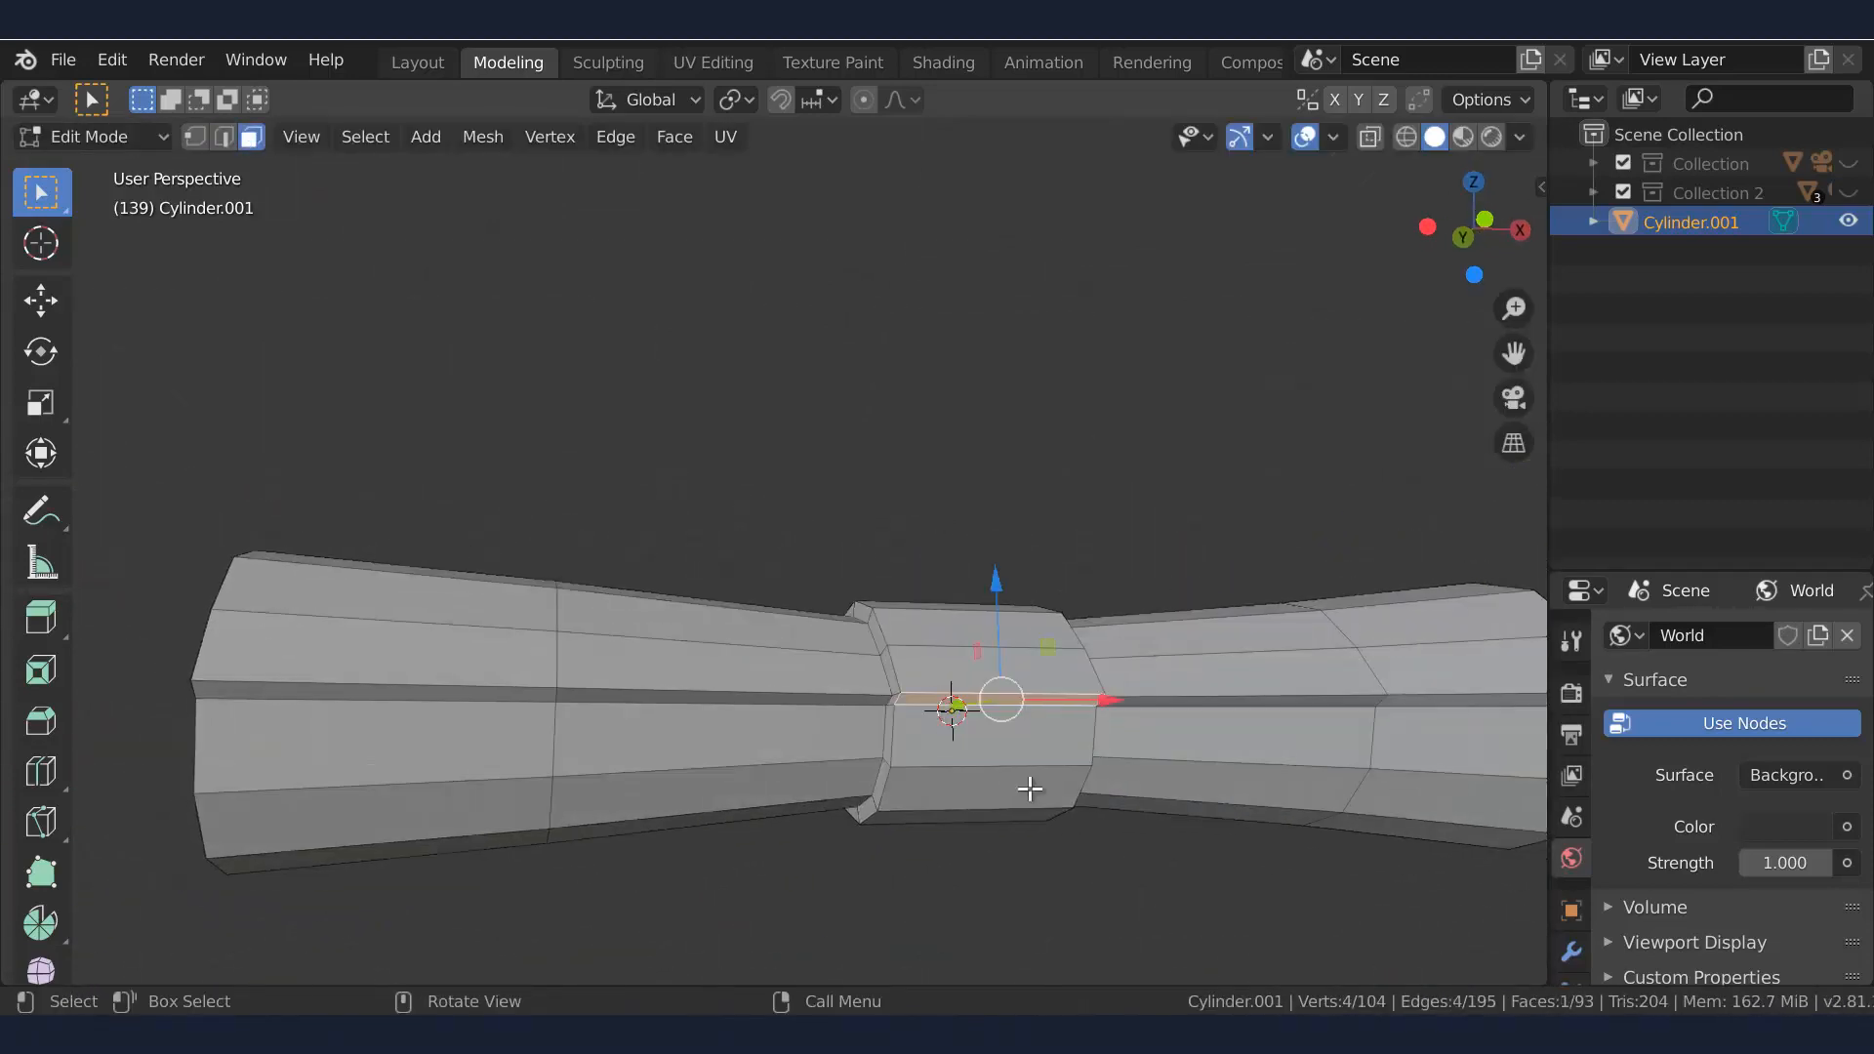
{"action": "middle_click_drag", "start_coordinate": [1030, 789], "coordinate": [1227, 813], "text": "alt"}
{"action": "left_click", "coordinate": [1167, 841]}
{"action": "key", "text": "r"}
{"action": "key", "text": "x"}
{"action": "left_click", "coordinate": [1201, 782]}
Extend the ribbon flap with two more extrusions, rotating its end face about X between them
{"action": "key", "text": "e"}
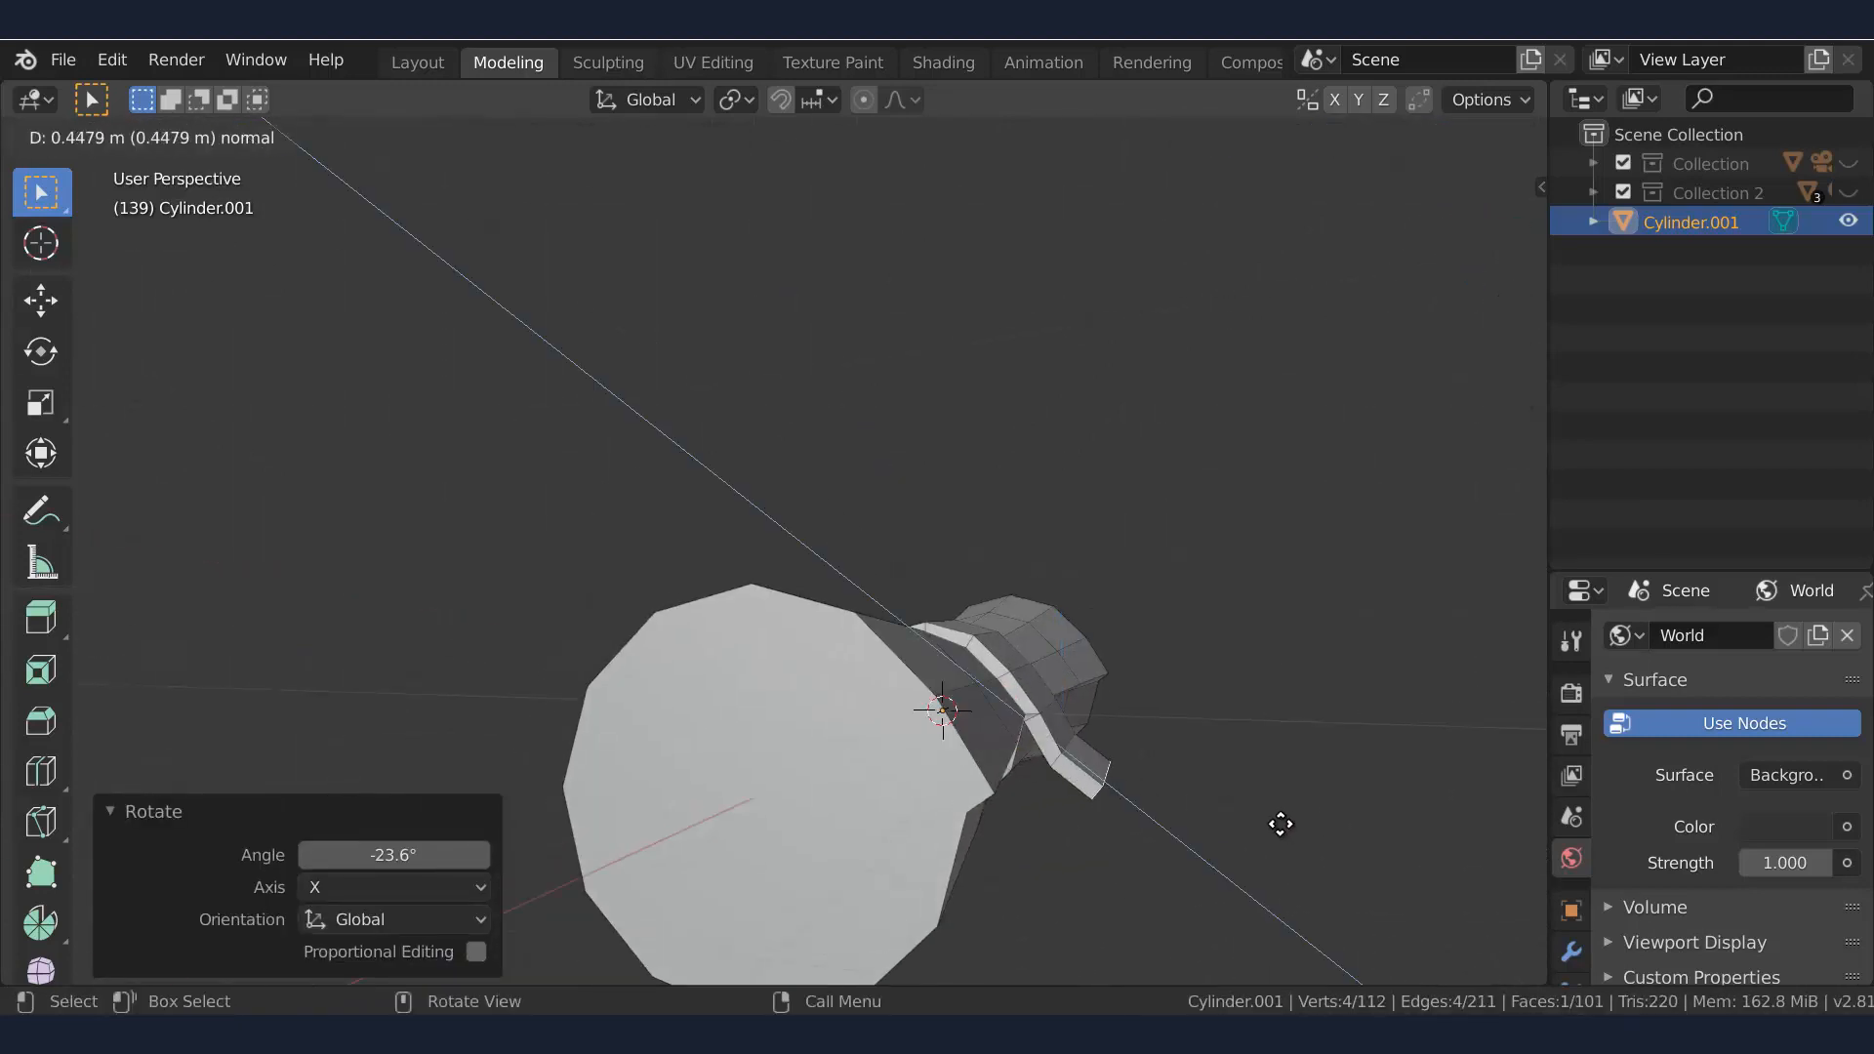
{"action": "left_click", "coordinate": [1284, 816]}
{"action": "key", "text": "r"}
{"action": "key", "text": "x"}
{"action": "left_click", "coordinate": [1246, 719]}
{"action": "key", "text": "r"}
{"action": "right_click", "coordinate": [1285, 742]}
{"action": "key", "text": "e"}
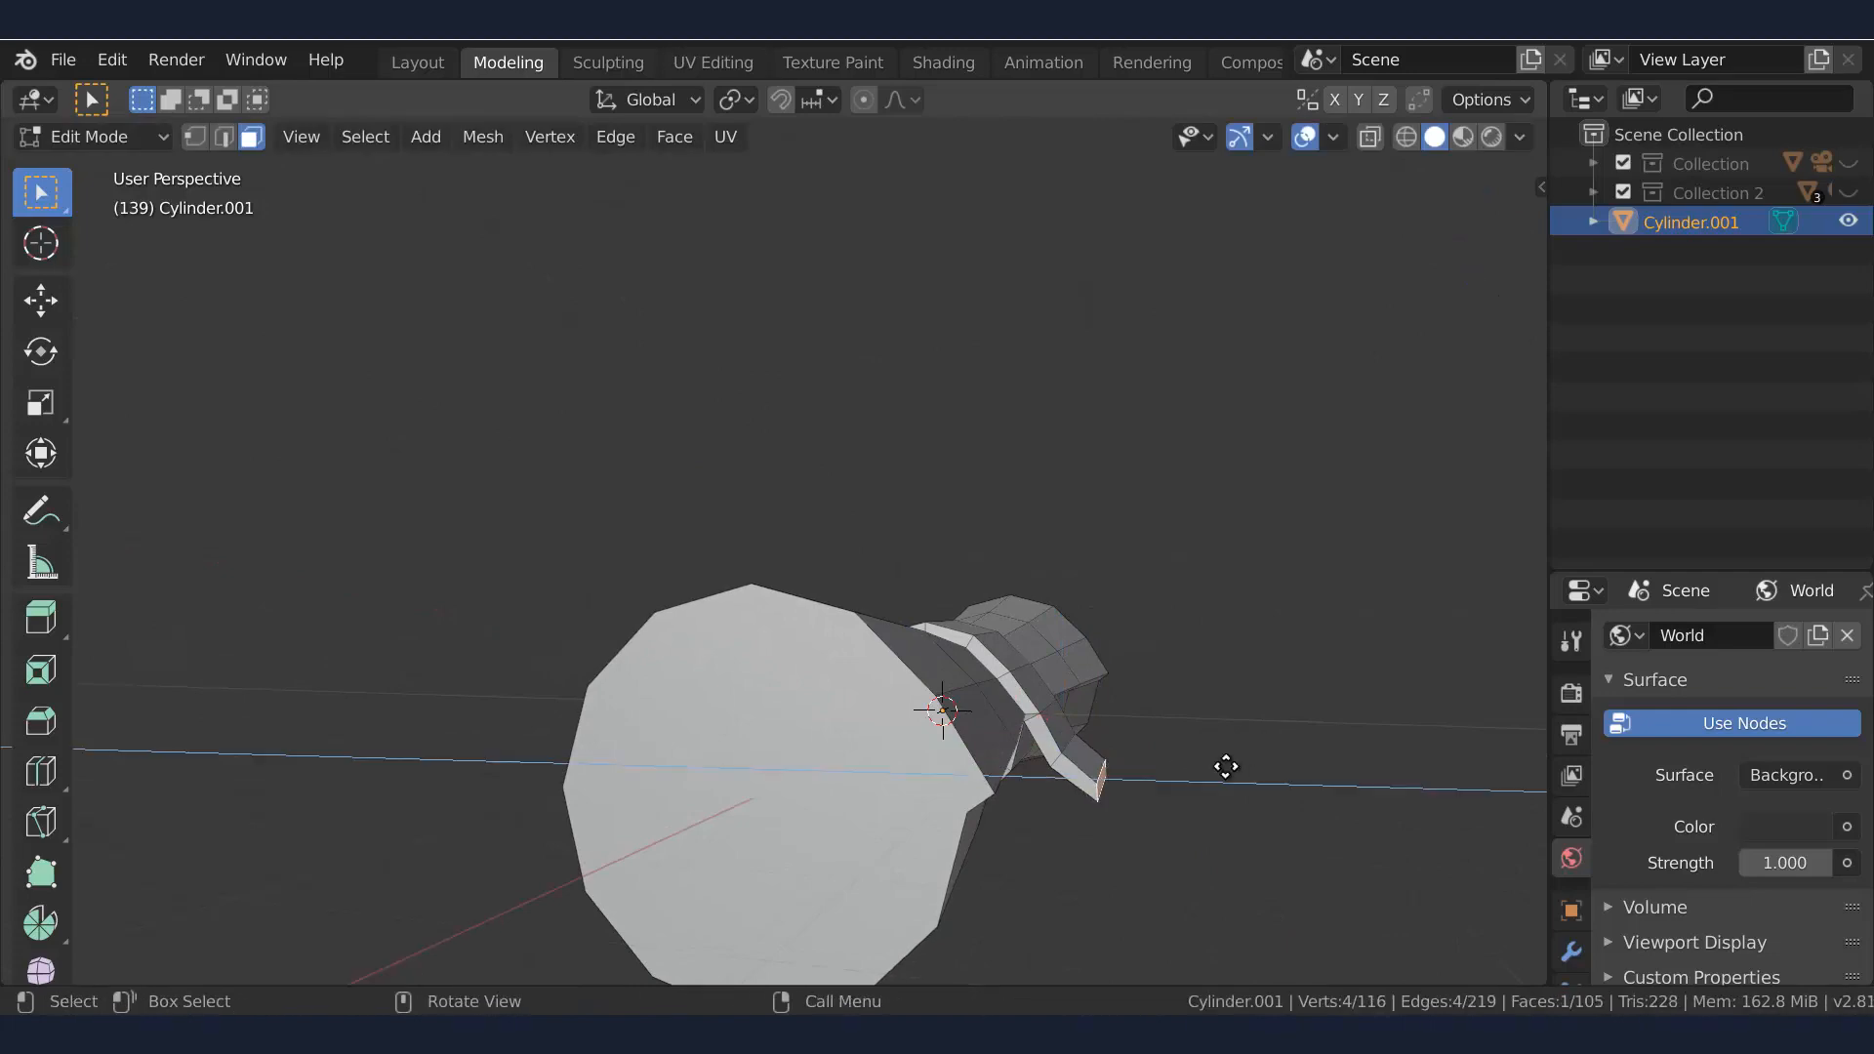
{"action": "left_click", "coordinate": [1293, 772]}
Knife-cut a V-shaped notch outline into the end of the ribbon flap
{"action": "middle_click_drag", "start_coordinate": [1293, 771], "coordinate": [1138, 459]}
{"action": "scroll", "coordinate": [1121, 820], "scroll_direction": "up", "scroll_amount": 1}
{"action": "left_click", "coordinate": [1080, 715]}
{"action": "scroll", "coordinate": [1084, 715], "scroll_direction": "up", "scroll_amount": 3}
{"action": "middle_click_drag", "start_coordinate": [1088, 713], "coordinate": [846, 590]}
{"action": "key", "text": "k"}
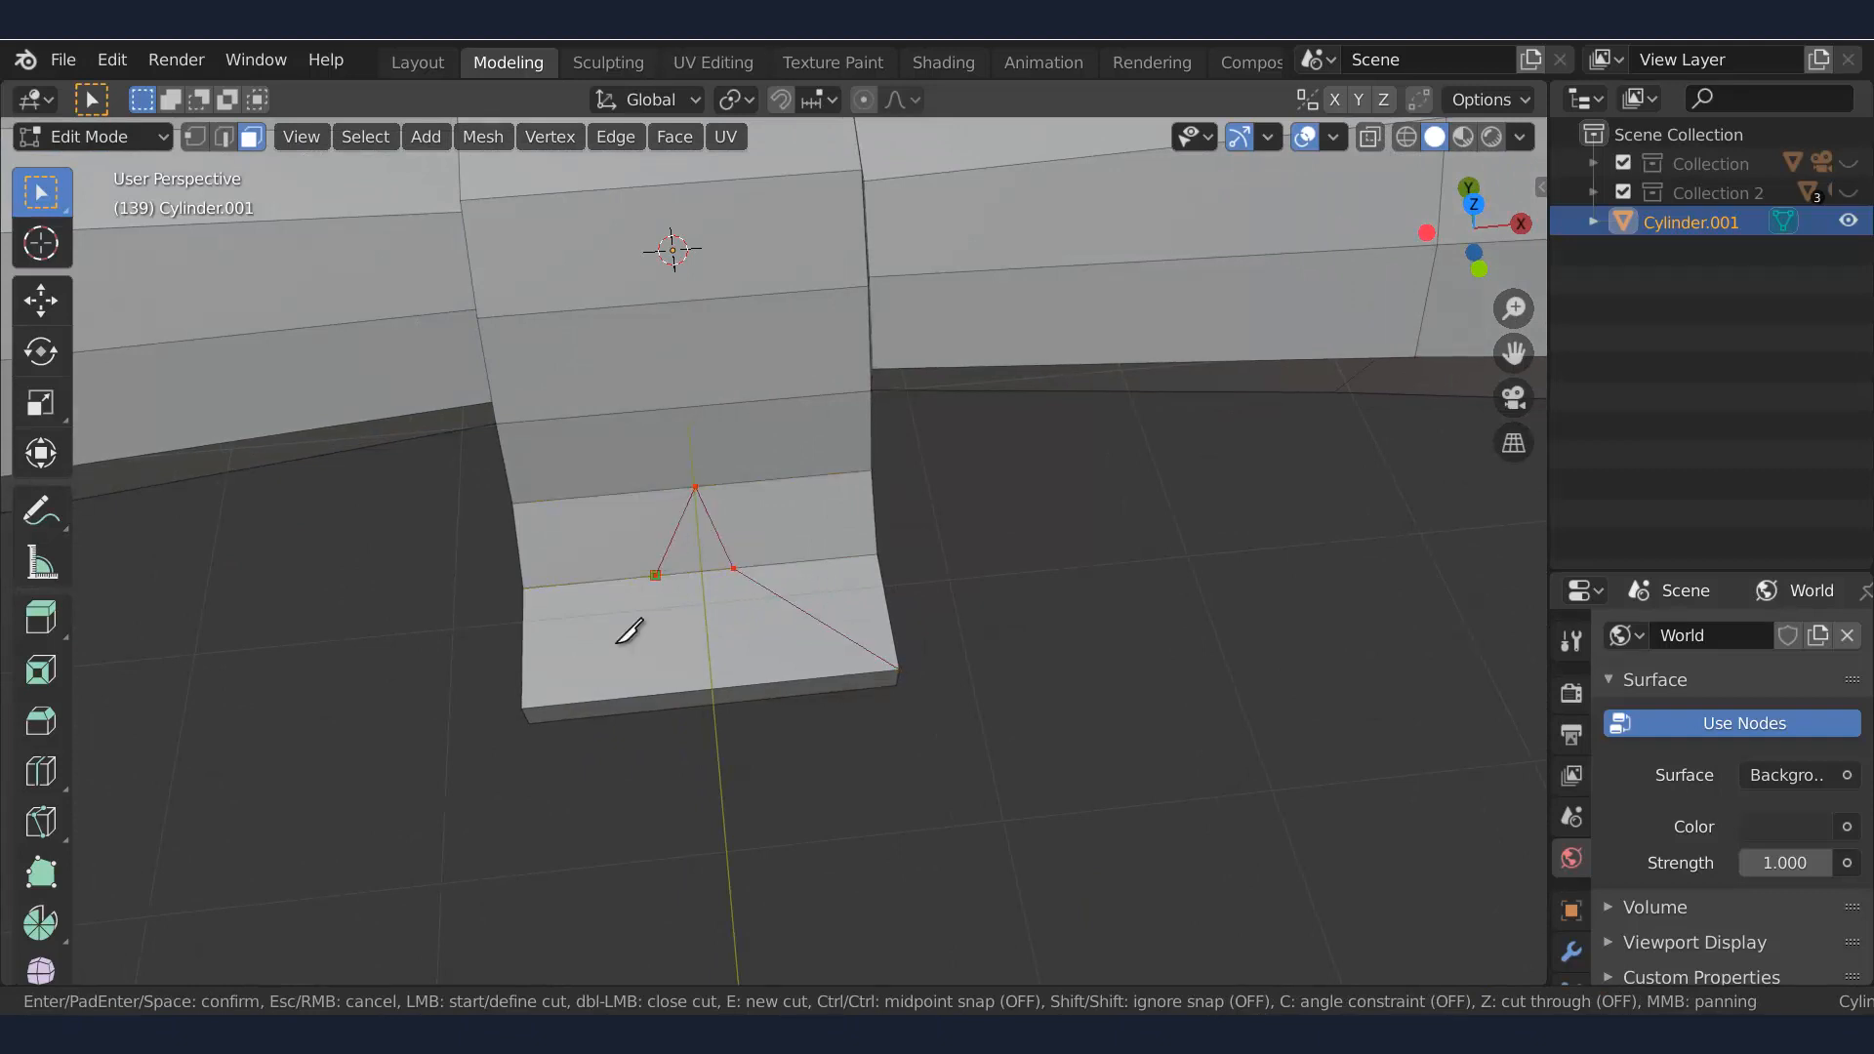
{"action": "left_click", "coordinate": [528, 707]}
{"action": "middle_click_drag", "start_coordinate": [527, 707], "coordinate": [727, 327]}
{"action": "key", "text": "Return"}
Delete the faces inside the V-shaped outline to split the ribbon end into two tails
{"action": "left_click", "coordinate": [728, 460], "text": "shift"}
{"action": "left_click", "coordinate": [724, 426], "text": "shift"}
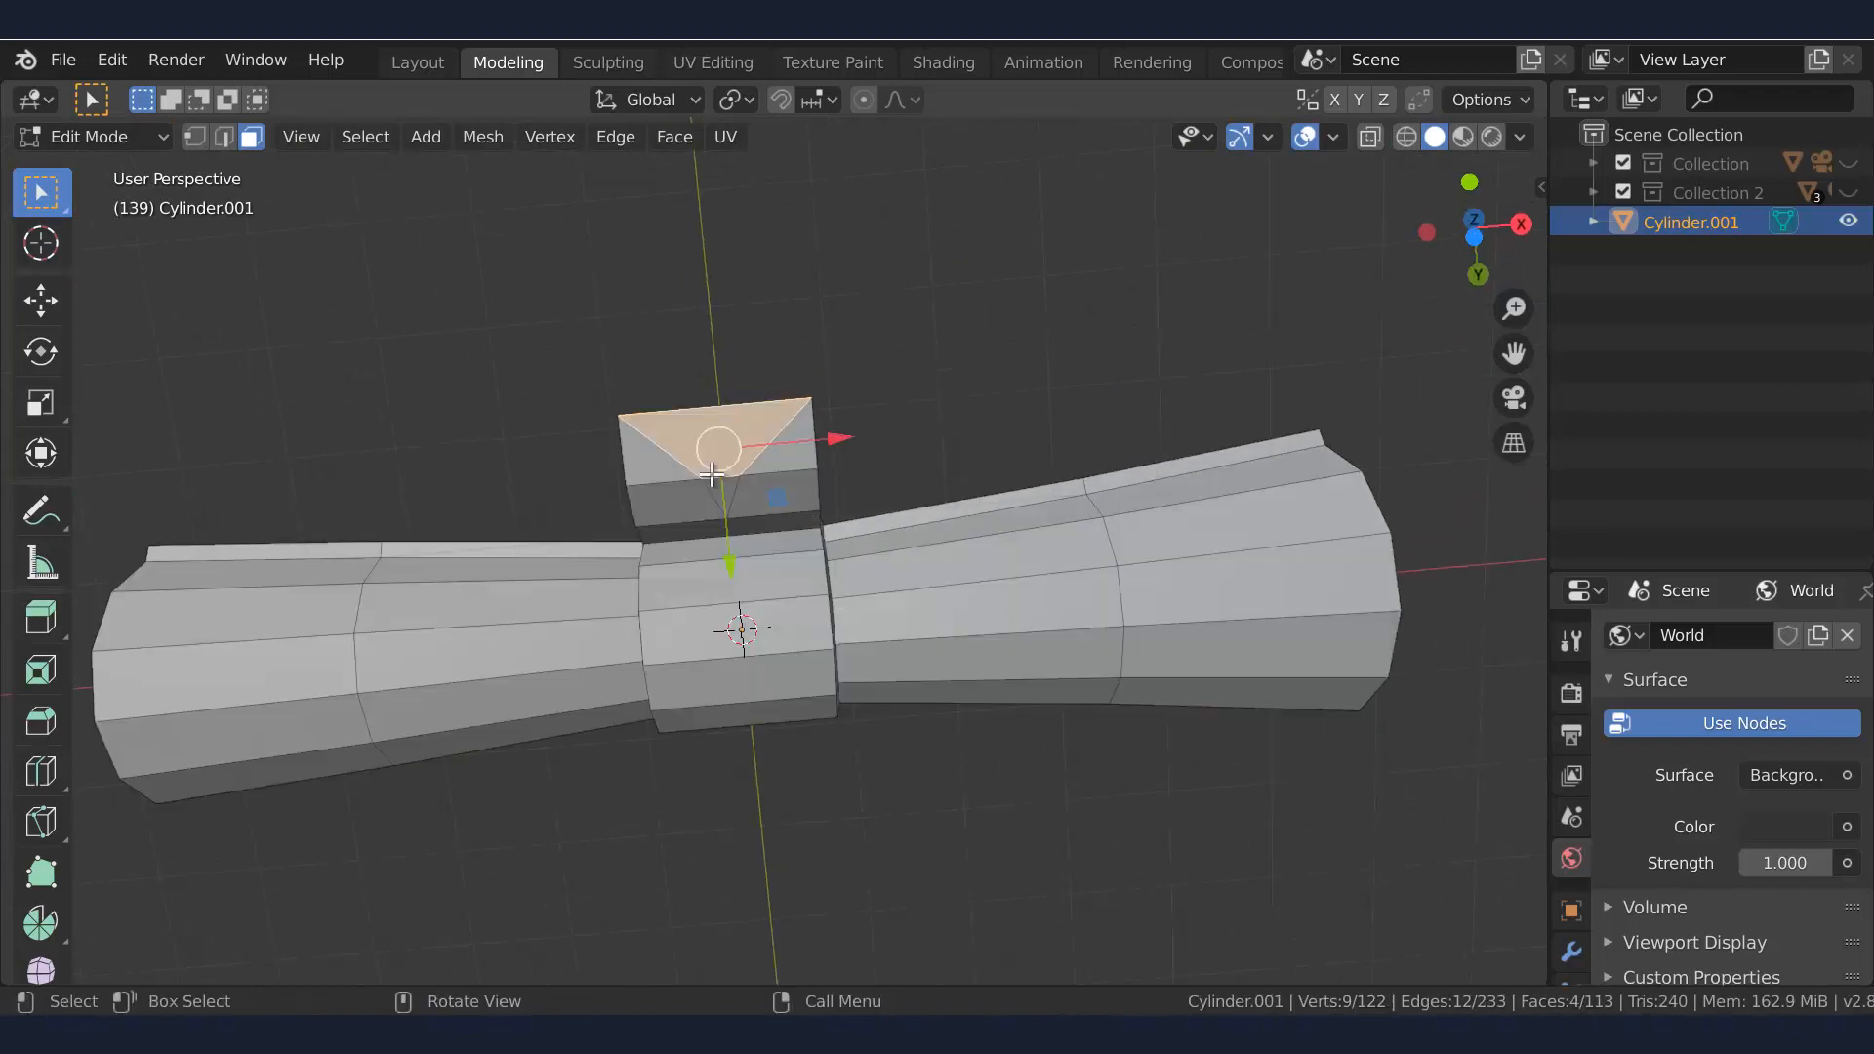
{"action": "scroll", "coordinate": [725, 426], "scroll_direction": "up", "scroll_amount": 4}
{"action": "left_click", "coordinate": [671, 414], "text": "shift"}
{"action": "key", "text": "x"}
Fill the open inner sides of both ribbon tails with faces between their upper and lower edges
{"action": "middle_click_drag", "start_coordinate": [757, 445], "coordinate": [637, 475]}
{"action": "key", "text": "2"}
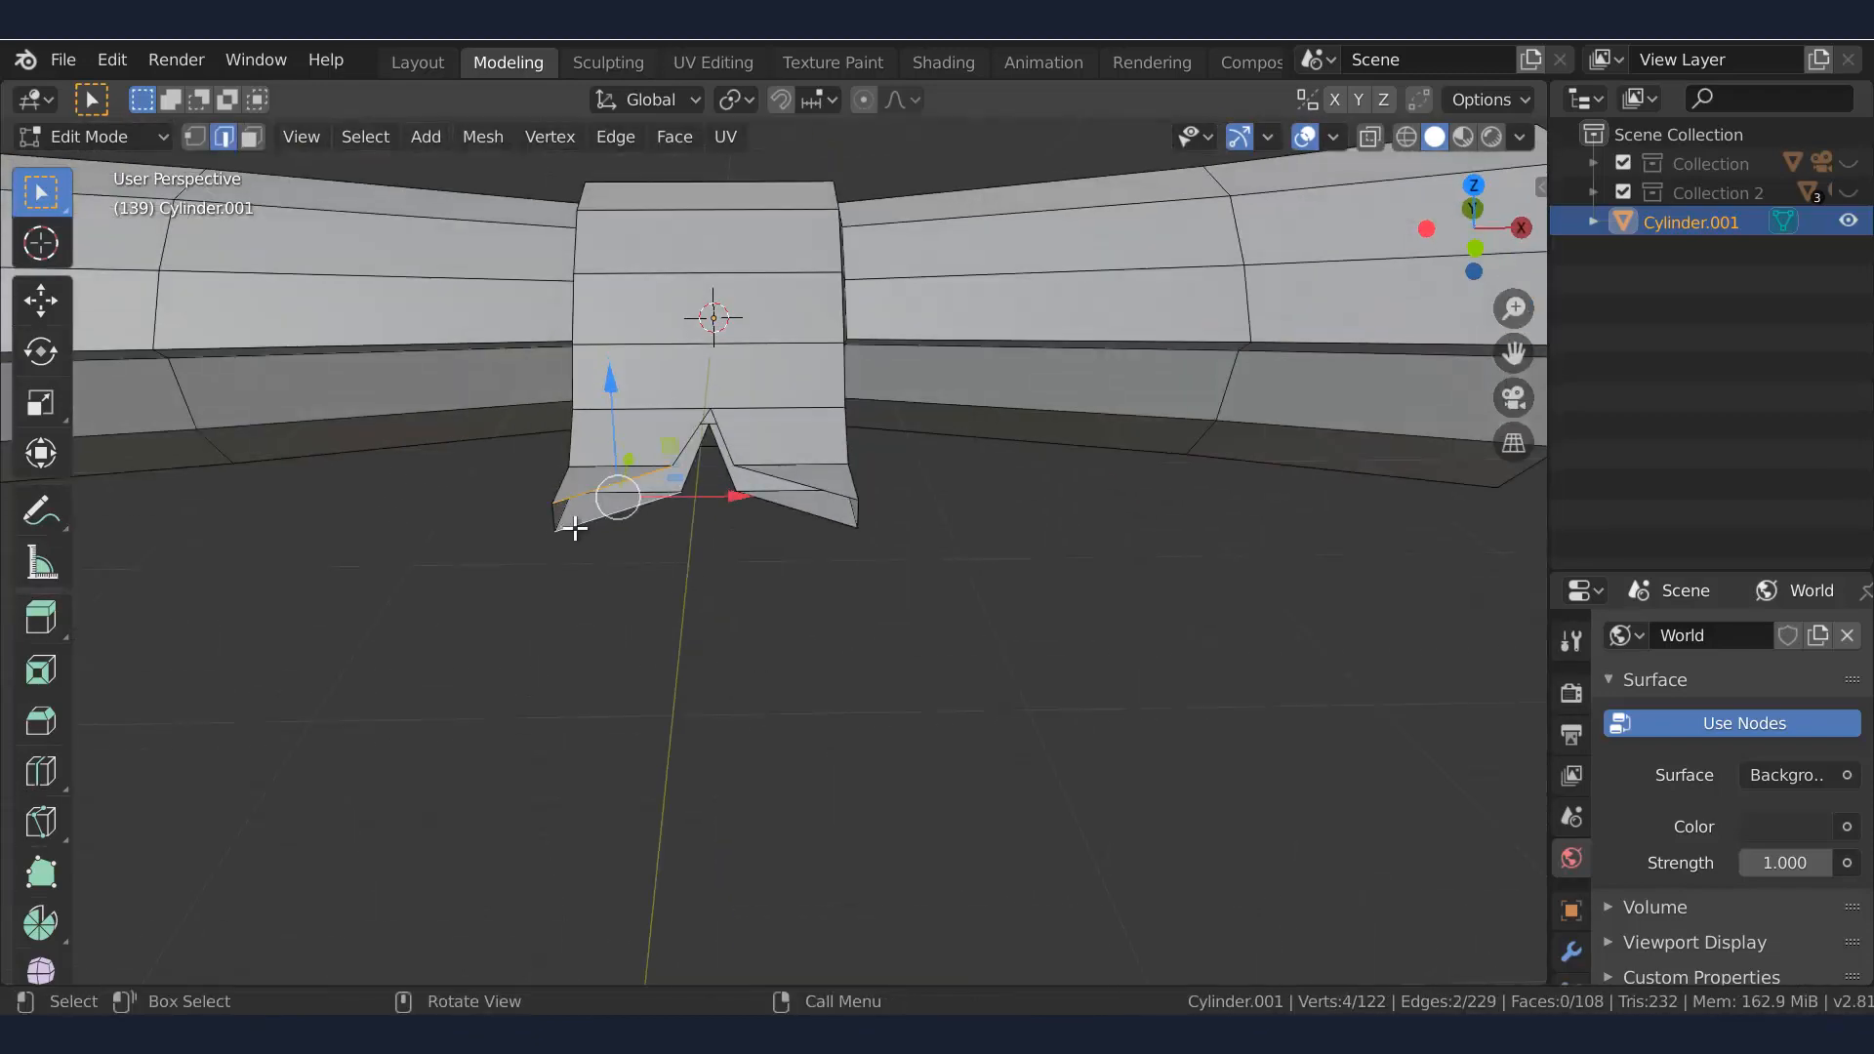
{"action": "key", "text": "f"}
{"action": "middle_click_drag", "start_coordinate": [751, 464], "coordinate": [776, 532]}
{"action": "left_click", "coordinate": [782, 582]}
{"action": "left_click", "coordinate": [767, 562], "text": "shift"}
{"action": "key", "text": "f"}
{"action": "left_click", "coordinate": [961, 561]}
{"action": "middle_click_drag", "start_coordinate": [928, 686], "coordinate": [903, 653]}
{"action": "left_click", "coordinate": [1071, 574], "text": "shift"}
{"action": "key", "text": "f"}
{"action": "left_click", "coordinate": [884, 630]}
Move the lower vertices around the V notch so the inner walls of the tails line up
{"action": "key", "text": "1"}
{"action": "left_click", "coordinate": [883, 625]}
{"action": "key", "text": "g"}
{"action": "key", "text": "x"}
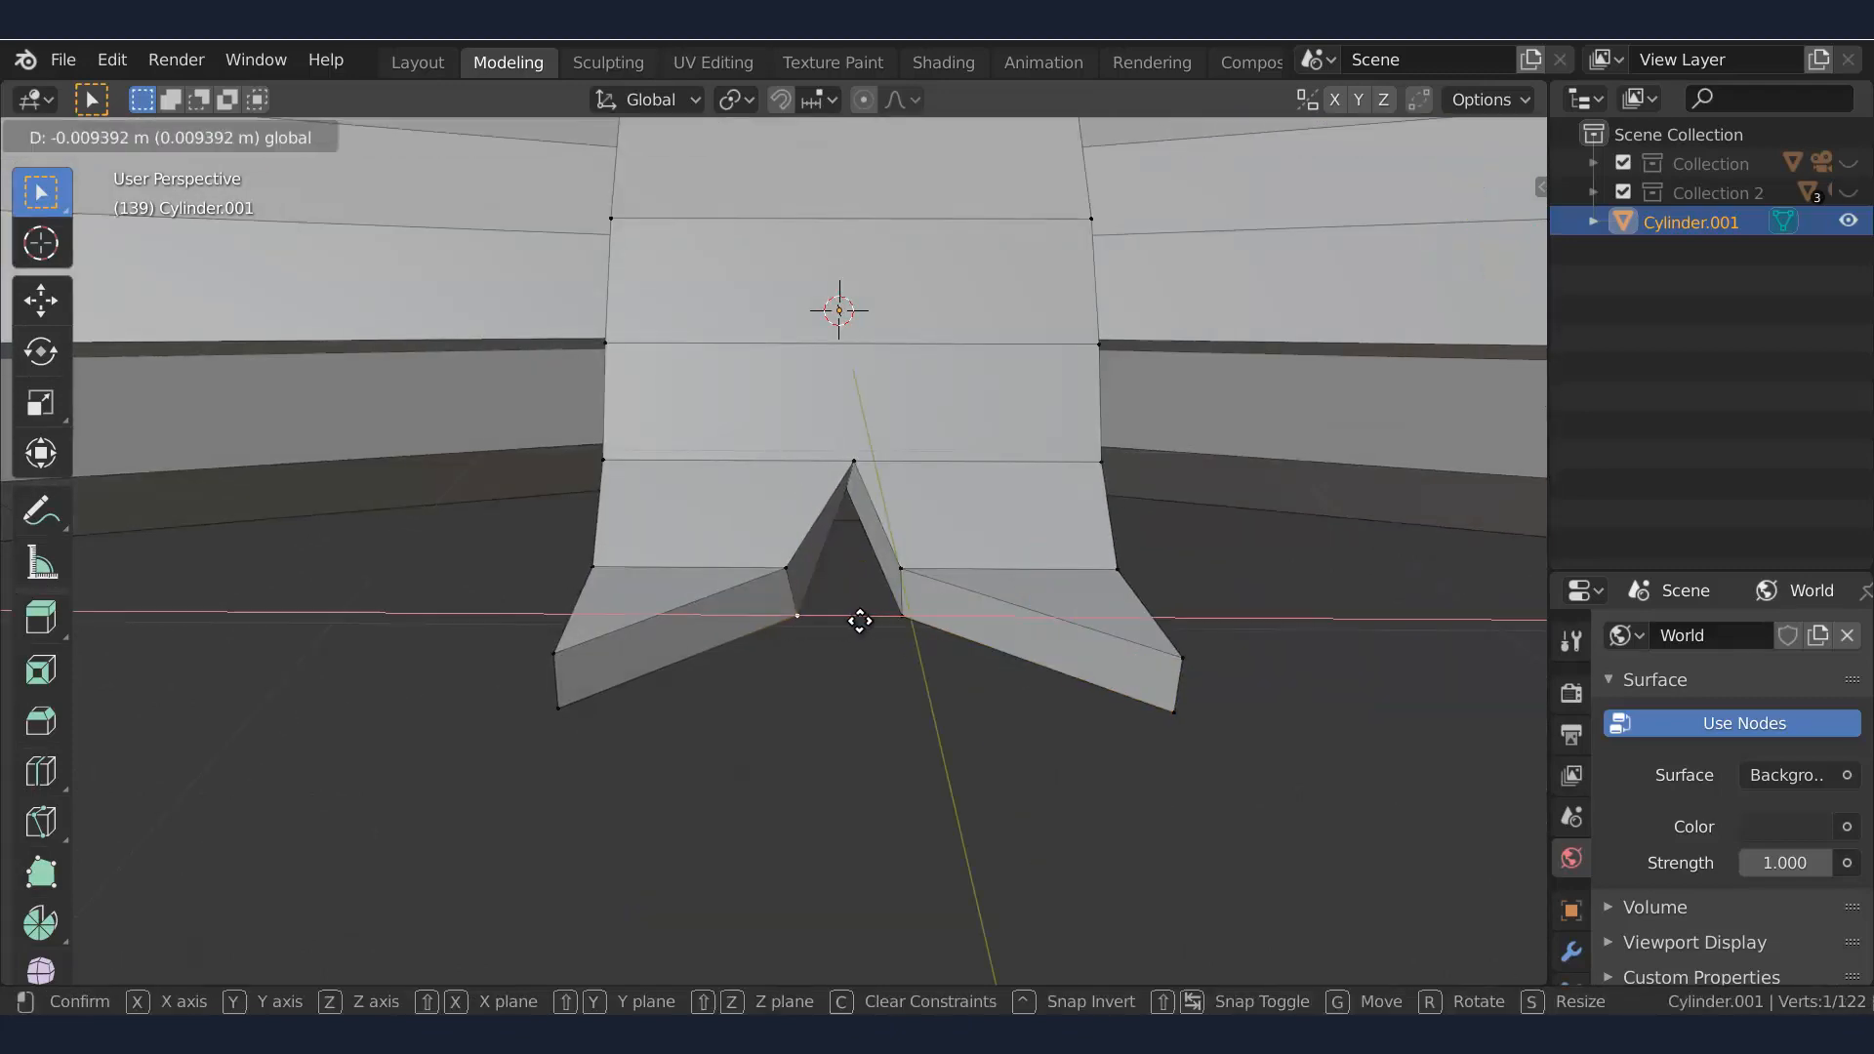
{"action": "middle_click_drag", "start_coordinate": [877, 530], "coordinate": [847, 553]}
{"action": "middle_click_drag", "start_coordinate": [862, 473], "coordinate": [786, 493]}
{"action": "left_click_drag", "start_coordinate": [842, 483], "coordinate": [825, 495]}
{"action": "middle_click_drag", "start_coordinate": [825, 495], "coordinate": [945, 473]}
{"action": "left_click_drag", "start_coordinate": [938, 460], "coordinate": [949, 457]}
{"action": "left_click", "coordinate": [949, 457]}
{"action": "left_click", "coordinate": [966, 657]}
Extrude the scroll's first end face, scale it to 0.78, and shift the inner face along X
{"action": "middle_click_drag", "start_coordinate": [967, 657], "coordinate": [989, 553]}
{"action": "key", "text": "3"}
{"action": "left_click", "coordinate": [777, 586]}
{"action": "left_click", "coordinate": [780, 595]}
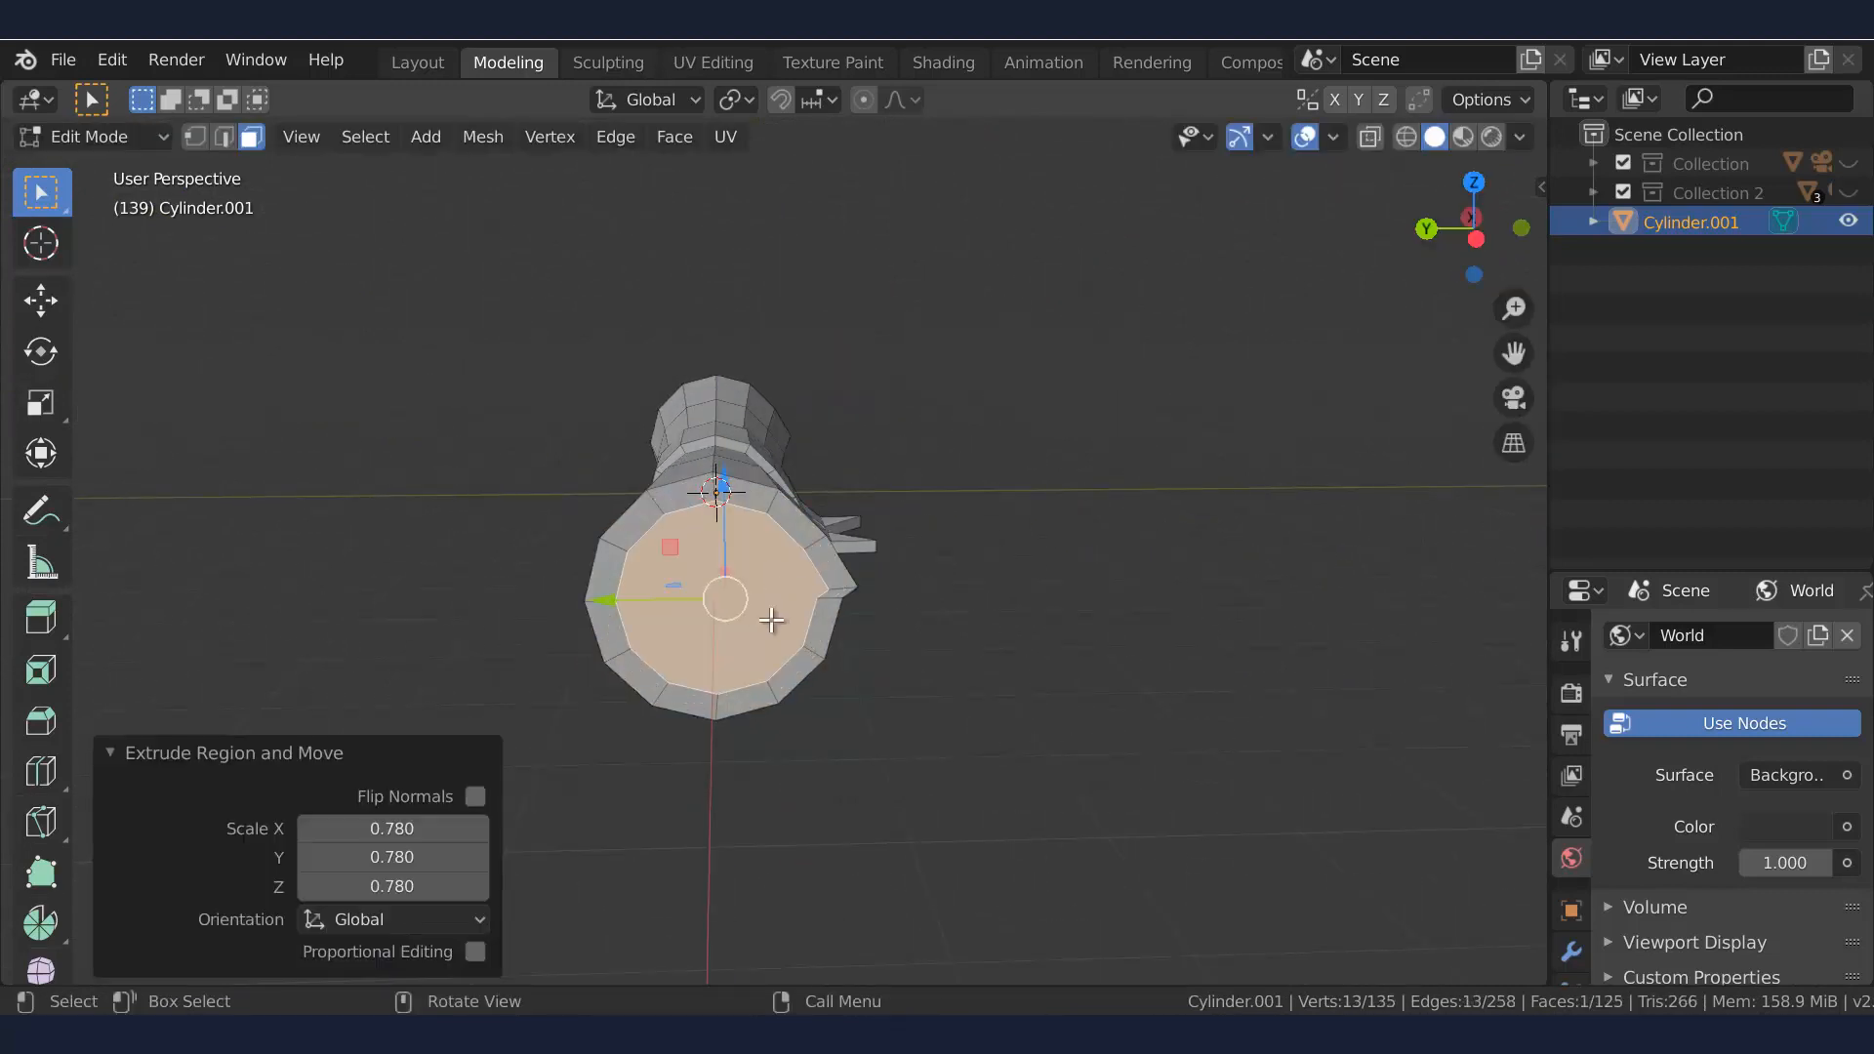
{"action": "key", "text": "g"}
{"action": "key", "text": "x"}
{"action": "middle_click_drag", "start_coordinate": [770, 622], "coordinate": [500, 544]}
{"action": "left_click", "coordinate": [598, 641]}
Extrude and scale down a second inner ring on the same scroll end, offsetting it from the first
{"action": "key", "text": "e"}
{"action": "key", "text": "s"}
{"action": "left_click", "coordinate": [748, 641]}
{"action": "key", "text": "g"}
{"action": "left_click", "coordinate": [581, 635]}
Add a third, smaller ring at the center of that scroll end and move it along X
{"action": "key", "text": "e"}
{"action": "key", "text": "s"}
{"action": "left_click", "coordinate": [840, 631]}
{"action": "key", "text": "g"}
{"action": "key", "text": "x"}
{"action": "left_click", "coordinate": [493, 543]}
{"action": "left_click", "coordinate": [625, 597]}
{"action": "scroll", "coordinate": [629, 592], "scroll_direction": "down", "scroll_amount": 2}
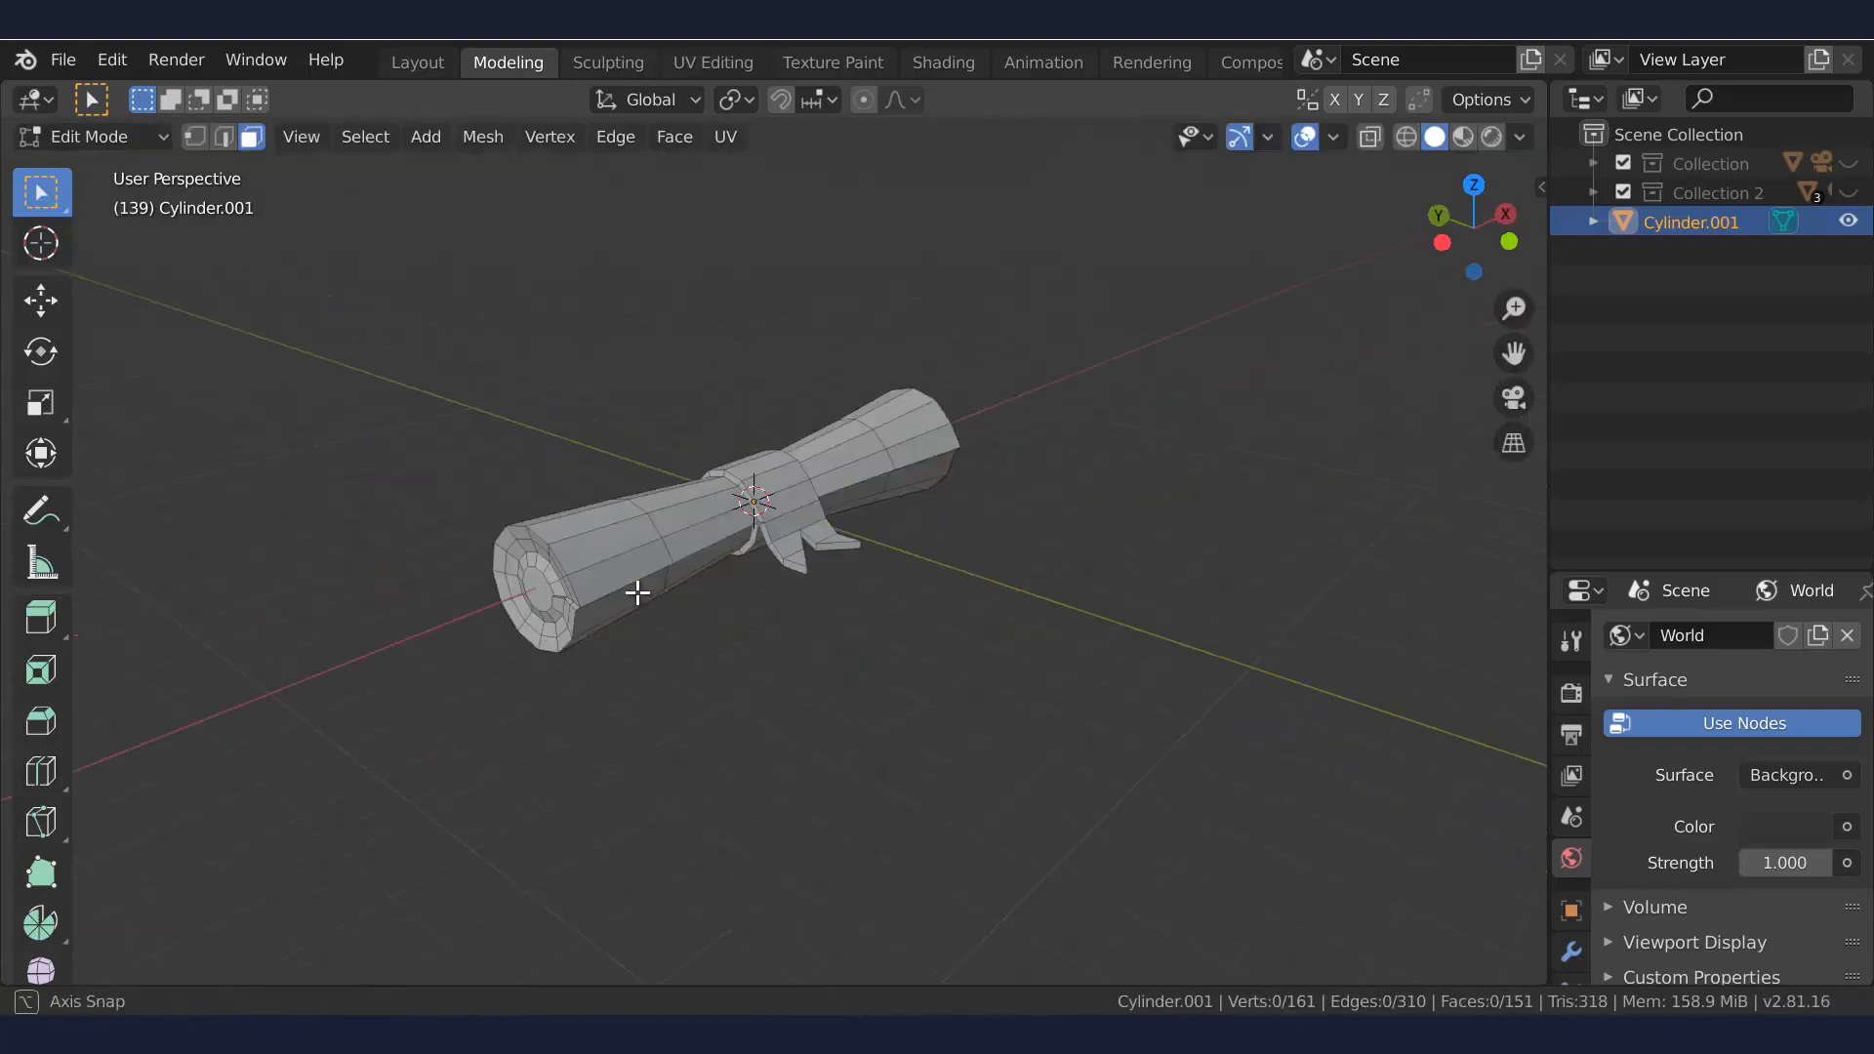
Extrude and scale down the opposite end face of the scroll and shift the inner face along the roll's axis
{"action": "middle_click_drag", "start_coordinate": [636, 590], "coordinate": [556, 543]}
{"action": "left_click", "coordinate": [782, 601]}
{"action": "key", "text": "e"}
{"action": "key", "text": "s"}
{"action": "left_click", "coordinate": [827, 574]}
{"action": "middle_click_drag", "start_coordinate": [827, 574], "coordinate": [559, 648]}
{"action": "left_click_drag", "start_coordinate": [550, 653], "coordinate": [572, 641]}
{"action": "middle_click_drag", "start_coordinate": [572, 641], "coordinate": [538, 666]}
Extrude and scale down a second inner ring on the opposite scroll end and offset it along the axis
{"action": "key", "text": "e"}
{"action": "key", "text": "s"}
{"action": "left_click", "coordinate": [835, 670]}
{"action": "left_click_drag", "start_coordinate": [532, 668], "coordinate": [539, 662]}
Add the third, smallest ring on the opposite scroll end, offset it, and return to Object Mode with nothing selected
{"action": "key", "text": "e"}
{"action": "key", "text": "s"}
{"action": "mouse_move", "coordinate": [539, 662]}
{"action": "middle_mouse_down"}
{"action": "mouse_move", "coordinate": [700, 663]}
{"action": "mouse_move", "coordinate": [548, 690]}
{"action": "middle_mouse_up"}
{"action": "left_click", "coordinate": [681, 663]}
{"action": "left_click_drag", "start_coordinate": [545, 691], "coordinate": [553, 684]}
{"action": "middle_click_drag", "start_coordinate": [553, 685], "coordinate": [1084, 644]}
{"action": "key", "text": "Tab"}
{"action": "left_click", "coordinate": [982, 679]}
Knife-cut a hexagonal outline into the ribbon band above the tails
{"action": "scroll", "coordinate": [852, 748], "scroll_direction": "up", "scroll_amount": 10}
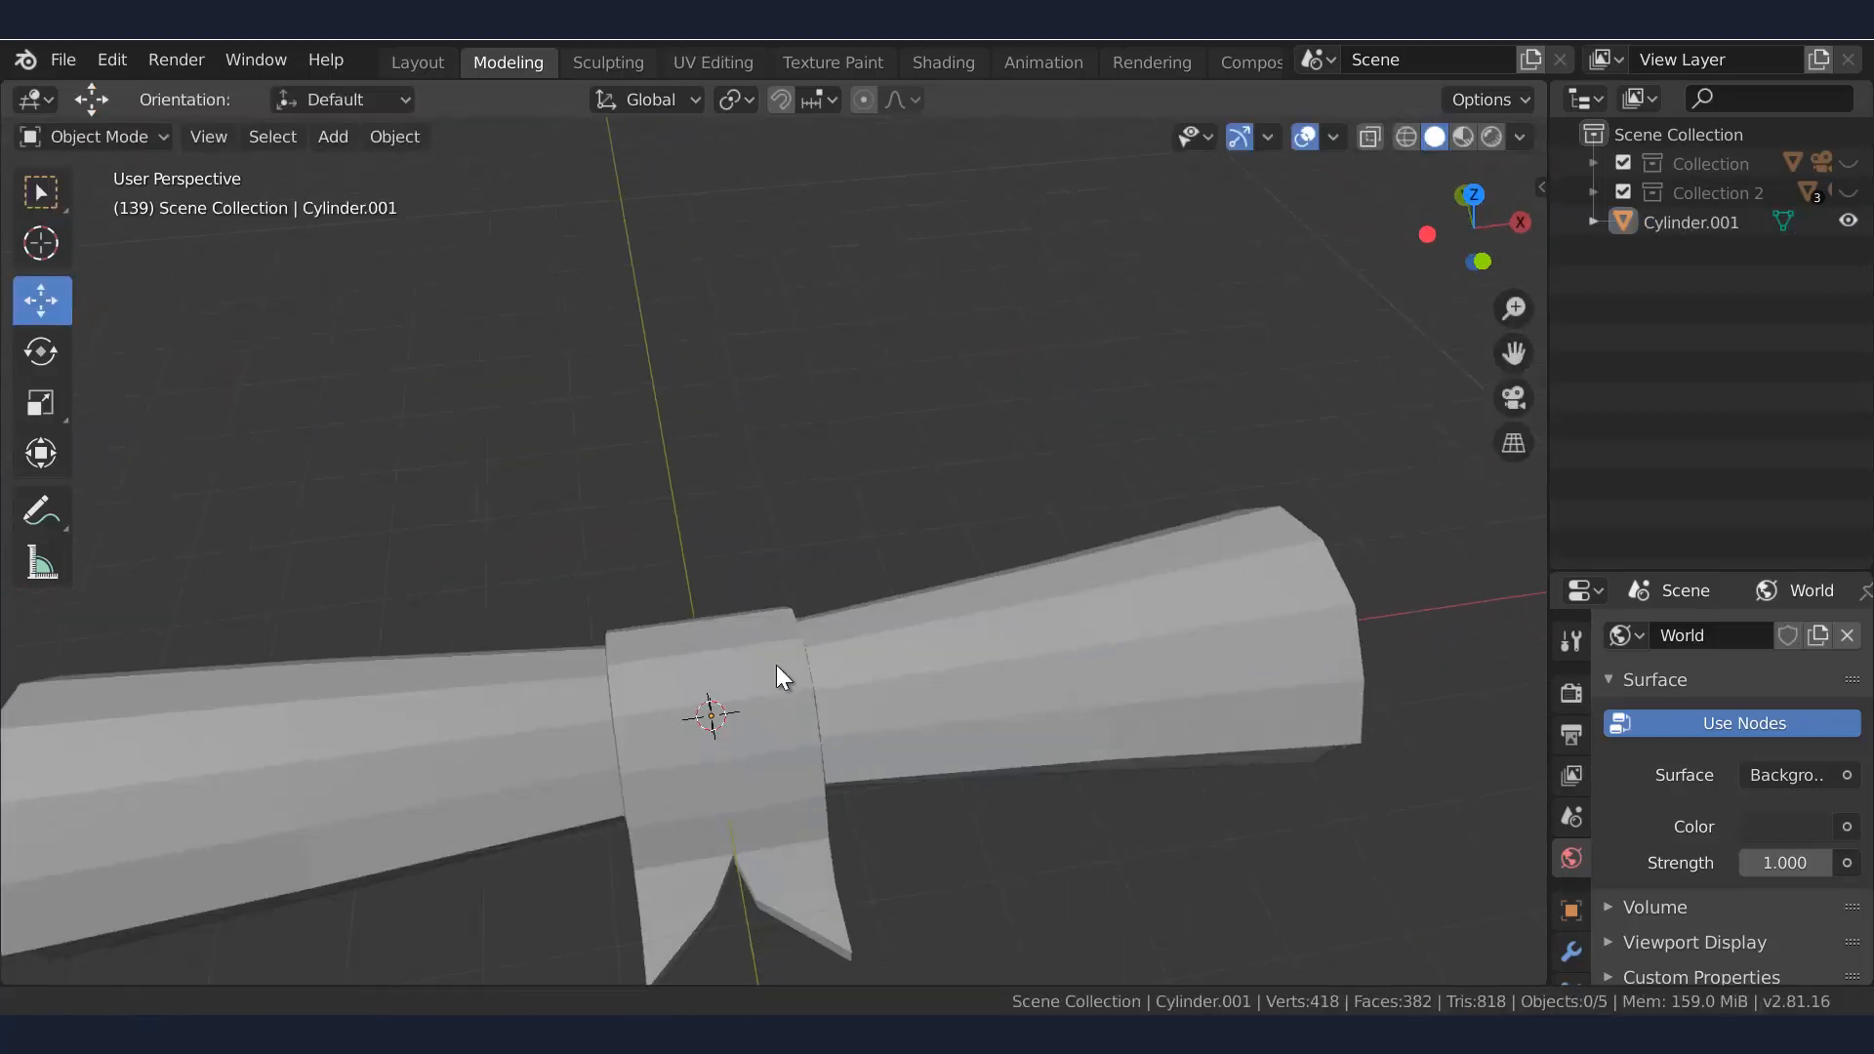
{"action": "left_click", "coordinate": [776, 674]}
{"action": "key", "text": "Tab"}
{"action": "key", "text": "k"}
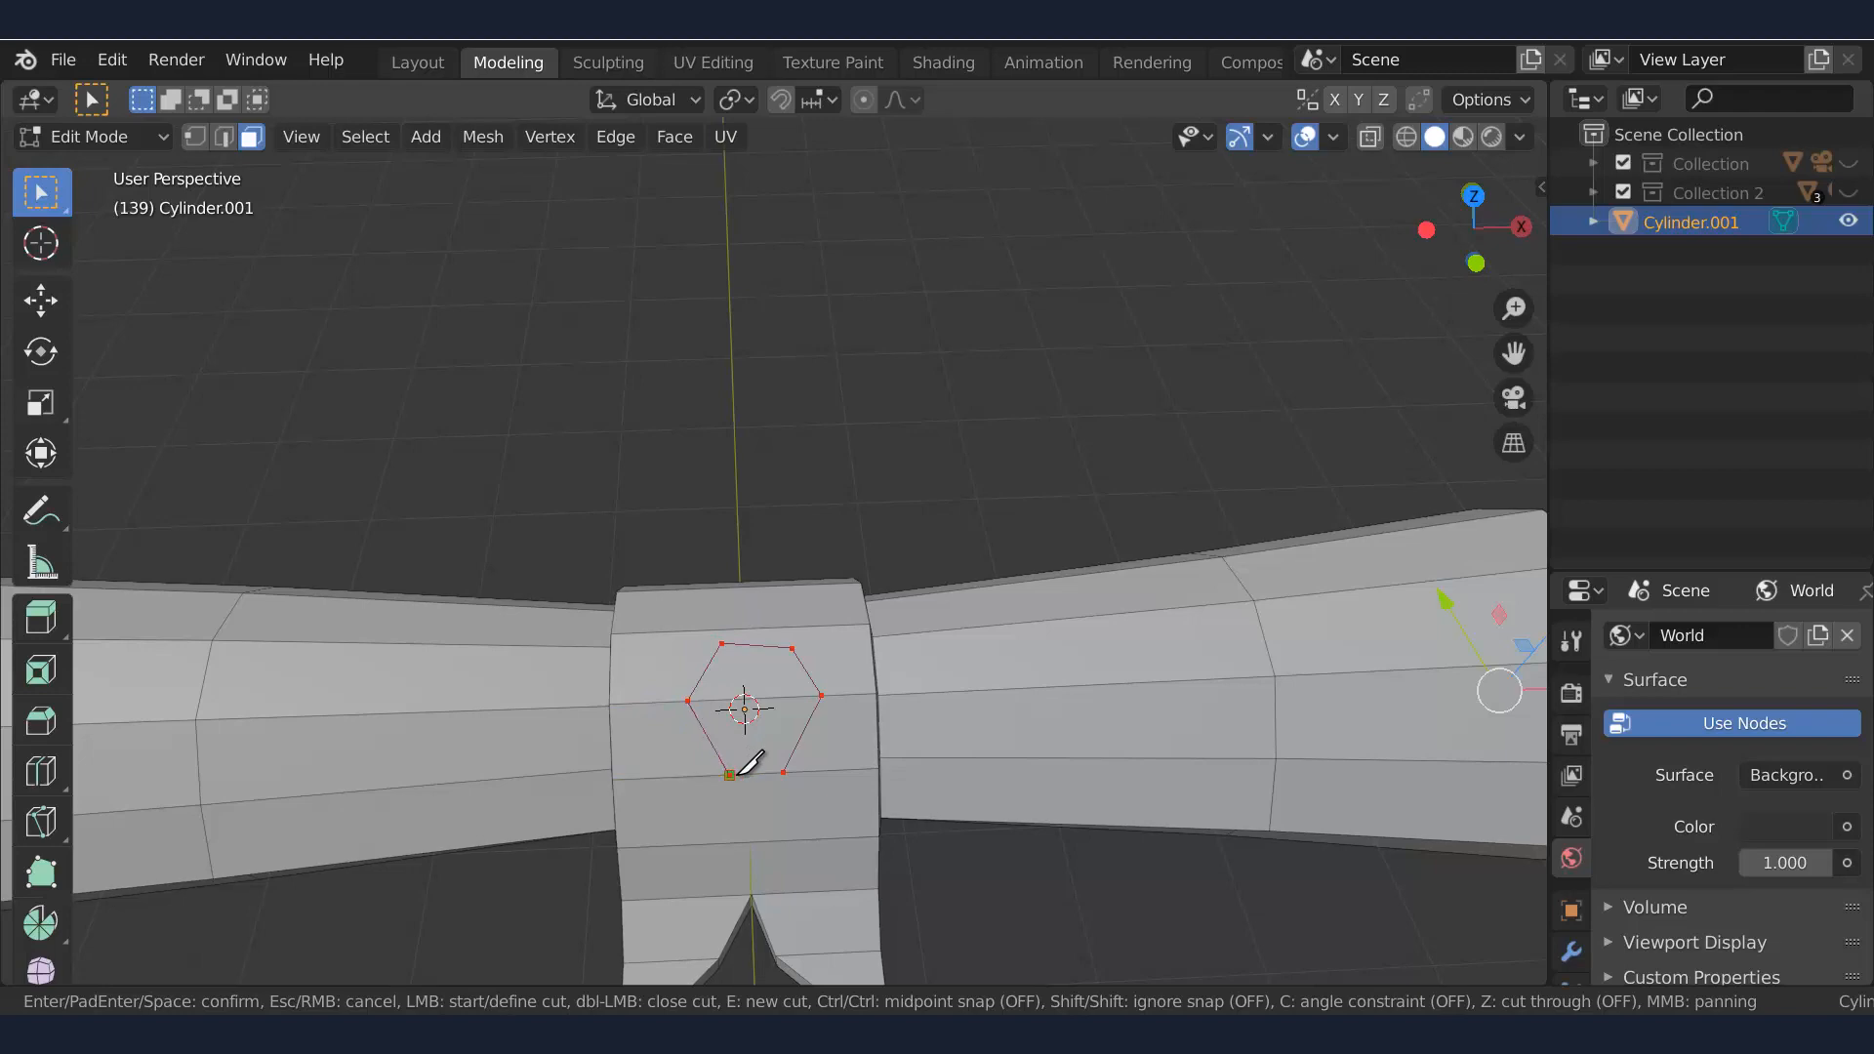
{"action": "key", "text": "Return"}
Reposition the upper vertices of the hexagonal outline on the ribbon band
{"action": "scroll", "coordinate": [752, 681], "scroll_direction": "up", "scroll_amount": 2}
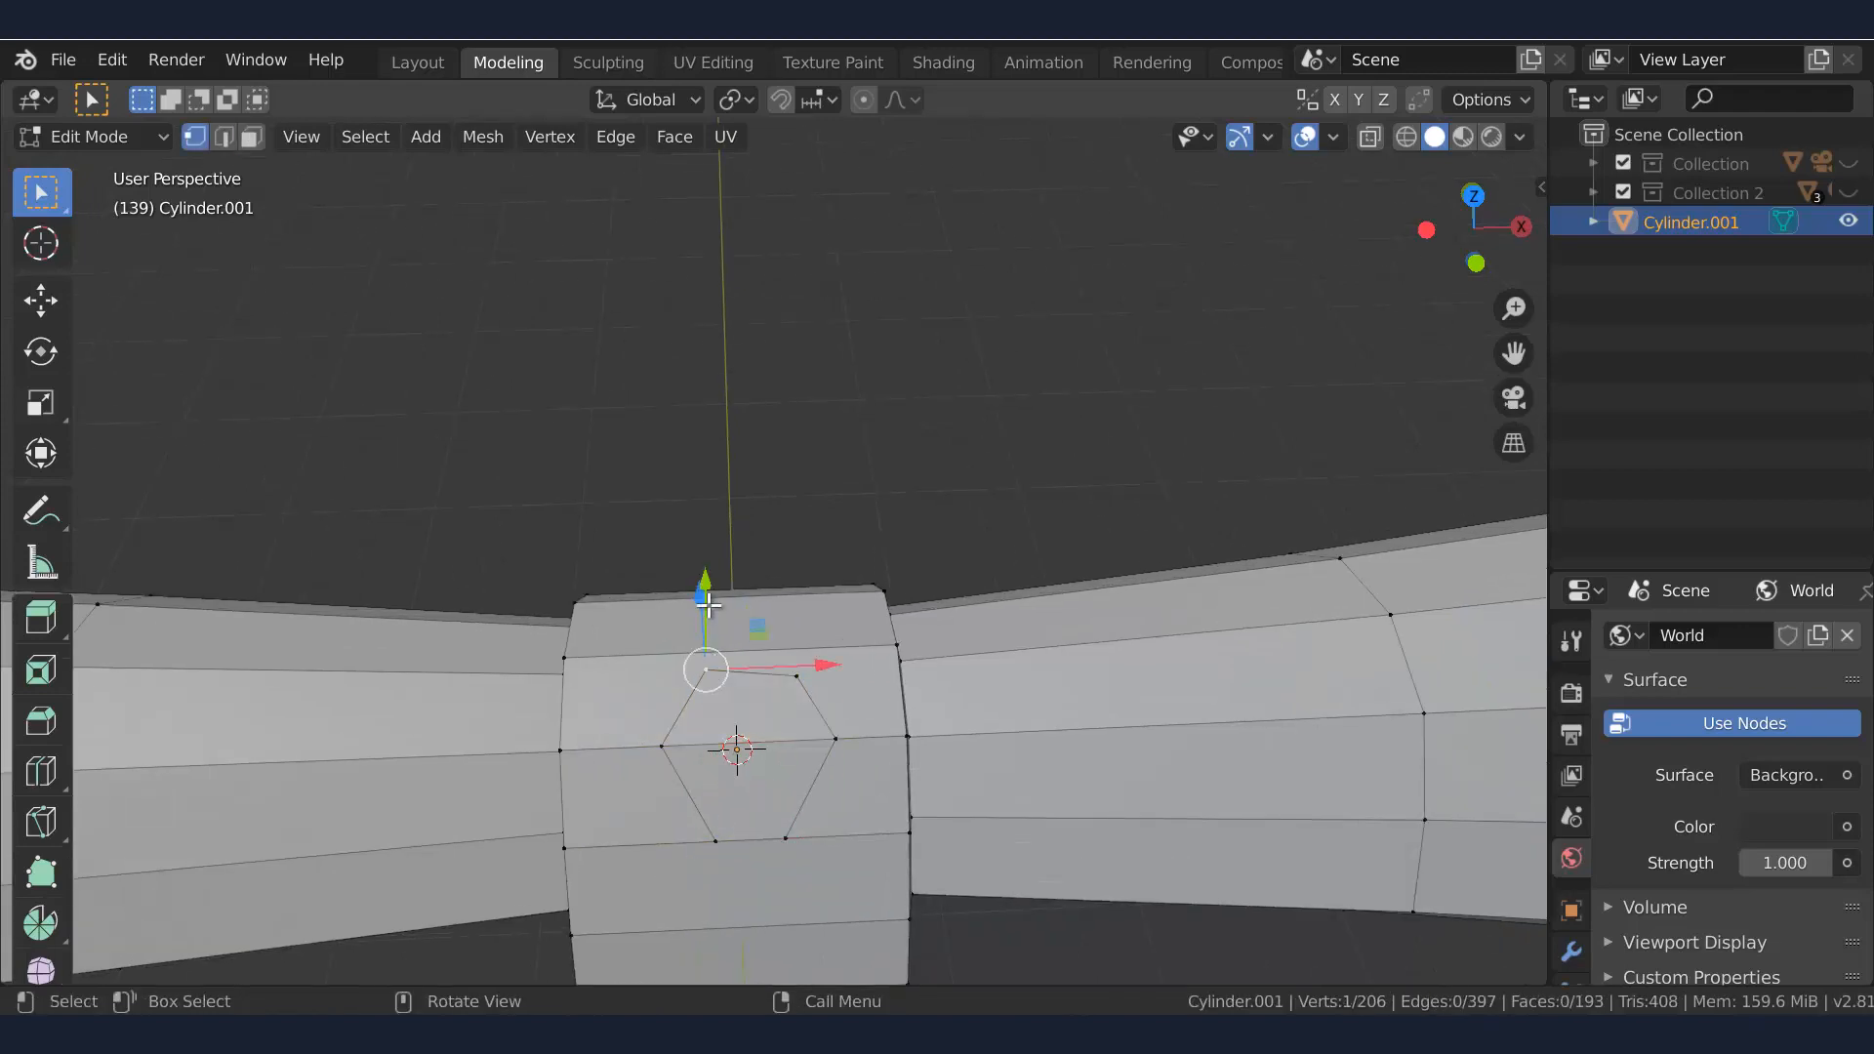
{"action": "middle_click_drag", "start_coordinate": [712, 610], "coordinate": [620, 625]}
{"action": "left_click_drag", "start_coordinate": [861, 607], "coordinate": [850, 621]}
{"action": "middle_click_drag", "start_coordinate": [842, 786], "coordinate": [962, 807]}
{"action": "scroll", "coordinate": [766, 757], "scroll_direction": "down", "scroll_amount": 1}
{"action": "key", "text": "3"}
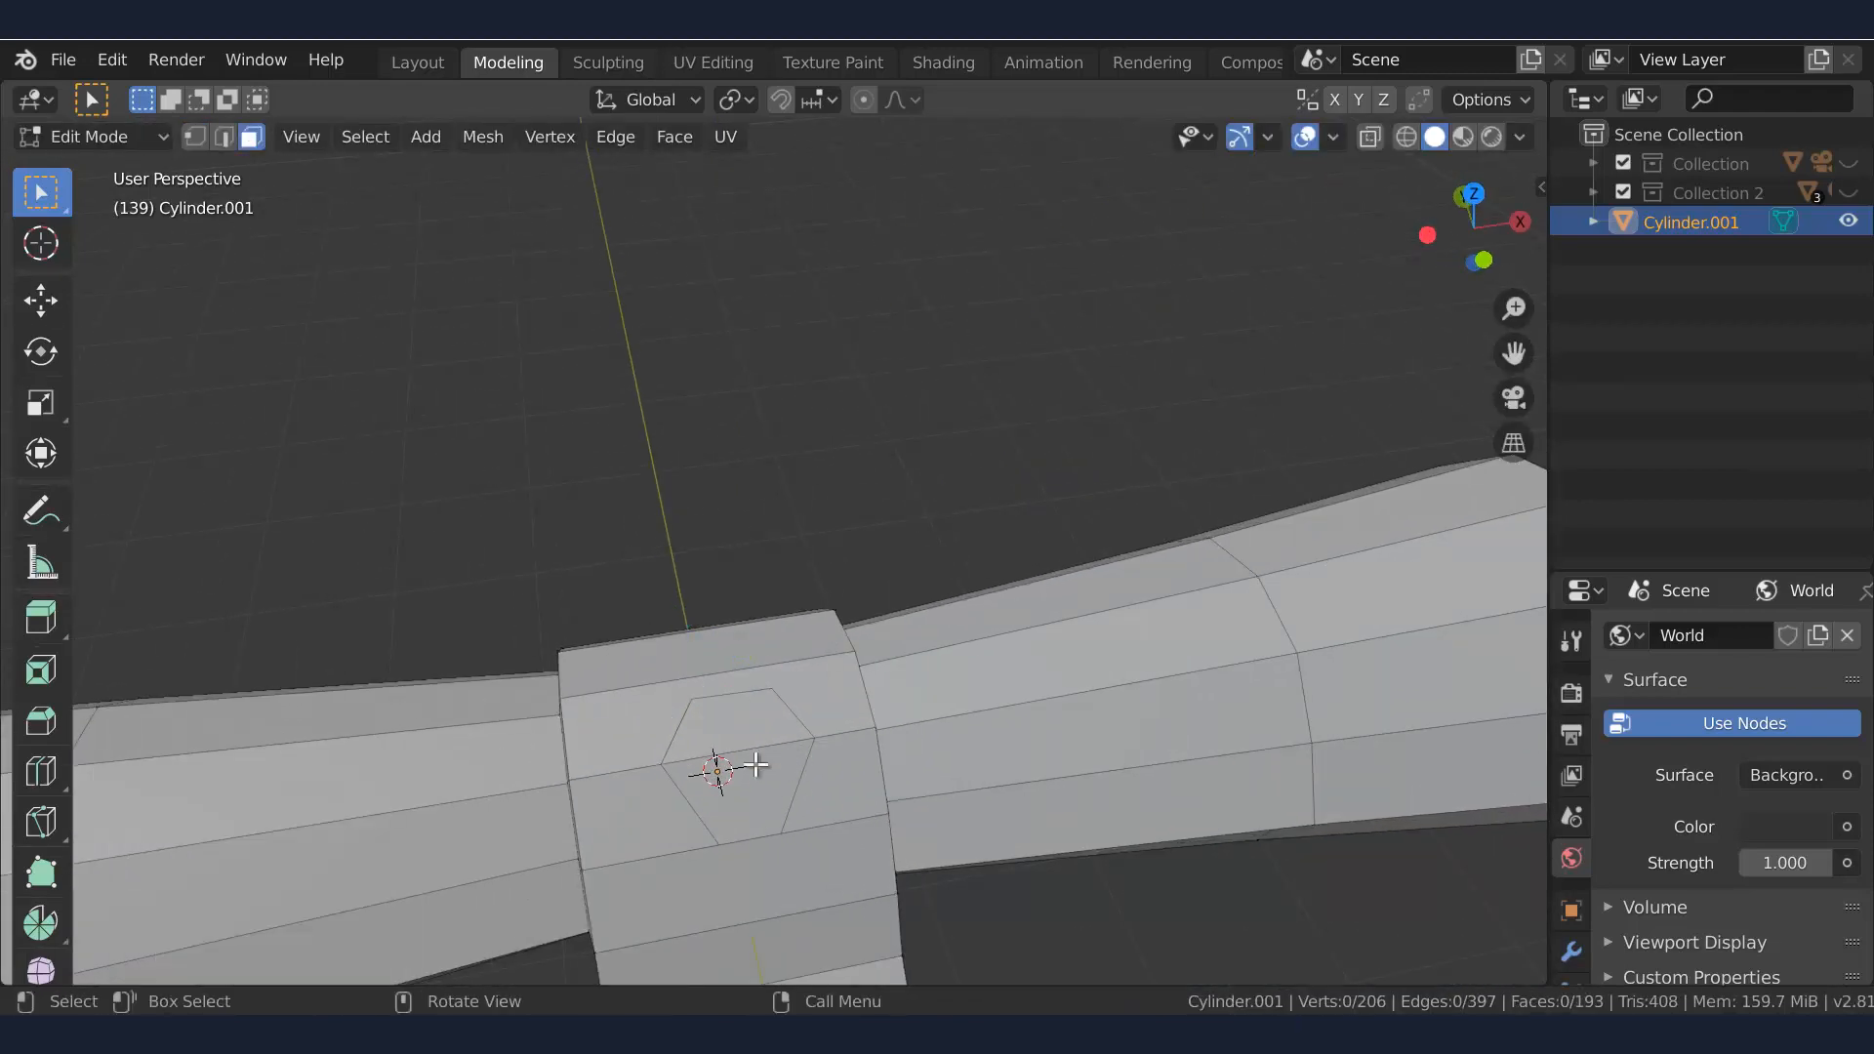
Adjust the remaining hexagon vertices to even out the outline, moving the one beside the band's edge along X
{"action": "left_click", "coordinate": [756, 766]}
{"action": "mouse_move", "coordinate": [776, 773]}
{"action": "middle_mouse_down"}
{"action": "mouse_move", "coordinate": [724, 787]}
{"action": "mouse_move", "coordinate": [777, 781]}
{"action": "middle_mouse_up"}
{"action": "key", "text": "1"}
{"action": "left_click", "coordinate": [767, 835]}
{"action": "left_click_drag", "start_coordinate": [760, 757], "coordinate": [757, 759]}
{"action": "left_click", "coordinate": [818, 749]}
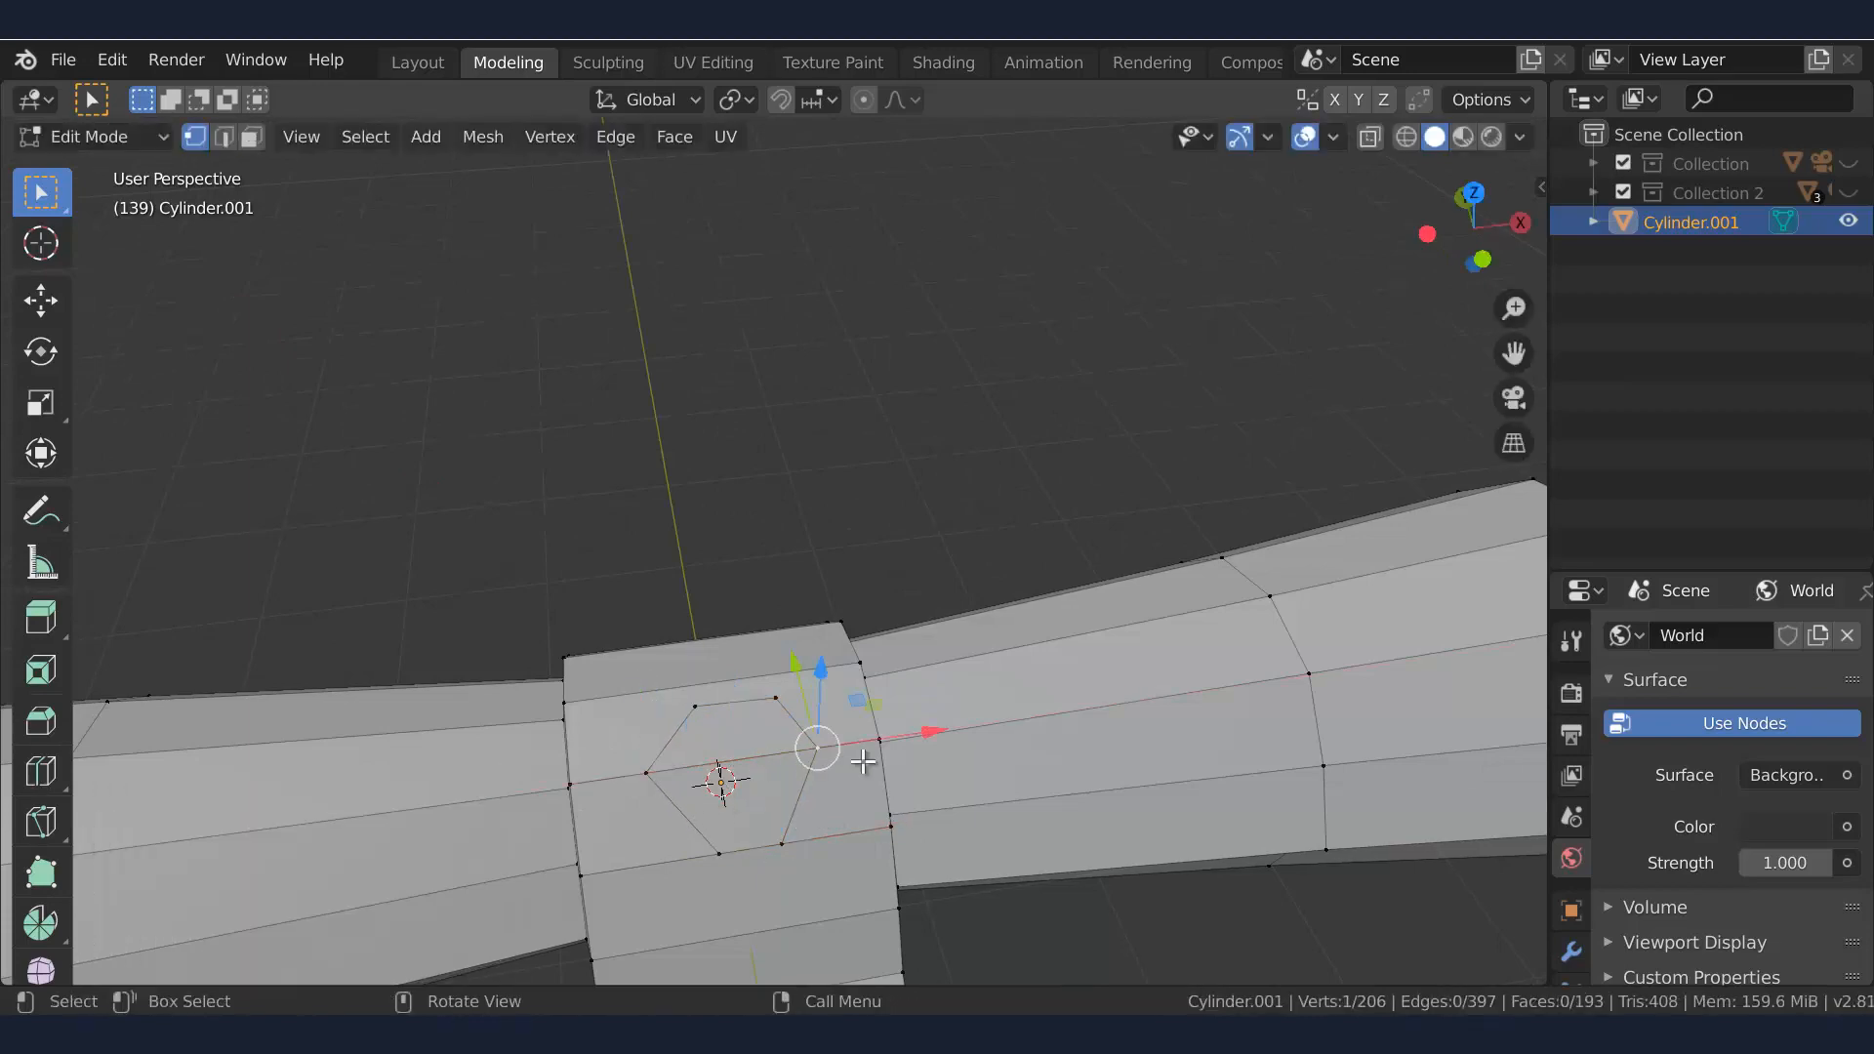
{"action": "left_click_drag", "start_coordinate": [921, 733], "coordinate": [932, 733]}
{"action": "left_click", "coordinate": [694, 706]}
Move the hexagon's edge farthest from the ribbon tails by about 0.08 m
{"action": "middle_click_drag", "start_coordinate": [888, 828], "coordinate": [1105, 687]}
{"action": "key", "text": "2"}
{"action": "left_click", "coordinate": [613, 804]}
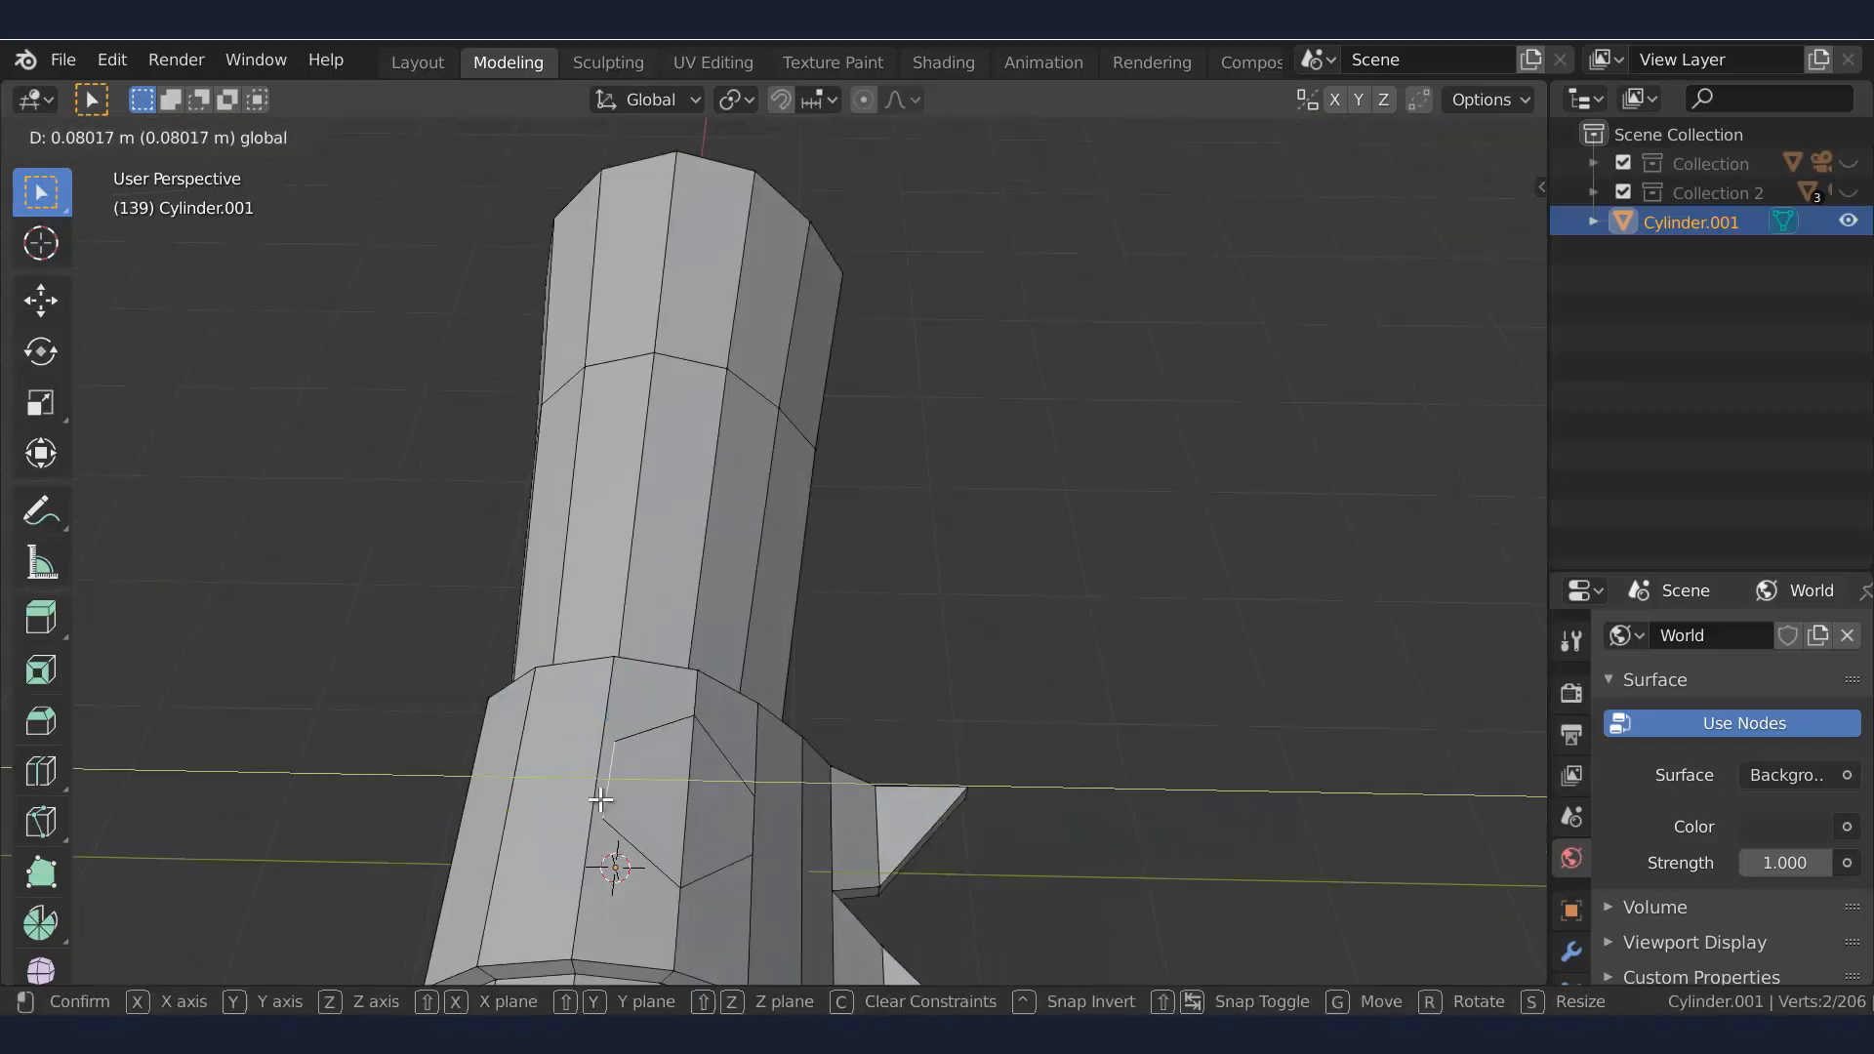
{"action": "left_click_drag", "start_coordinate": [601, 801], "coordinate": [601, 800]}
Select the faces inside the hexagon and extrude them outward from the ribbon band
{"action": "middle_click_drag", "start_coordinate": [610, 796], "coordinate": [419, 835]}
{"action": "key", "text": "3"}
{"action": "left_click", "coordinate": [760, 698]}
{"action": "left_click", "coordinate": [751, 739], "text": "shift"}
{"action": "key", "text": "e"}
{"action": "middle_click_drag", "start_coordinate": [830, 850], "coordinate": [1006, 825]}
{"action": "left_click", "coordinate": [780, 823]}
Scale the hexagon's inner faces down and sink them to leave a raised rim around a recess
{"action": "key", "text": "s"}
{"action": "left_click", "coordinate": [932, 864]}
{"action": "left_click", "coordinate": [859, 895]}
{"action": "left_click", "coordinate": [982, 757]}
{"action": "middle_click_drag", "start_coordinate": [875, 818], "coordinate": [937, 825]}
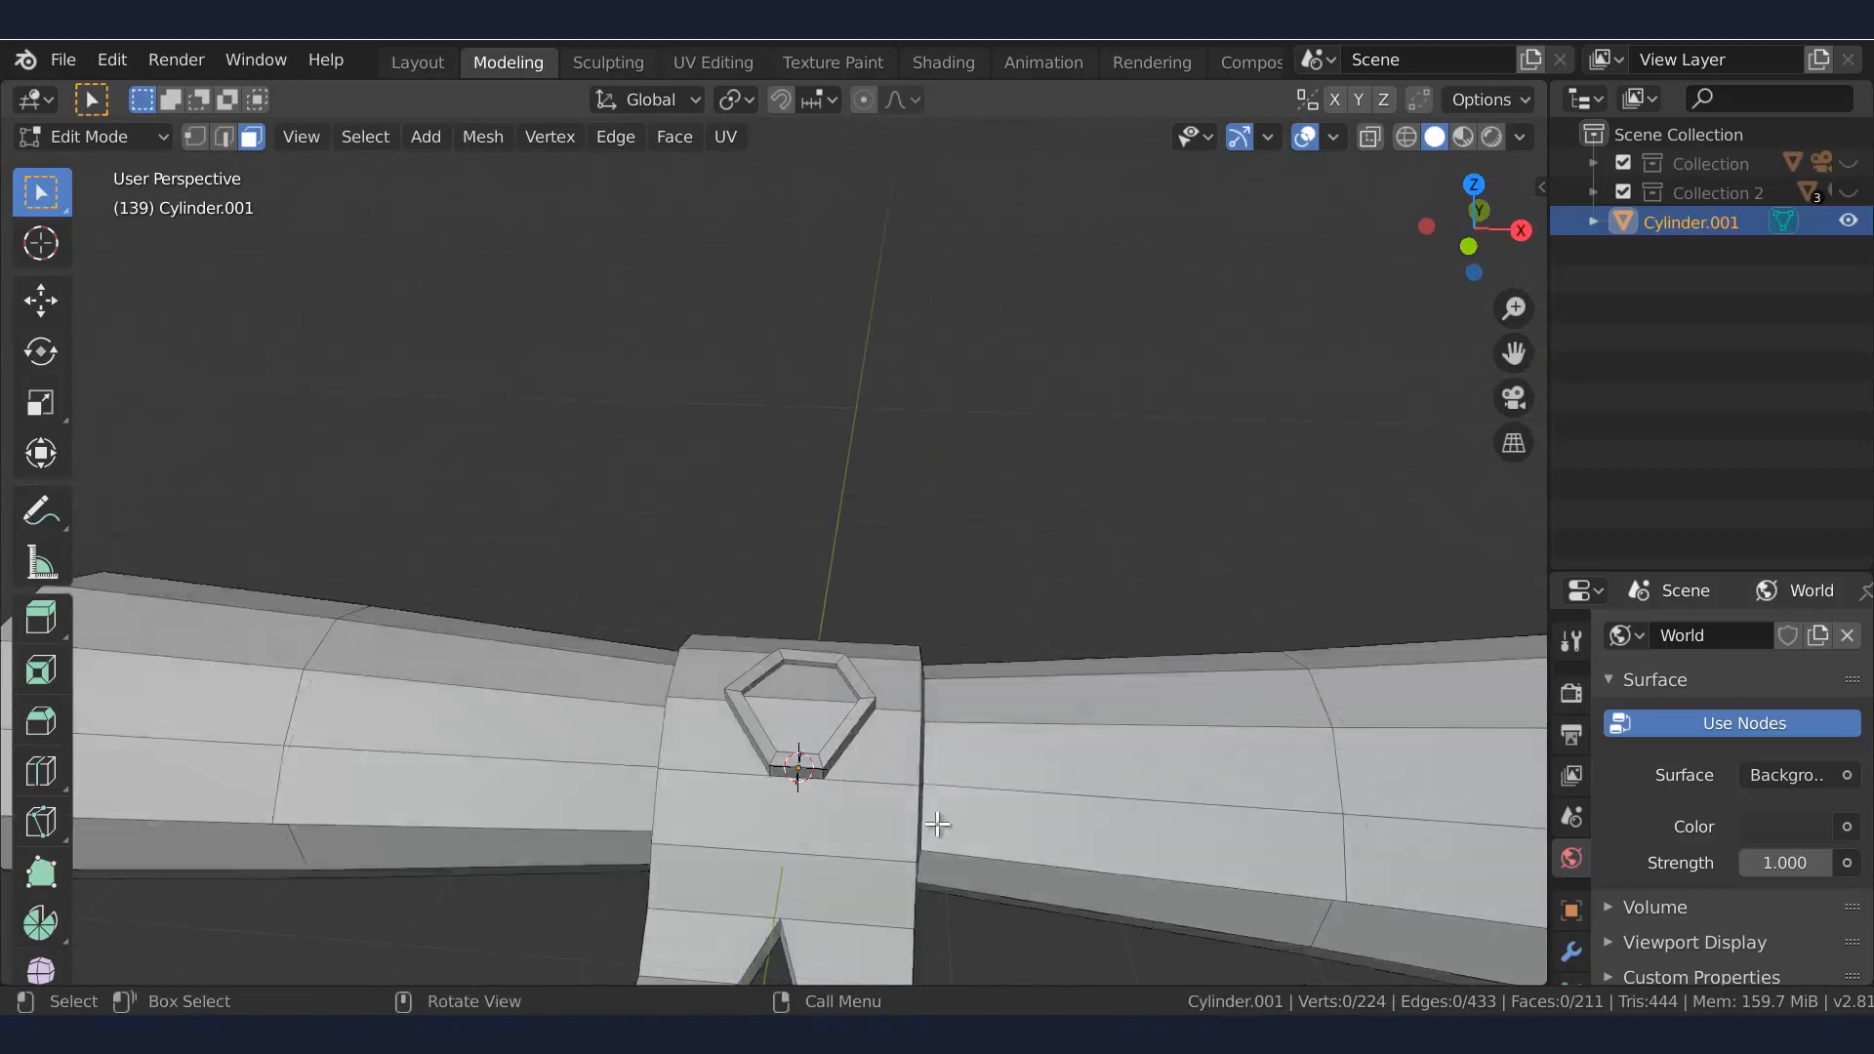
Narrow the ribbon band by moving its two side edge loops inward along X, one of them by -0.04 m
{"action": "left_click_drag", "start_coordinate": [1023, 789], "coordinate": [1009, 792]}
{"action": "middle_click_drag", "start_coordinate": [1009, 792], "coordinate": [1098, 789]}
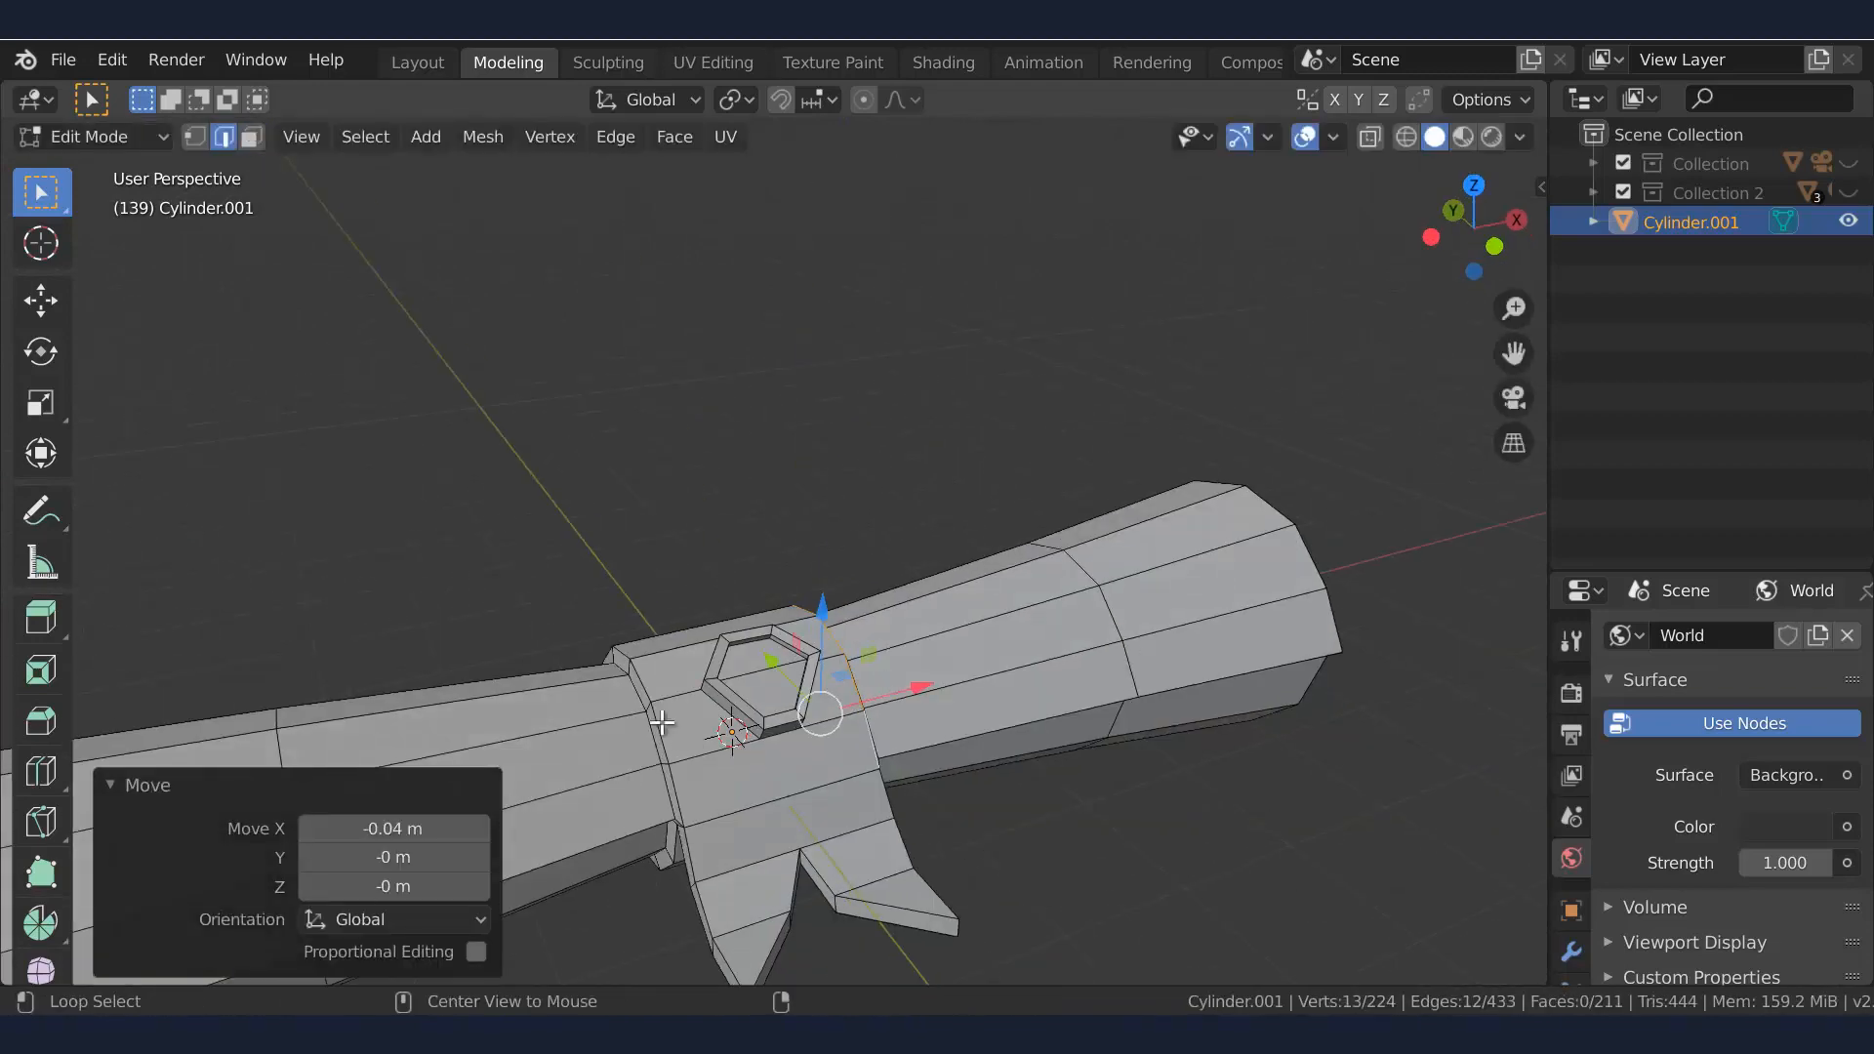
{"action": "left_click", "coordinate": [662, 716], "text": "alt"}
{"action": "left_click_drag", "start_coordinate": [746, 731], "coordinate": [776, 728]}
Refine the shape of the notched ribbon tails by repositioning their individual edges
{"action": "middle_click_drag", "start_coordinate": [769, 815], "coordinate": [885, 779]}
{"action": "left_click", "coordinate": [829, 781]}
{"action": "left_click_drag", "start_coordinate": [797, 568], "coordinate": [801, 581]}
{"action": "left_click_drag", "start_coordinate": [912, 688], "coordinate": [953, 680]}
{"action": "left_click", "coordinate": [899, 603]}
{"action": "middle_click_drag", "start_coordinate": [900, 602], "coordinate": [781, 562]}
{"action": "left_click", "coordinate": [833, 778]}
{"action": "middle_click_drag", "start_coordinate": [833, 778], "coordinate": [784, 722]}
{"action": "left_click", "coordinate": [791, 845]}
{"action": "middle_click_drag", "start_coordinate": [791, 845], "coordinate": [981, 878]}
{"action": "left_click_drag", "start_coordinate": [899, 693], "coordinate": [916, 695]}
{"action": "left_click", "coordinate": [900, 744]}
{"action": "scroll", "coordinate": [878, 742], "scroll_direction": "down", "scroll_amount": 4}
{"action": "middle_click_drag", "start_coordinate": [864, 742], "coordinate": [721, 784]}
{"action": "mouse_move", "coordinate": [952, 555]}
{"action": "middle_mouse_down"}
{"action": "mouse_move", "coordinate": [1061, 520]}
{"action": "mouse_move", "coordinate": [954, 606]}
{"action": "mouse_move", "coordinate": [829, 552]}
{"action": "middle_mouse_up"}
Leave mesh editing, save the file and switch to the Texture Paint workspace
{"action": "key", "text": "Tab"}
{"action": "scroll", "coordinate": [918, 592], "scroll_direction": "up", "scroll_amount": 2}
{"action": "key", "text": "ctrl+s"}
{"action": "left_click", "coordinate": [816, 68]}
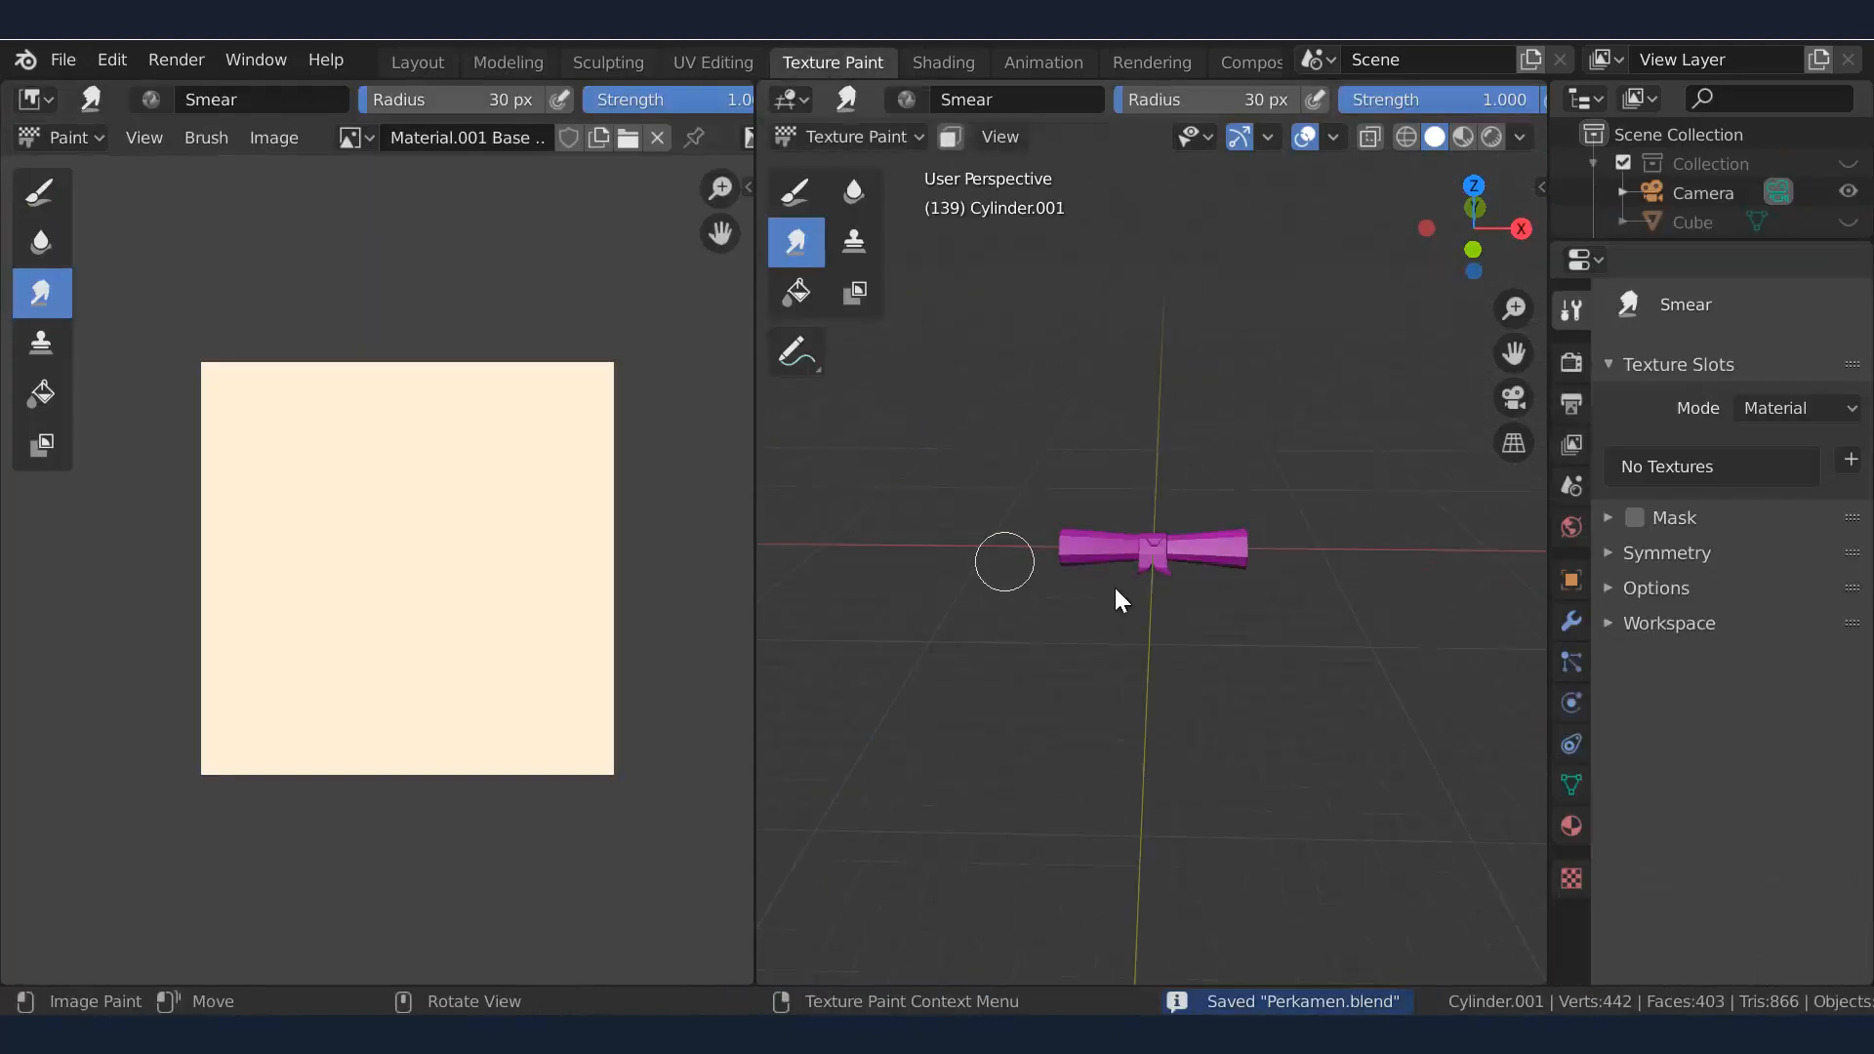
Add a 1024 × 1024 px Base Color texture paint slot to the scroll with a light greyish-beige fill
{"action": "left_click", "coordinate": [1850, 459]}
{"action": "left_click", "coordinate": [1758, 493]}
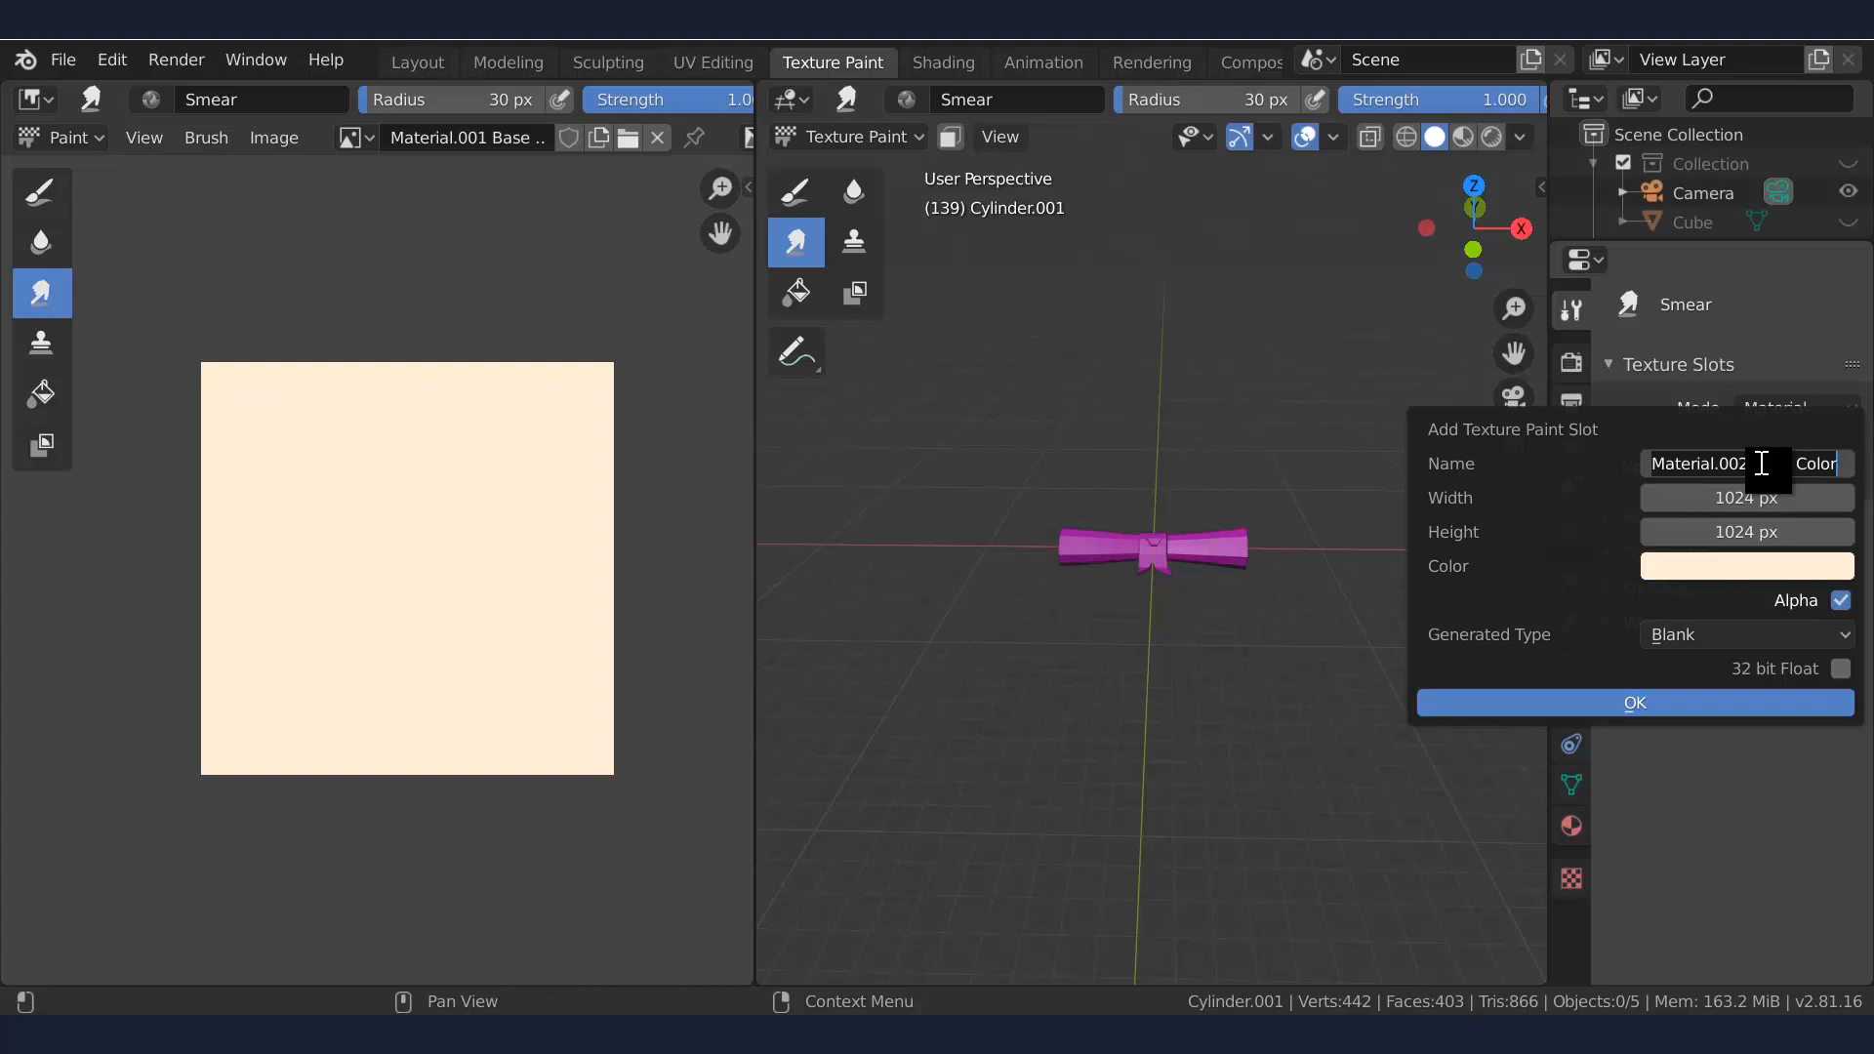
{"action": "left_click", "coordinate": [1748, 566]}
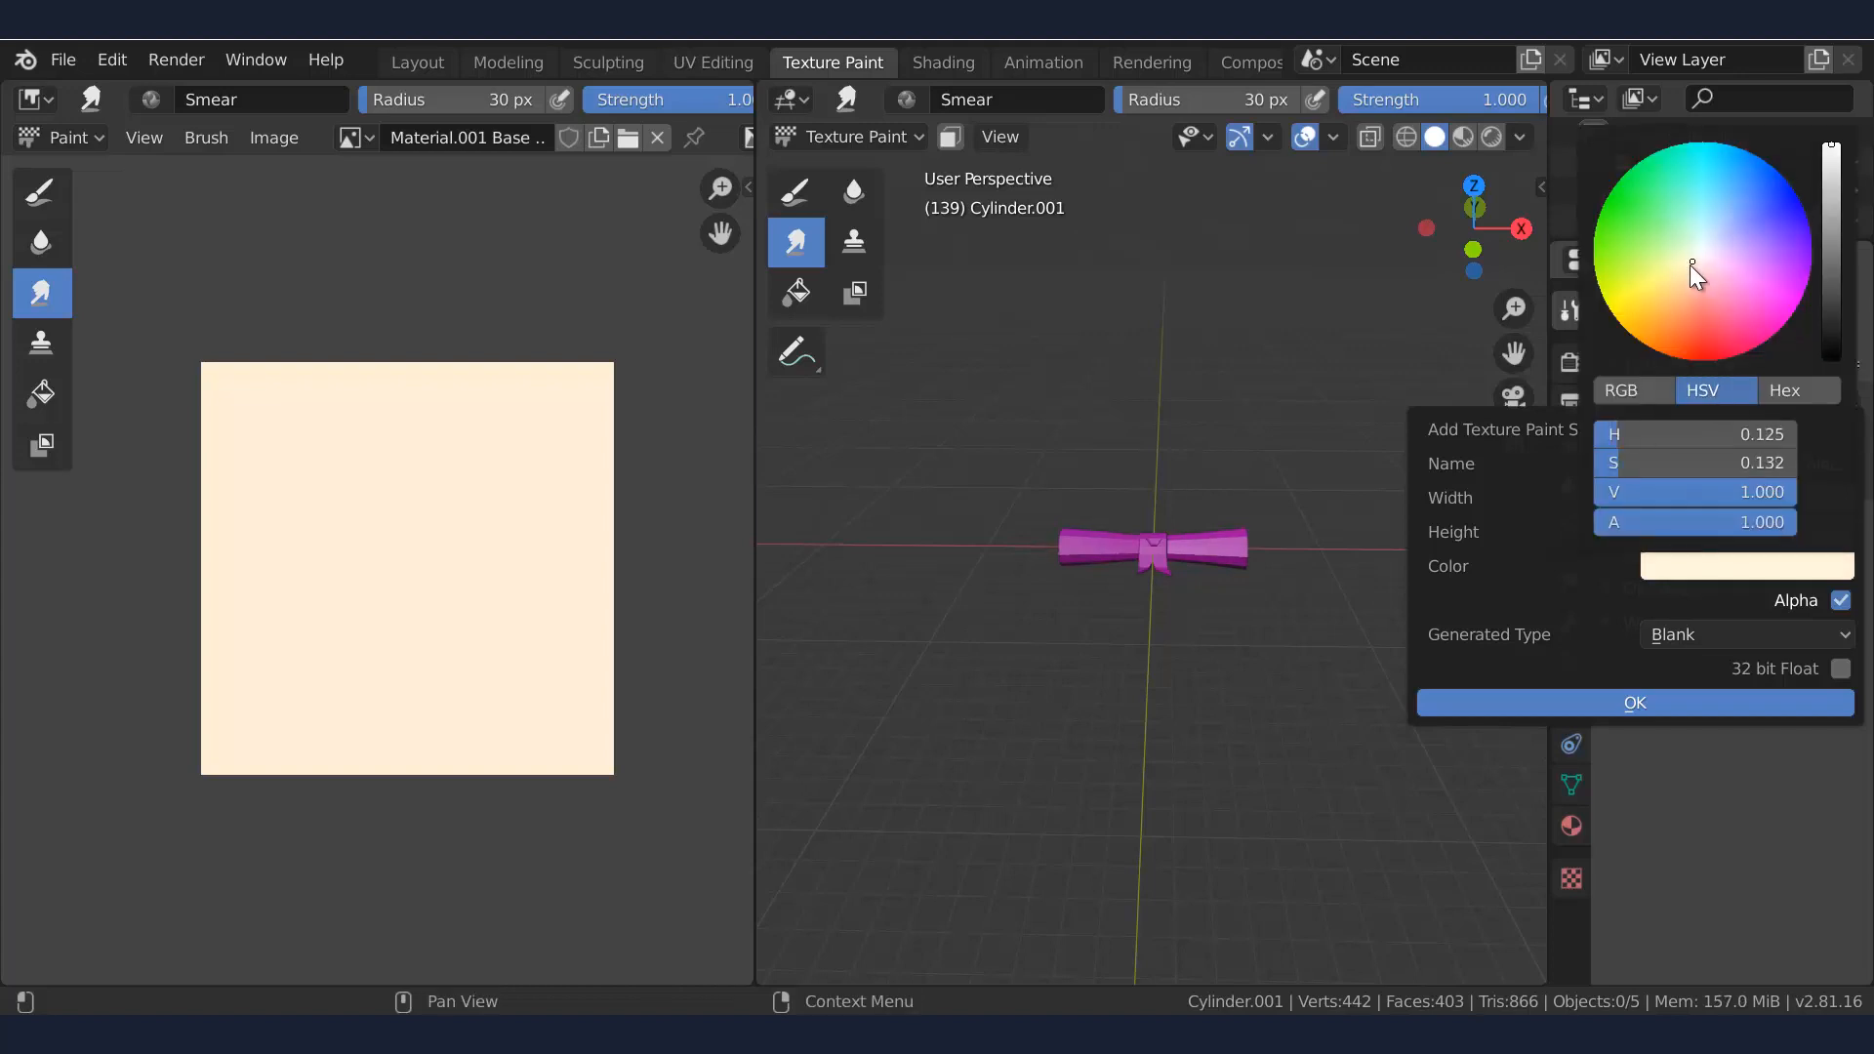
{"action": "left_click_drag", "start_coordinate": [1690, 265], "coordinate": [1697, 261]}
{"action": "left_click_drag", "start_coordinate": [1833, 227], "coordinate": [1833, 203]}
{"action": "left_click", "coordinate": [1635, 703]}
{"action": "scroll", "coordinate": [1703, 703], "scroll_direction": "down", "scroll_amount": 5}
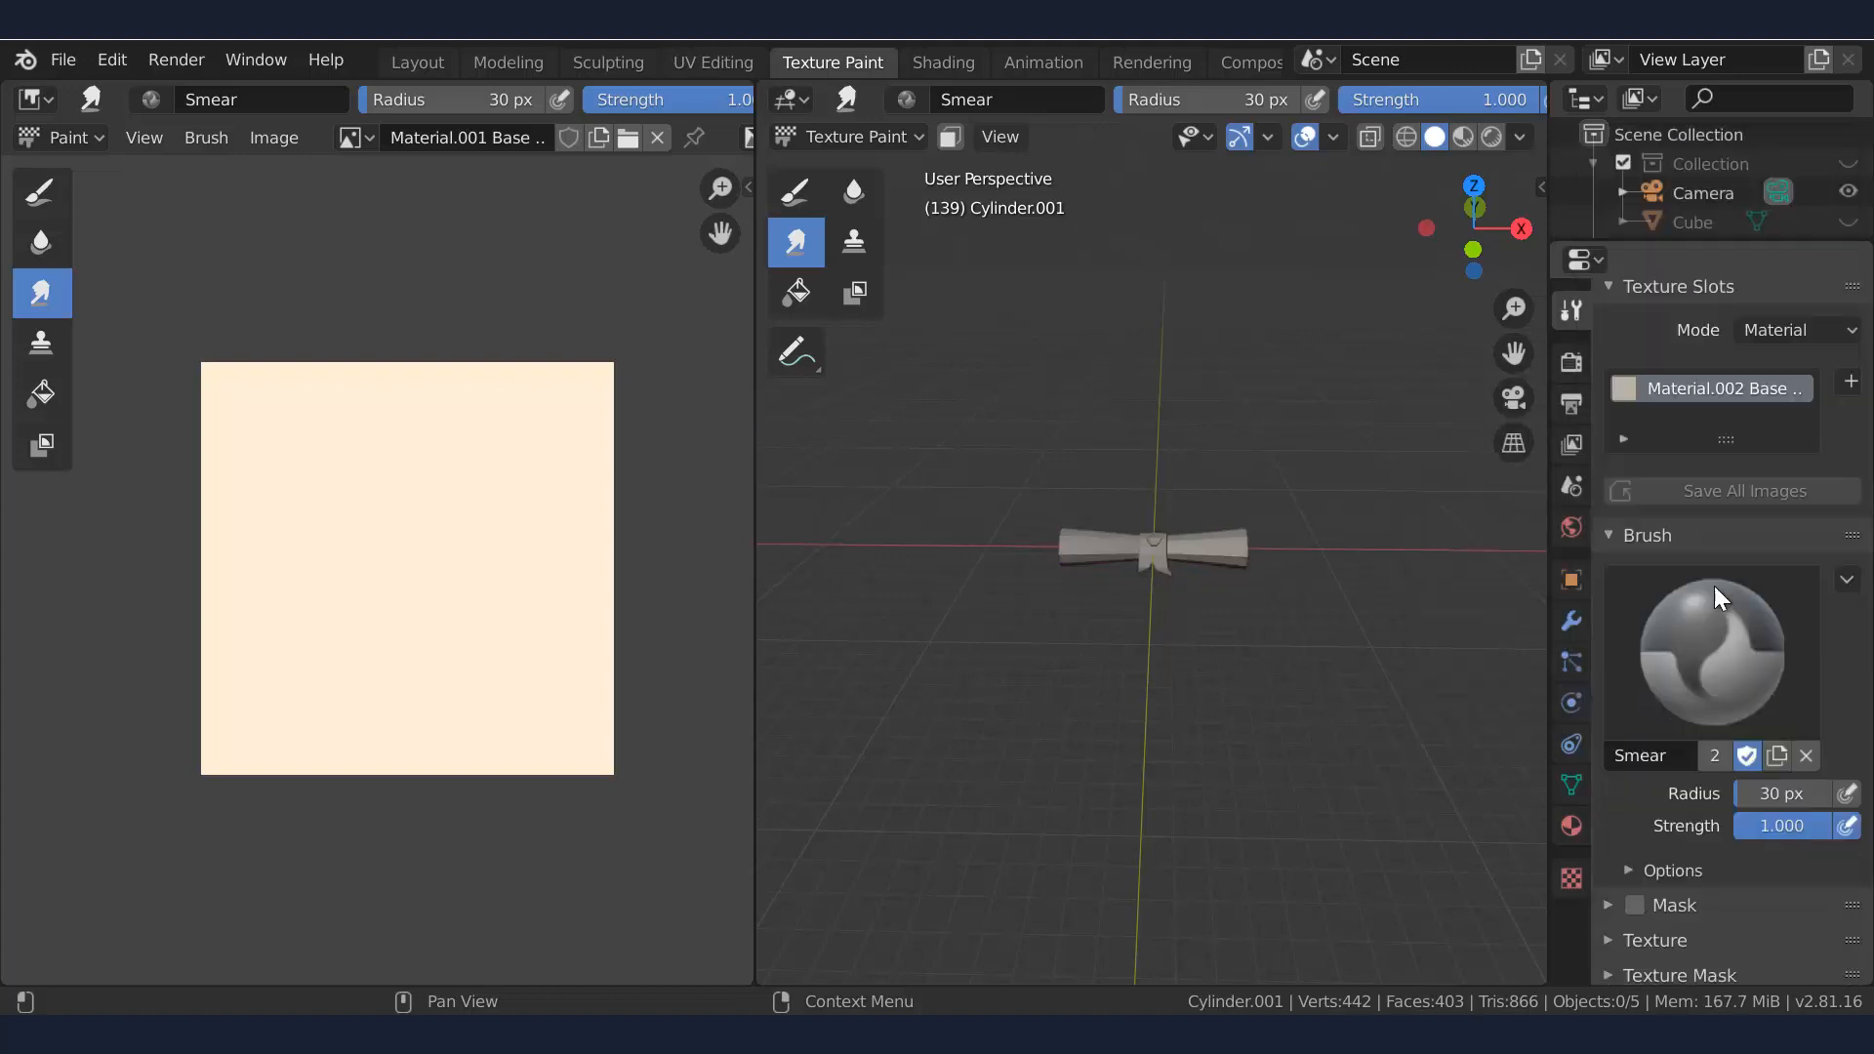
Choose the Draw brush for painting the scroll's texture
{"action": "left_click", "coordinate": [1609, 748]}
{"action": "left_click", "coordinate": [1610, 749]}
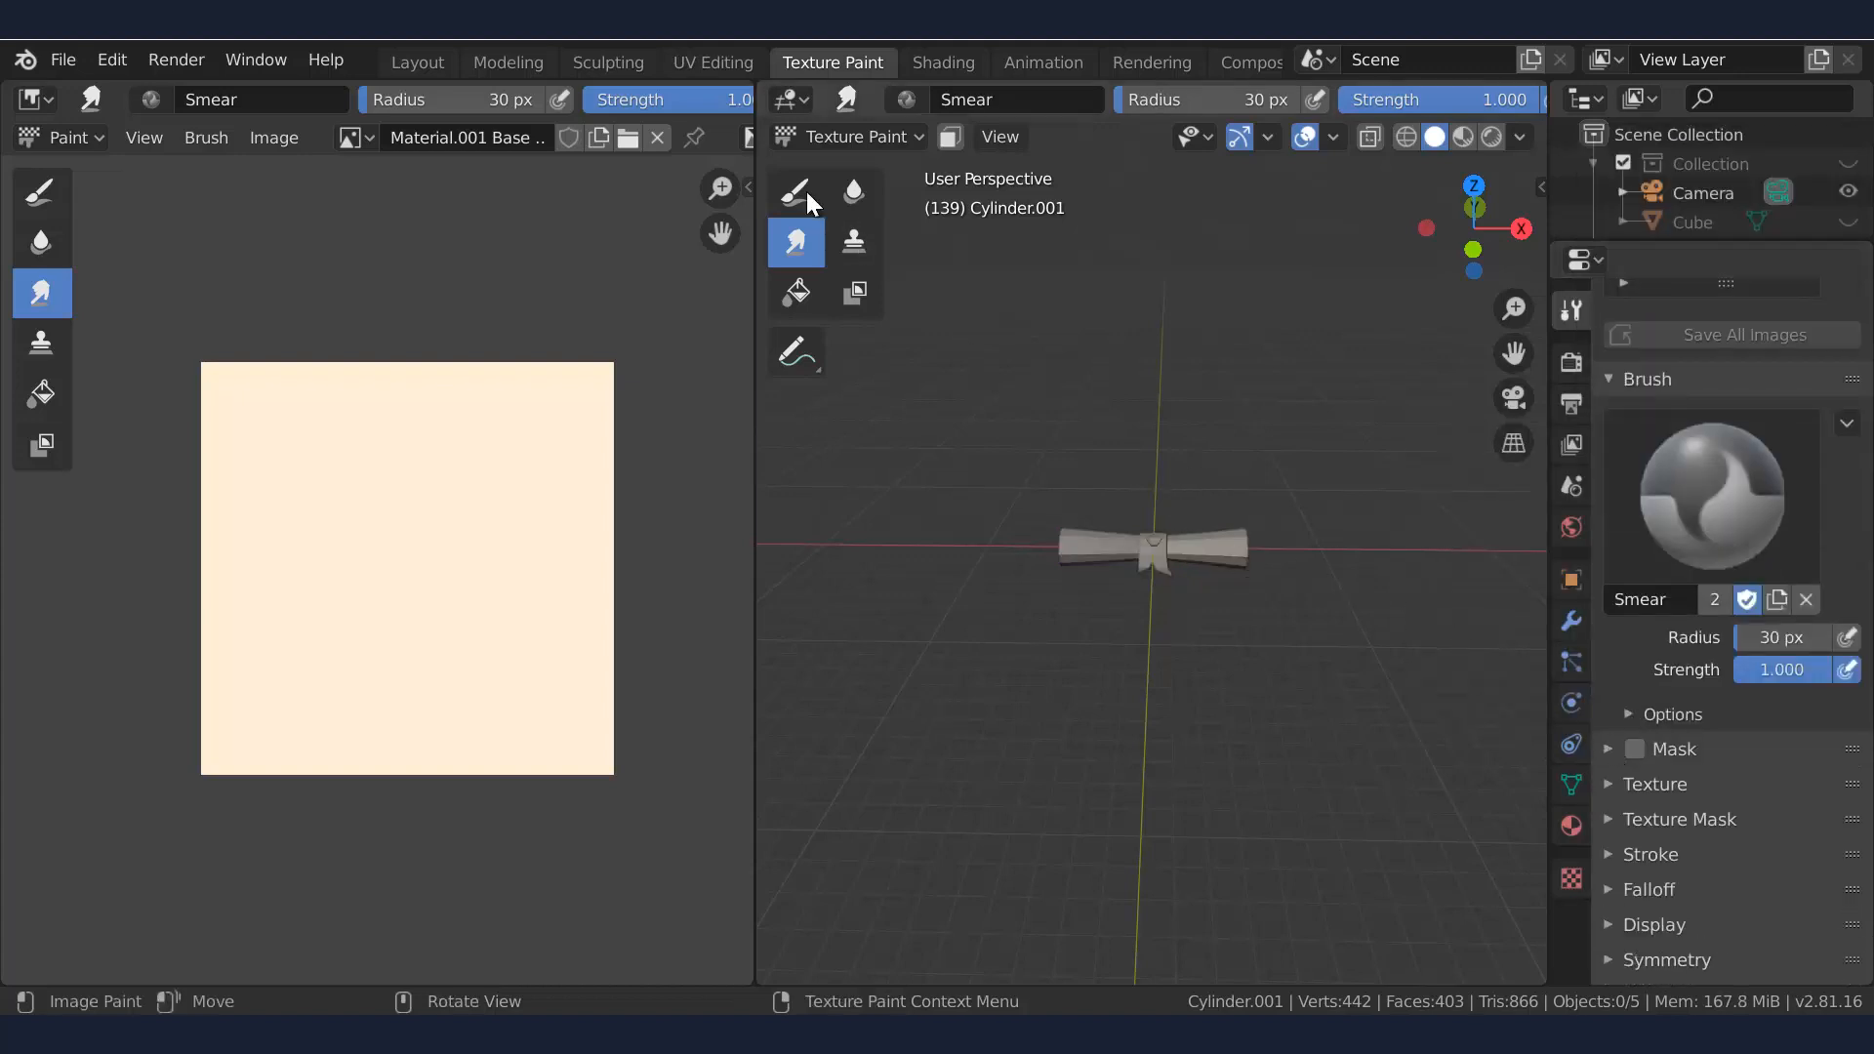
{"action": "left_click", "coordinate": [801, 185]}
{"action": "scroll", "coordinate": [1695, 841], "scroll_direction": "down", "scroll_amount": 9}
{"action": "scroll", "coordinate": [1196, 549], "scroll_direction": "up", "scroll_amount": 3}
{"action": "scroll", "coordinate": [1195, 548], "scroll_direction": "up", "scroll_amount": 2}
Switch to the UV Editing workspace and mark one lengthwise edge of the scroll's outer paper surface as a seam
{"action": "left_click", "coordinate": [713, 61]}
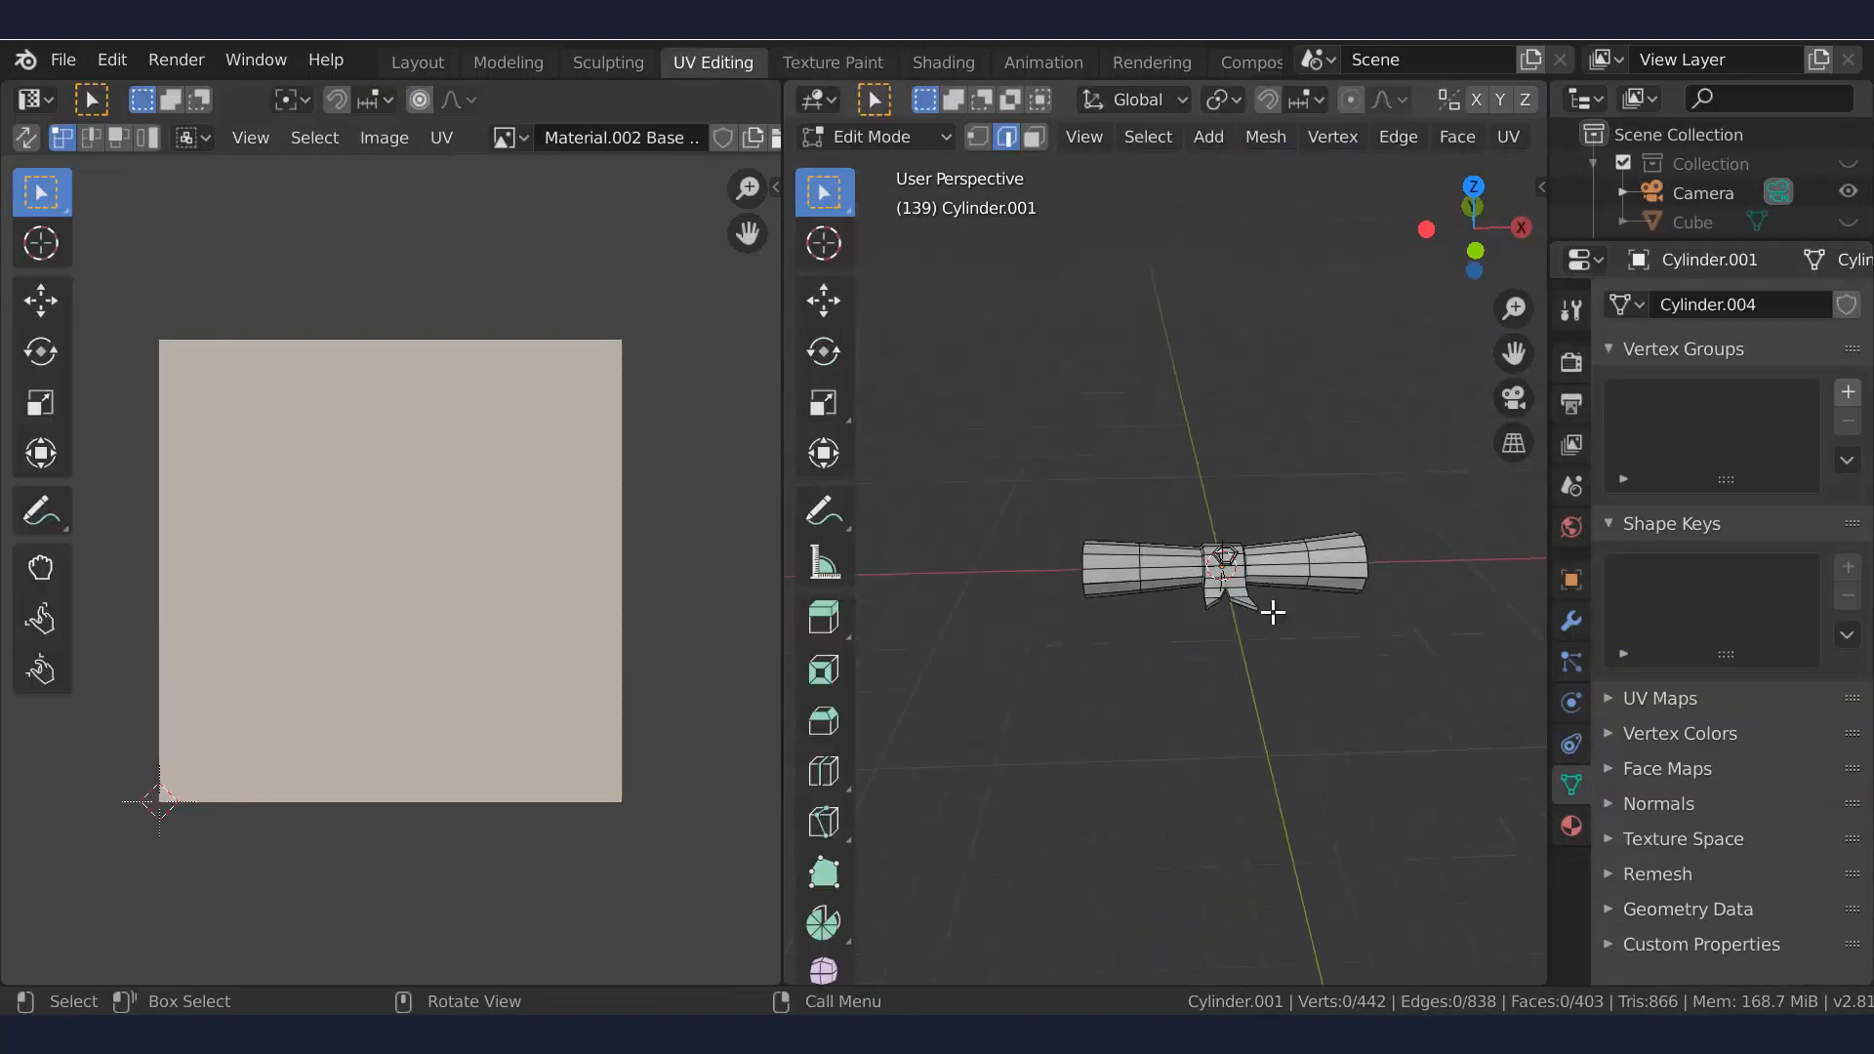
{"action": "scroll", "coordinate": [1269, 611], "scroll_direction": "up", "scroll_amount": 3}
{"action": "middle_click_drag", "start_coordinate": [1268, 611], "coordinate": [1045, 527]}
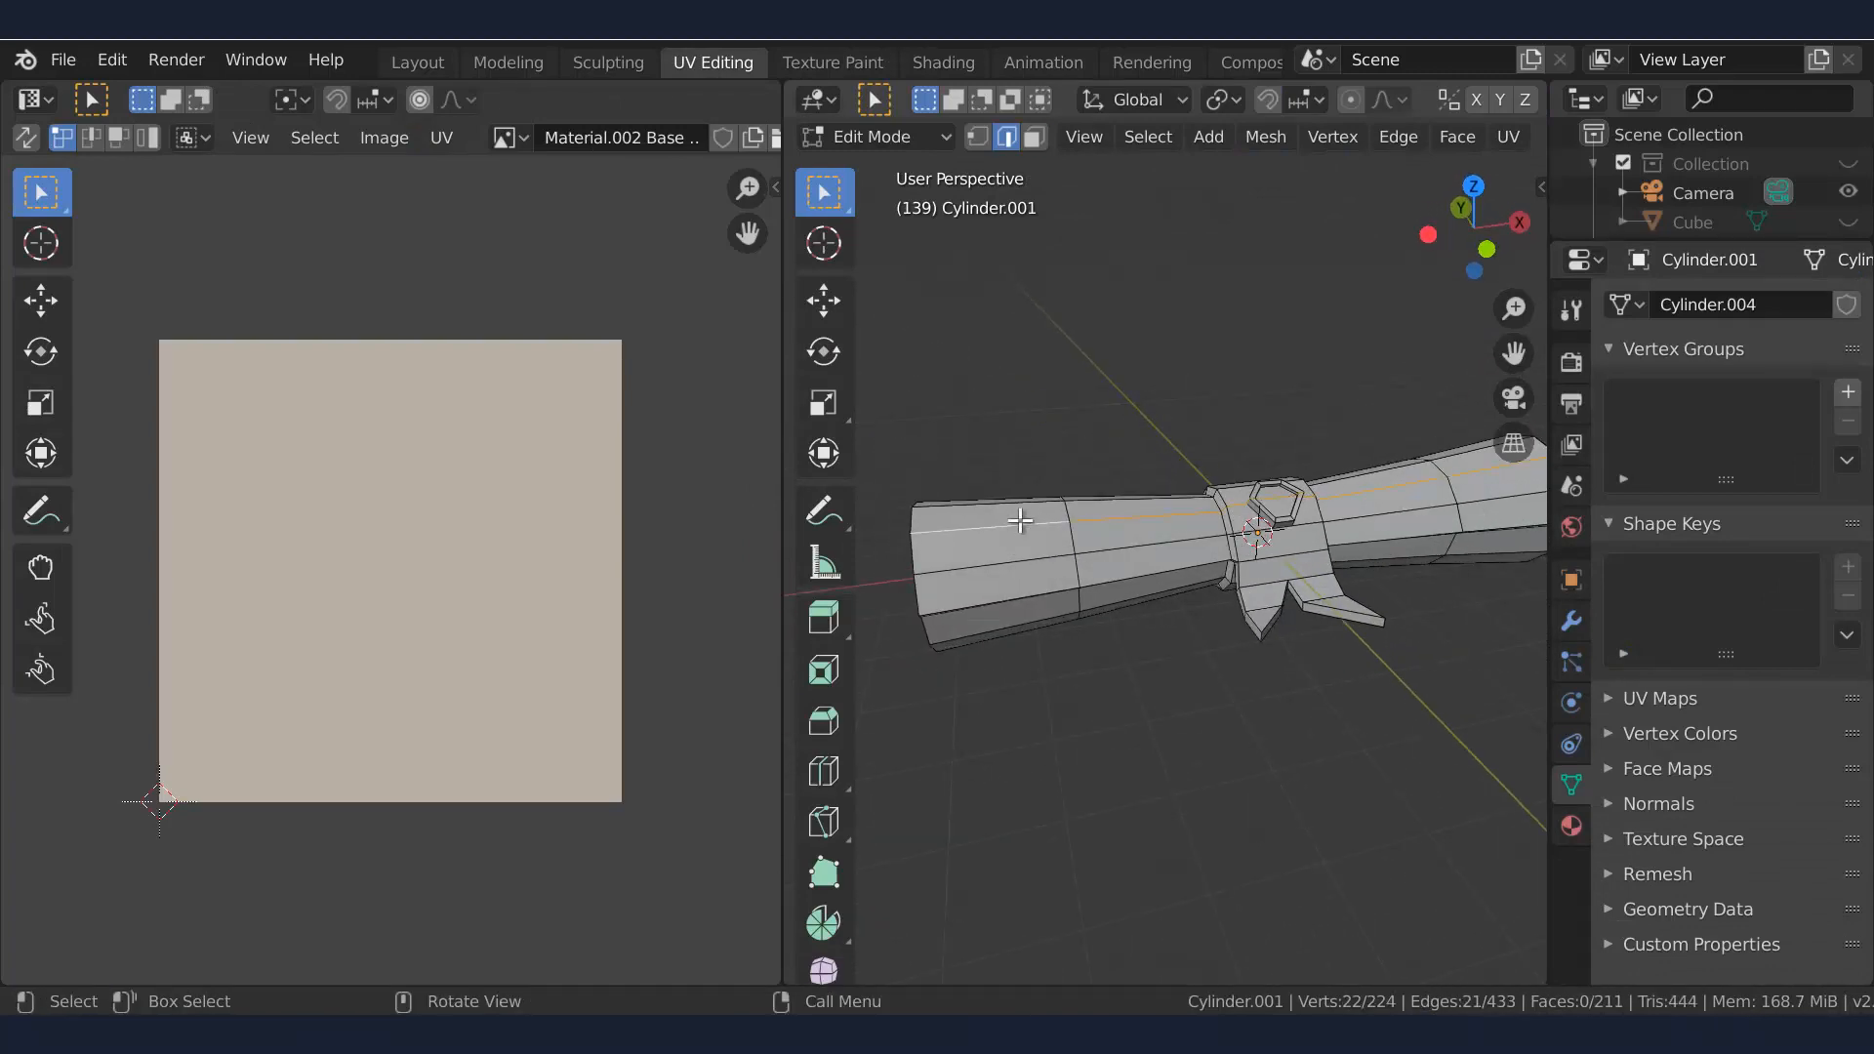
{"action": "key", "text": "3"}
{"action": "left_click", "coordinate": [1022, 532], "text": "alt"}
{"action": "left_click", "coordinate": [1109, 548], "text": "alt+shift"}
{"action": "key", "text": "alt+a"}
{"action": "key", "text": "2"}
{"action": "left_click", "coordinate": [1398, 137]}
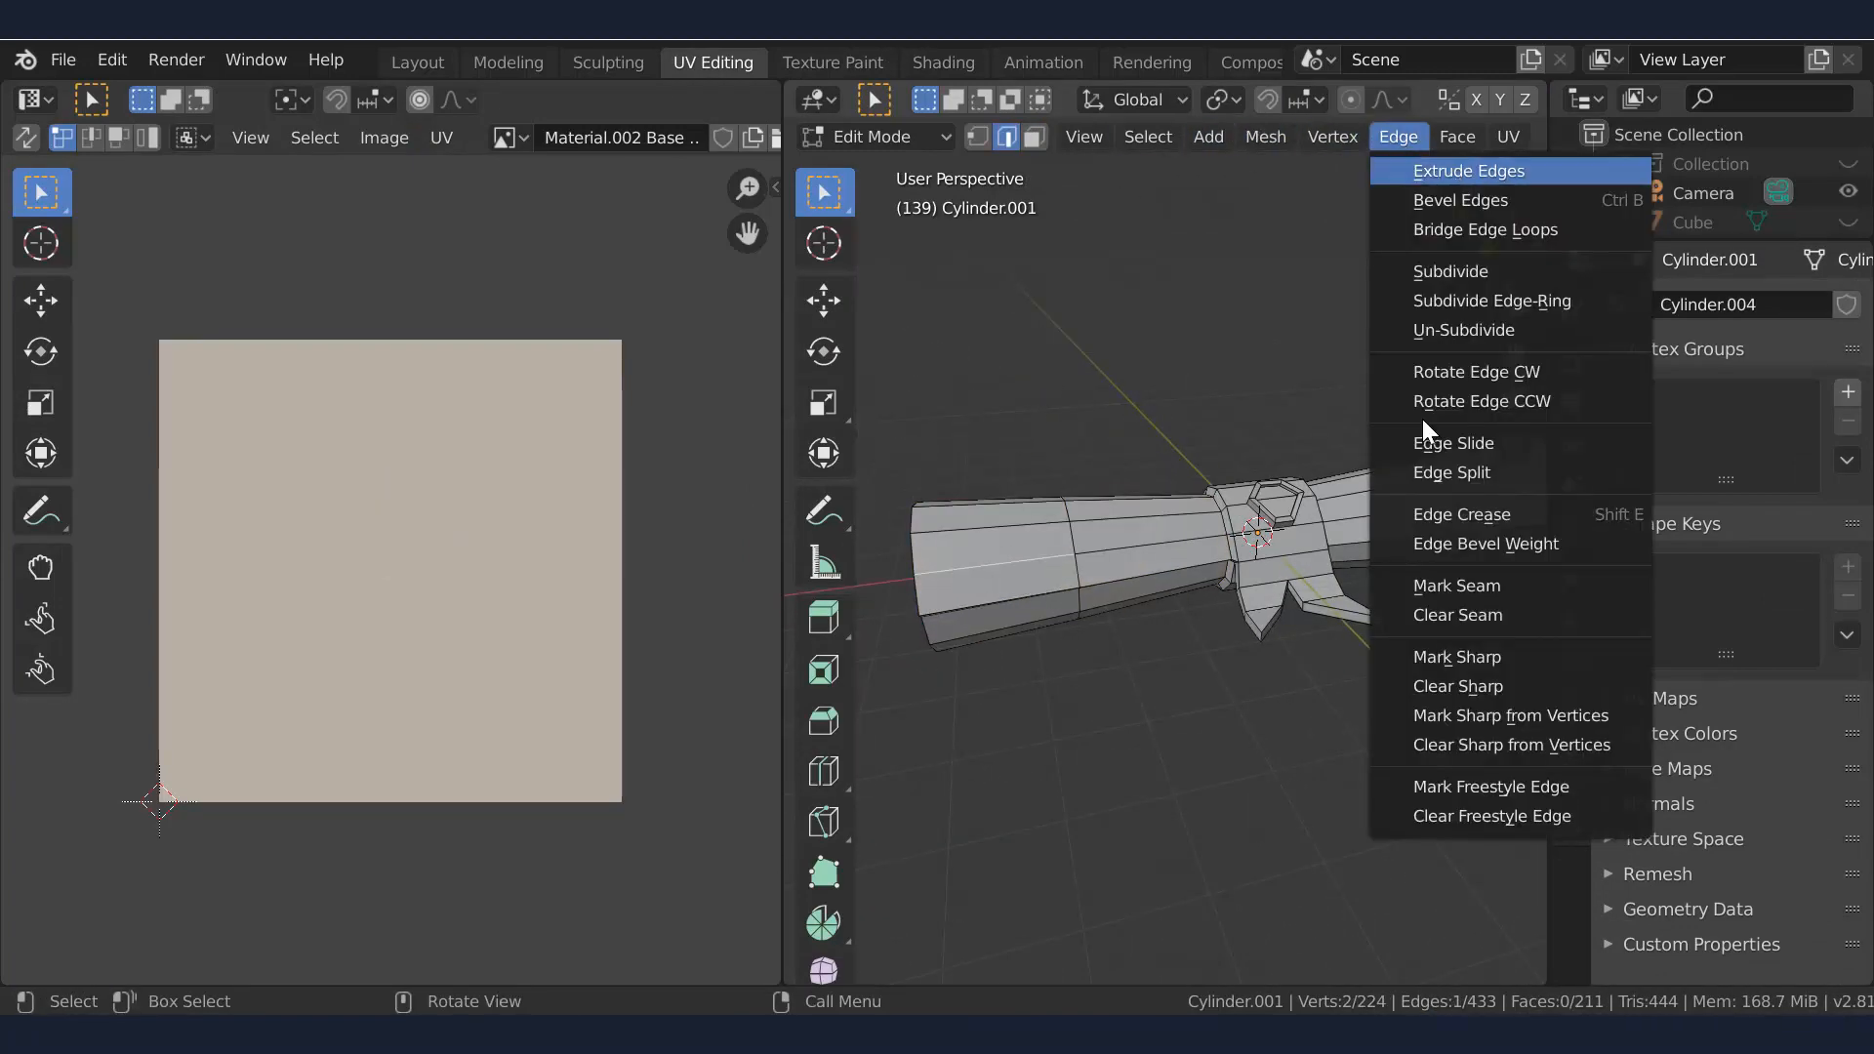
{"action": "left_click", "coordinate": [1457, 616]}
Select the outer paper faces on both sides of the ribbon band and unwrap them
{"action": "mouse_move", "coordinate": [1299, 585]}
{"action": "middle_mouse_down"}
{"action": "mouse_move", "coordinate": [1215, 560]}
{"action": "mouse_move", "coordinate": [1196, 585]}
{"action": "mouse_move", "coordinate": [1318, 598]}
{"action": "middle_mouse_up"}
{"action": "left_click", "coordinate": [1206, 574], "text": "alt+shift"}
{"action": "left_click", "coordinate": [1316, 576], "text": "alt+shift"}
{"action": "key", "text": "u"}
{"action": "left_click", "coordinate": [1198, 457]}
Scale down the outer paper's UV islands and move them into the upper-left corner of the texture
{"action": "key", "text": "a"}
{"action": "key", "text": "s"}
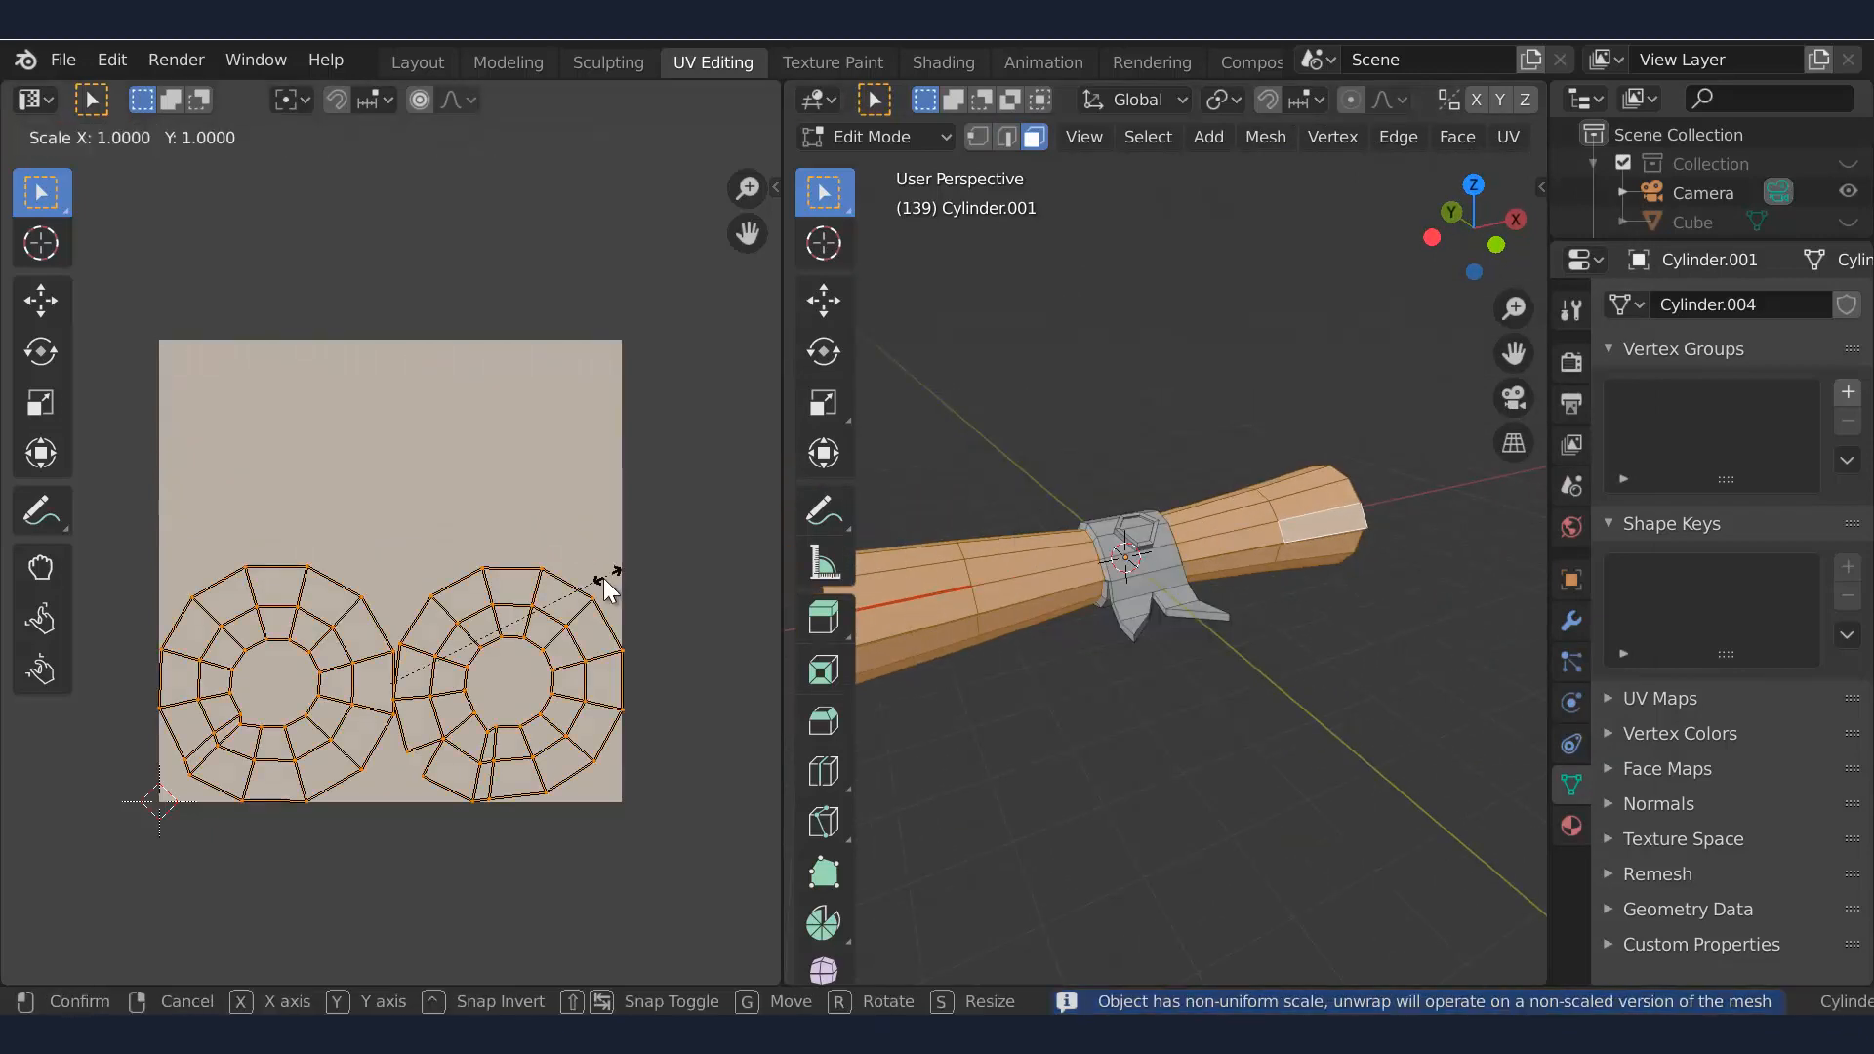
{"action": "left_click", "coordinate": [371, 393]}
{"action": "key", "text": "s"}
{"action": "left_click", "coordinate": [406, 401]}
{"action": "key", "text": "g"}
{"action": "left_click", "coordinate": [429, 406]}
{"action": "key", "text": "alt+a"}
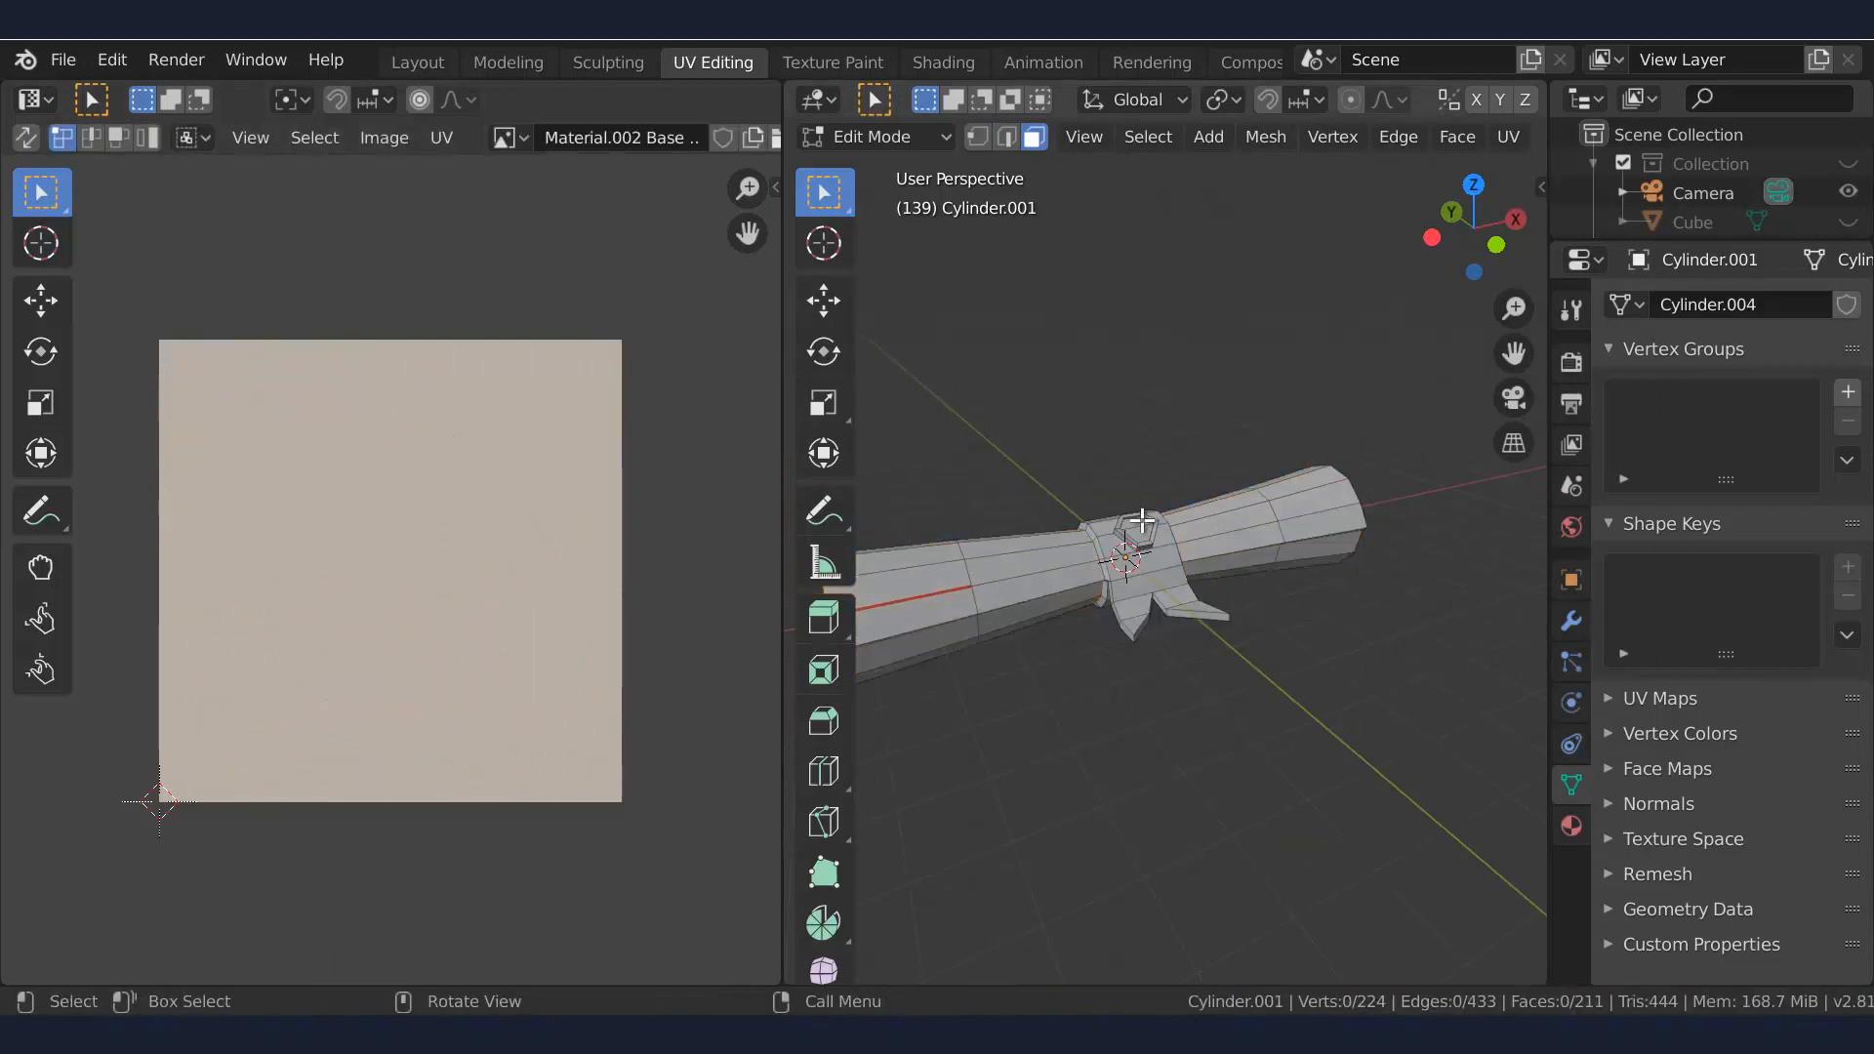
Mark an edge on the outer rim of the scroll's rolled end as a seam
{"action": "middle_click_drag", "start_coordinate": [1148, 576], "coordinate": [1387, 568]}
{"action": "scroll", "coordinate": [1386, 569], "scroll_direction": "down", "scroll_amount": 3}
{"action": "key", "text": "c"}
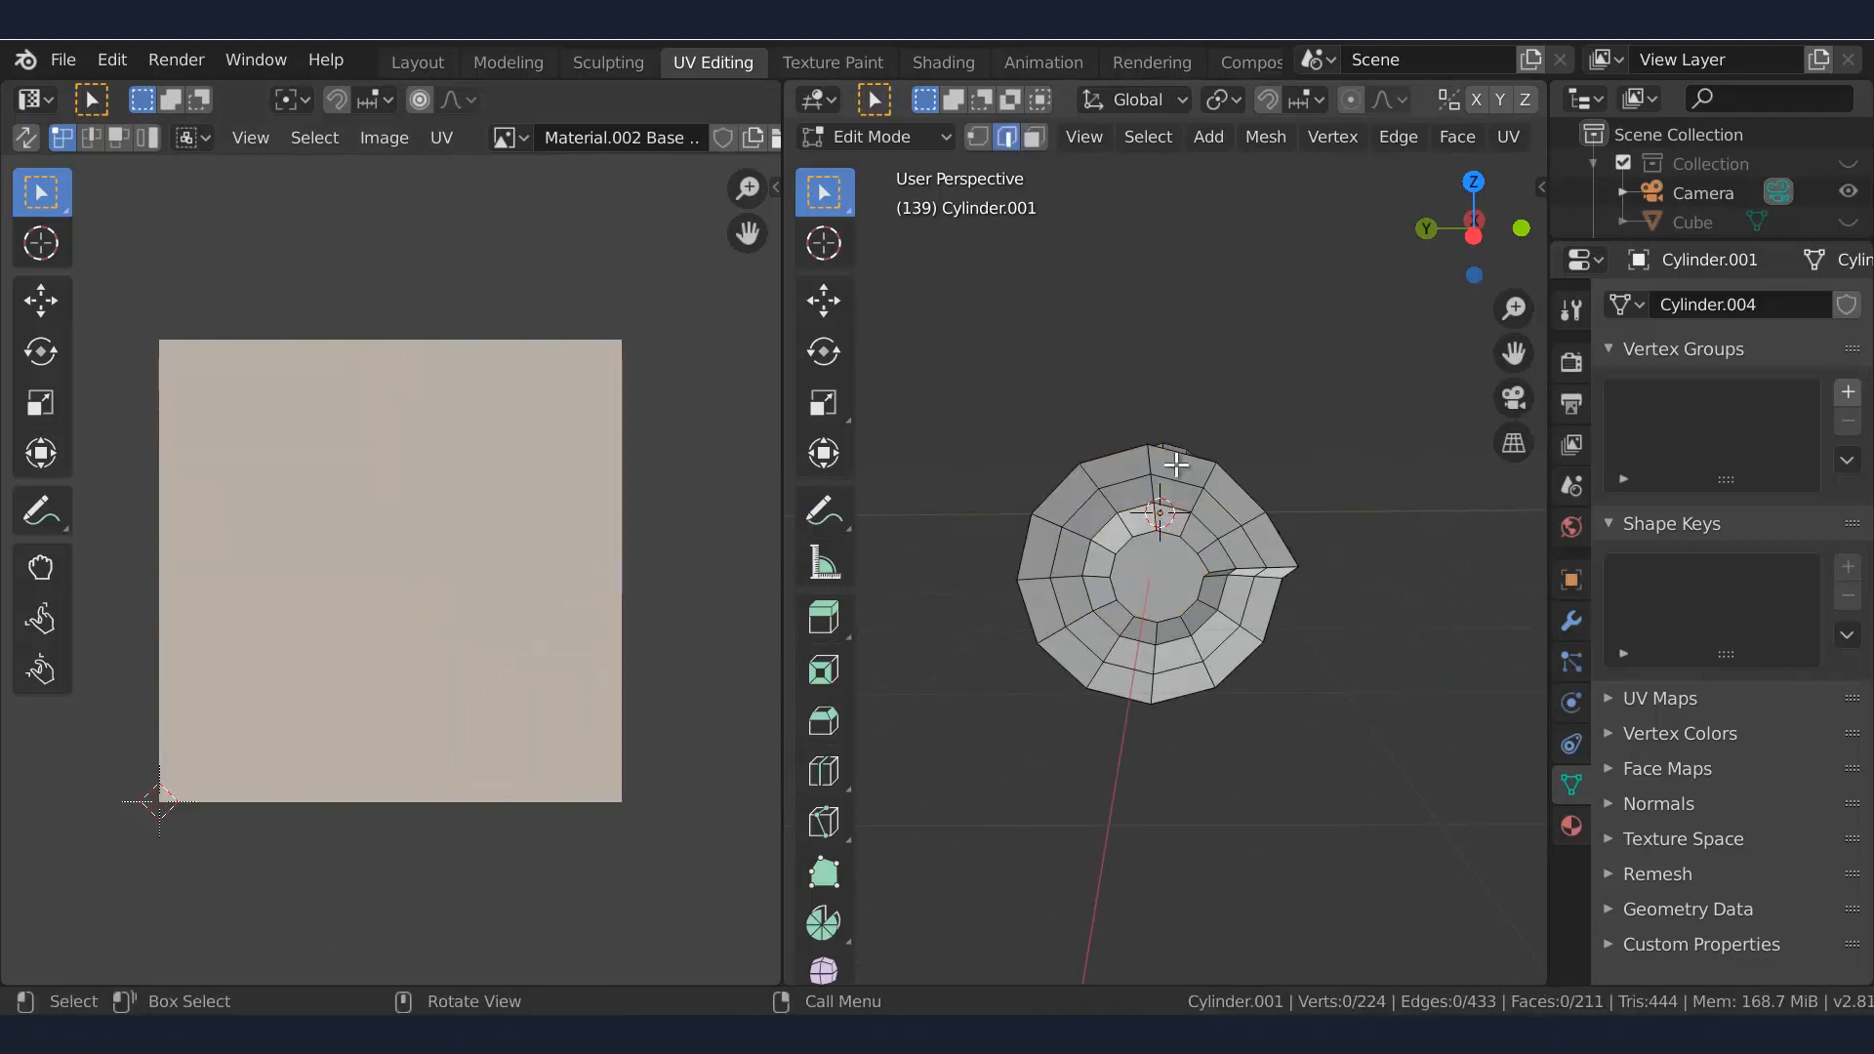
{"action": "left_click", "coordinate": [1177, 463]}
{"action": "left_click", "coordinate": [1399, 137]}
{"action": "left_click", "coordinate": [1474, 585]}
Select all faces of both recessed rolled ends of the scroll
{"action": "key", "text": "3"}
{"action": "right_click", "coordinate": [1222, 564]}
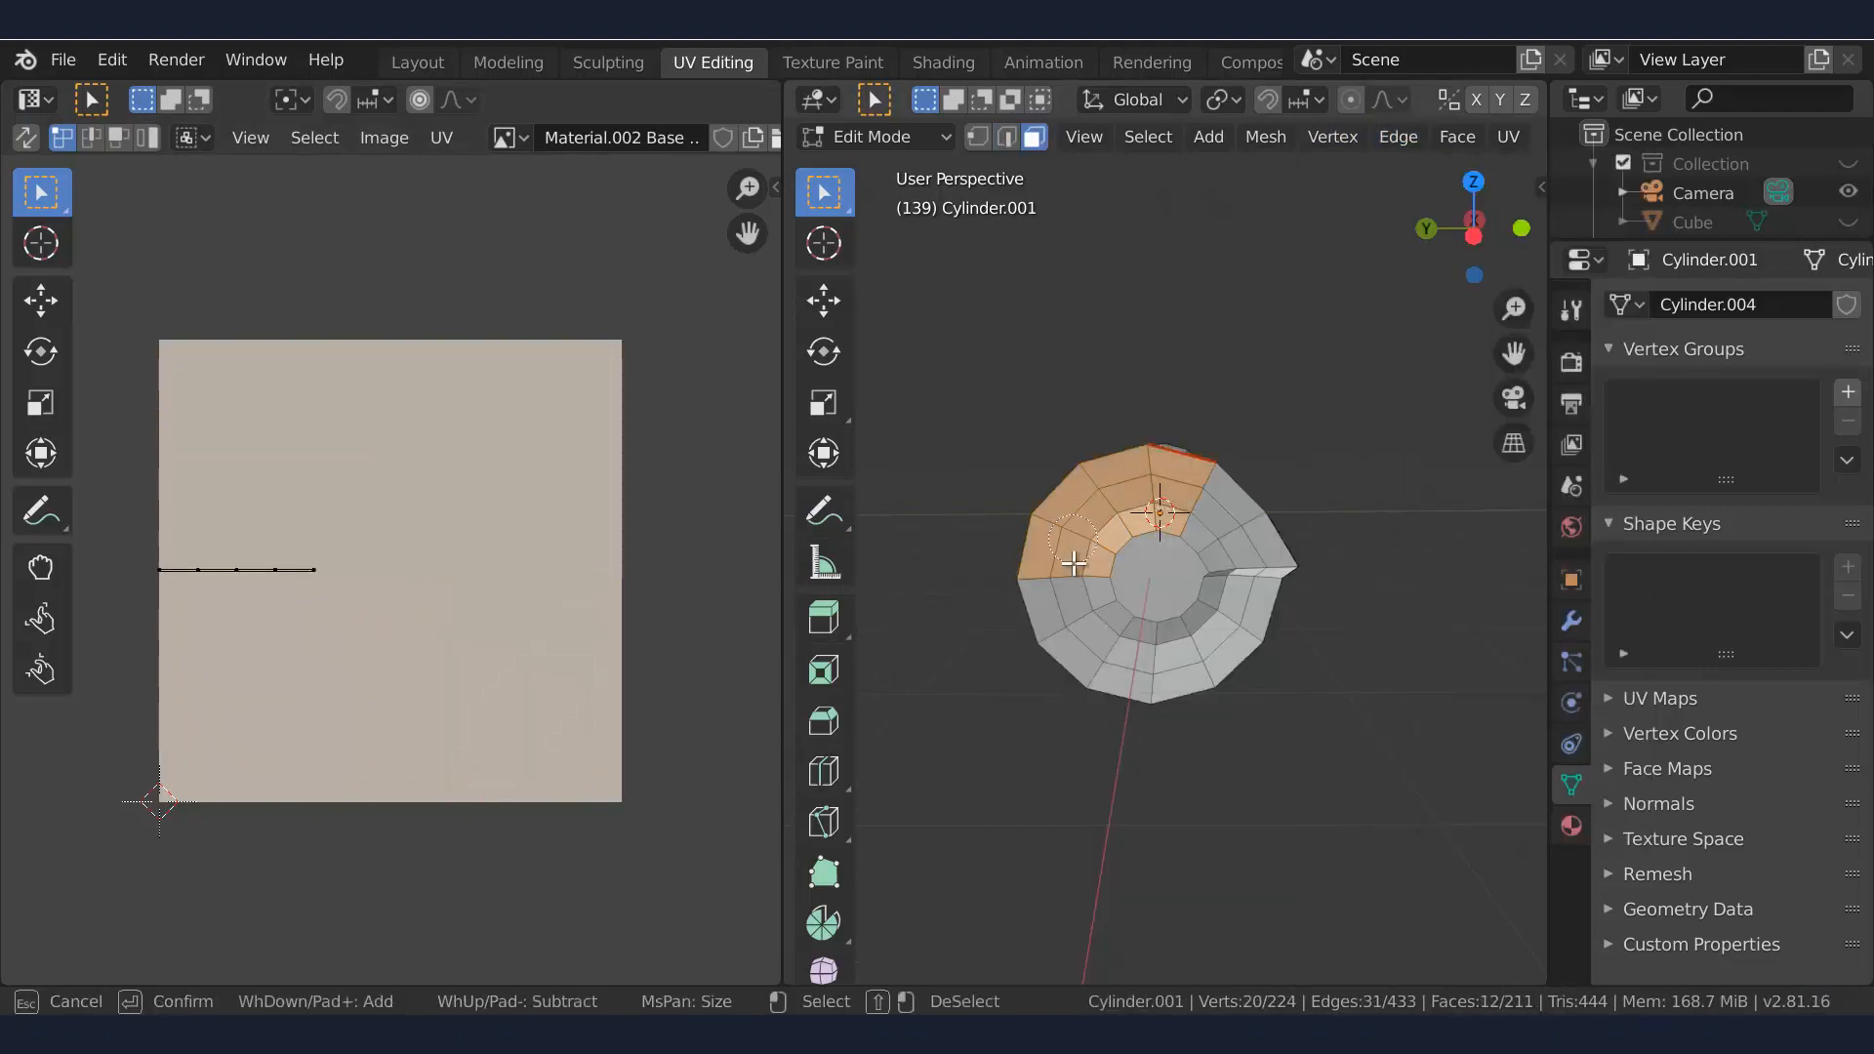
{"action": "key", "text": "Escape"}
{"action": "scroll", "coordinate": [1245, 563], "scroll_direction": "down", "scroll_amount": 4}
{"action": "middle_click_drag", "start_coordinate": [1263, 564], "coordinate": [1141, 476]}
{"action": "scroll", "coordinate": [1141, 475], "scroll_direction": "up", "scroll_amount": 5}
{"action": "left_click_drag", "start_coordinate": [1132, 372], "coordinate": [1289, 535]}
{"action": "key", "text": "Escape"}
{"action": "scroll", "coordinate": [1280, 527], "scroll_direction": "down", "scroll_amount": 4}
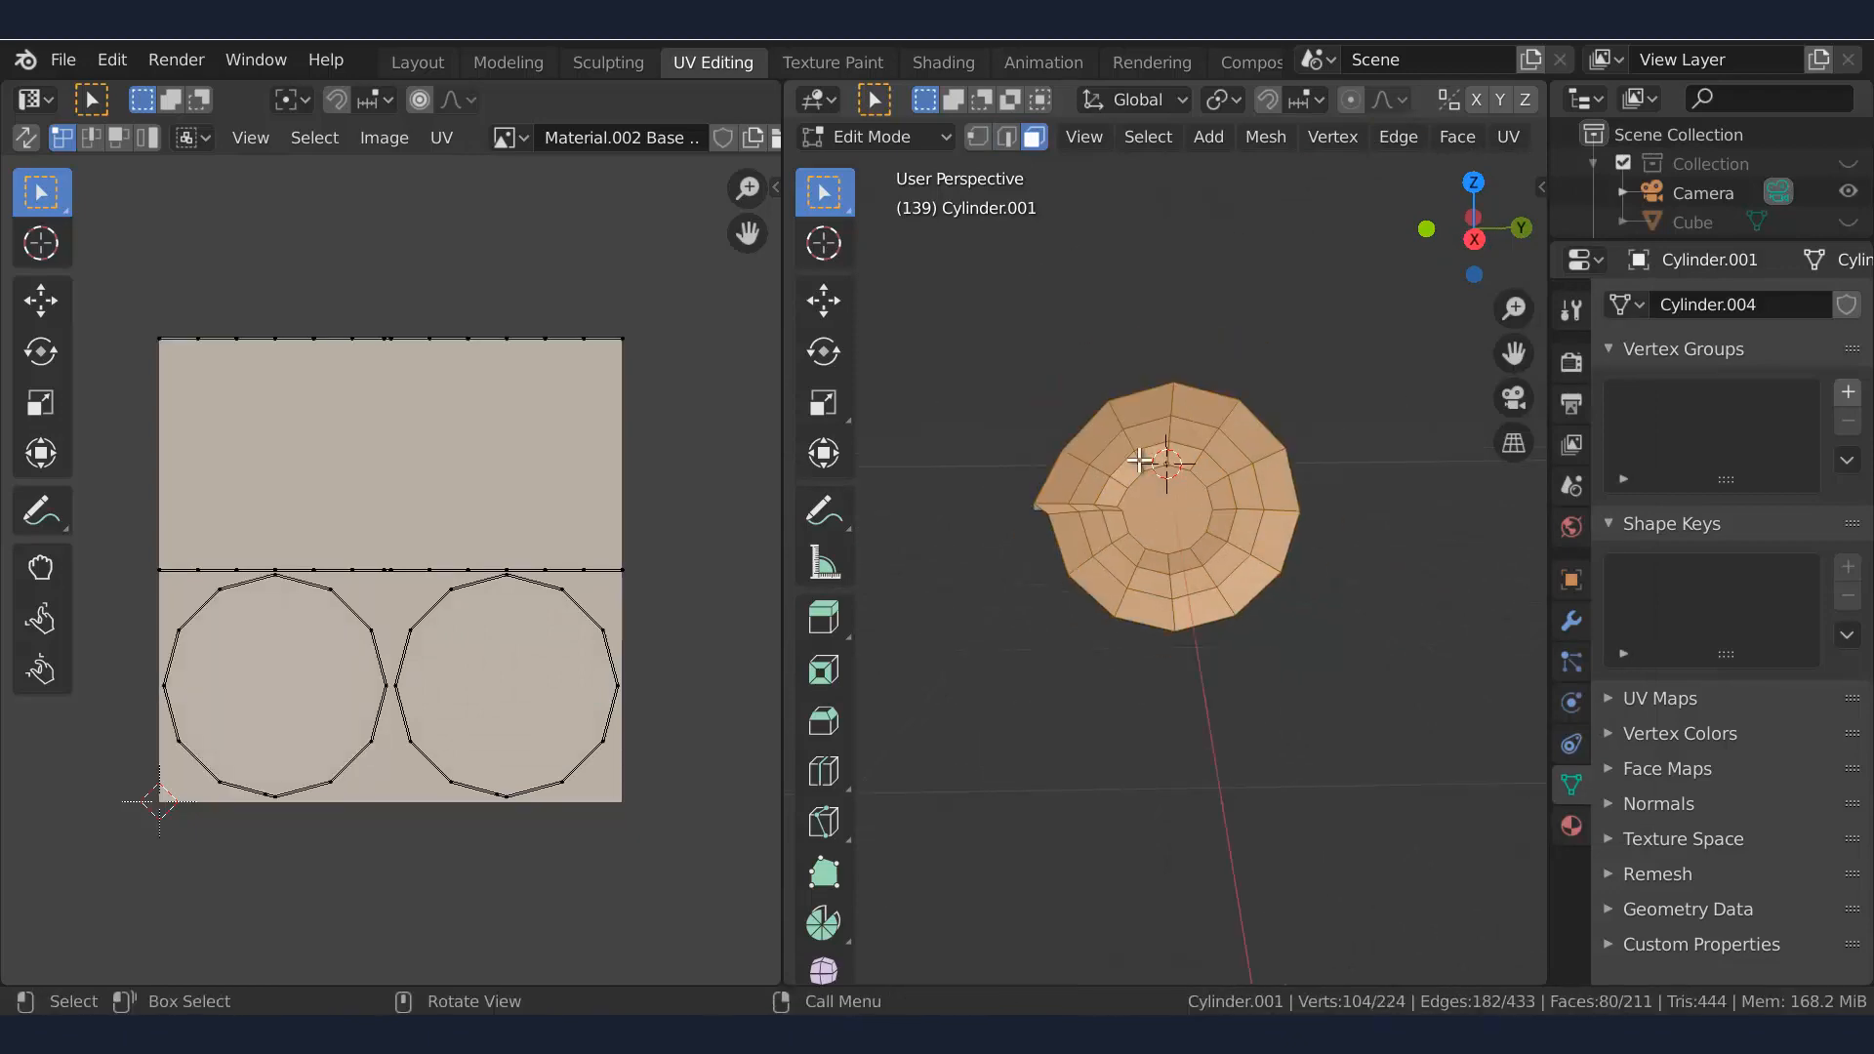
Unwrap the rolled-end faces and scale down their UV islands
{"action": "key", "text": "u"}
{"action": "left_click", "coordinate": [1258, 410]}
{"action": "key", "text": "a"}
{"action": "key", "text": "s"}
{"action": "left_click", "coordinate": [522, 656]}
{"action": "key", "text": "alt+a"}
{"action": "key", "text": "a"}
Move the rolled ends' UV islands directly below the outer paper's islands on the texture's left side
{"action": "scroll", "coordinate": [447, 592], "scroll_direction": "down", "scroll_amount": 2}
{"action": "middle_click_drag", "start_coordinate": [446, 592], "coordinate": [534, 639]}
{"action": "middle_click_drag", "start_coordinate": [1050, 674], "coordinate": [1303, 725]}
{"action": "left_click_drag", "start_coordinate": [320, 617], "coordinate": [567, 730]}
{"action": "key", "text": "g"}
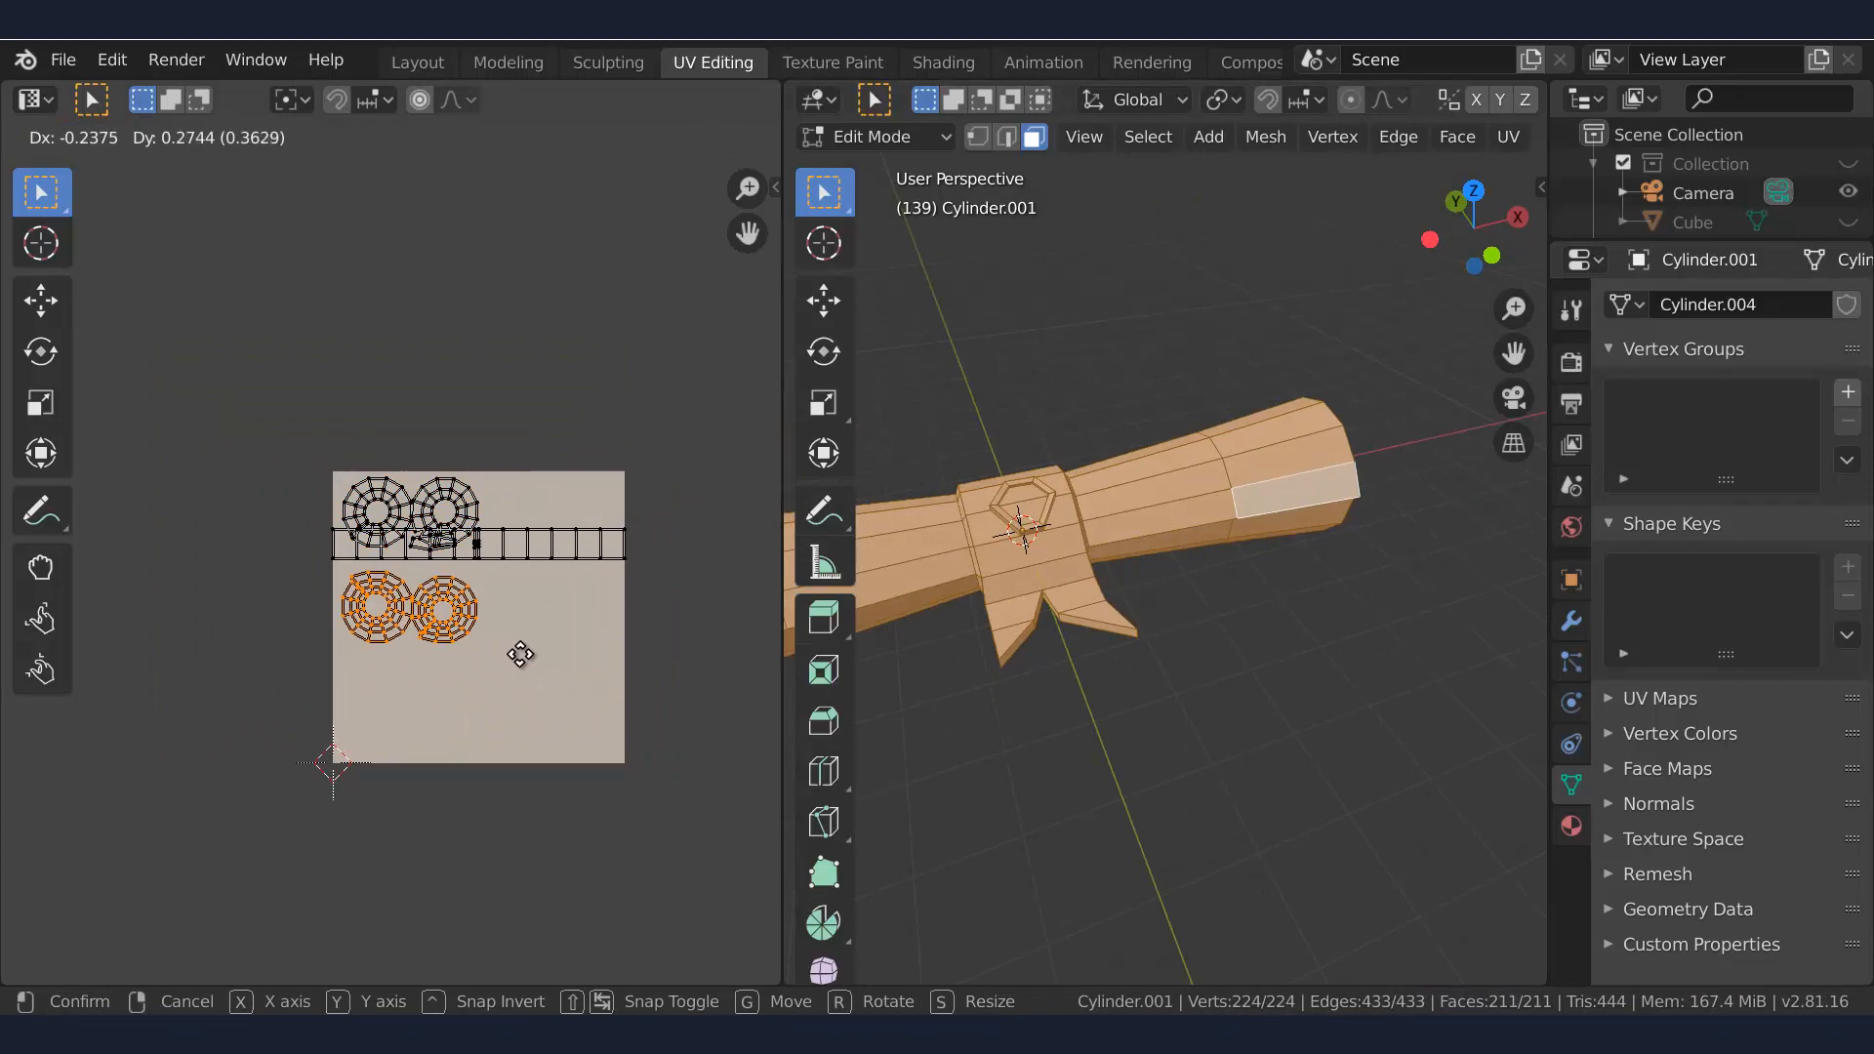
{"action": "left_click", "coordinate": [520, 654]}
{"action": "key", "text": "alt+a"}
Mark an outer edge of the hexagonal seal's raised rim as a seam
{"action": "middle_click_drag", "start_coordinate": [1008, 679], "coordinate": [1274, 625]}
{"action": "scroll", "coordinate": [1232, 547], "scroll_direction": "up", "scroll_amount": 4}
{"action": "key", "text": "2"}
{"action": "left_click", "coordinate": [1275, 691]}
{"action": "middle_click_drag", "start_coordinate": [1275, 691], "coordinate": [1211, 605]}
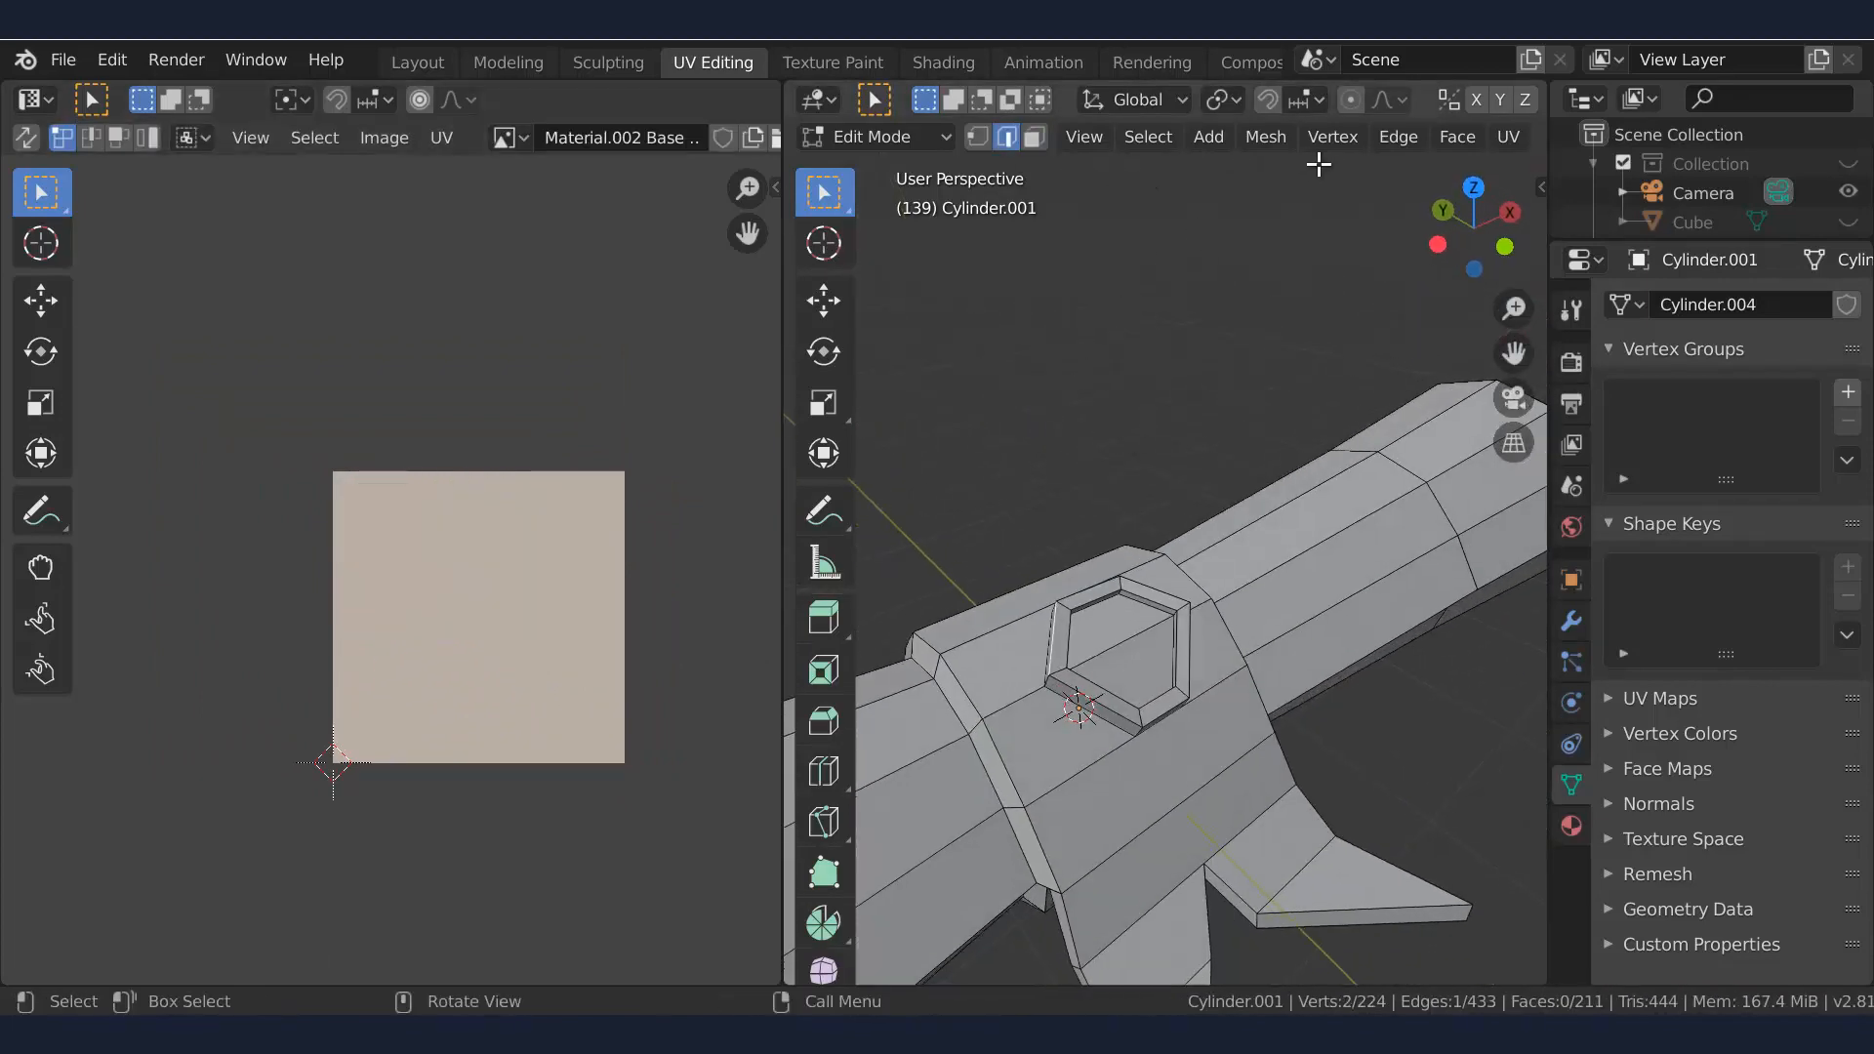
{"action": "left_click", "coordinate": [1398, 137]}
{"action": "left_click", "coordinate": [1503, 584]}
Select the six top faces of the hexagonal seal's raised rim
{"action": "key", "text": "3"}
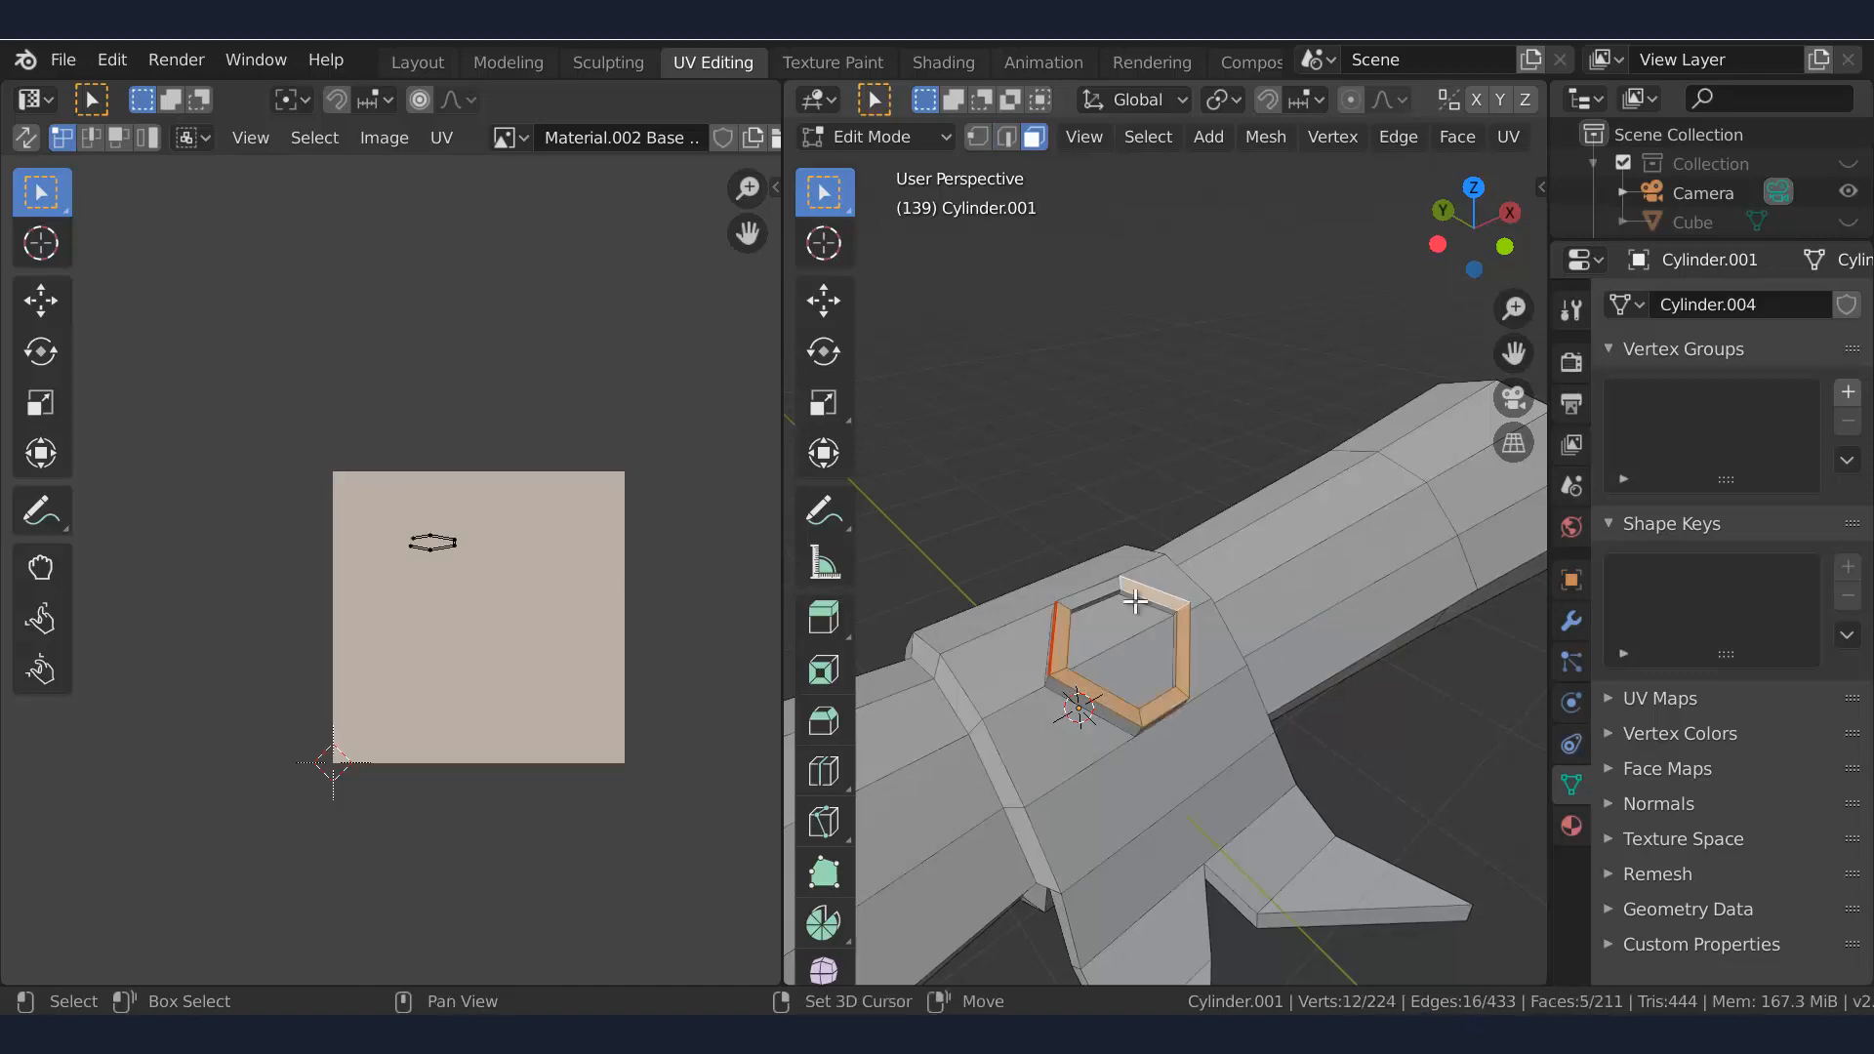
{"action": "left_click", "coordinate": [1097, 594], "text": "shift"}
{"action": "scroll", "coordinate": [1121, 707], "scroll_direction": "down", "scroll_amount": 2}
{"action": "scroll", "coordinate": [1120, 707], "scroll_direction": "up", "scroll_amount": 3}
{"action": "middle_click_drag", "start_coordinate": [1120, 707], "coordinate": [1055, 508]}
{"action": "scroll", "coordinate": [1075, 518], "scroll_direction": "up", "scroll_amount": 5}
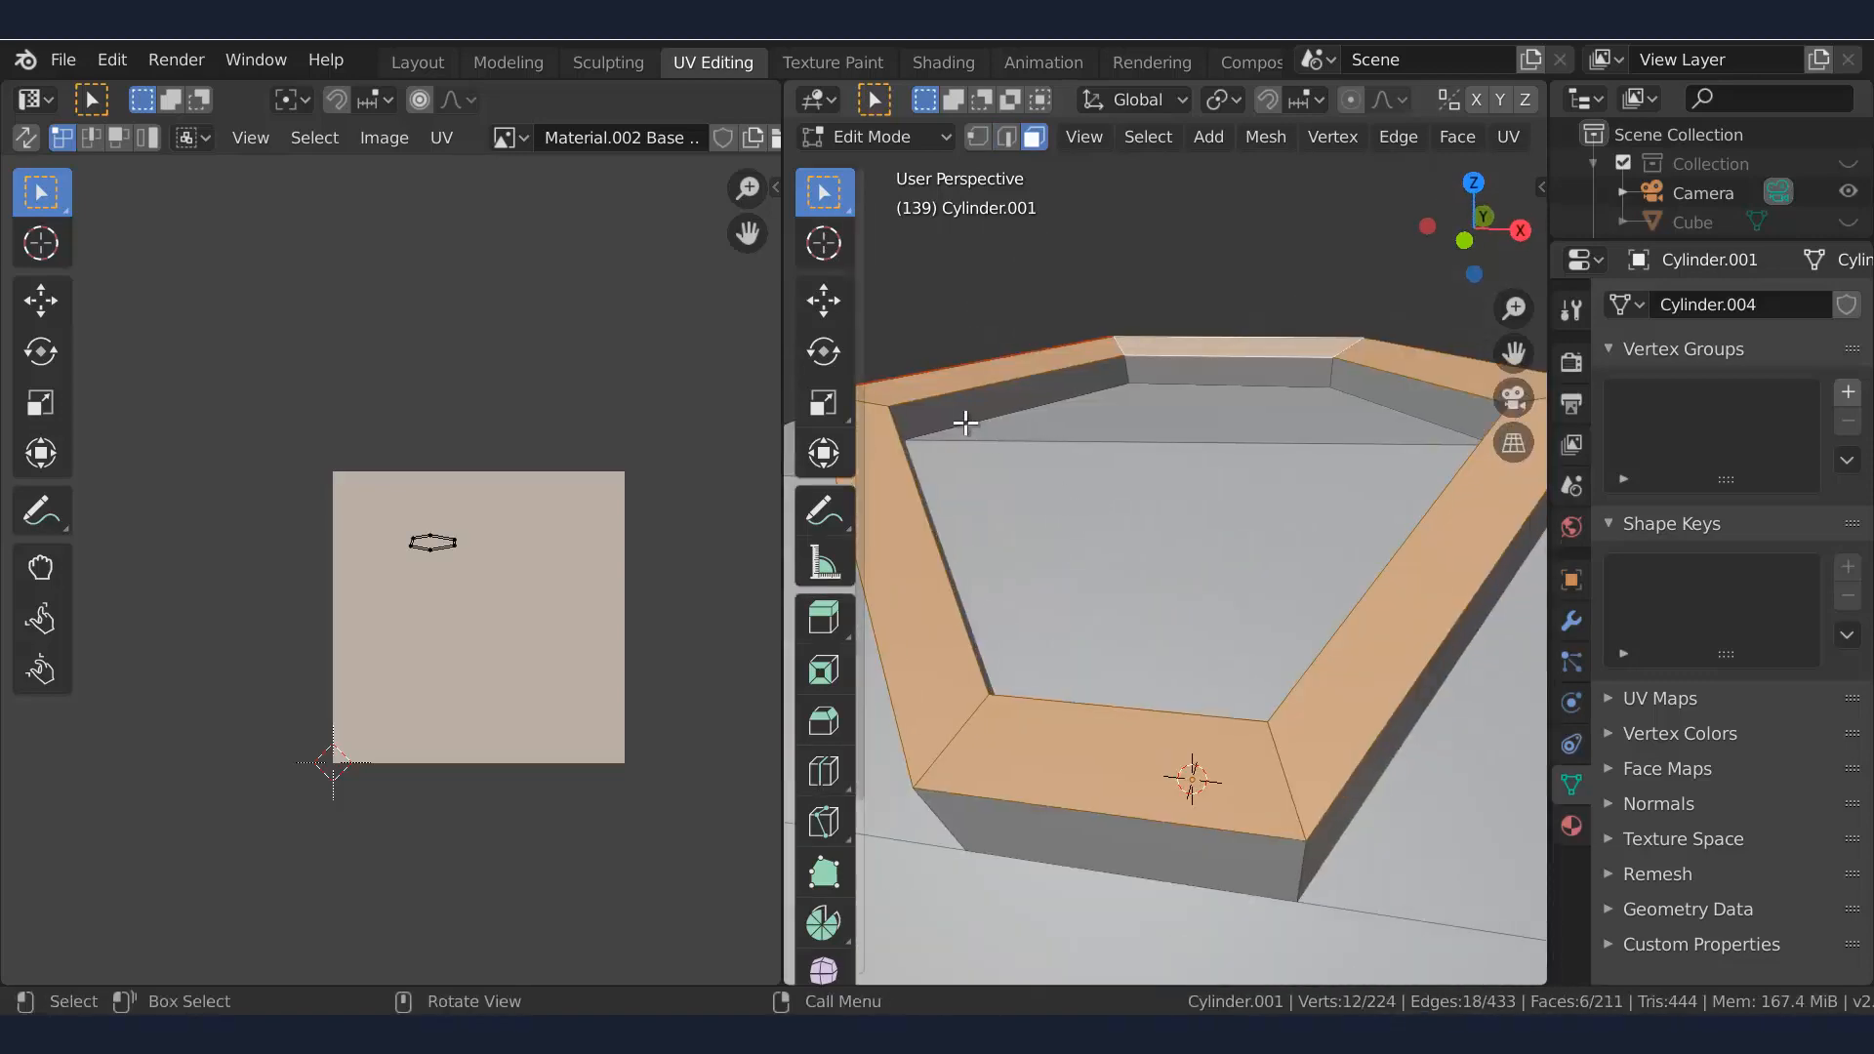
{"action": "scroll", "coordinate": [1029, 452], "scroll_direction": "down", "scroll_amount": 5}
Unwrap the seal's rim faces, then scale down their UV island and move it toward the texture's upper right
{"action": "key", "text": "u"}
{"action": "left_click", "coordinate": [1150, 502]}
{"action": "key", "text": "s"}
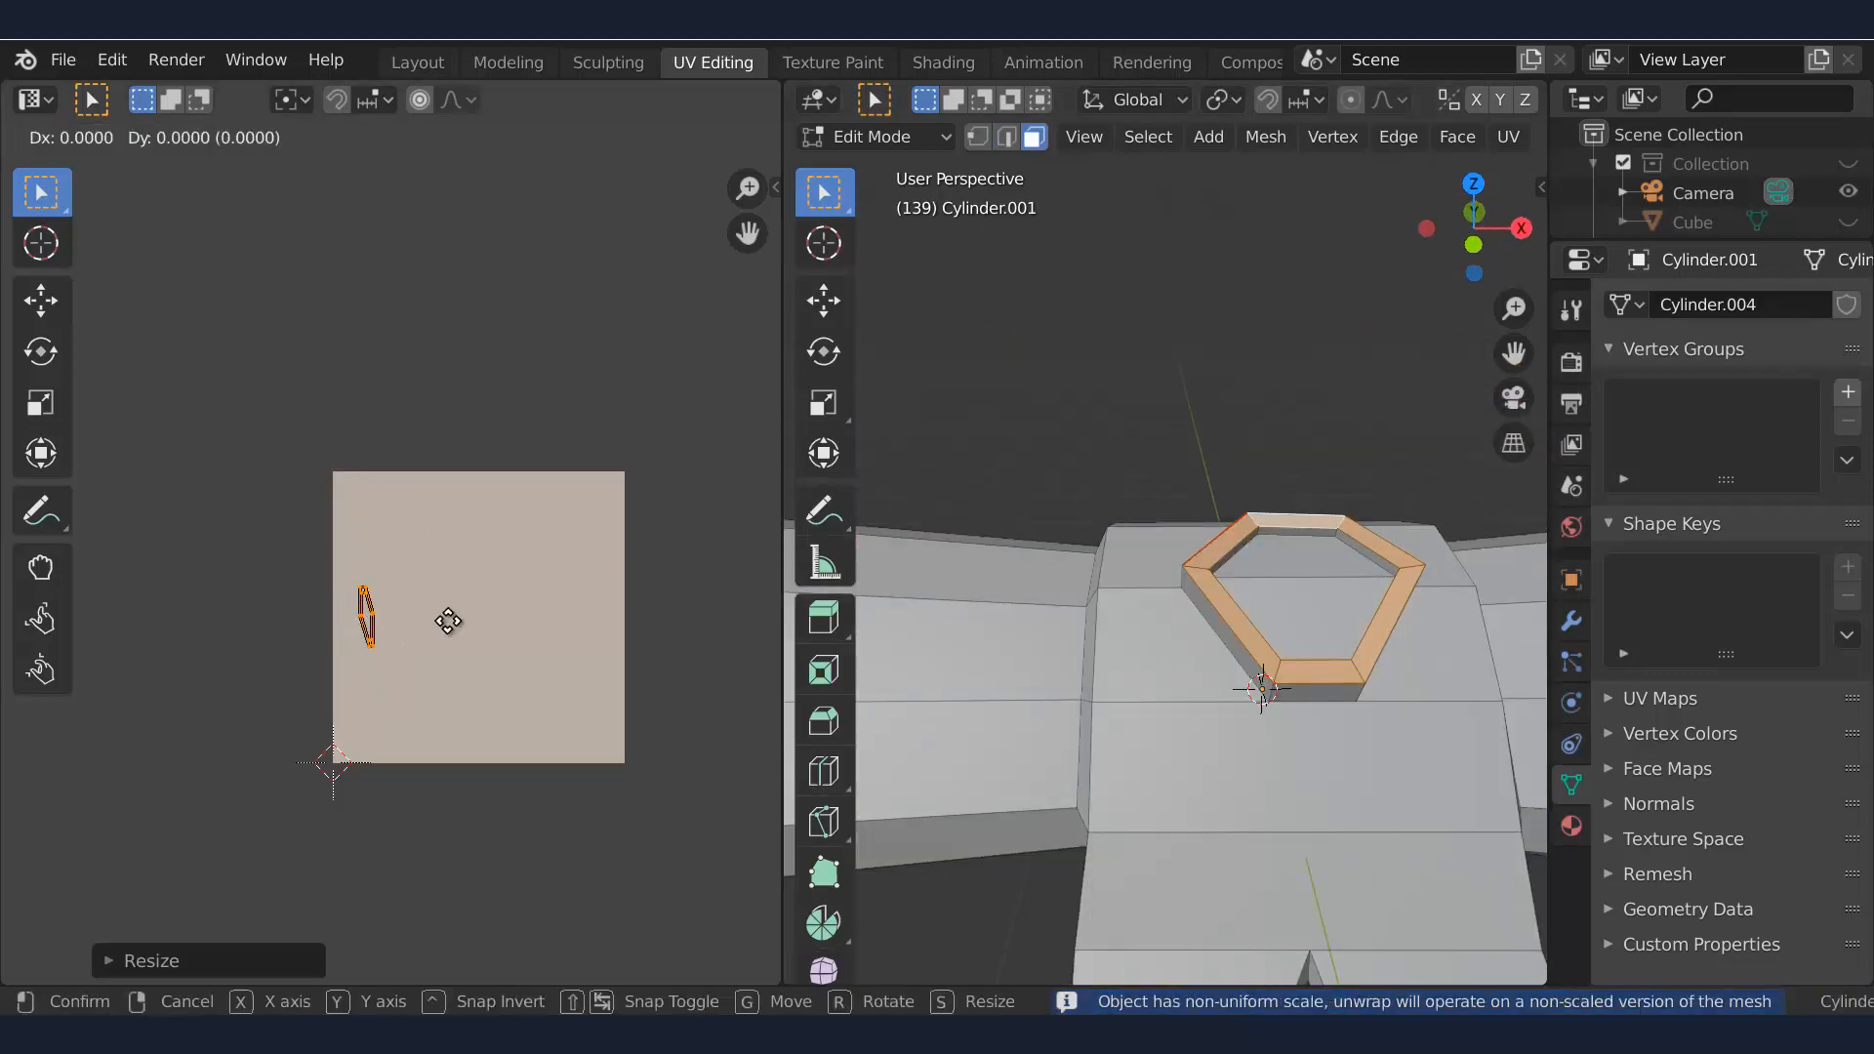
{"action": "left_click", "coordinate": [648, 524]}
{"action": "key", "text": "alt+a"}
Mark a short vertical edge on the hexagonal seal's outer side wall as a seam
{"action": "middle_click_drag", "start_coordinate": [1331, 585], "coordinate": [1367, 571]}
{"action": "scroll", "coordinate": [1331, 585], "scroll_direction": "up", "scroll_amount": 3}
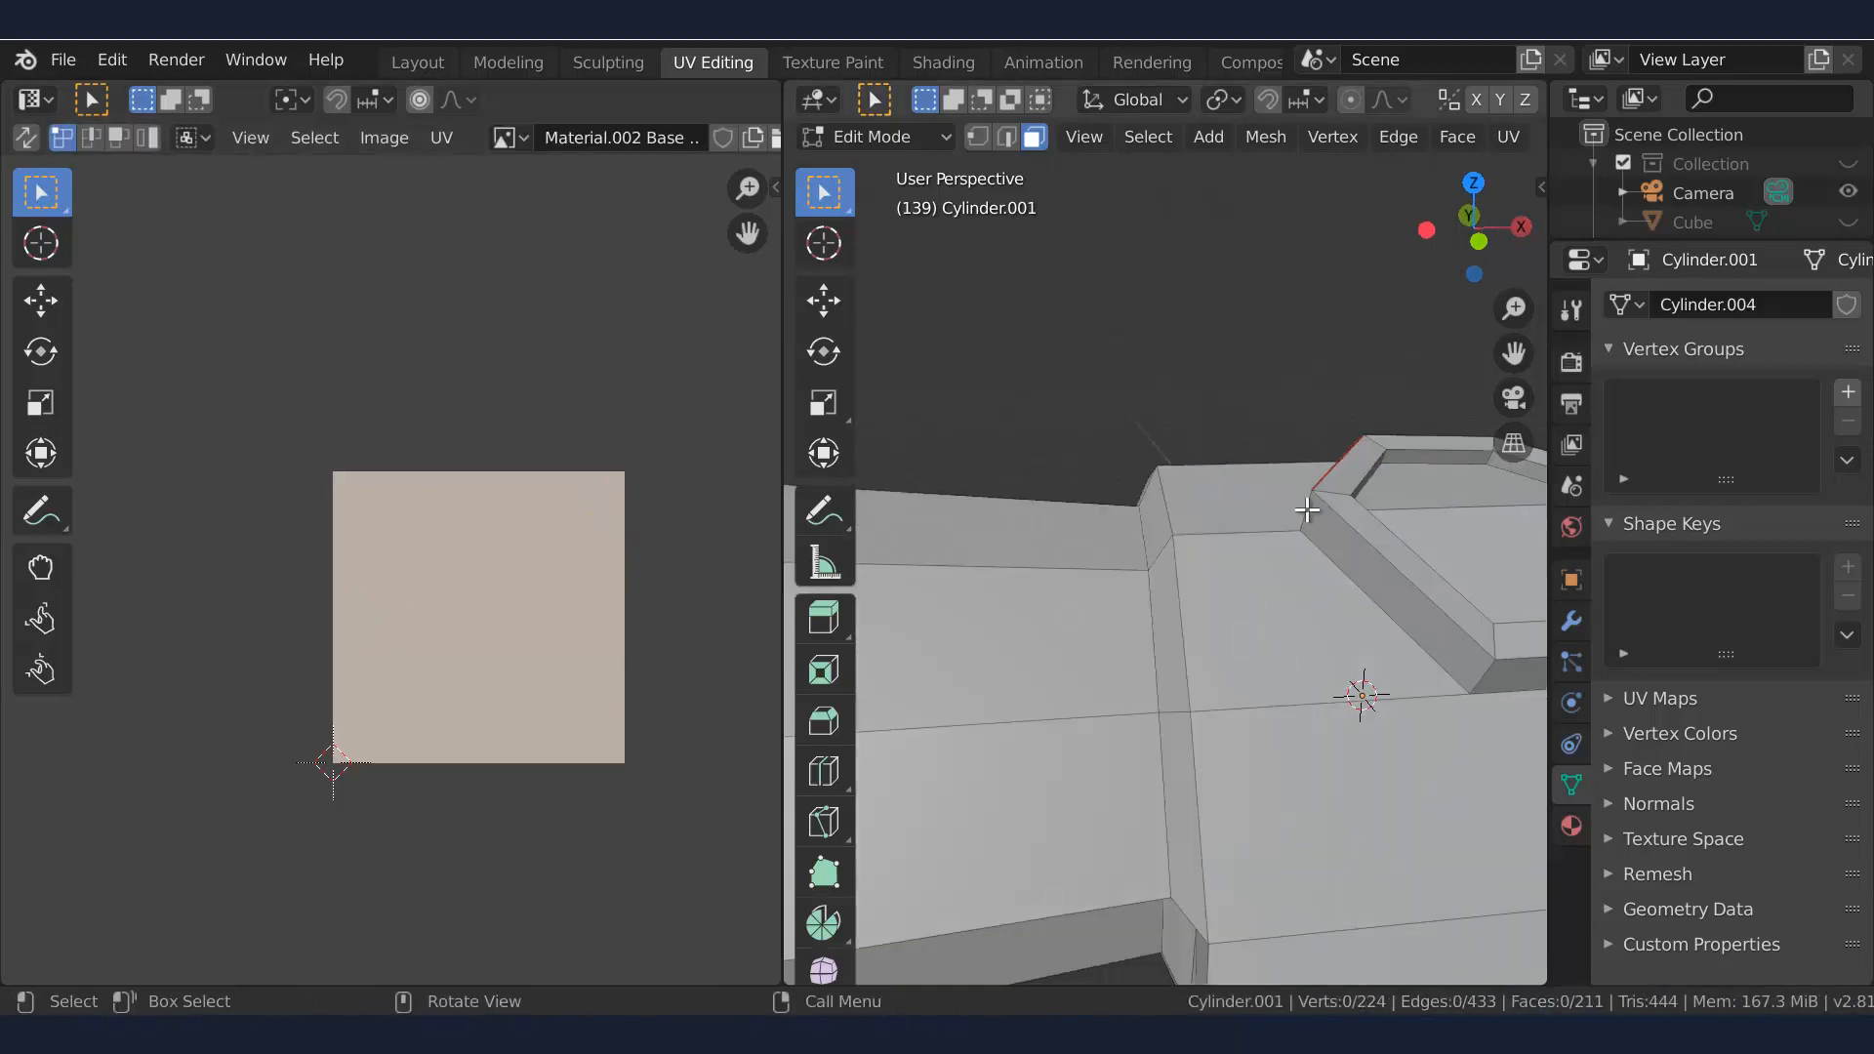
{"action": "key", "text": "2"}
{"action": "left_click", "coordinate": [1310, 511]}
{"action": "scroll", "coordinate": [1310, 511], "scroll_direction": "down", "scroll_amount": 3}
{"action": "left_click", "coordinate": [1398, 137]}
{"action": "left_click", "coordinate": [1418, 589]}
Select all outer and inner side-wall faces of the hexagonal seal
{"action": "key", "text": "3"}
{"action": "mouse_move", "coordinate": [1172, 605]}
{"action": "middle_mouse_down"}
{"action": "mouse_move", "coordinate": [1366, 586]}
{"action": "mouse_move", "coordinate": [1163, 625]}
{"action": "middle_mouse_up"}
{"action": "left_click", "coordinate": [1380, 612]}
{"action": "left_click", "coordinate": [1343, 566], "text": "shift"}
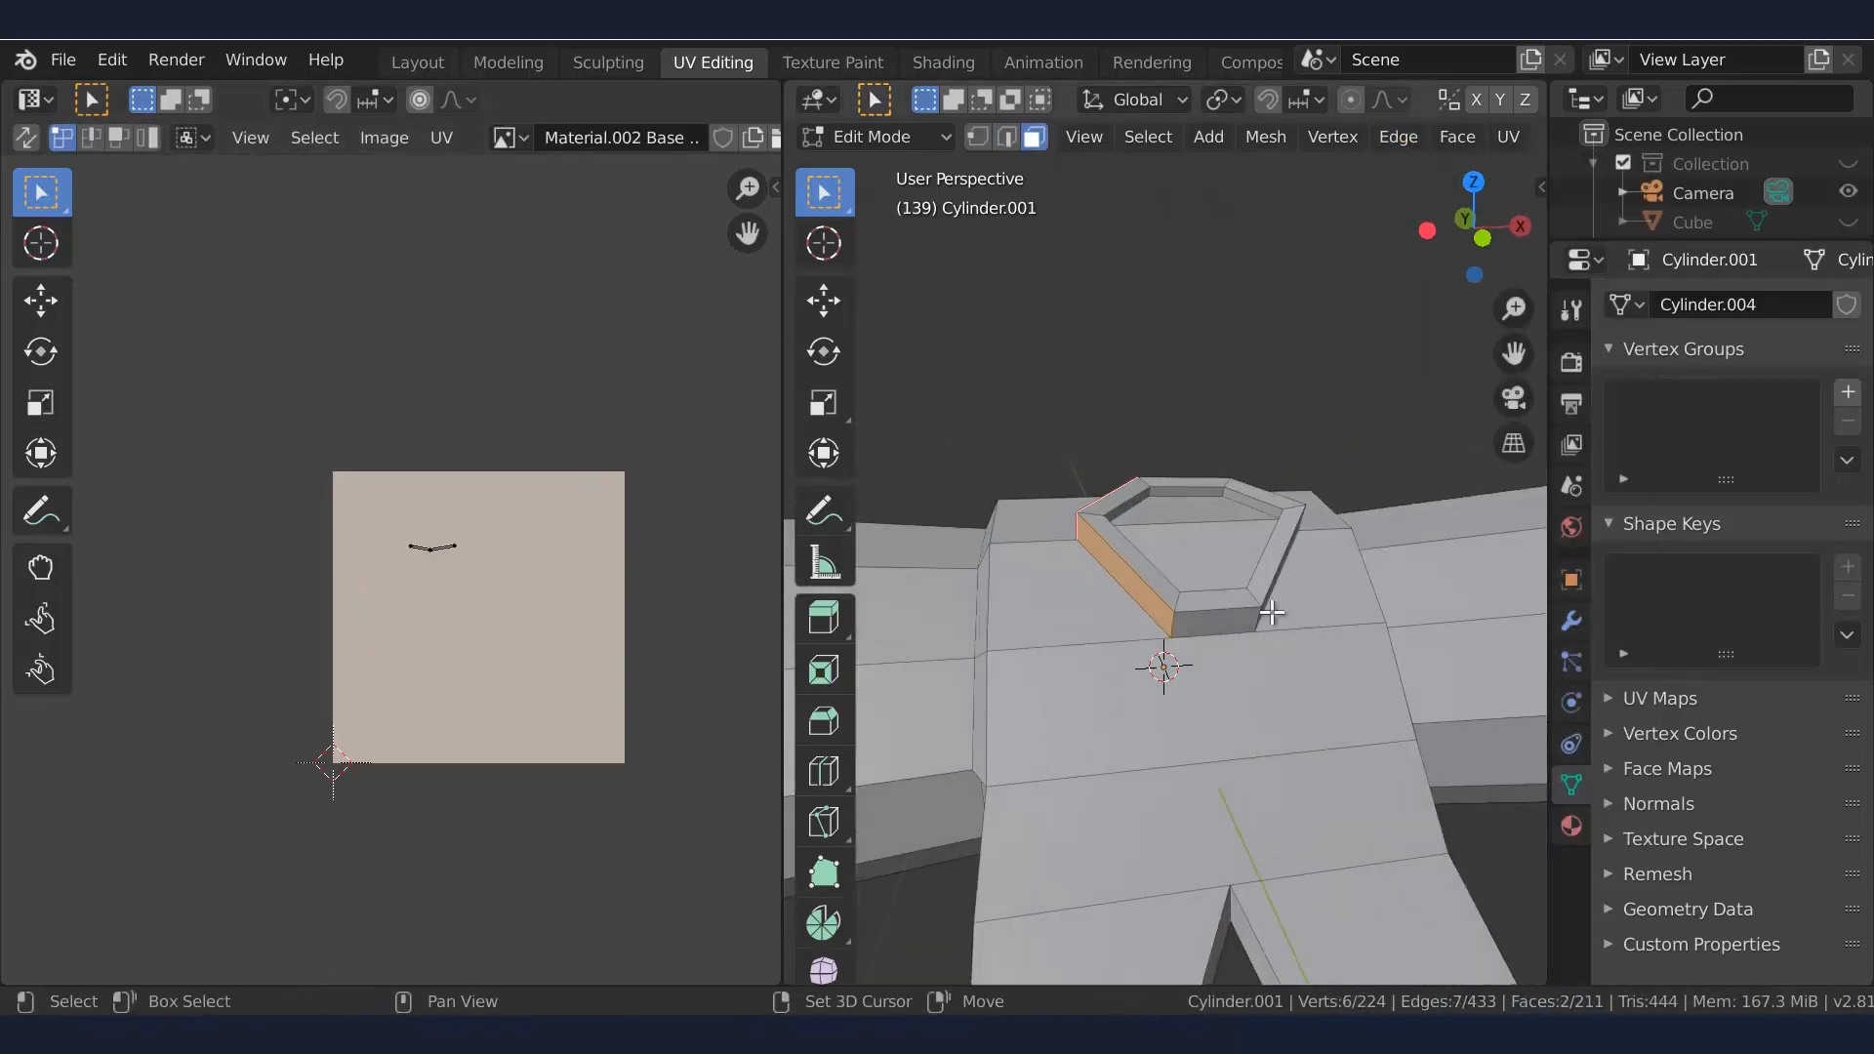
{"action": "left_click", "coordinate": [1338, 661], "text": "shift"}
{"action": "middle_click_drag", "start_coordinate": [1338, 661], "coordinate": [1435, 771]}
{"action": "left_click", "coordinate": [1001, 654], "text": "shift"}
{"action": "left_click", "coordinate": [1017, 623], "text": "shift"}
{"action": "scroll", "coordinate": [1076, 636], "scroll_direction": "up", "scroll_amount": 3}
{"action": "scroll", "coordinate": [1293, 698], "scroll_direction": "down", "scroll_amount": 4}
{"action": "left_click", "coordinate": [1391, 652], "text": "shift"}
{"action": "middle_click_drag", "start_coordinate": [1411, 722], "coordinate": [1078, 636], "text": "shift"}
{"action": "scroll", "coordinate": [1392, 687], "scroll_direction": "up", "scroll_amount": 4}
Unwrap the seal's side-wall faces and scale down their UV islands
{"action": "key", "text": "u"}
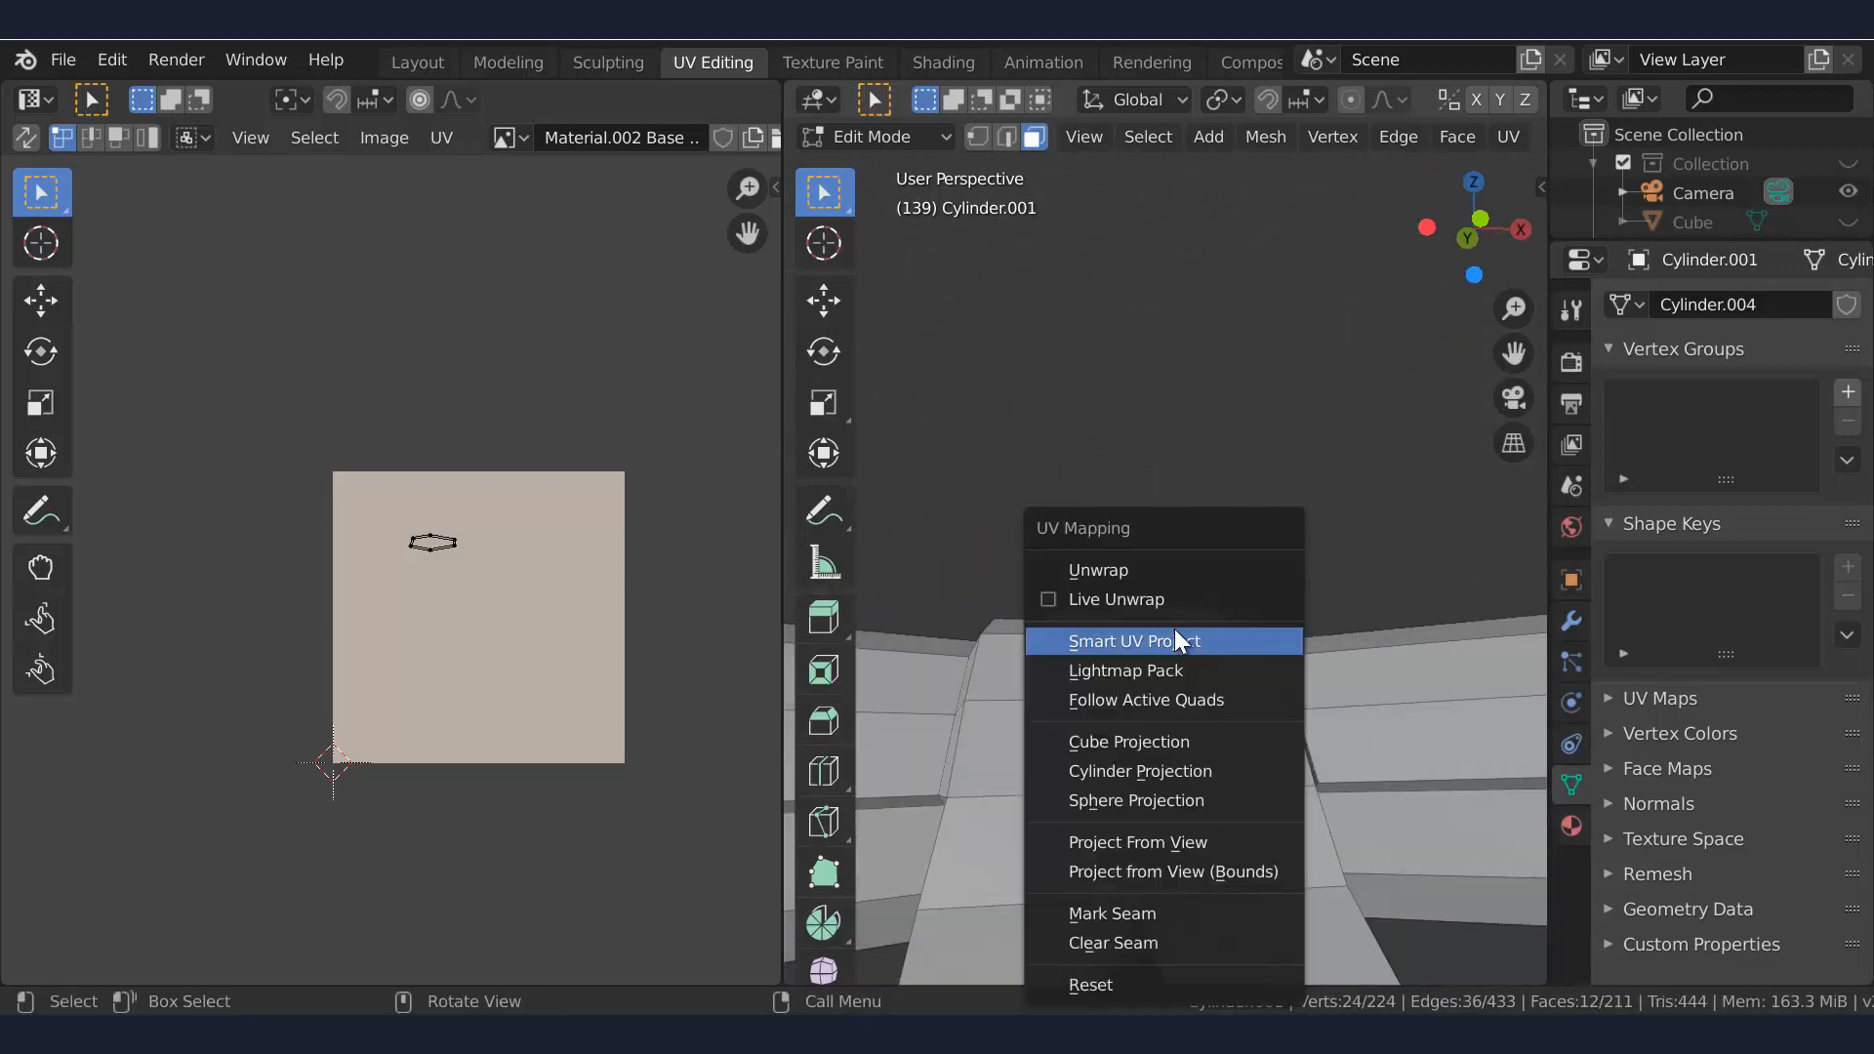
{"action": "left_click", "coordinate": [977, 569]}
{"action": "key", "text": "s"}
{"action": "left_click", "coordinate": [708, 575]}
{"action": "left_click", "coordinate": [1017, 518]}
Mark the crosswise edge of the ribbon band next to the hexagonal seal as a seam
{"action": "middle_click_drag", "start_coordinate": [1018, 526], "coordinate": [1117, 729]}
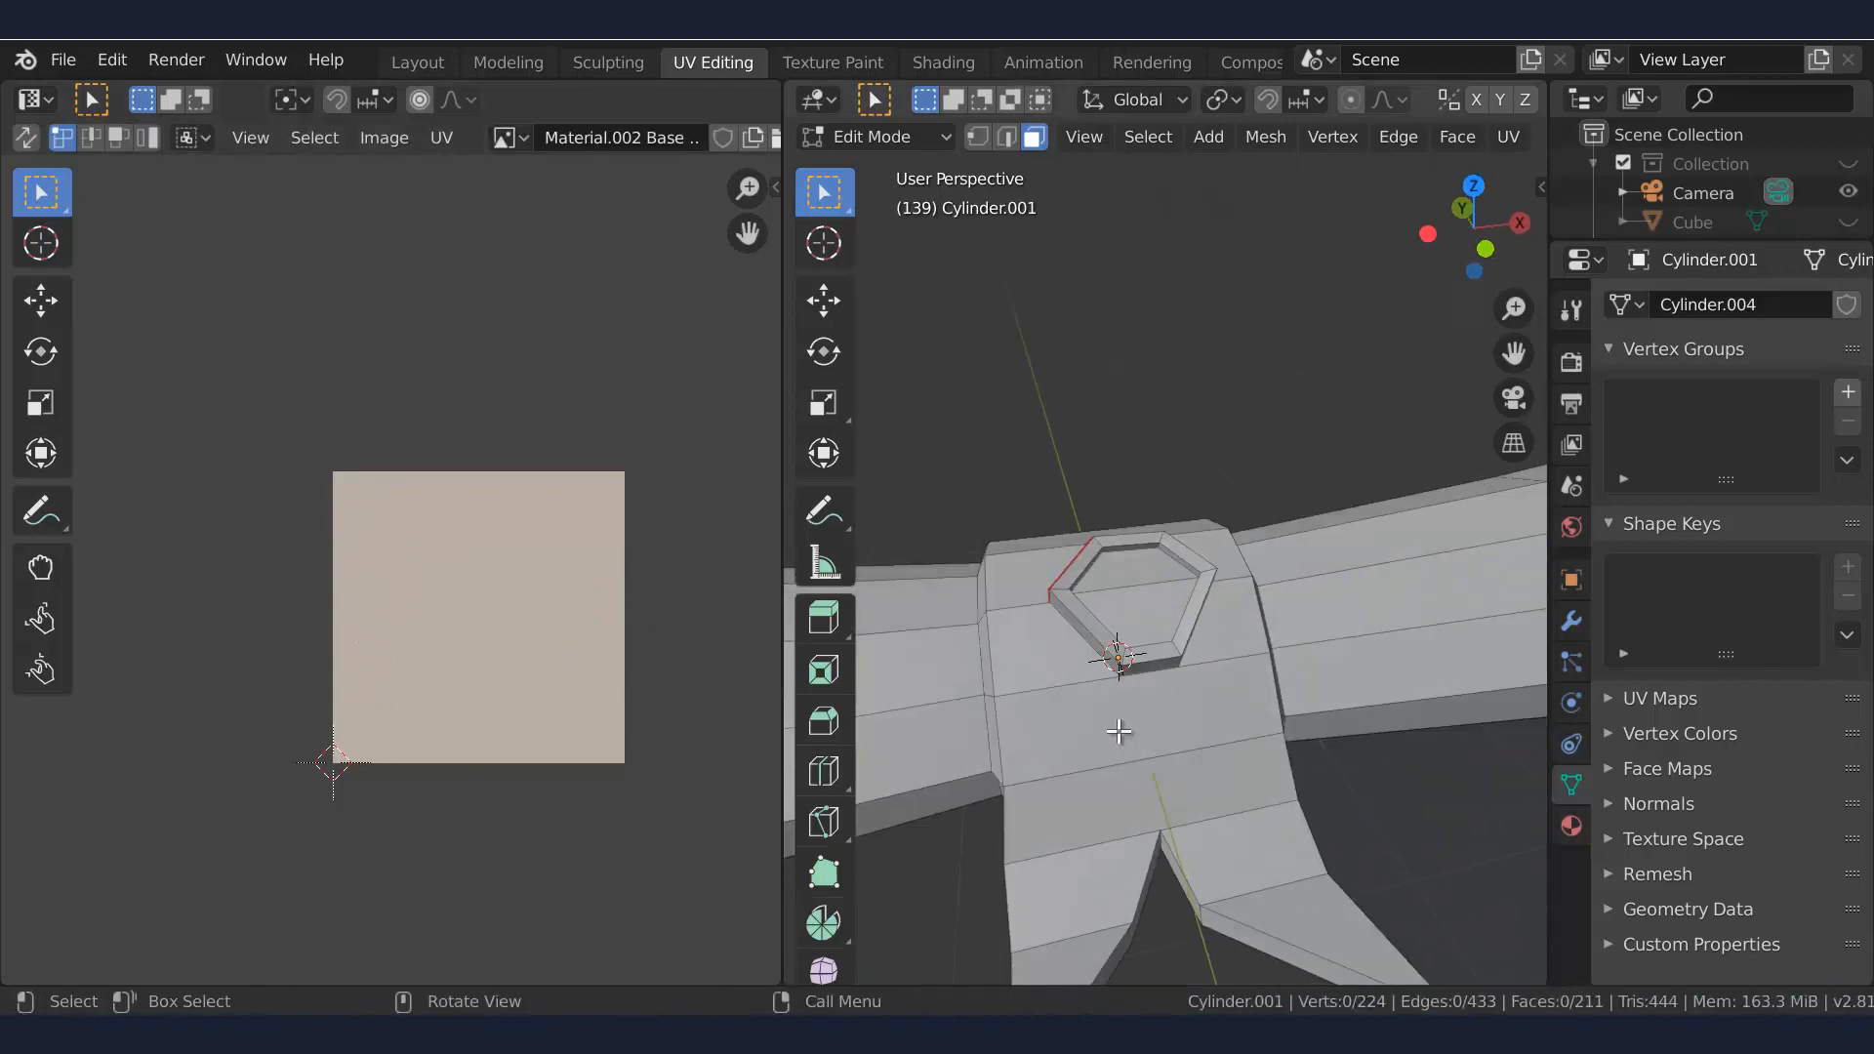
{"action": "scroll", "coordinate": [1116, 728], "scroll_direction": "down", "scroll_amount": 2}
{"action": "left_click", "coordinate": [1065, 603]}
{"action": "middle_click_drag", "start_coordinate": [1089, 605], "coordinate": [1025, 508]}
{"action": "left_click", "coordinate": [1398, 138]}
{"action": "left_click", "coordinate": [1494, 584]}
Select the ribbon band's outer faces together with the seal's recessed inner faces and the faces of both tails
{"action": "key", "text": "3"}
{"action": "left_click", "coordinate": [1056, 542], "text": "alt"}
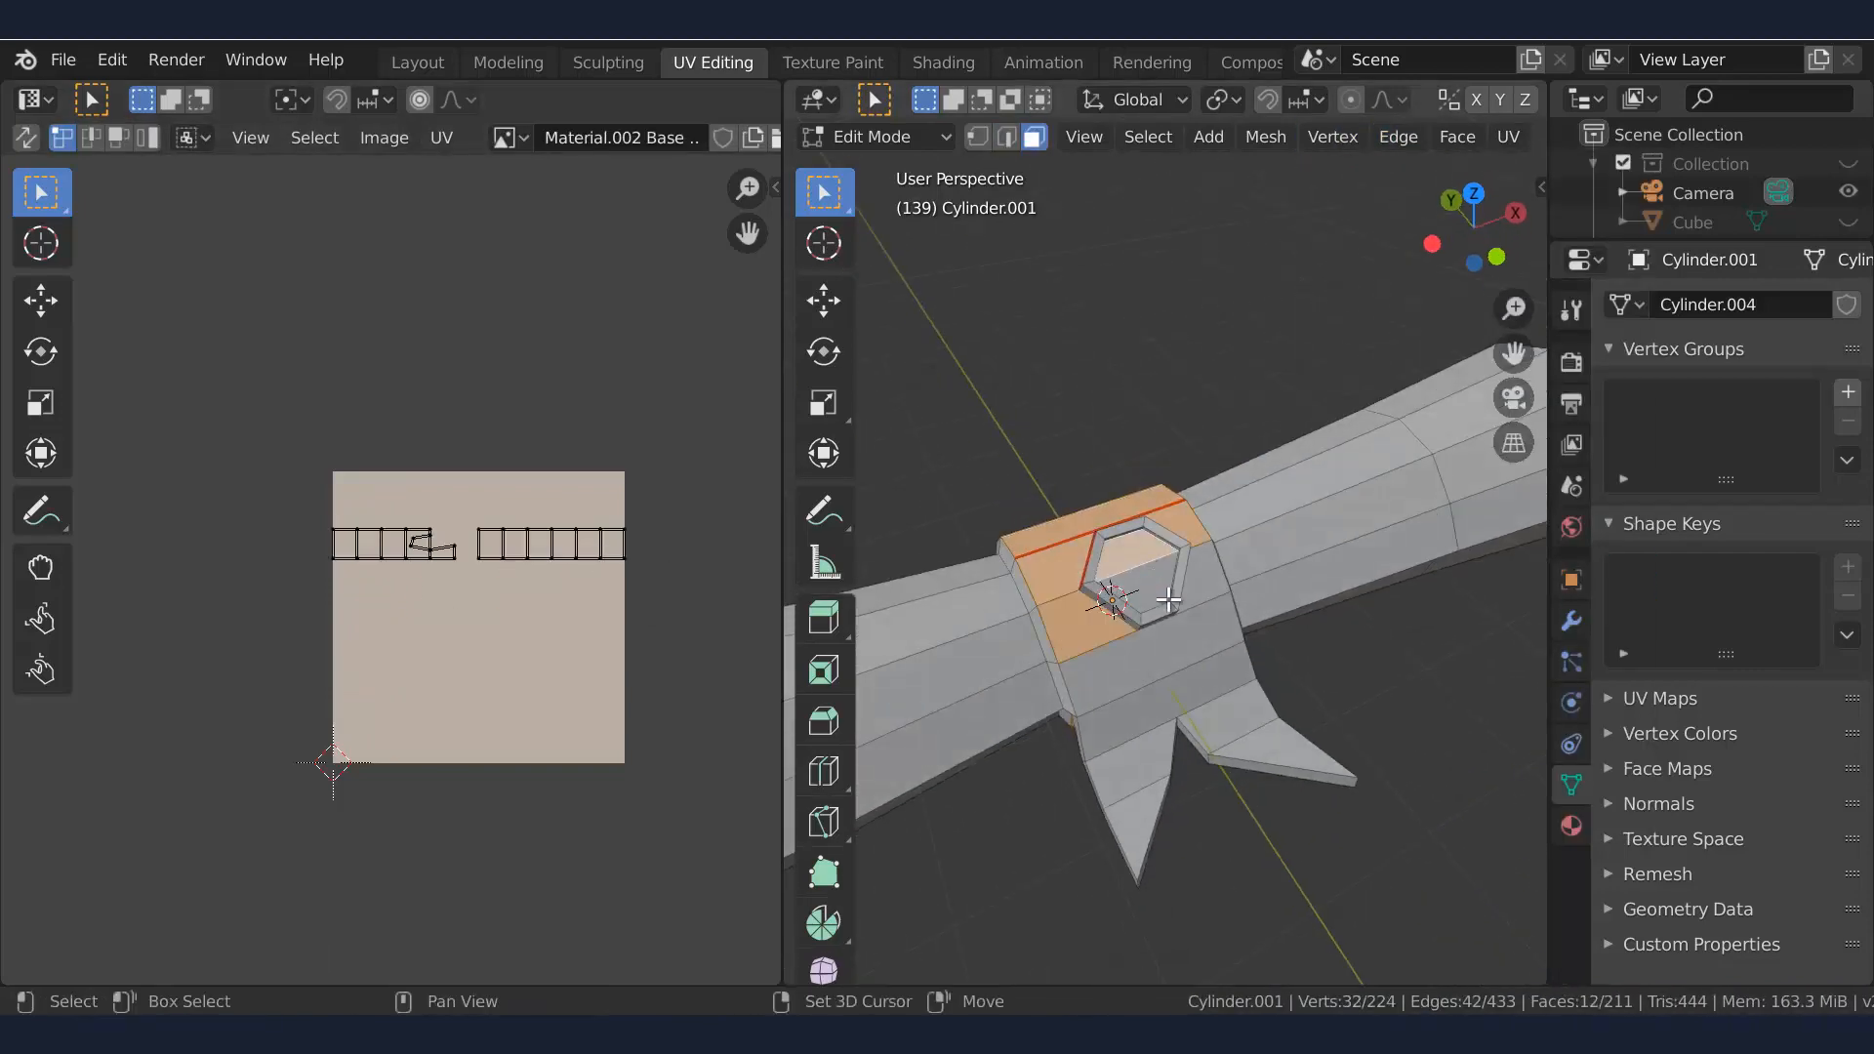
{"action": "left_click", "coordinate": [1183, 784], "text": "shift"}
{"action": "middle_click_drag", "start_coordinate": [1183, 784], "coordinate": [1025, 491]}
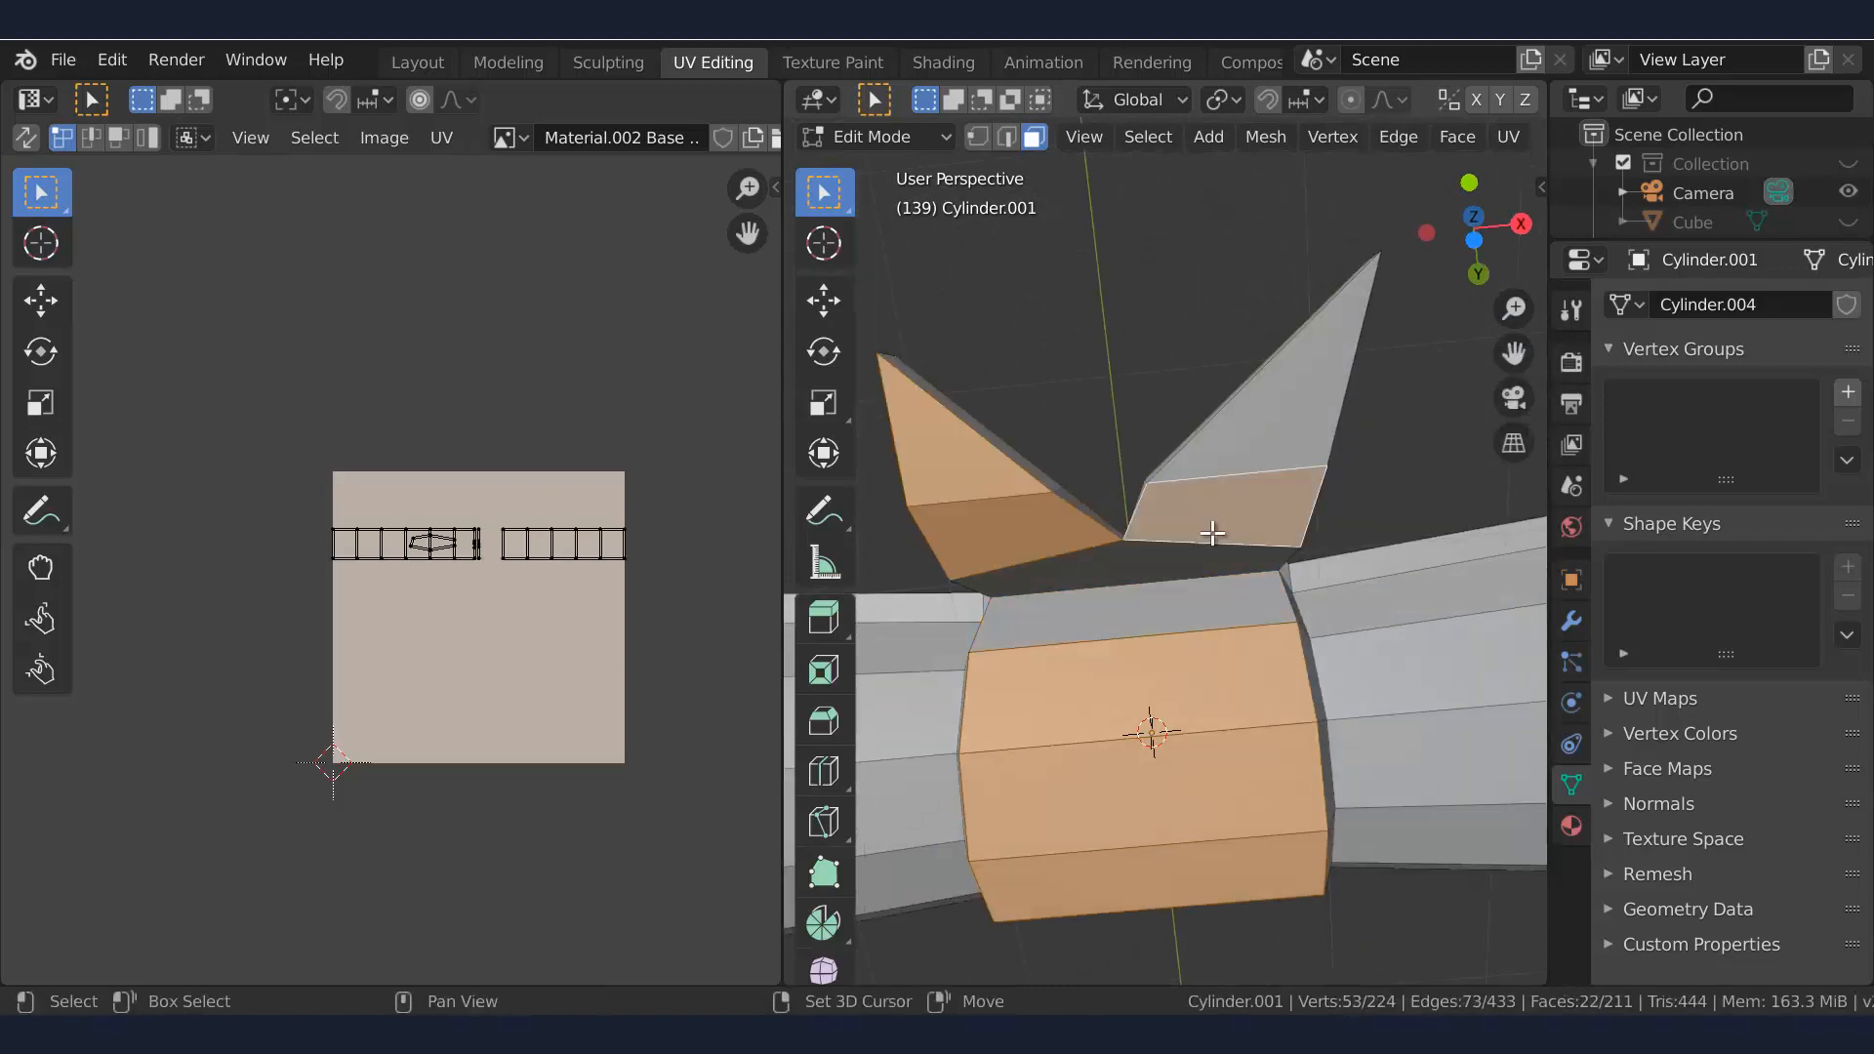
{"action": "middle_click_drag", "start_coordinate": [1258, 504], "coordinate": [1163, 669]}
Unwrap the selected ribbon faces, then scale down, move and rotate their UV islands on the texture
{"action": "key", "text": "u"}
{"action": "left_click", "coordinate": [1038, 524]}
{"action": "key", "text": "s"}
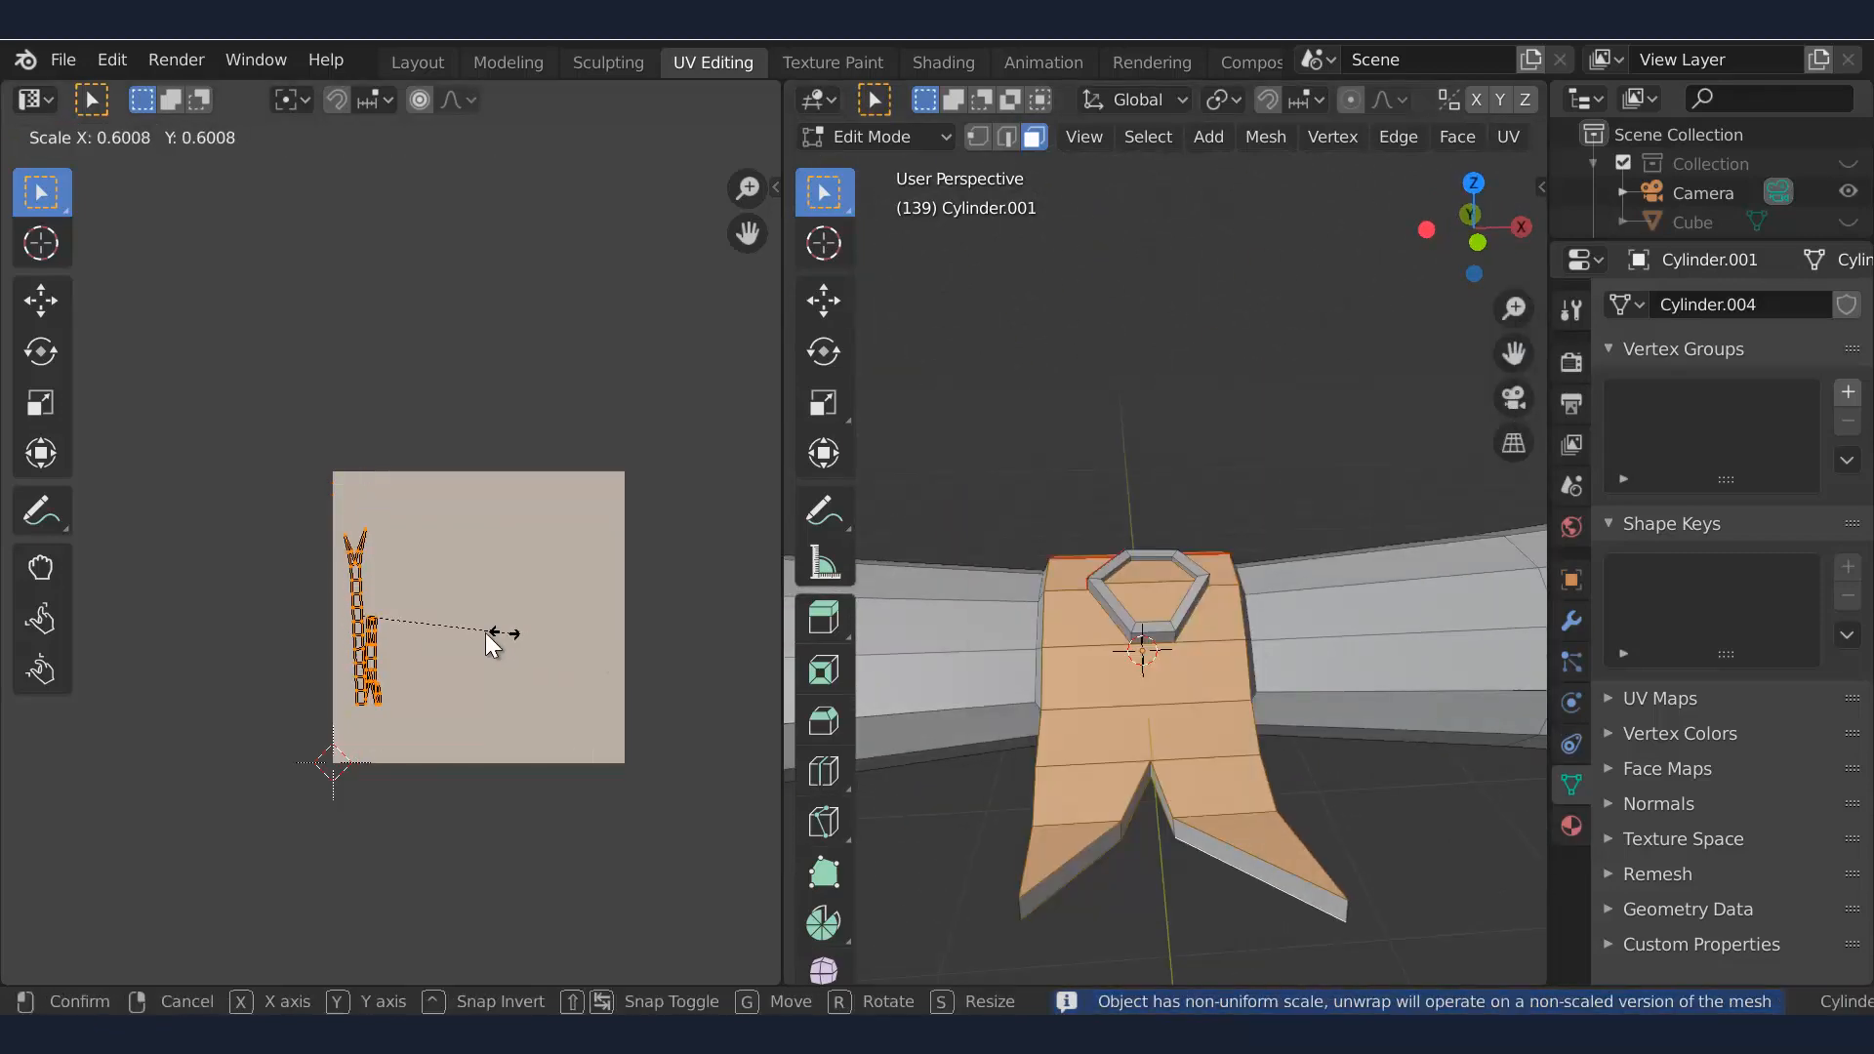
{"action": "left_click", "coordinate": [494, 635]}
{"action": "key", "text": "g"}
{"action": "left_click", "coordinate": [566, 698]}
{"action": "key", "text": "r"}
{"action": "left_click", "coordinate": [563, 644]}
{"action": "key", "text": "alt+a"}
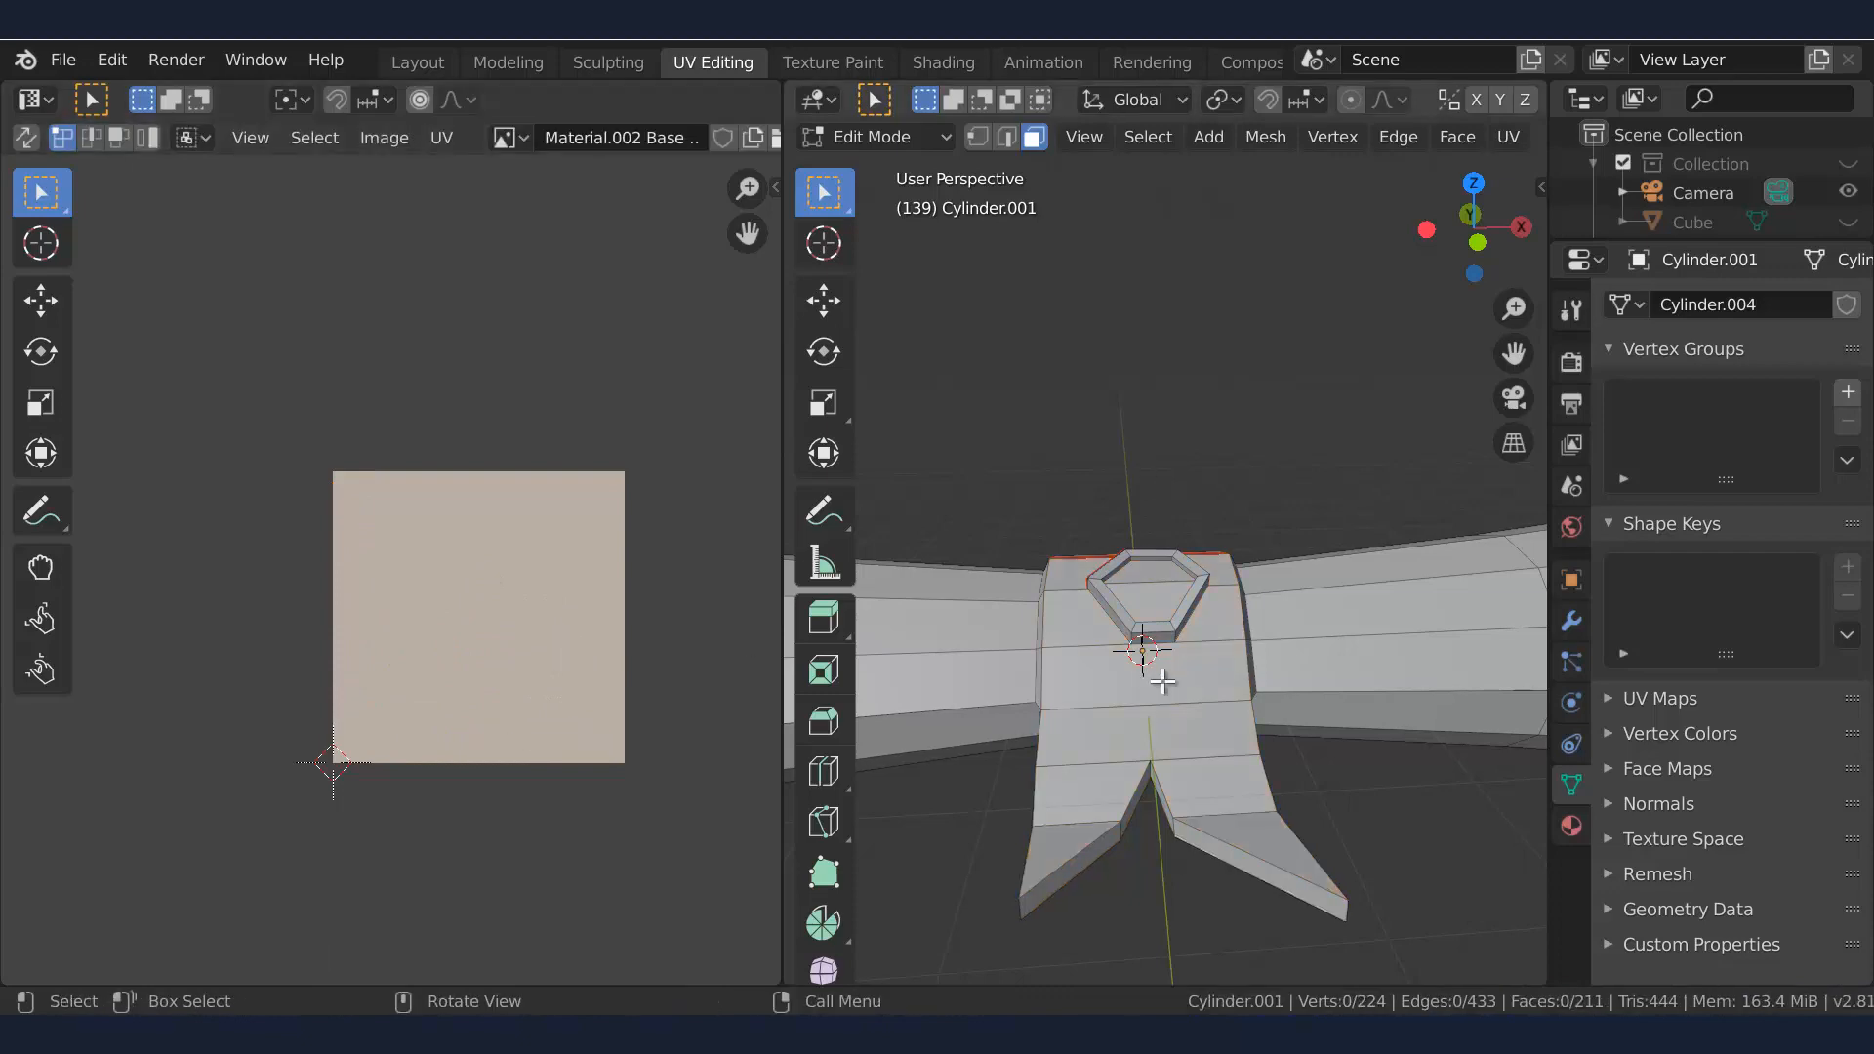
Mark a short edge across the ribbon band's narrow side strip as a seam
{"action": "middle_click_drag", "start_coordinate": [1168, 681], "coordinate": [1357, 673]}
{"action": "key", "text": "2"}
{"action": "left_click", "coordinate": [1012, 644]}
{"action": "left_click", "coordinate": [1399, 138]}
{"action": "left_click", "coordinate": [1408, 659]}
{"action": "left_click", "coordinate": [1399, 138]}
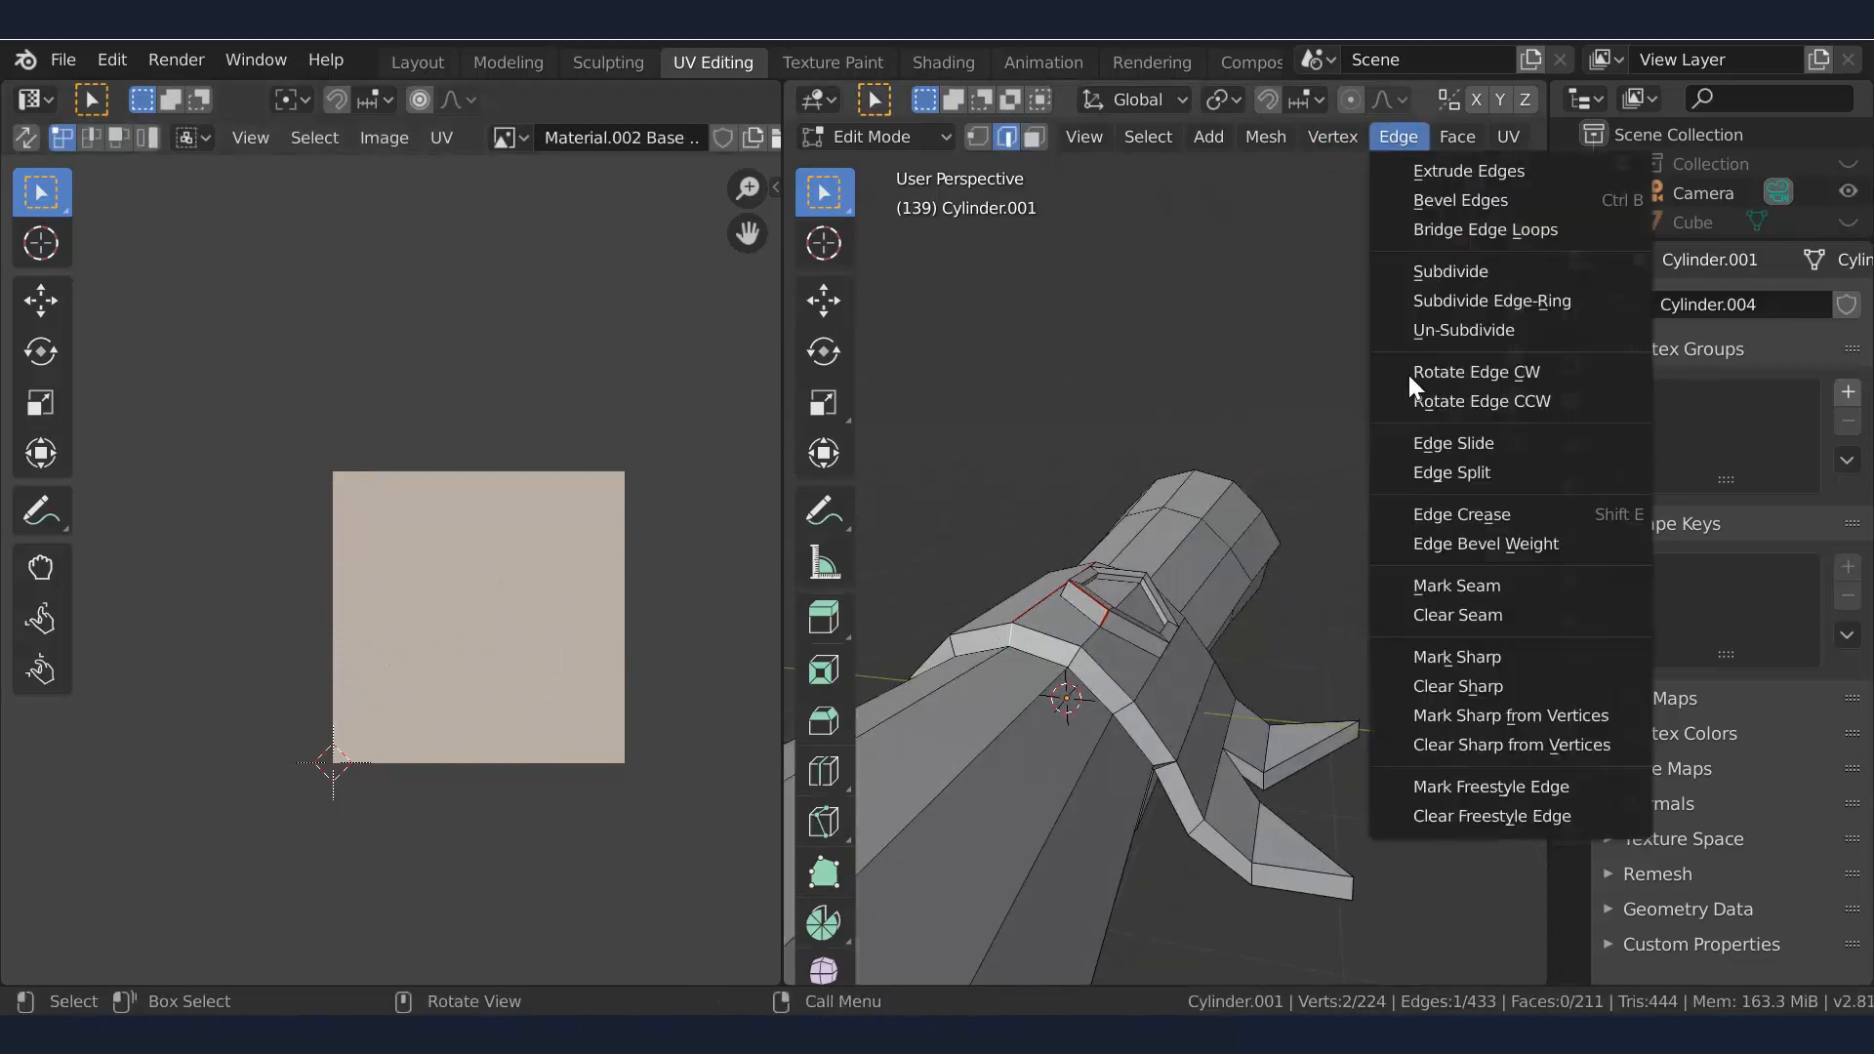
{"action": "left_click", "coordinate": [1436, 598]}
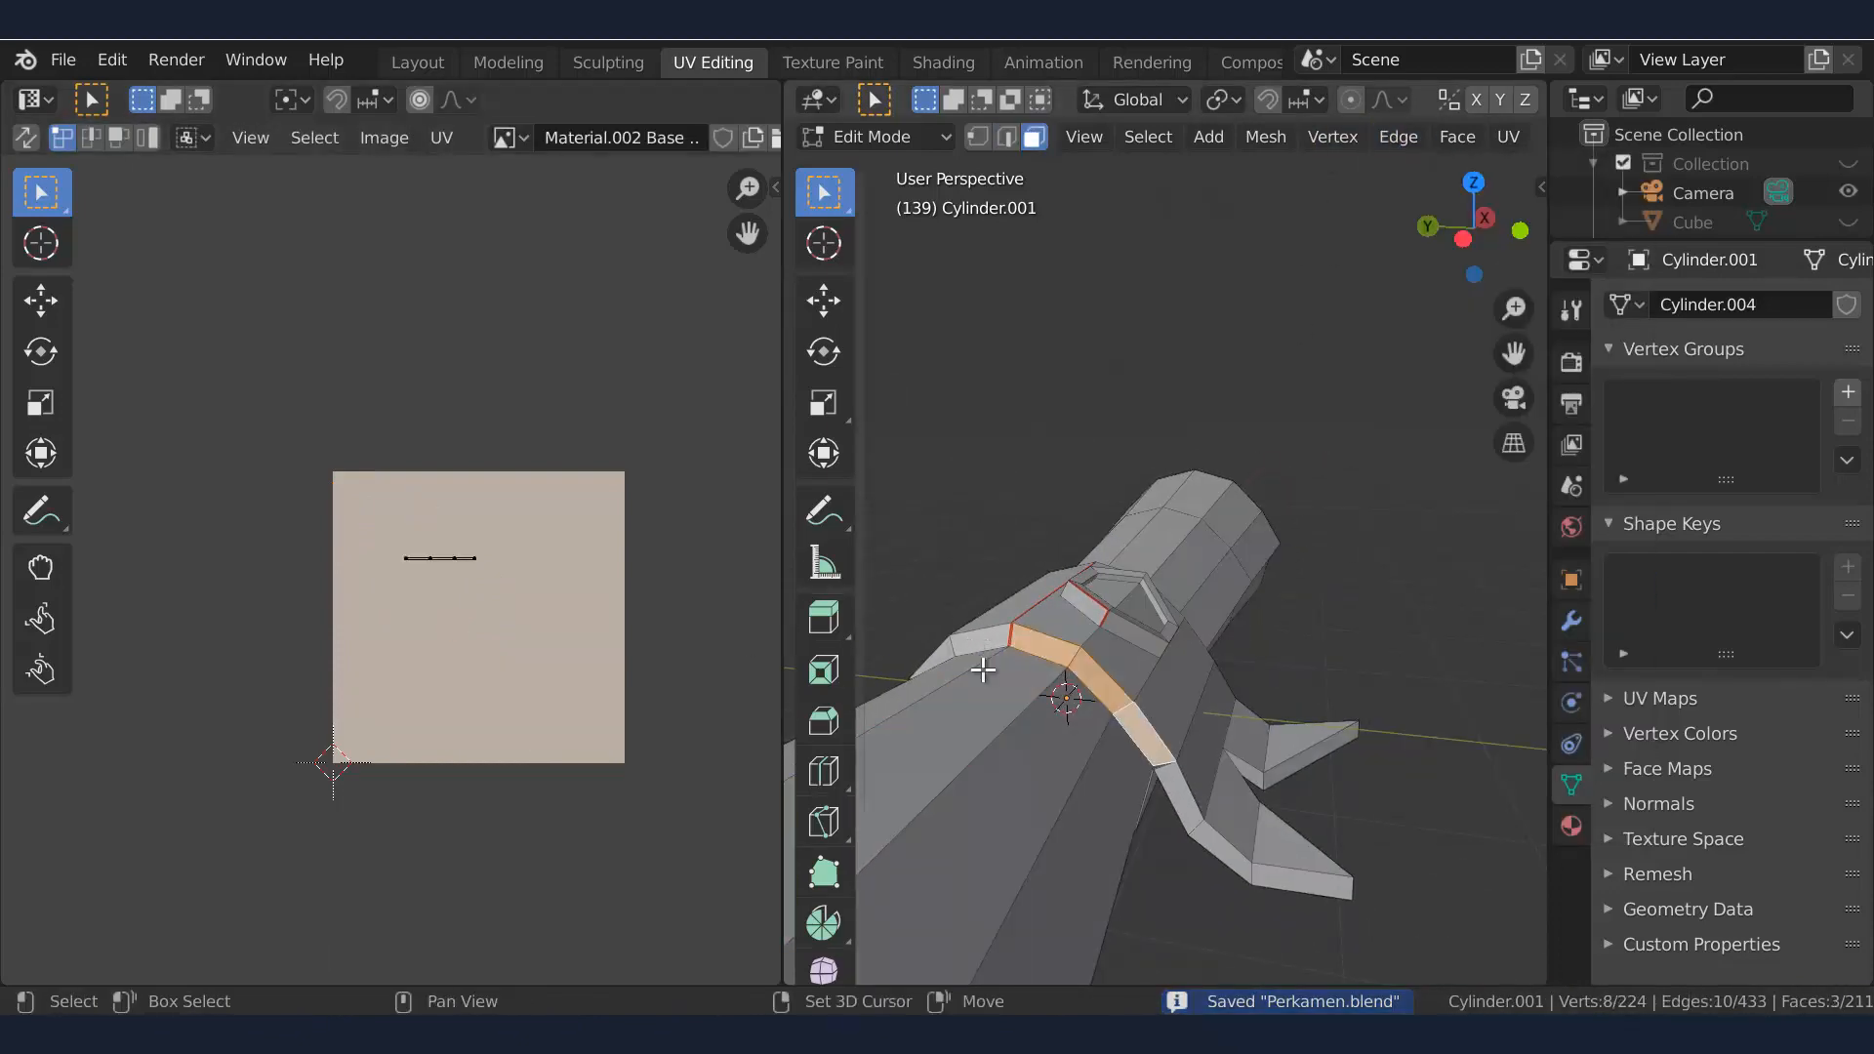
Extend the selection along the ribbon band's narrow side strip, around the scroll on the side already started
{"action": "left_click", "coordinate": [983, 644], "text": "shift"}
{"action": "middle_click_drag", "start_coordinate": [983, 657], "coordinate": [1157, 673]}
{"action": "left_click", "coordinate": [1062, 707], "text": "shift"}
{"action": "left_click", "coordinate": [1025, 781], "text": "shift"}
{"action": "middle_click_drag", "start_coordinate": [1063, 811], "coordinate": [1123, 674]}
{"action": "left_click", "coordinate": [947, 627], "text": "shift"}
{"action": "left_click", "coordinate": [988, 722], "text": "shift"}
{"action": "left_click", "coordinate": [1043, 789], "text": "shift"}
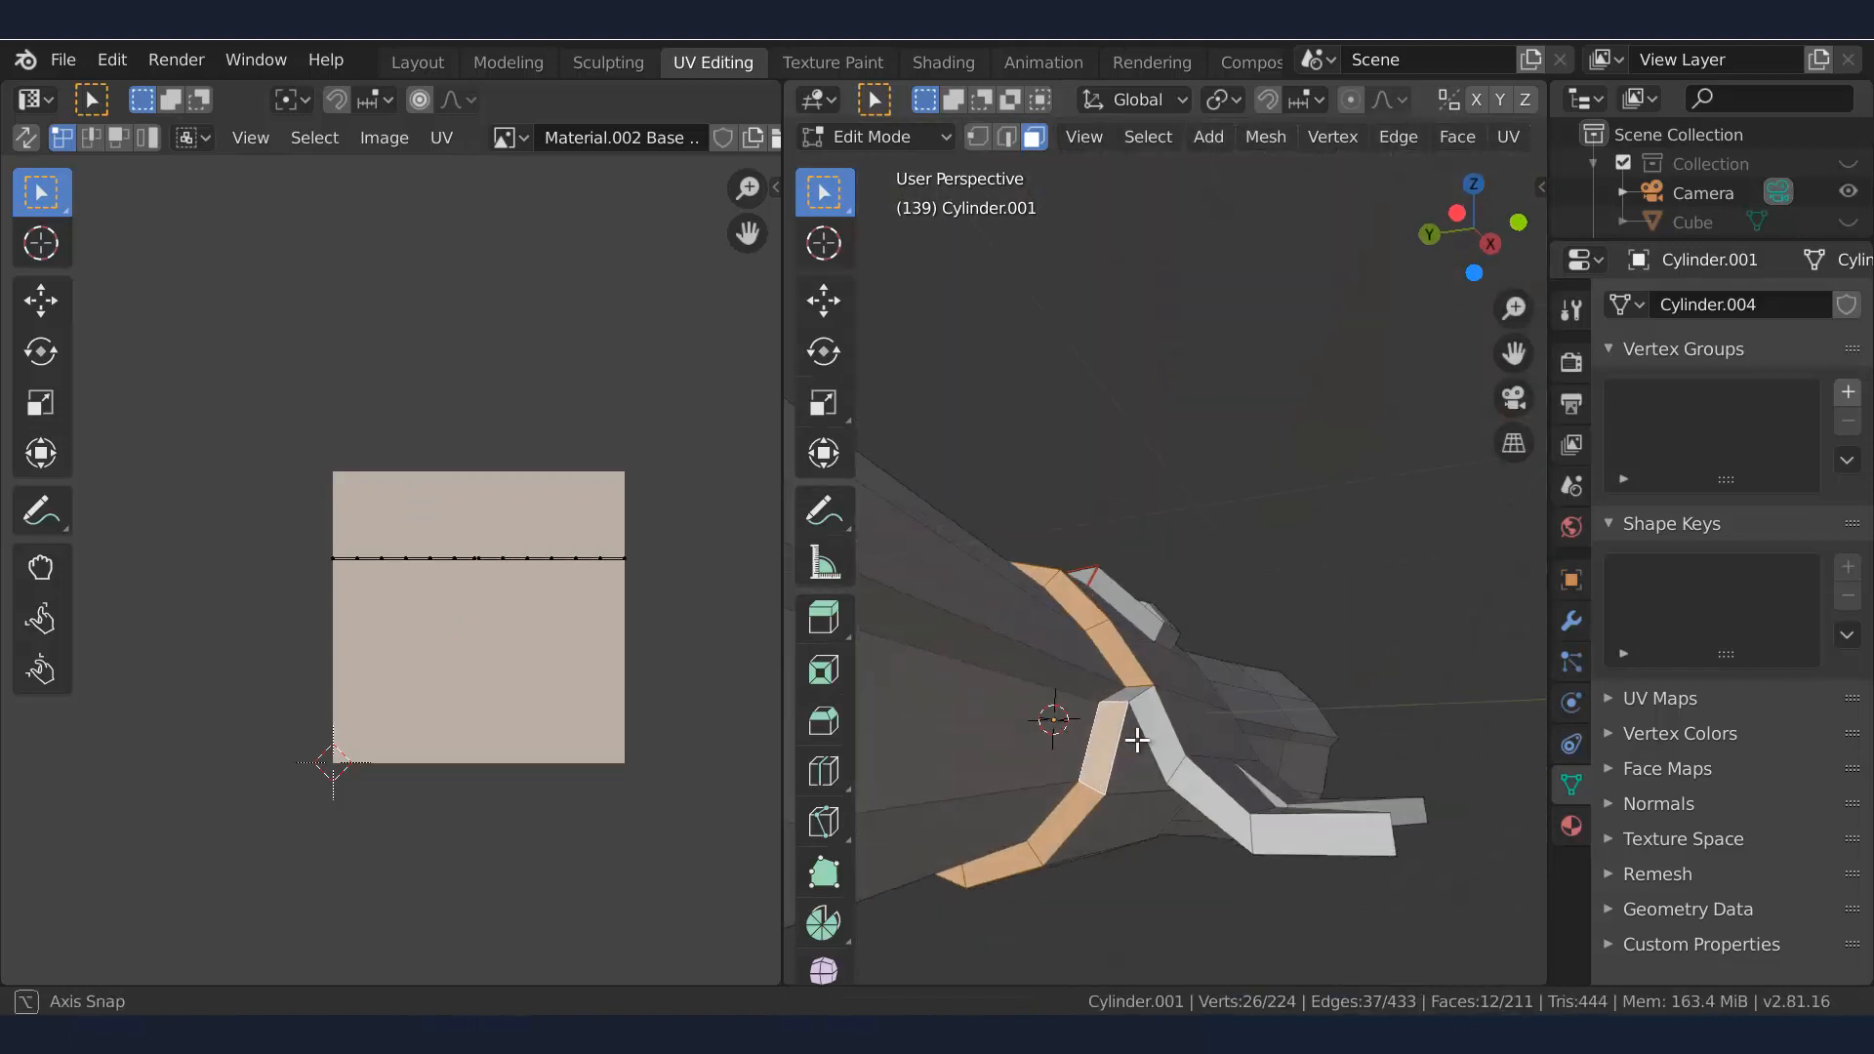
Add the narrow edge faces of both ribbon tails and the notch between them to the selection
{"action": "middle_click_drag", "start_coordinate": [1137, 740], "coordinate": [1109, 737]}
{"action": "left_click", "coordinate": [1228, 877], "text": "shift"}
{"action": "middle_click_drag", "start_coordinate": [1227, 874], "coordinate": [1093, 795]}
{"action": "left_click", "coordinate": [1152, 816], "text": "shift"}
{"action": "left_click", "coordinate": [1170, 810], "text": "shift"}
{"action": "left_click", "coordinate": [1214, 706], "text": "shift"}
{"action": "middle_click_drag", "start_coordinate": [1214, 706], "coordinate": [1256, 775]}
{"action": "left_click", "coordinate": [1253, 652], "text": "shift"}
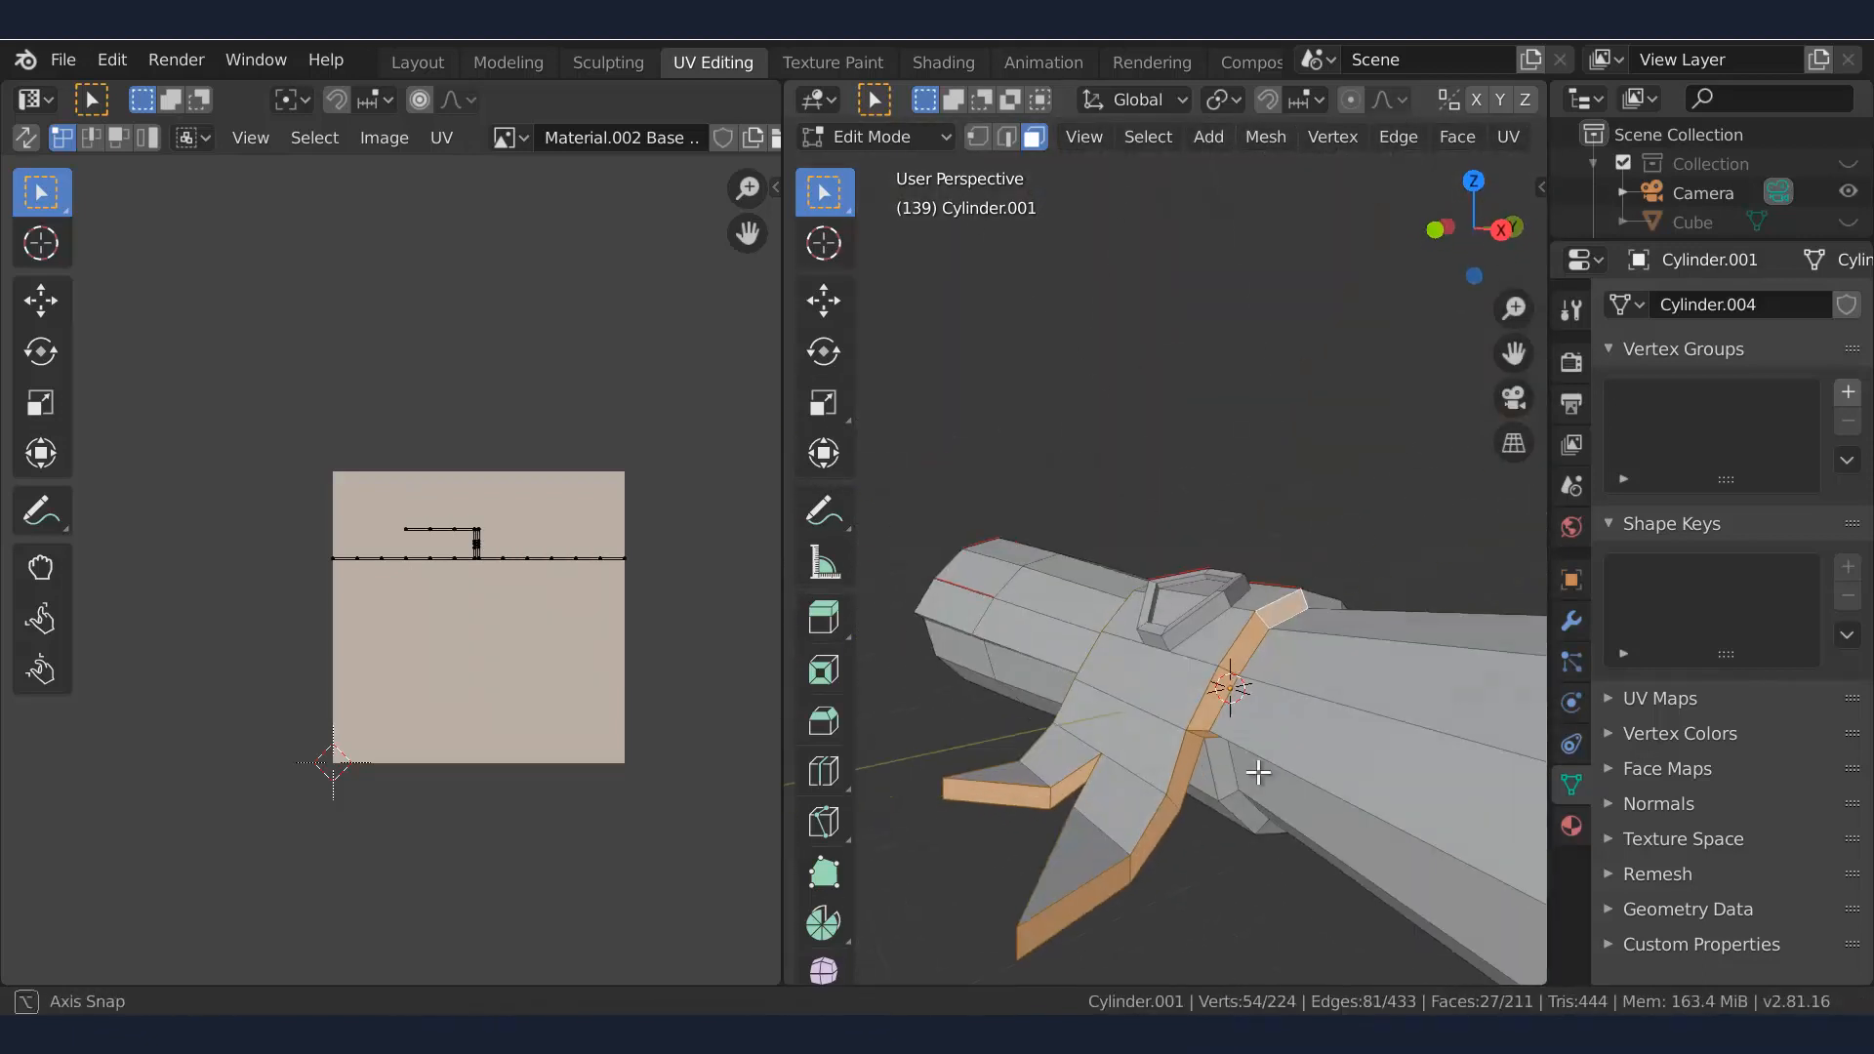
Add the narrow side faces around the opposite side of the ribbon band to the selection
{"action": "left_click", "coordinate": [1211, 771], "text": "shift"}
{"action": "middle_click_drag", "start_coordinate": [1232, 695], "coordinate": [1152, 683]}
{"action": "left_click", "coordinate": [1276, 649], "text": "shift"}
{"action": "left_click", "coordinate": [1337, 689], "text": "shift"}
{"action": "left_click", "coordinate": [1377, 765], "text": "shift"}
{"action": "middle_click_drag", "start_coordinate": [1377, 764], "coordinate": [1240, 762]}
{"action": "left_click", "coordinate": [1268, 791], "text": "shift"}
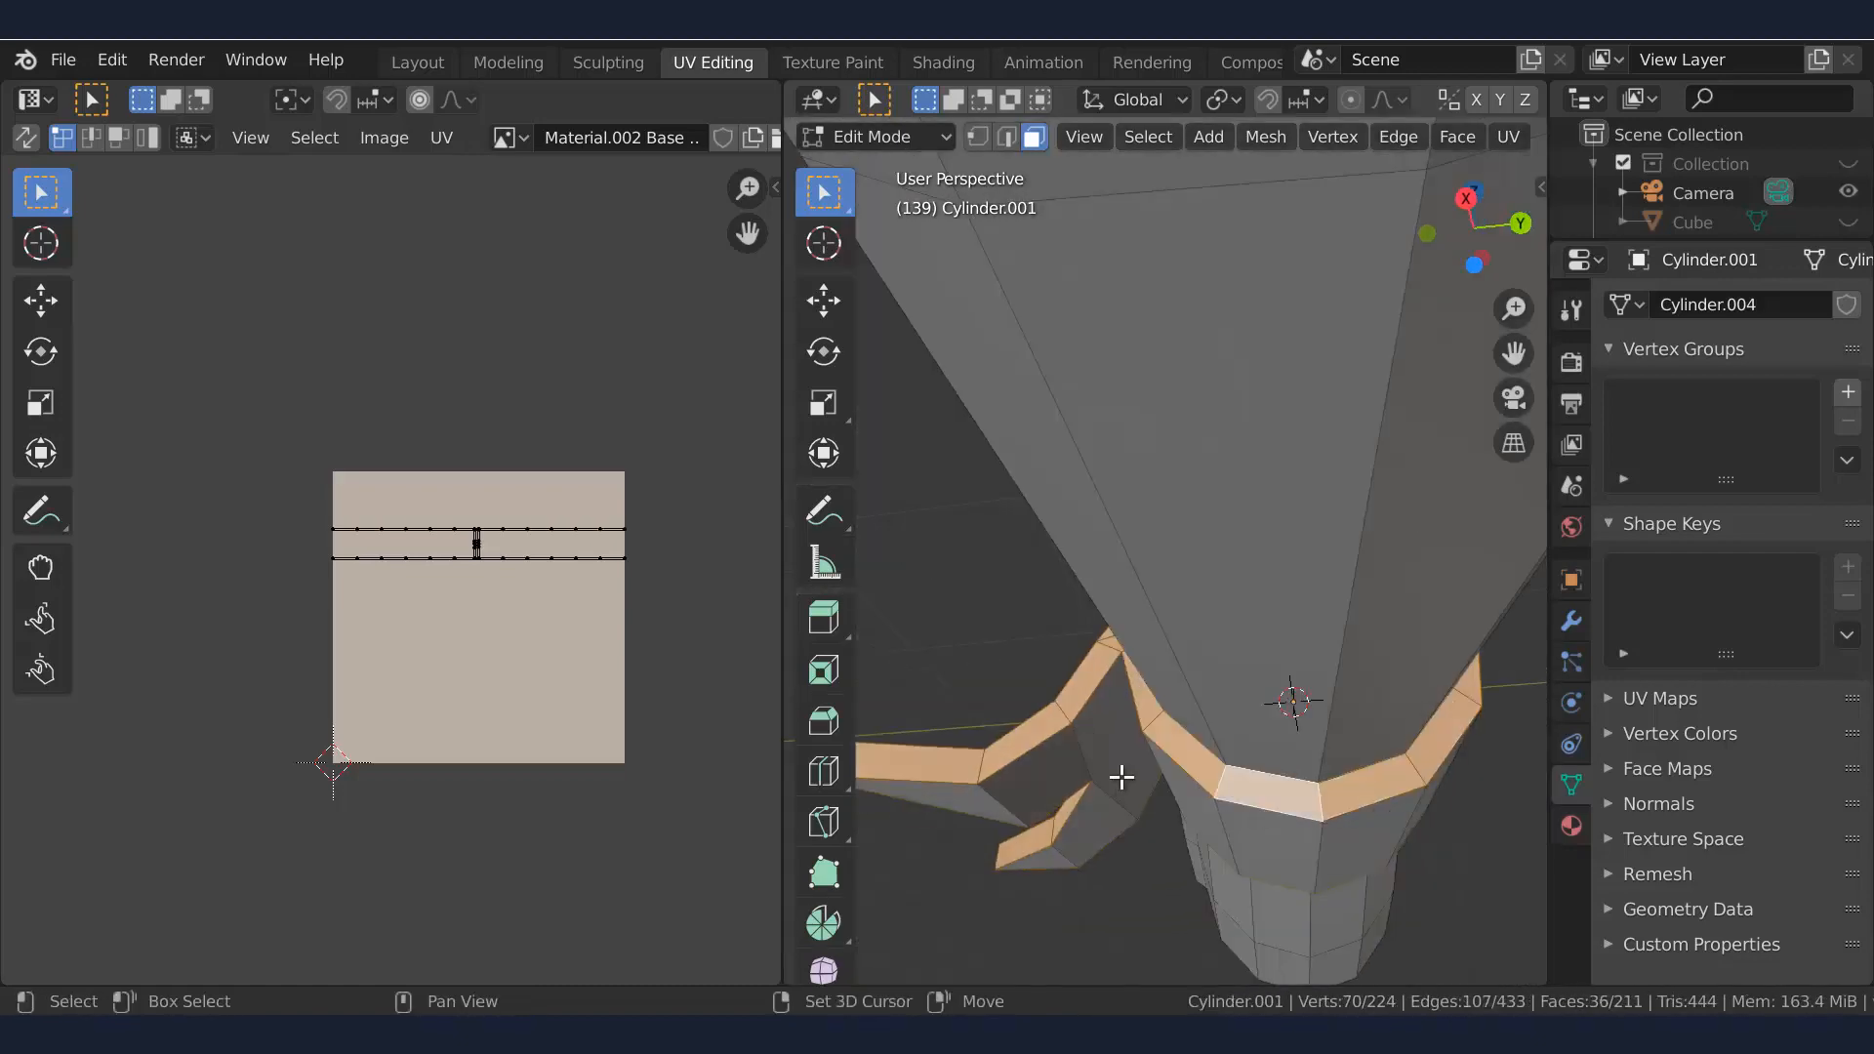
Unwrap the selected ribbon side faces, then scale down, move and rotate their UV island below the scroll islands
{"action": "middle_click_drag", "start_coordinate": [1122, 774], "coordinate": [1201, 716]}
{"action": "scroll", "coordinate": [1201, 716], "scroll_direction": "down", "scroll_amount": 5}
{"action": "key", "text": "u"}
{"action": "left_click", "coordinate": [1191, 553]}
{"action": "key", "text": "a"}
{"action": "key", "text": "s"}
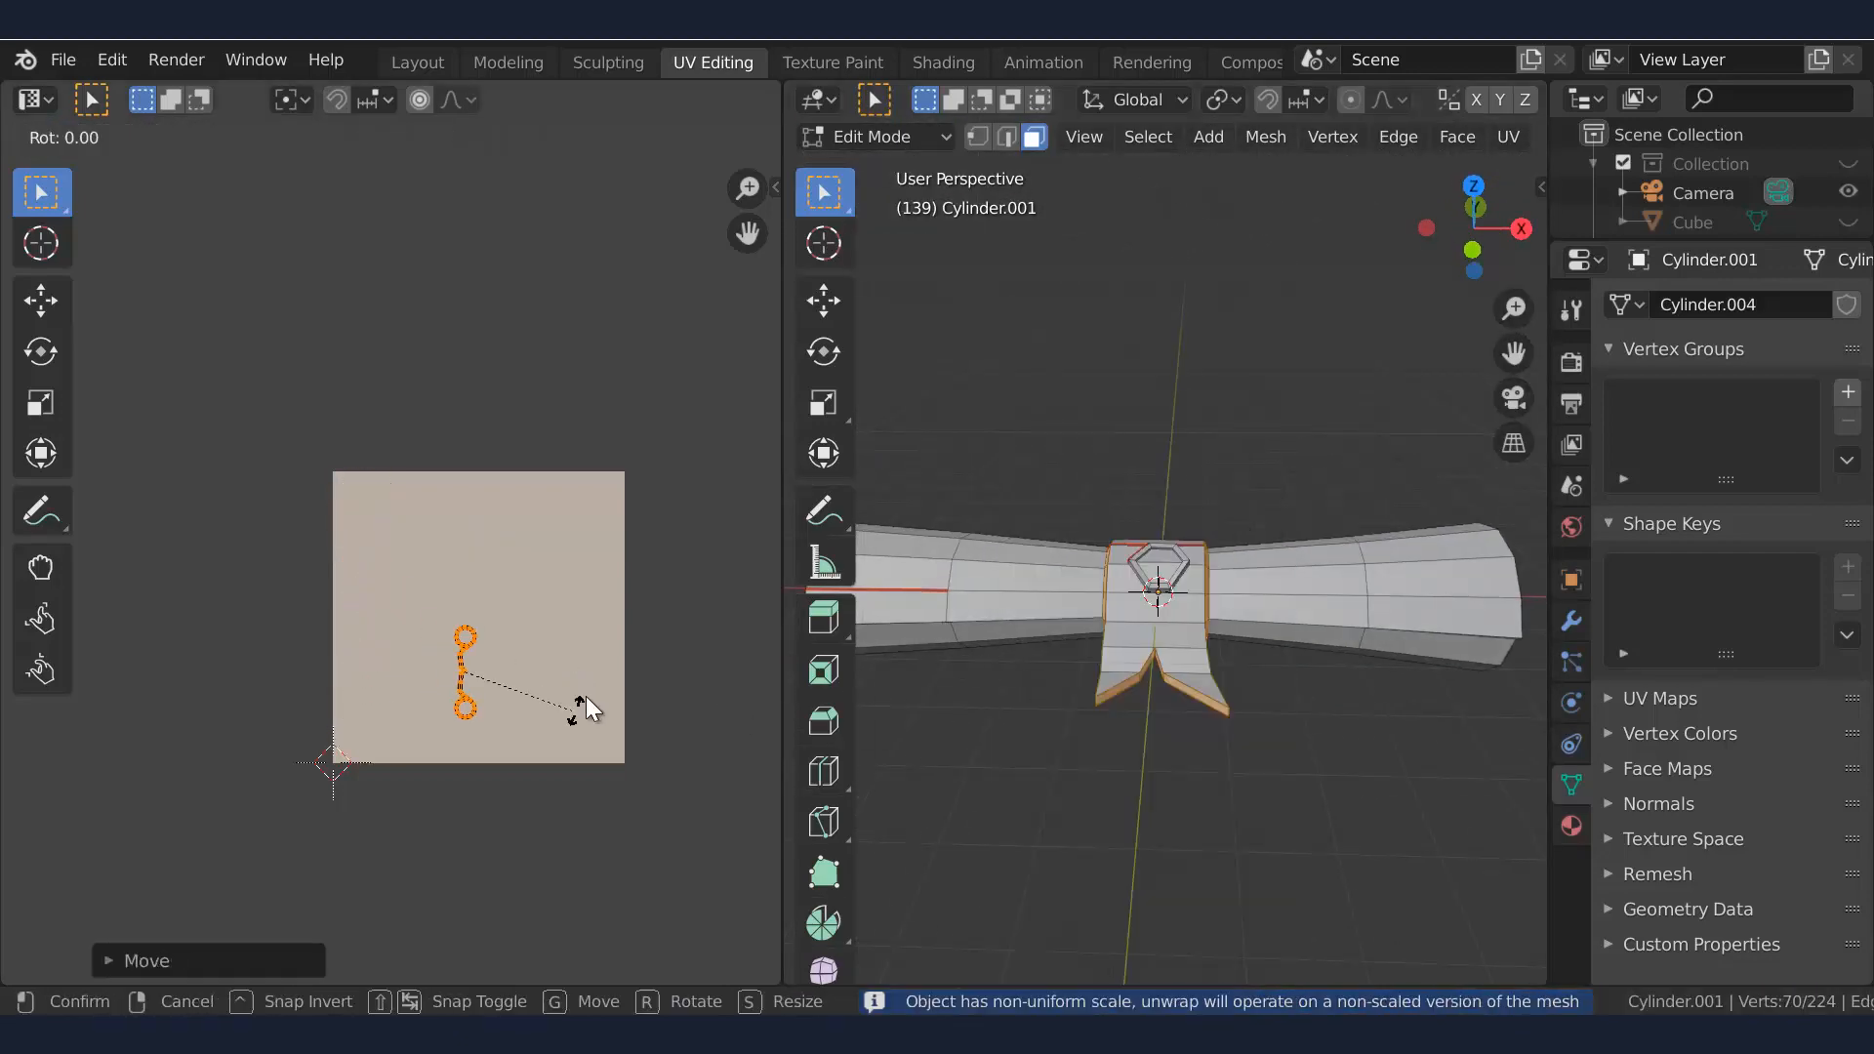
{"action": "left_click", "coordinate": [518, 566]}
Show all UV islands, then enlarge the ribbon's outer-face islands and fit them along the texture's bottom edge
{"action": "key", "text": "a"}
{"action": "scroll", "coordinate": [533, 735], "scroll_direction": "up", "scroll_amount": 2}
{"action": "middle_click_drag", "start_coordinate": [533, 735], "coordinate": [454, 696]}
{"action": "left_click_drag", "start_coordinate": [446, 761], "coordinate": [730, 877]}
{"action": "key", "text": "s"}
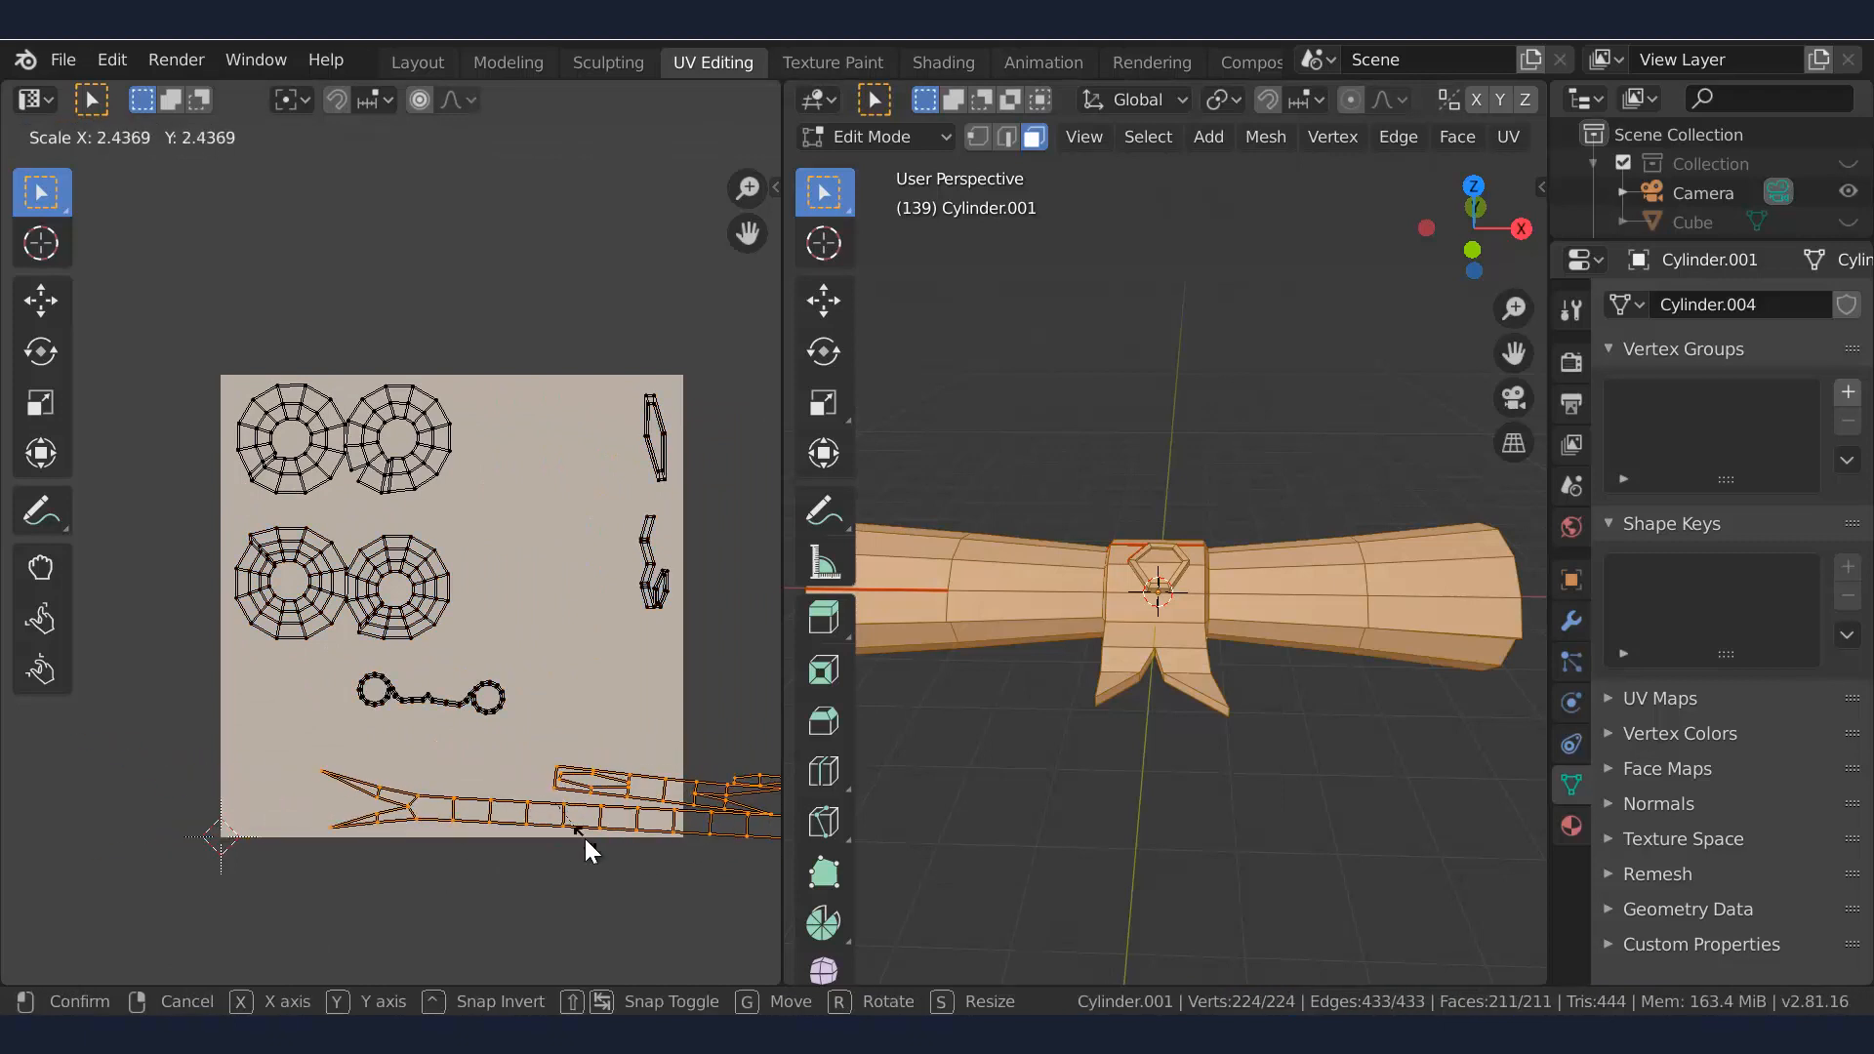
{"action": "left_click", "coordinate": [574, 834]}
{"action": "key", "text": "g"}
{"action": "left_click", "coordinate": [469, 824]}
Enlarge the ribbon side-strip UV island and place it in the gap above the ribbon's outer-face islands
{"action": "left_click", "coordinate": [605, 389]}
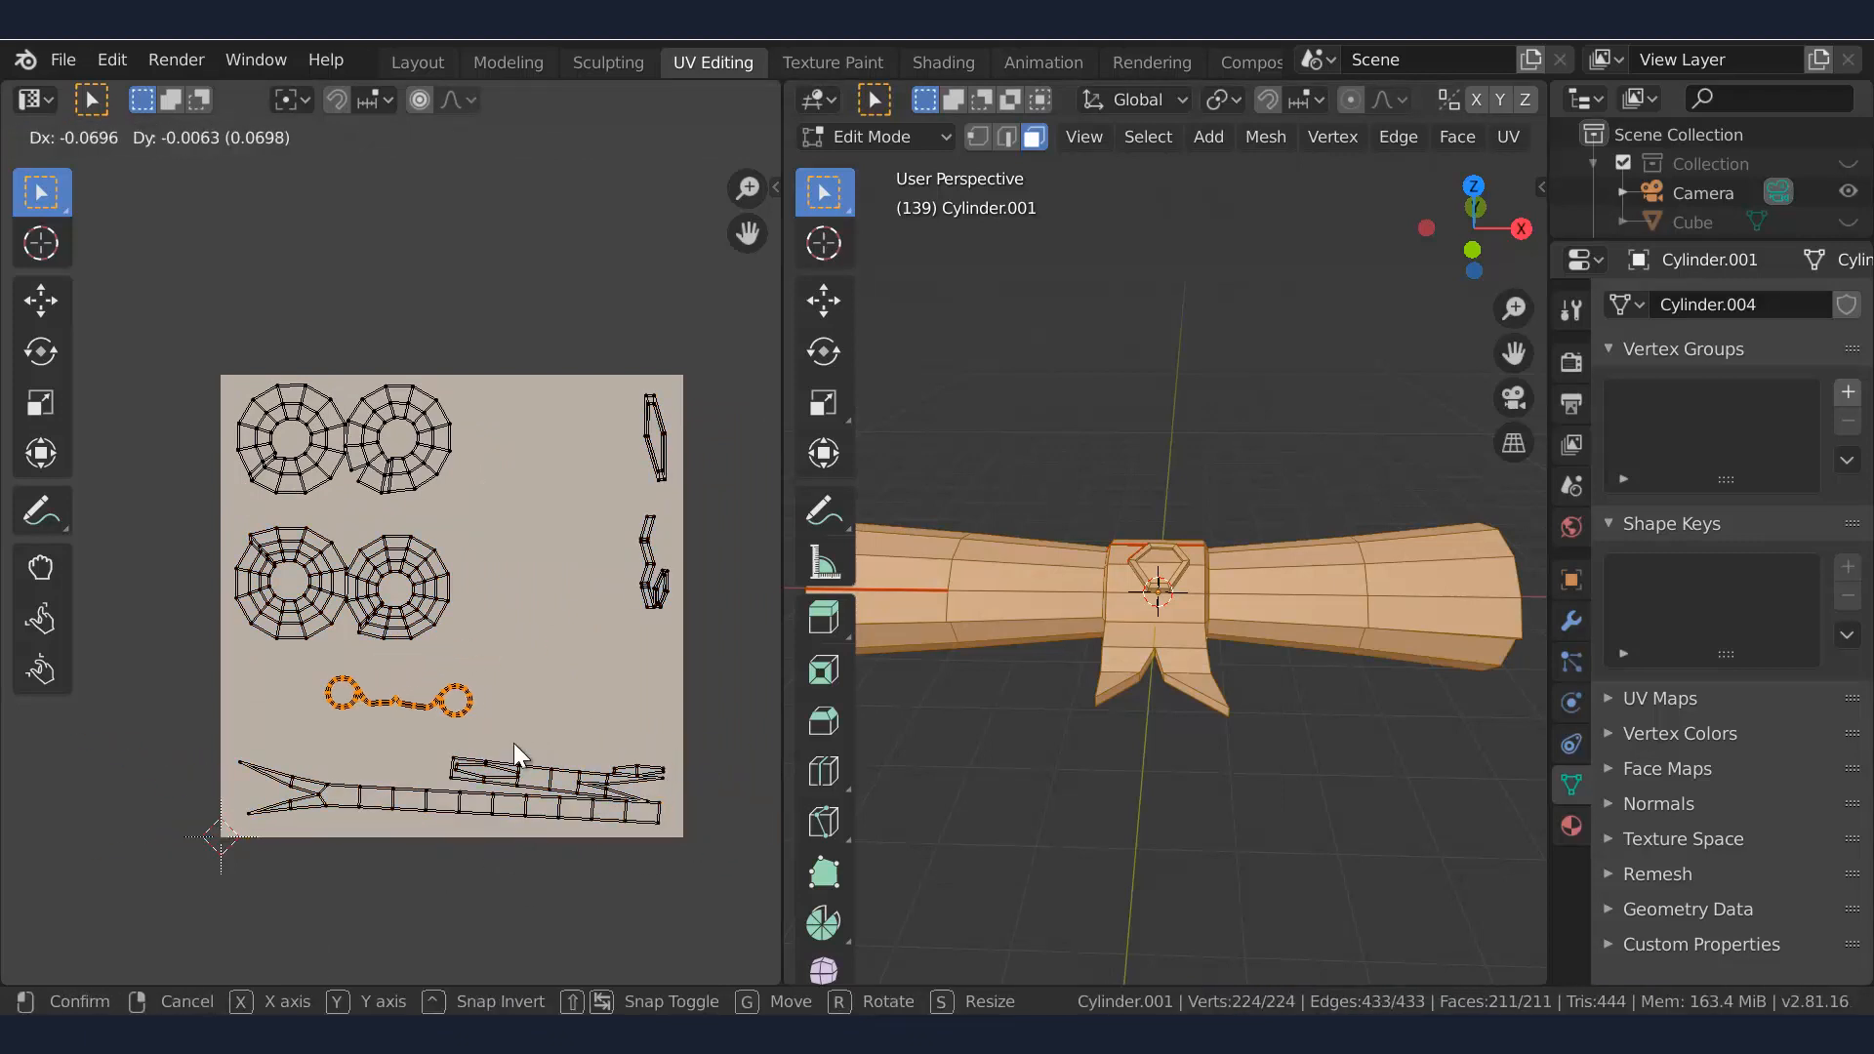
{"action": "key", "text": "g"}
{"action": "left_click", "coordinate": [666, 755]}
{"action": "key", "text": "g"}
{"action": "left_click", "coordinate": [699, 756]}
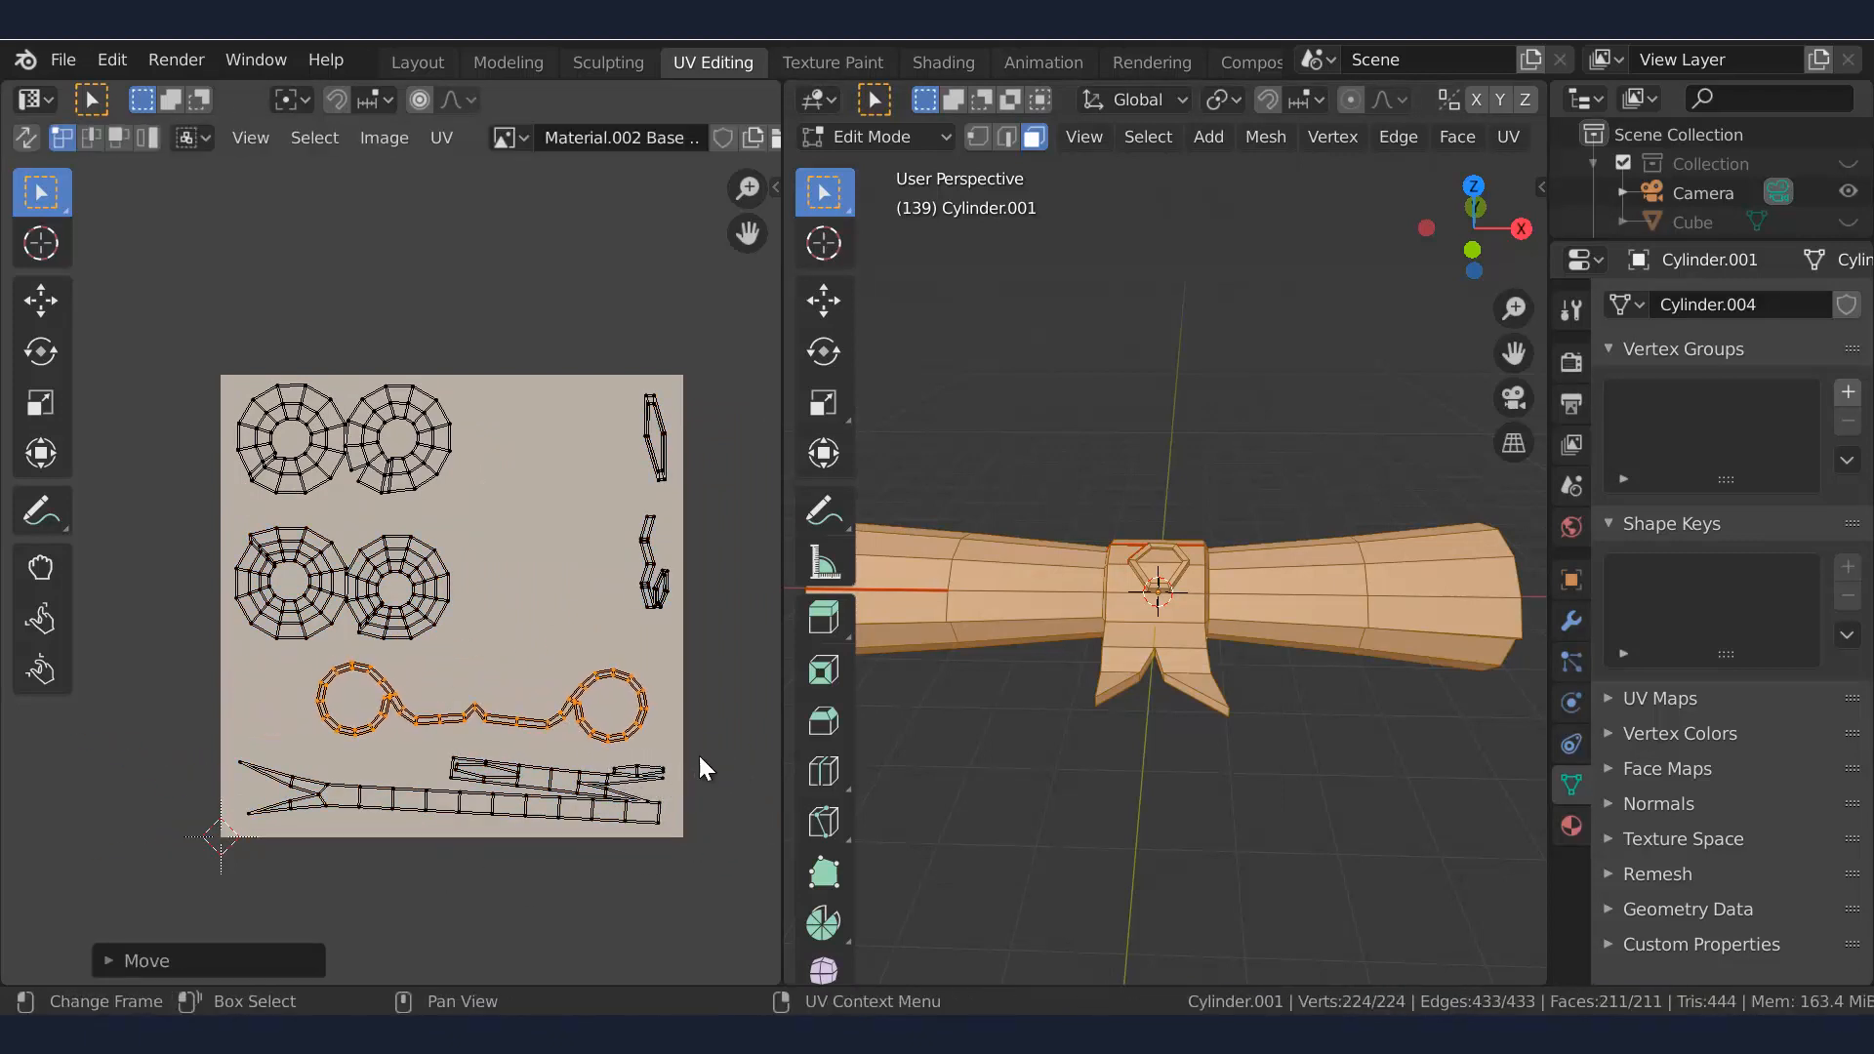
Enlarge the UV islands of the hexagonal seal's sides and rim and place them in the texture's empty upper area
{"action": "key", "text": "g"}
{"action": "left_click", "coordinate": [548, 511]}
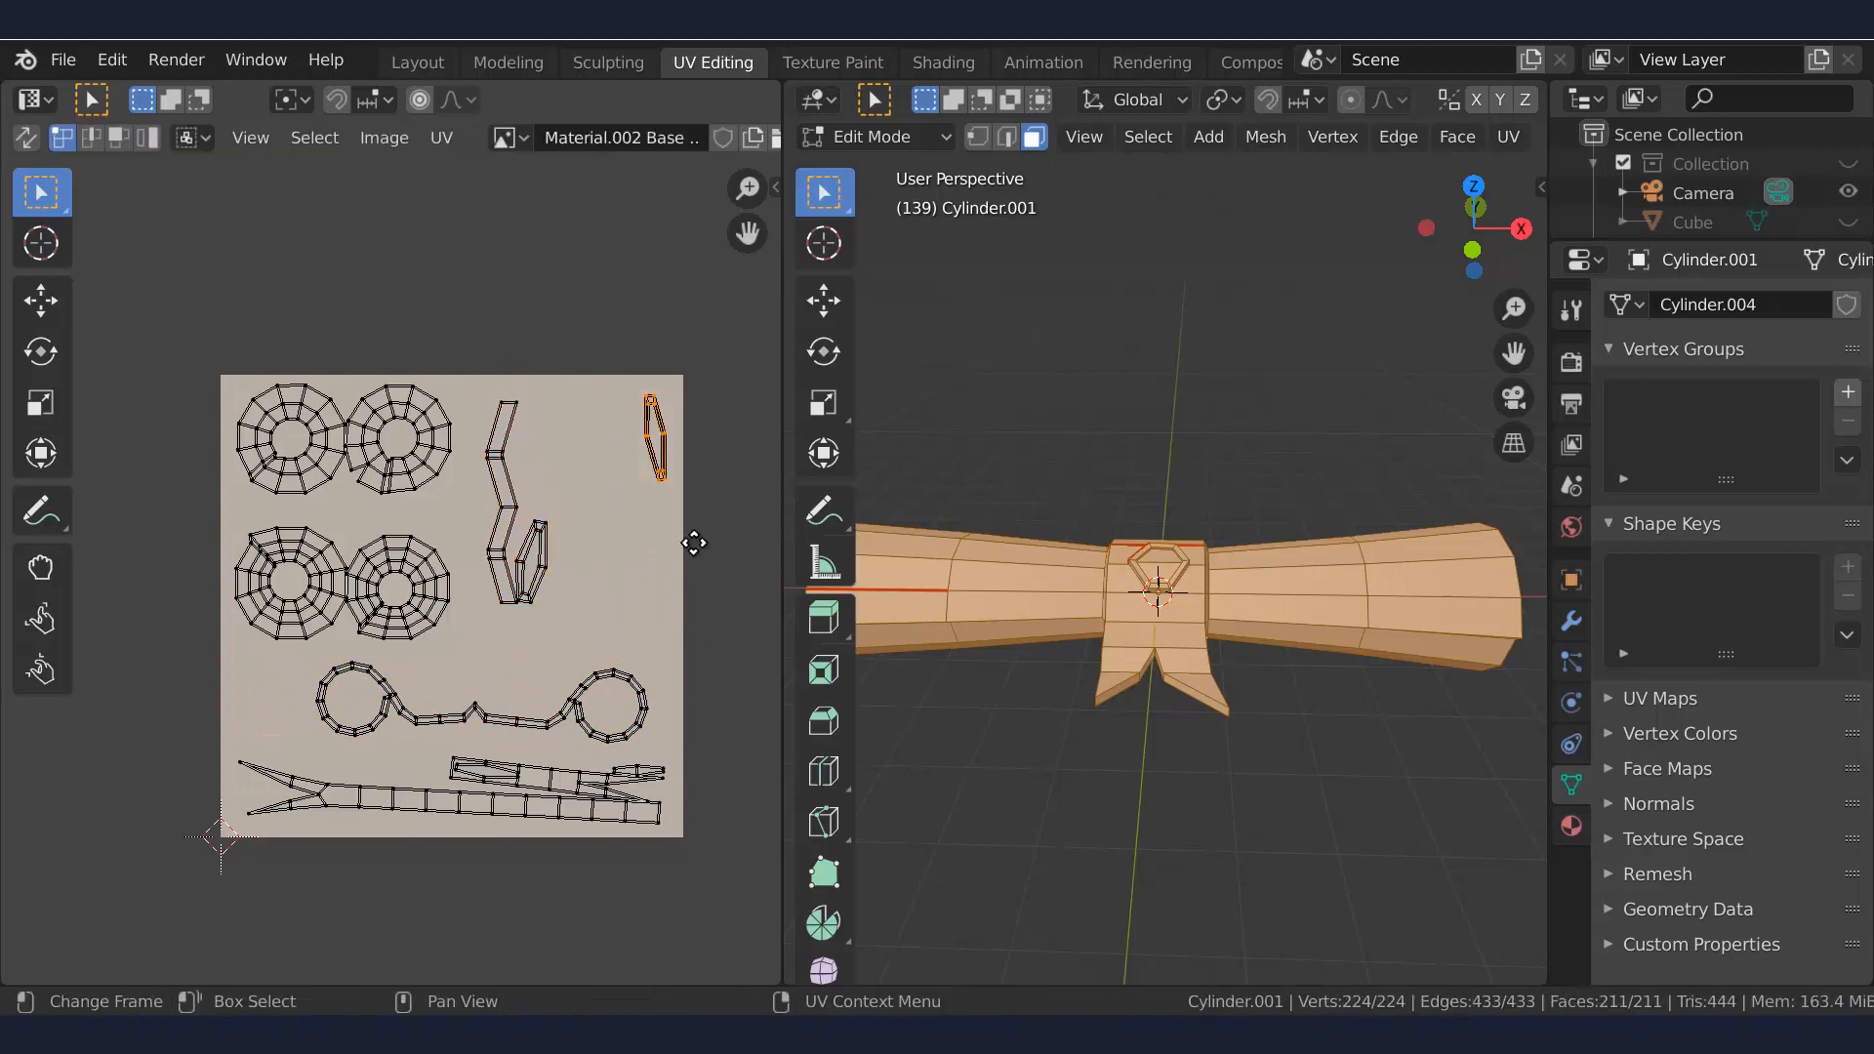
{"action": "left_click", "coordinate": [695, 648]}
{"action": "key", "text": "g"}
{"action": "left_click", "coordinate": [719, 703]}
Switch to the Shading workspace and examine the scroll in Material Preview
{"action": "left_click", "coordinate": [1001, 447]}
{"action": "left_click", "coordinate": [825, 63]}
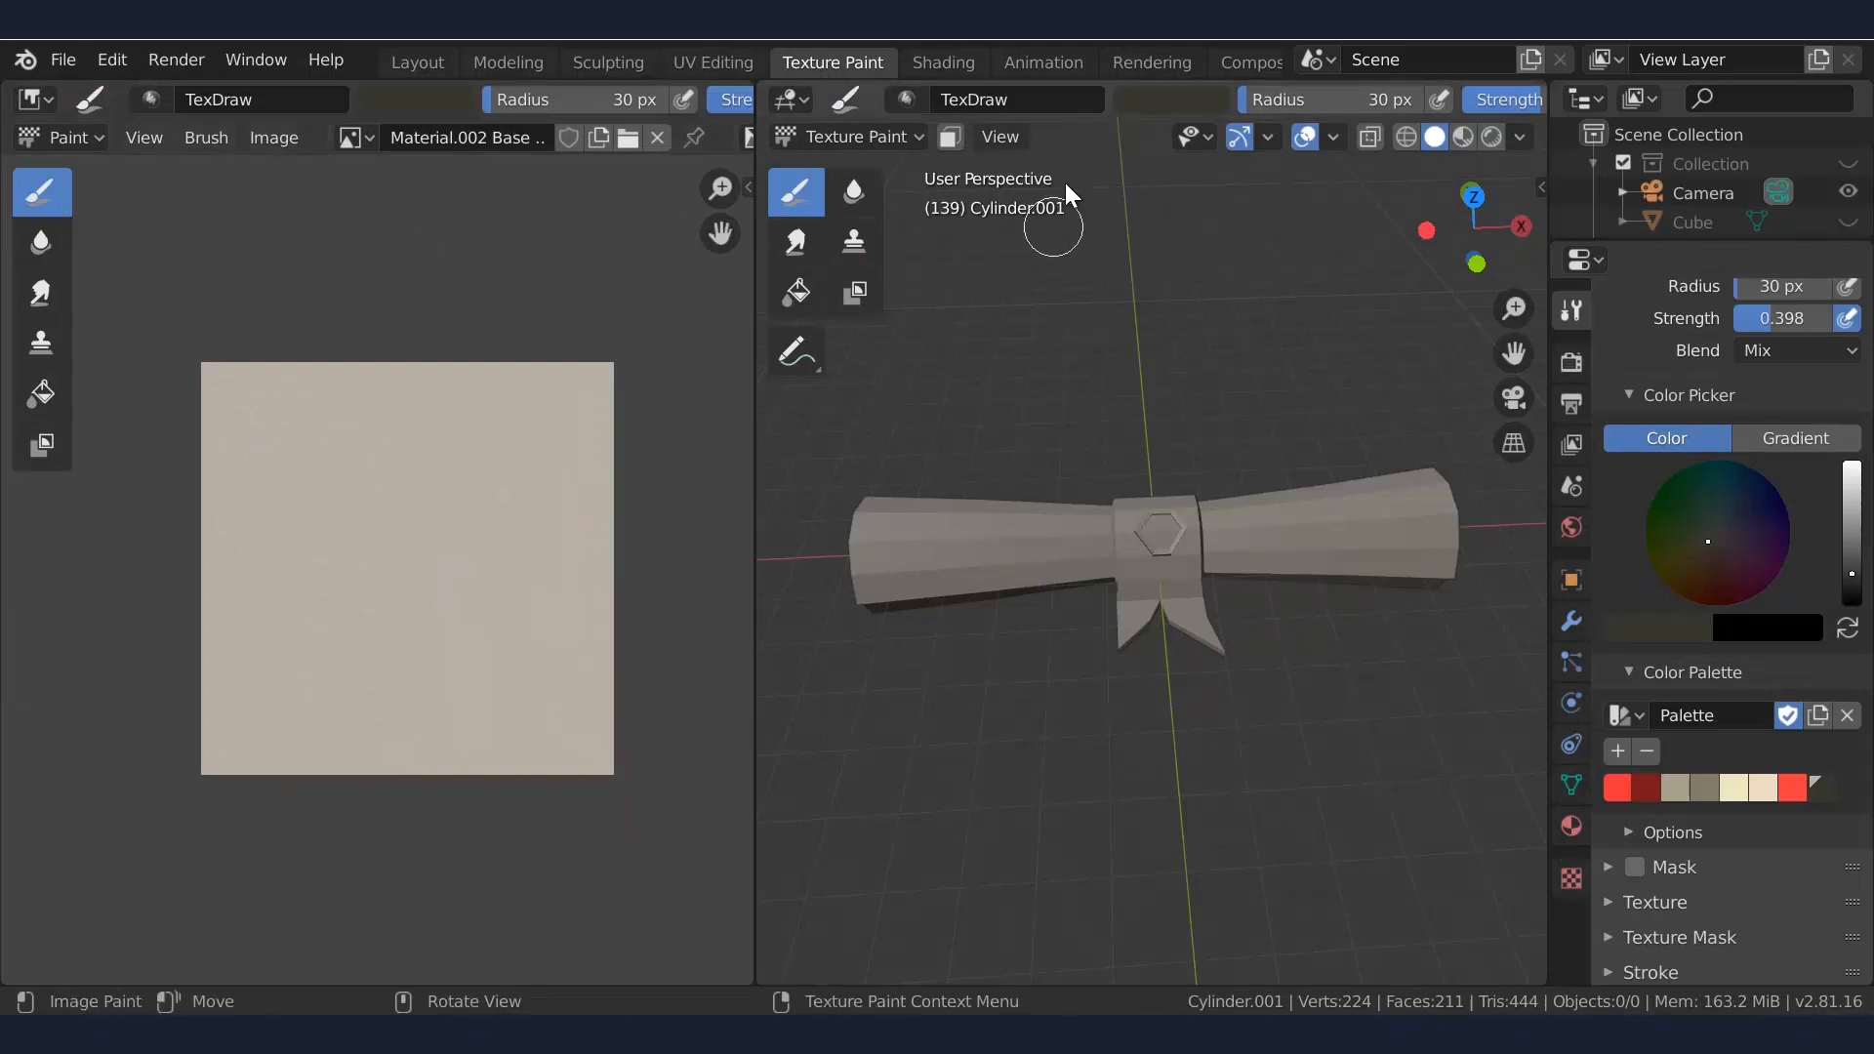
{"action": "left_click", "coordinate": [935, 62]}
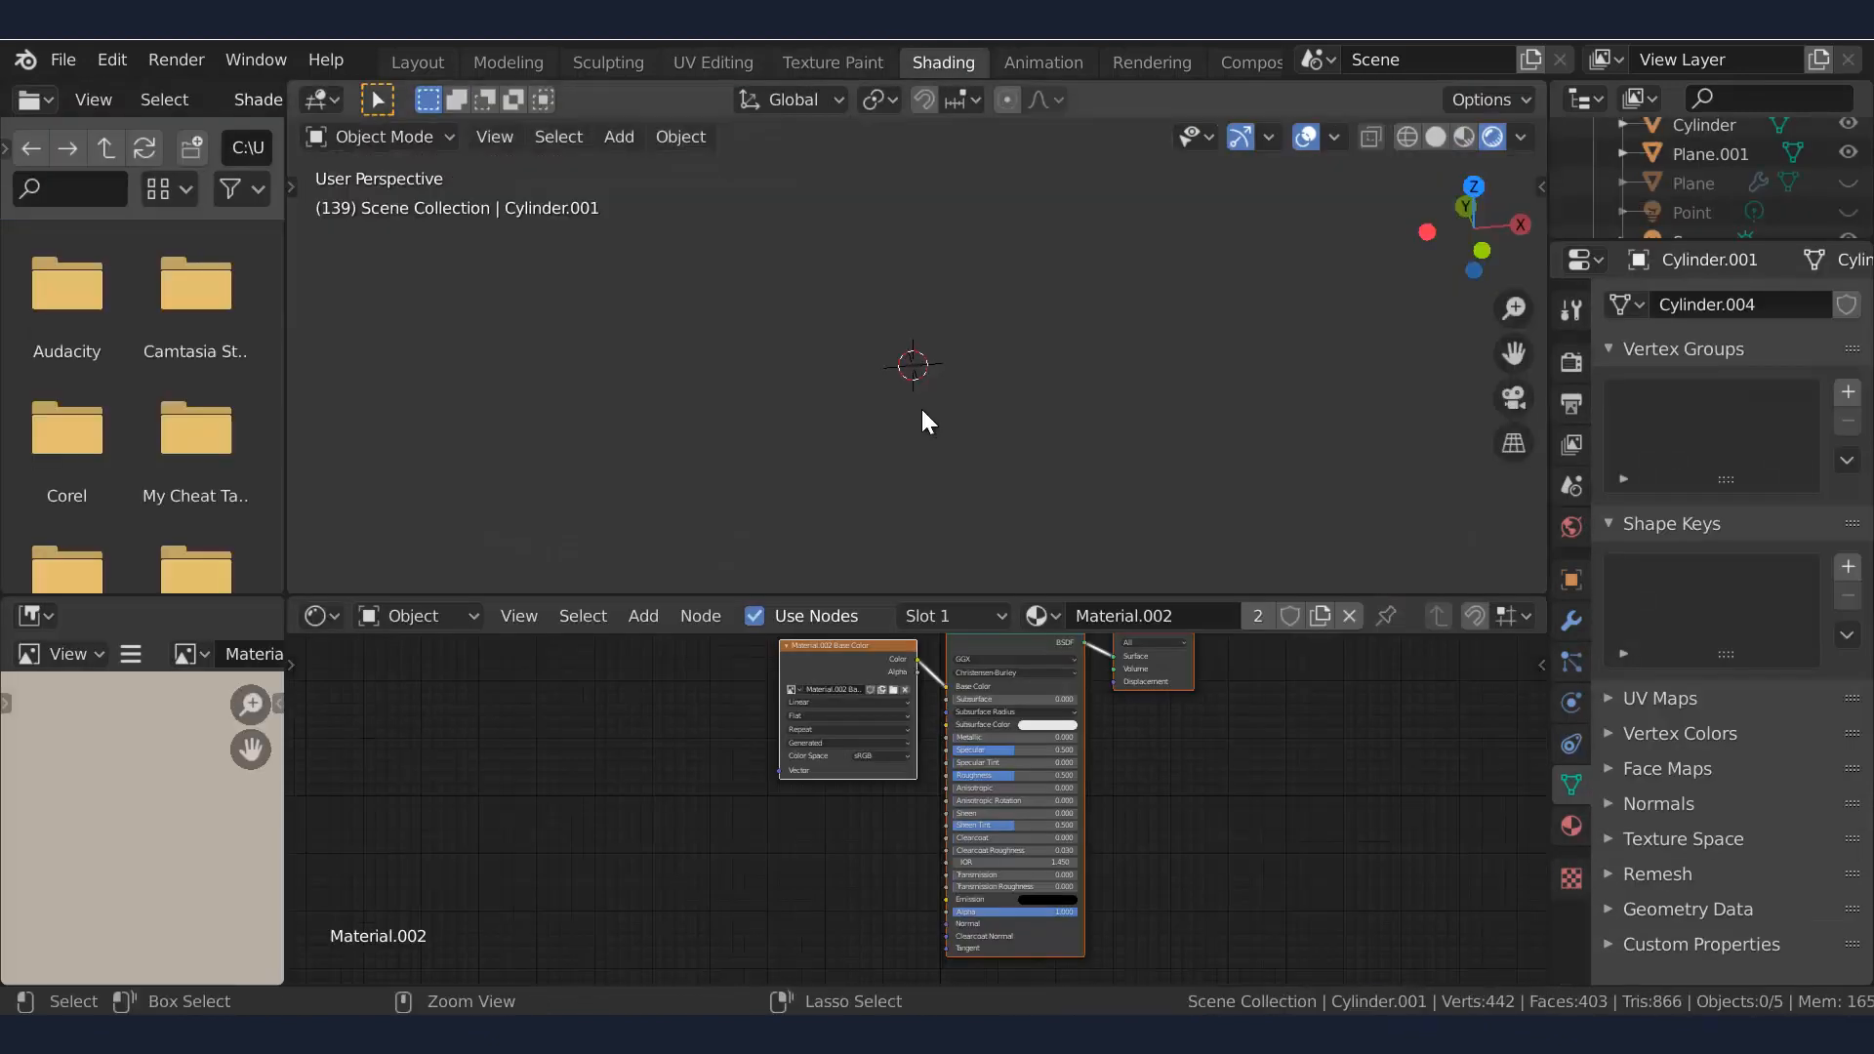
{"action": "key", "text": "z"}
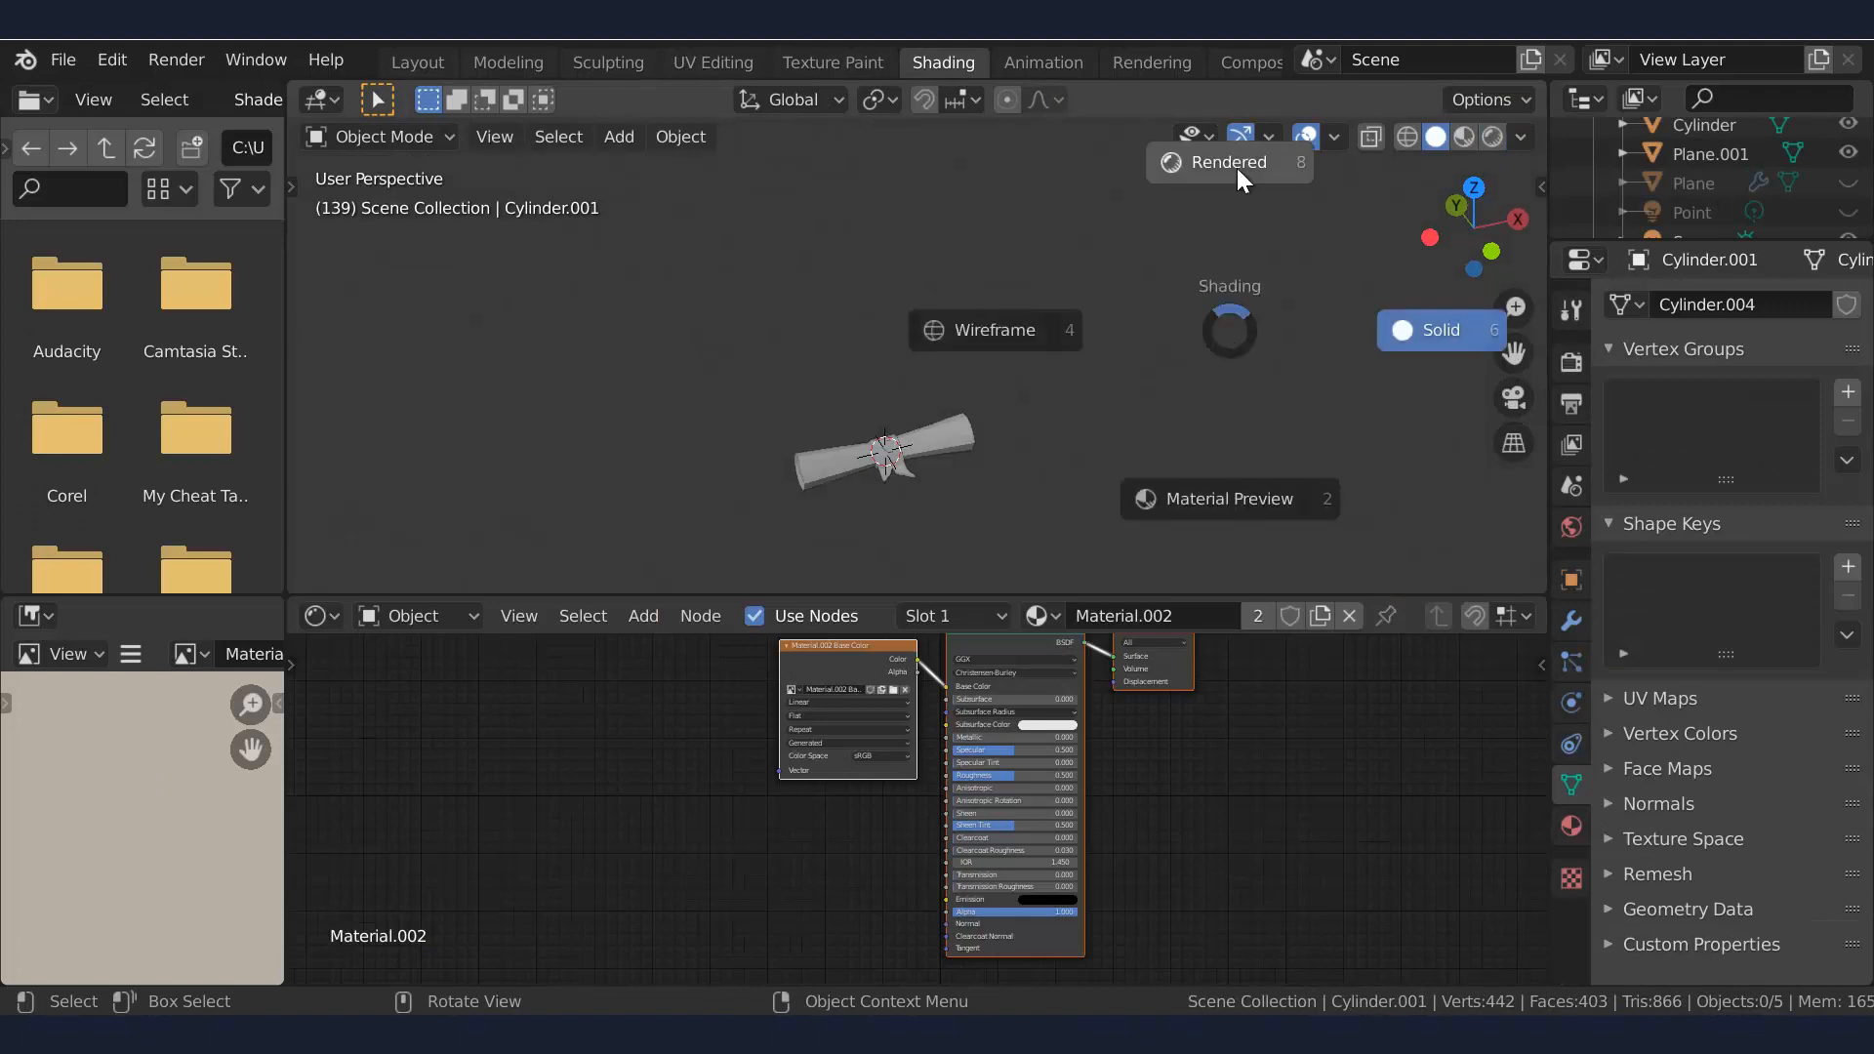
{"action": "left_click", "coordinate": [1464, 137]}
{"action": "left_click_drag", "start_coordinate": [810, 646], "coordinate": [769, 694]}
{"action": "key", "text": "z"}
{"action": "middle_click_drag", "start_coordinate": [939, 279], "coordinate": [890, 293]}
{"action": "left_click", "coordinate": [1463, 137]}
{"action": "scroll", "coordinate": [993, 275], "scroll_direction": "up", "scroll_amount": 10}
{"action": "scroll", "coordinate": [994, 276], "scroll_direction": "down", "scroll_amount": 2}
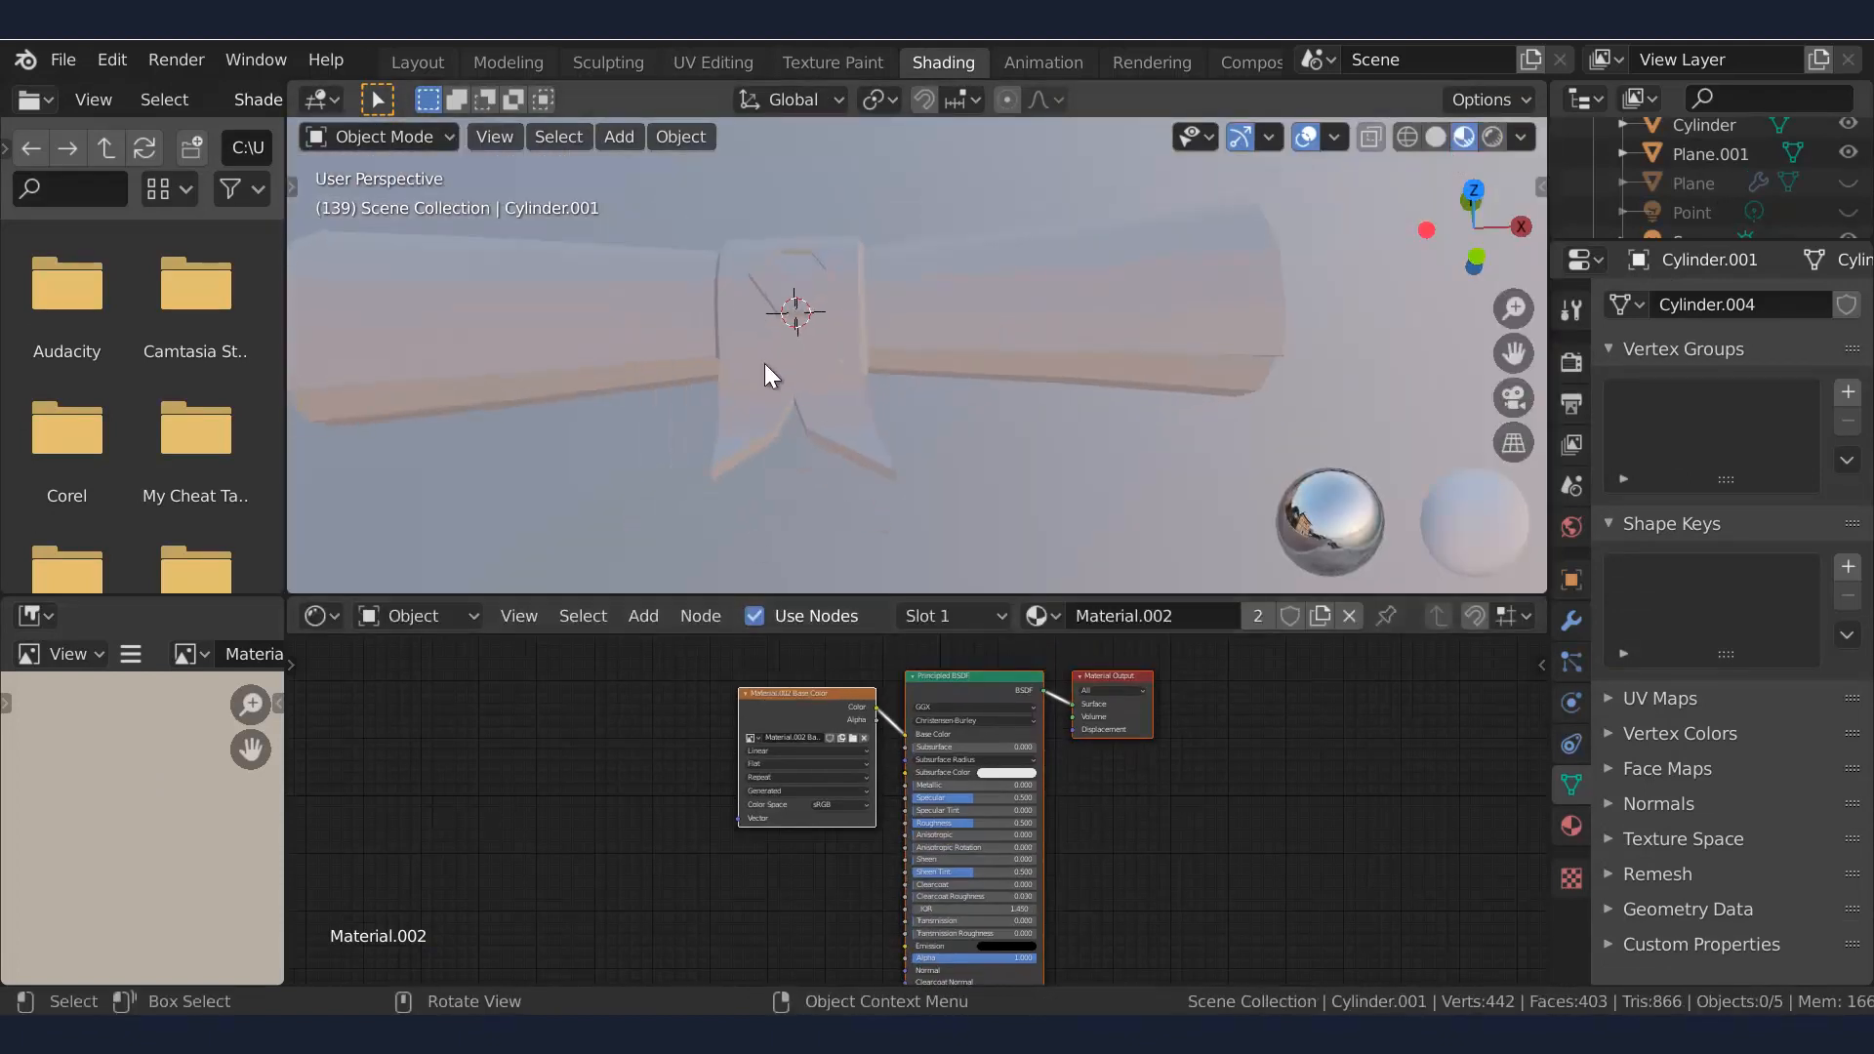
Inspect the base colour image node and the viewport shading options, then return to the Texture Paint workspace
{"action": "left_click", "coordinate": [753, 738]}
{"action": "left_click", "coordinate": [840, 773]}
{"action": "scroll", "coordinate": [878, 791], "scroll_direction": "up", "scroll_amount": 3}
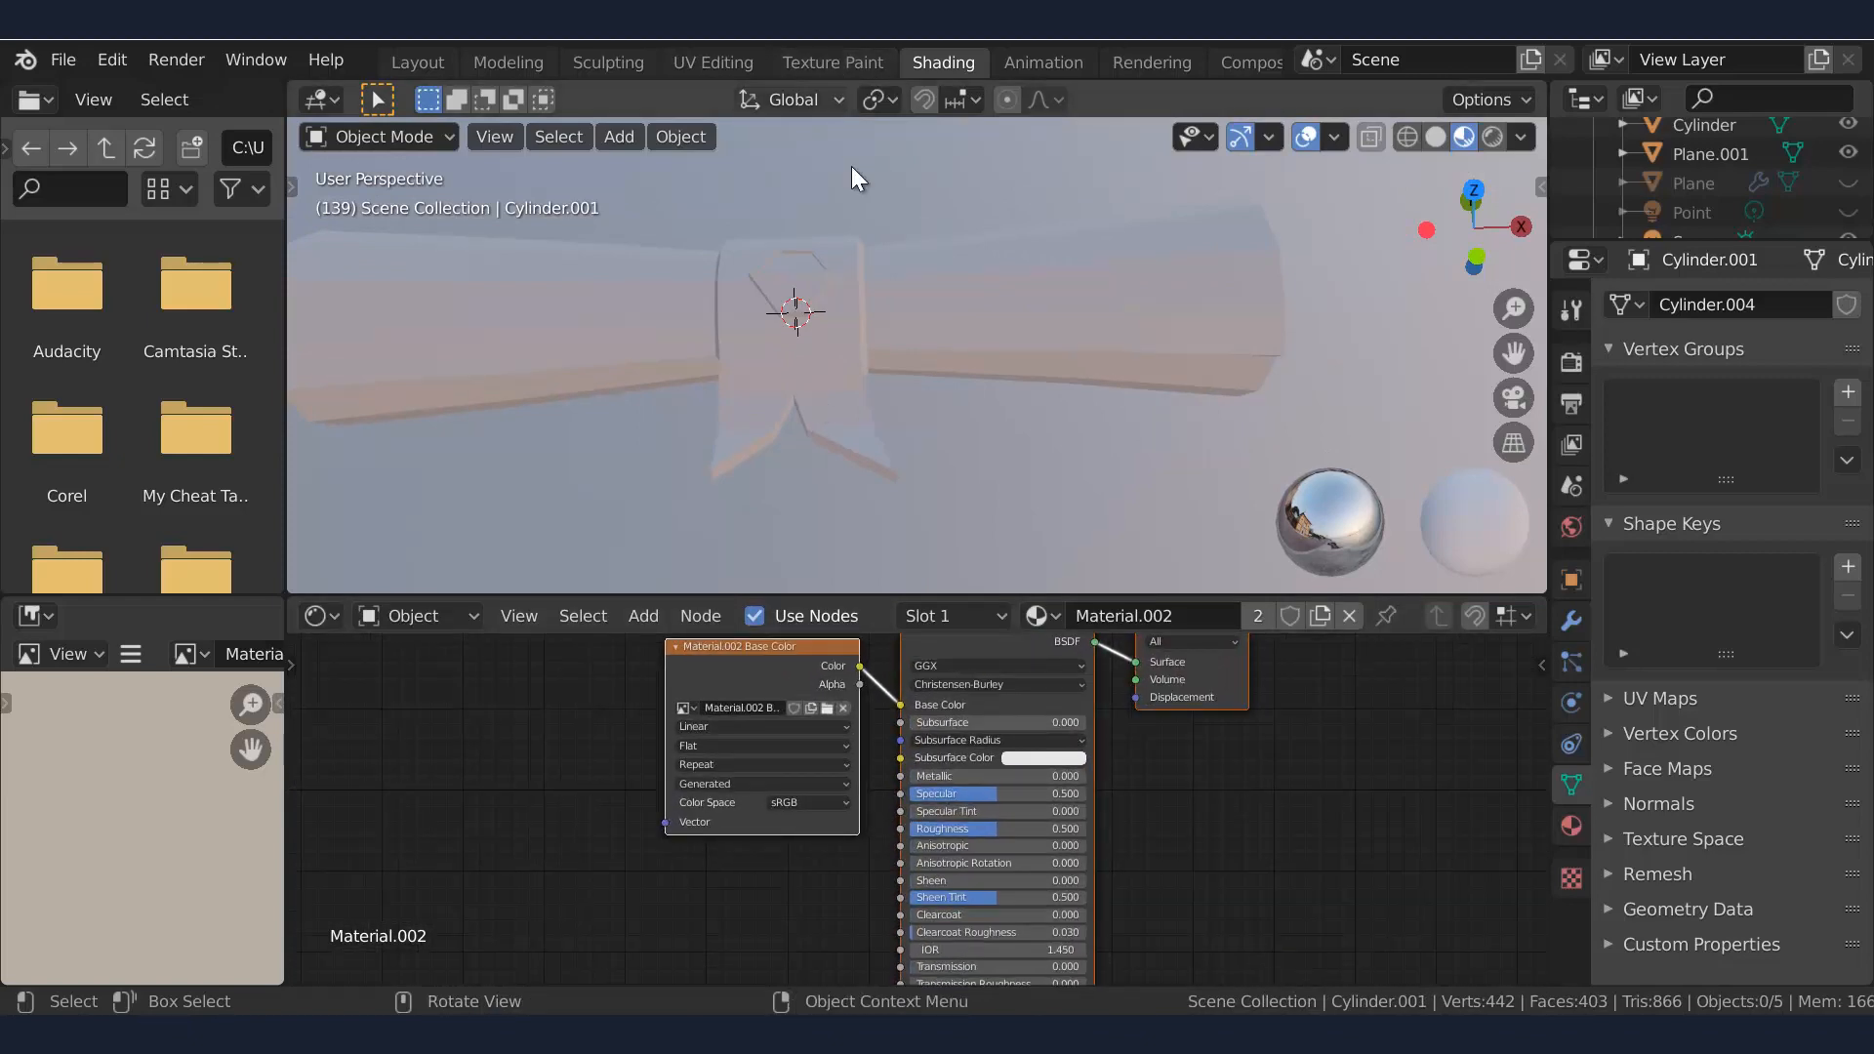
{"action": "scroll", "coordinate": [959, 322], "scroll_direction": "down", "scroll_amount": 2}
{"action": "left_click", "coordinate": [1519, 136]}
{"action": "left_click", "coordinate": [1368, 307]}
{"action": "left_click", "coordinate": [1493, 137]}
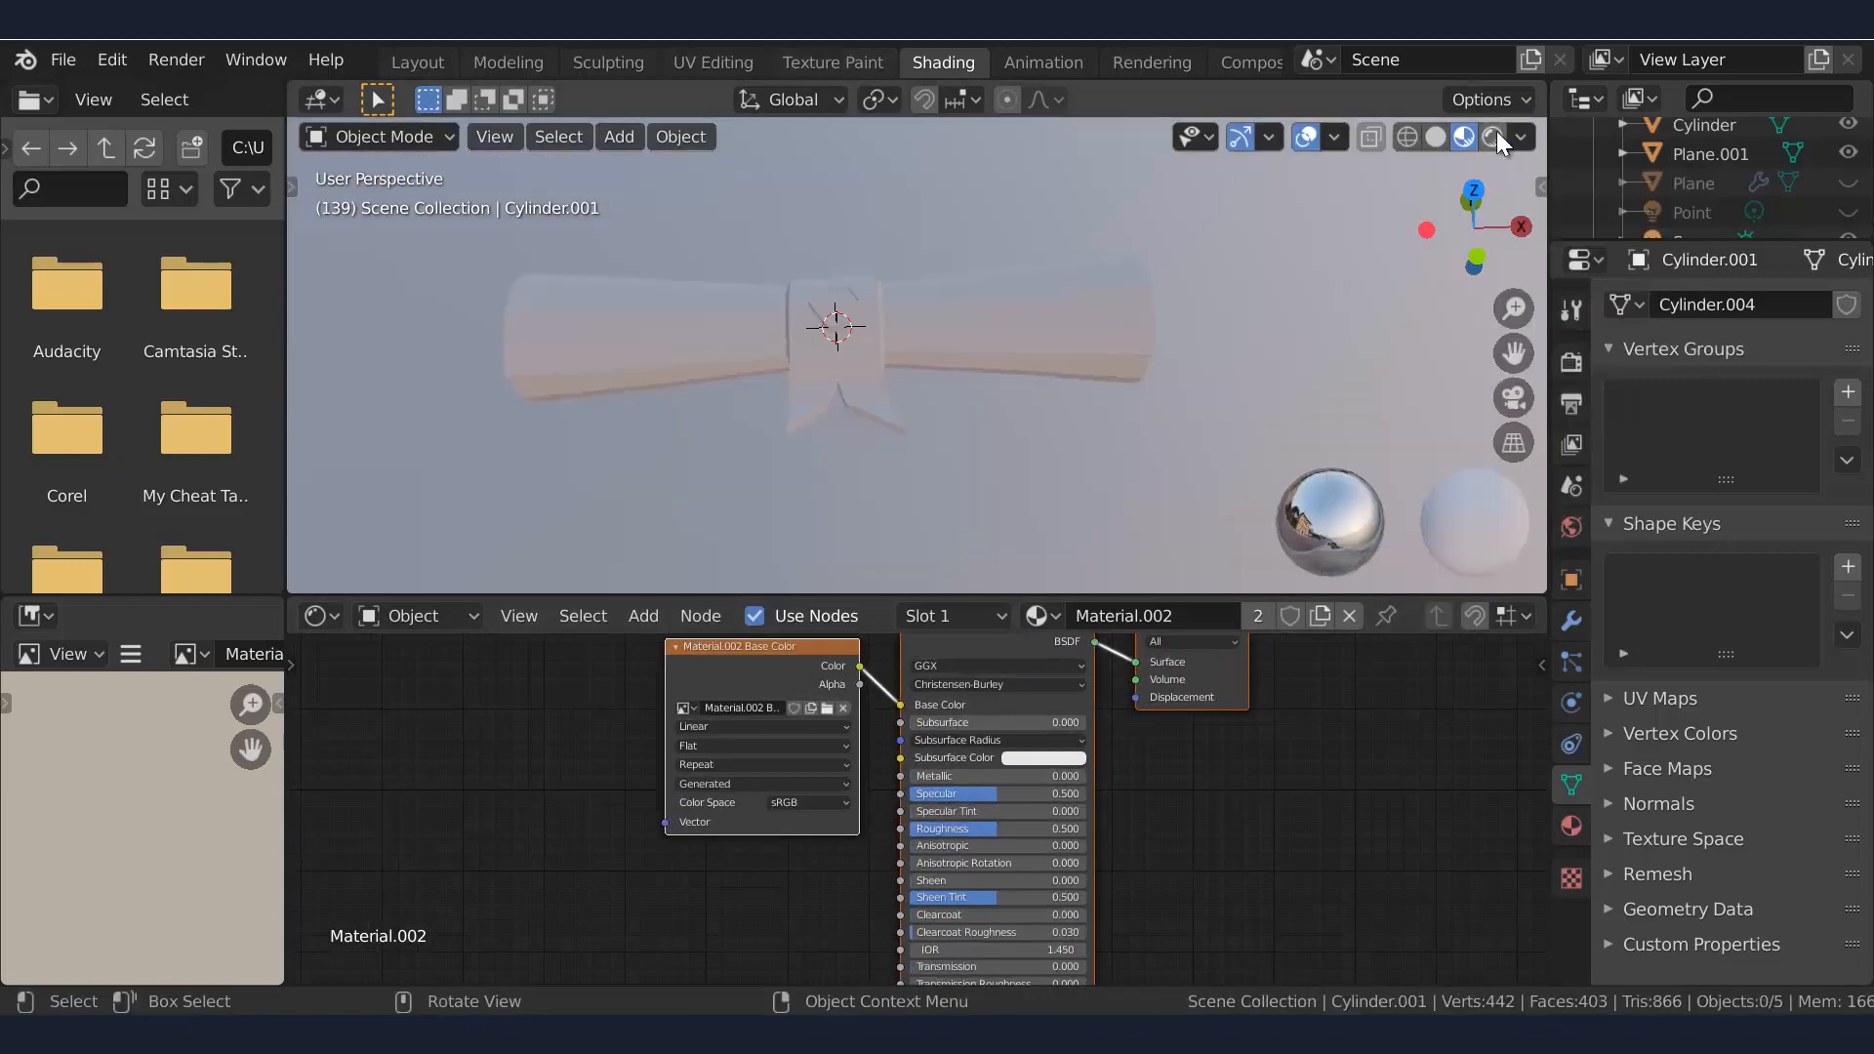
{"action": "left_click", "coordinate": [1521, 137]}
{"action": "left_click", "coordinate": [1398, 289]}
{"action": "left_click", "coordinate": [1398, 289]}
{"action": "left_click", "coordinate": [833, 62]}
Select the outer faces of the ribbon band and both tails and restrict texture painting to the selected faces
{"action": "scroll", "coordinate": [912, 405], "scroll_direction": "up", "scroll_amount": 4}
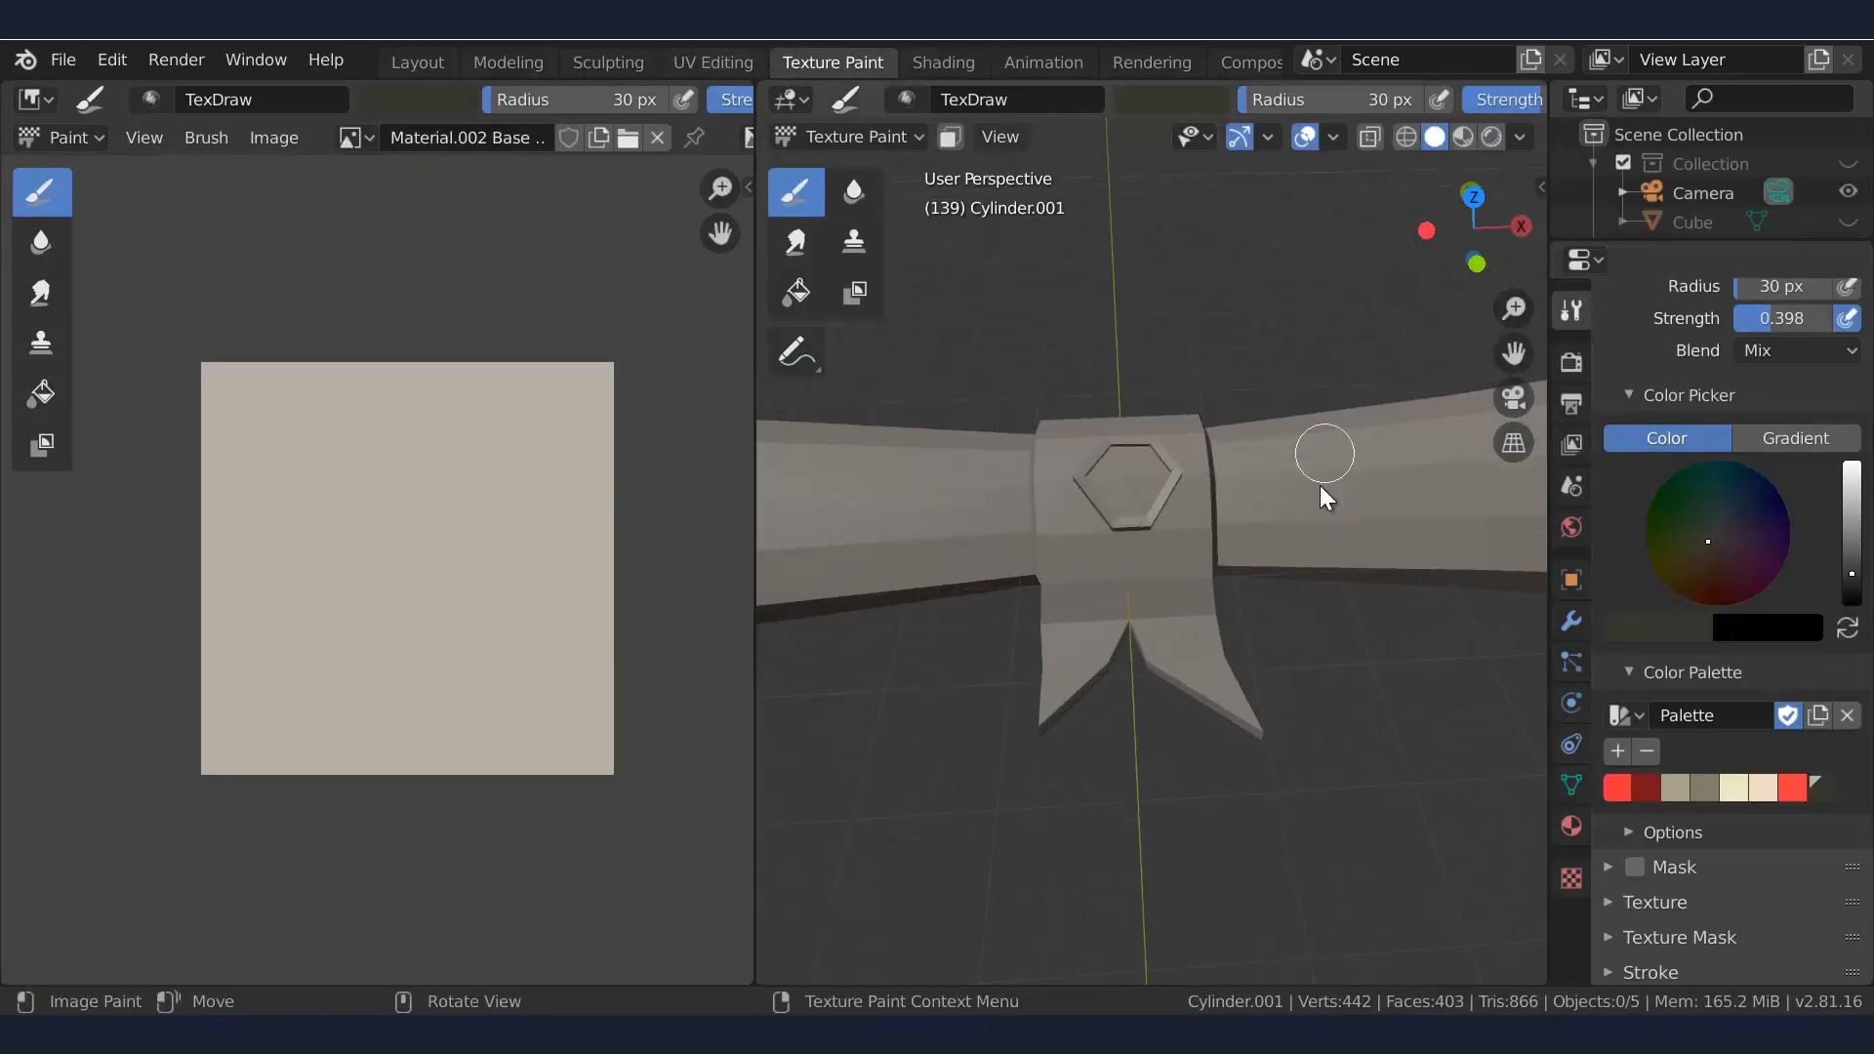
{"action": "key", "text": "Tab"}
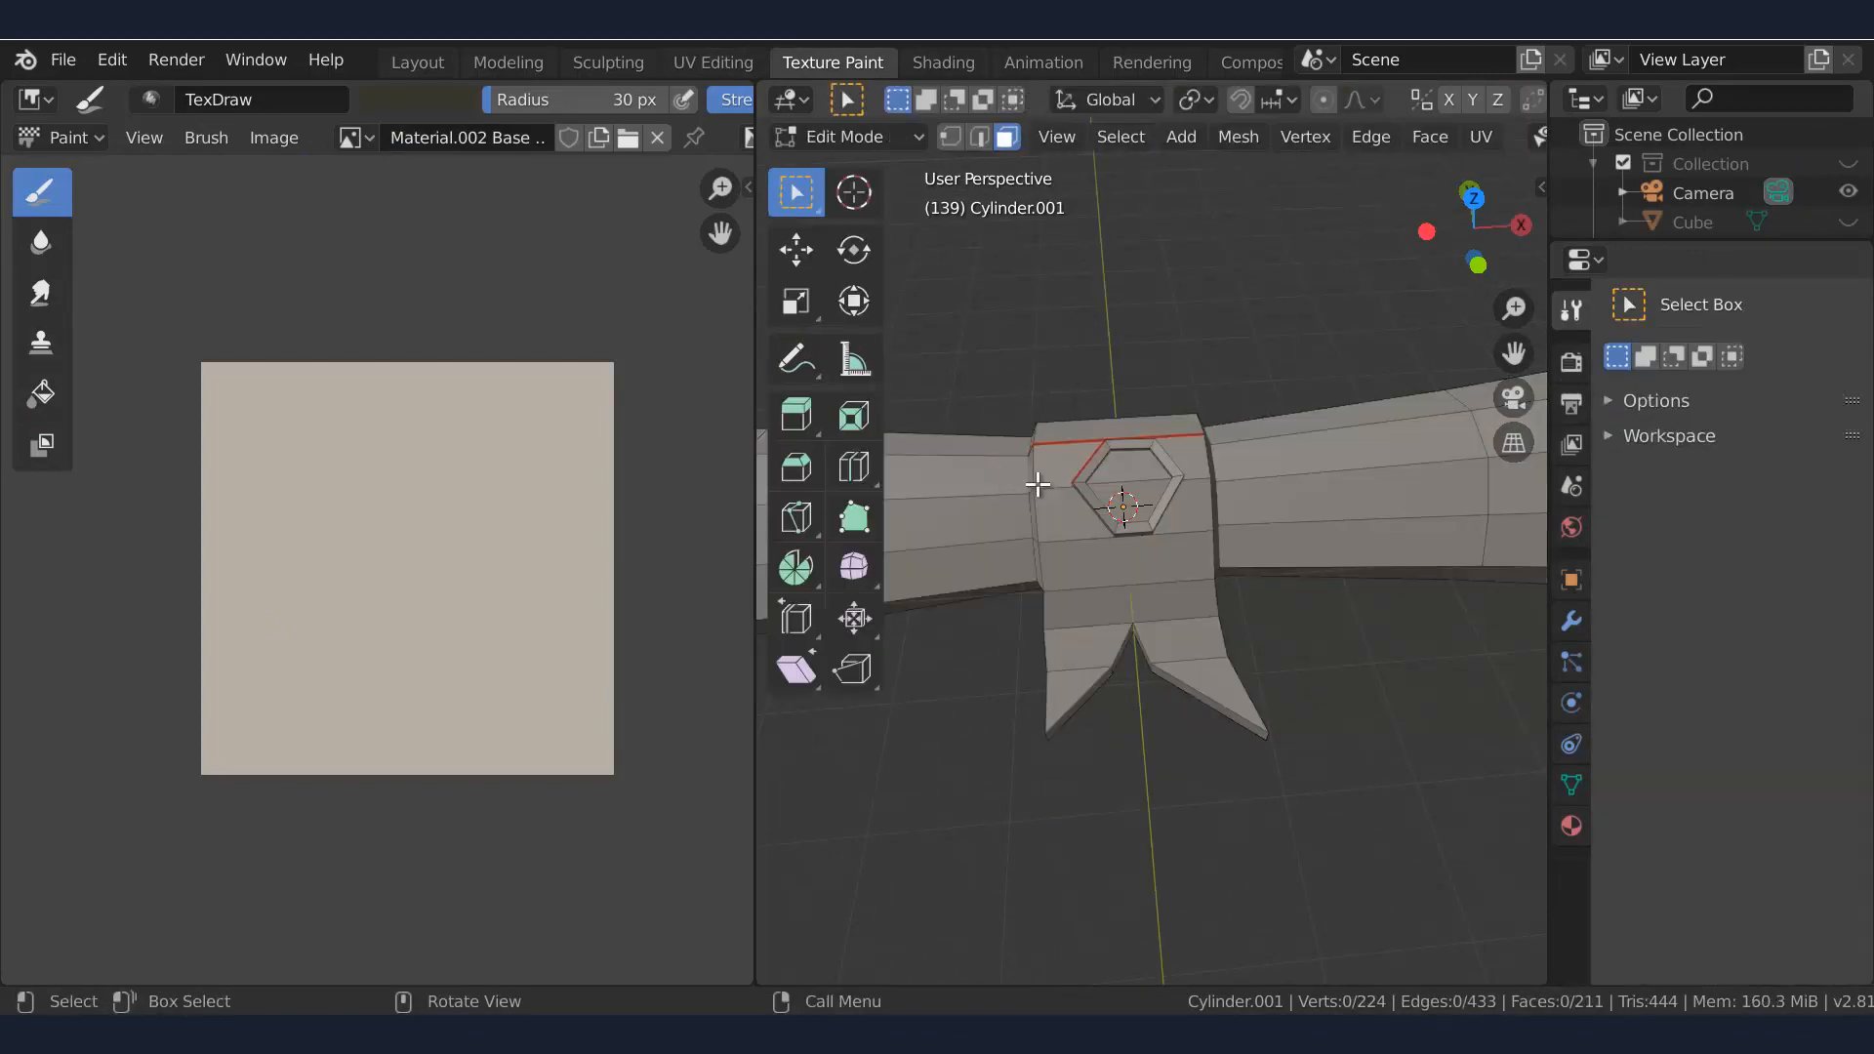
{"action": "middle_click_drag", "start_coordinate": [1038, 485], "coordinate": [1247, 414]}
{"action": "key", "text": "super"}
{"action": "key", "text": "super"}
{"action": "left_click", "coordinate": [1179, 391], "text": "alt"}
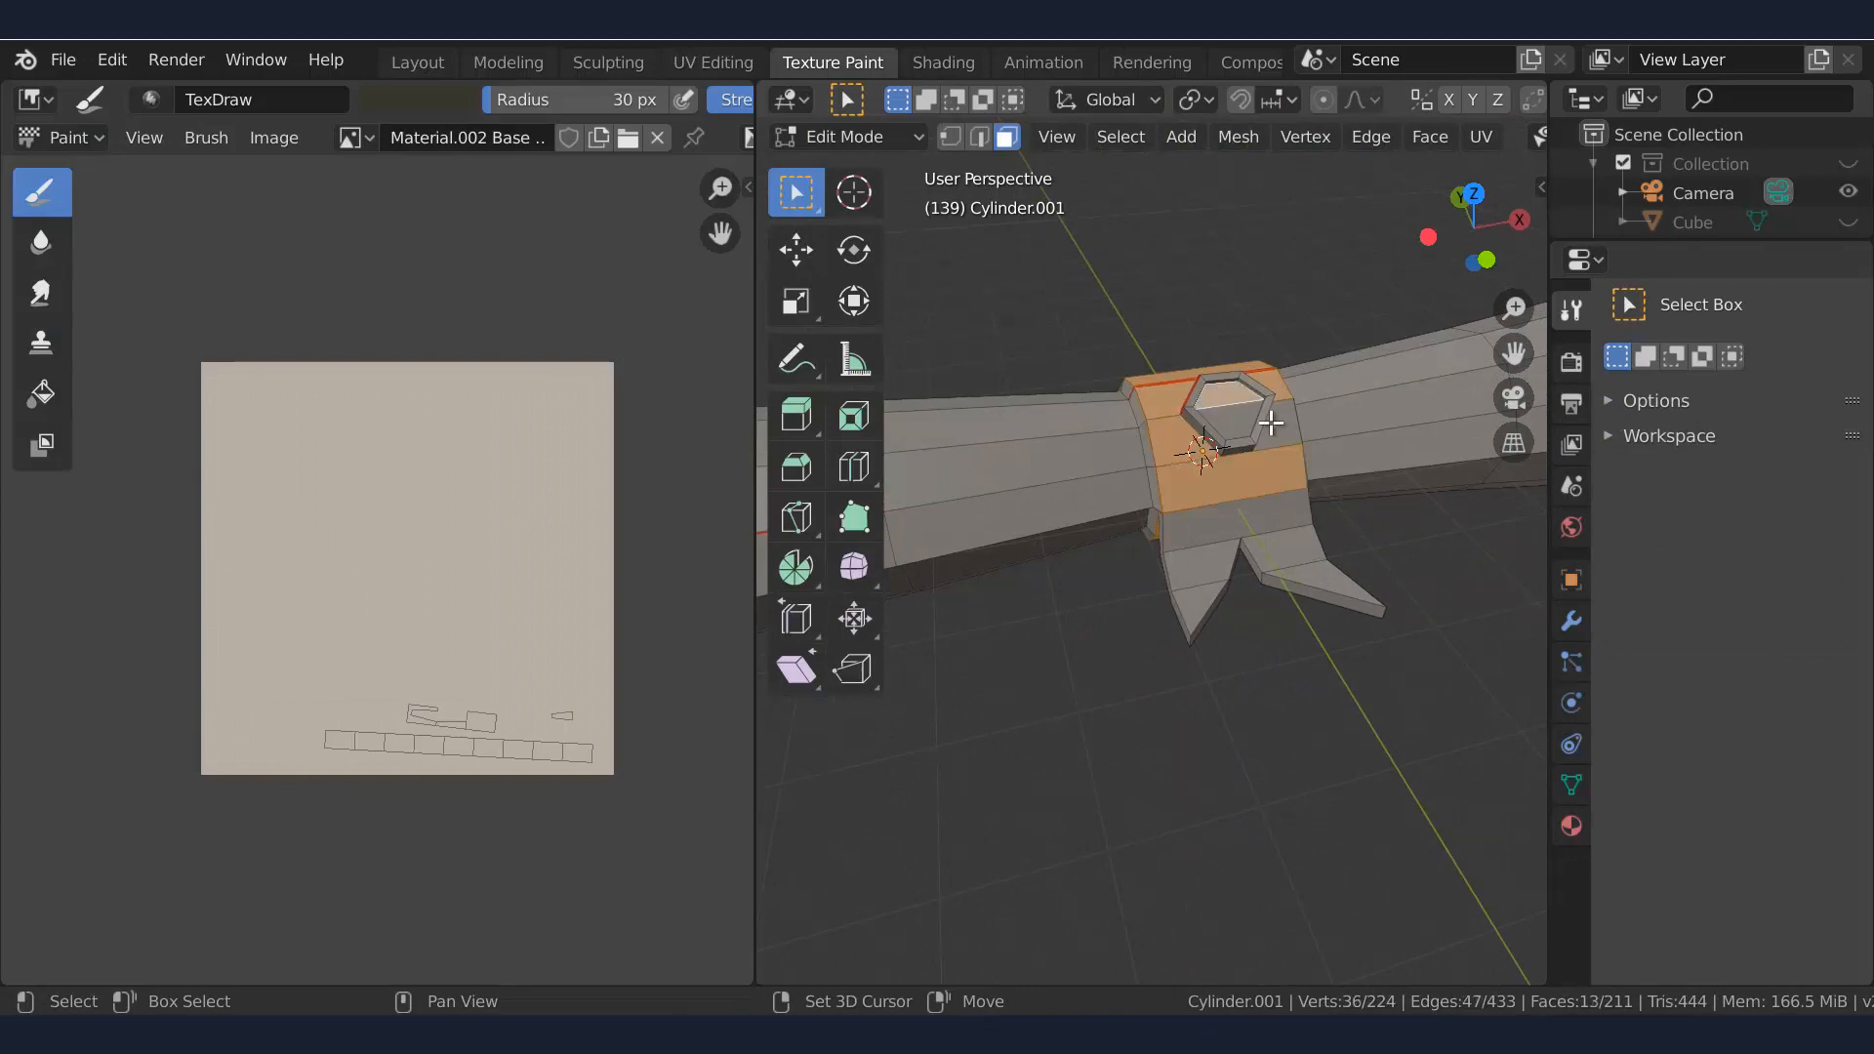
{"action": "left_click", "coordinate": [1223, 592], "text": "shift"}
{"action": "mouse_move", "coordinate": [1224, 592]}
{"action": "middle_mouse_down"}
{"action": "mouse_move", "coordinate": [1247, 326]}
{"action": "mouse_move", "coordinate": [1204, 543]}
{"action": "mouse_move", "coordinate": [1238, 466]}
{"action": "mouse_move", "coordinate": [1055, 280]}
{"action": "middle_mouse_up"}
{"action": "left_click", "coordinate": [1197, 527], "text": "shift"}
{"action": "key", "text": "Tab"}
Choose a red brush colour, add it to the palette and set the brush strength to 1.000
{"action": "scroll", "coordinate": [1593, 797], "scroll_direction": "down", "scroll_amount": 10}
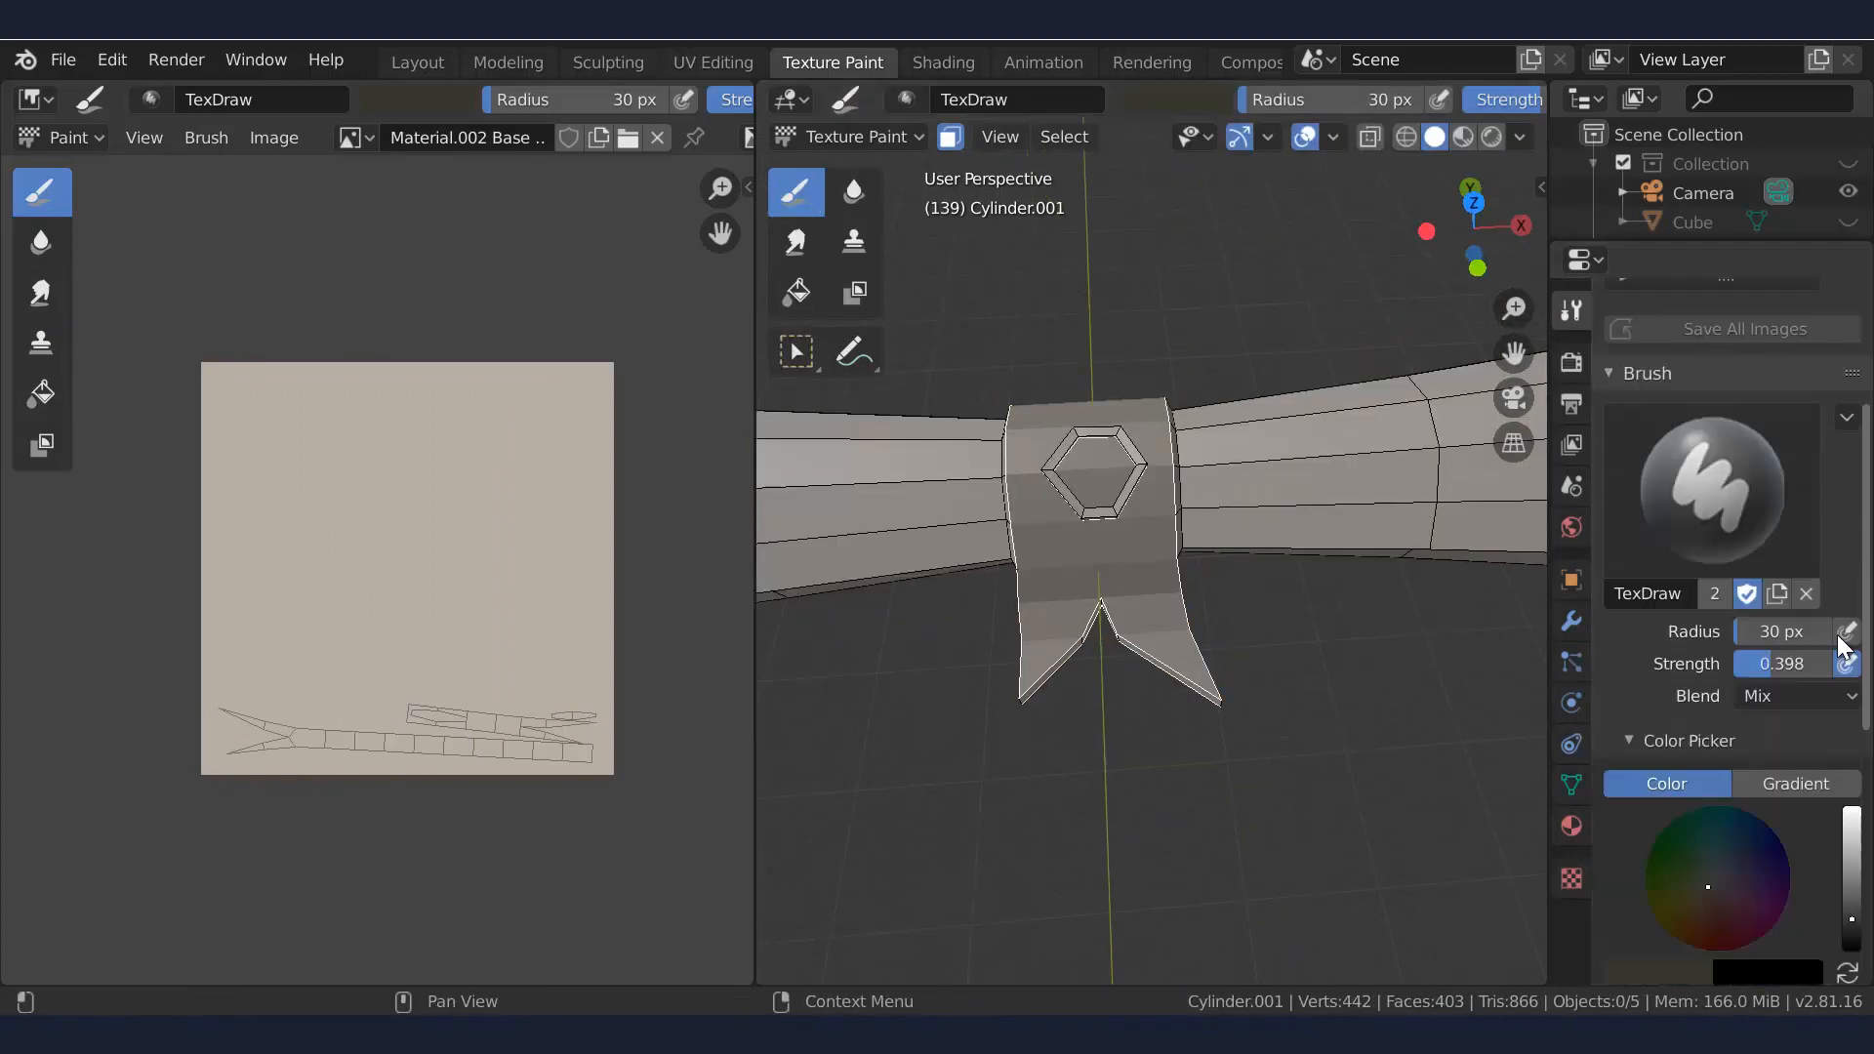
{"action": "left_click", "coordinate": [1860, 488]}
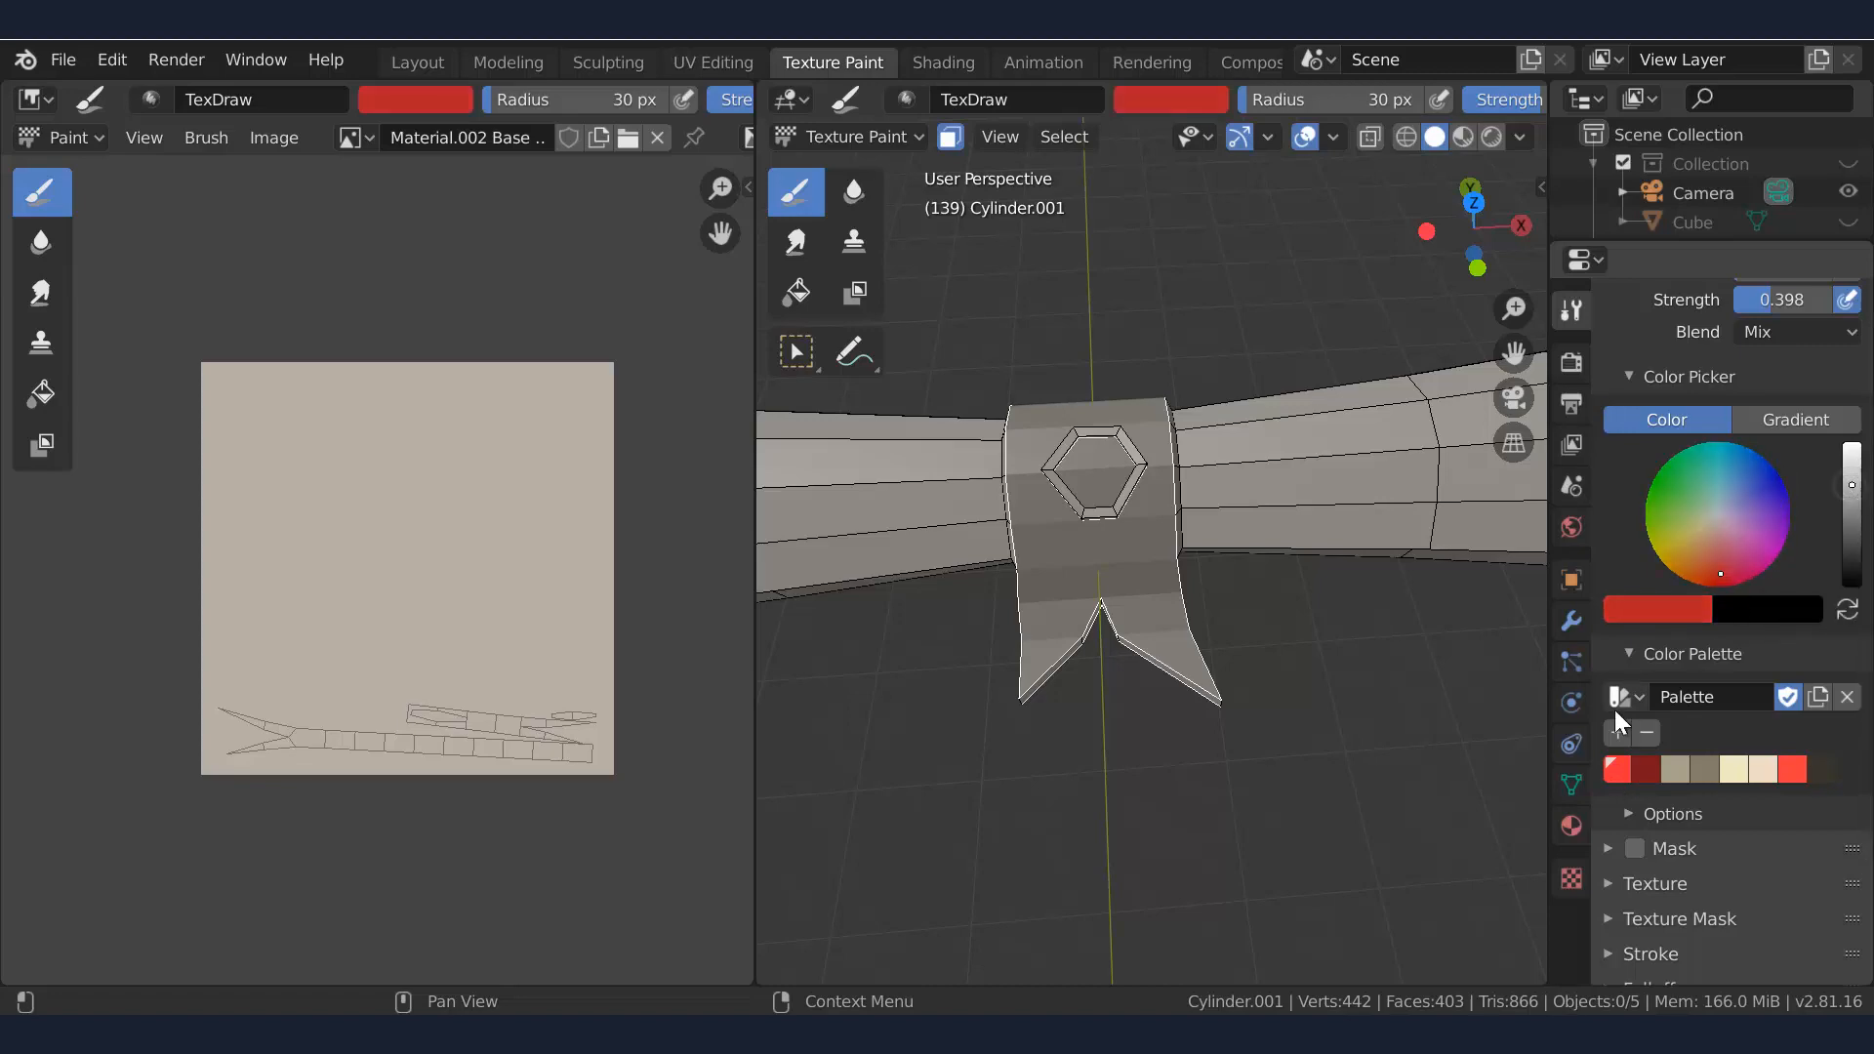
{"action": "left_click", "coordinate": [1617, 733]}
{"action": "left_click_drag", "start_coordinate": [1156, 493], "coordinate": [1053, 607]}
{"action": "left_click_drag", "start_coordinate": [1778, 300], "coordinate": [1855, 300]}
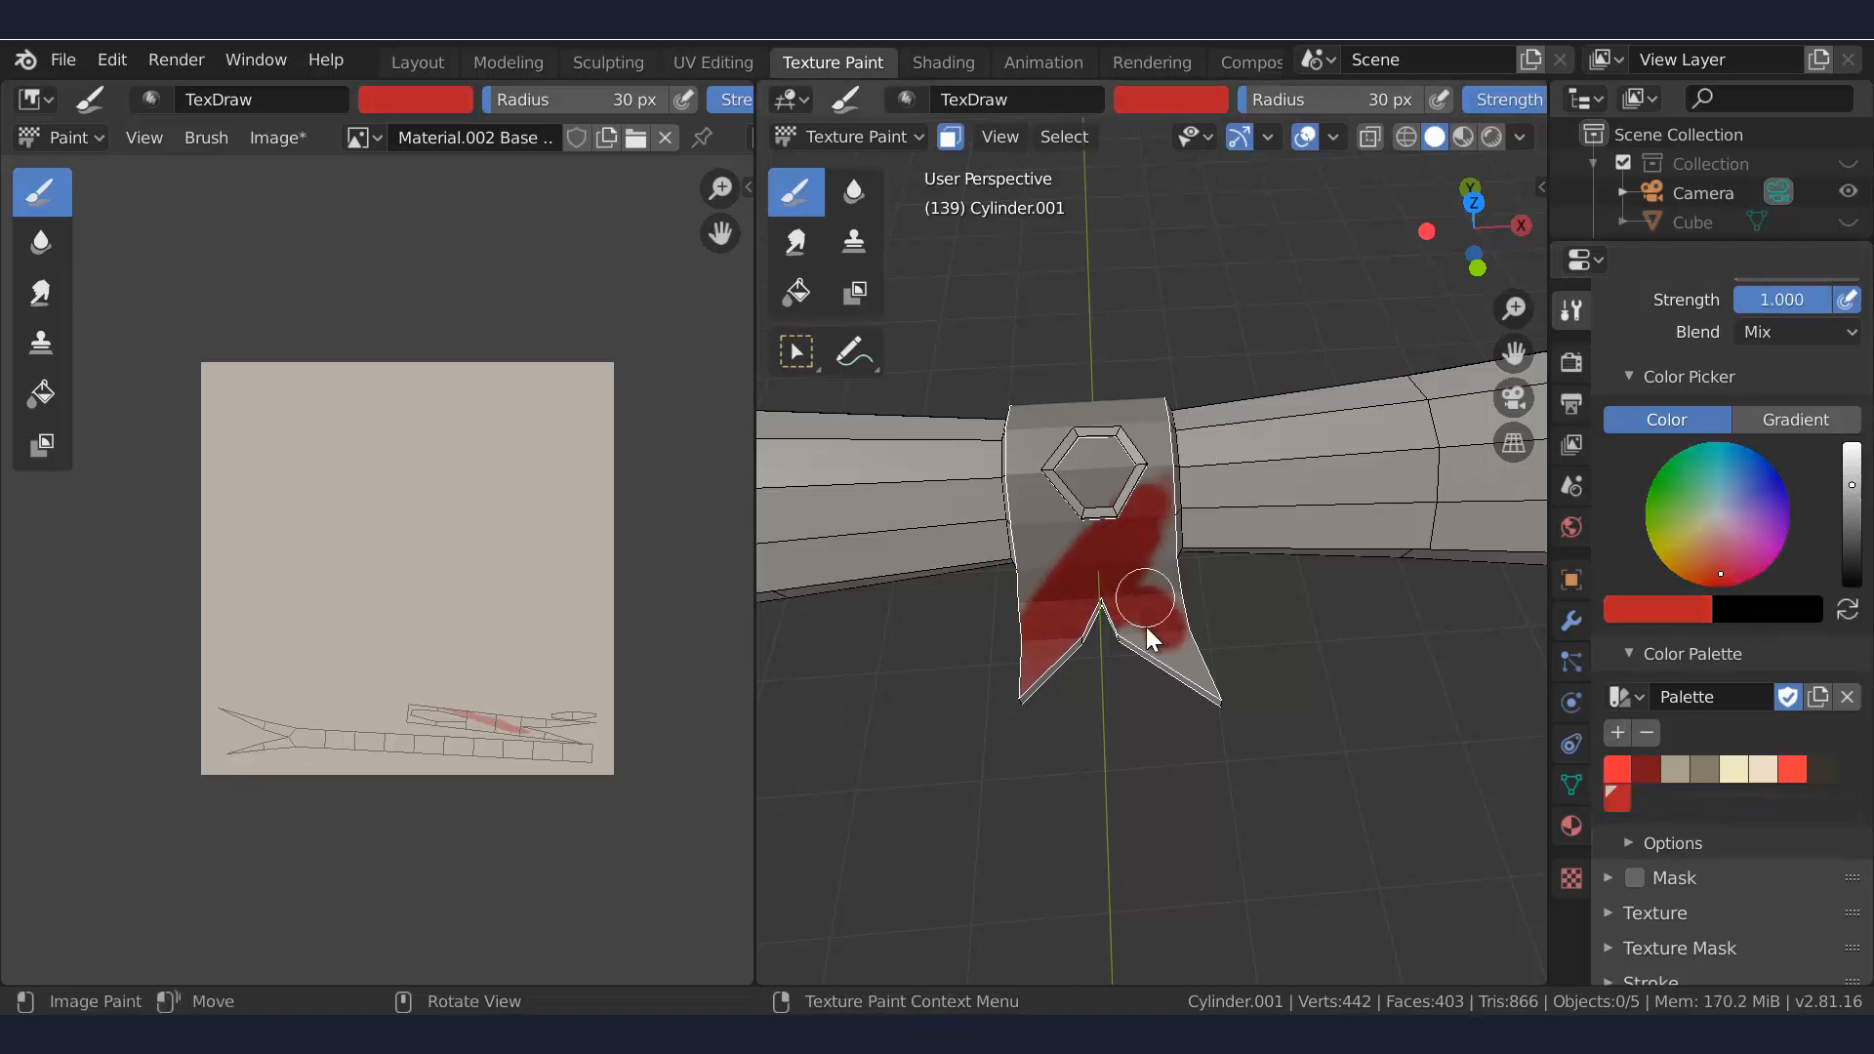
Paint all outer faces of the ribbon red, enlarging the brush radius to 60 px
{"action": "left_click_drag", "start_coordinate": [1064, 484], "coordinate": [1084, 467]}
{"action": "mouse_move", "coordinate": [1083, 466]}
{"action": "middle_mouse_down"}
{"action": "mouse_move", "coordinate": [1181, 523]}
{"action": "mouse_move", "coordinate": [1018, 624]}
{"action": "middle_mouse_up"}
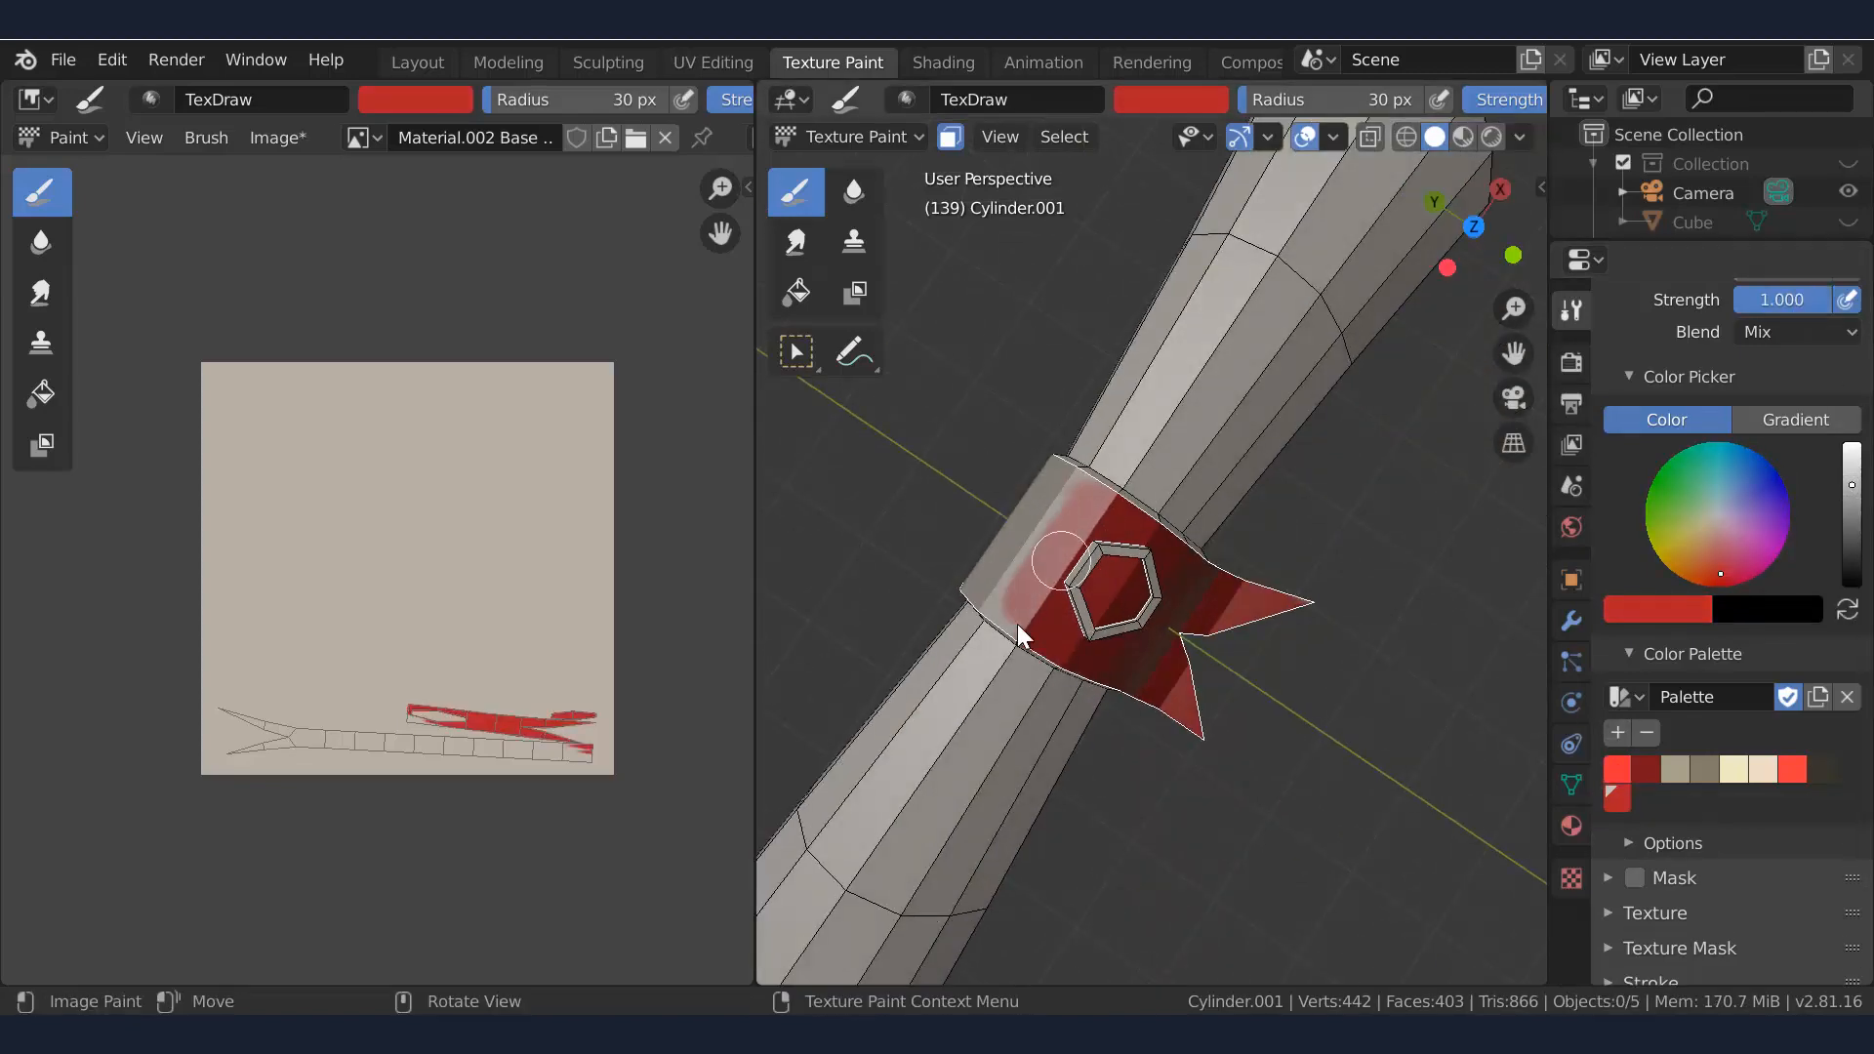
{"action": "mouse_move", "coordinate": [1034, 546]}
{"action": "middle_mouse_down"}
{"action": "mouse_move", "coordinate": [1139, 526]}
{"action": "mouse_move", "coordinate": [1263, 580]}
{"action": "mouse_move", "coordinate": [1187, 519]}
{"action": "mouse_move", "coordinate": [1209, 558]}
{"action": "middle_mouse_up"}
{"action": "key", "text": "f"}
{"action": "left_click_drag", "start_coordinate": [1204, 629], "coordinate": [1220, 615]}
{"action": "mouse_move", "coordinate": [1220, 615]}
{"action": "middle_mouse_down"}
{"action": "mouse_move", "coordinate": [1292, 371]}
{"action": "mouse_move", "coordinate": [976, 533]}
{"action": "mouse_move", "coordinate": [1248, 601]}
{"action": "middle_mouse_up"}
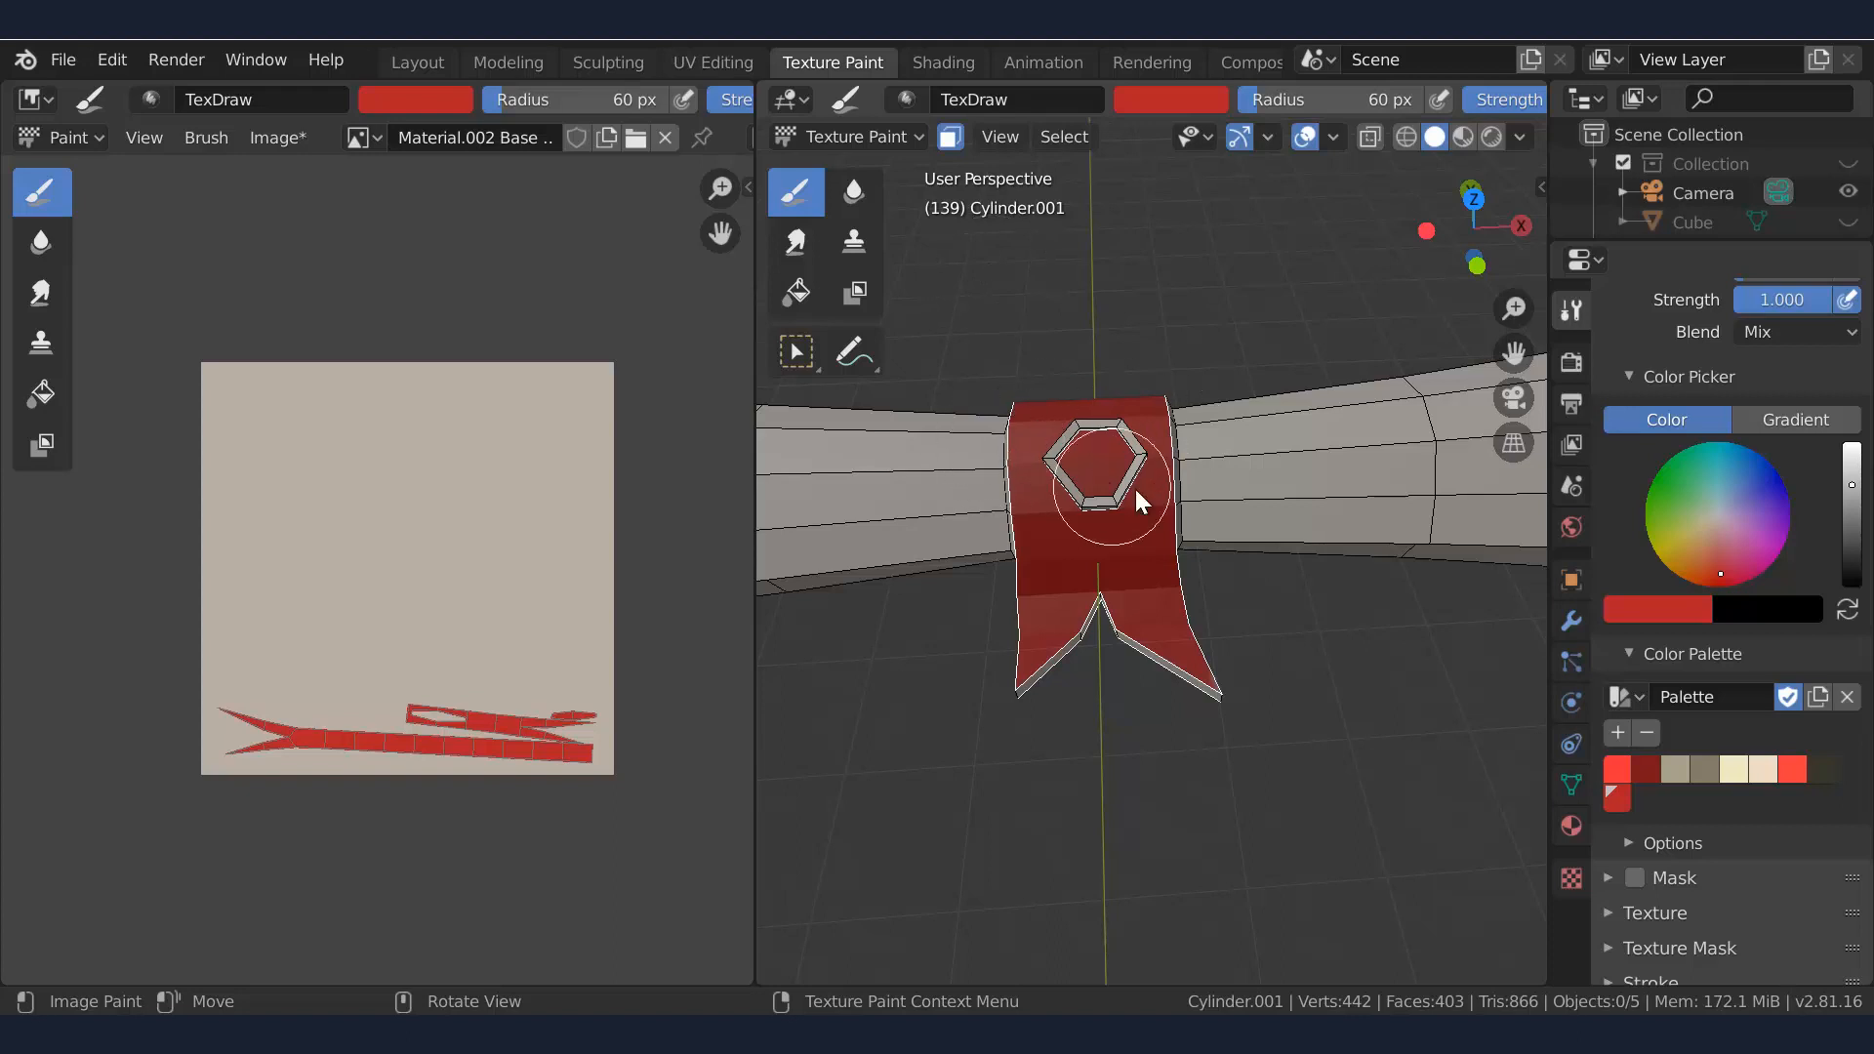
Reduce the brush radius to 28 px and start a new selection with the ribbon's narrow side and tail edge faces
{"action": "key", "text": "f"}
{"action": "left_click", "coordinate": [1140, 332]}
{"action": "key", "text": "Tab"}
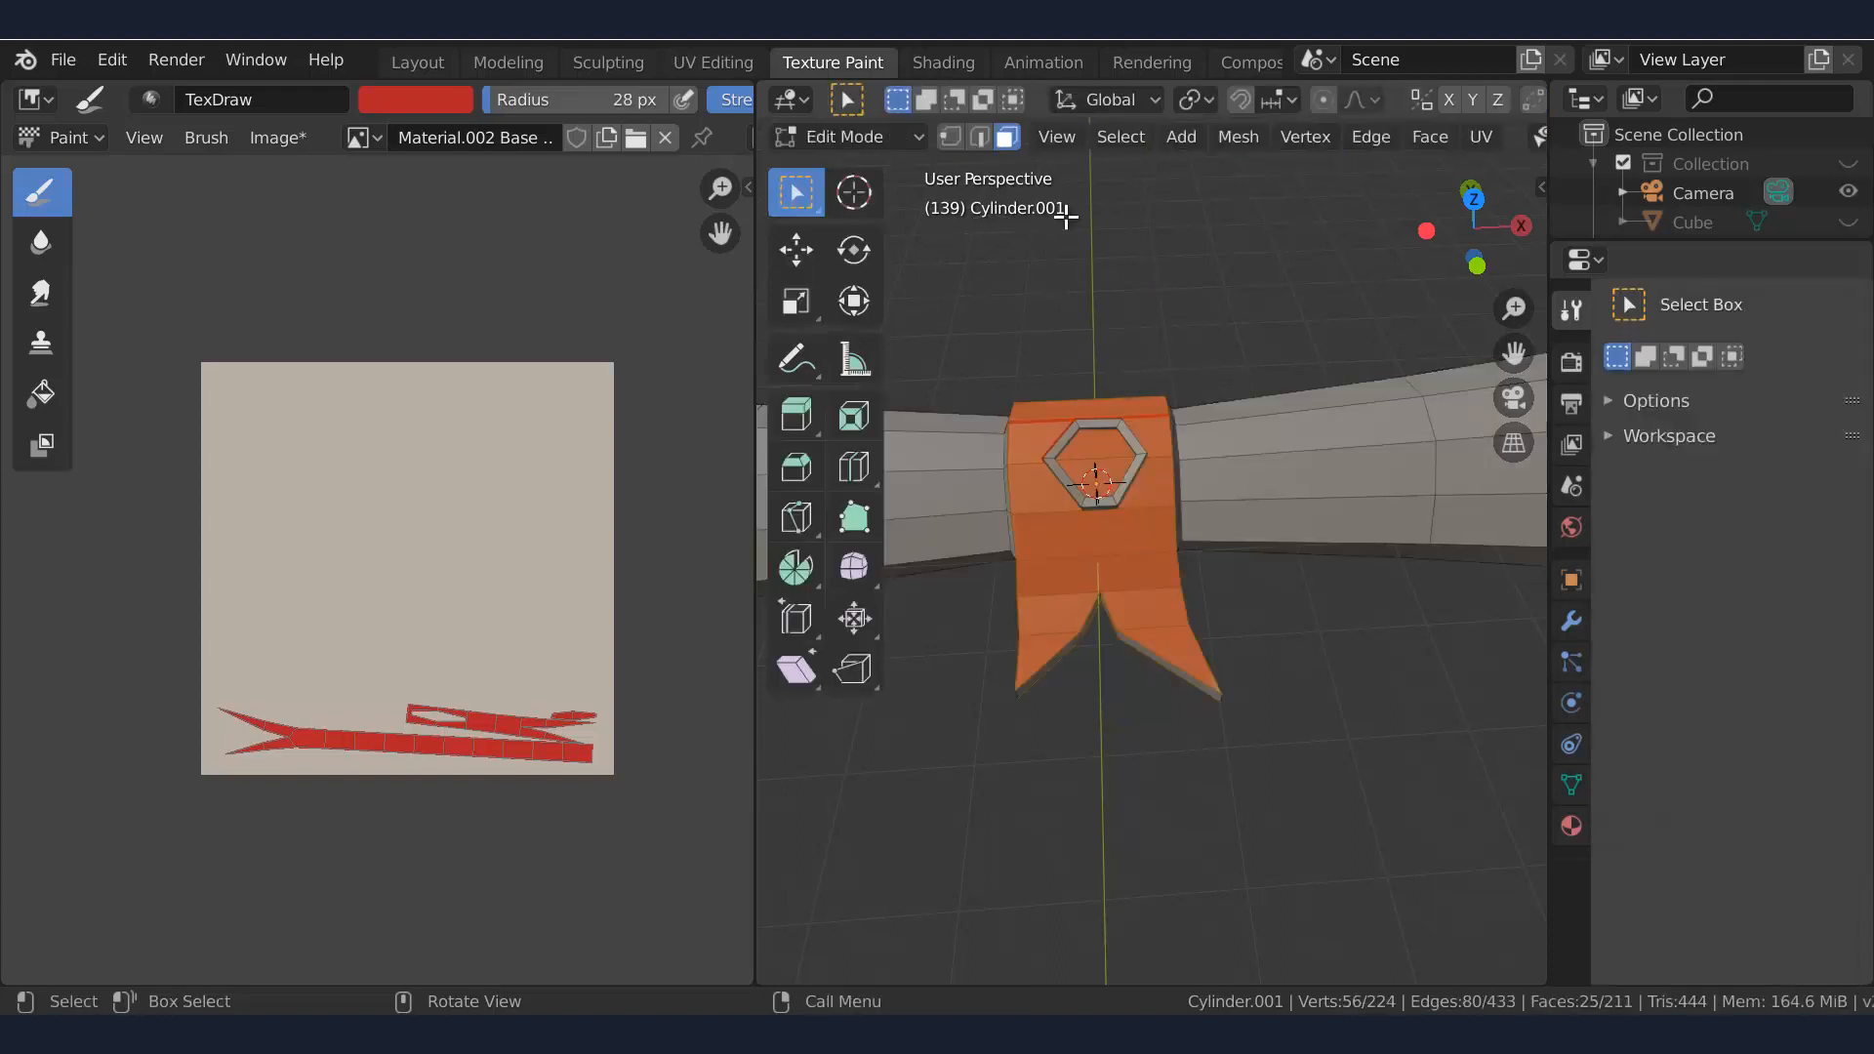
{"action": "middle_click_drag", "start_coordinate": [1141, 332], "coordinate": [1048, 471]}
{"action": "left_click", "coordinate": [1048, 472]}
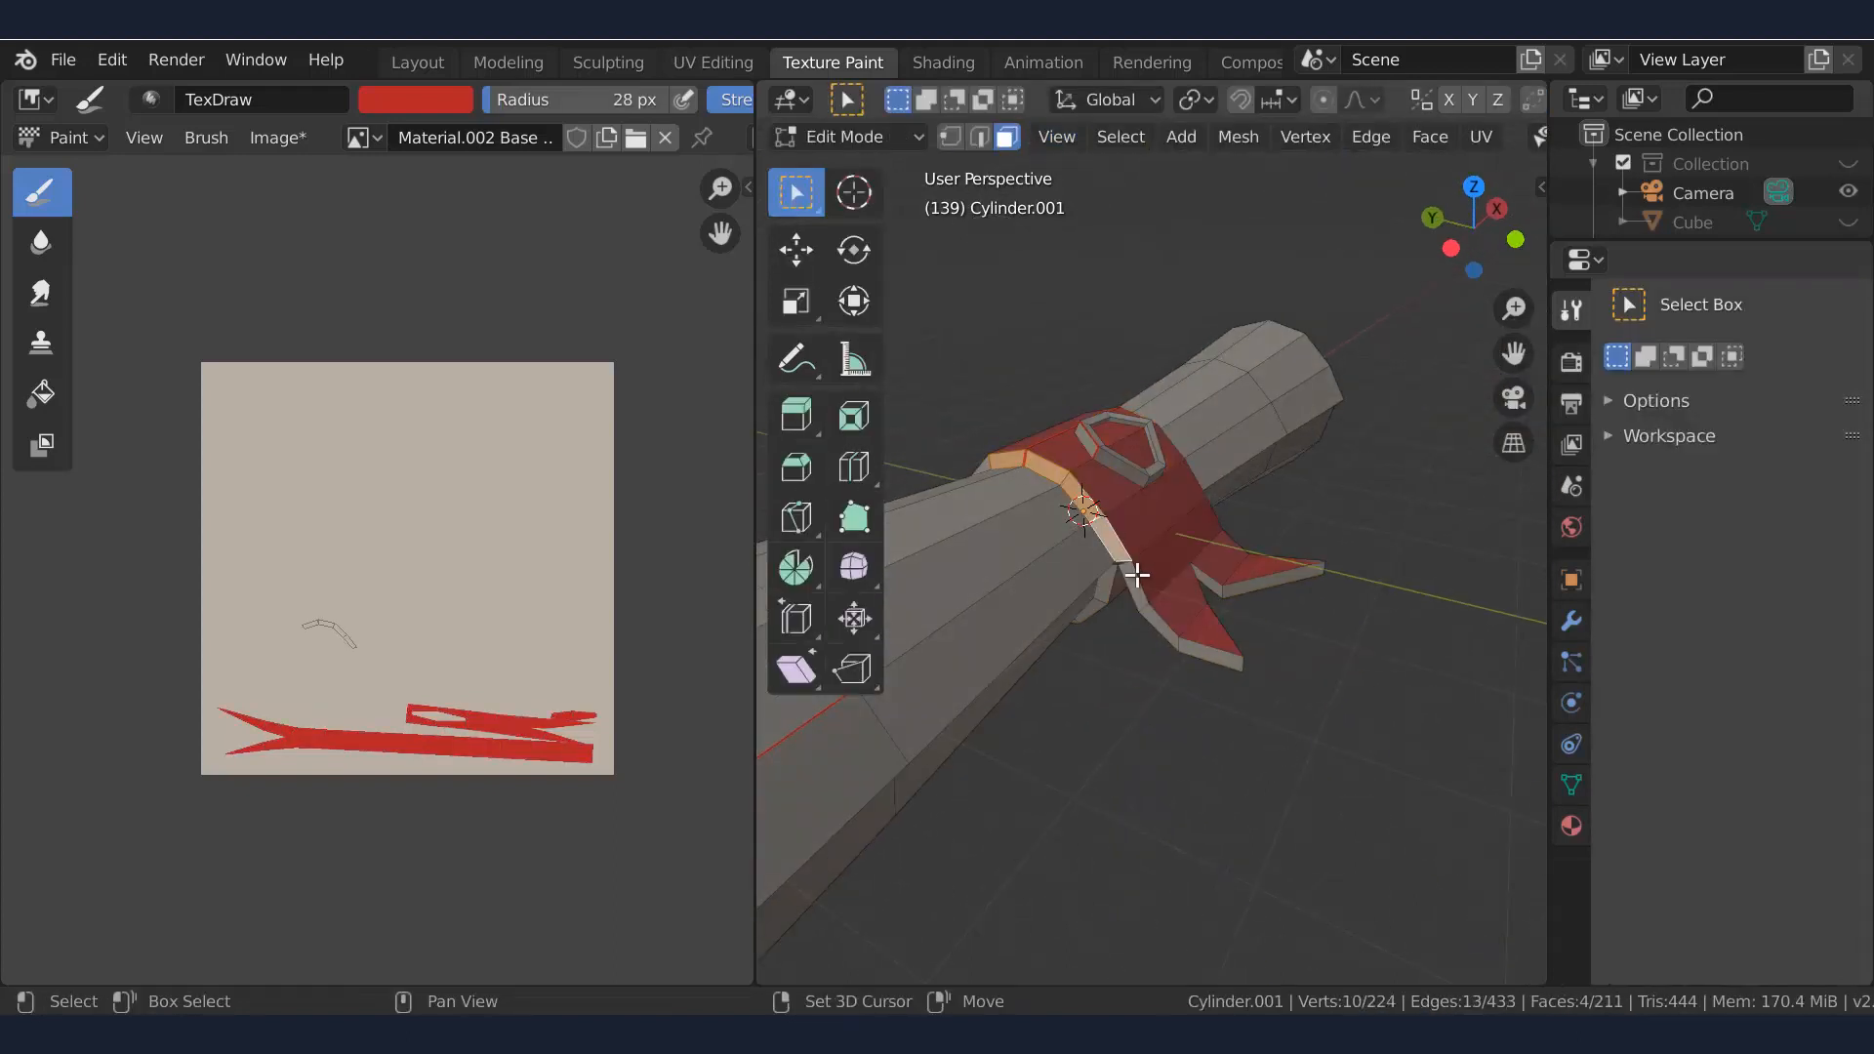
{"action": "left_click", "coordinate": [1157, 627], "text": "shift"}
{"action": "middle_click_drag", "start_coordinate": [1157, 627], "coordinate": [1155, 481]}
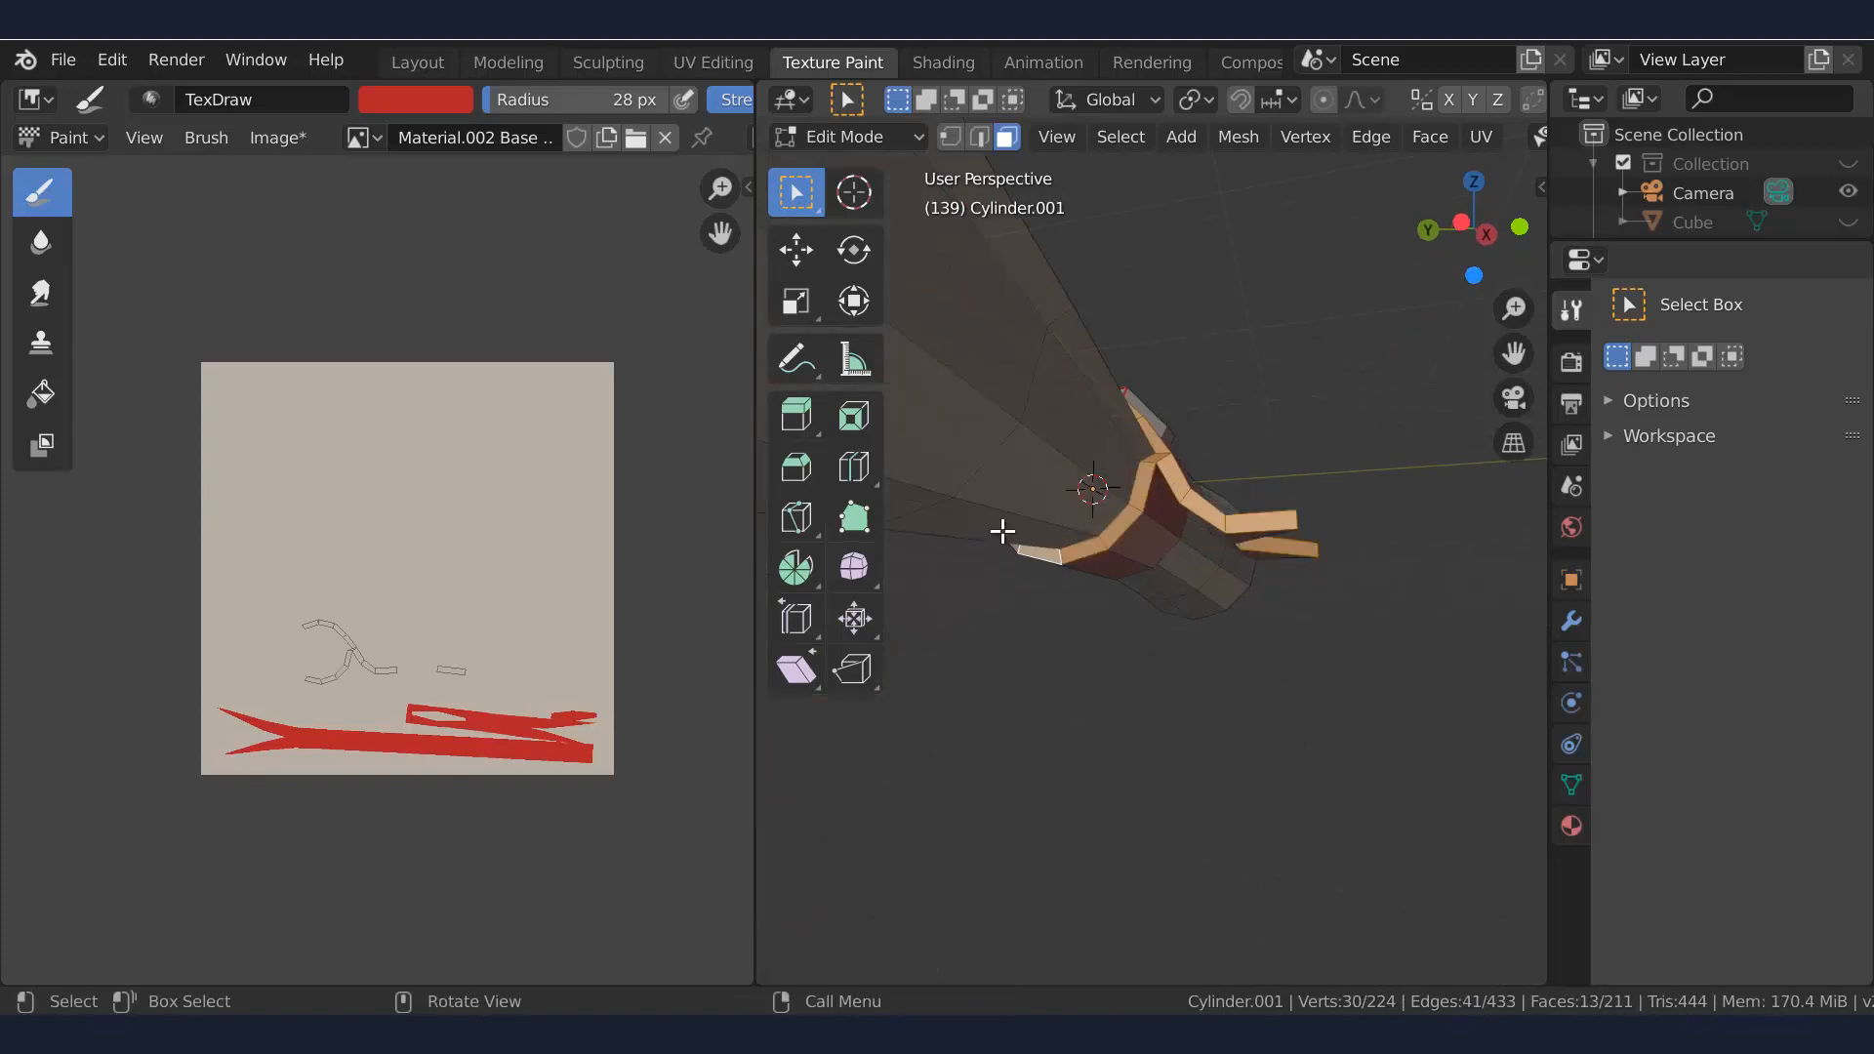
Add the remaining narrow side faces of the band and tails to the selection and return to texture painting
{"action": "middle_click_drag", "start_coordinate": [1003, 531], "coordinate": [1040, 564]}
{"action": "left_click", "coordinate": [1122, 488], "text": "shift"}
{"action": "left_click", "coordinate": [1123, 545], "text": "shift"}
{"action": "left_click", "coordinate": [1124, 545], "text": "shift"}
{"action": "left_click", "coordinate": [1183, 422], "text": "shift"}
{"action": "mouse_move", "coordinate": [1183, 421]}
{"action": "middle_mouse_down"}
{"action": "mouse_move", "coordinate": [1192, 485]}
{"action": "mouse_move", "coordinate": [1256, 502]}
{"action": "mouse_move", "coordinate": [1178, 569]}
{"action": "mouse_move", "coordinate": [1192, 469]}
{"action": "mouse_move", "coordinate": [1267, 444]}
{"action": "mouse_move", "coordinate": [1152, 546]}
{"action": "mouse_move", "coordinate": [1243, 460]}
{"action": "mouse_move", "coordinate": [1191, 459]}
{"action": "mouse_move", "coordinate": [1230, 449]}
{"action": "middle_mouse_up"}
{"action": "left_click", "coordinate": [1255, 502], "text": "shift"}
{"action": "left_click", "coordinate": [1152, 547], "text": "shift"}
{"action": "key", "text": "u"}
{"action": "left_click", "coordinate": [1156, 466]}
{"action": "key", "text": "Tab"}
Darken the brush colour to a deep red and add it to the palette
{"action": "scroll", "coordinate": [1737, 684], "scroll_direction": "down", "scroll_amount": 12}
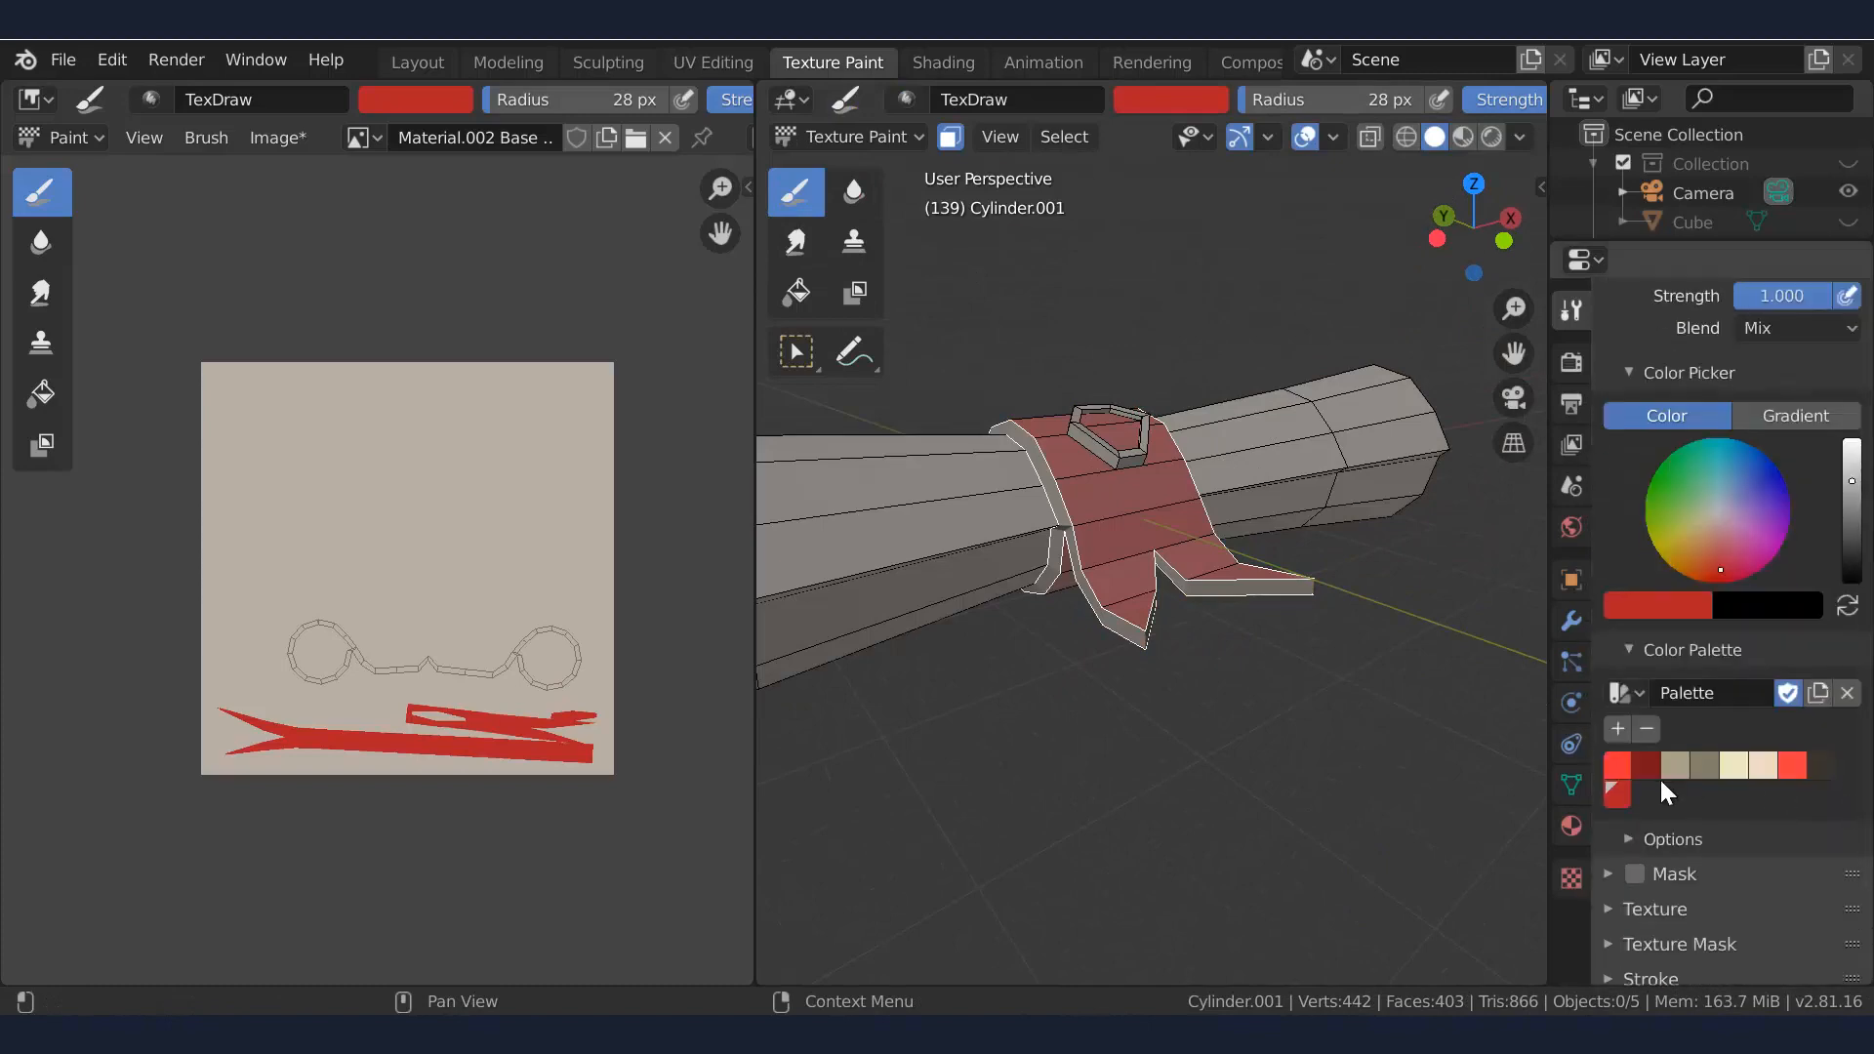
{"action": "left_click_drag", "start_coordinate": [1858, 521], "coordinate": [1855, 547]}
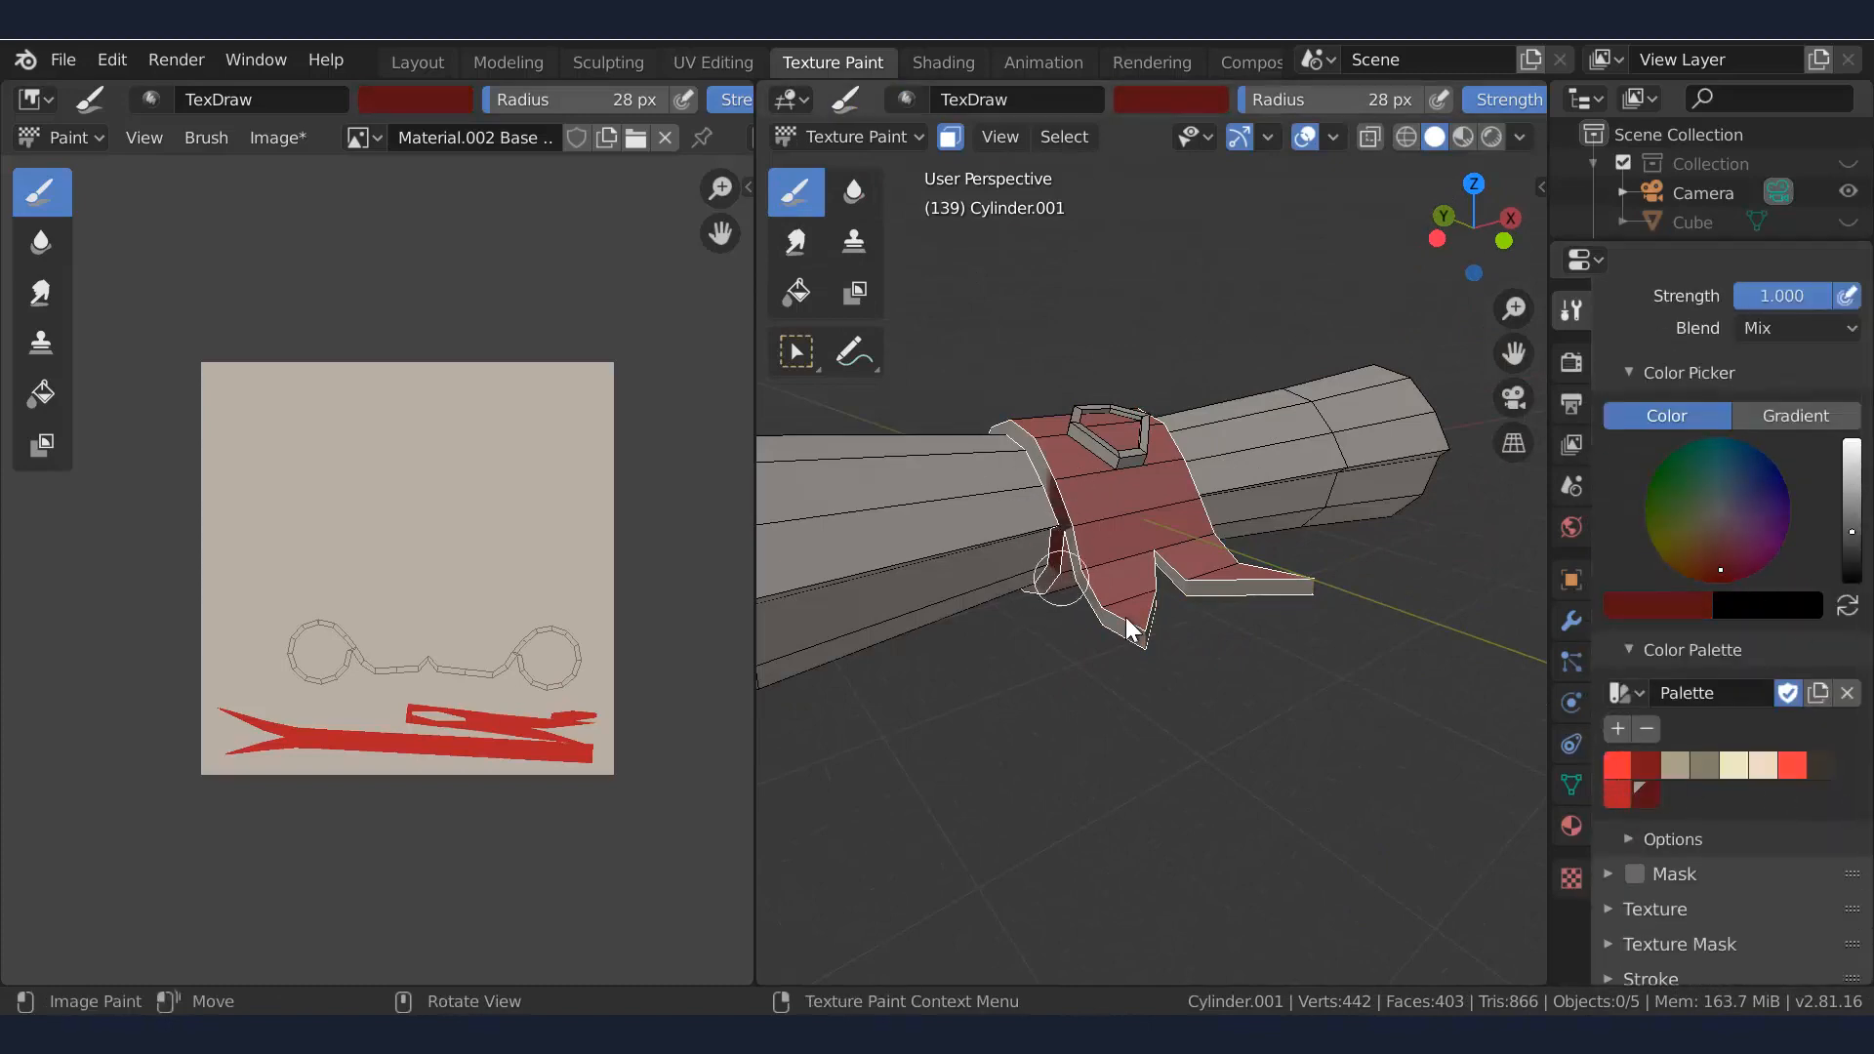
{"action": "middle_click_drag", "start_coordinate": [1127, 618], "coordinate": [1245, 617]}
Paint the ribbon's narrow side faces deep red, enlarging the brush radius to 70 px
{"action": "mouse_move", "coordinate": [1245, 585]}
{"action": "left_mouse_down"}
{"action": "mouse_move", "coordinate": [1275, 598]}
{"action": "mouse_move", "coordinate": [1169, 514]}
{"action": "left_mouse_up"}
{"action": "key", "text": "f"}
{"action": "left_click", "coordinate": [1308, 591]}
{"action": "left_click_drag", "start_coordinate": [1284, 564], "coordinate": [1324, 546]}
{"action": "mouse_move", "coordinate": [1325, 547]}
{"action": "middle_mouse_down"}
{"action": "mouse_move", "coordinate": [1165, 574]}
{"action": "mouse_move", "coordinate": [927, 569]}
{"action": "middle_mouse_up"}
{"action": "mouse_move", "coordinate": [1198, 447]}
{"action": "middle_mouse_down"}
{"action": "mouse_move", "coordinate": [1221, 494]}
{"action": "mouse_move", "coordinate": [1152, 545]}
{"action": "mouse_move", "coordinate": [1142, 498]}
{"action": "mouse_move", "coordinate": [1087, 524]}
{"action": "mouse_move", "coordinate": [1051, 495]}
{"action": "mouse_move", "coordinate": [1046, 635]}
{"action": "mouse_move", "coordinate": [1164, 516]}
{"action": "mouse_move", "coordinate": [1089, 449]}
{"action": "mouse_move", "coordinate": [1158, 469]}
{"action": "mouse_move", "coordinate": [1122, 469]}
{"action": "mouse_move", "coordinate": [1561, 403]}
{"action": "mouse_move", "coordinate": [1445, 478]}
{"action": "middle_mouse_up"}
Select the hexagonal seal's rim faces and paint them in an orange added to the palette
{"action": "key", "text": "Tab"}
{"action": "left_click", "coordinate": [1188, 474], "text": "shift"}
{"action": "key", "text": "Tab"}
{"action": "scroll", "coordinate": [1631, 625], "scroll_direction": "down", "scroll_amount": 8}
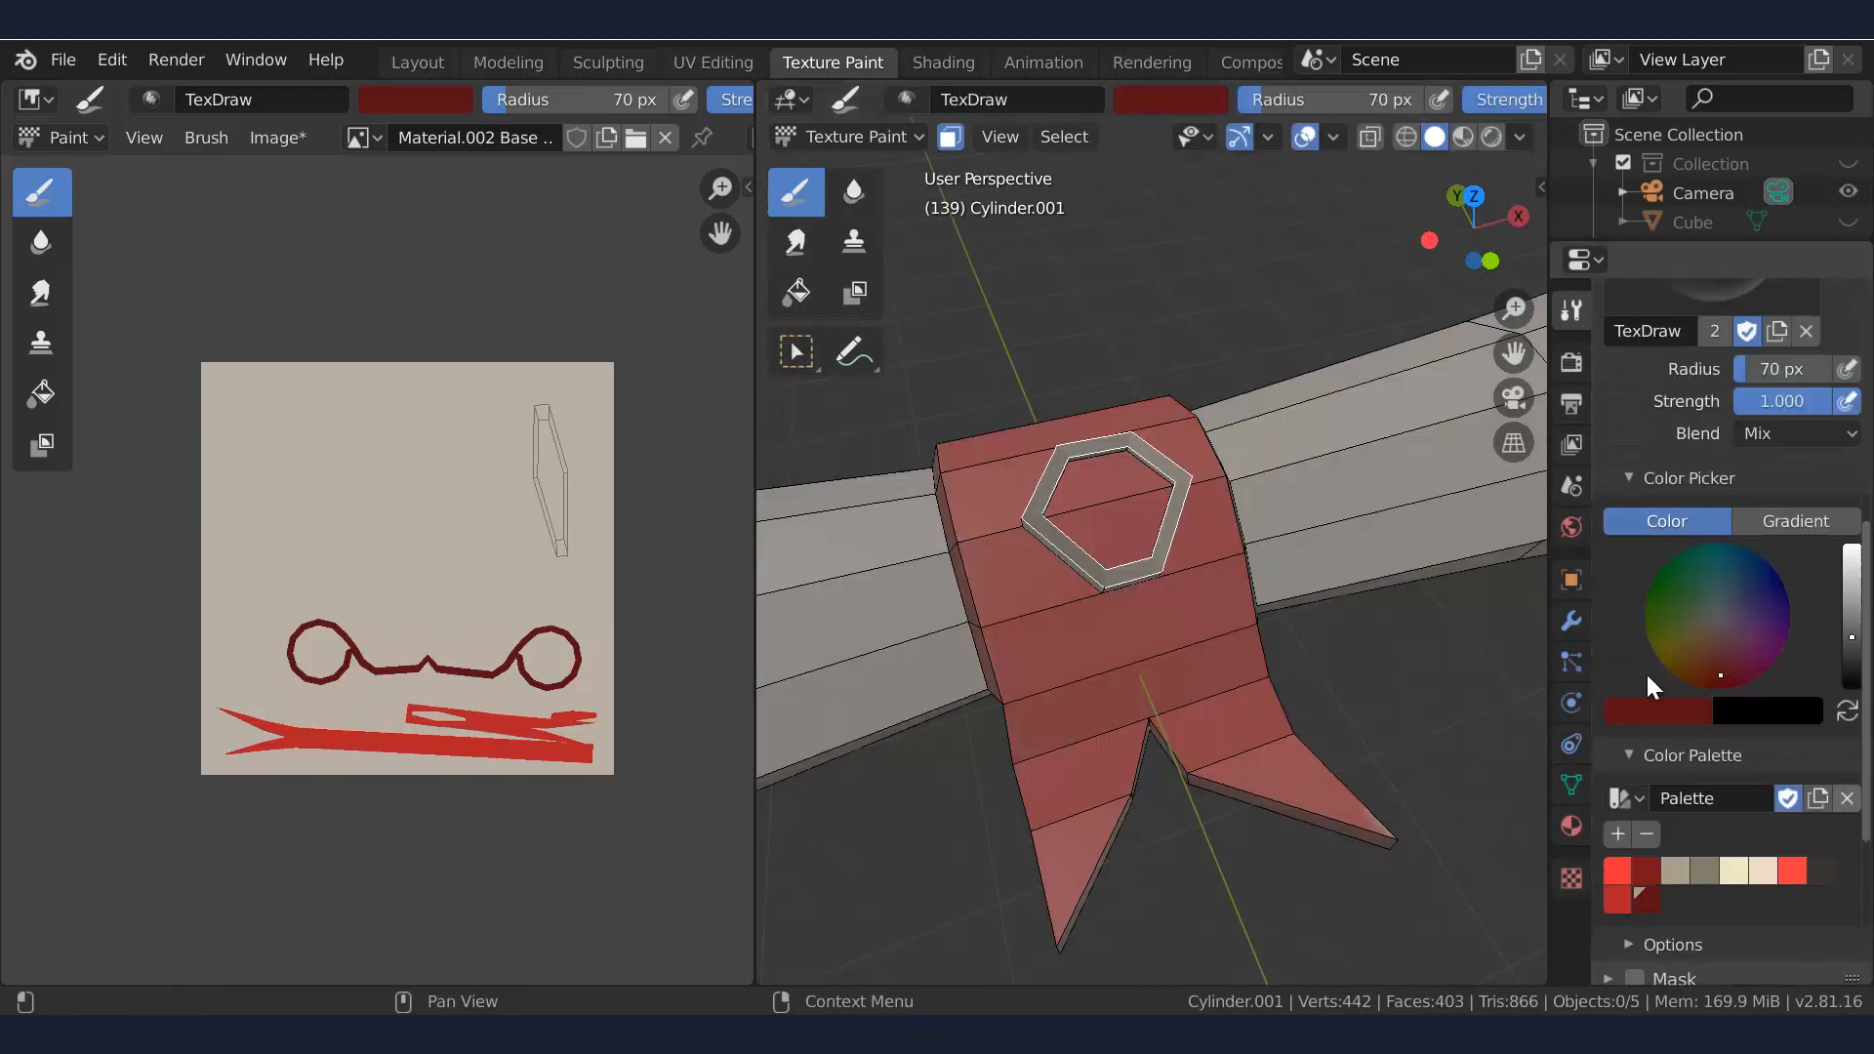
{"action": "mouse_move", "coordinate": [1848, 639]}
{"action": "left_mouse_down"}
{"action": "mouse_move", "coordinate": [1850, 566]}
{"action": "mouse_move", "coordinate": [1850, 615]}
{"action": "mouse_move", "coordinate": [1852, 582]}
{"action": "mouse_move", "coordinate": [1855, 600]}
{"action": "left_mouse_up"}
{"action": "left_click", "coordinate": [1707, 668]}
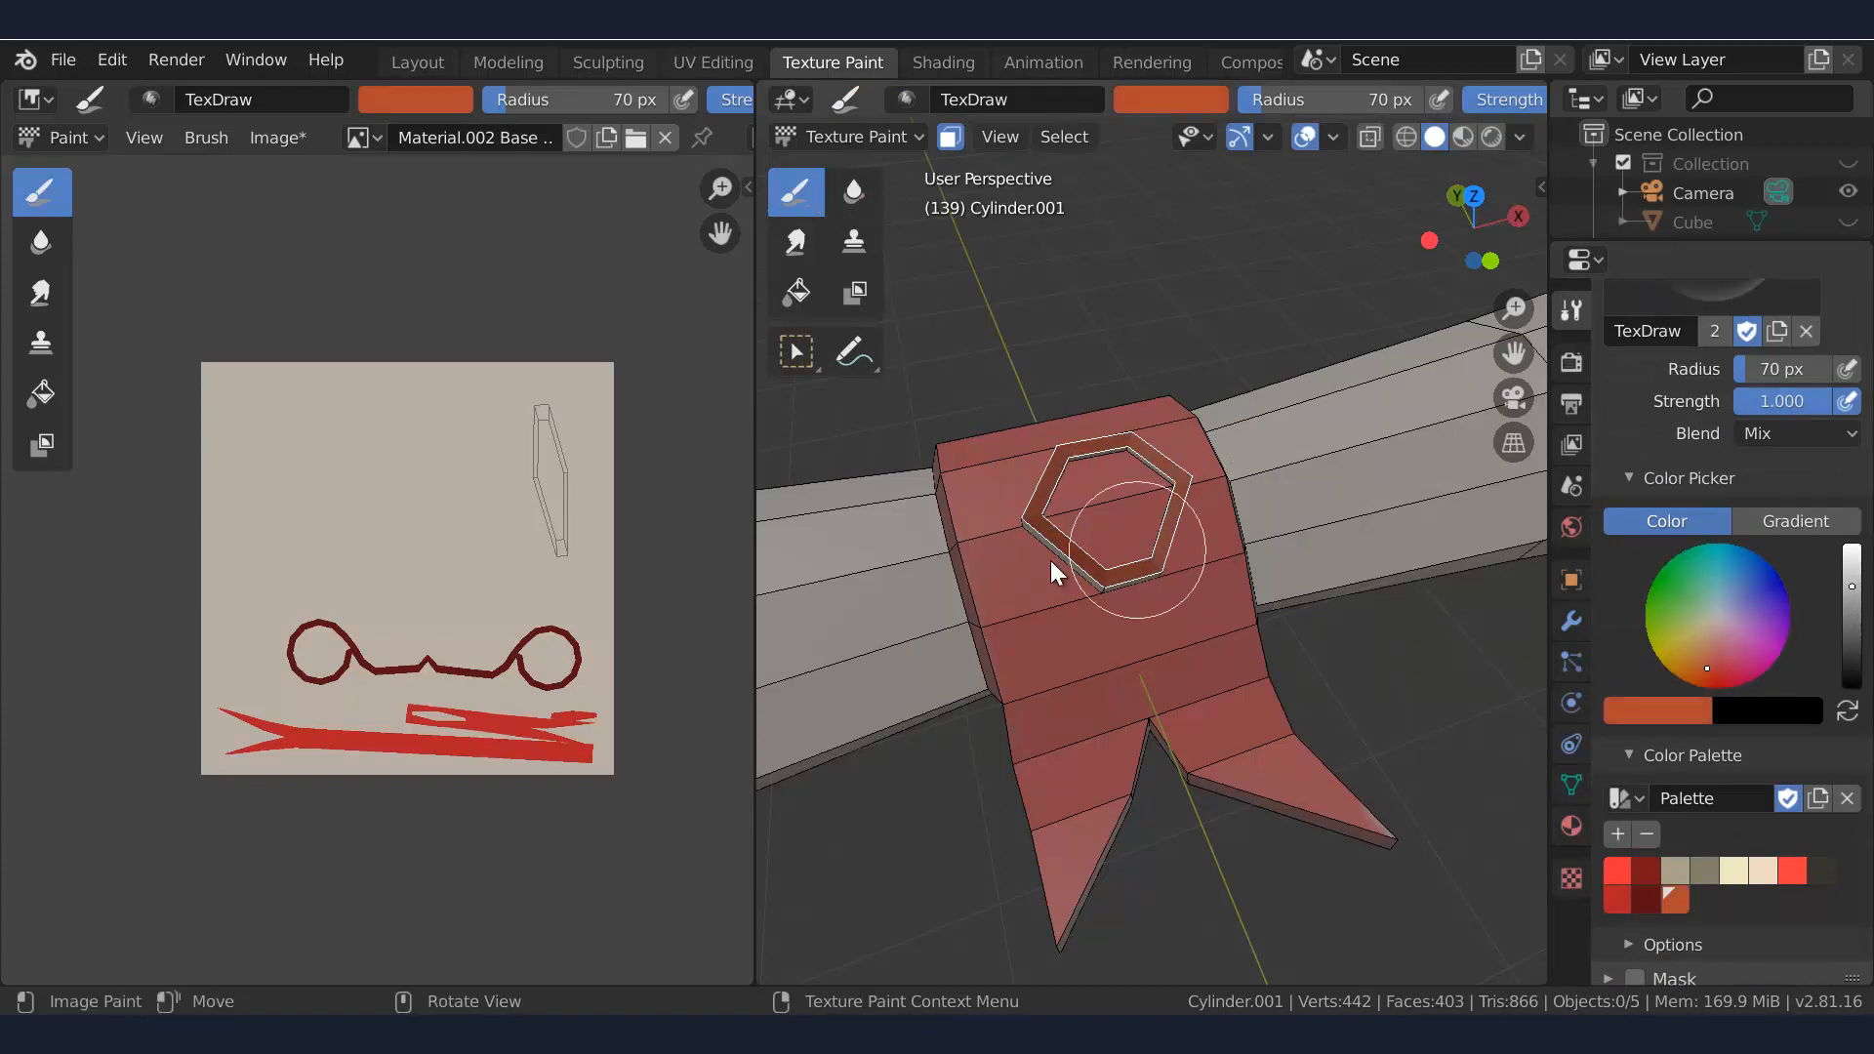
Select the outer side faces around the hexagonal seal
{"action": "key", "text": "Tab"}
{"action": "mouse_move", "coordinate": [1153, 416]}
{"action": "middle_mouse_down"}
{"action": "mouse_move", "coordinate": [1251, 413]}
{"action": "mouse_move", "coordinate": [1232, 439]}
{"action": "mouse_move", "coordinate": [1069, 457]}
{"action": "middle_mouse_up"}
{"action": "left_click", "coordinate": [1182, 445]}
{"action": "left_click", "coordinate": [1103, 439], "text": "shift"}
{"action": "left_click", "coordinate": [1156, 428], "text": "shift"}
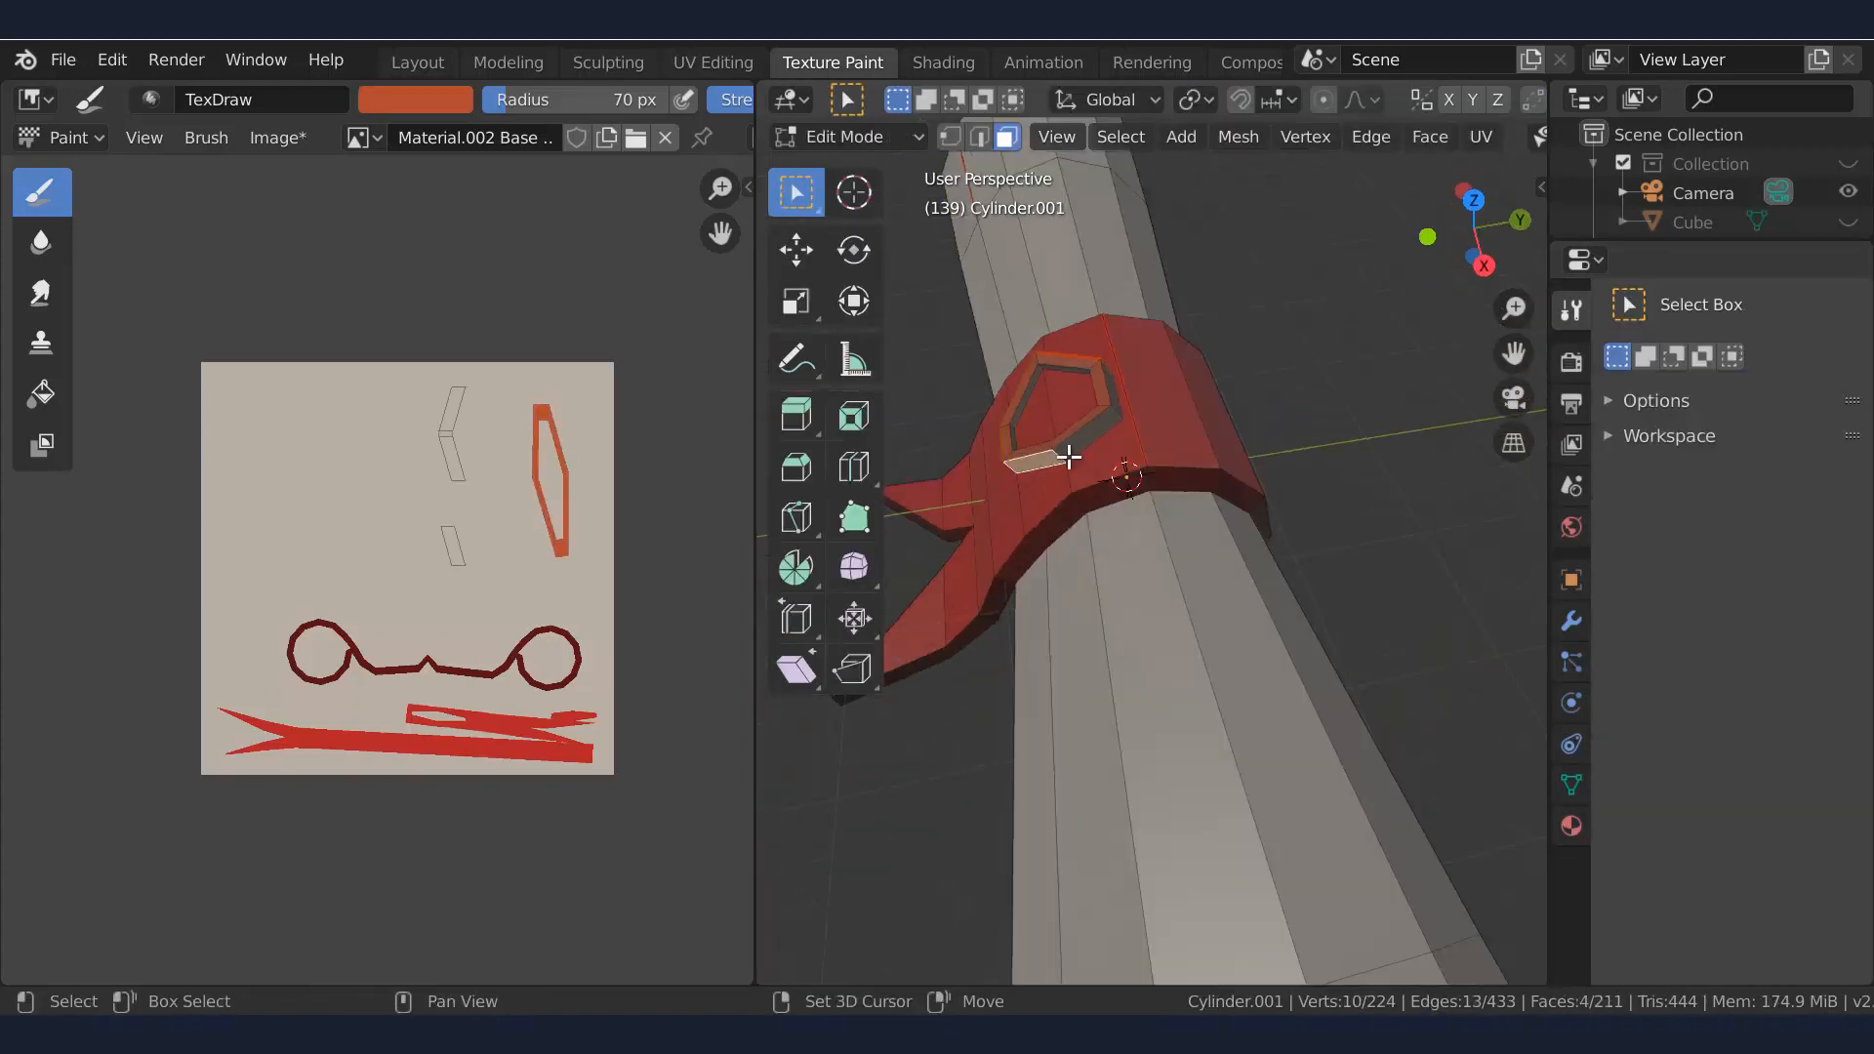
{"action": "left_click", "coordinate": [1080, 447], "text": "shift"}
{"action": "middle_click_drag", "start_coordinate": [1269, 430], "coordinate": [1036, 381]}
{"action": "left_click", "coordinate": [1201, 410], "text": "shift"}
{"action": "left_click", "coordinate": [1084, 408], "text": "shift"}
Add the inner side faces of the hexagonal seal to the selection and return to texture painting
{"action": "left_click", "coordinate": [1122, 401], "text": "shift"}
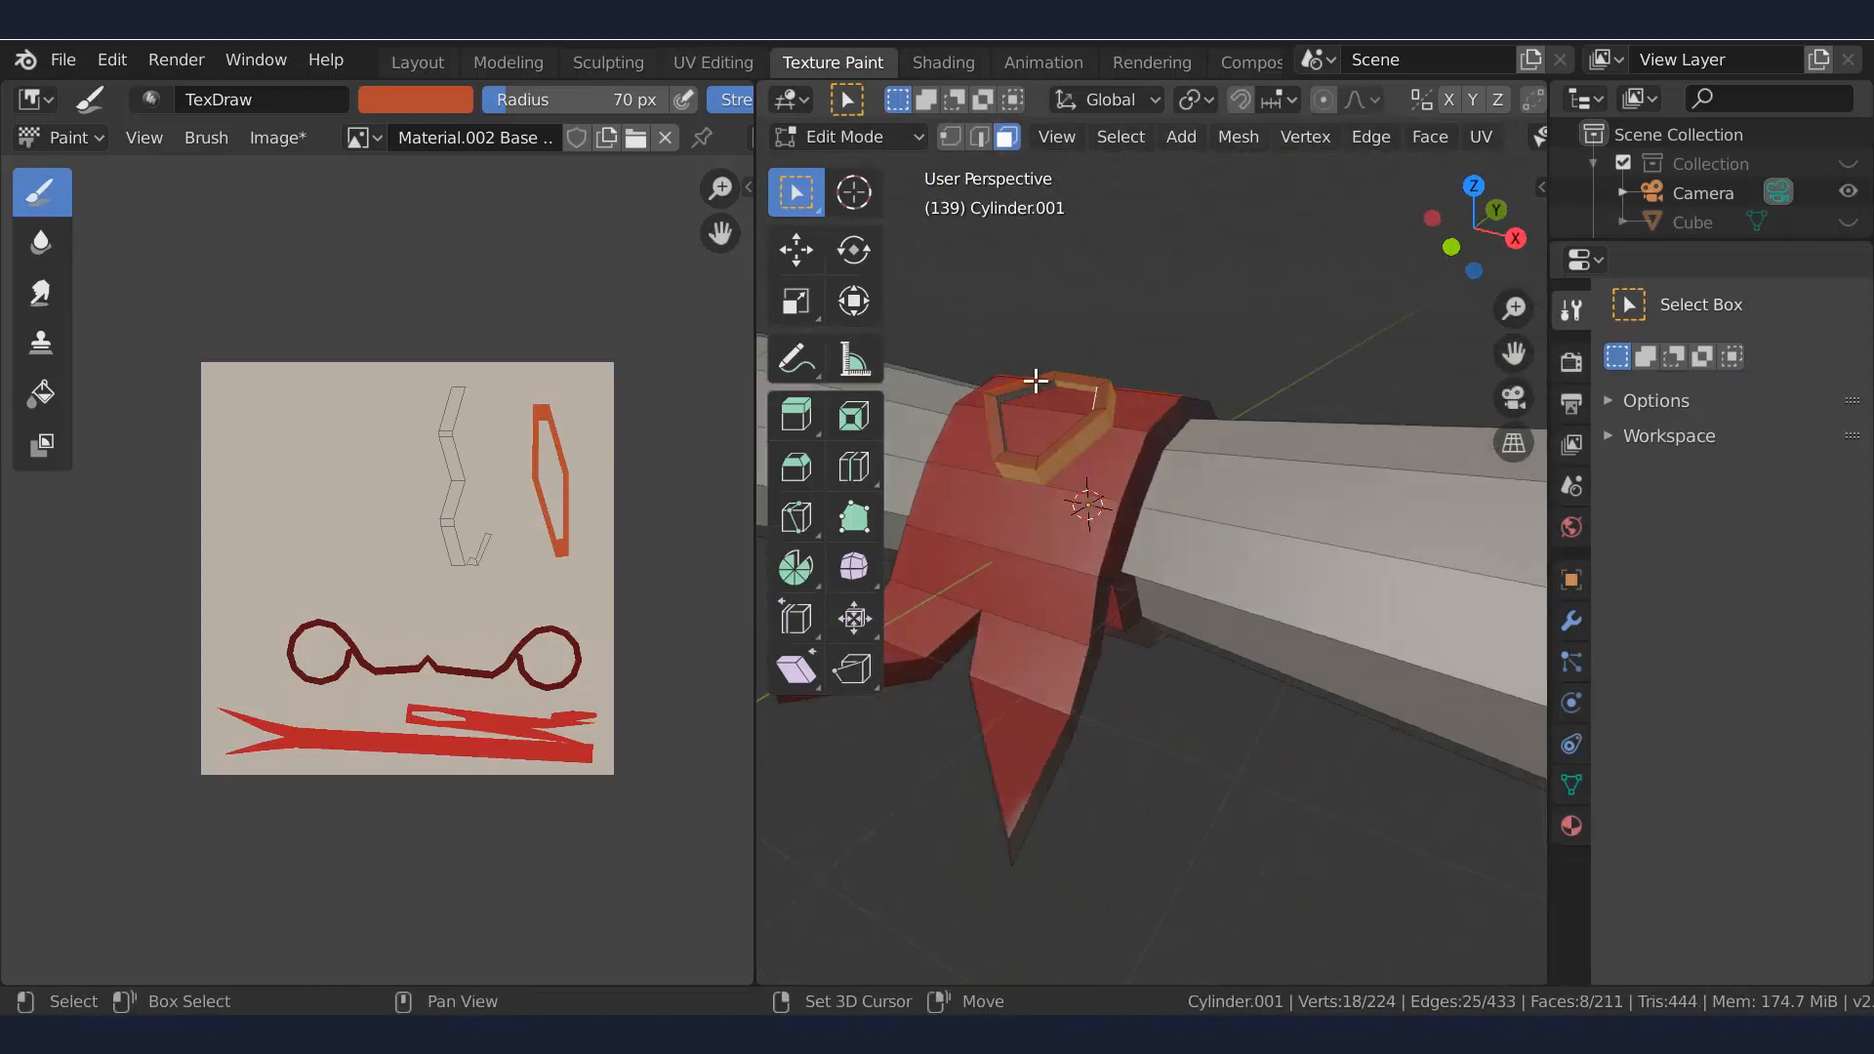
{"action": "left_click", "coordinate": [1036, 381], "text": "shift"}
{"action": "middle_click_drag", "start_coordinate": [1260, 395], "coordinate": [1021, 581]}
{"action": "scroll", "coordinate": [1192, 489], "scroll_direction": "up", "scroll_amount": 3}
{"action": "left_click", "coordinate": [1163, 430], "text": "shift"}
{"action": "left_click", "coordinate": [1018, 583], "text": "shift"}
{"action": "mouse_move", "coordinate": [1250, 547]}
{"action": "middle_mouse_down"}
{"action": "mouse_move", "coordinate": [1077, 425]}
{"action": "mouse_move", "coordinate": [1321, 406]}
{"action": "mouse_move", "coordinate": [1146, 385]}
{"action": "mouse_move", "coordinate": [1437, 420]}
{"action": "mouse_move", "coordinate": [1351, 448]}
{"action": "mouse_move", "coordinate": [1171, 407]}
{"action": "middle_mouse_up"}
{"action": "key", "text": "Tab"}
Paint the hexagonal seal's outer and inner side faces orange
{"action": "mouse_move", "coordinate": [1171, 407]}
{"action": "left_mouse_down"}
{"action": "mouse_move", "coordinate": [1035, 354]}
{"action": "mouse_move", "coordinate": [1095, 448]}
{"action": "left_mouse_up"}
{"action": "mouse_move", "coordinate": [1094, 447]}
{"action": "middle_mouse_down"}
{"action": "mouse_move", "coordinate": [1047, 308]}
{"action": "mouse_move", "coordinate": [1093, 376]}
{"action": "middle_mouse_up"}
{"action": "middle_click_drag", "start_coordinate": [1310, 453], "coordinate": [1196, 371]}
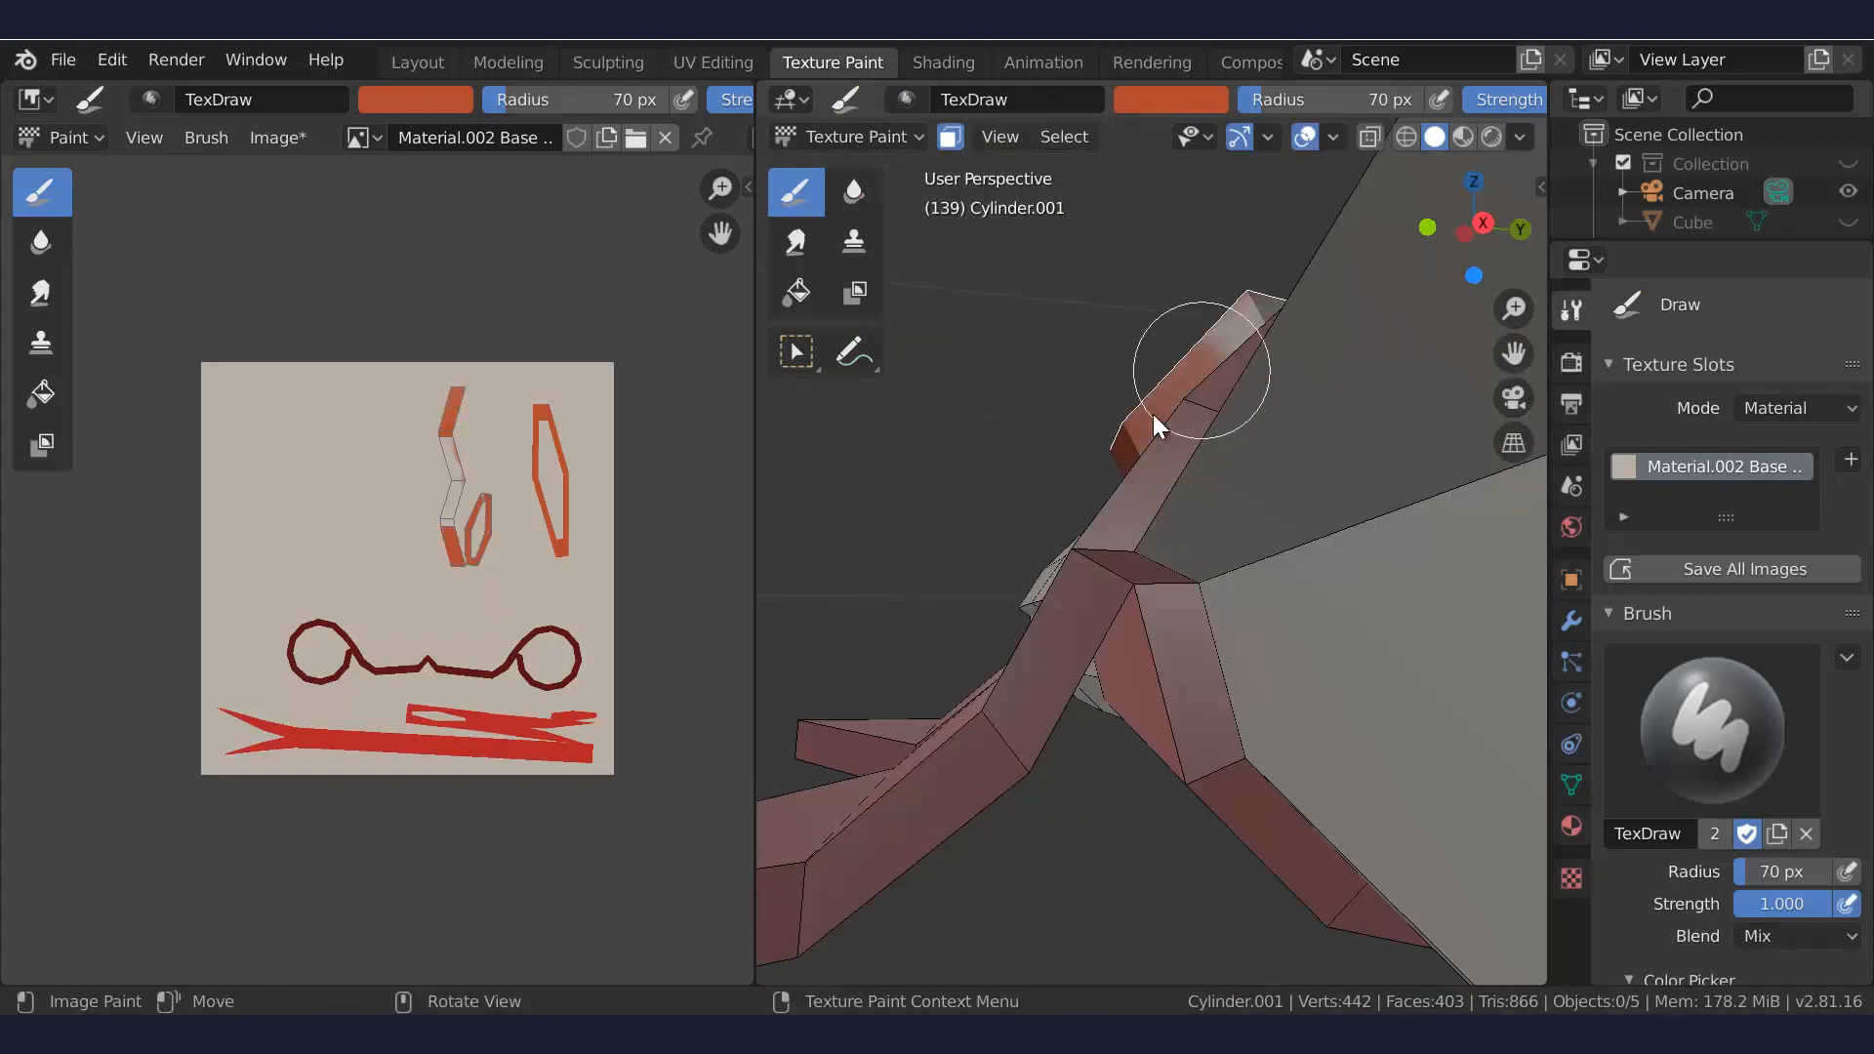
{"action": "left_click_drag", "start_coordinate": [1152, 414], "coordinate": [1175, 430]}
{"action": "middle_click_drag", "start_coordinate": [1176, 431], "coordinate": [1260, 469]}
{"action": "left_click_drag", "start_coordinate": [1259, 468], "coordinate": [1082, 496]}
{"action": "middle_click_drag", "start_coordinate": [1082, 496], "coordinate": [1060, 479]}
{"action": "left_click_drag", "start_coordinate": [1060, 478], "coordinate": [936, 401]}
{"action": "mouse_move", "coordinate": [935, 400]}
{"action": "middle_mouse_down"}
{"action": "mouse_move", "coordinate": [1074, 375]}
{"action": "mouse_move", "coordinate": [1214, 410]}
{"action": "mouse_move", "coordinate": [1226, 448]}
{"action": "mouse_move", "coordinate": [1297, 410]}
{"action": "mouse_move", "coordinate": [1127, 521]}
{"action": "middle_mouse_up"}
Select all the recessed end-cap faces at both ends of the scroll and return to texture painting
{"action": "key", "text": "Tab"}
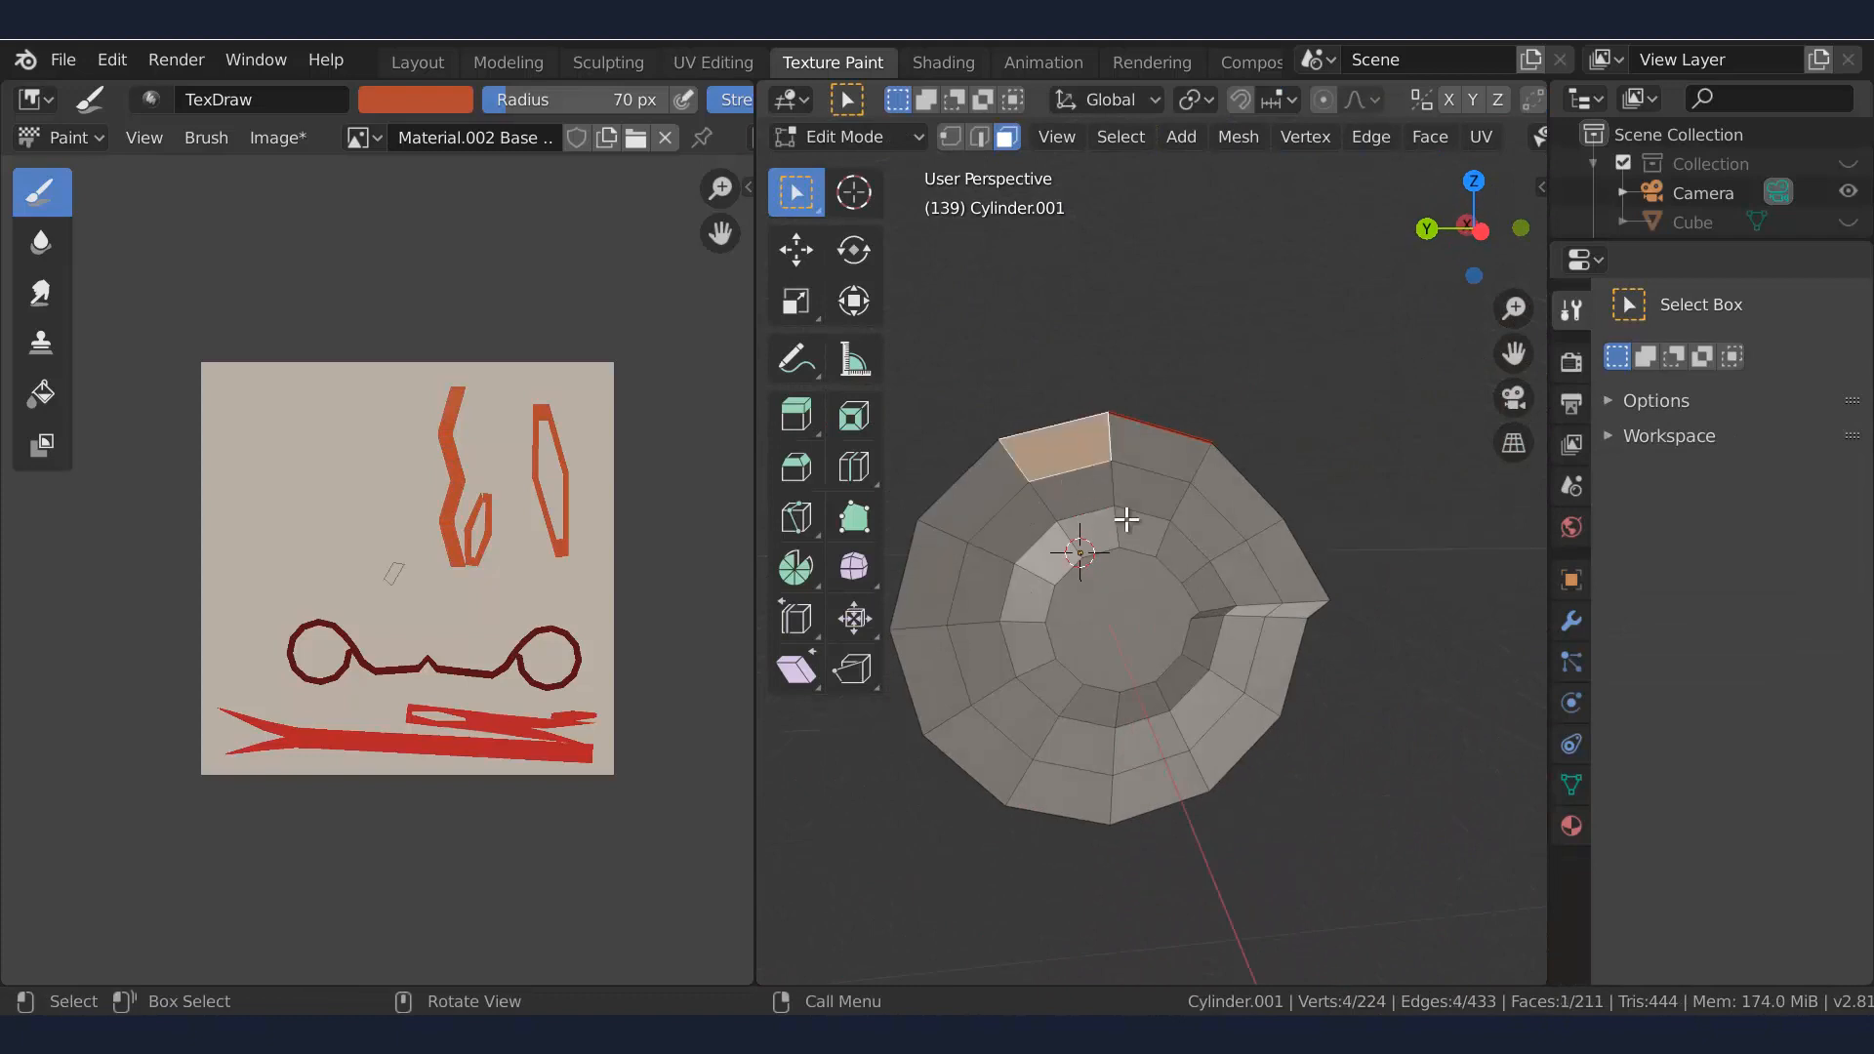
{"action": "key", "text": "c"}
{"action": "mouse_move", "coordinate": [1127, 521]}
{"action": "left_mouse_down"}
{"action": "mouse_move", "coordinate": [1109, 531]}
{"action": "mouse_move", "coordinate": [1120, 757]}
{"action": "left_mouse_up"}
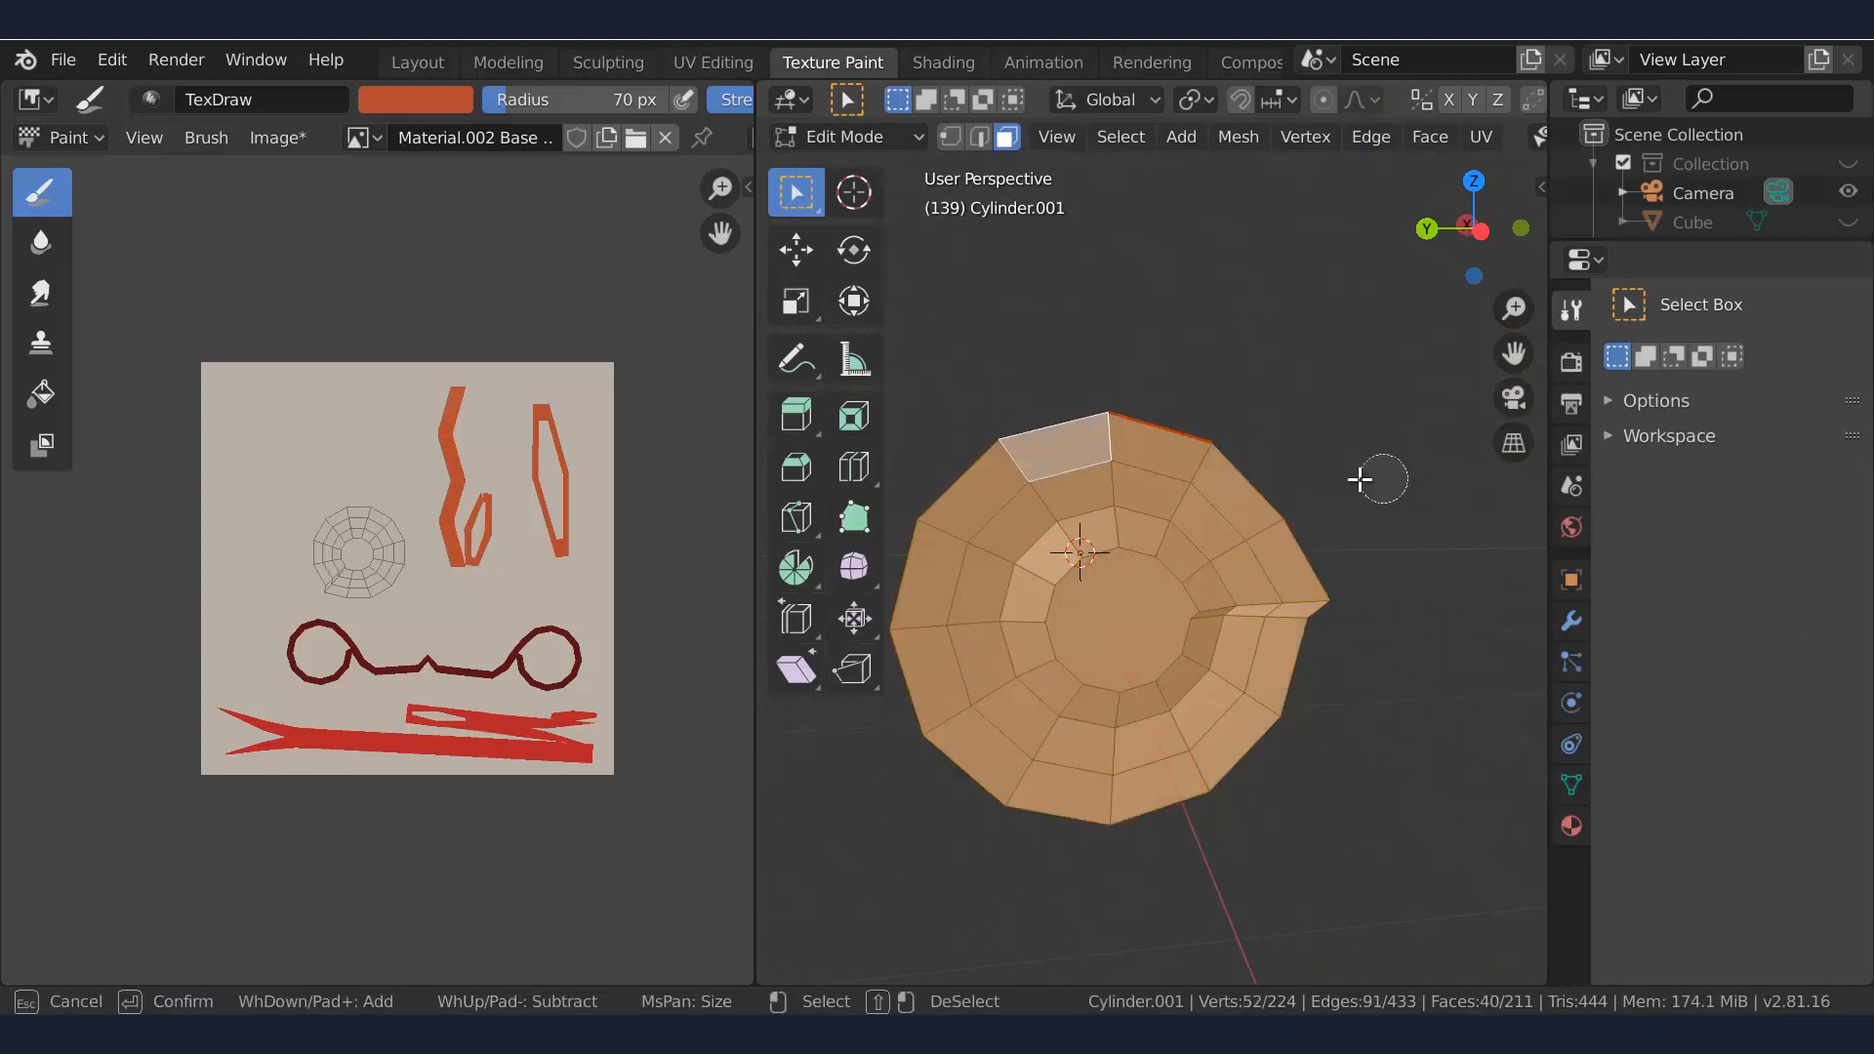
{"action": "mouse_move", "coordinate": [1331, 270]}
{"action": "middle_mouse_down"}
{"action": "mouse_move", "coordinate": [1213, 444]}
{"action": "mouse_move", "coordinate": [1109, 481]}
{"action": "middle_mouse_up"}
{"action": "key", "text": "c"}
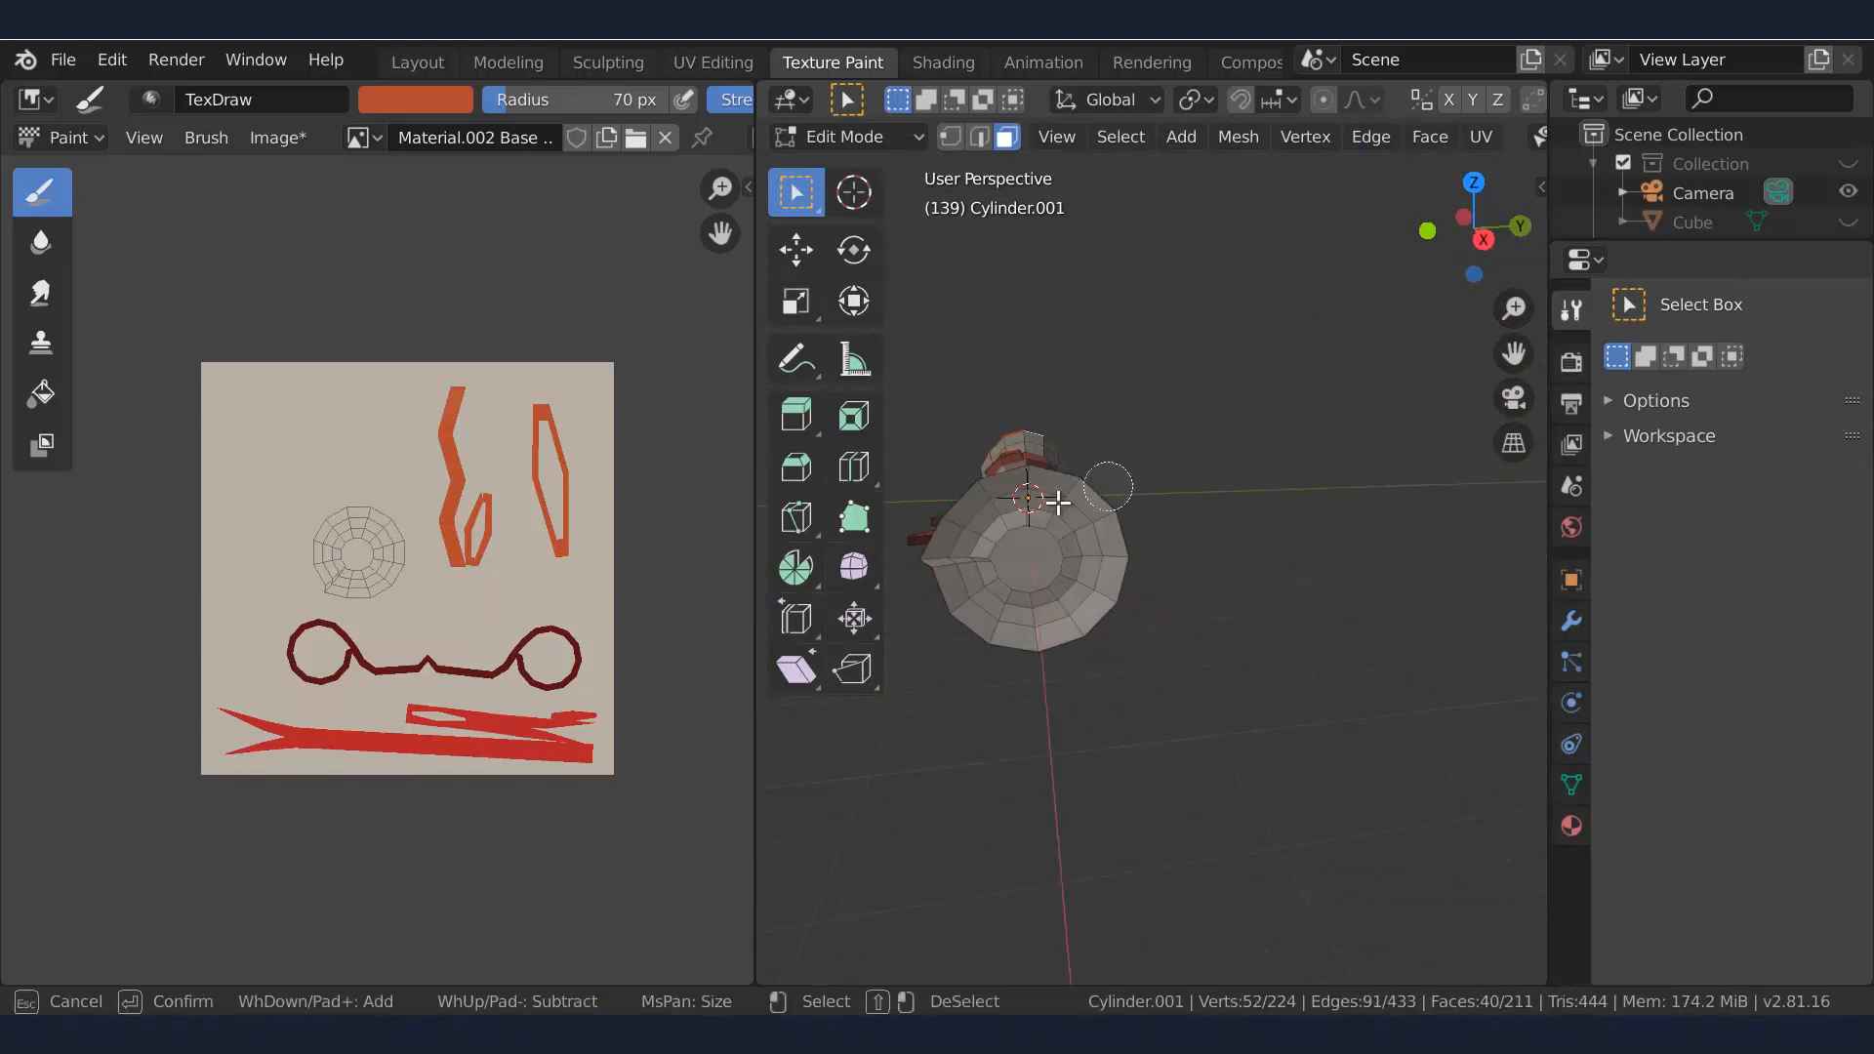
{"action": "left_click_drag", "start_coordinate": [1054, 502], "coordinate": [1074, 540]}
{"action": "key", "text": "Escape"}
{"action": "key", "text": "Tab"}
Set the brush to a grey-brown at reduced strength and shade the recessed end caps with a 70 px radius
{"action": "middle_click_drag", "start_coordinate": [1043, 461], "coordinate": [1221, 527]}
{"action": "scroll", "coordinate": [1601, 609], "scroll_direction": "down", "scroll_amount": 10}
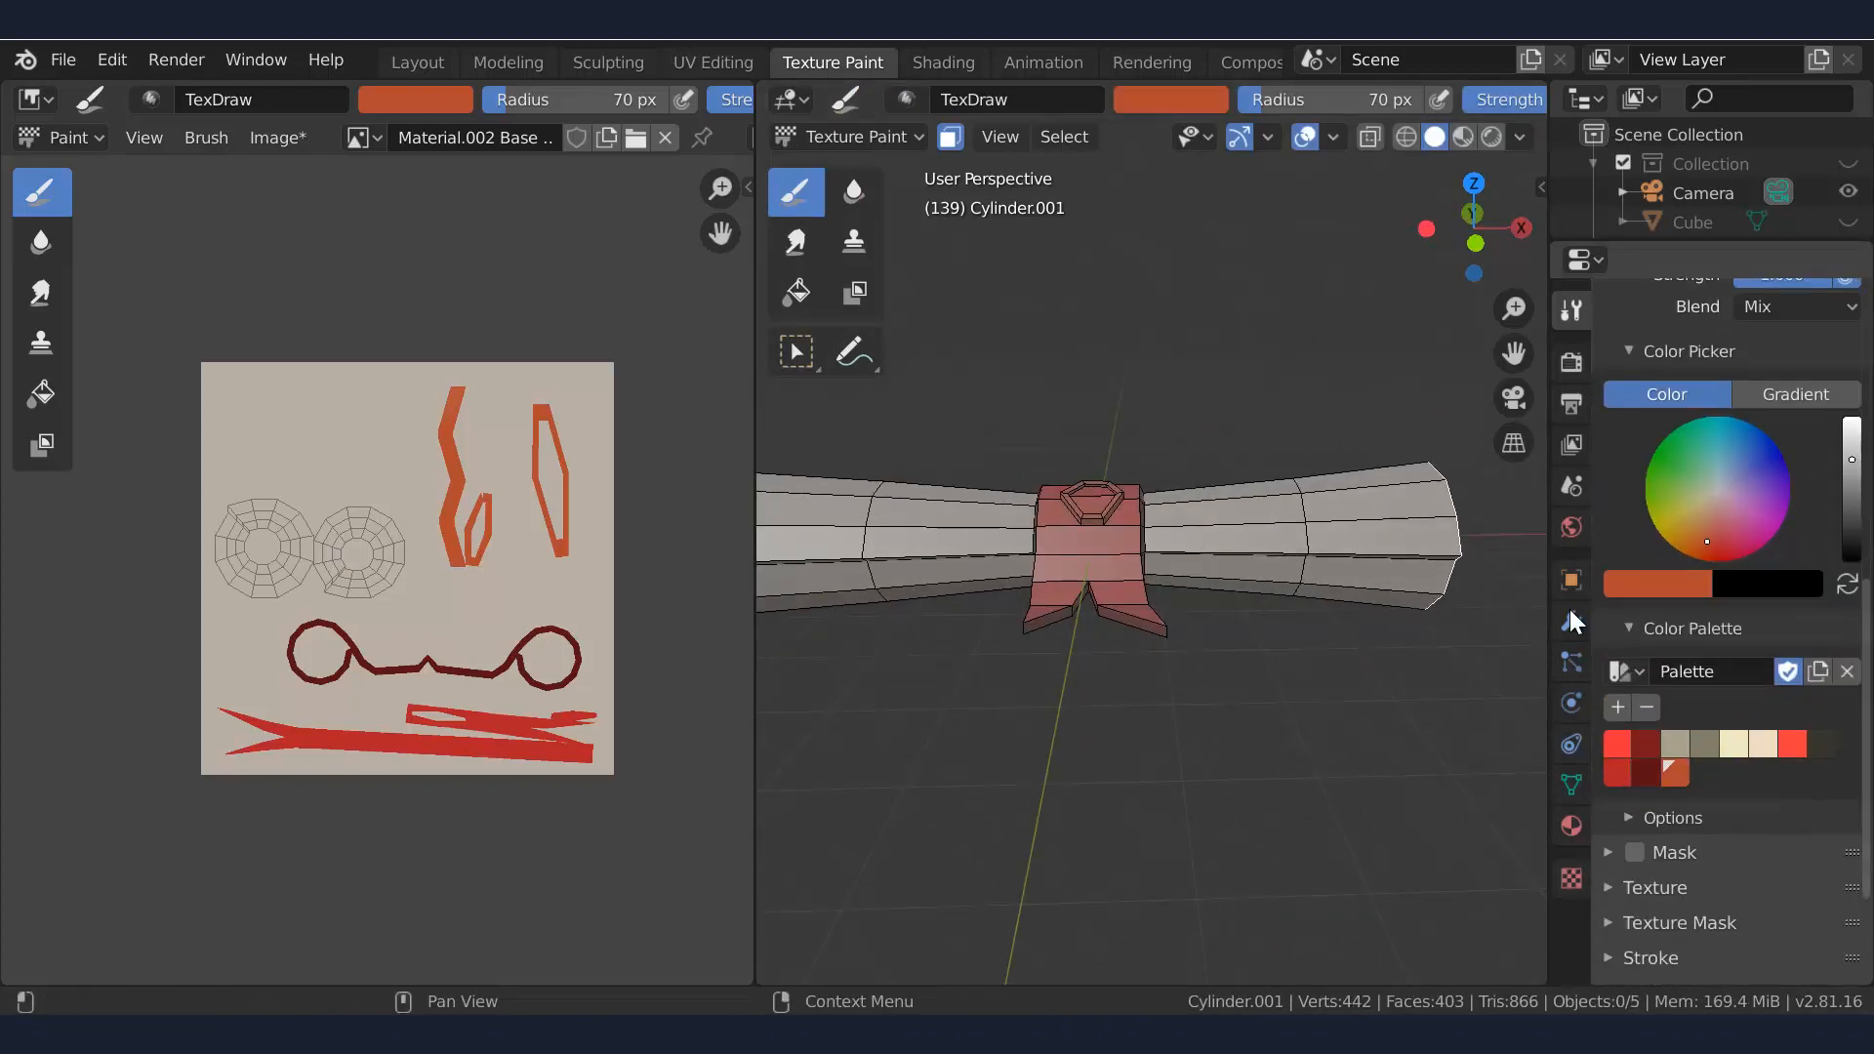
{"action": "left_click_drag", "start_coordinate": [1852, 467], "coordinate": [1855, 485]}
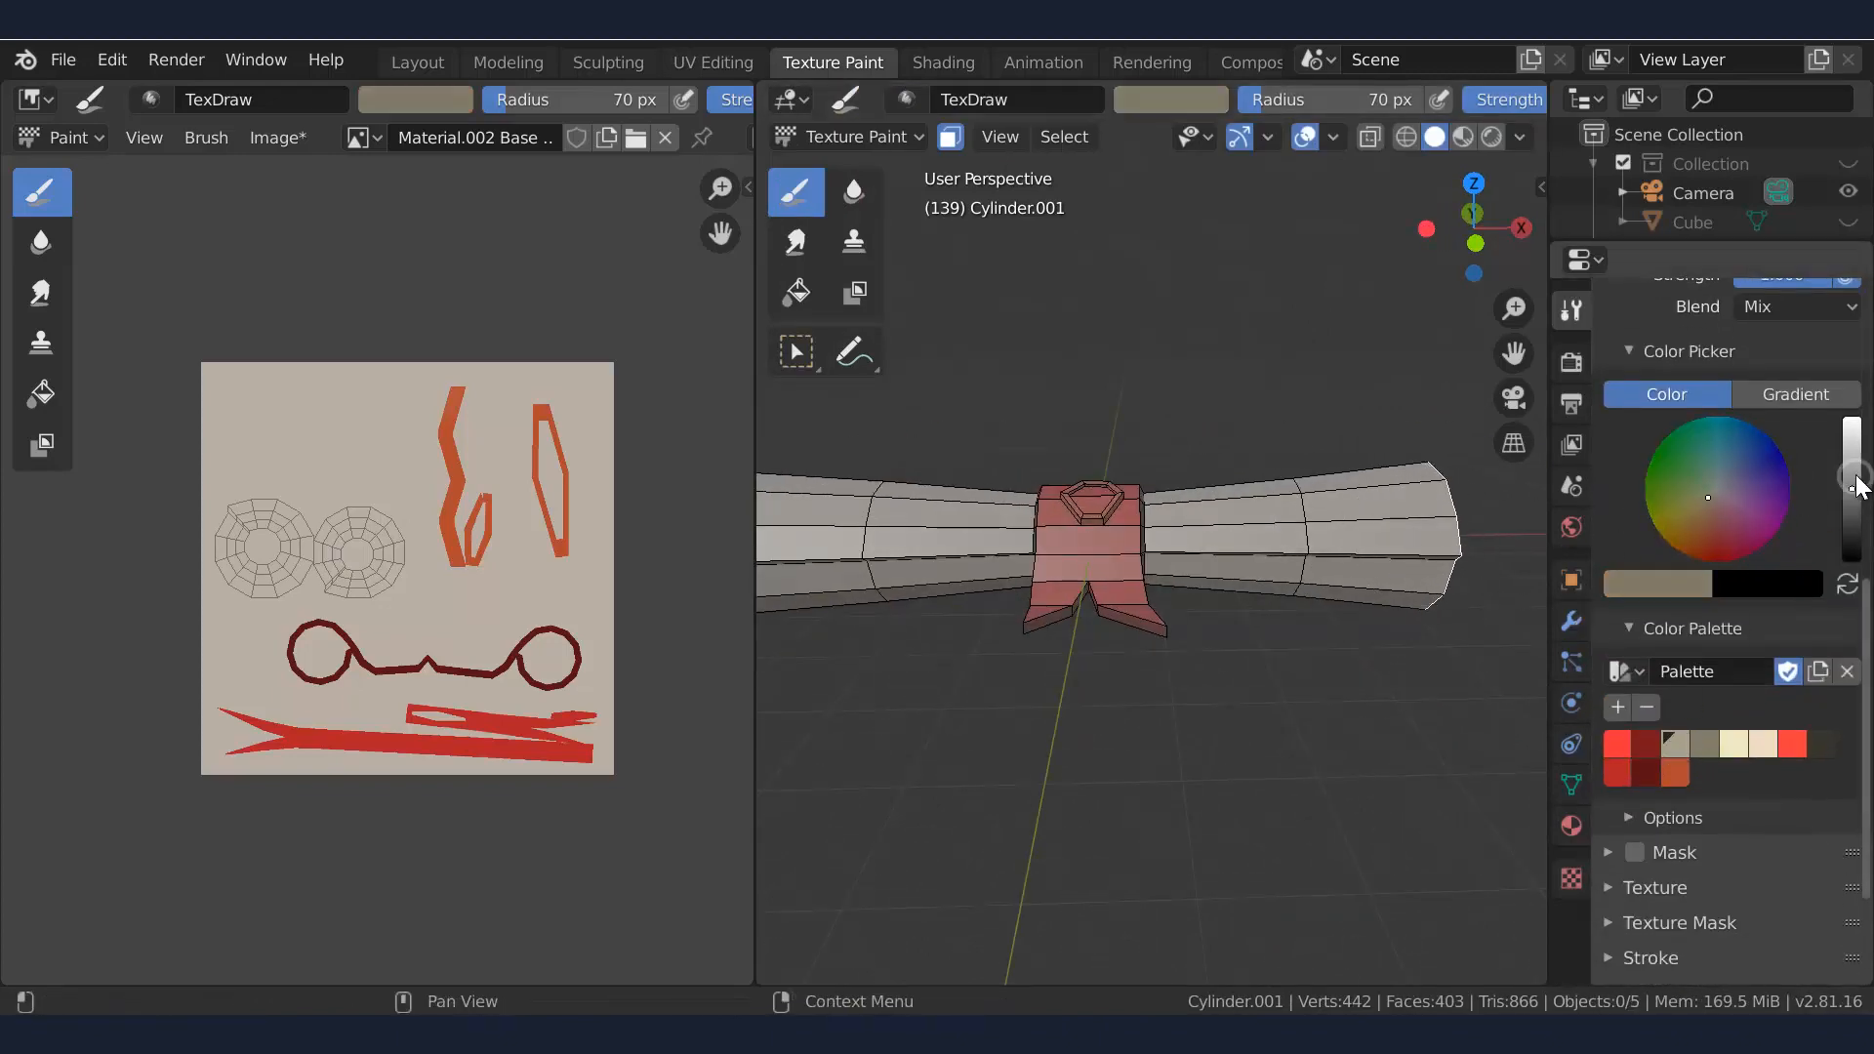
{"action": "middle_click_drag", "start_coordinate": [1220, 508], "coordinate": [1134, 489]}
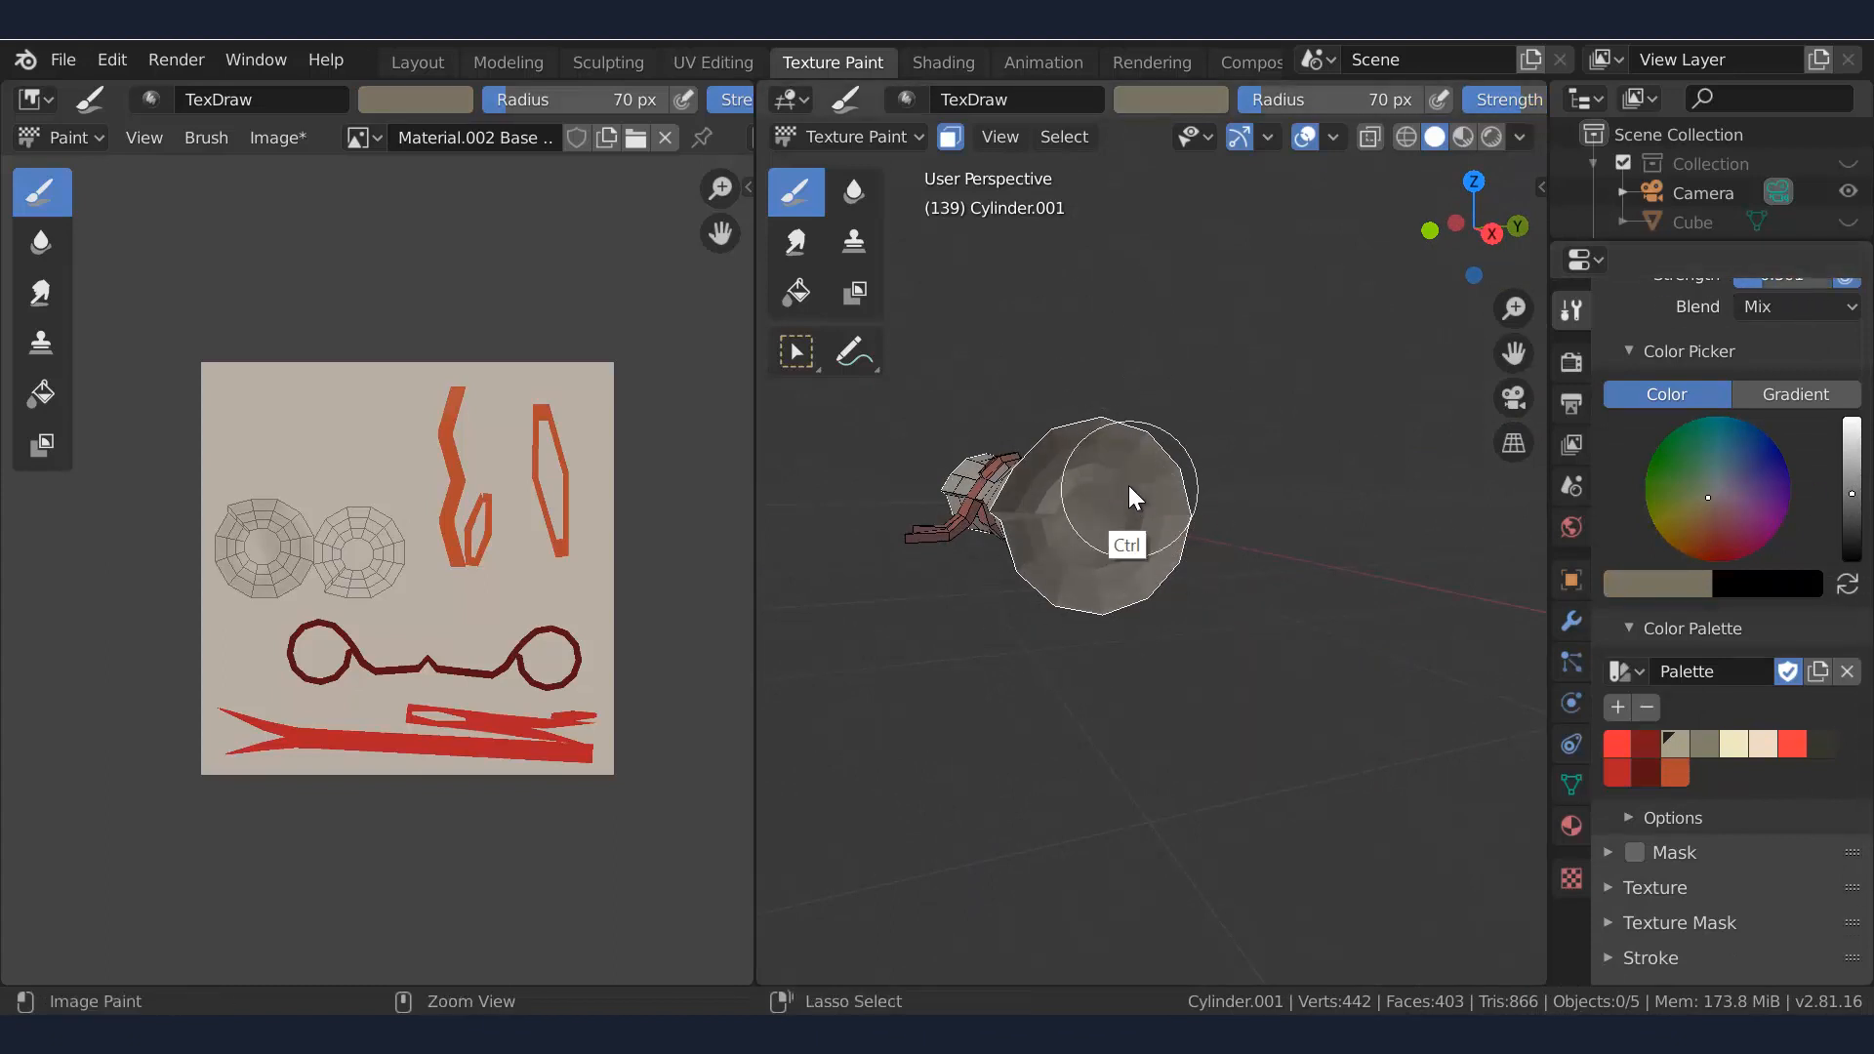
{"action": "middle_click_drag", "start_coordinate": [1092, 494], "coordinate": [1273, 572]}
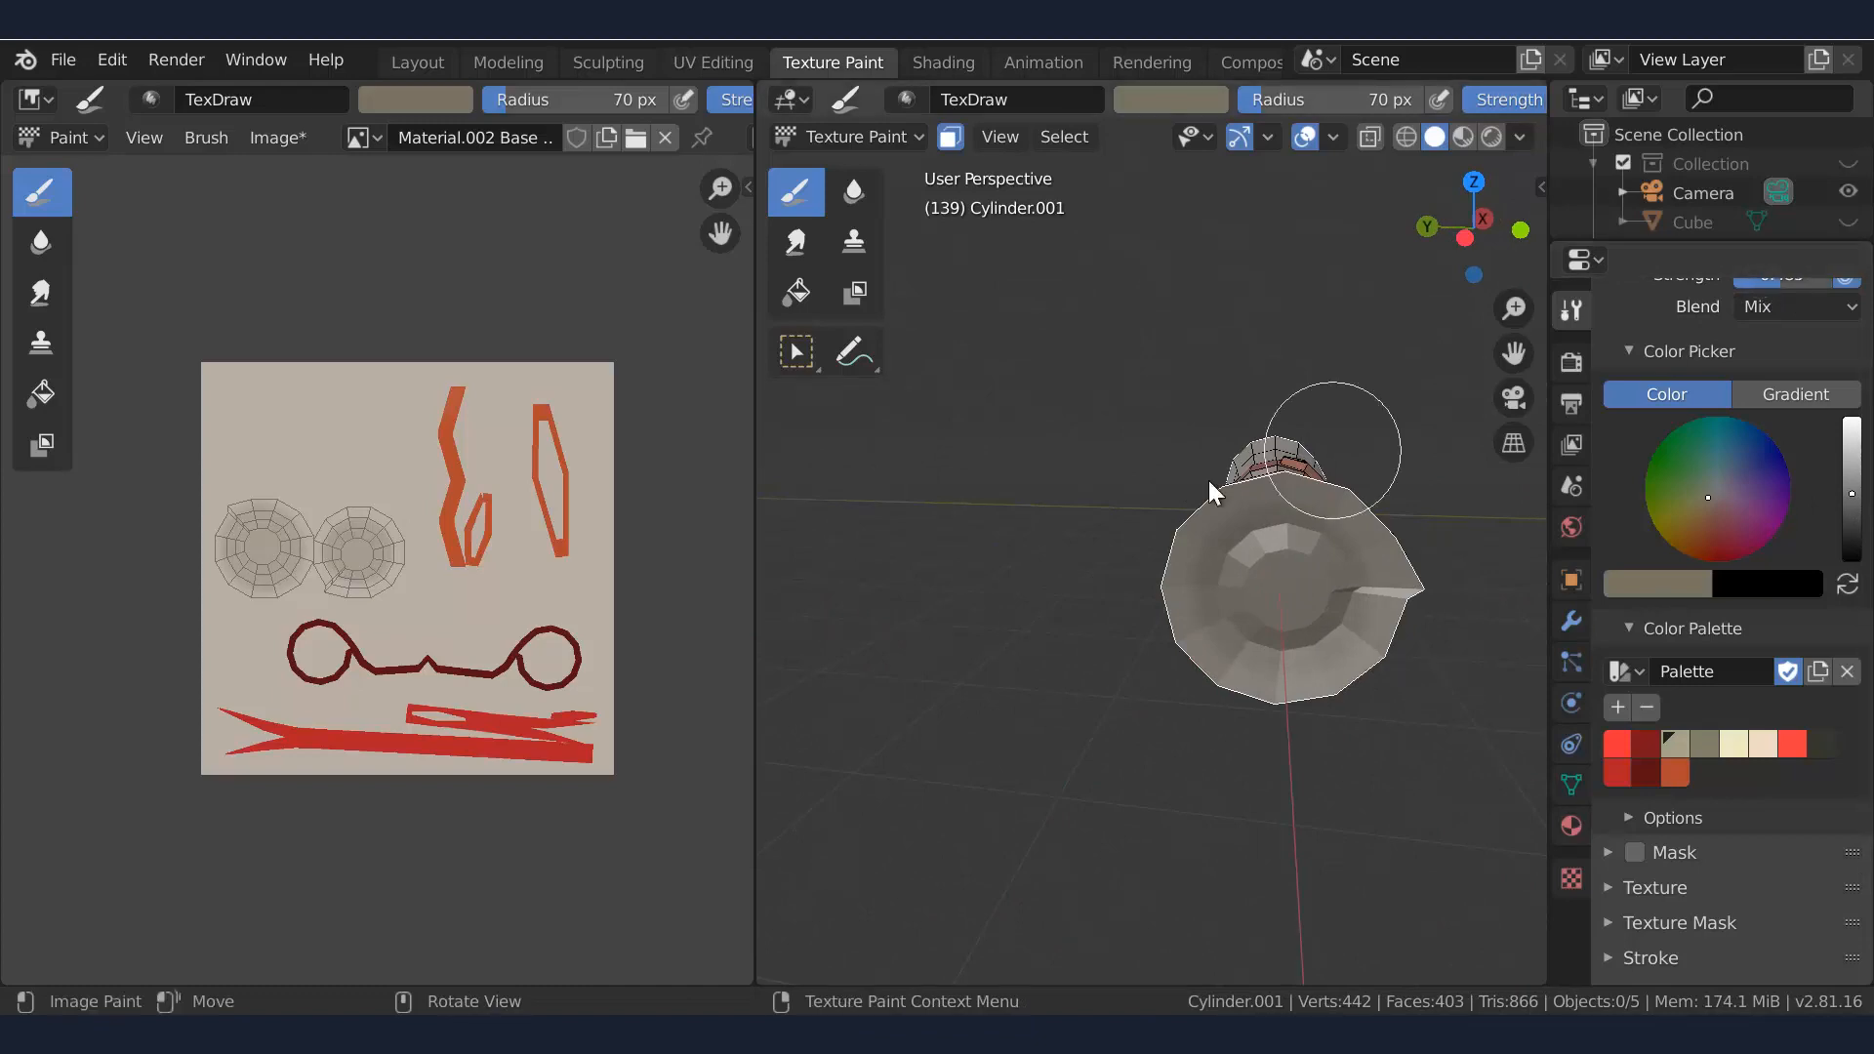
Reduce the brush radius to 34 px and deepen the grey-brown shading in the centre of both end caps
{"action": "key", "text": "f"}
{"action": "left_click", "coordinate": [1271, 539]}
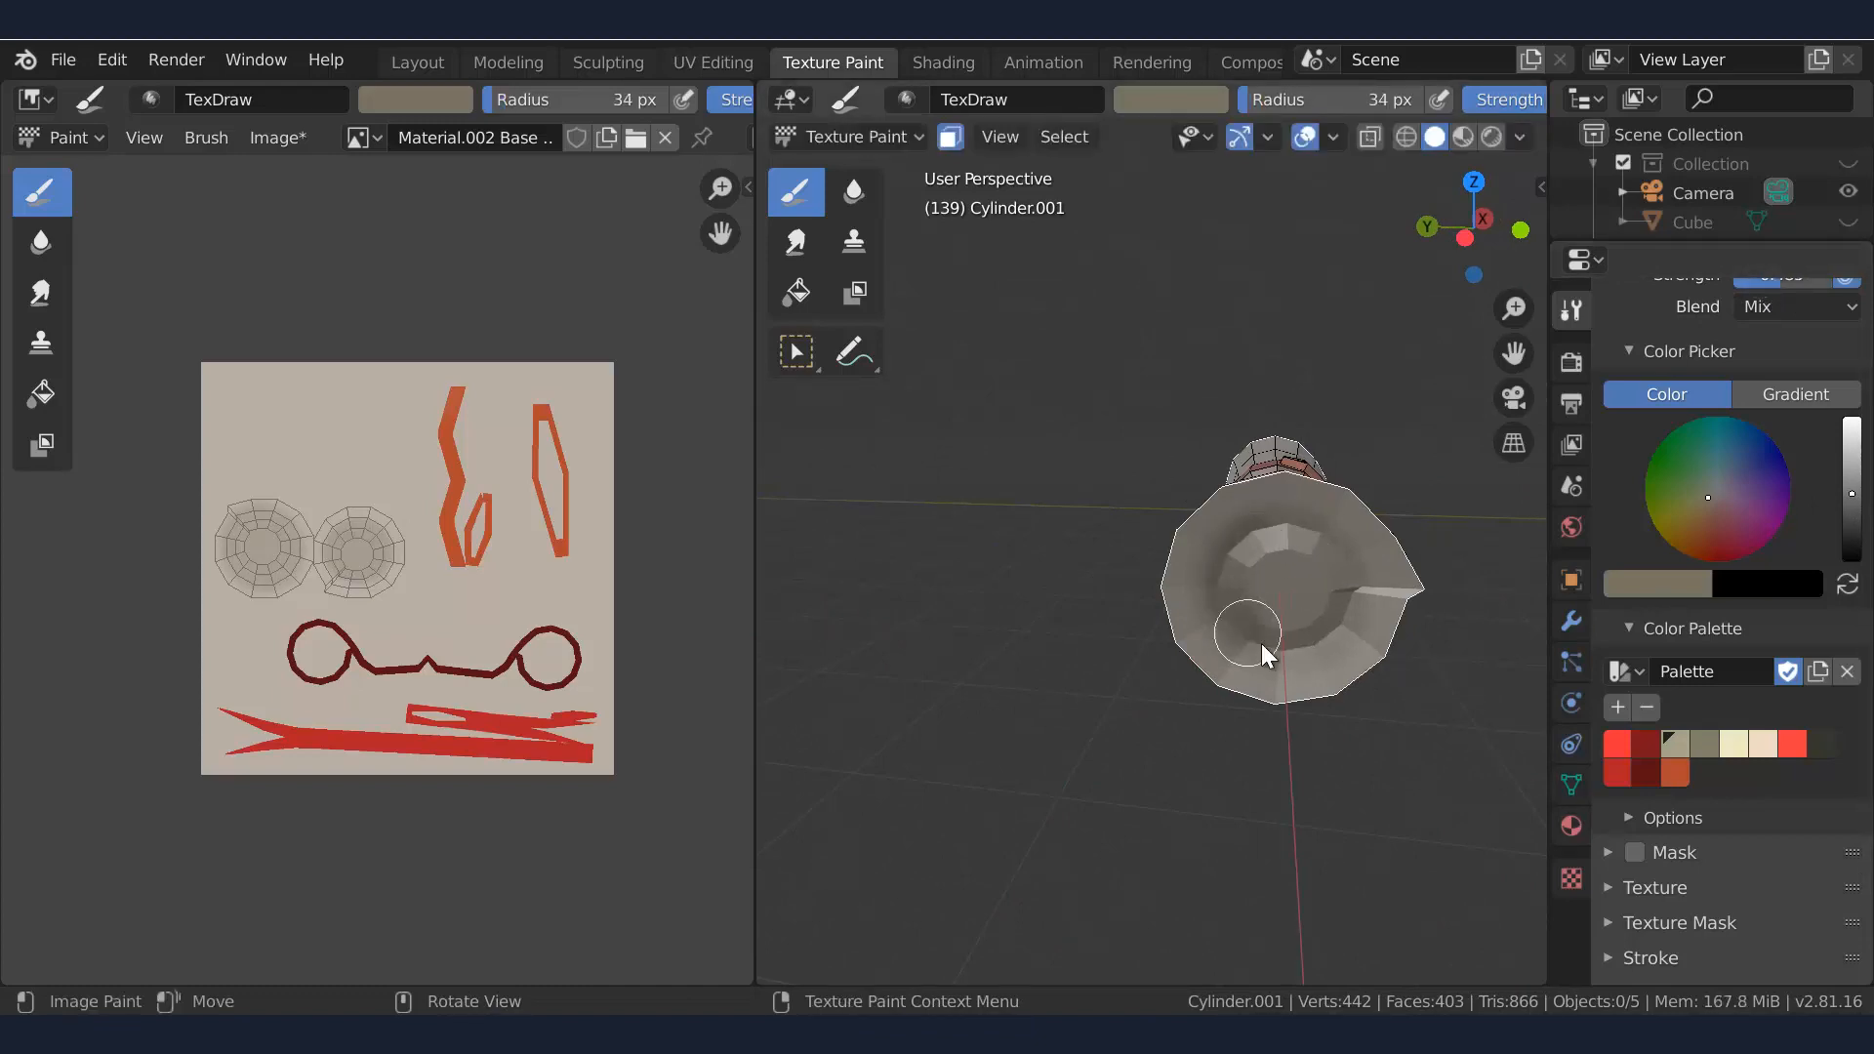
{"action": "middle_click_drag", "start_coordinate": [1404, 488], "coordinate": [972, 485]}
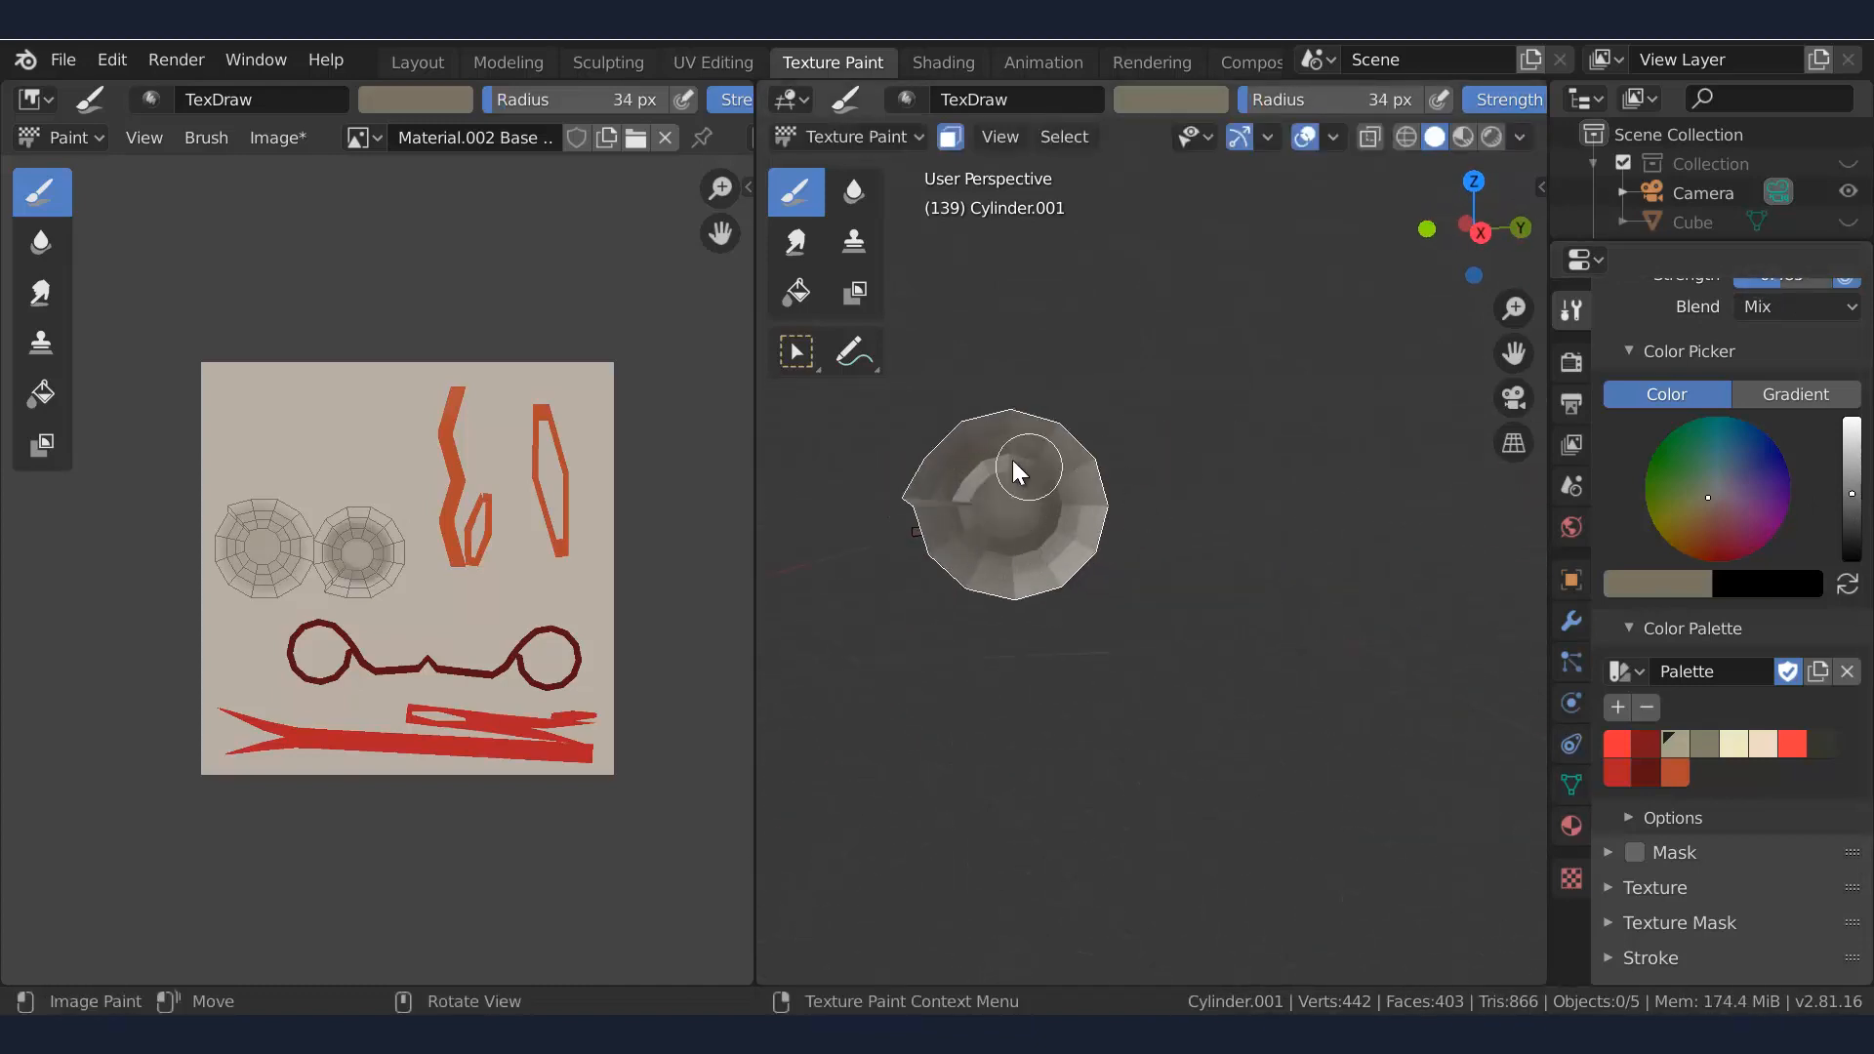
{"action": "left_click_drag", "start_coordinate": [1012, 460], "coordinate": [967, 489]}
Isolate the scroll's face rings beside the ribbon and shade them grey-brown along the ribbon with 66 and 72 px brushes at strength 0.485
{"action": "key", "text": "alt+h"}
{"action": "mouse_move", "coordinate": [1012, 479]}
{"action": "middle_mouse_down"}
{"action": "mouse_move", "coordinate": [1238, 541]}
{"action": "mouse_move", "coordinate": [1198, 531]}
{"action": "mouse_move", "coordinate": [1177, 609]}
{"action": "mouse_move", "coordinate": [1010, 511]}
{"action": "middle_mouse_up"}
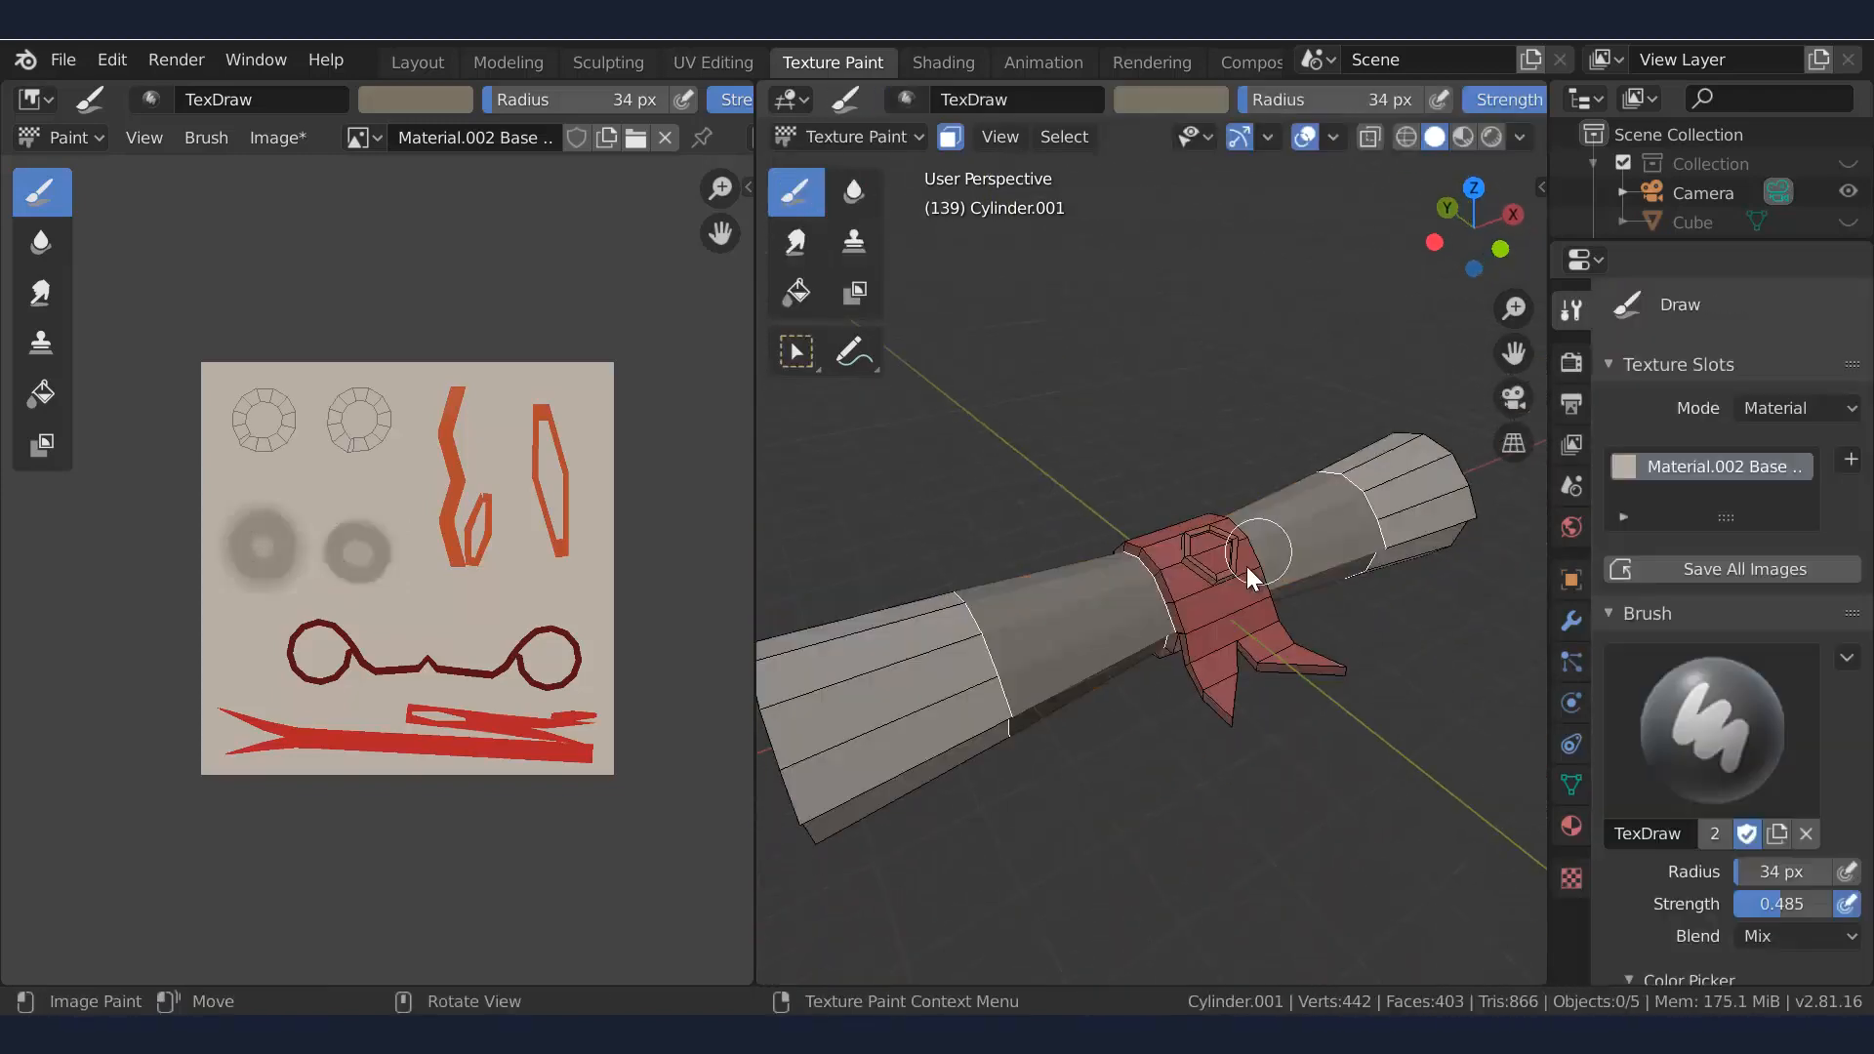
{"action": "scroll", "coordinate": [1245, 567], "scroll_direction": "up", "scroll_amount": 4}
{"action": "key", "text": "f"}
{"action": "left_click", "coordinate": [1171, 683]}
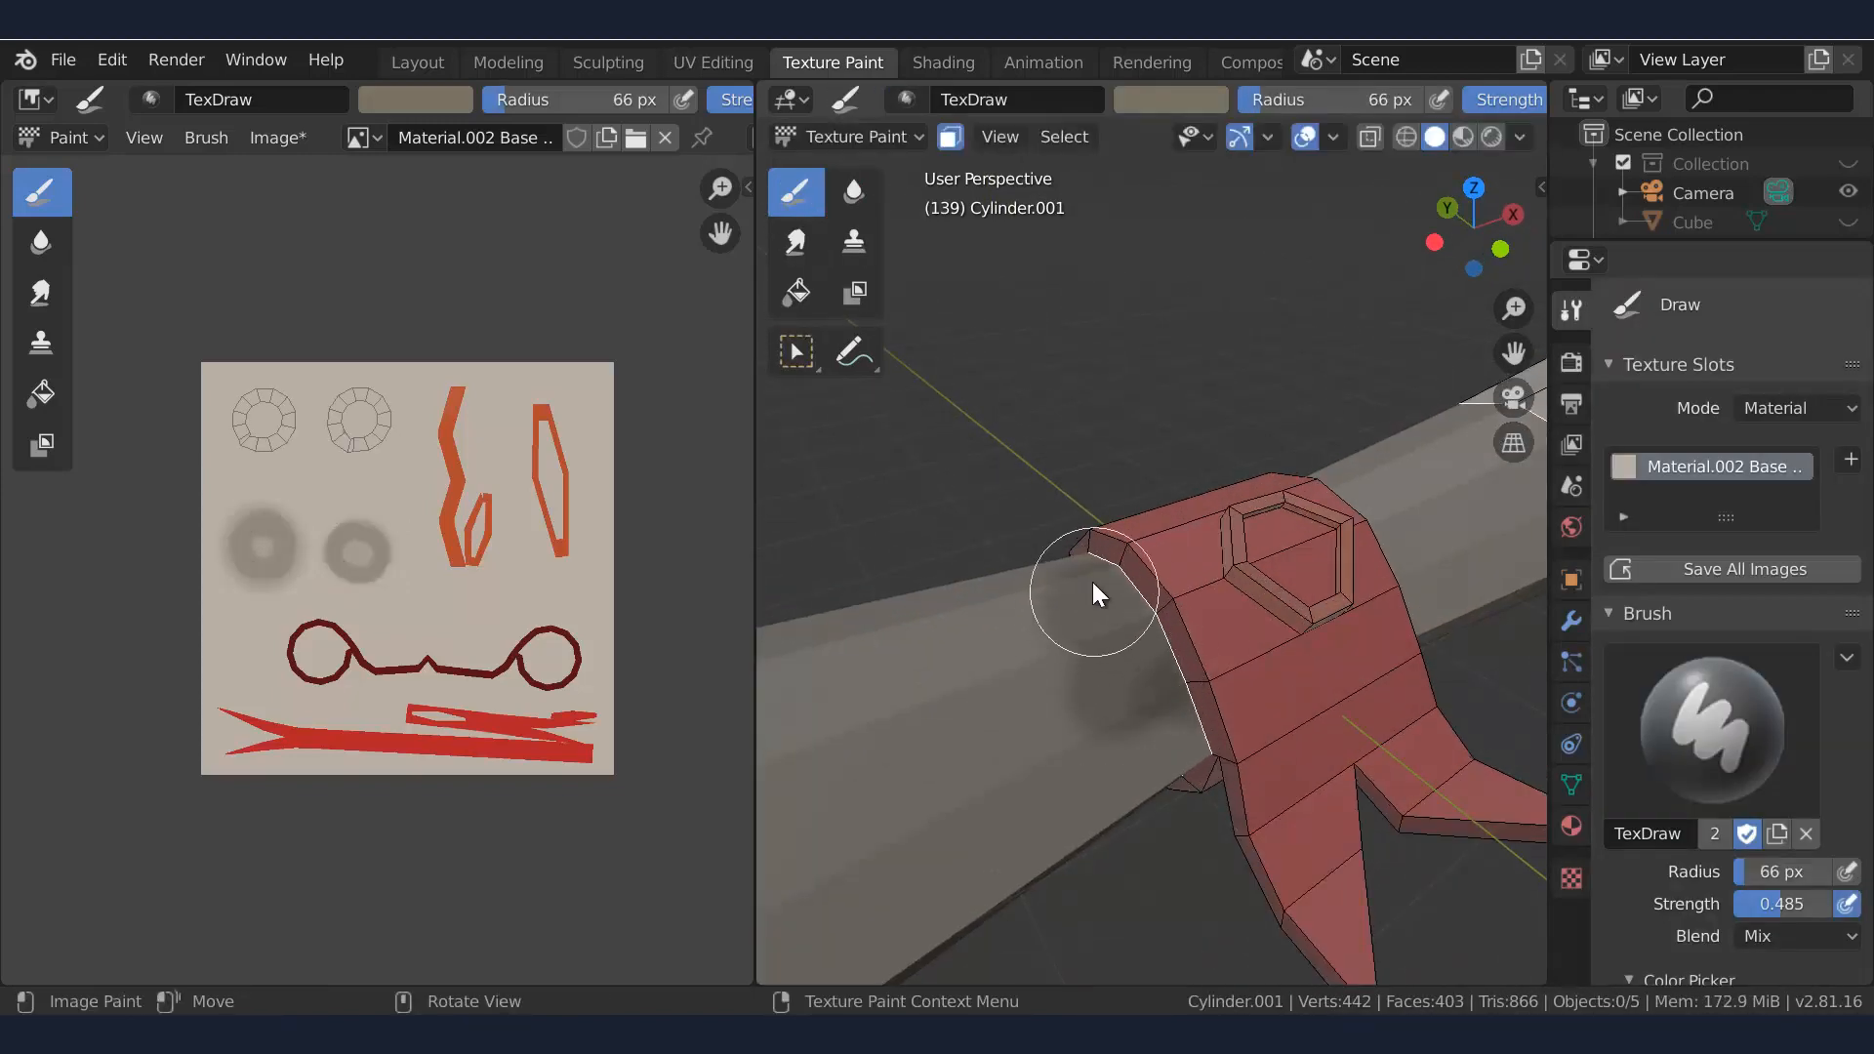
{"action": "mouse_move", "coordinate": [1092, 582]}
{"action": "middle_mouse_down"}
{"action": "mouse_move", "coordinate": [1279, 430]}
{"action": "mouse_move", "coordinate": [1162, 429]}
{"action": "mouse_move", "coordinate": [1386, 643]}
{"action": "mouse_move", "coordinate": [1223, 541]}
{"action": "mouse_move", "coordinate": [1443, 418]}
{"action": "mouse_move", "coordinate": [1105, 557]}
{"action": "mouse_move", "coordinate": [1236, 555]}
{"action": "mouse_move", "coordinate": [1277, 458]}
{"action": "mouse_move", "coordinate": [1017, 424]}
{"action": "mouse_move", "coordinate": [1181, 429]}
{"action": "mouse_move", "coordinate": [1289, 488]}
{"action": "mouse_move", "coordinate": [1192, 554]}
{"action": "middle_mouse_up"}
{"action": "key", "text": "f"}
{"action": "left_click", "coordinate": [1198, 553]}
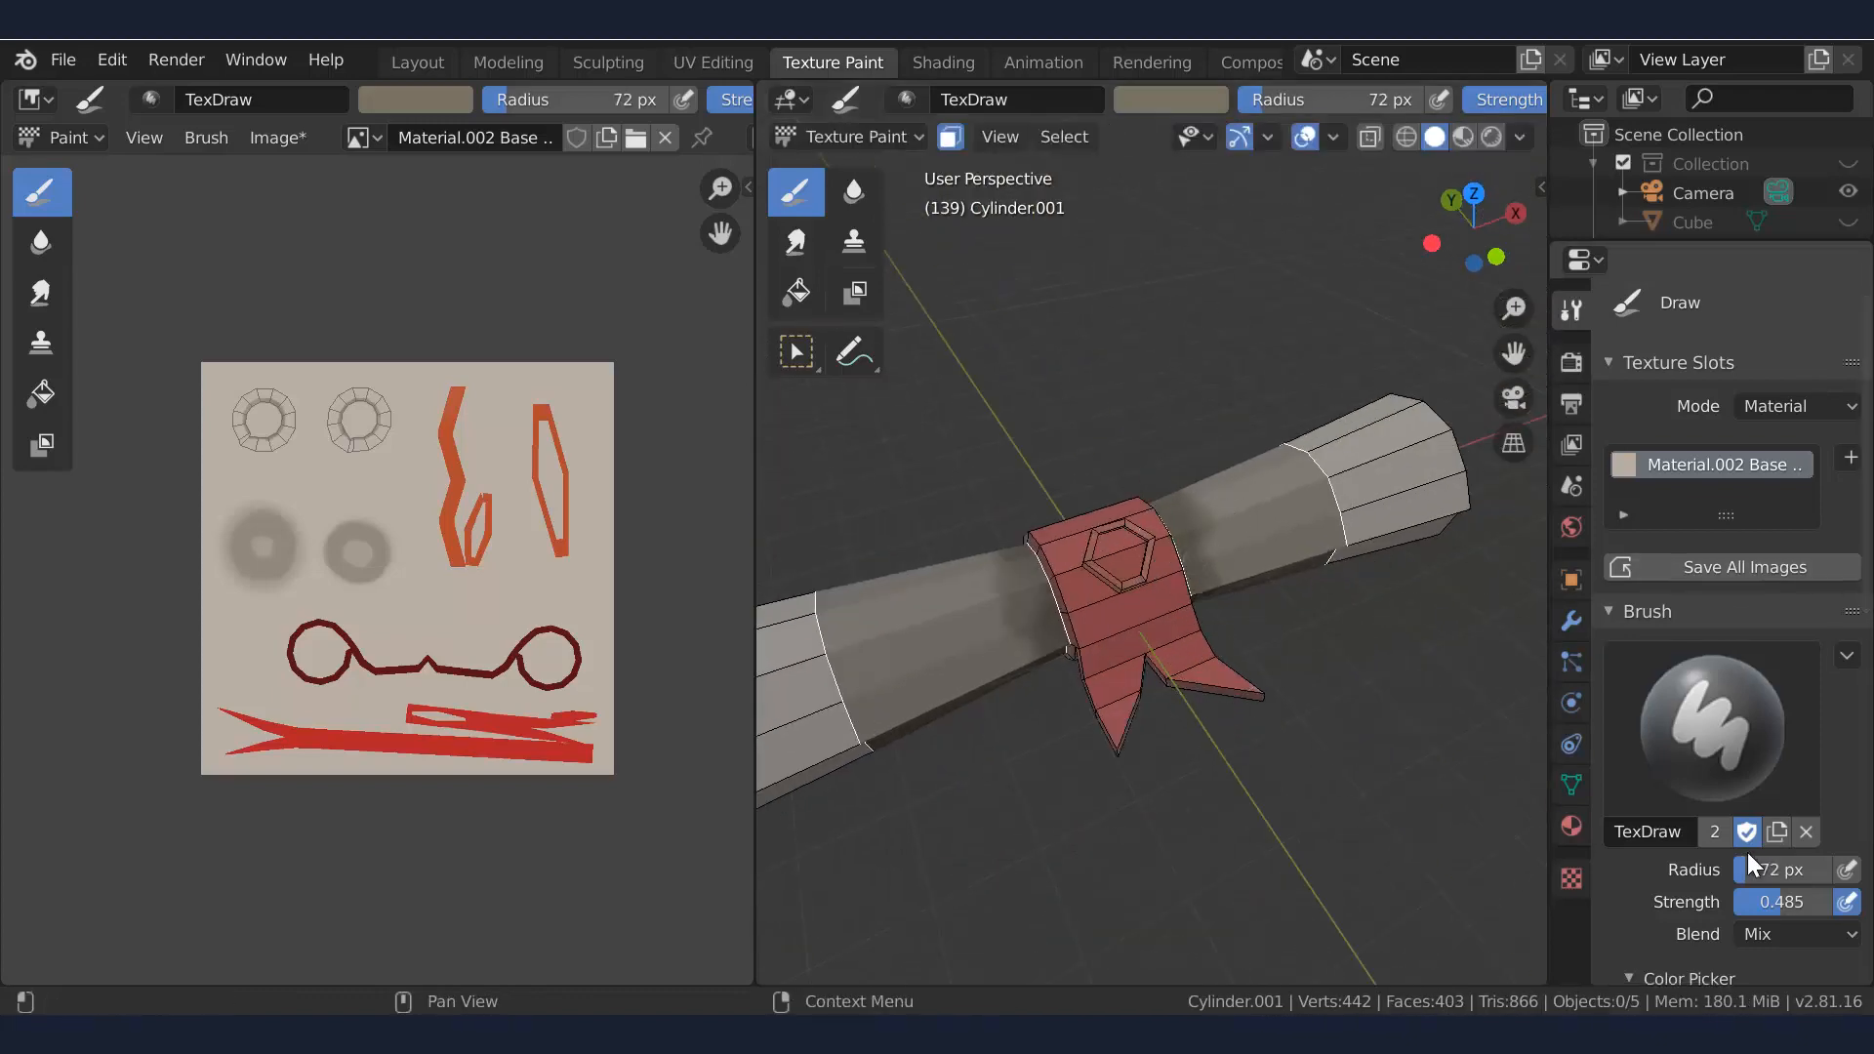
Add finer grey-brown shading around the ribbon with the brush at 32 px radius and 0.252 strength
{"action": "key", "text": "f"}
{"action": "left_click", "coordinate": [1186, 507]}
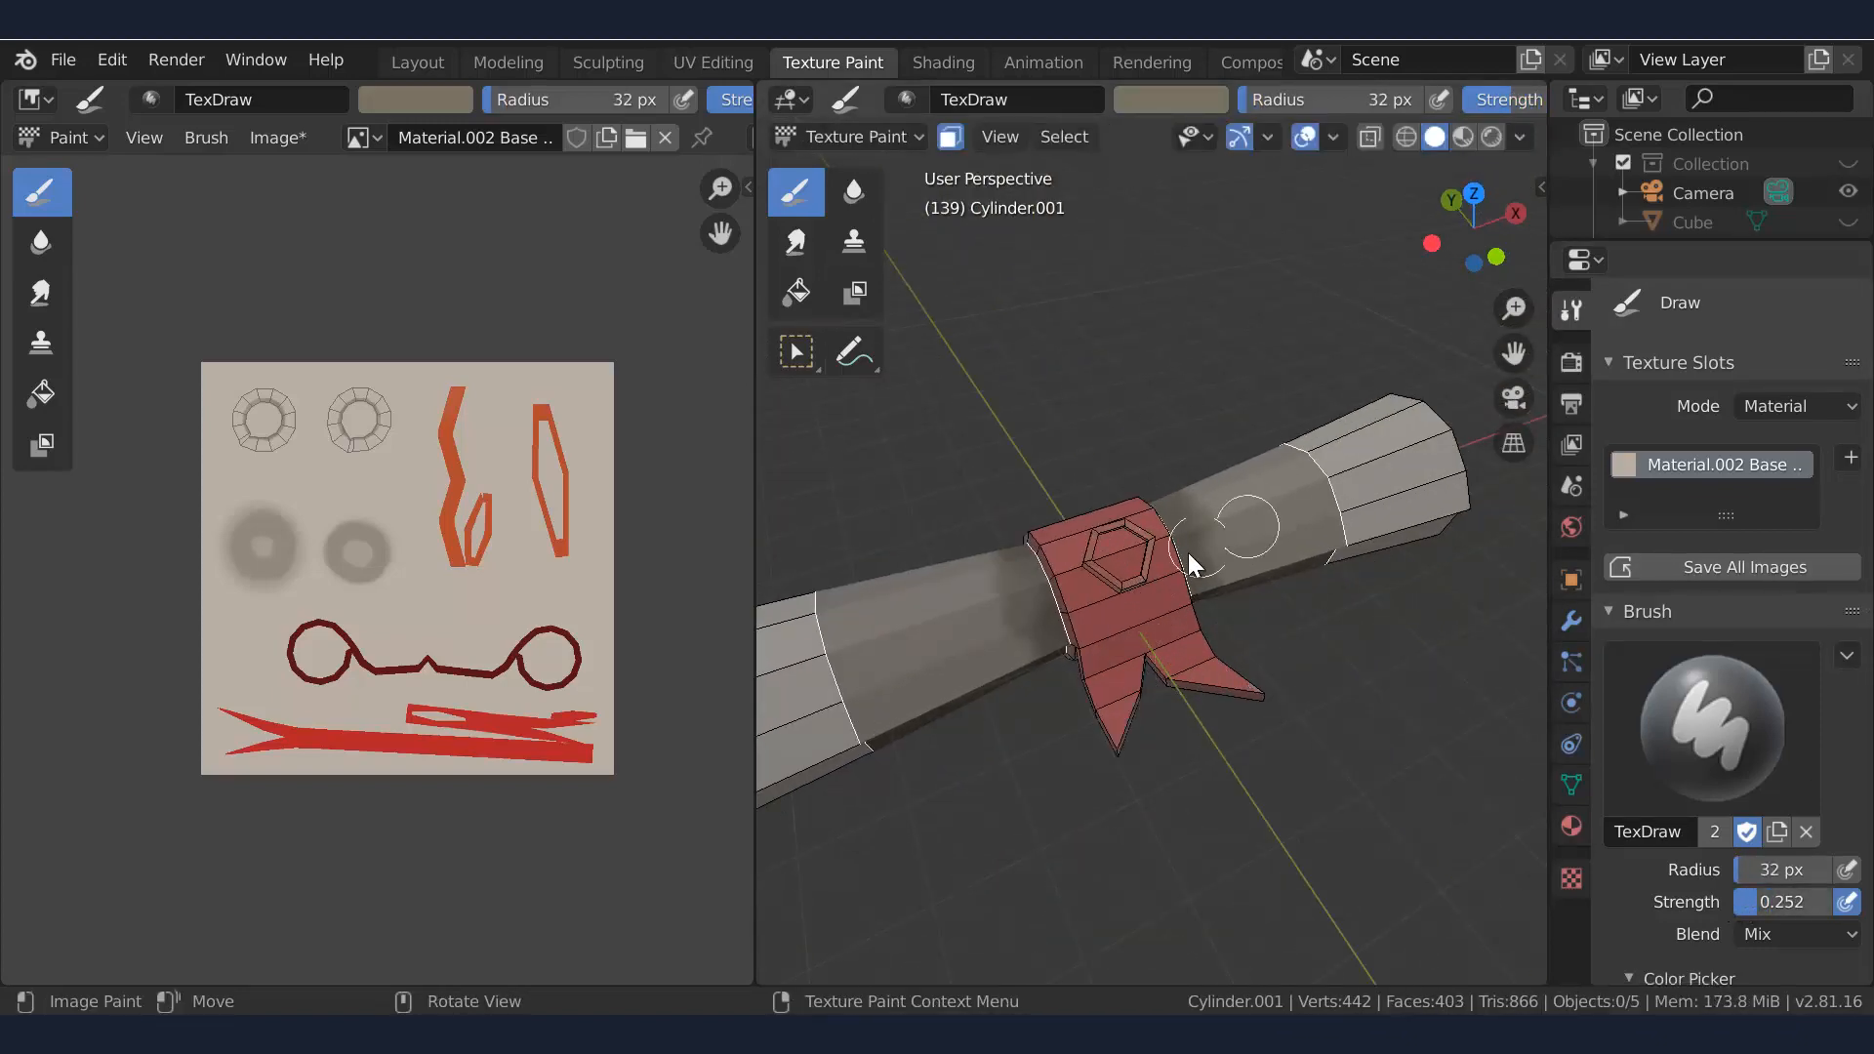
{"action": "middle_click_drag", "start_coordinate": [1188, 516], "coordinate": [1184, 442]}
{"action": "middle_click_drag", "start_coordinate": [1019, 500], "coordinate": [1397, 471]}
Smear the shading on the face rings beside the ribbon outward along the scroll, using 21 px and 38 px radii
{"action": "left_click", "coordinate": [817, 256]}
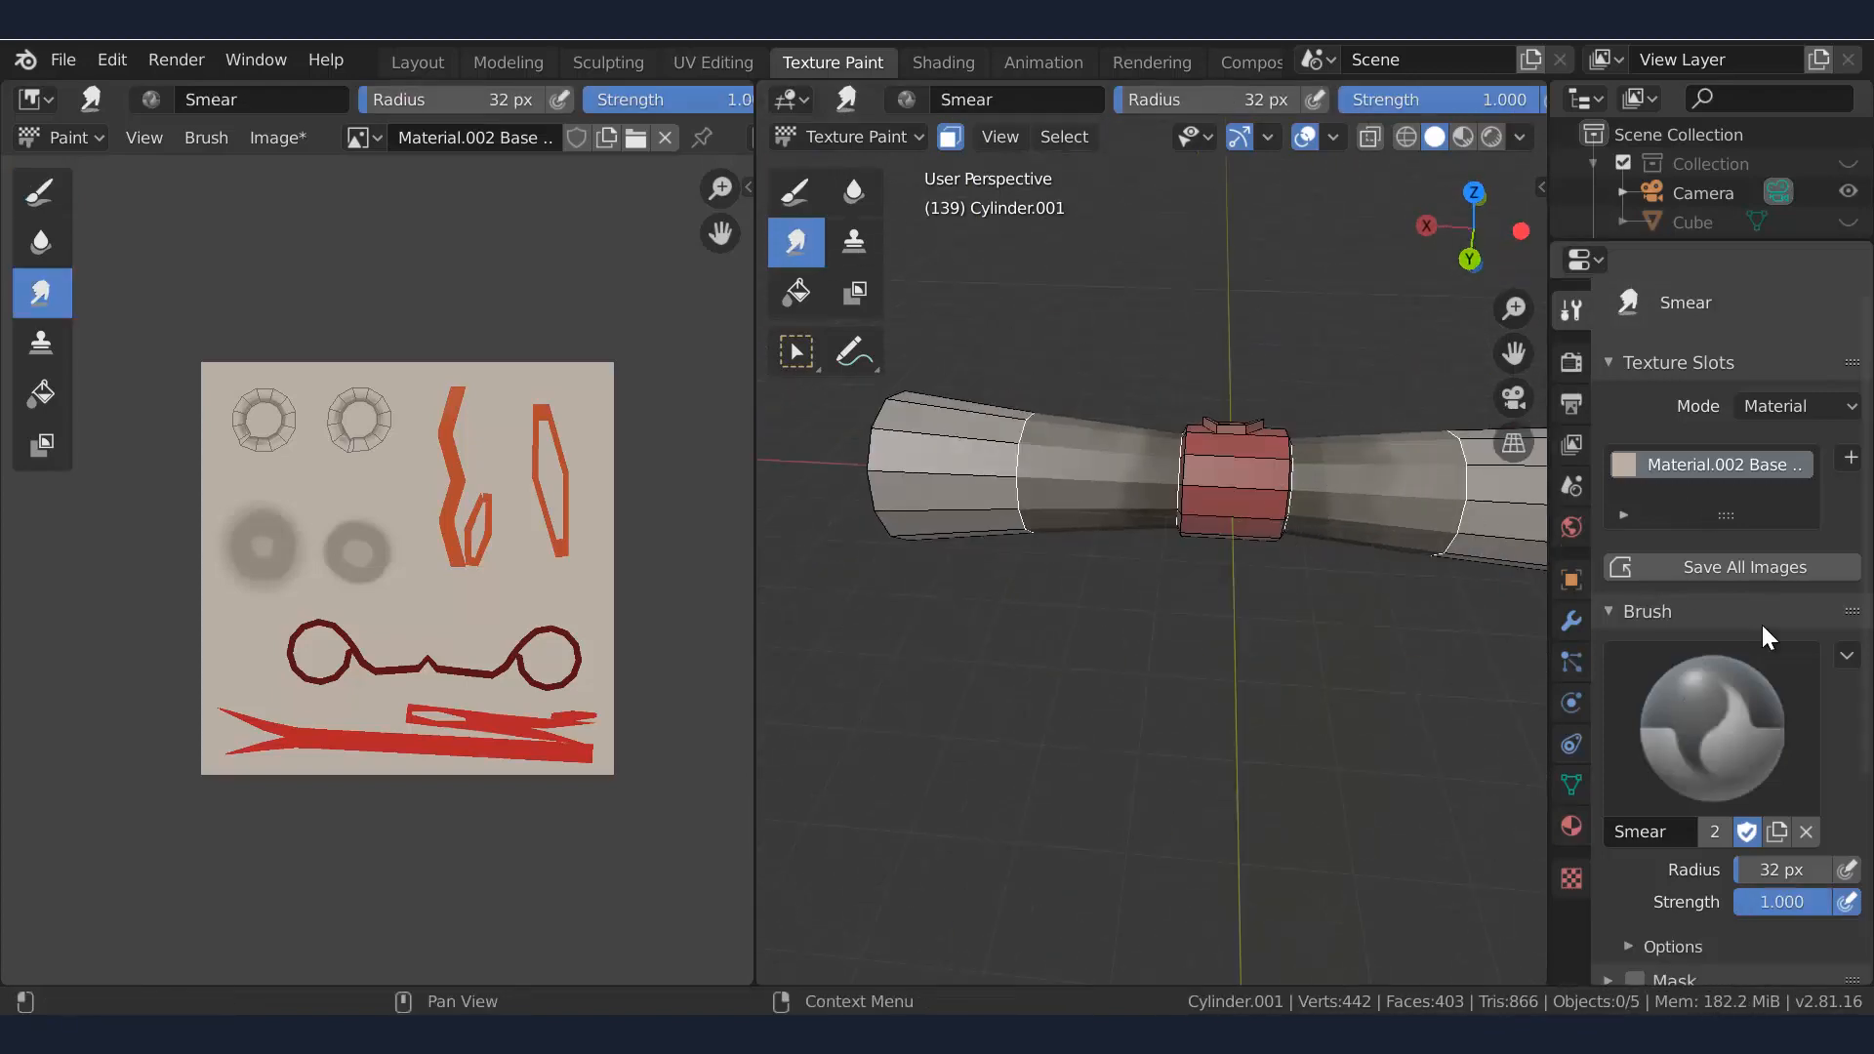
{"action": "middle_click_drag", "start_coordinate": [1298, 565], "coordinate": [1273, 604], "text": "shift"}
{"action": "scroll", "coordinate": [1342, 527], "scroll_direction": "up", "scroll_amount": 3}
{"action": "key", "text": "f"}
{"action": "mouse_move", "coordinate": [1344, 527]}
{"action": "middle_mouse_down", "text": "shift"}
{"action": "mouse_move", "coordinate": [1296, 547]}
{"action": "mouse_move", "coordinate": [1238, 613]}
{"action": "mouse_move", "coordinate": [1252, 562]}
{"action": "mouse_move", "coordinate": [1152, 566]}
{"action": "mouse_move", "coordinate": [1312, 555]}
{"action": "middle_mouse_up", "text": "shift"}
{"action": "left_click", "coordinate": [1244, 529]}
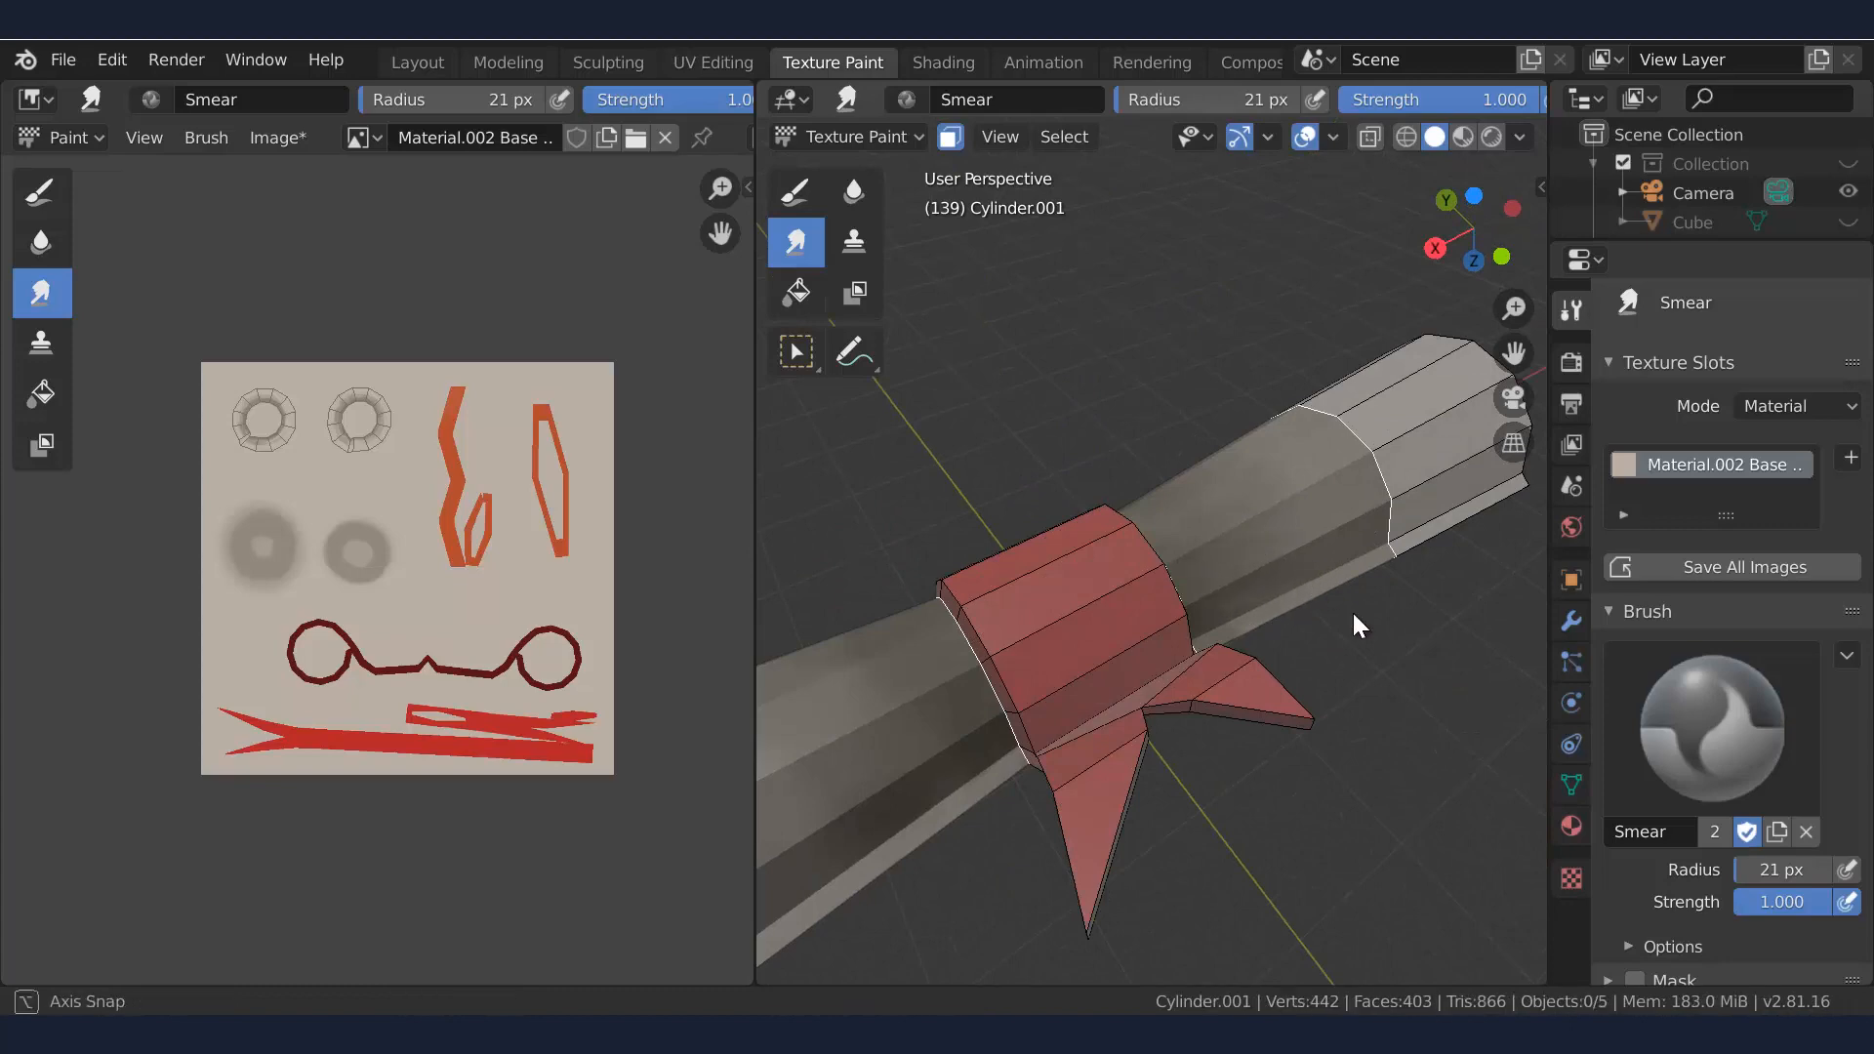
{"action": "middle_click_drag", "start_coordinate": [1356, 621], "coordinate": [1270, 586]}
{"action": "middle_click_drag", "start_coordinate": [1105, 603], "coordinate": [1252, 472]}
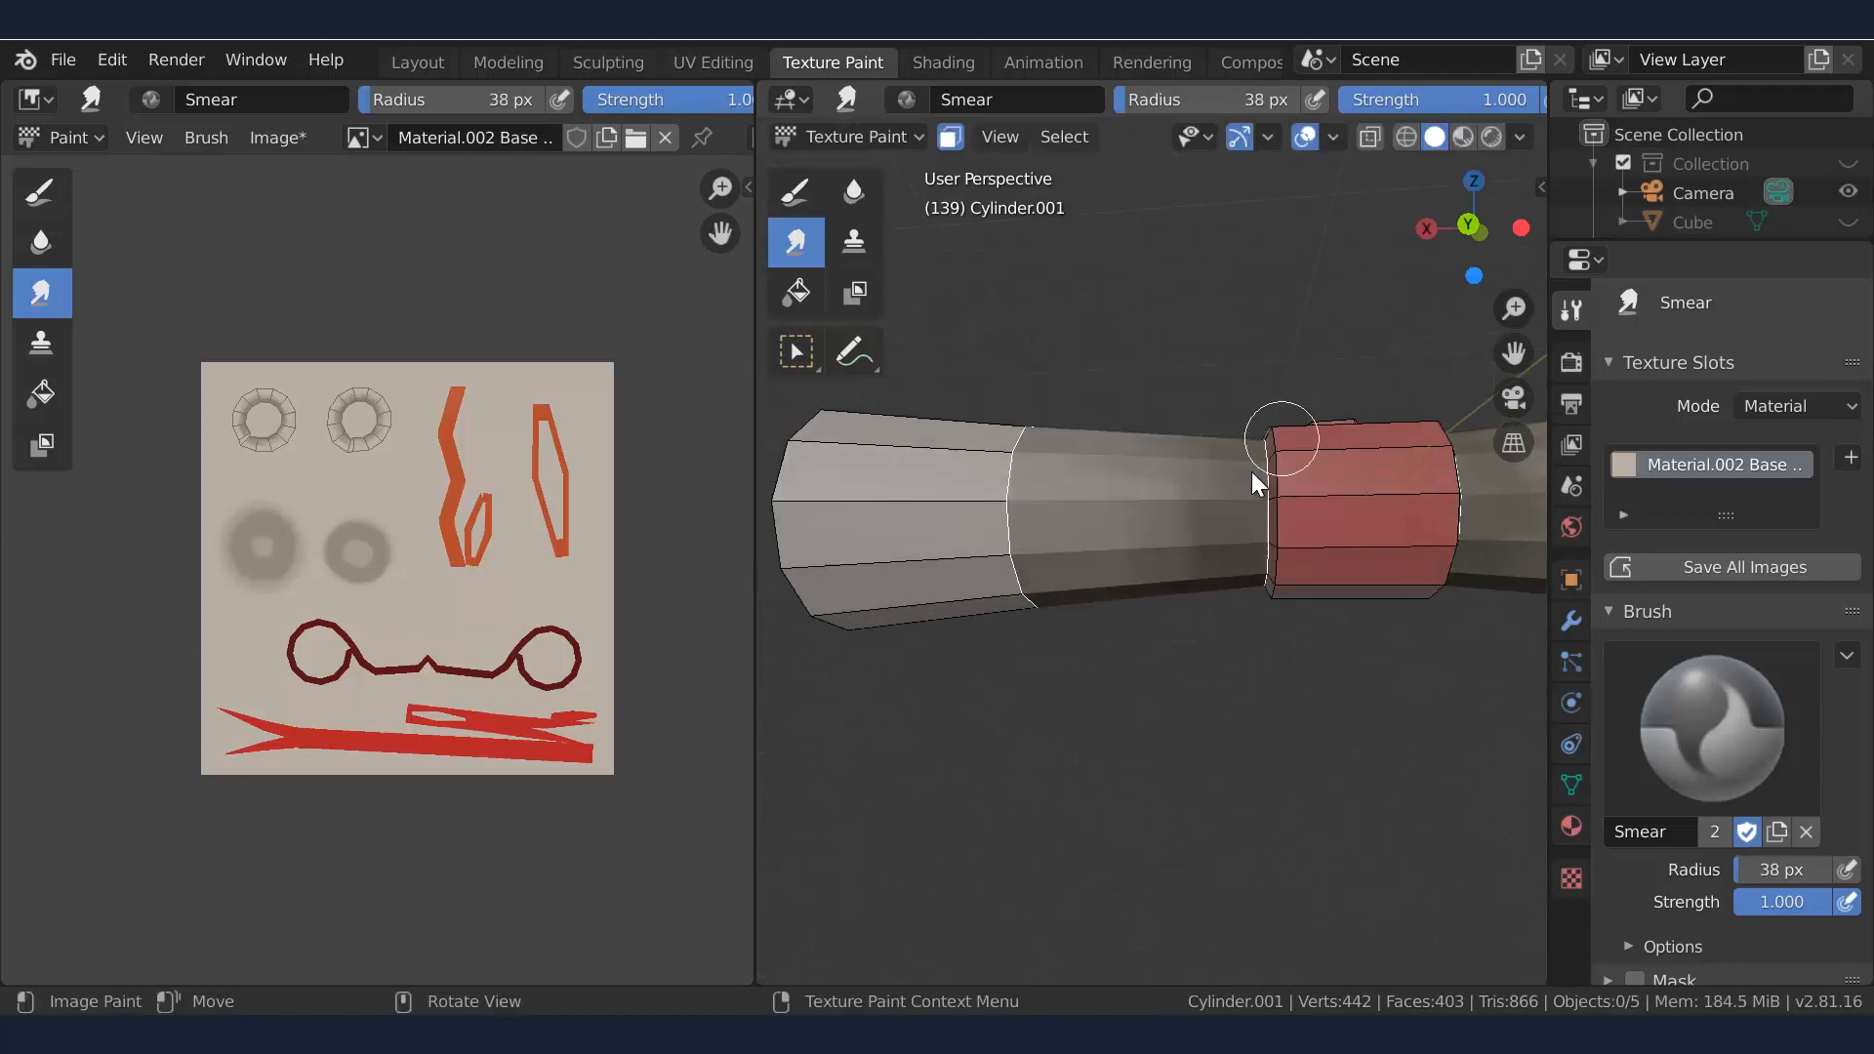
{"action": "mouse_move", "coordinate": [1192, 563]}
{"action": "middle_mouse_down"}
{"action": "mouse_move", "coordinate": [1292, 543]}
{"action": "mouse_move", "coordinate": [1188, 588]}
{"action": "middle_mouse_up"}
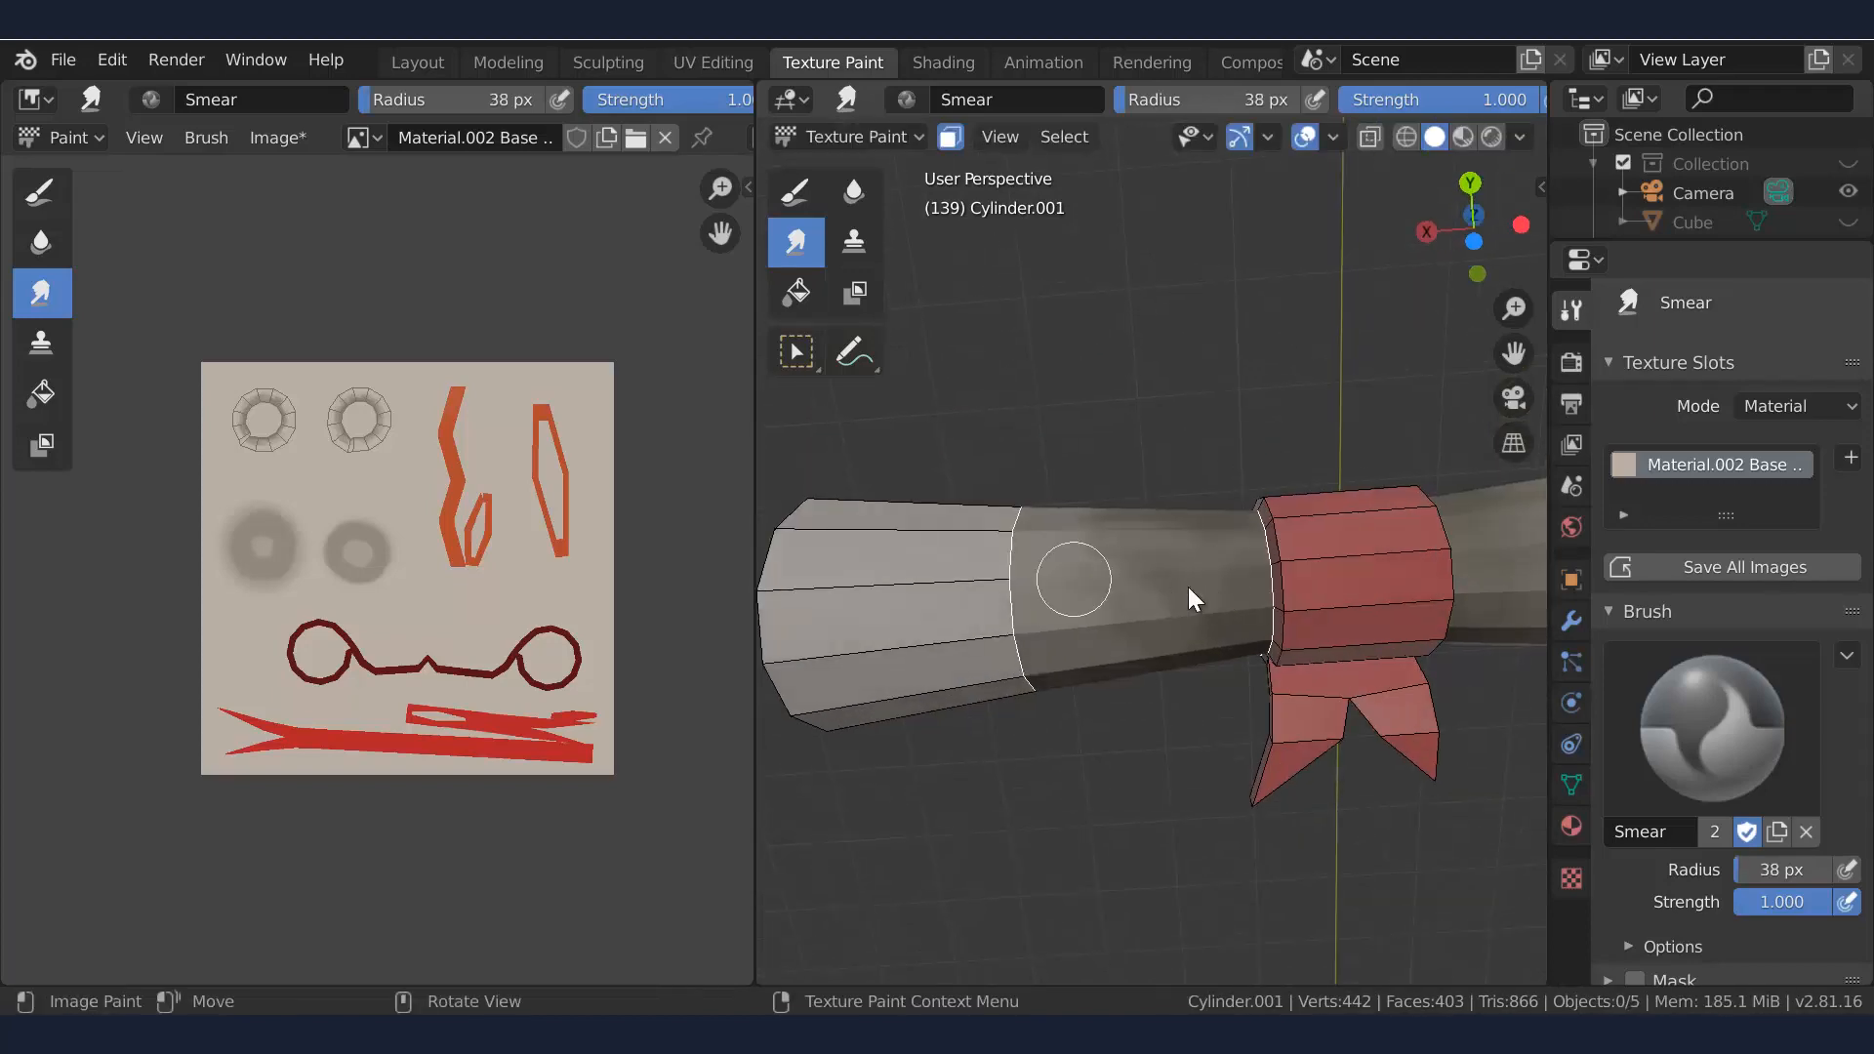
Select the outermost face rings at both flared ends of the scroll and return to texture painting
{"action": "mouse_move", "coordinate": [1168, 654]}
{"action": "middle_mouse_down"}
{"action": "mouse_move", "coordinate": [1205, 606]}
{"action": "mouse_move", "coordinate": [1109, 472]}
{"action": "mouse_move", "coordinate": [1175, 489]}
{"action": "mouse_move", "coordinate": [1347, 456]}
{"action": "mouse_move", "coordinate": [1159, 523]}
{"action": "mouse_move", "coordinate": [1221, 603]}
{"action": "mouse_move", "coordinate": [957, 586]}
{"action": "middle_mouse_up"}
{"action": "key", "text": "Tab"}
{"action": "left_click", "coordinate": [1159, 524], "text": "alt"}
{"action": "left_click", "coordinate": [1271, 549], "text": "alt+shift"}
{"action": "key", "text": "Tab"}
{"action": "middle_click_drag", "start_coordinate": [1151, 494], "coordinate": [1192, 478], "text": "ctrl"}
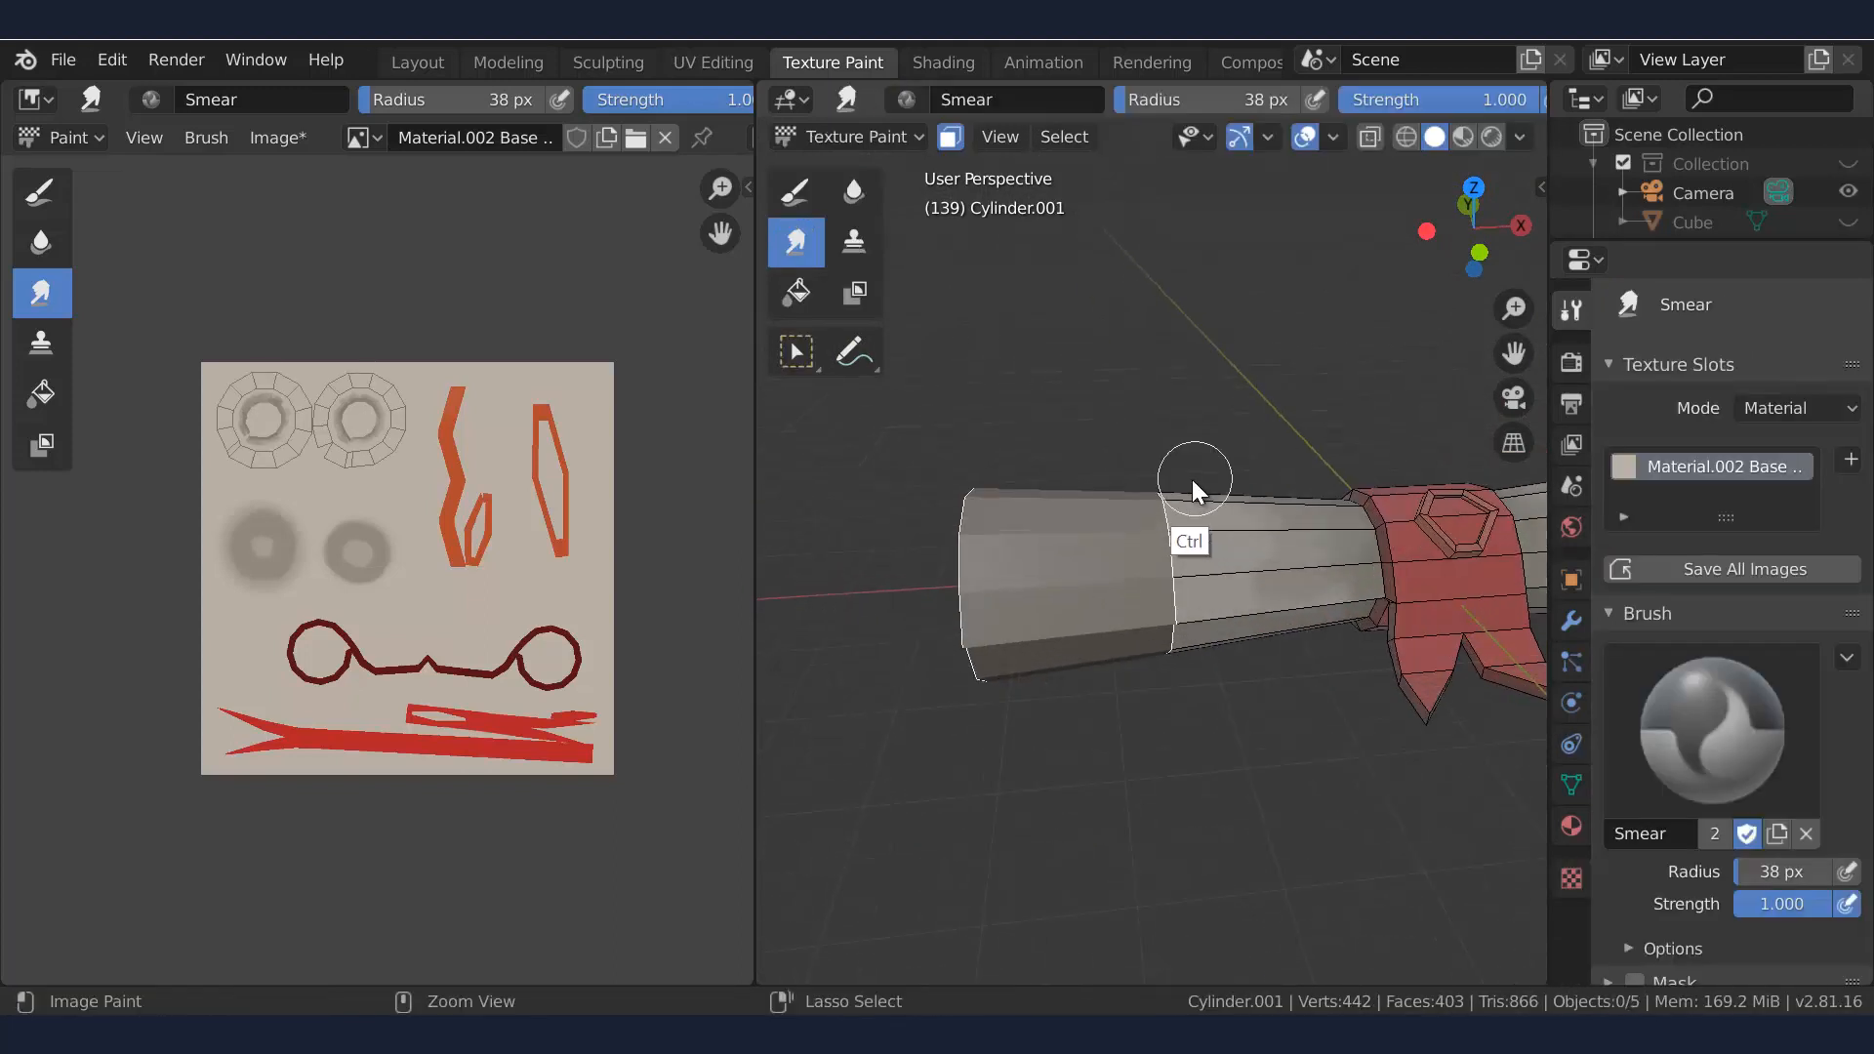
Shade the outermost face rings with the Draw brush and smear the shading with an 18 px radius
{"action": "left_click", "coordinate": [794, 198]}
{"action": "mouse_move", "coordinate": [941, 646]}
{"action": "middle_mouse_down"}
{"action": "mouse_move", "coordinate": [1123, 658]}
{"action": "mouse_move", "coordinate": [1000, 459]}
{"action": "mouse_move", "coordinate": [1038, 373]}
{"action": "mouse_move", "coordinate": [1298, 488]}
{"action": "mouse_move", "coordinate": [1285, 565]}
{"action": "mouse_move", "coordinate": [1285, 466]}
{"action": "mouse_move", "coordinate": [1345, 451]}
{"action": "mouse_move", "coordinate": [1087, 492]}
{"action": "mouse_move", "coordinate": [1123, 560]}
{"action": "mouse_move", "coordinate": [1252, 526]}
{"action": "mouse_move", "coordinate": [1150, 604]}
{"action": "mouse_move", "coordinate": [1128, 498]}
{"action": "mouse_move", "coordinate": [1095, 586]}
{"action": "mouse_move", "coordinate": [1187, 571]}
{"action": "mouse_move", "coordinate": [1099, 668]}
{"action": "mouse_move", "coordinate": [1169, 583]}
{"action": "mouse_move", "coordinate": [1163, 533]}
{"action": "mouse_move", "coordinate": [1144, 572]}
{"action": "mouse_move", "coordinate": [1140, 371]}
{"action": "mouse_move", "coordinate": [1138, 427]}
{"action": "mouse_move", "coordinate": [1193, 416]}
{"action": "middle_mouse_up"}
{"action": "left_click", "coordinate": [806, 247]}
{"action": "key", "text": "f"}
{"action": "left_click", "coordinate": [1098, 523]}
{"action": "mouse_move", "coordinate": [1244, 501]}
{"action": "middle_mouse_down"}
{"action": "mouse_move", "coordinate": [1315, 496]}
{"action": "mouse_move", "coordinate": [1183, 496]}
{"action": "mouse_move", "coordinate": [1175, 623]}
{"action": "mouse_move", "coordinate": [1230, 718]}
{"action": "mouse_move", "coordinate": [1247, 636]}
{"action": "mouse_move", "coordinate": [1193, 765]}
{"action": "mouse_move", "coordinate": [1165, 550]}
{"action": "mouse_move", "coordinate": [1192, 394]}
{"action": "mouse_move", "coordinate": [1174, 430]}
{"action": "middle_mouse_up"}
Select the four narrow faces of the paper's overlap edge along the scroll and return to texture painting
{"action": "key", "text": "Tab"}
{"action": "left_click", "coordinate": [1152, 454]}
{"action": "left_click", "coordinate": [1313, 462], "text": "shift"}
{"action": "middle_click_drag", "start_coordinate": [1339, 452], "coordinate": [1064, 477], "text": "shift"}
{"action": "left_click", "coordinate": [1372, 502], "text": "shift"}
{"action": "left_click", "coordinate": [1435, 500], "text": "shift"}
{"action": "middle_click_drag", "start_coordinate": [1443, 500], "coordinate": [1353, 515]}
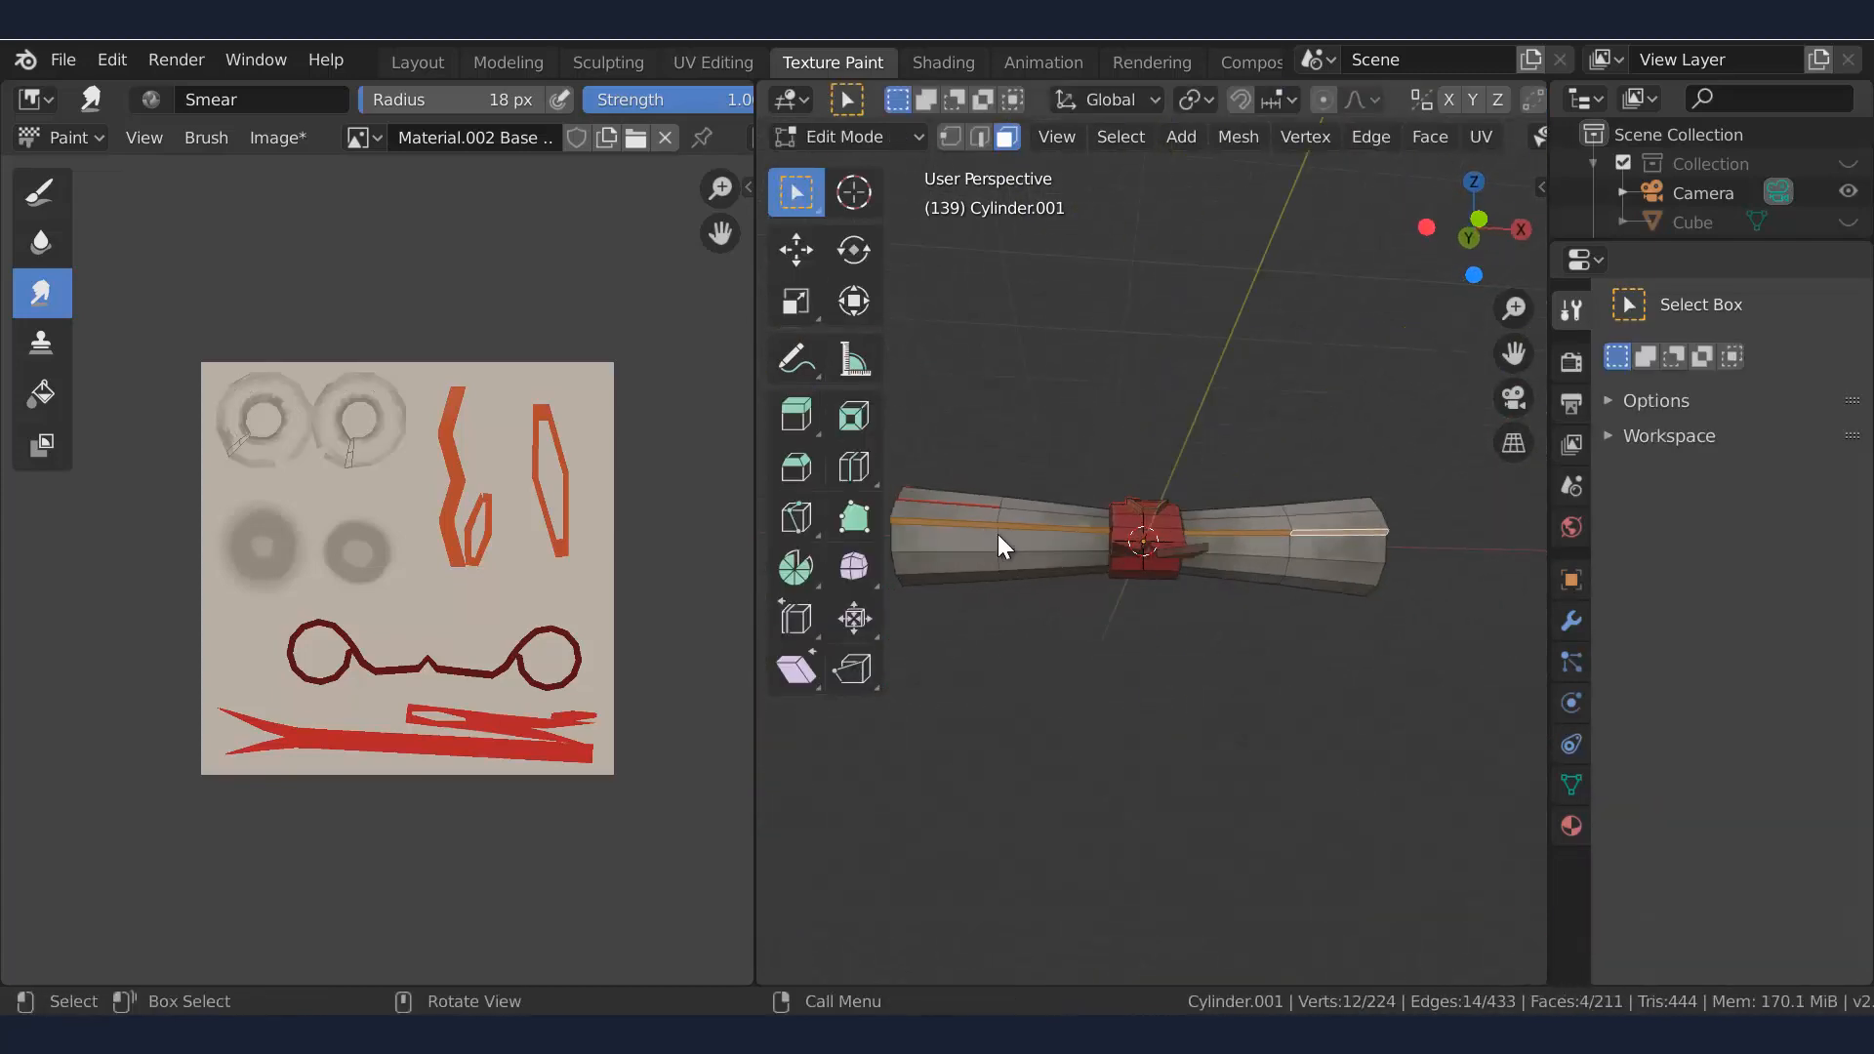
{"action": "key", "text": "Tab"}
Add a darker grey-brown to the palette and paint the narrow overlap-edge faces with a stronger 41 px Draw brush
{"action": "left_click_drag", "start_coordinate": [1864, 664], "coordinate": [1864, 794]}
{"action": "left_click", "coordinate": [796, 192]}
{"action": "scroll", "coordinate": [1806, 810], "scroll_direction": "down", "scroll_amount": 10}
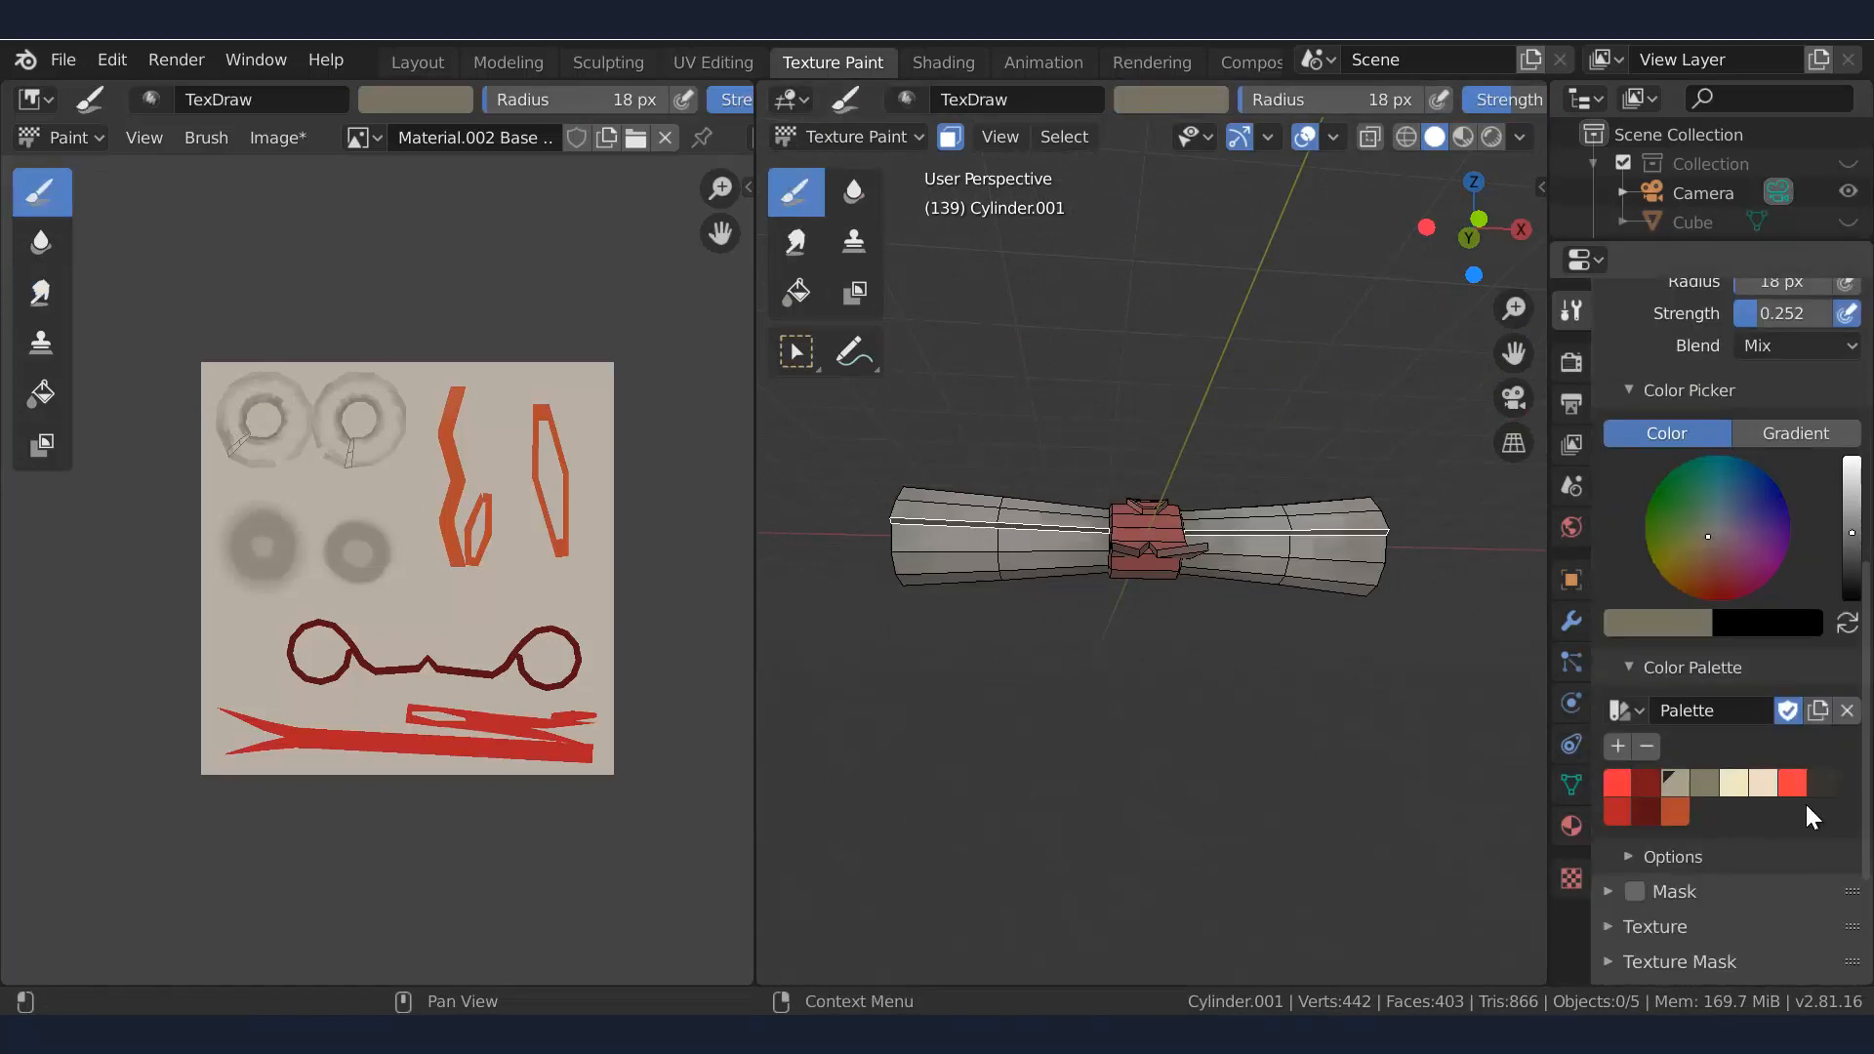
{"action": "left_click_drag", "start_coordinate": [1854, 539], "coordinate": [1851, 543]}
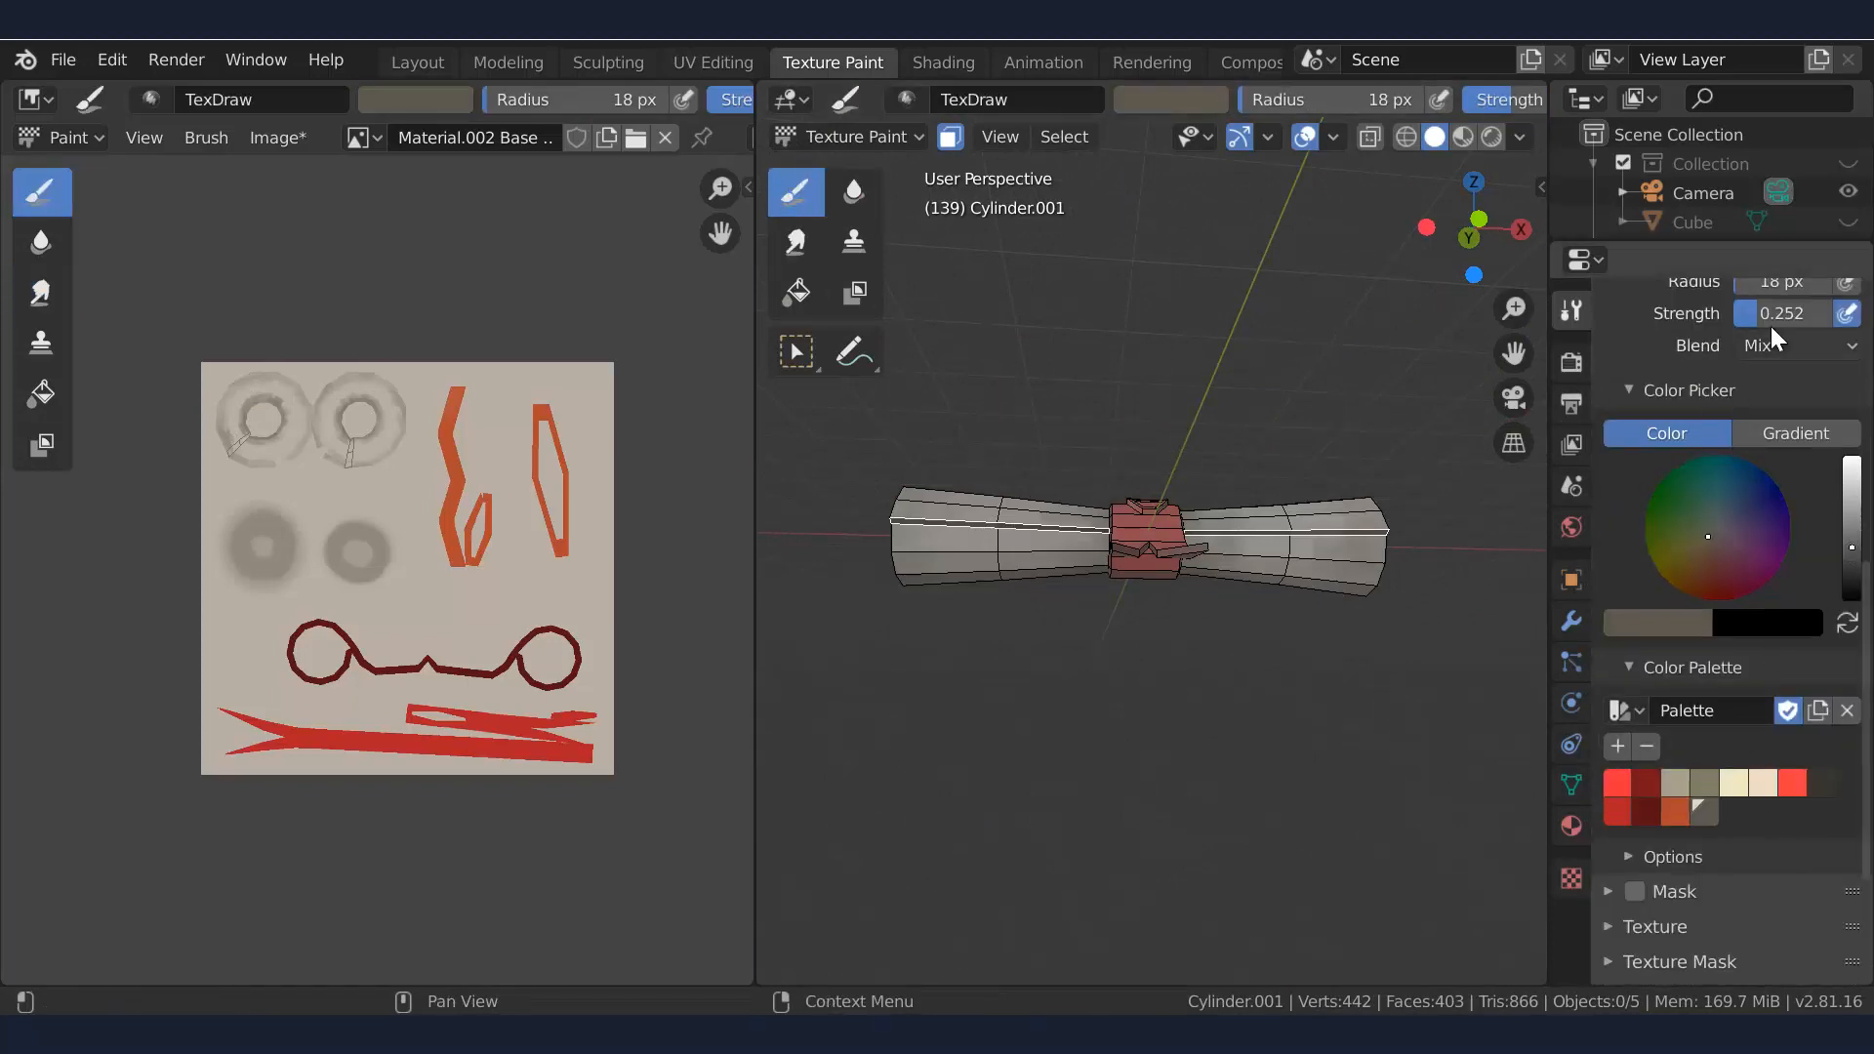
{"action": "left_click_drag", "start_coordinate": [1770, 317], "coordinate": [1858, 316]}
{"action": "scroll", "coordinate": [1023, 565], "scroll_direction": "up", "scroll_amount": 4}
{"action": "middle_click_drag", "start_coordinate": [1023, 565], "coordinate": [1282, 506], "text": "shift"}
{"action": "key", "text": "f"}
{"action": "left_click", "coordinate": [977, 436]}
{"action": "mouse_move", "coordinate": [984, 437]}
{"action": "middle_mouse_down"}
{"action": "mouse_move", "coordinate": [1060, 371]}
{"action": "mouse_move", "coordinate": [1165, 503]}
{"action": "mouse_move", "coordinate": [1310, 547]}
{"action": "mouse_move", "coordinate": [1367, 532]}
{"action": "middle_mouse_up"}
Set the brush strength to 0.262 and select the four-face strip beside the overlap edge for painting
{"action": "left_click_drag", "start_coordinate": [1791, 318], "coordinate": [1718, 318]}
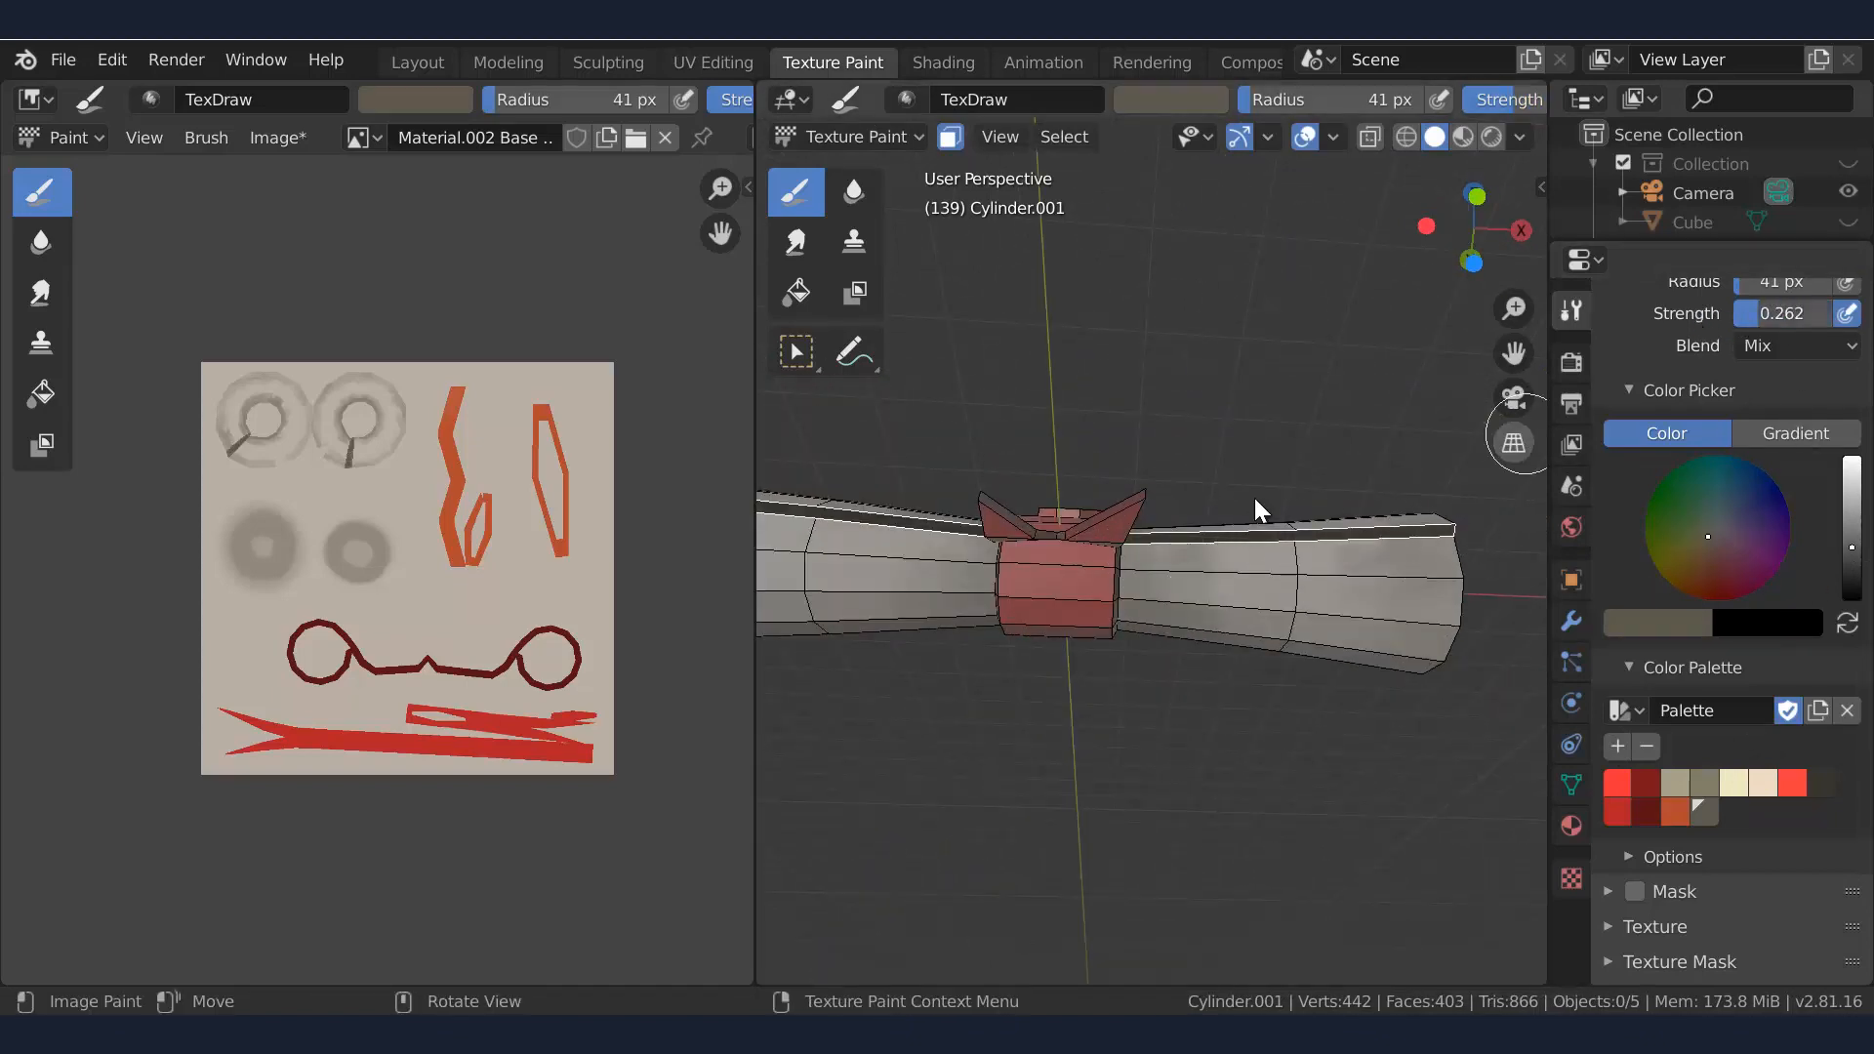
{"action": "key", "text": "Tab"}
{"action": "left_click", "coordinate": [1246, 547]}
{"action": "left_click", "coordinate": [1318, 553], "text": "shift"}
{"action": "middle_click_drag", "start_coordinate": [959, 530], "coordinate": [1188, 570], "text": "shift"}
{"action": "left_click", "coordinate": [1162, 582], "text": "shift"}
{"action": "left_click", "coordinate": [1025, 572], "text": "shift"}
{"action": "key", "text": "Tab"}
Shade the strip beside the overlap edge with the darker grey-brown, raising the brush strength to 0.330
{"action": "scroll", "coordinate": [888, 494], "scroll_direction": "up", "scroll_amount": 2}
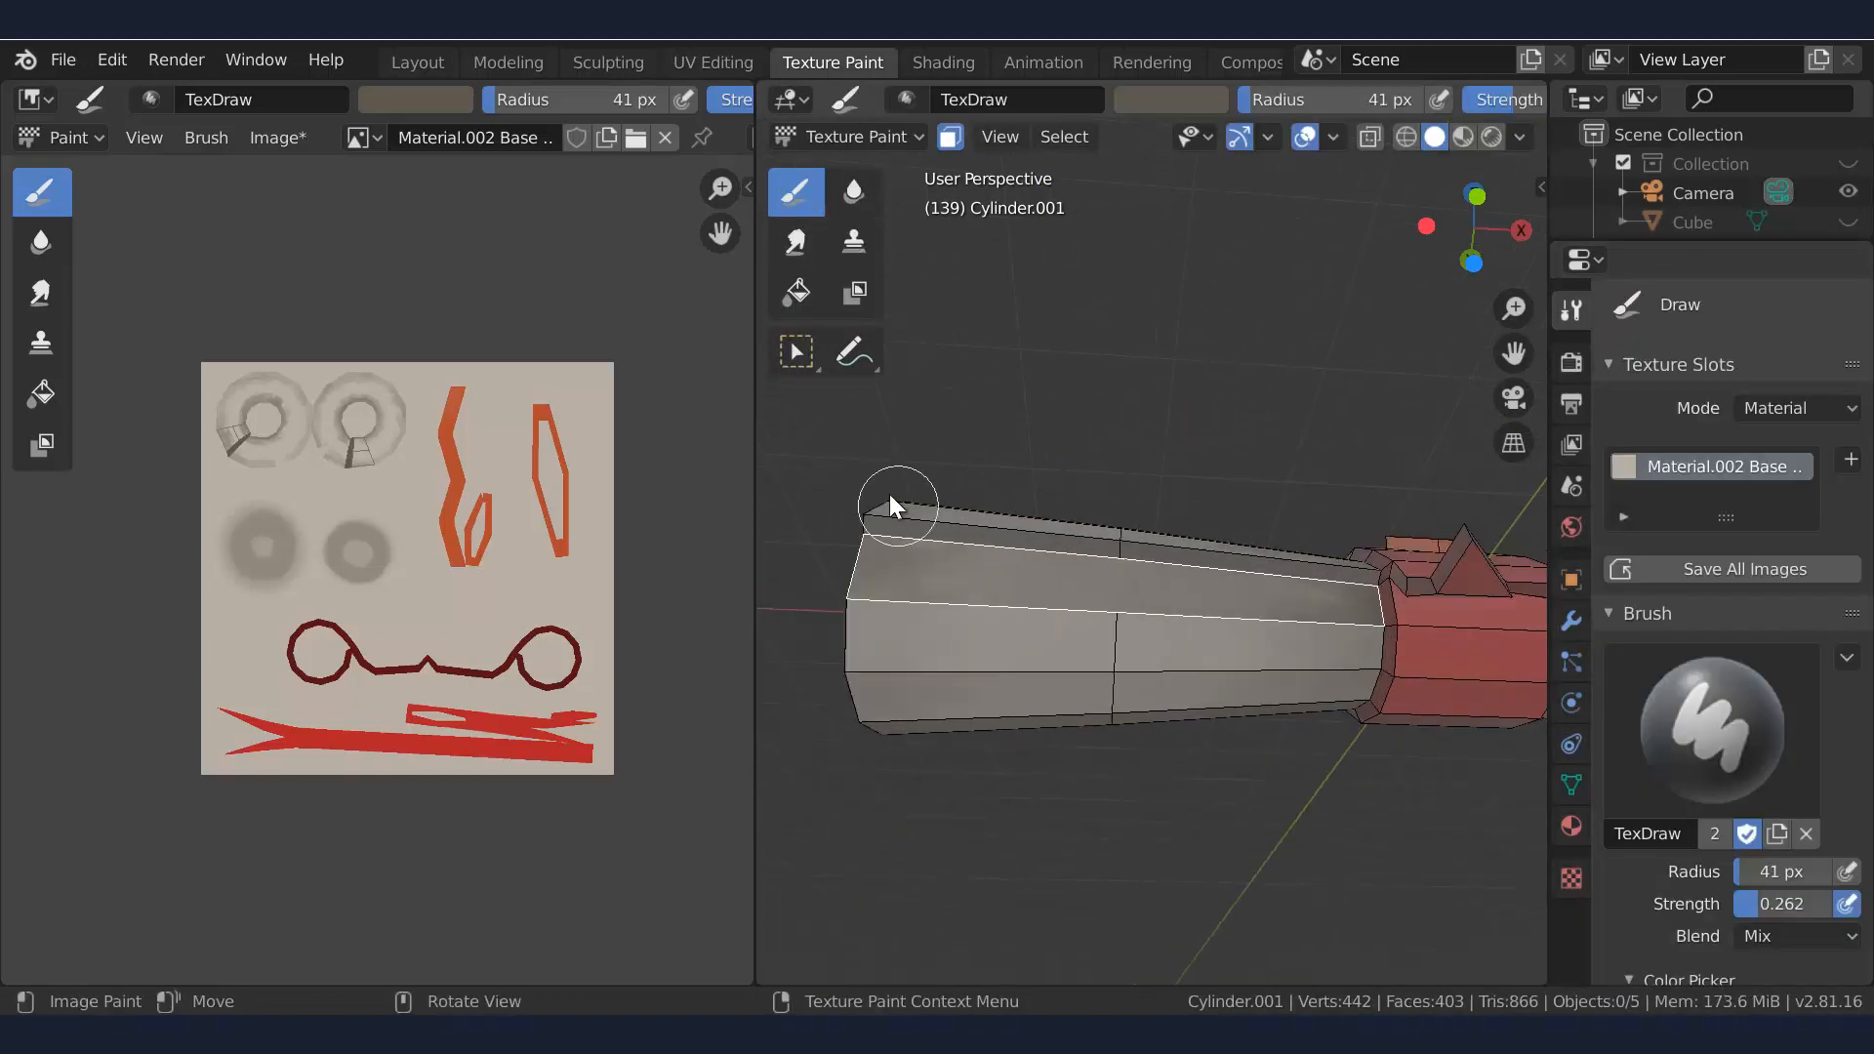
{"action": "middle_click_drag", "start_coordinate": [1045, 475], "coordinate": [1049, 507]}
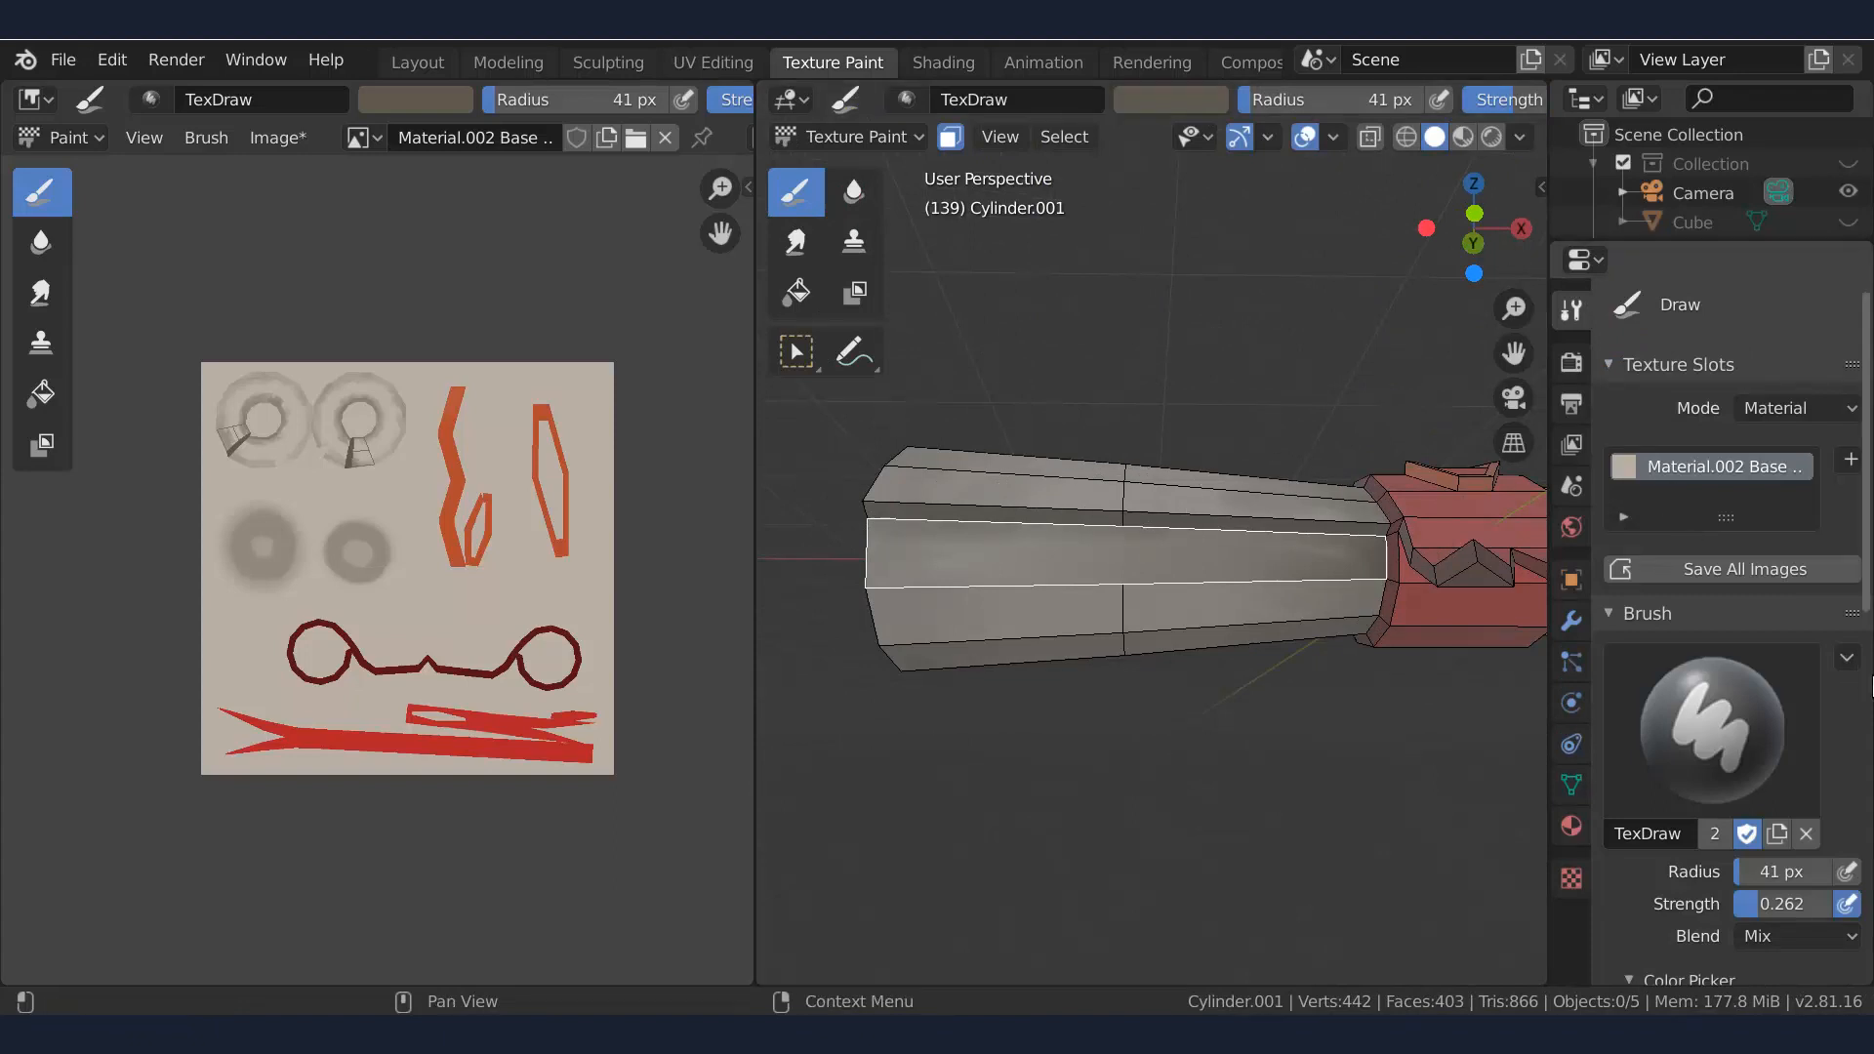
{"action": "scroll", "coordinate": [1780, 785], "scroll_direction": "down", "scroll_amount": 3}
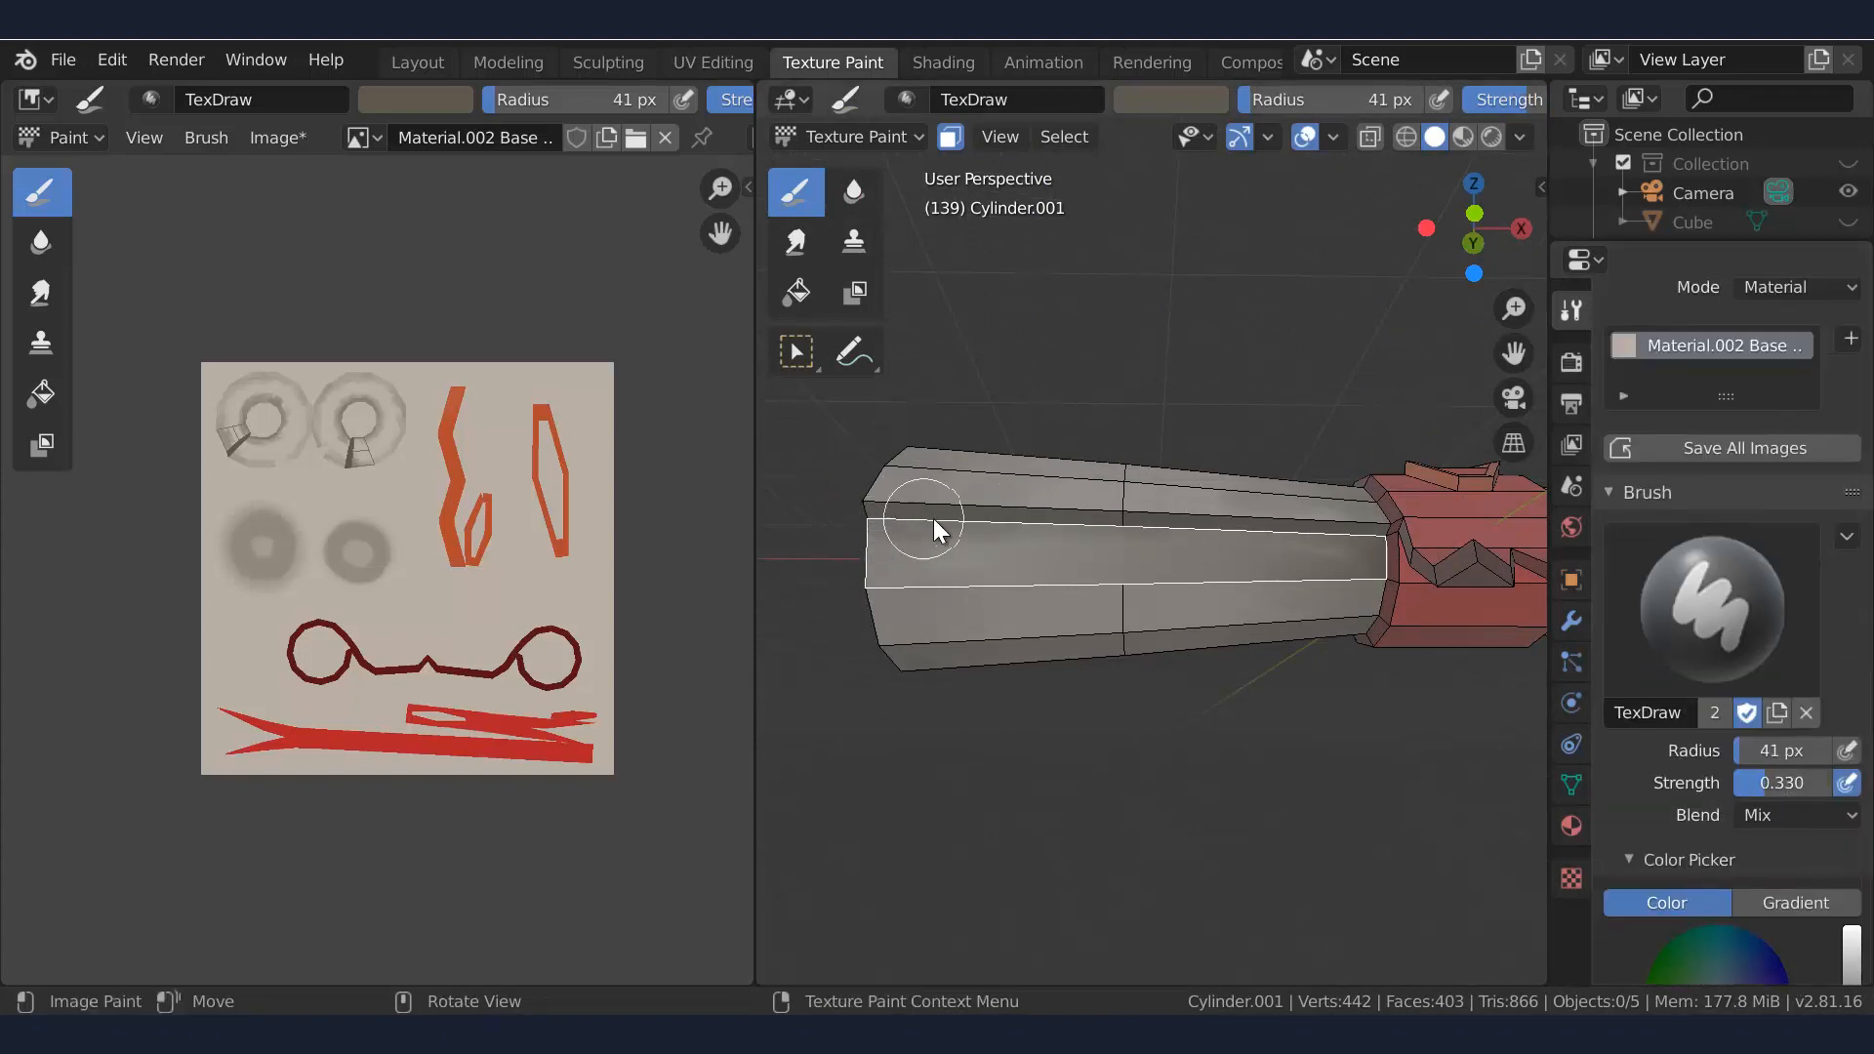
{"action": "middle_click_drag", "start_coordinate": [1162, 449], "coordinate": [1181, 511]}
Reselect the outermost face rings at both ends of the scroll and return to texture painting
{"action": "key", "text": "Tab"}
{"action": "mouse_move", "coordinate": [1205, 448]}
{"action": "middle_mouse_down"}
{"action": "mouse_move", "coordinate": [1151, 524]}
{"action": "mouse_move", "coordinate": [1251, 518]}
{"action": "mouse_move", "coordinate": [1180, 557]}
{"action": "mouse_move", "coordinate": [1234, 452]}
{"action": "mouse_move", "coordinate": [1155, 502]}
{"action": "mouse_move", "coordinate": [1370, 559]}
{"action": "mouse_move", "coordinate": [941, 498]}
{"action": "mouse_move", "coordinate": [1150, 537]}
{"action": "middle_mouse_up"}
{"action": "left_click", "coordinate": [1250, 532], "text": "alt"}
{"action": "left_click", "coordinate": [1092, 473], "text": "alt+shift"}
{"action": "key", "text": "Tab"}
Add a near-black brown to the palette and paint a tear mark on one end's rim at 20 px radius, strength 1.000
{"action": "middle_click_drag", "start_coordinate": [1310, 496], "coordinate": [928, 488], "text": "shift"}
{"action": "scroll", "coordinate": [1249, 543], "scroll_direction": "up", "scroll_amount": 4}
{"action": "scroll", "coordinate": [1737, 739], "scroll_direction": "down", "scroll_amount": 14}
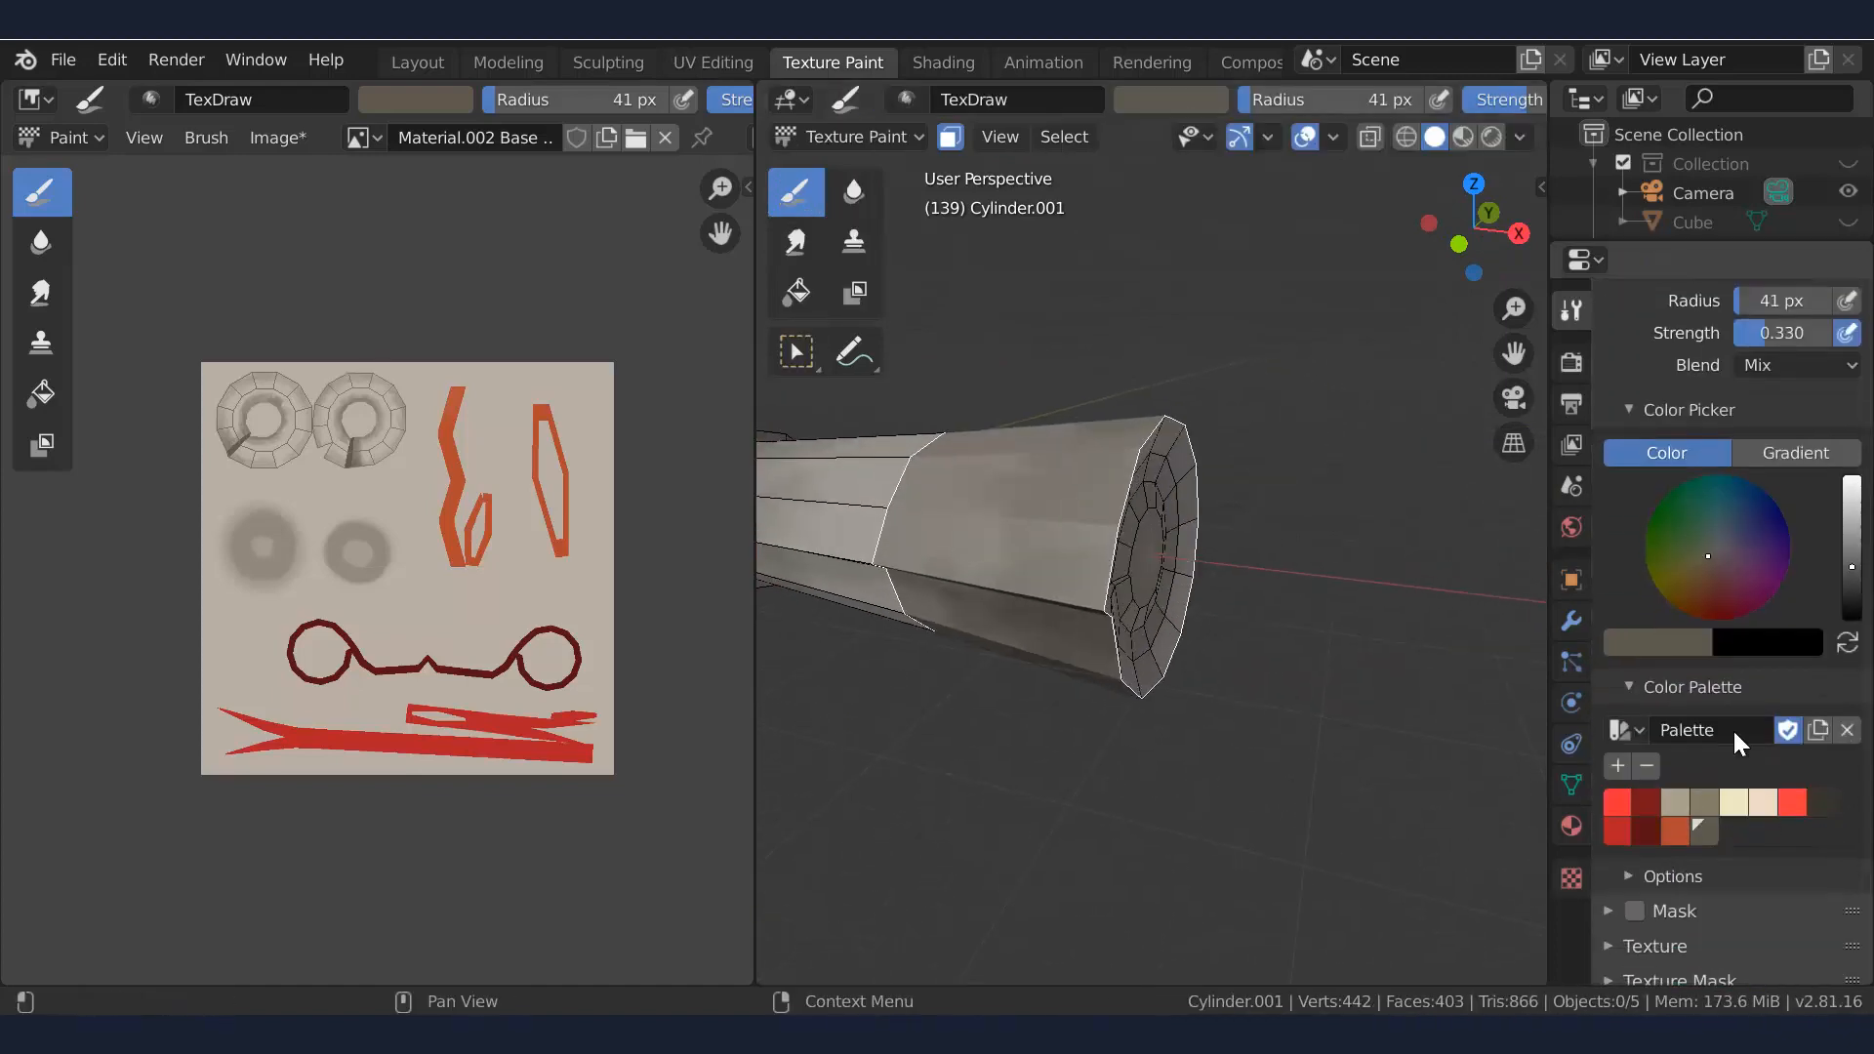
{"action": "left_click_drag", "start_coordinate": [1851, 568], "coordinate": [1851, 590]}
{"action": "key", "text": "f"}
{"action": "left_click", "coordinate": [1327, 421]}
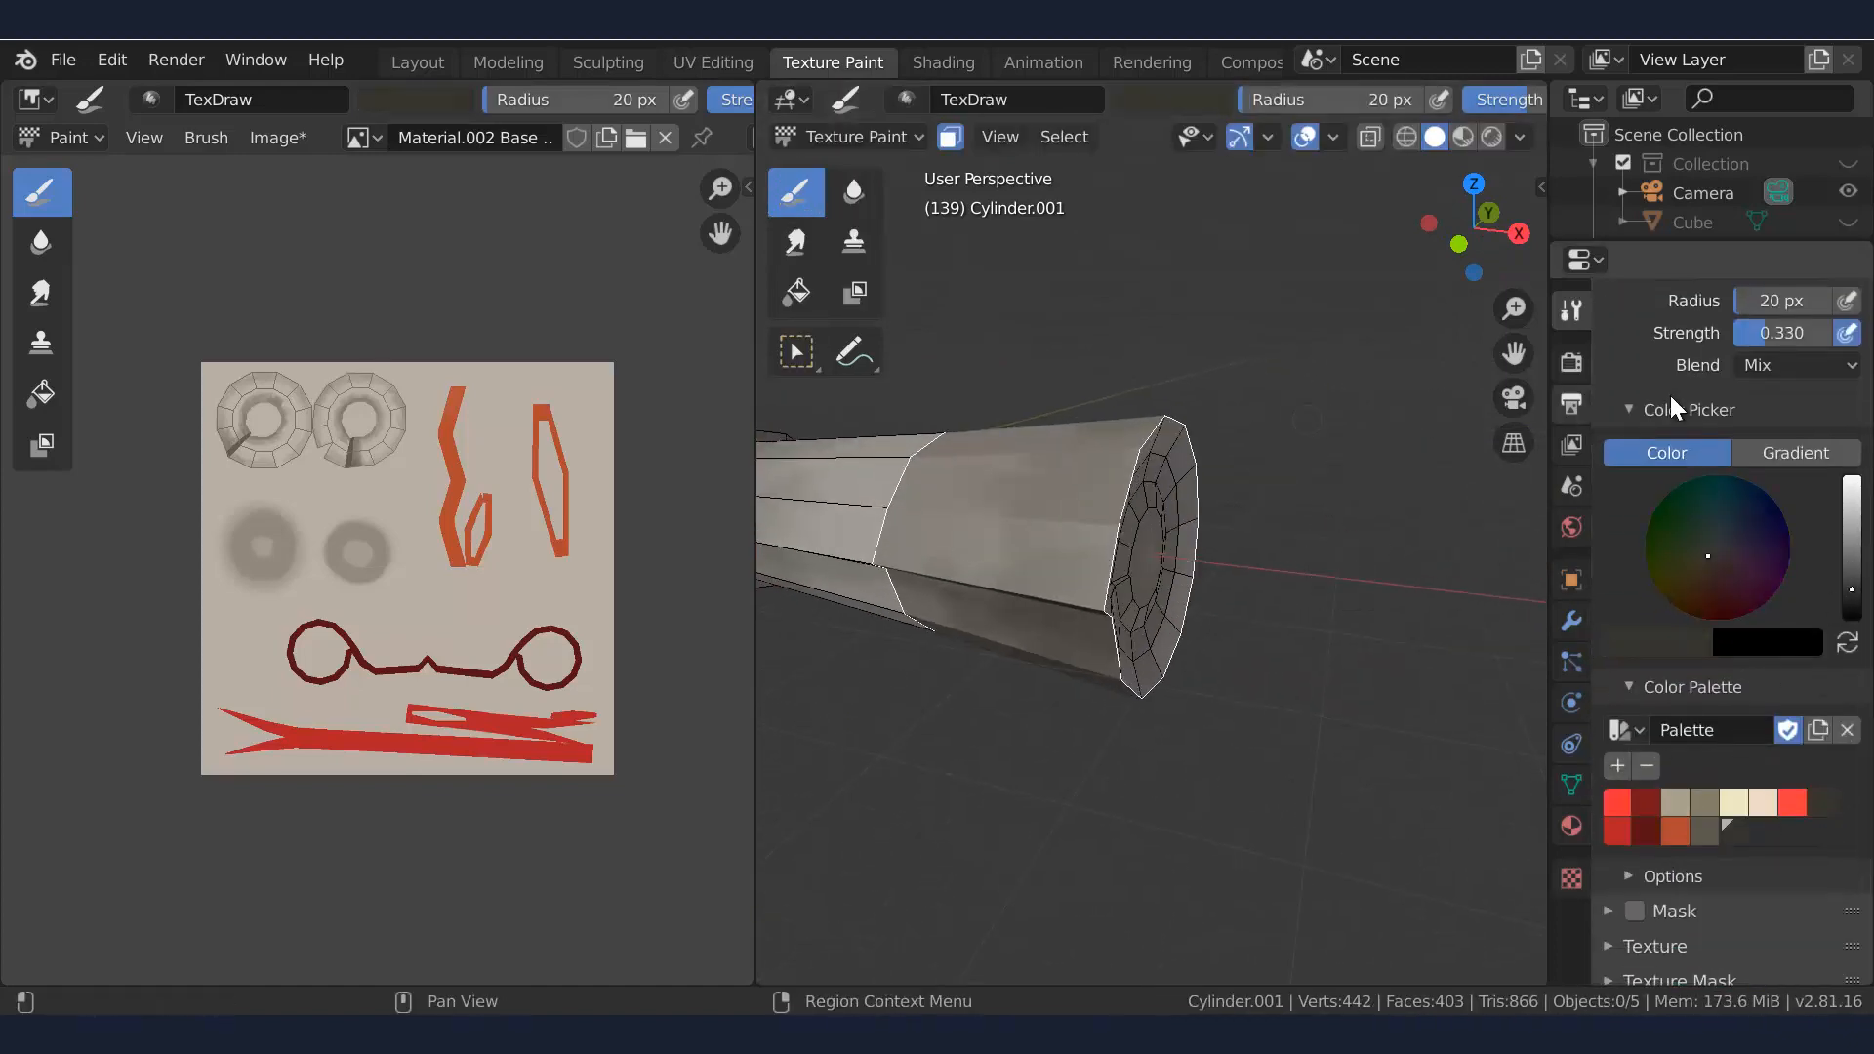
{"action": "middle_click_drag", "start_coordinate": [1193, 596], "coordinate": [1149, 433], "text": "ctrl"}
{"action": "middle_click_drag", "start_coordinate": [1266, 482], "coordinate": [1215, 463], "text": "shift"}
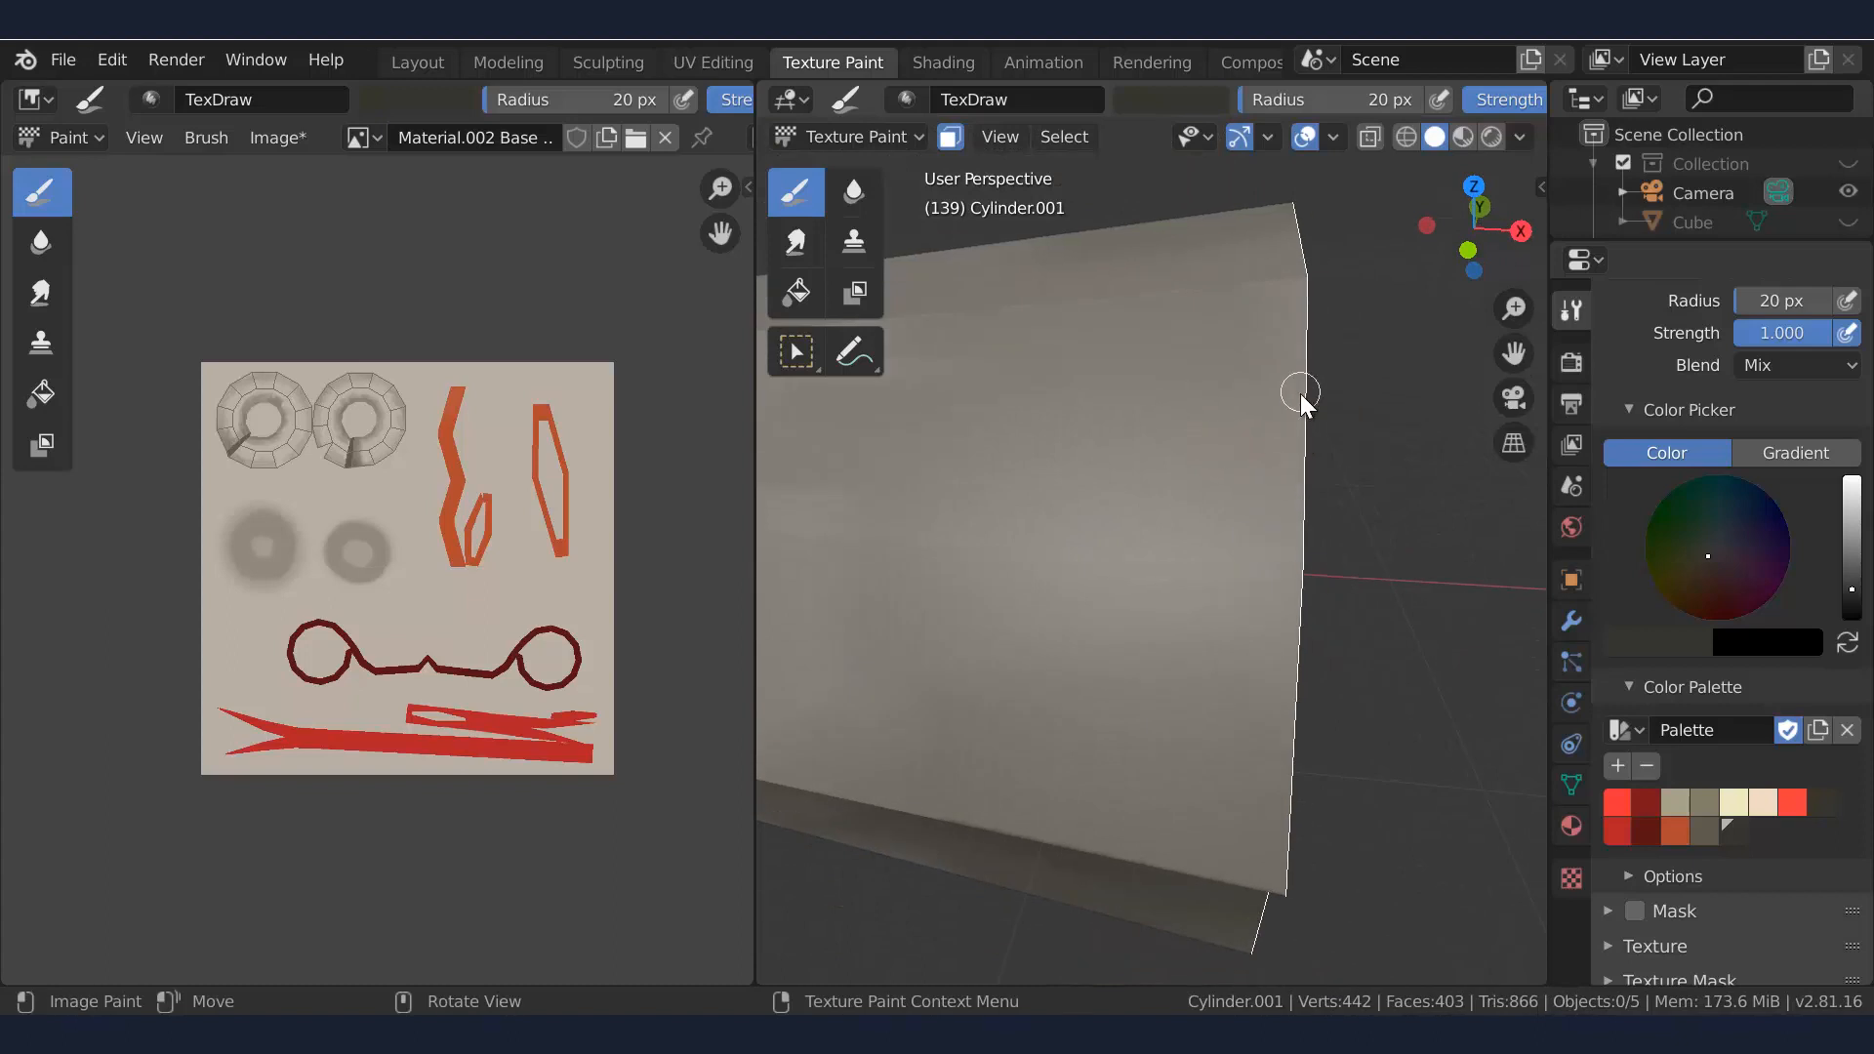
{"action": "mouse_move", "coordinate": [1308, 408]}
{"action": "left_mouse_down"}
{"action": "mouse_move", "coordinate": [1188, 449]}
{"action": "mouse_move", "coordinate": [1117, 436]}
{"action": "mouse_move", "coordinate": [1268, 455]}
{"action": "mouse_move", "coordinate": [1308, 498]}
{"action": "left_mouse_up"}
Extend the dark tear mark into a pointed tip with a 10 px brush radius
{"action": "scroll", "coordinate": [1279, 513], "scroll_direction": "down", "scroll_amount": 8}
{"action": "scroll", "coordinate": [1270, 512], "scroll_direction": "up", "scroll_amount": 5}
{"action": "middle_click_drag", "start_coordinate": [1213, 559], "coordinate": [1208, 470], "text": "ctrl"}
{"action": "key", "text": "f"}
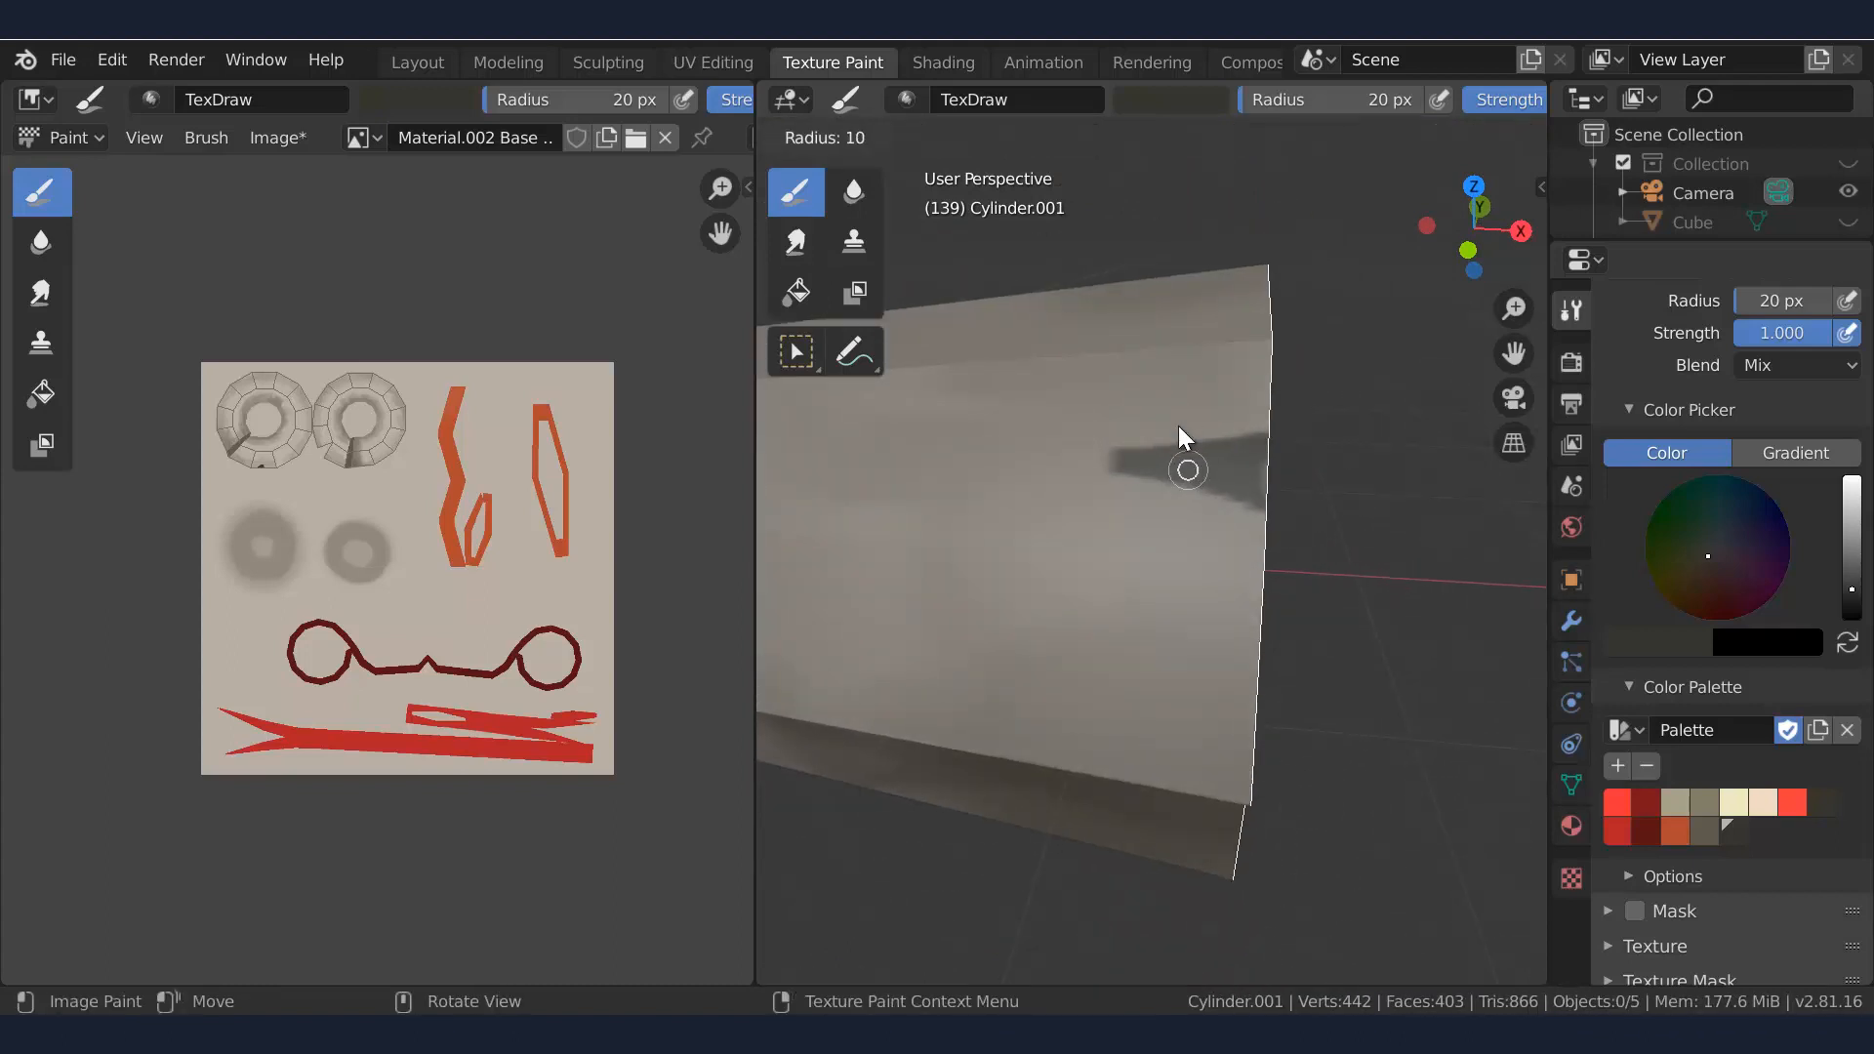
{"action": "left_click", "coordinate": [1179, 426]}
{"action": "left_click_drag", "start_coordinate": [1126, 461], "coordinate": [1261, 478]}
Paint another dark tear mark on the same end's rim, close to the overlap edge
{"action": "scroll", "coordinate": [1265, 483], "scroll_direction": "down", "scroll_amount": 5}
{"action": "mouse_move", "coordinate": [1269, 489]}
{"action": "middle_mouse_down"}
{"action": "mouse_move", "coordinate": [1304, 529]}
{"action": "mouse_move", "coordinate": [1171, 503]}
{"action": "middle_mouse_up"}
{"action": "mouse_move", "coordinate": [1171, 503]}
{"action": "middle_mouse_down", "text": "ctrl"}
{"action": "mouse_move", "coordinate": [1158, 461]}
{"action": "mouse_move", "coordinate": [1349, 454]}
{"action": "mouse_move", "coordinate": [1206, 363]}
{"action": "middle_mouse_up", "text": "ctrl"}
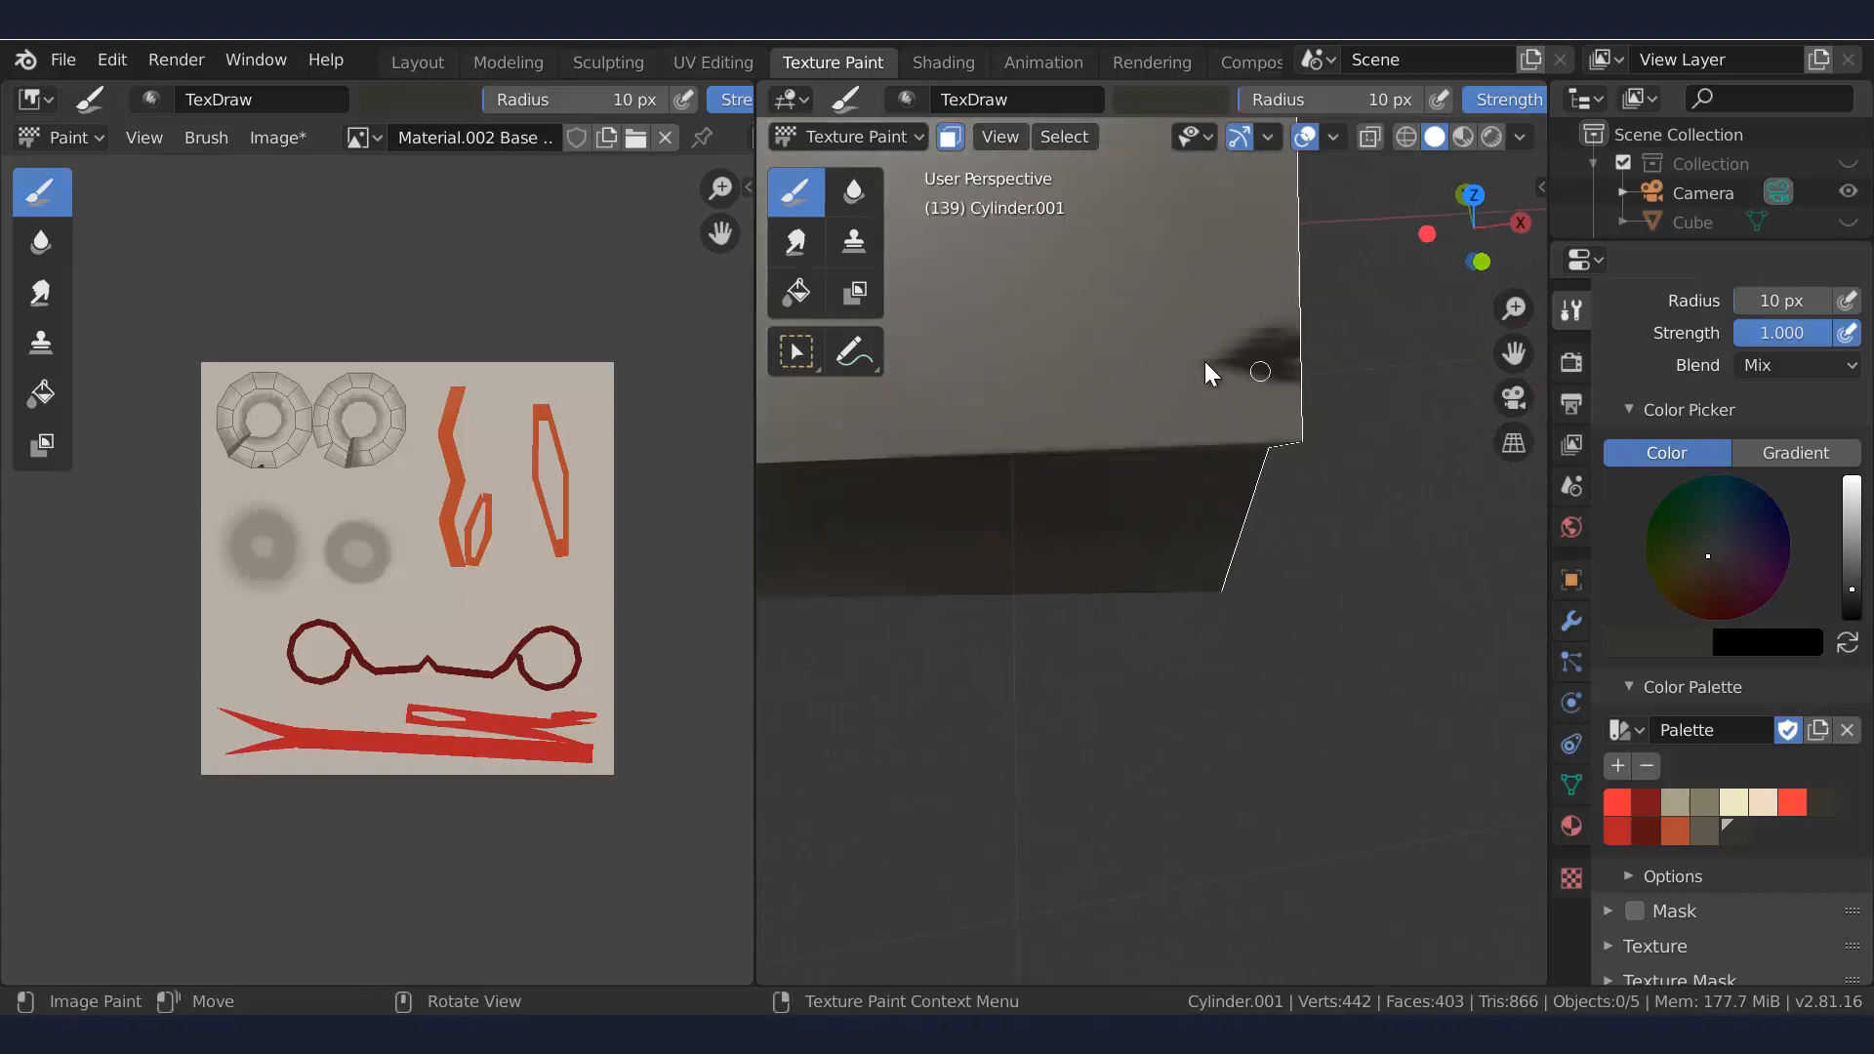
{"action": "left_click_drag", "start_coordinate": [1209, 371], "coordinate": [1298, 376]}
Paint pointed dark tear marks running inward from the rim at the scroll's opposite end
{"action": "mouse_move", "coordinate": [1297, 359]}
{"action": "middle_mouse_down"}
{"action": "mouse_move", "coordinate": [1088, 481]}
{"action": "mouse_move", "coordinate": [1152, 516]}
{"action": "mouse_move", "coordinate": [983, 523]}
{"action": "middle_mouse_up"}
{"action": "mouse_move", "coordinate": [983, 523]}
{"action": "left_mouse_down"}
{"action": "mouse_move", "coordinate": [1050, 507]}
{"action": "mouse_move", "coordinate": [996, 528]}
{"action": "mouse_move", "coordinate": [1008, 536]}
{"action": "left_mouse_up"}
{"action": "mouse_move", "coordinate": [1008, 536]}
{"action": "middle_mouse_down"}
{"action": "mouse_move", "coordinate": [1117, 521]}
{"action": "mouse_move", "coordinate": [1181, 478]}
{"action": "mouse_move", "coordinate": [1144, 506]}
{"action": "mouse_move", "coordinate": [1236, 522]}
{"action": "mouse_move", "coordinate": [1136, 545]}
{"action": "mouse_move", "coordinate": [1153, 563]}
{"action": "middle_mouse_up"}
{"action": "left_click_drag", "start_coordinate": [1153, 564], "coordinate": [1192, 583]}
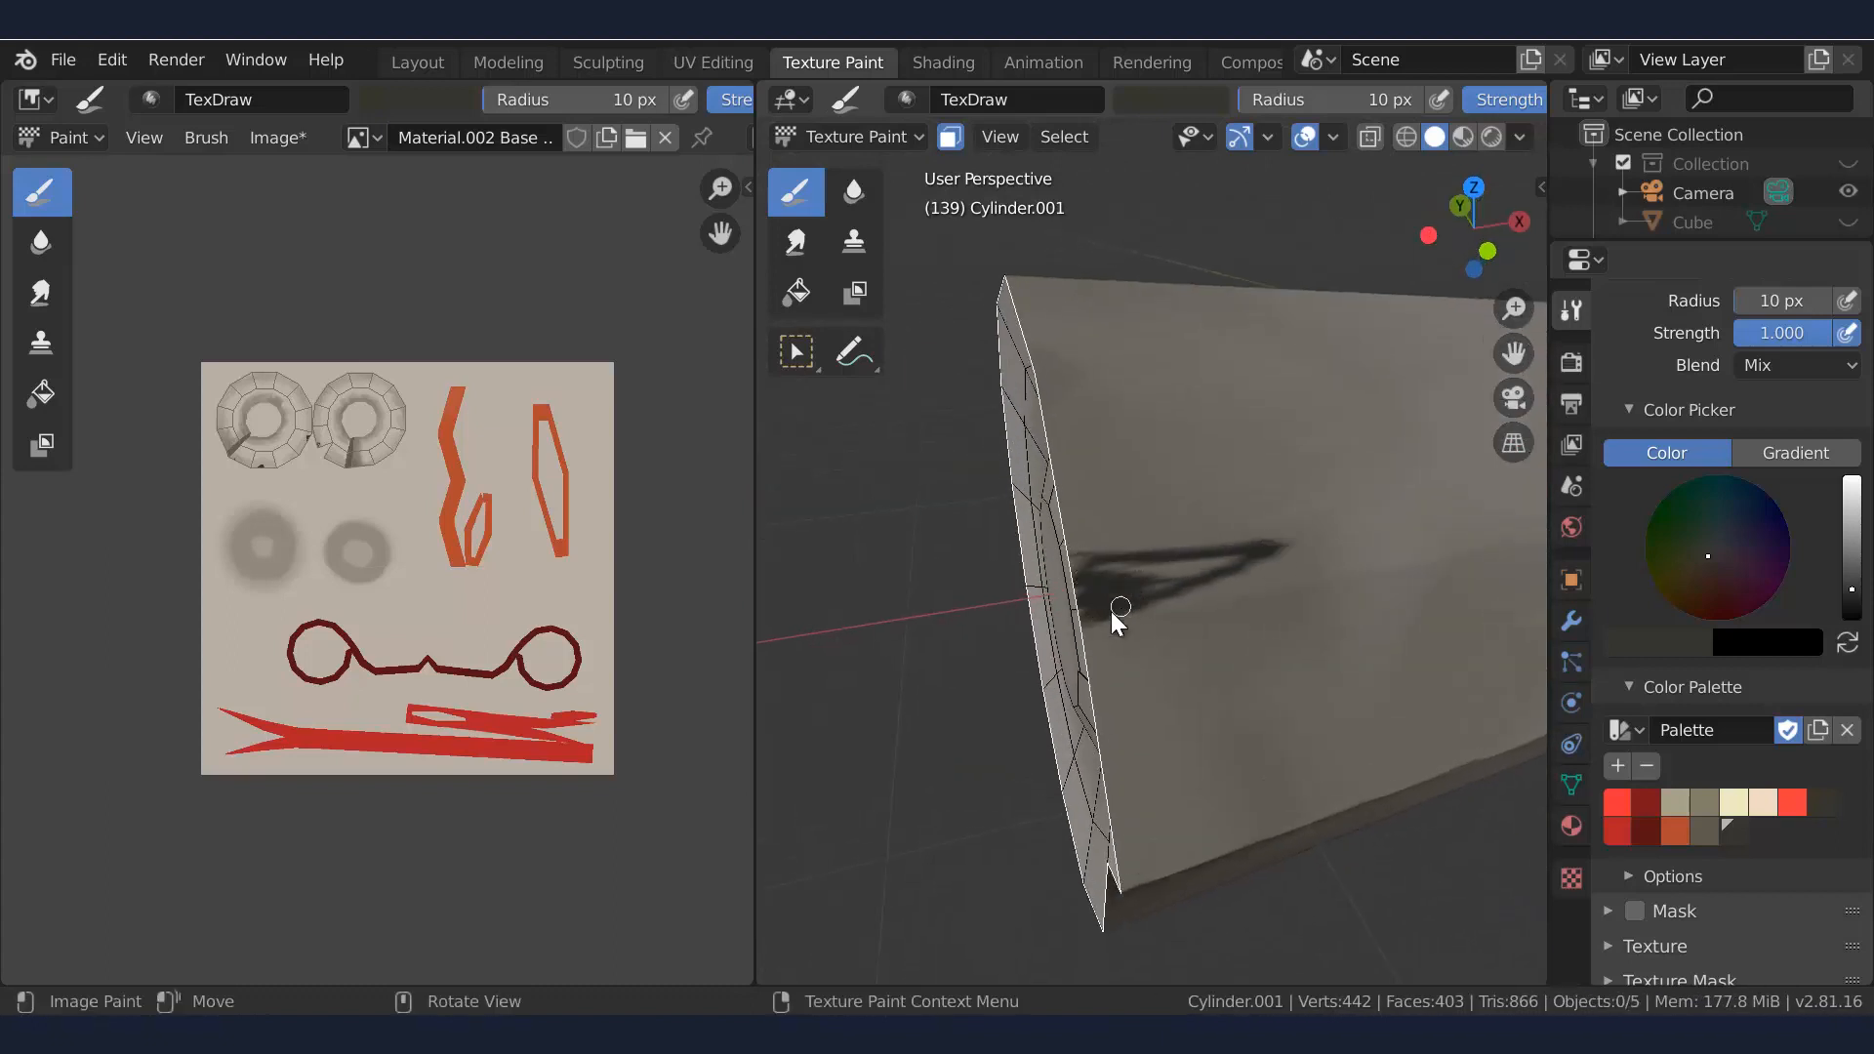
{"action": "middle_click_drag", "start_coordinate": [1127, 600], "coordinate": [1145, 669]}
{"action": "left_click_drag", "start_coordinate": [1145, 670], "coordinate": [1092, 756]}
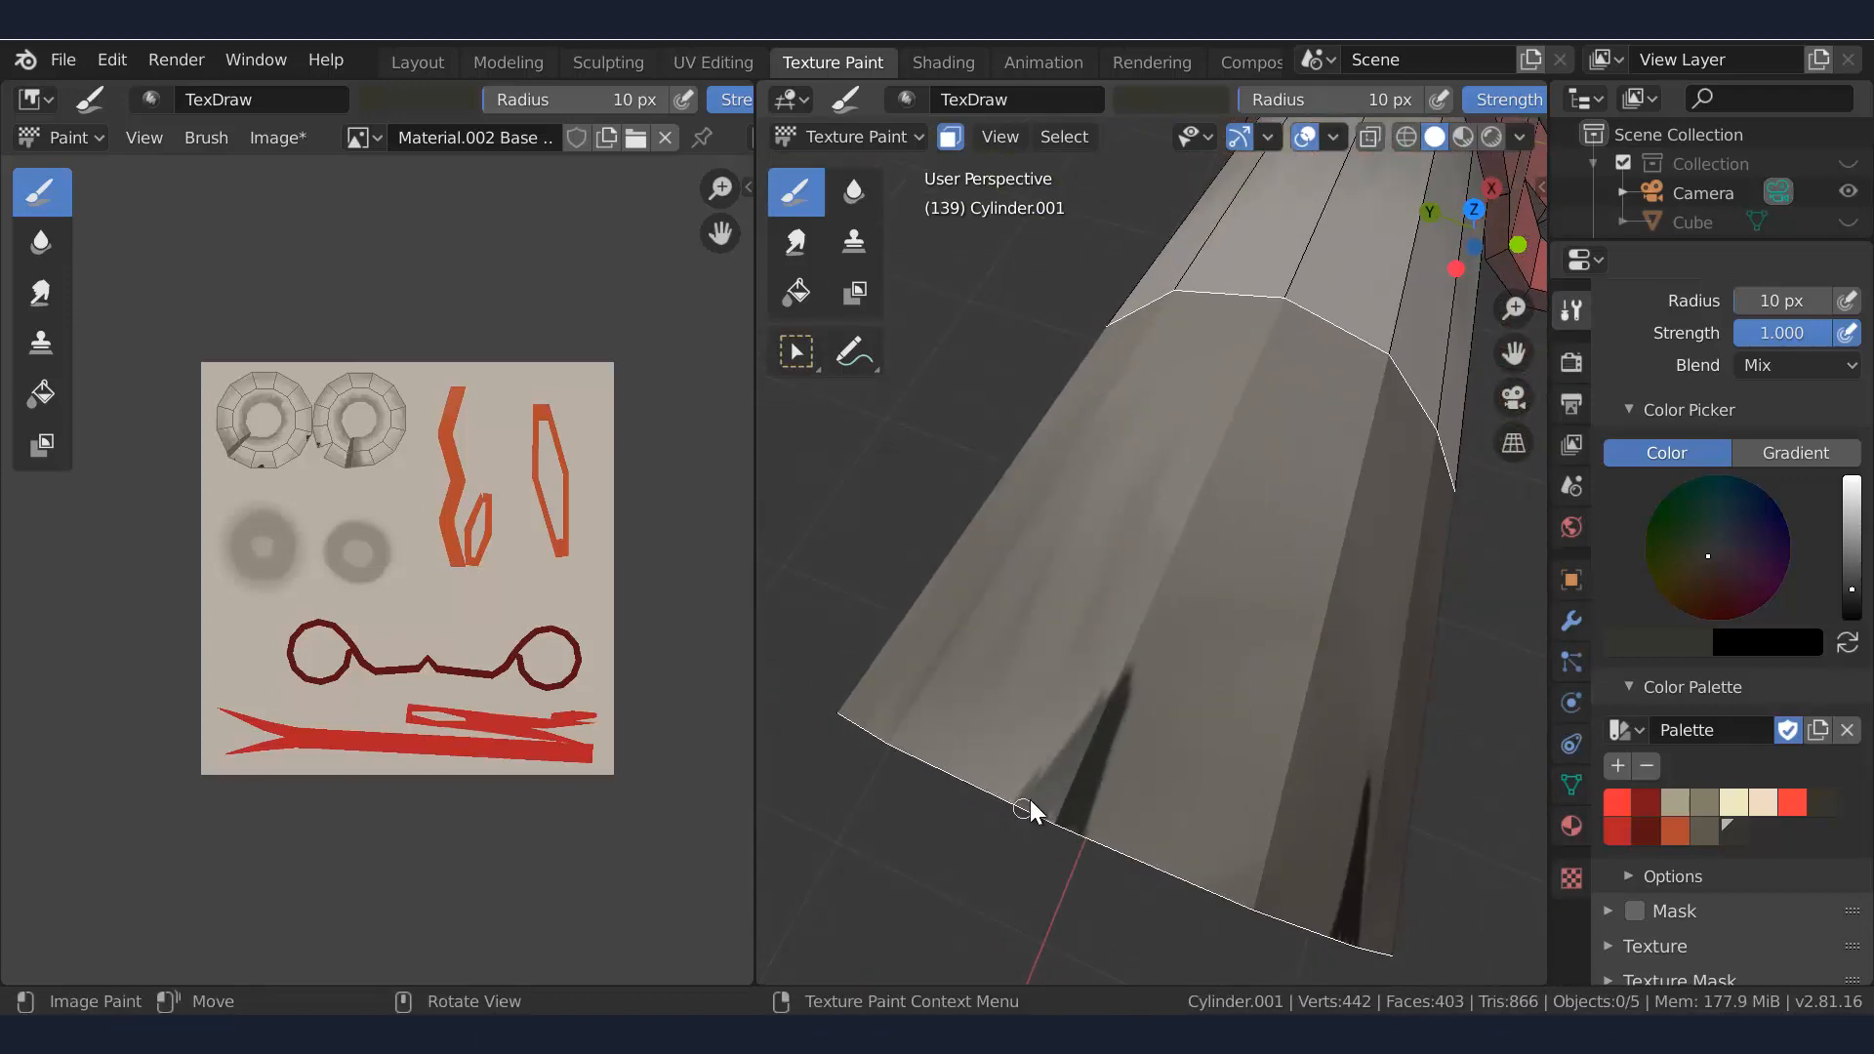
Paint a small dark nick on the opposite end's rim, close to the overlap edge
{"action": "middle_click_drag", "start_coordinate": [1029, 799], "coordinate": [1056, 677]}
{"action": "scroll", "coordinate": [1064, 635], "scroll_direction": "down", "scroll_amount": 4}
{"action": "middle_click_drag", "start_coordinate": [976, 510], "coordinate": [1158, 519]}
{"action": "scroll", "coordinate": [1157, 530], "scroll_direction": "up", "scroll_amount": 8}
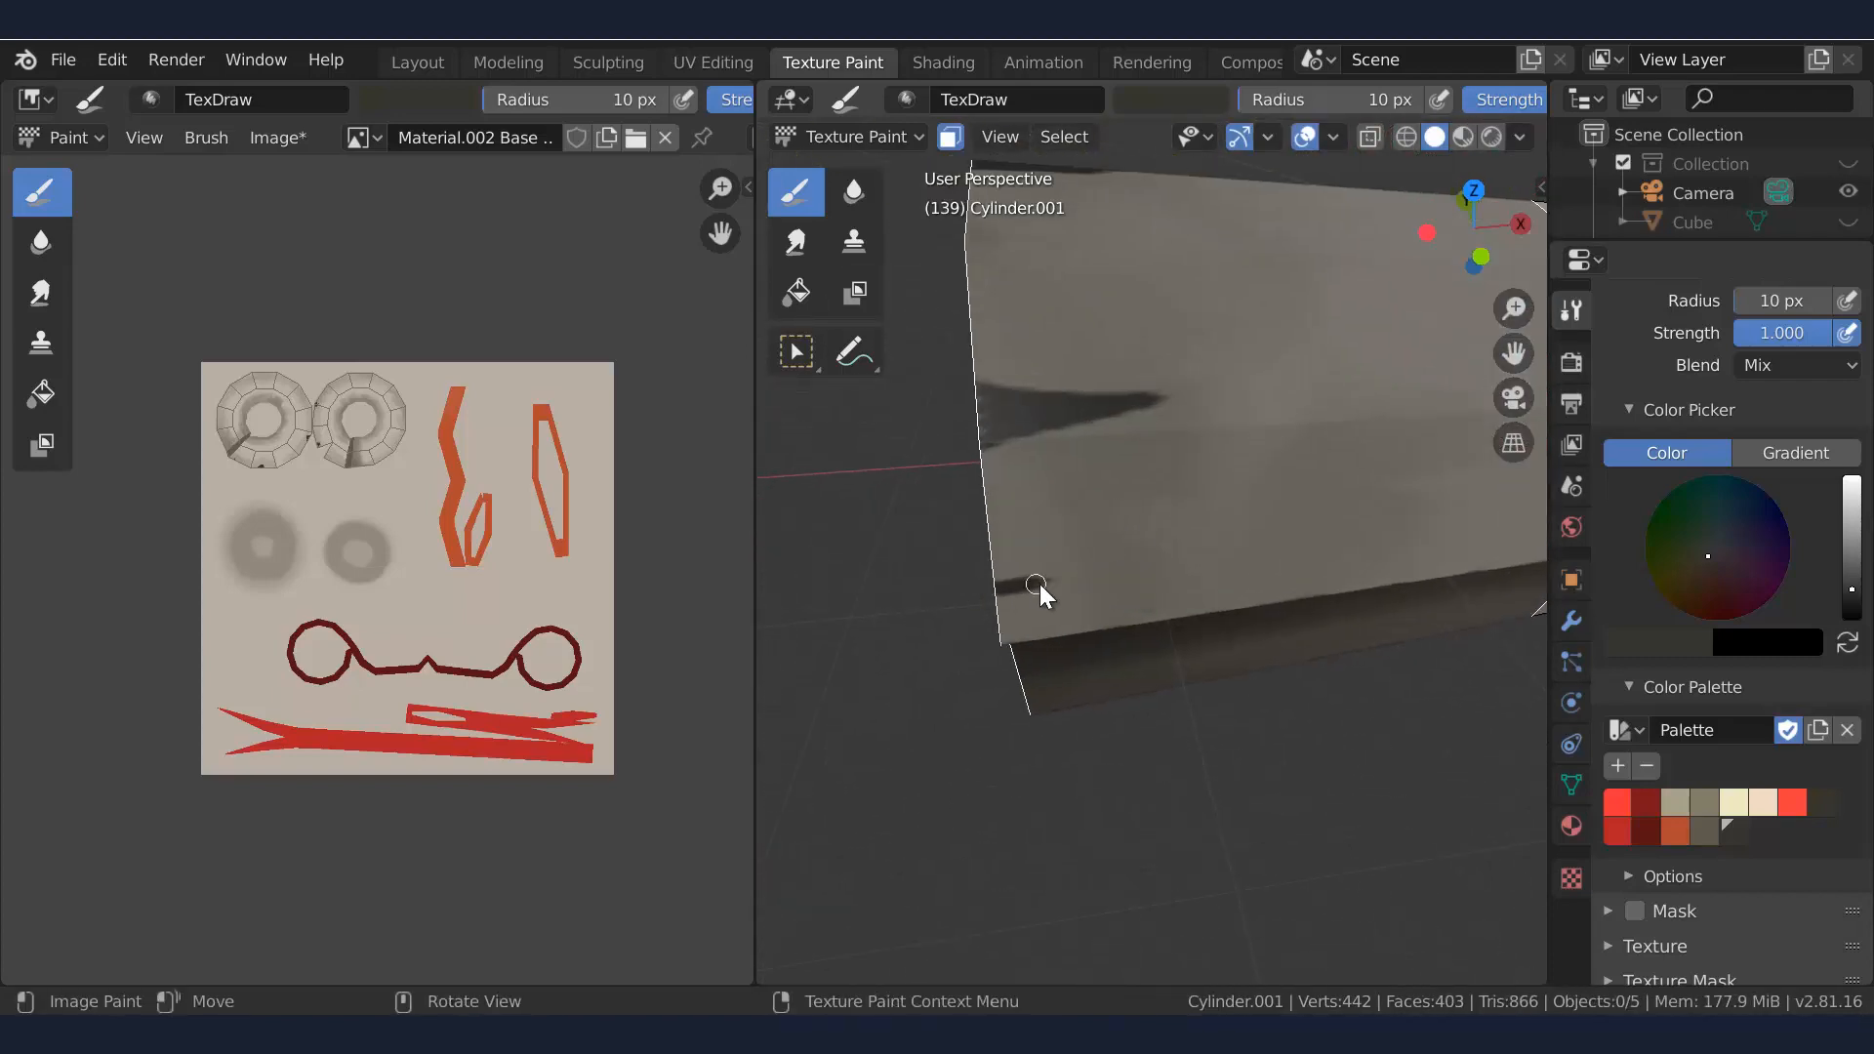
{"action": "scroll", "coordinate": [1040, 584], "scroll_direction": "down", "scroll_amount": 6}
{"action": "middle_click_drag", "start_coordinate": [1057, 652], "coordinate": [1100, 730]}
{"action": "mouse_move", "coordinate": [1103, 648]}
{"action": "middle_mouse_down"}
{"action": "mouse_move", "coordinate": [1025, 629]}
{"action": "mouse_move", "coordinate": [1170, 496]}
{"action": "mouse_move", "coordinate": [1136, 561]}
{"action": "mouse_move", "coordinate": [1027, 425]}
{"action": "middle_mouse_up"}
Select the recessed end-cap faces at both ends of the scroll again and return to texture painting
{"action": "key", "text": "Tab"}
{"action": "key", "text": "c"}
{"action": "mouse_move", "coordinate": [1015, 415]}
{"action": "left_mouse_down"}
{"action": "mouse_move", "coordinate": [958, 423]}
{"action": "mouse_move", "coordinate": [1016, 483]}
{"action": "left_mouse_up"}
{"action": "middle_click_drag", "start_coordinate": [1015, 484], "coordinate": [1054, 485]}
{"action": "left_click_drag", "start_coordinate": [1054, 485], "coordinate": [970, 458]}
{"action": "key", "text": "Escape"}
{"action": "middle_click_drag", "start_coordinate": [970, 458], "coordinate": [1238, 547]}
{"action": "key", "text": "c"}
{"action": "left_click_drag", "start_coordinate": [1238, 586], "coordinate": [1266, 578]}
{"action": "key", "text": "Escape"}
{"action": "scroll", "coordinate": [1261, 431], "scroll_direction": "up", "scroll_amount": 3}
{"action": "key", "text": "Tab"}
Paint pointed dark tear marks on the recessed caps at both scroll ends, lining up with the tears on the outer wall
{"action": "mouse_move", "coordinate": [1262, 430]}
{"action": "middle_mouse_down"}
{"action": "mouse_move", "coordinate": [1031, 562]}
{"action": "mouse_move", "coordinate": [1167, 511]}
{"action": "mouse_move", "coordinate": [1105, 564]}
{"action": "mouse_move", "coordinate": [1140, 460]}
{"action": "mouse_move", "coordinate": [1169, 498]}
{"action": "mouse_move", "coordinate": [1213, 426]}
{"action": "mouse_move", "coordinate": [1120, 602]}
{"action": "middle_mouse_up"}
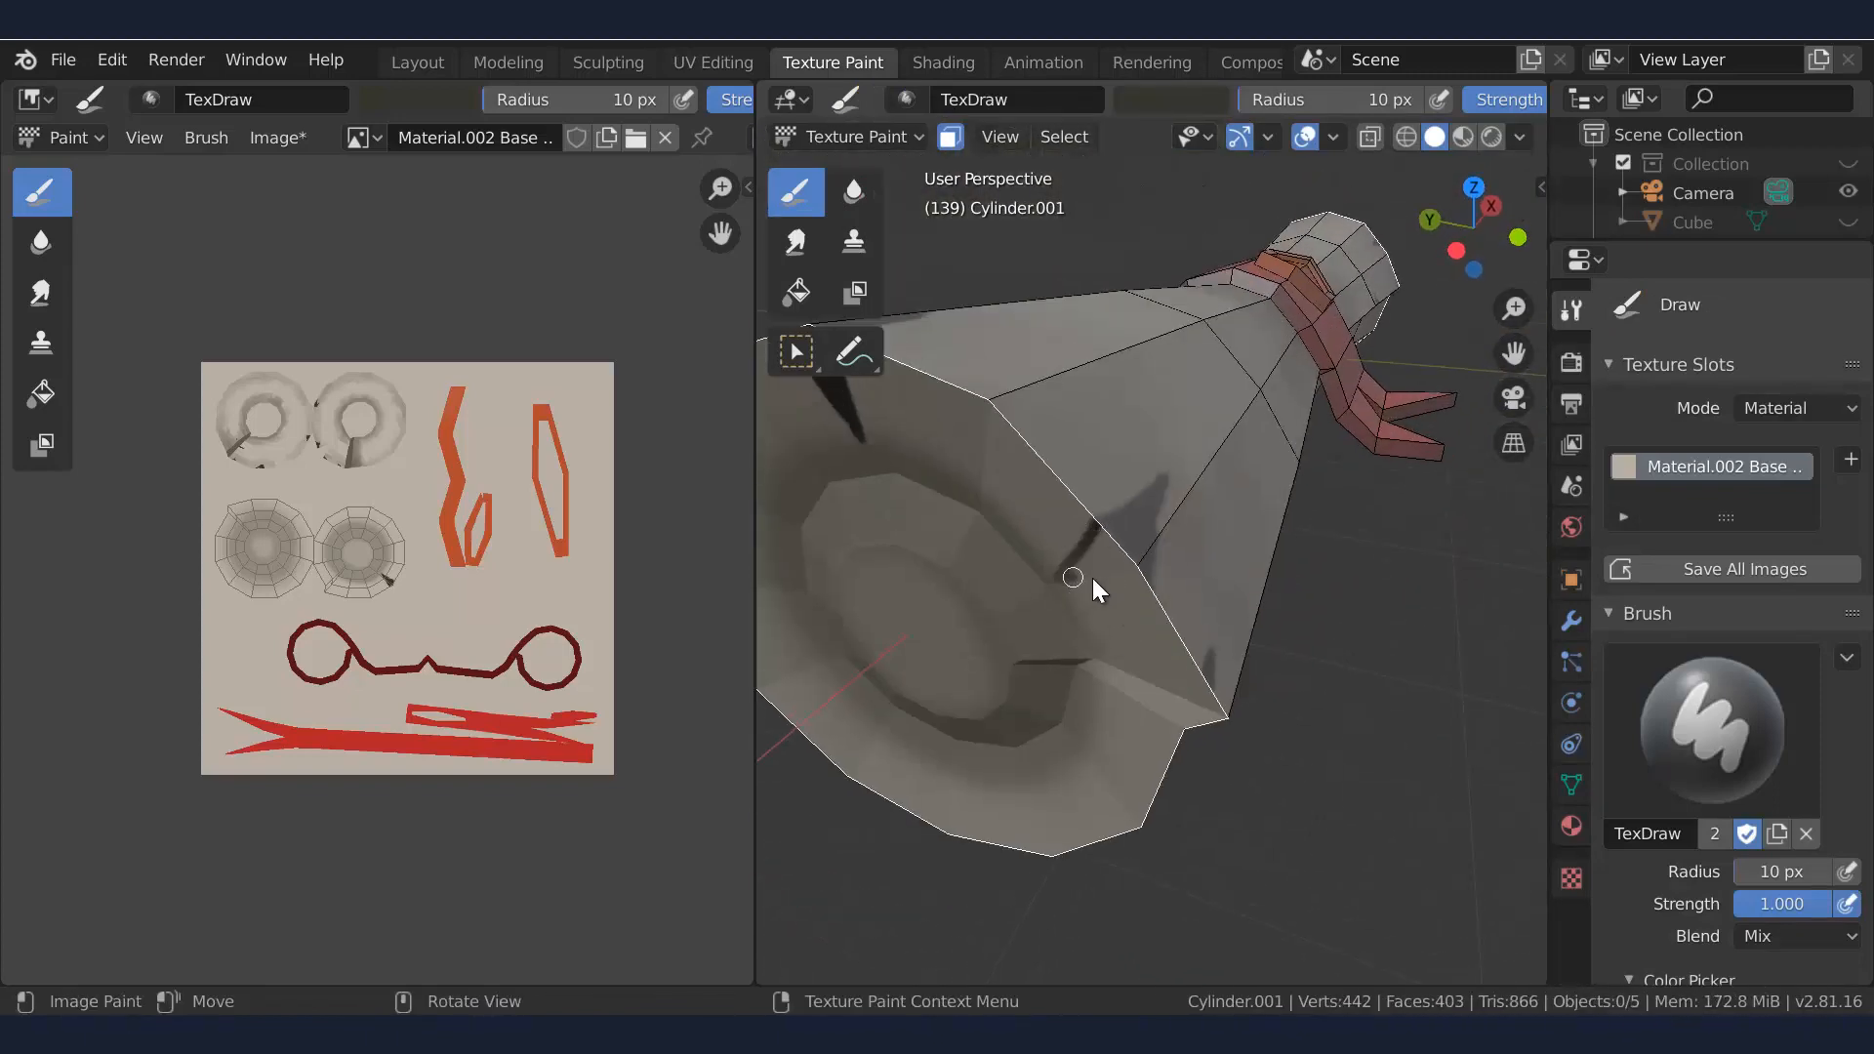
{"action": "left_click_drag", "start_coordinate": [1093, 578], "coordinate": [1115, 569]}
{"action": "middle_click_drag", "start_coordinate": [1169, 414], "coordinate": [1171, 469]}
{"action": "scroll", "coordinate": [1164, 457], "scroll_direction": "up", "scroll_amount": 6}
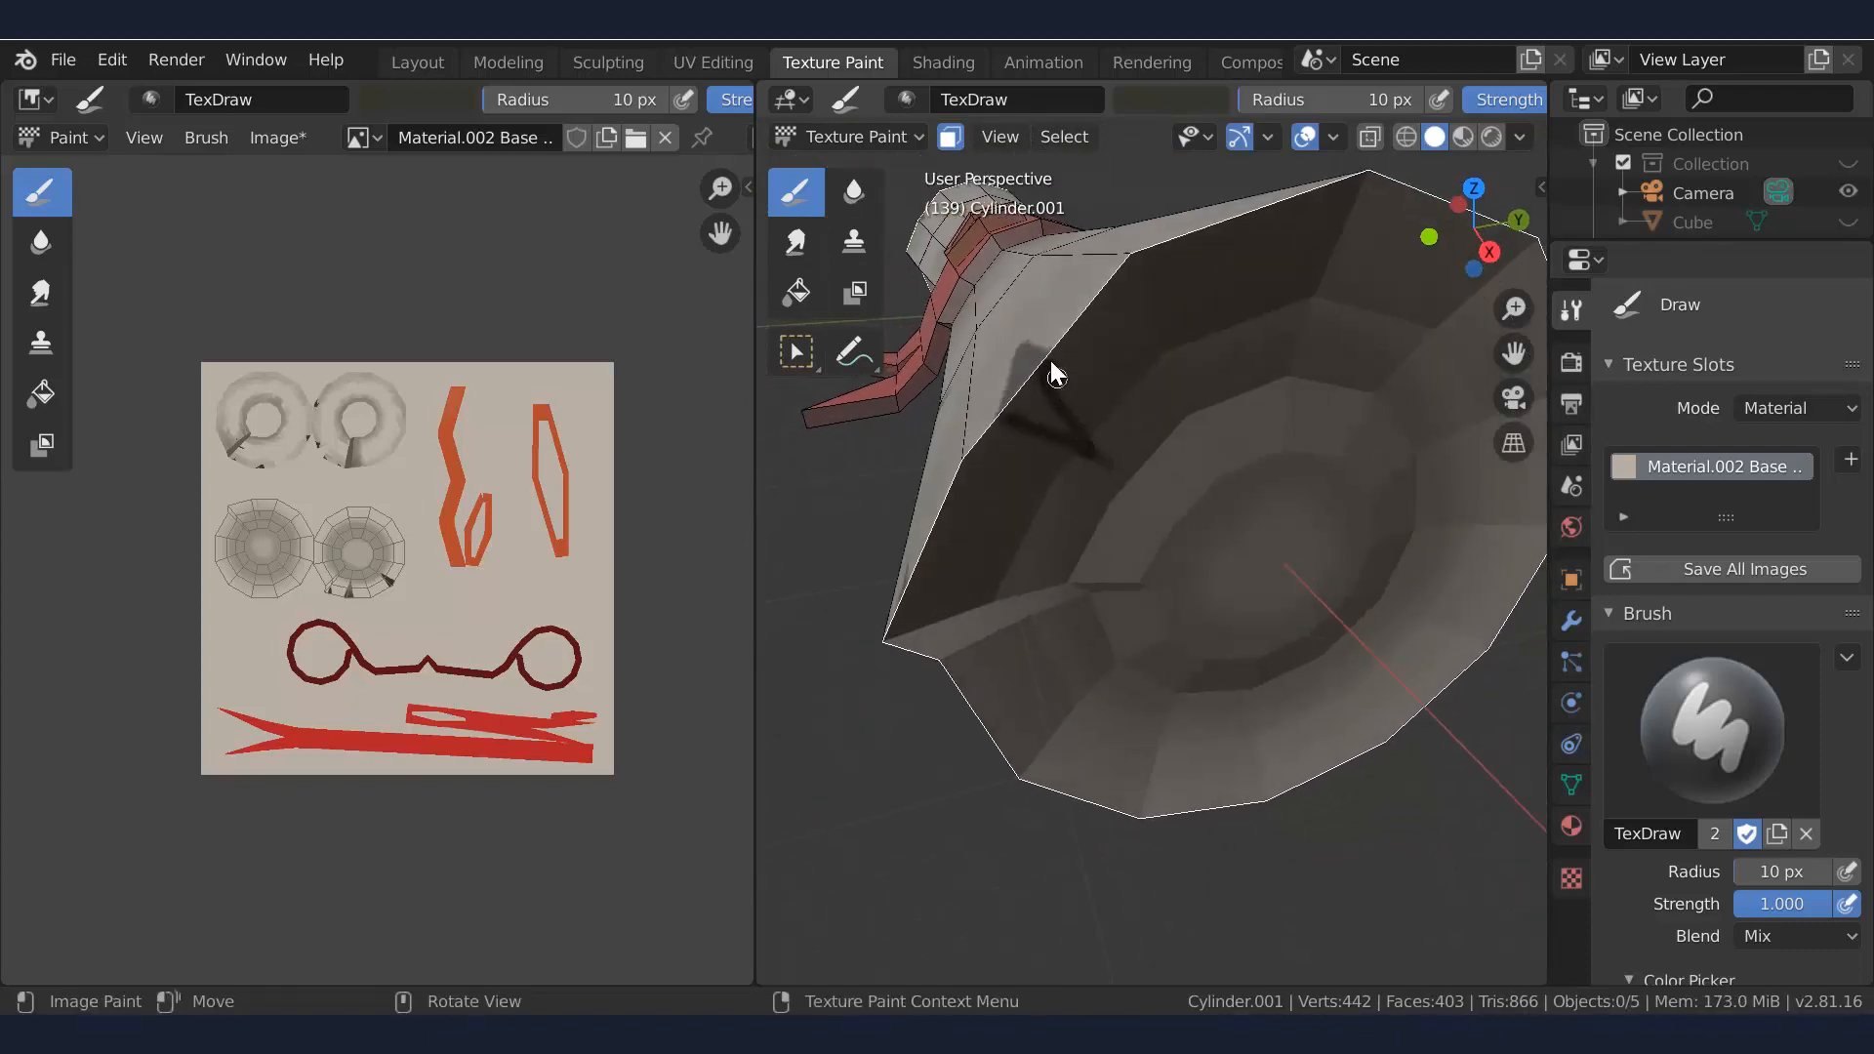
{"action": "left_click_drag", "start_coordinate": [1020, 410], "coordinate": [1028, 416]}
{"action": "scroll", "coordinate": [1055, 449], "scroll_direction": "down", "scroll_amount": 2}
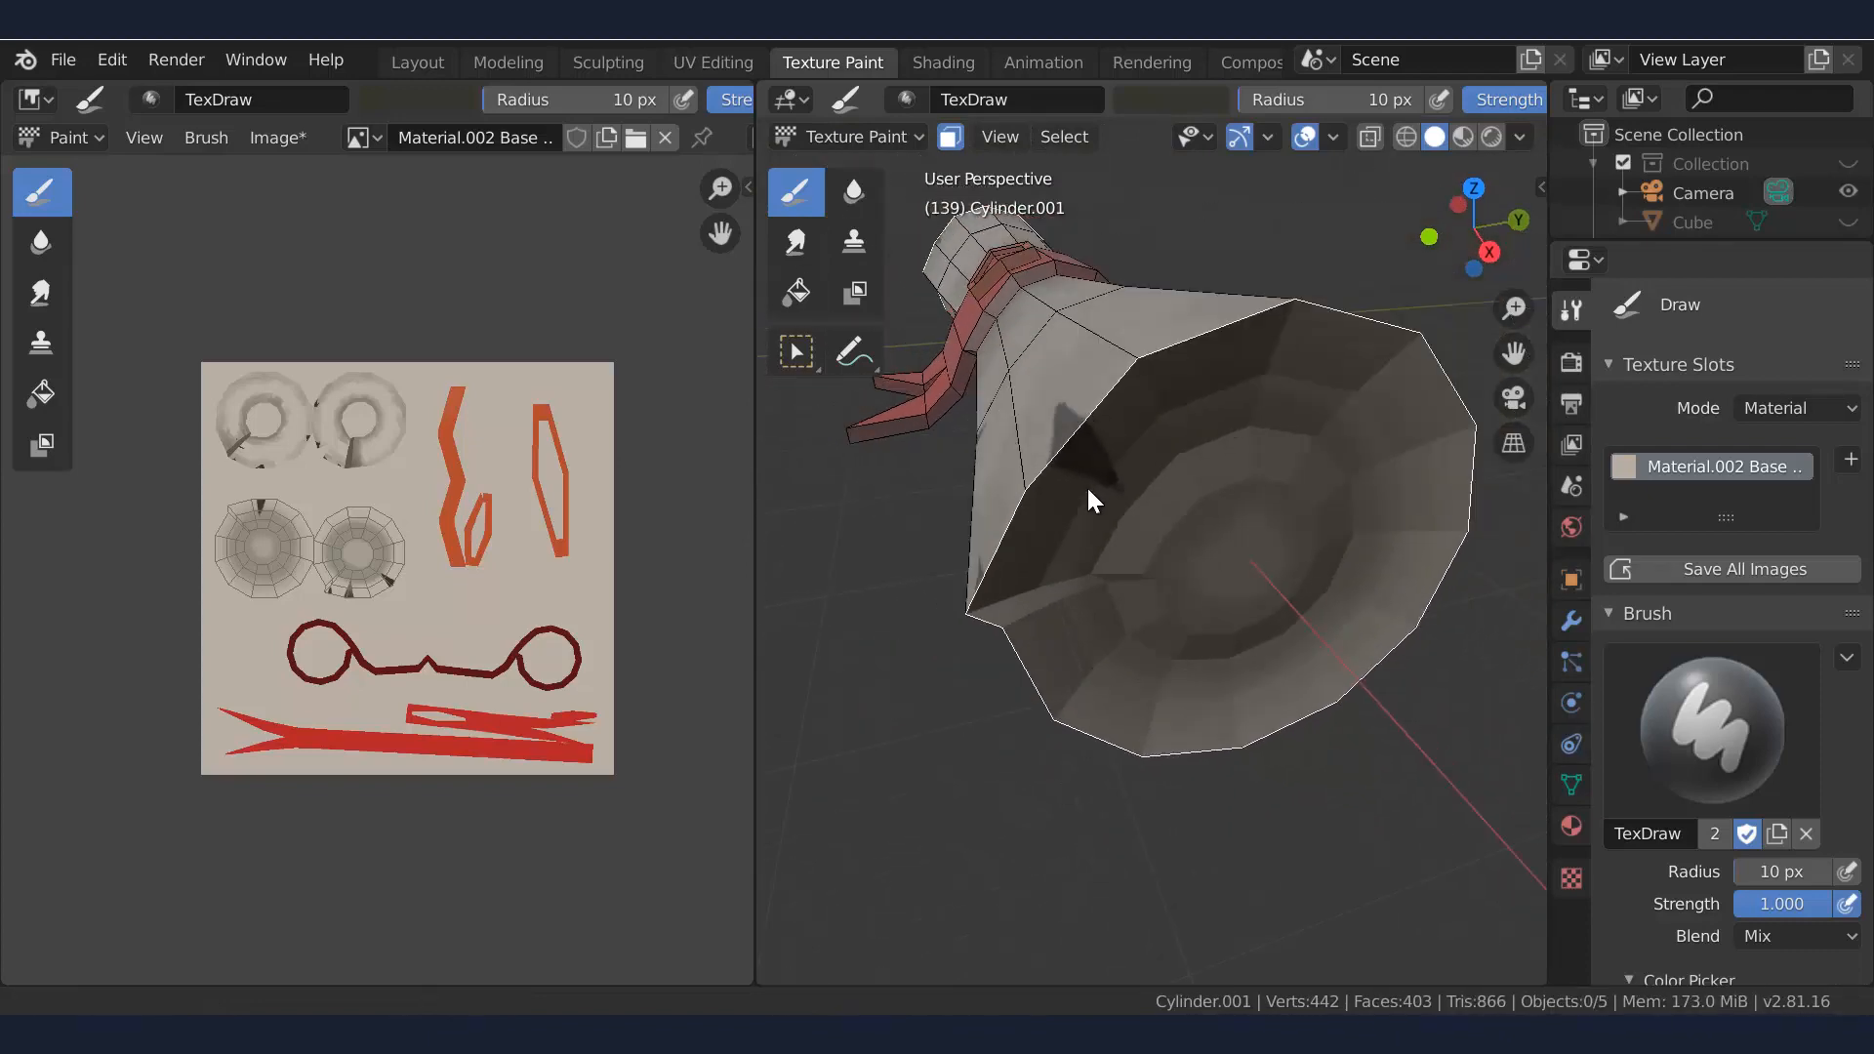
{"action": "scroll", "coordinate": [1012, 312], "scroll_direction": "up", "scroll_amount": 2}
Replace the face selection with the outer-wall face loops at both ends of the scroll and return to texture painting
{"action": "mouse_move", "coordinate": [1087, 484]}
{"action": "middle_mouse_down"}
{"action": "mouse_move", "coordinate": [1012, 314]}
{"action": "mouse_move", "coordinate": [1049, 429]}
{"action": "middle_mouse_up"}
{"action": "middle_click_drag", "start_coordinate": [1048, 429], "coordinate": [1136, 346]}
{"action": "middle_click_drag", "start_coordinate": [1137, 346], "coordinate": [992, 438]}
{"action": "middle_click_drag", "start_coordinate": [992, 437], "coordinate": [1268, 481]}
{"action": "key", "text": "Tab"}
{"action": "key", "text": "alt+a"}
{"action": "left_click", "coordinate": [1459, 461], "text": "alt"}
{"action": "left_click", "coordinate": [1034, 464], "text": "alt+shift"}
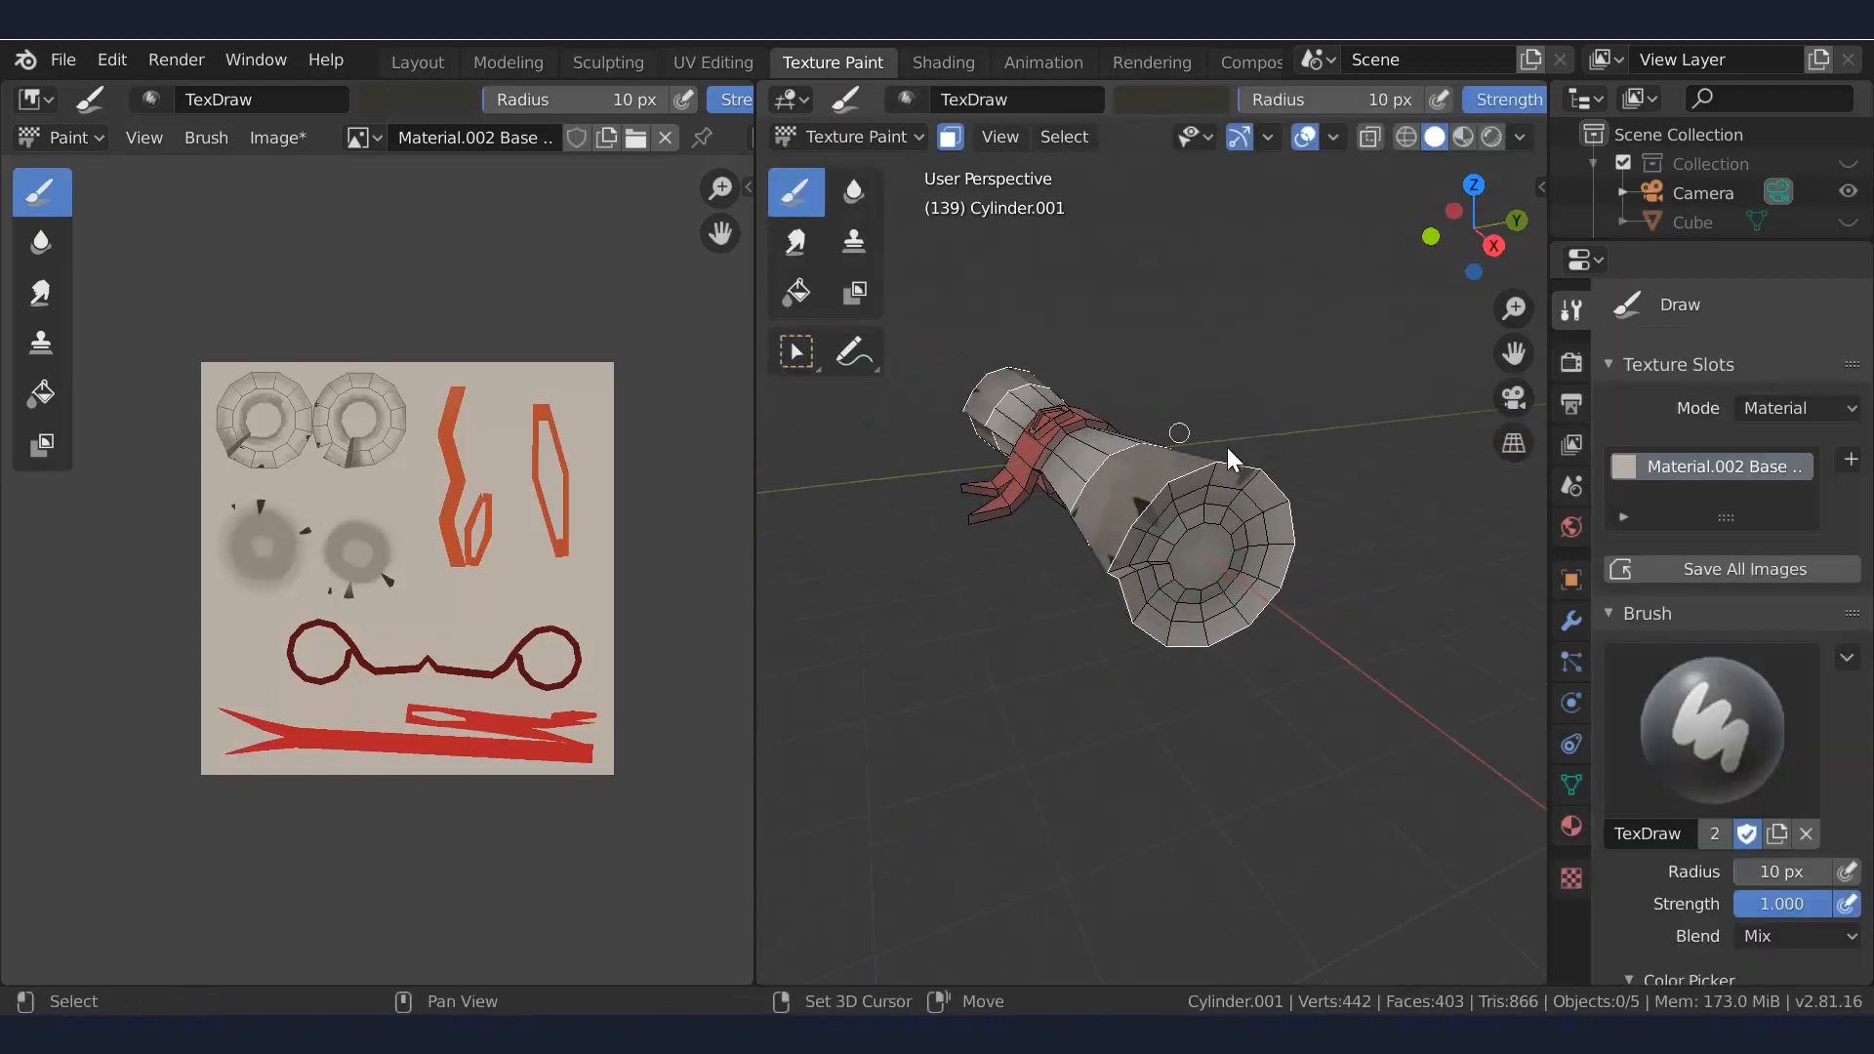
Paint a cream highlight along one edge of an outer-wall tear mark, using a 9 px brush at 0.680 strength
{"action": "scroll", "coordinate": [1744, 803], "scroll_direction": "down", "scroll_amount": 5}
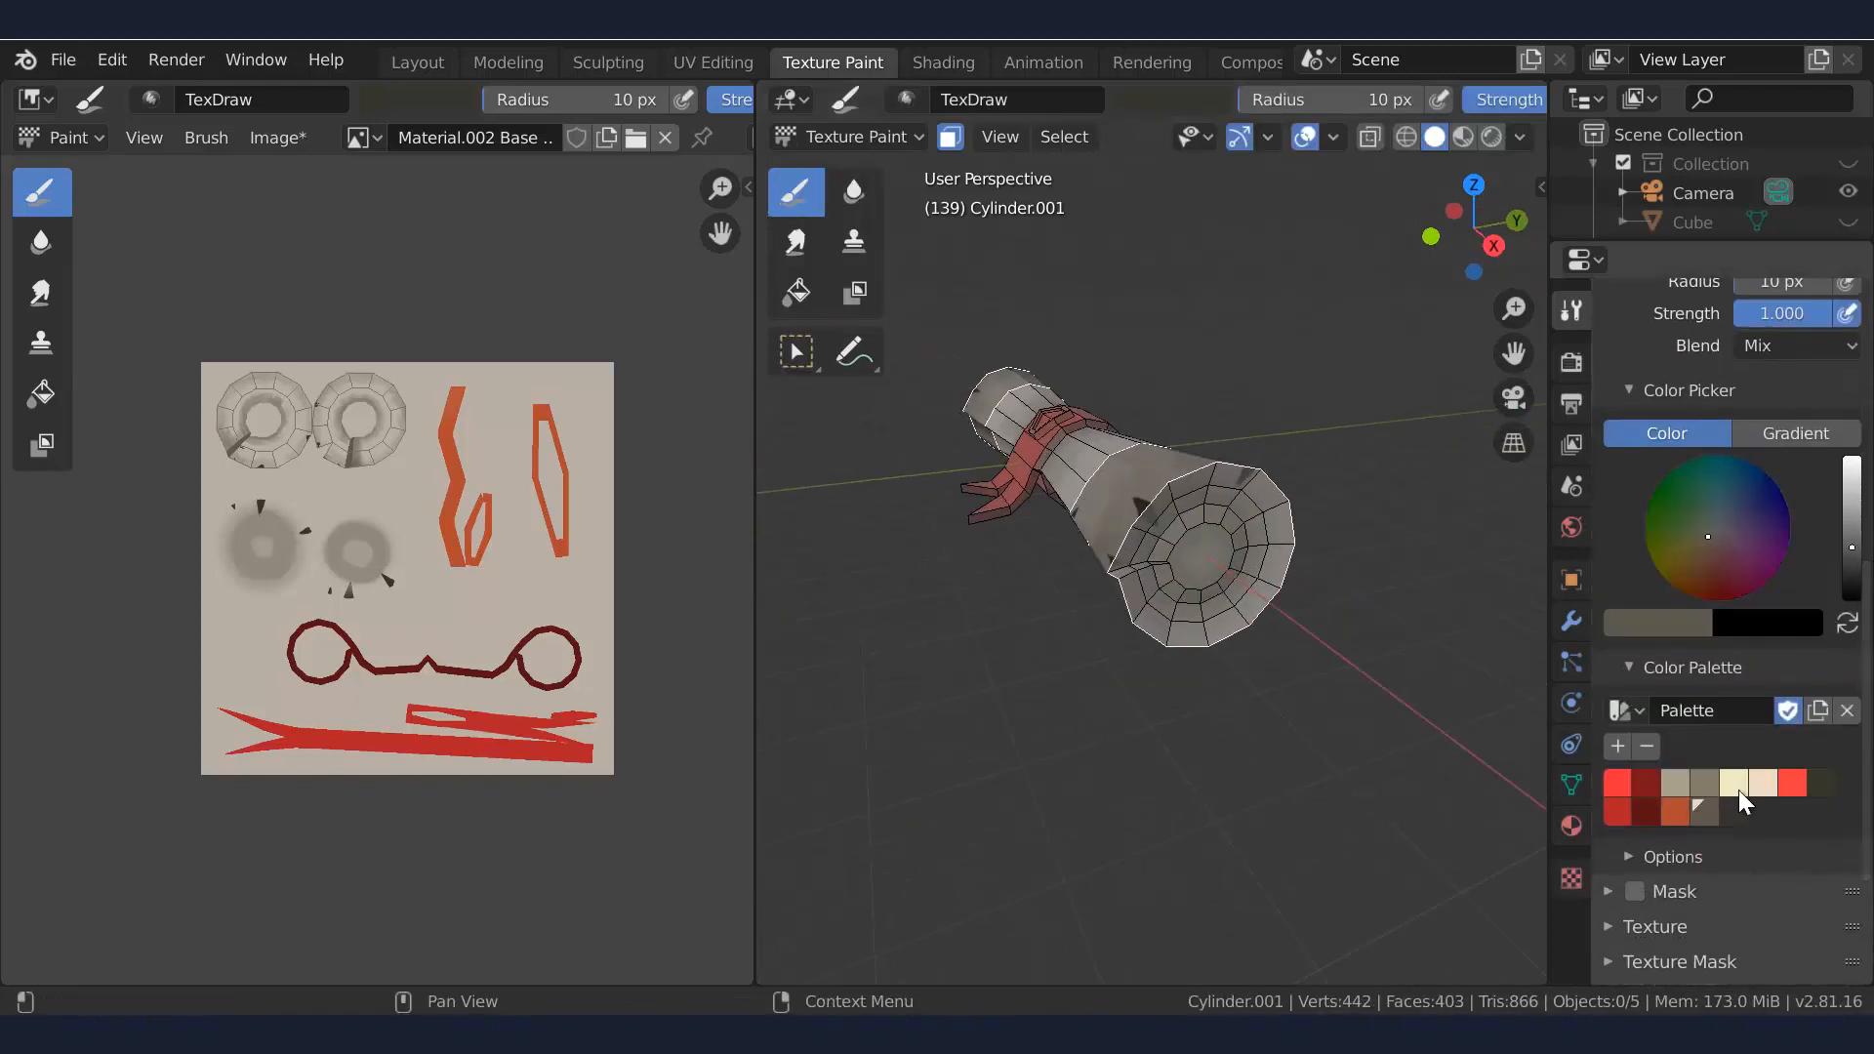
{"action": "left_click", "coordinate": [1676, 783]}
{"action": "right_click", "coordinate": [1853, 505]}
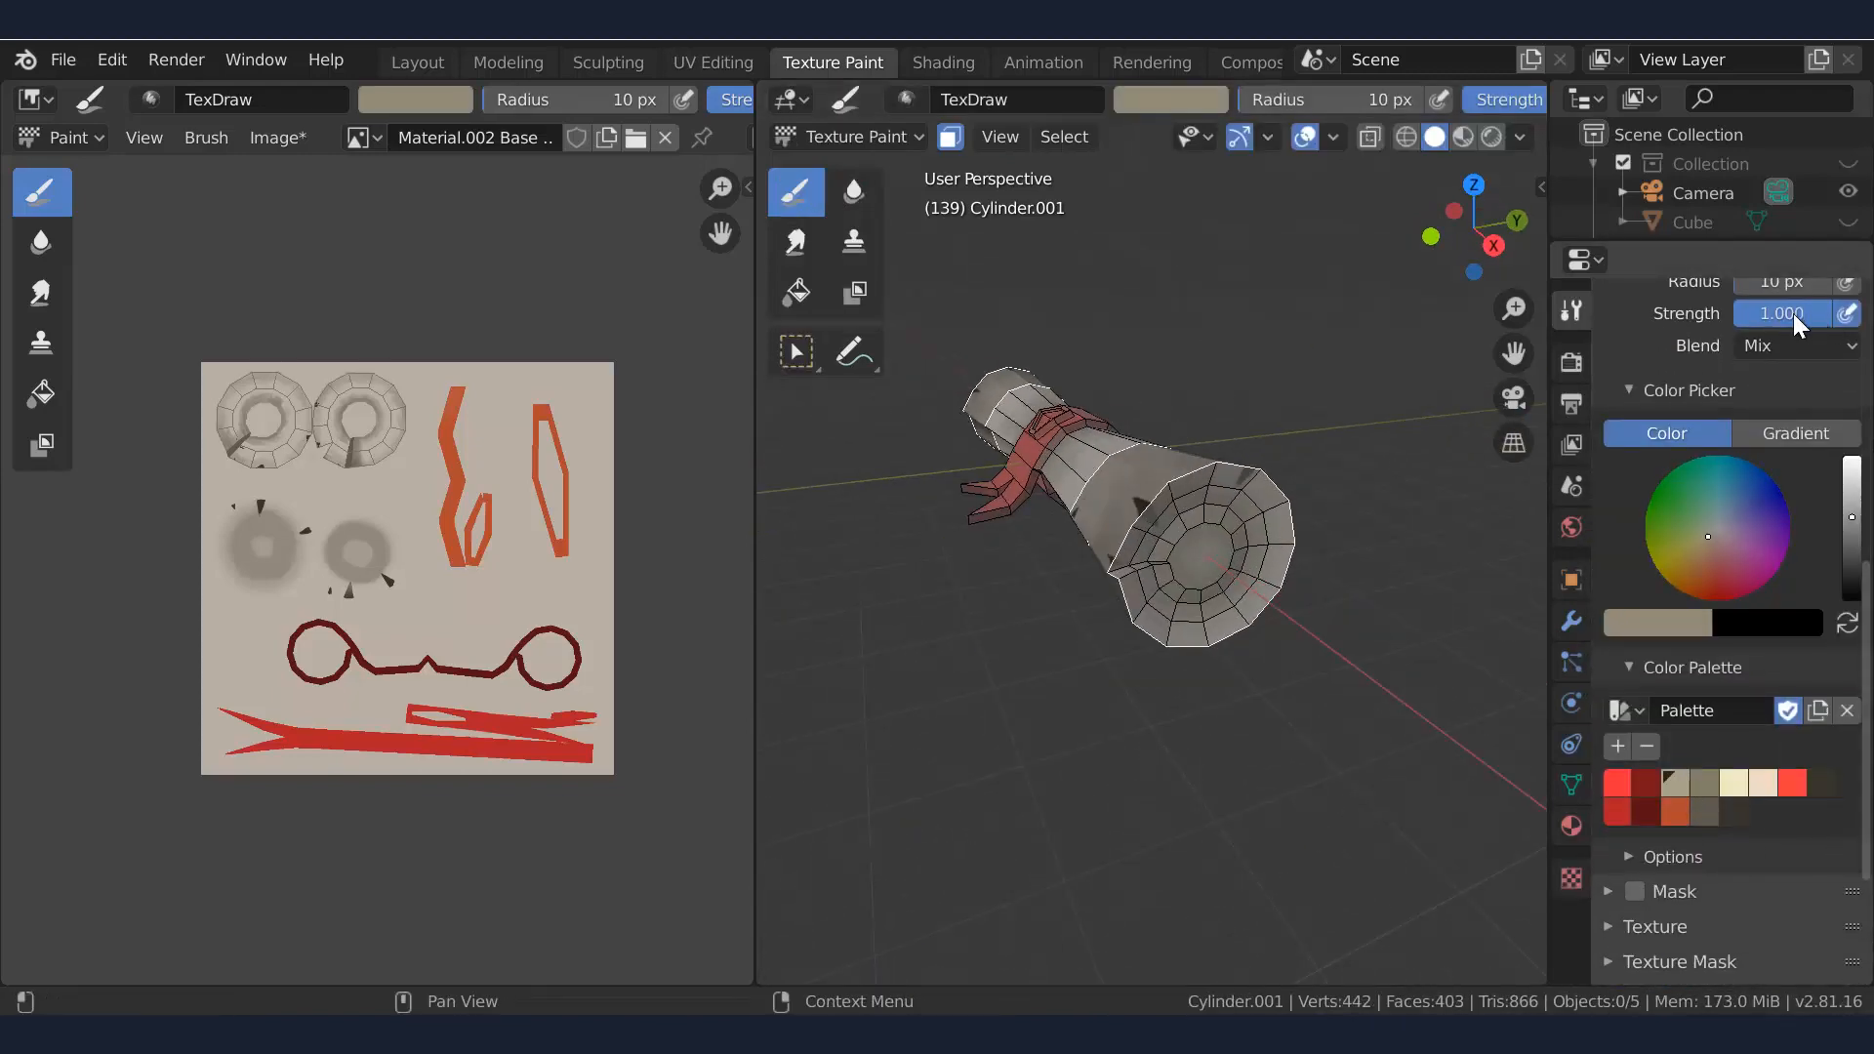
{"action": "left_click_drag", "start_coordinate": [1794, 314], "coordinate": [1763, 314]}
{"action": "middle_click_drag", "start_coordinate": [1132, 586], "coordinate": [1132, 524], "text": "ctrl"}
{"action": "middle_click_drag", "start_coordinate": [986, 498], "coordinate": [1070, 506]}
{"action": "mouse_move", "coordinate": [1070, 506]}
{"action": "middle_mouse_down"}
{"action": "mouse_move", "coordinate": [1128, 524]}
{"action": "mouse_move", "coordinate": [1233, 625]}
{"action": "mouse_move", "coordinate": [1185, 611]}
{"action": "middle_mouse_up"}
{"action": "key", "text": "f"}
{"action": "left_click", "coordinate": [1199, 609]}
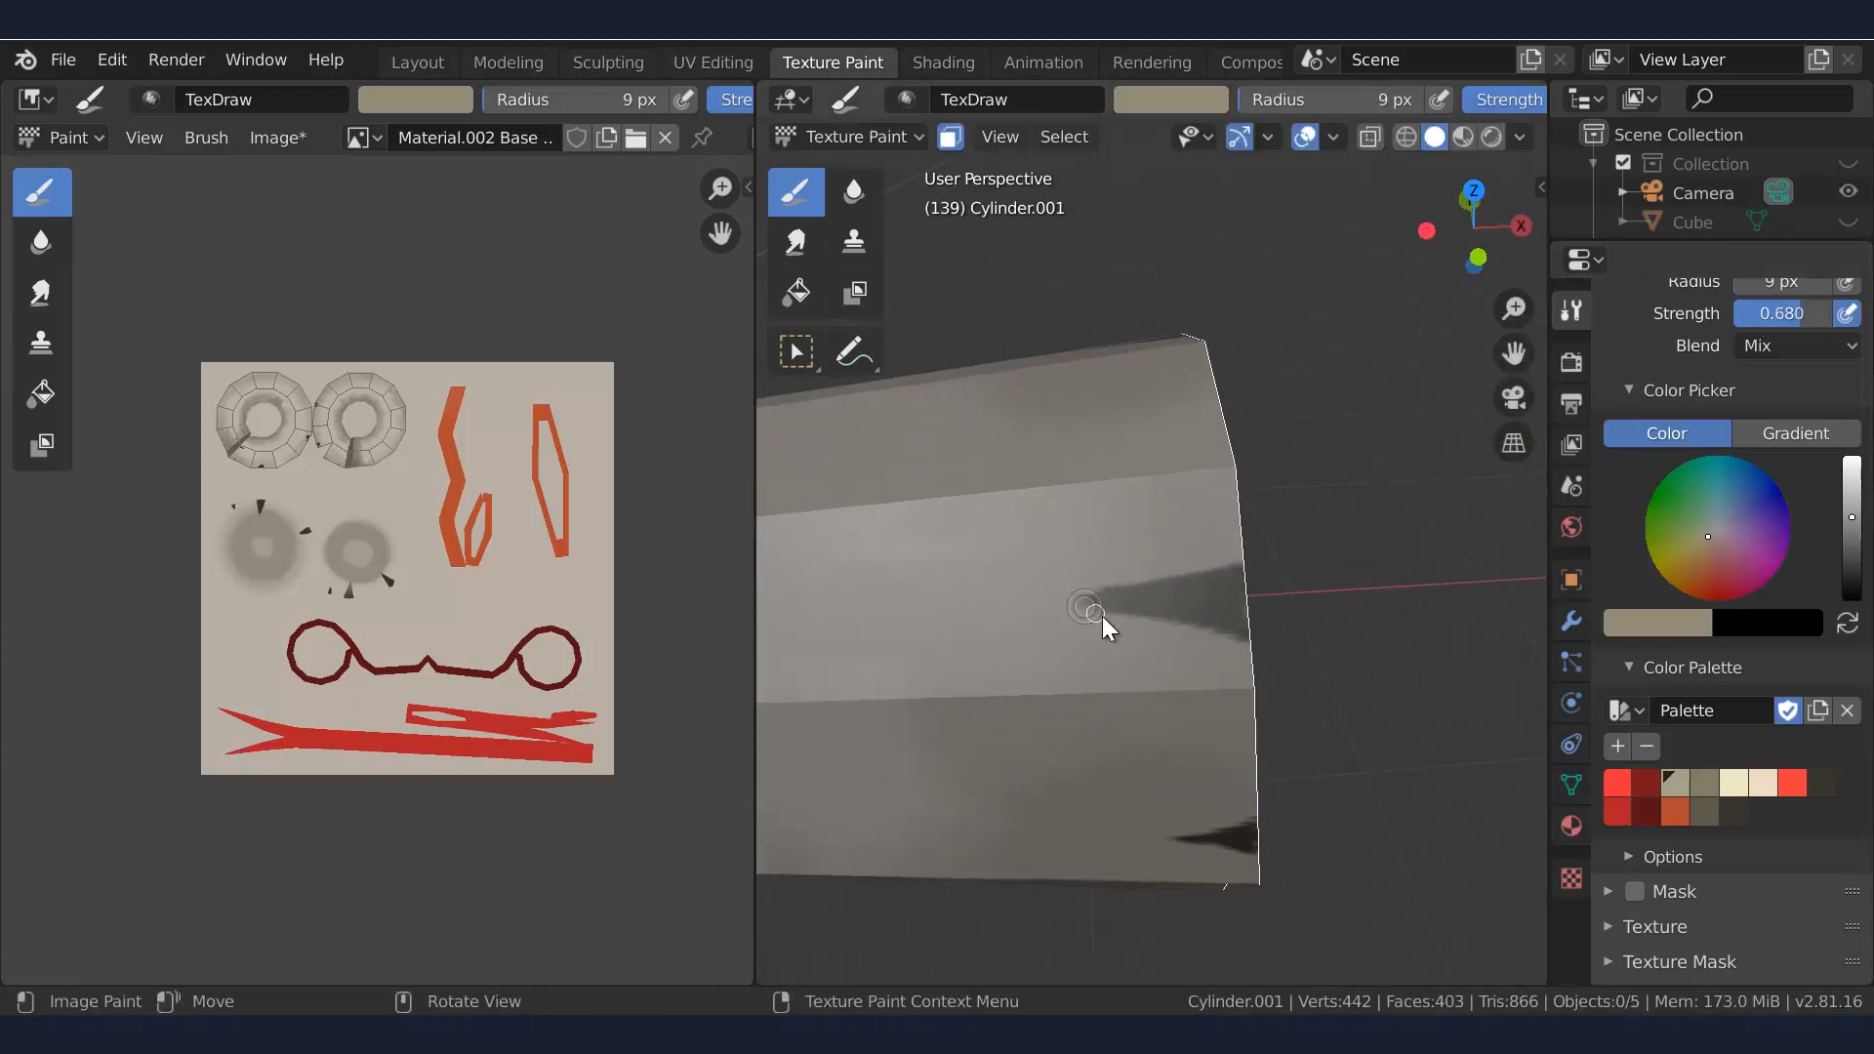
{"action": "left_click", "coordinate": [1763, 783]}
{"action": "left_click_drag", "start_coordinate": [1339, 635], "coordinate": [1109, 601]}
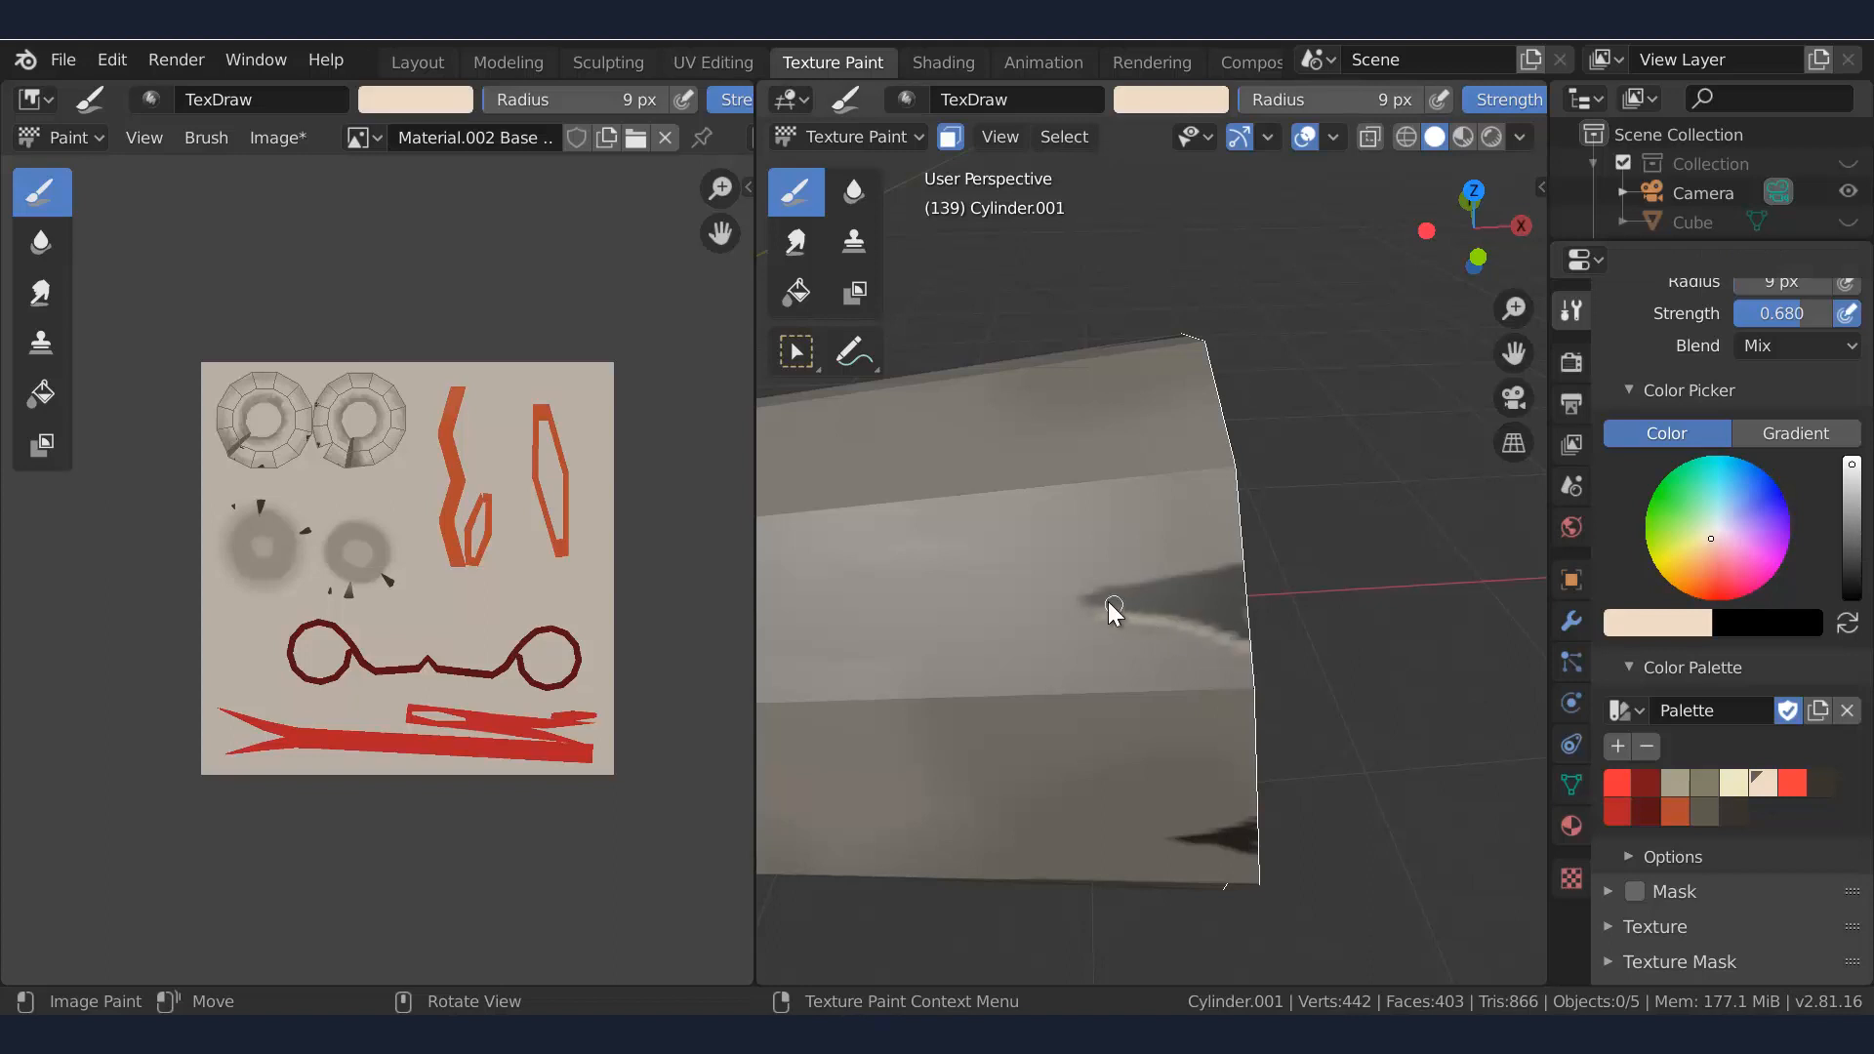
Outline the remaining tear marks on the outer wall at both scroll ends with the same cream colour
{"action": "mouse_move", "coordinate": [1223, 725]}
{"action": "middle_mouse_down"}
{"action": "mouse_move", "coordinate": [1232, 664]}
{"action": "mouse_move", "coordinate": [1162, 385]}
{"action": "mouse_move", "coordinate": [1244, 451]}
{"action": "mouse_move", "coordinate": [999, 520]}
{"action": "mouse_move", "coordinate": [1047, 596]}
{"action": "middle_mouse_up"}
{"action": "mouse_move", "coordinate": [1062, 639]}
{"action": "middle_mouse_down", "text": "ctrl"}
{"action": "mouse_move", "coordinate": [1064, 590]}
{"action": "mouse_move", "coordinate": [1031, 664]}
{"action": "middle_mouse_up", "text": "ctrl"}
{"action": "middle_click_drag", "start_coordinate": [1027, 644], "coordinate": [1022, 478], "text": "shift"}
{"action": "left_click_drag", "start_coordinate": [1029, 638], "coordinate": [1072, 652]}
{"action": "mouse_move", "coordinate": [1072, 601]}
{"action": "middle_mouse_down", "text": "ctrl"}
{"action": "mouse_move", "coordinate": [1062, 662]}
{"action": "mouse_move", "coordinate": [1076, 403]}
{"action": "mouse_move", "coordinate": [1154, 503]}
{"action": "mouse_move", "coordinate": [1148, 449]}
{"action": "middle_mouse_up", "text": "ctrl"}
{"action": "middle_click_drag", "start_coordinate": [1148, 449], "coordinate": [1133, 556]}
{"action": "middle_click_drag", "start_coordinate": [1142, 547], "coordinate": [1064, 546], "text": "ctrl"}
{"action": "mouse_move", "coordinate": [1152, 546]}
{"action": "middle_mouse_down"}
{"action": "mouse_move", "coordinate": [1175, 472]}
{"action": "mouse_move", "coordinate": [1211, 469]}
{"action": "middle_mouse_up"}
{"action": "middle_click_drag", "start_coordinate": [1172, 467], "coordinate": [1109, 460]}
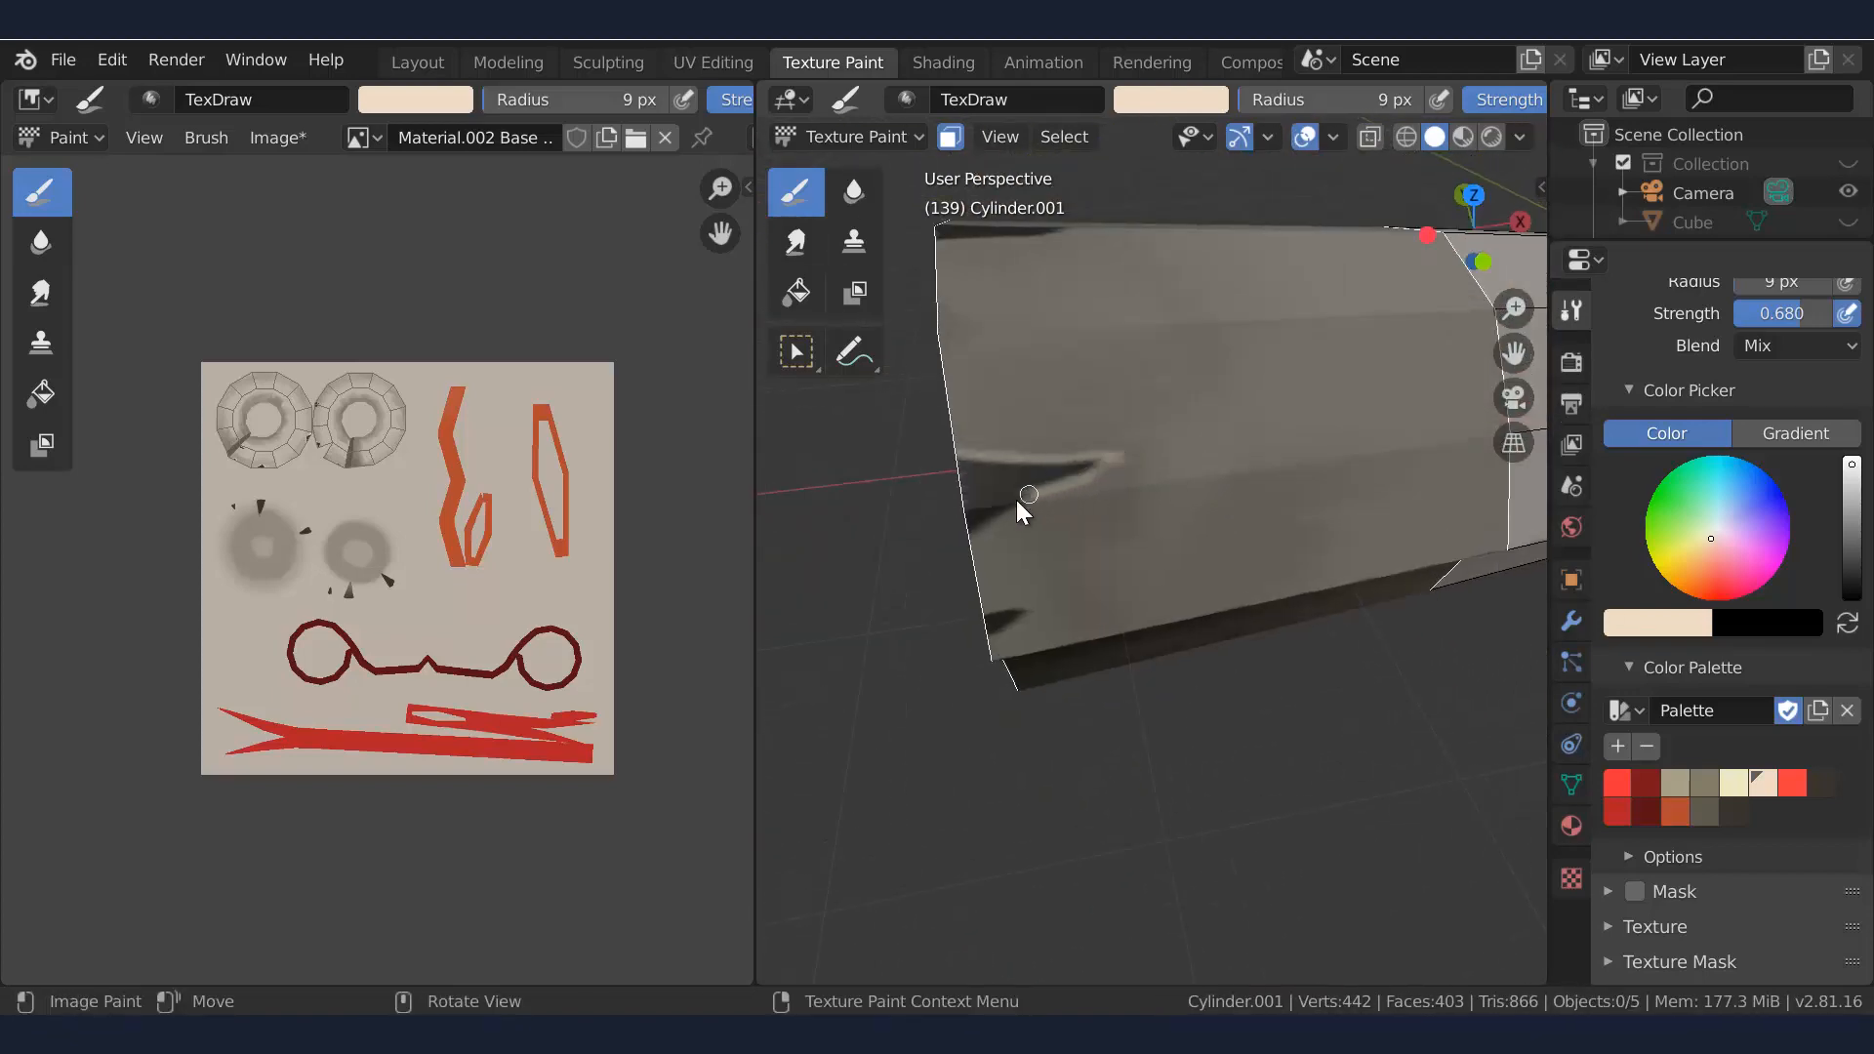
{"action": "middle_click_drag", "start_coordinate": [1016, 500], "coordinate": [1150, 553]}
{"action": "mouse_move", "coordinate": [1180, 430]}
{"action": "middle_mouse_down", "text": "ctrl"}
{"action": "mouse_move", "coordinate": [1191, 490]}
{"action": "mouse_move", "coordinate": [1322, 438]}
{"action": "mouse_move", "coordinate": [1174, 513]}
{"action": "mouse_move", "coordinate": [1199, 449]}
{"action": "middle_mouse_up", "text": "ctrl"}
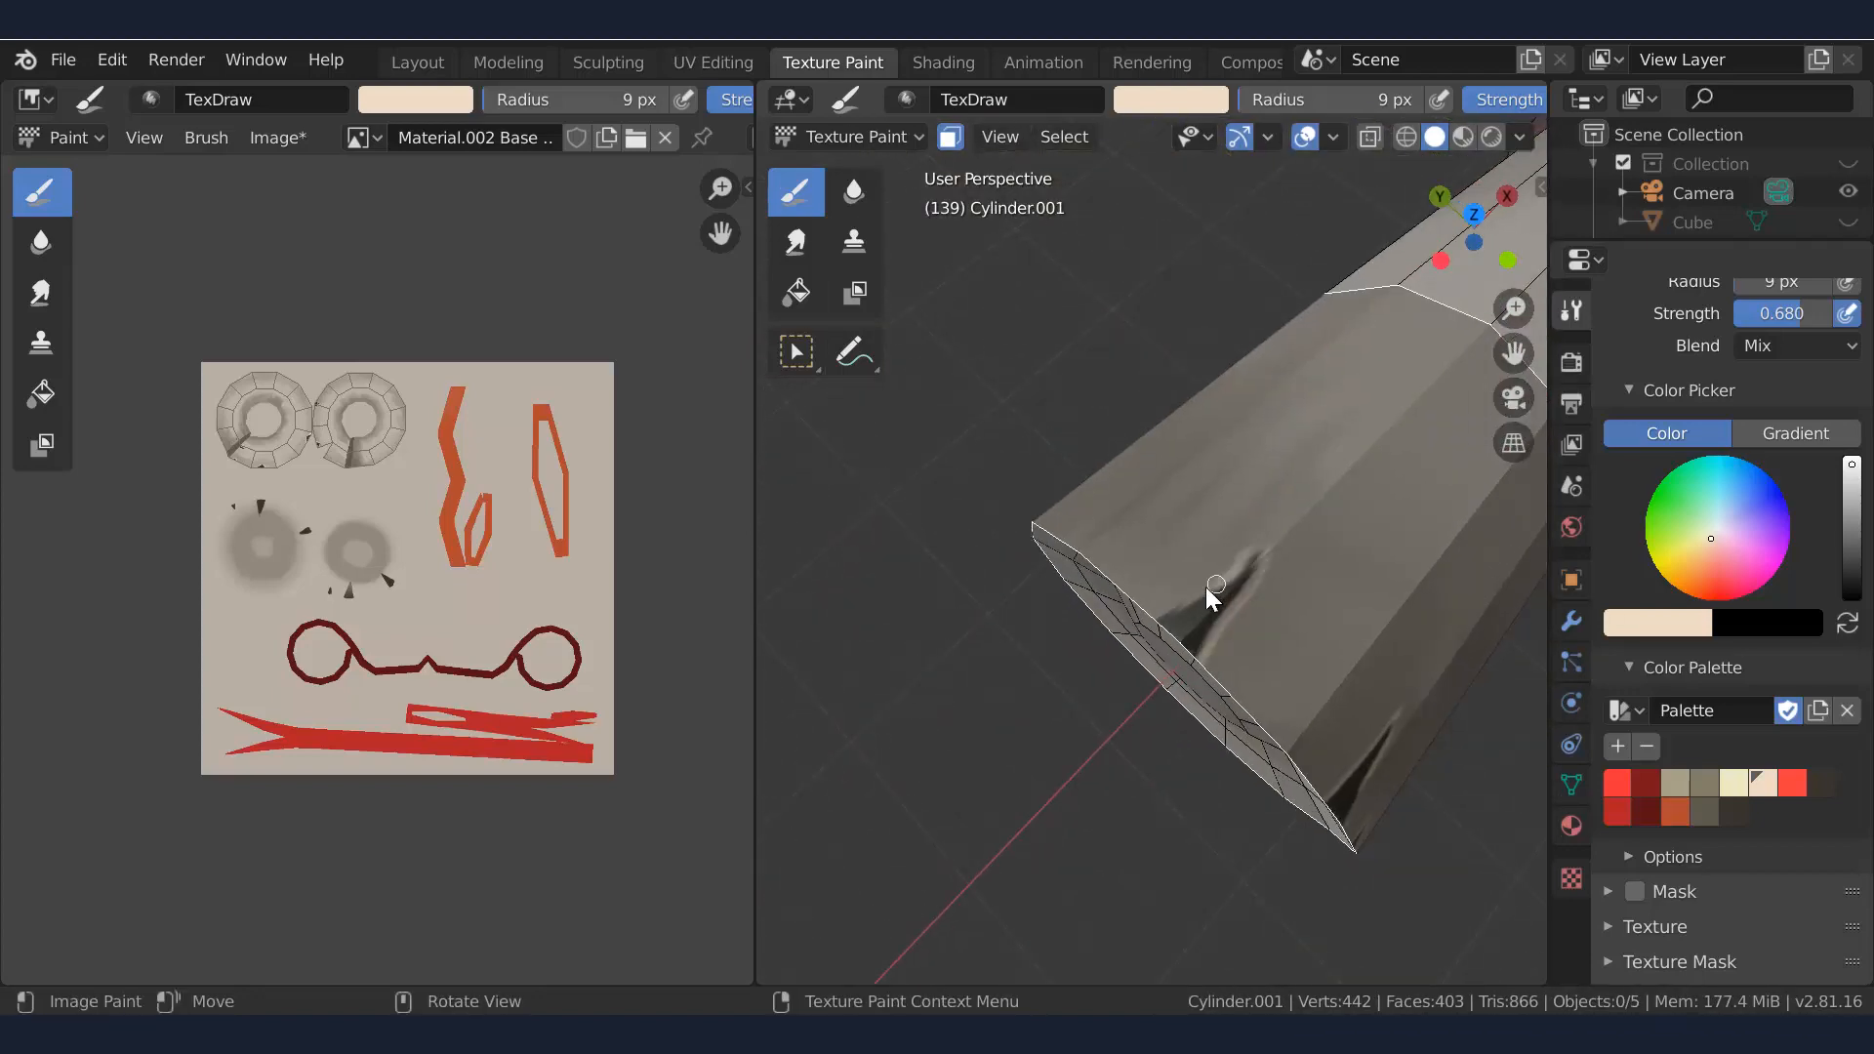
Circle-select the recessed end-cap faces at both ends of the scroll and return to texture painting
{"action": "scroll", "coordinate": [1205, 588], "scroll_direction": "down", "scroll_amount": 4}
{"action": "mouse_move", "coordinate": [1210, 586]}
{"action": "middle_mouse_down"}
{"action": "mouse_move", "coordinate": [1230, 308]}
{"action": "mouse_move", "coordinate": [1143, 456]}
{"action": "mouse_move", "coordinate": [1285, 485]}
{"action": "mouse_move", "coordinate": [1225, 435]}
{"action": "middle_mouse_up"}
{"action": "key", "text": "Tab"}
{"action": "key", "text": "c"}
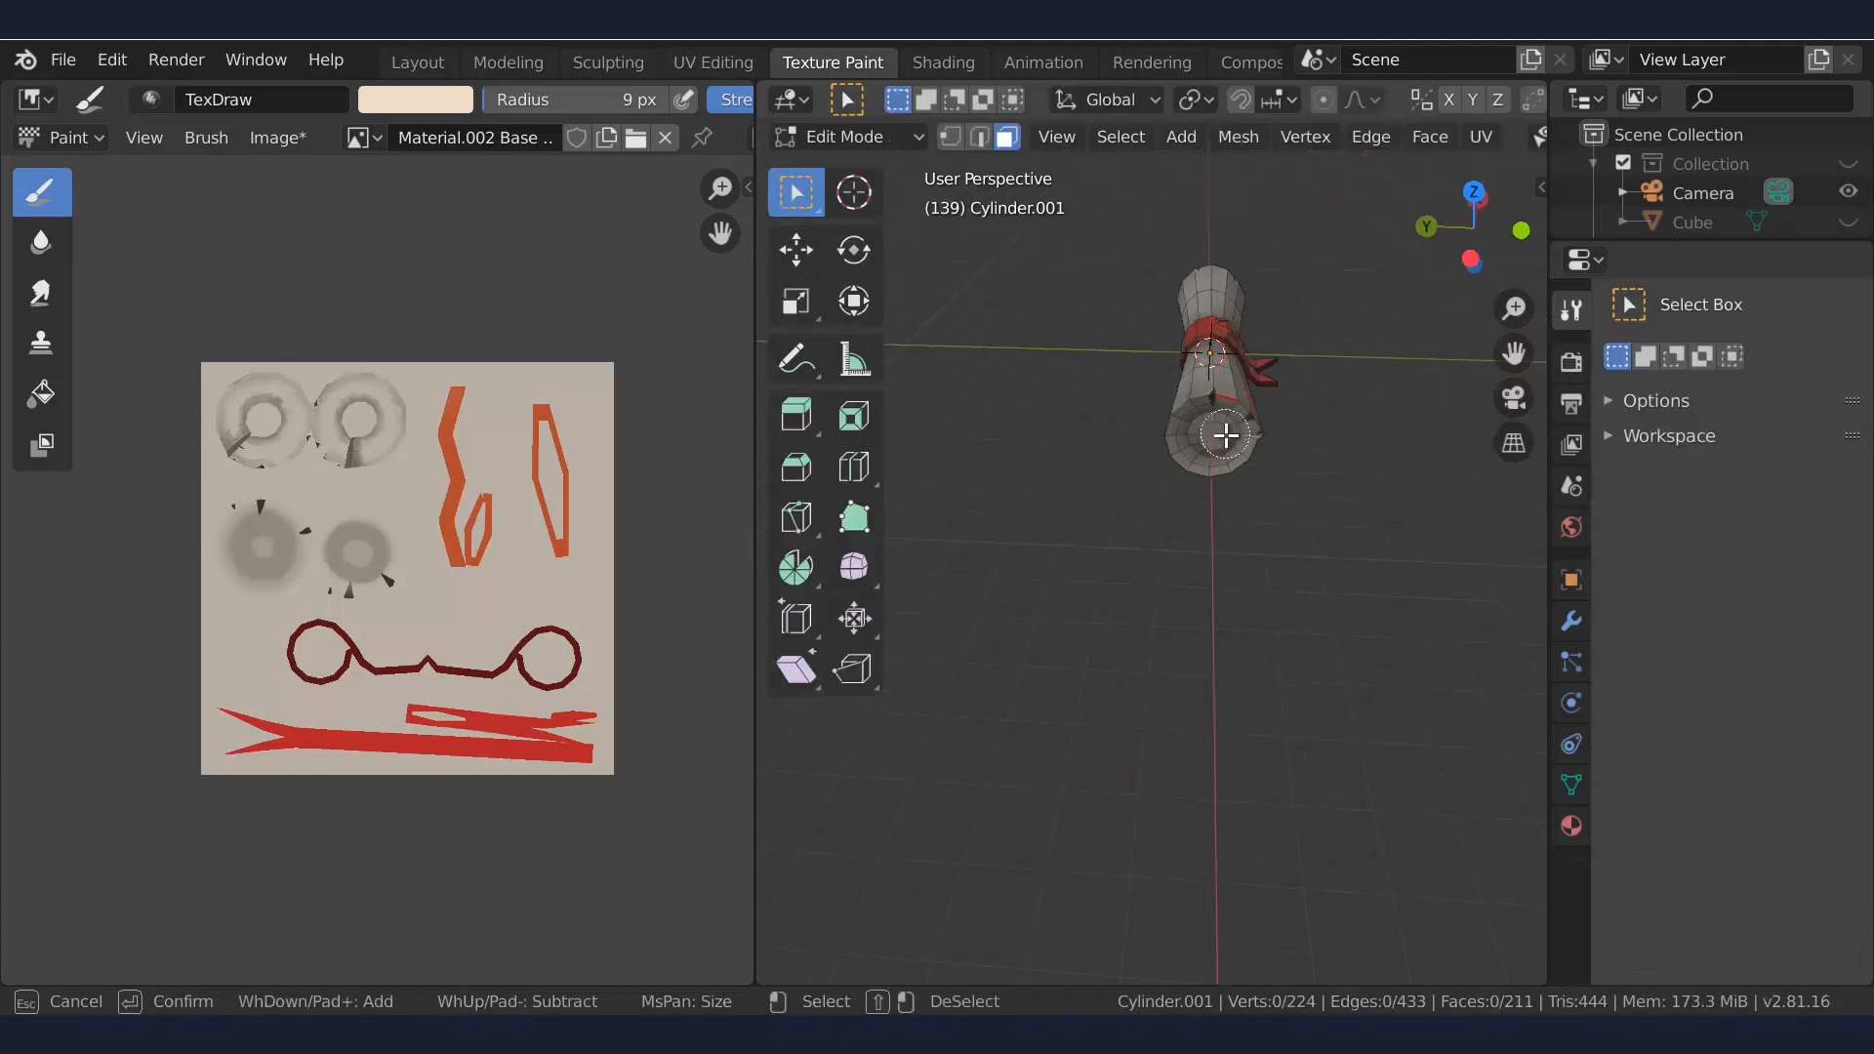
{"action": "left_click_drag", "start_coordinate": [1225, 435], "coordinate": [1206, 444]}
{"action": "right_click", "coordinate": [1206, 445]}
{"action": "mouse_move", "coordinate": [1205, 444]}
{"action": "middle_mouse_down"}
{"action": "mouse_move", "coordinate": [1212, 482]}
{"action": "mouse_move", "coordinate": [1185, 368]}
{"action": "middle_mouse_up"}
{"action": "key", "text": "c"}
{"action": "left_click_drag", "start_coordinate": [1184, 368], "coordinate": [1116, 363]}
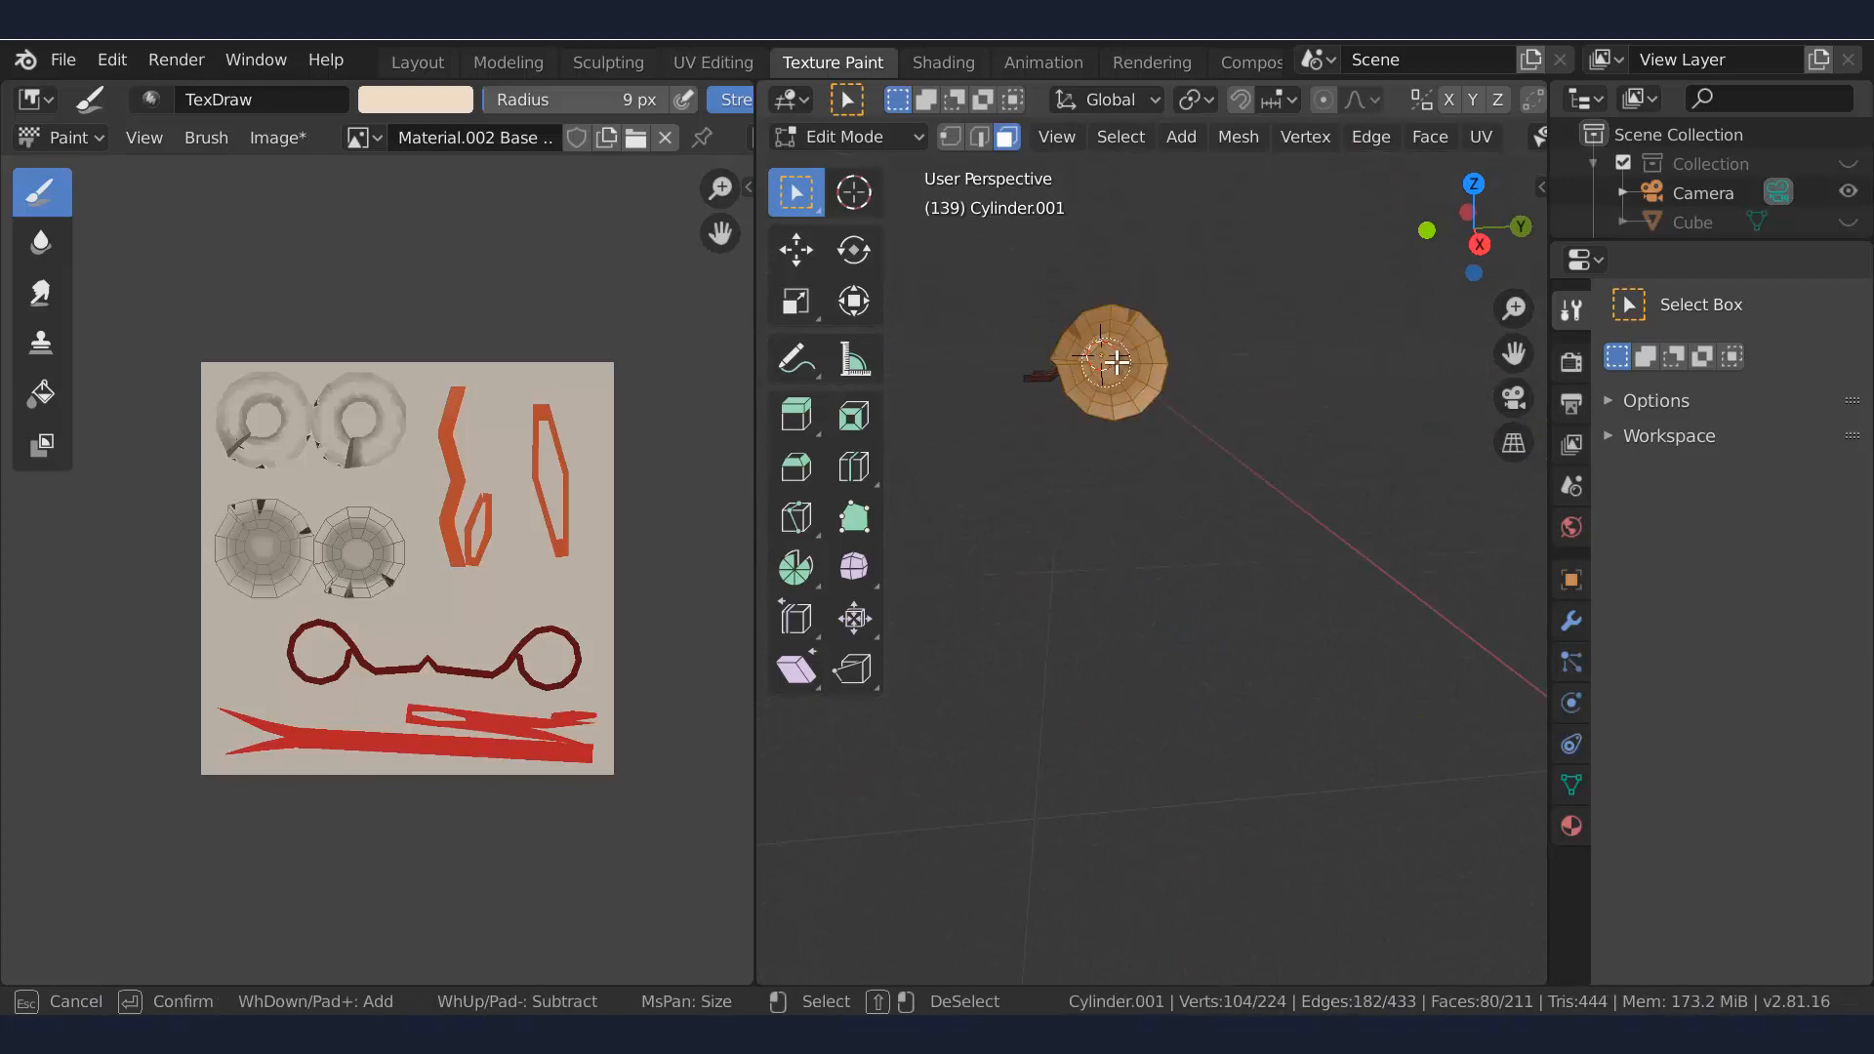
{"action": "right_click", "coordinate": [1117, 363]}
{"action": "mouse_move", "coordinate": [1117, 363]}
{"action": "middle_mouse_down"}
{"action": "mouse_move", "coordinate": [1406, 342]}
{"action": "mouse_move", "coordinate": [1240, 336]}
{"action": "mouse_move", "coordinate": [1159, 507]}
{"action": "middle_mouse_up"}
{"action": "key", "text": "Tab"}
Paint cream outlines around the dark tear marks inside one end's recess
{"action": "scroll", "coordinate": [1240, 336], "scroll_direction": "up", "scroll_amount": 5}
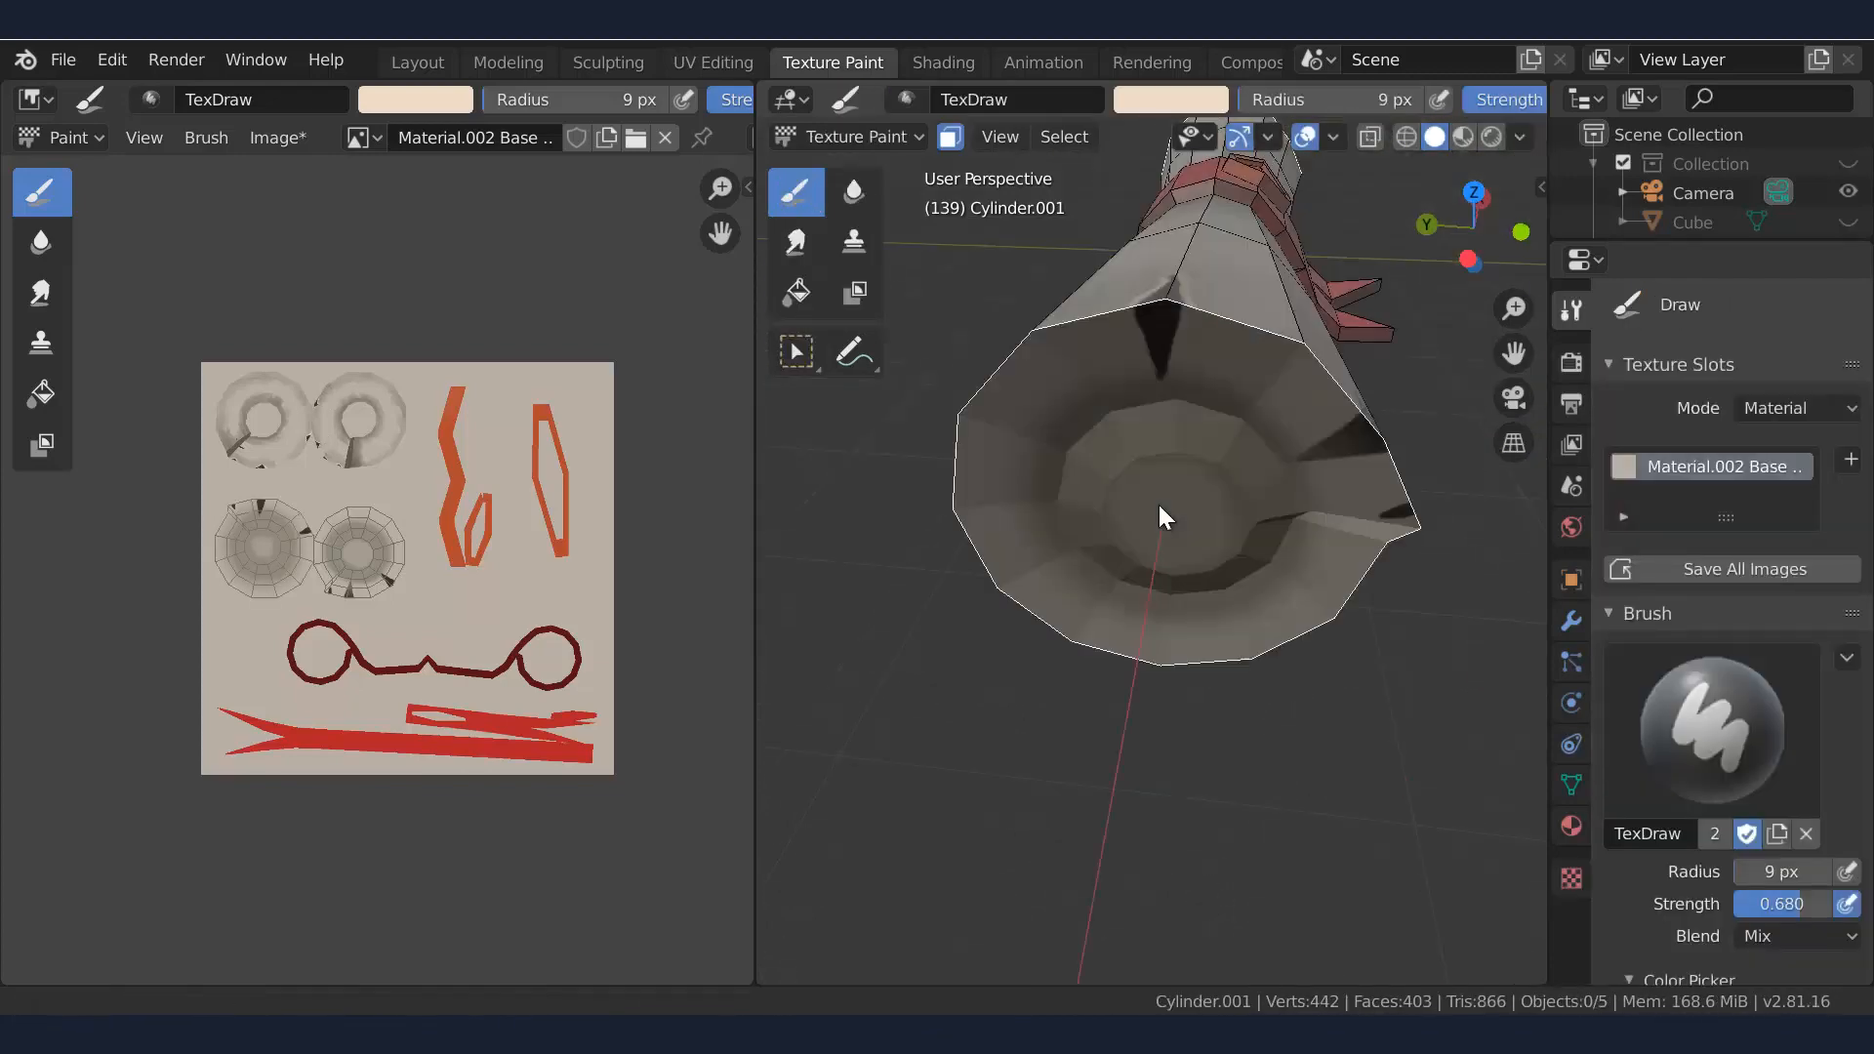
{"action": "scroll", "coordinate": [1158, 506], "scroll_direction": "up", "scroll_amount": 3}
{"action": "scroll", "coordinate": [1813, 917], "scroll_direction": "down", "scroll_amount": 5}
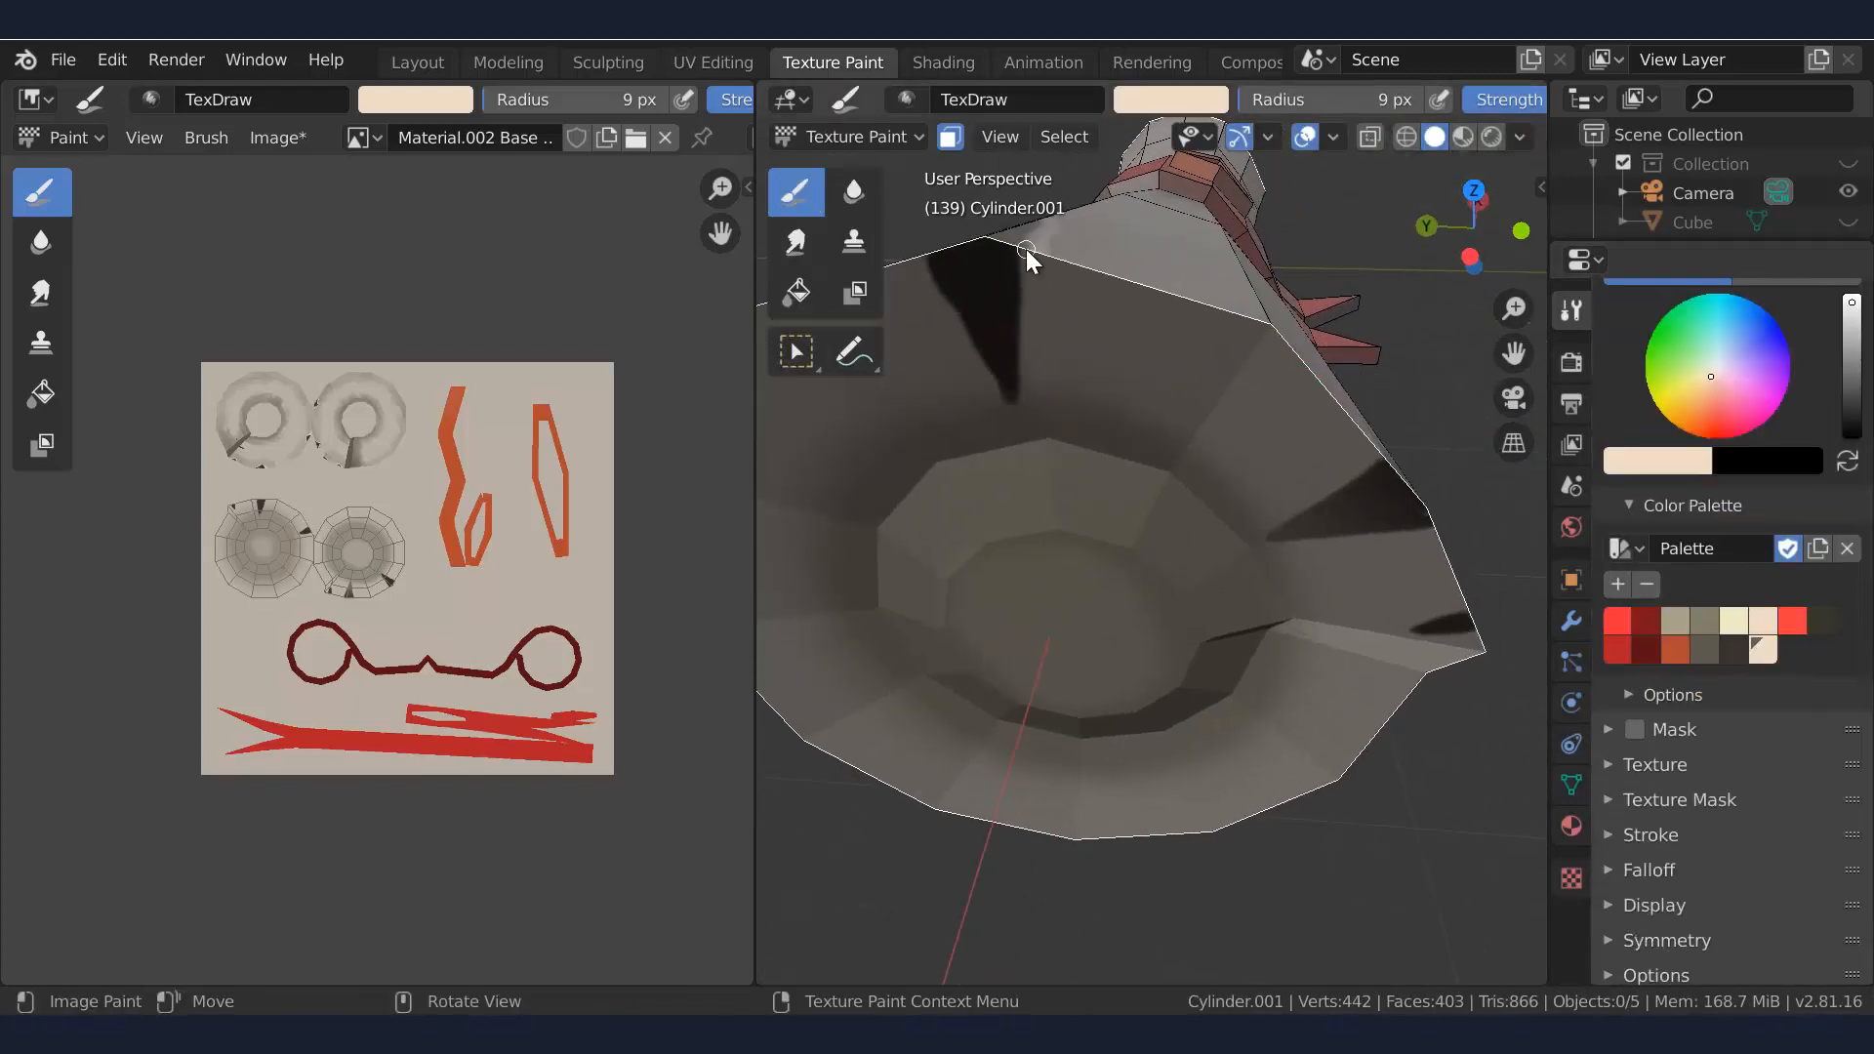
{"action": "middle_click_drag", "start_coordinate": [992, 384], "coordinate": [1074, 327]}
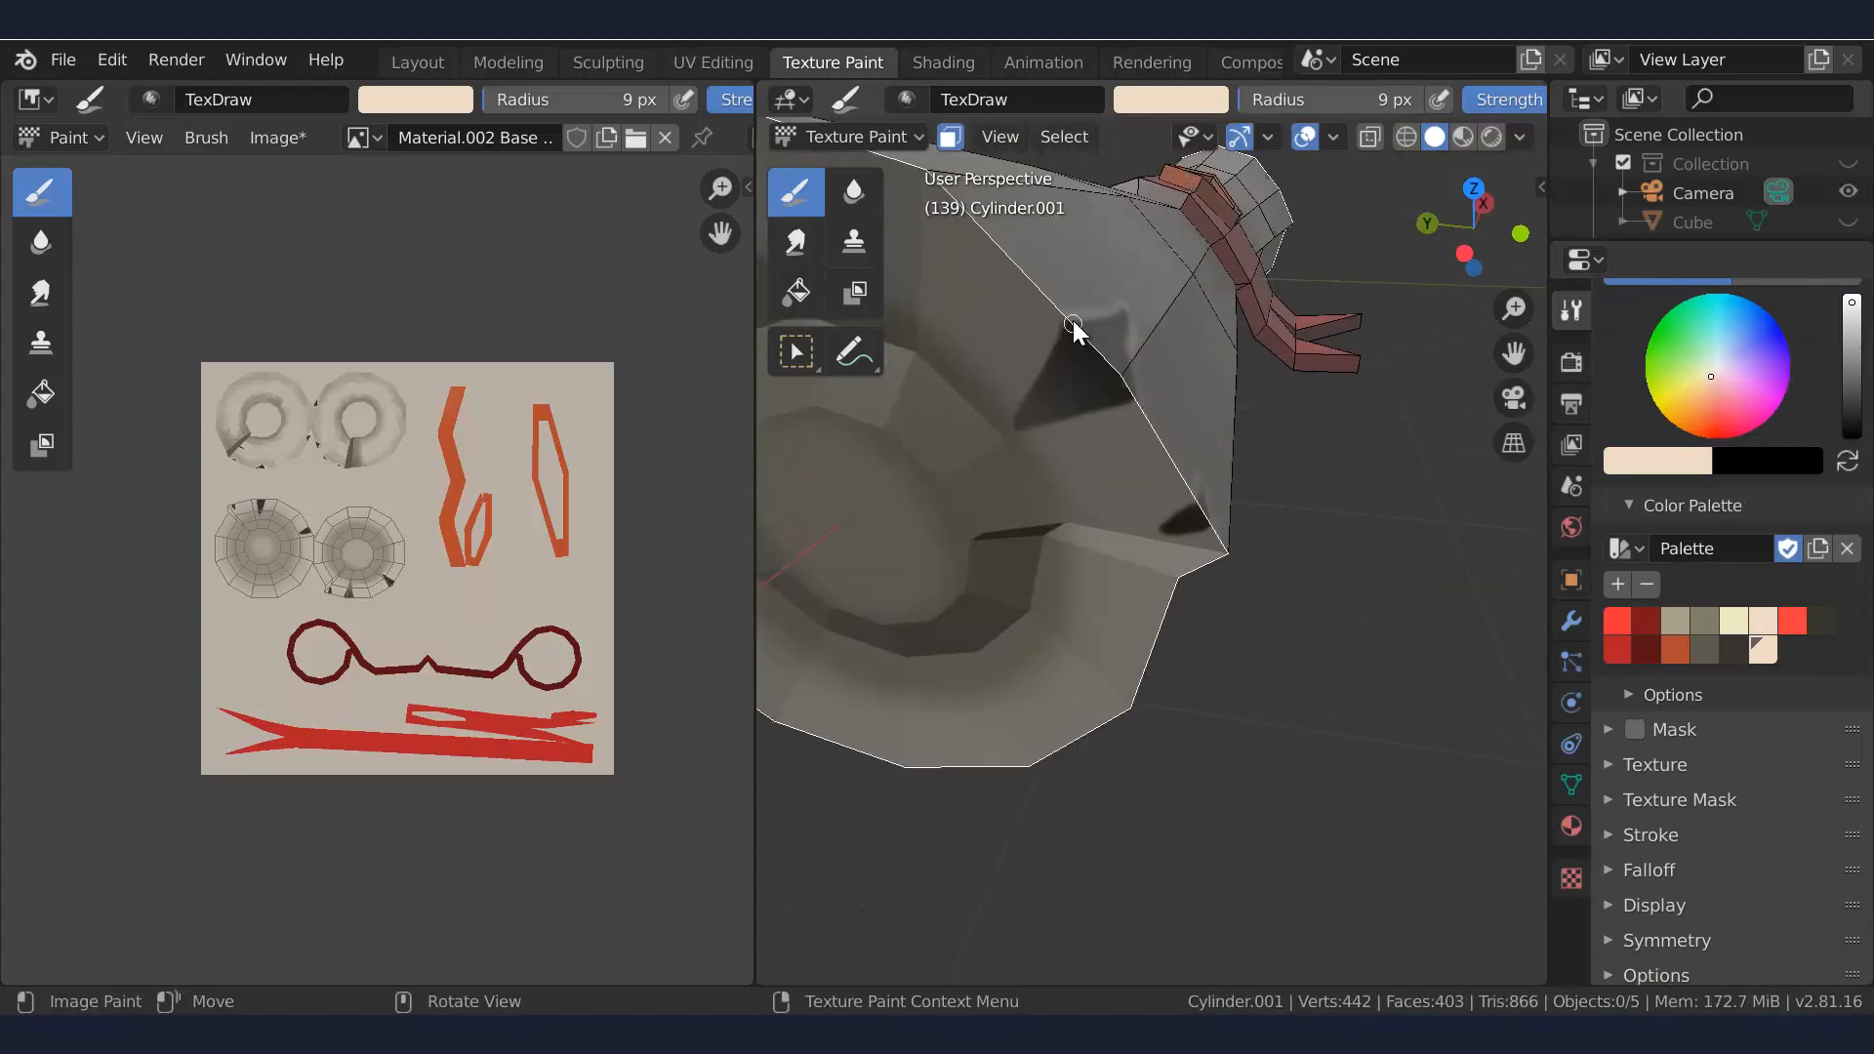
{"action": "left_click_drag", "start_coordinate": [1011, 426], "coordinate": [1197, 504]}
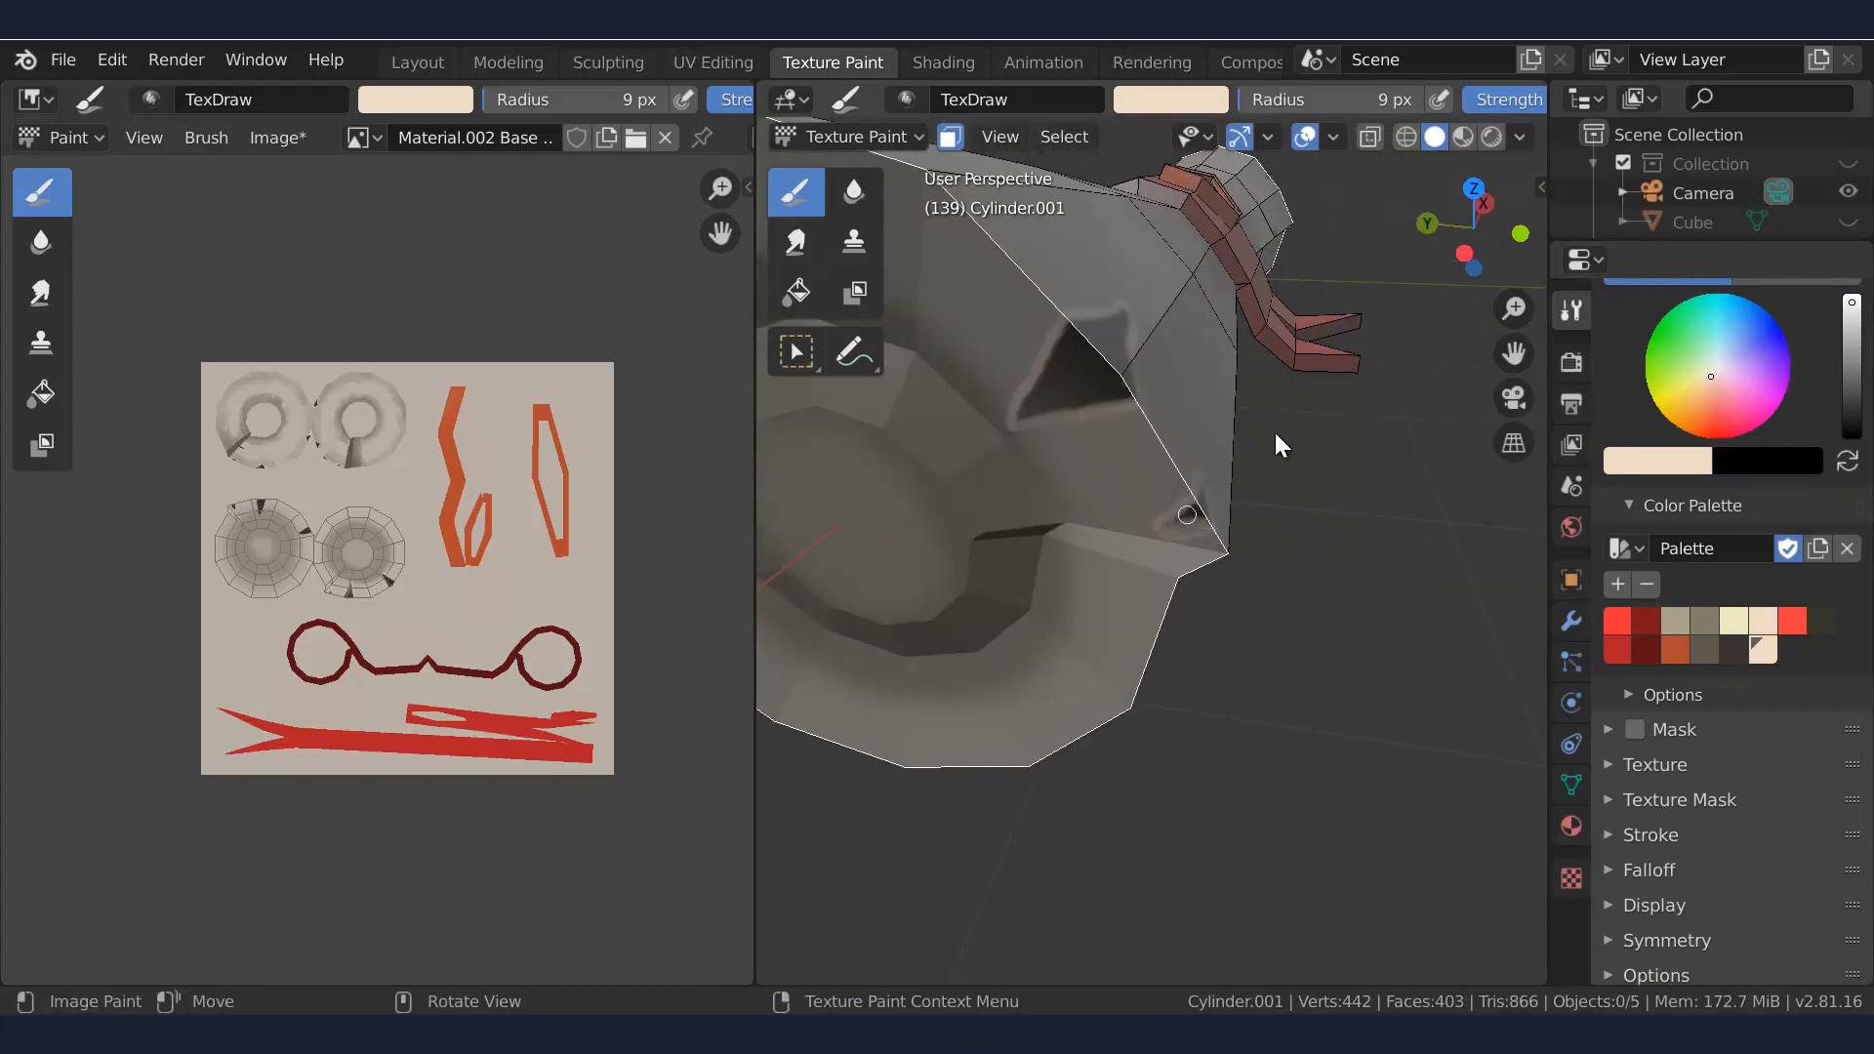
Paint cream outlines around the tear marks inside the opposite end's recess
{"action": "middle_click_drag", "start_coordinate": [1274, 430], "coordinate": [1203, 219]}
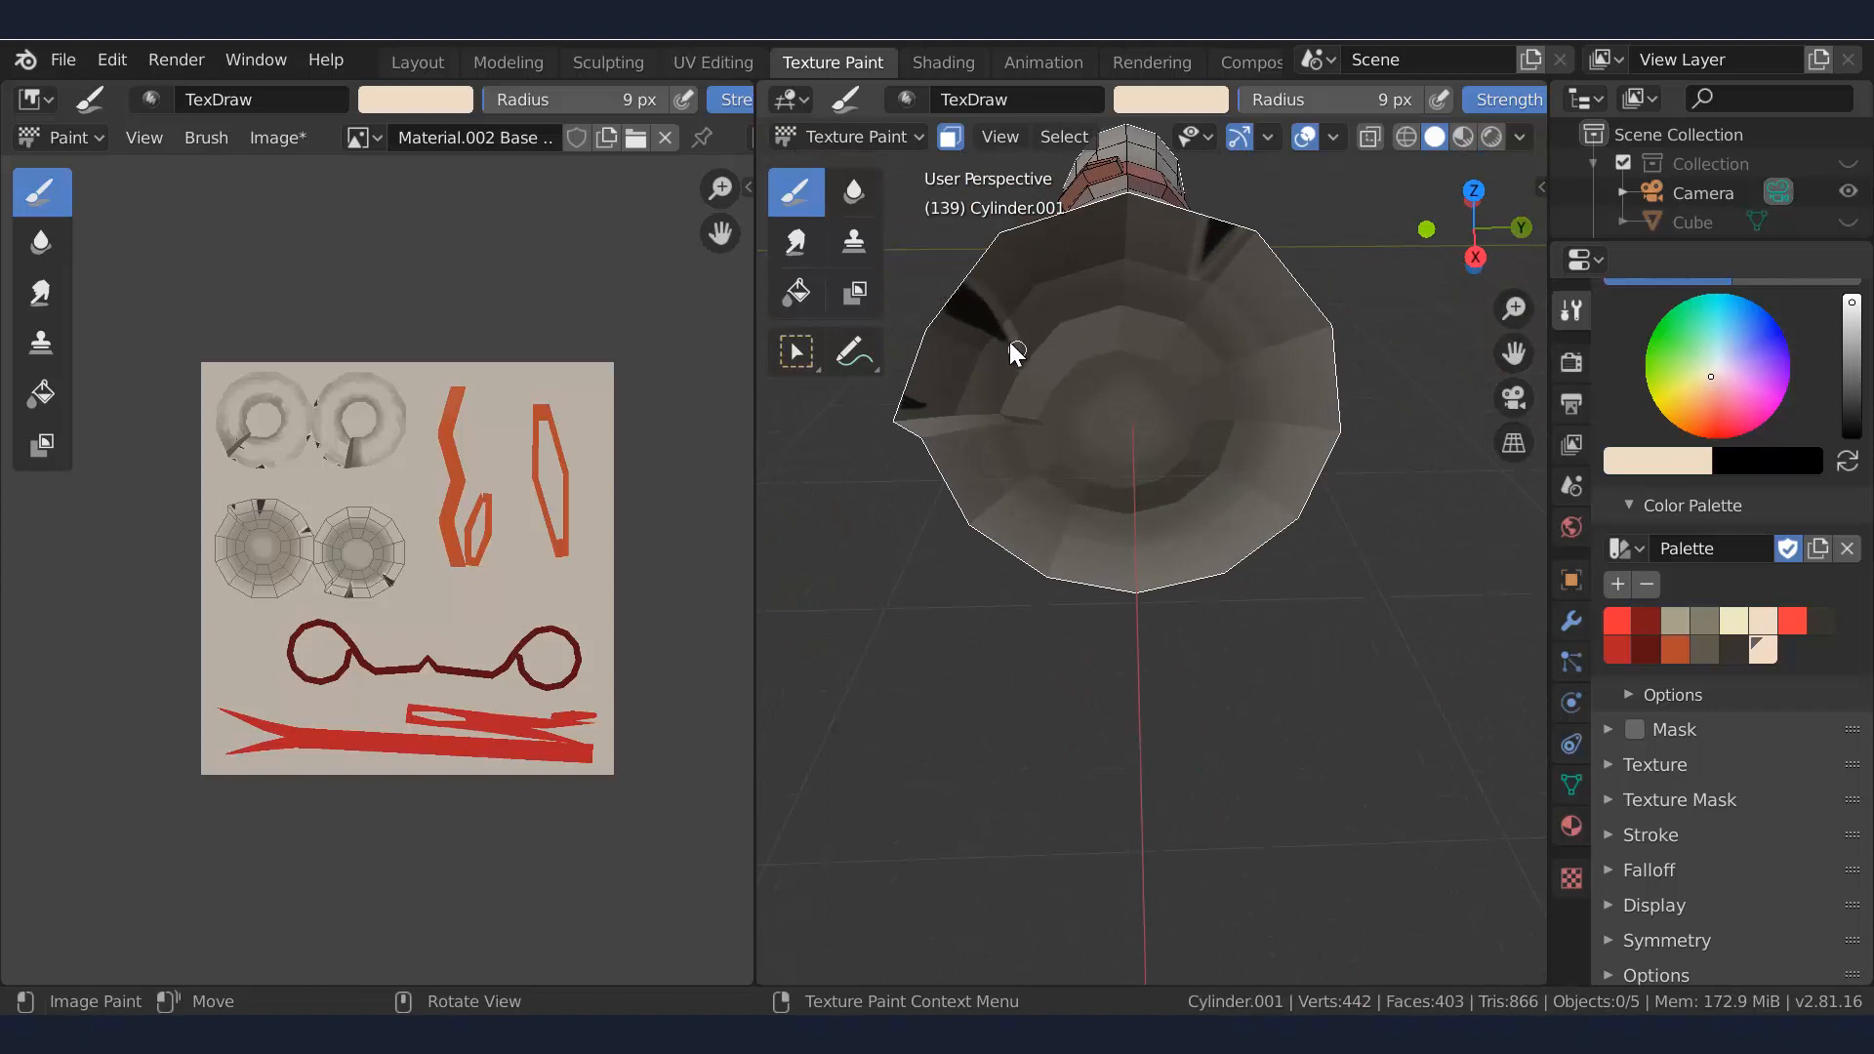
{"action": "left_click_drag", "start_coordinate": [1010, 342], "coordinate": [968, 297]}
{"action": "left_click_drag", "start_coordinate": [904, 398], "coordinate": [926, 401]}
Sample a brown-grey from the recess and paint darker concentric rings around it at 0.330 strength
{"action": "mouse_move", "coordinate": [1164, 444]}
{"action": "middle_mouse_down"}
{"action": "mouse_move", "coordinate": [1204, 398]}
{"action": "mouse_move", "coordinate": [1170, 410]}
{"action": "mouse_move", "coordinate": [1176, 358]}
{"action": "mouse_move", "coordinate": [1074, 291]}
{"action": "middle_mouse_up"}
{"action": "key", "text": "s"}
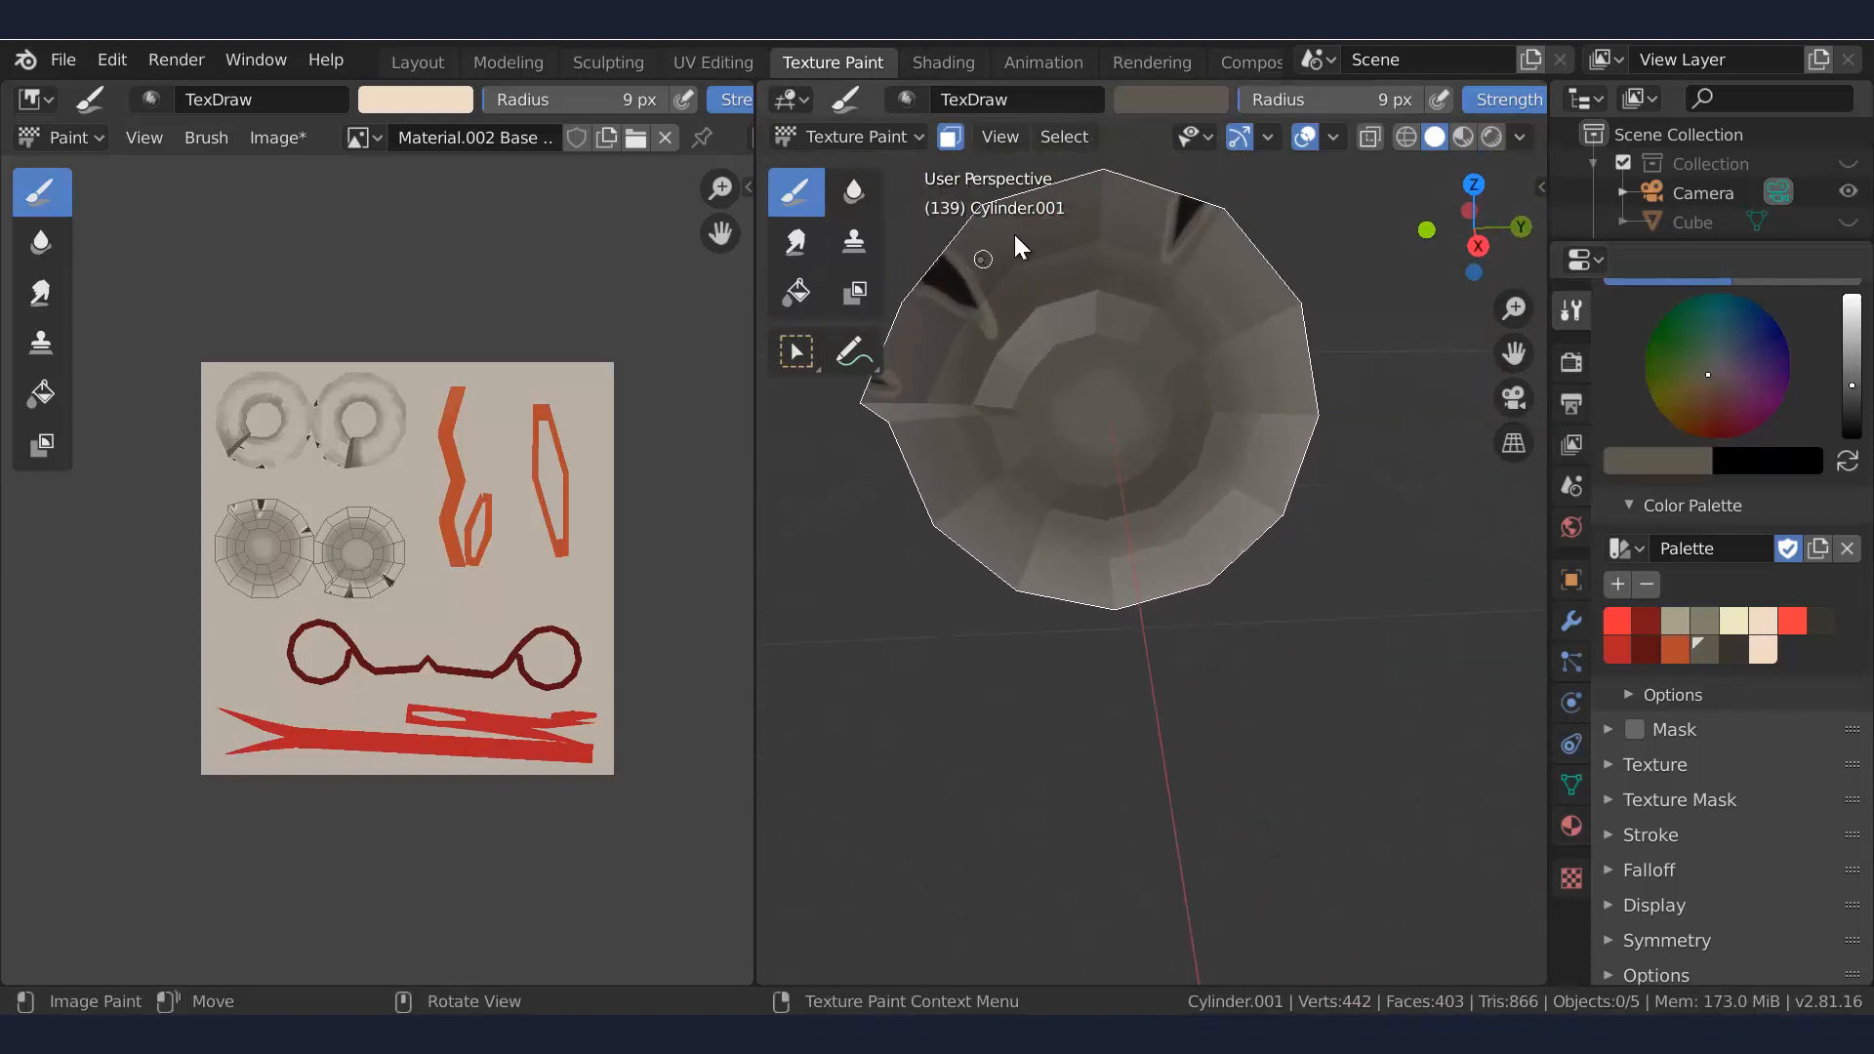
{"action": "scroll", "coordinate": [1714, 453], "scroll_direction": "up", "scroll_amount": 5}
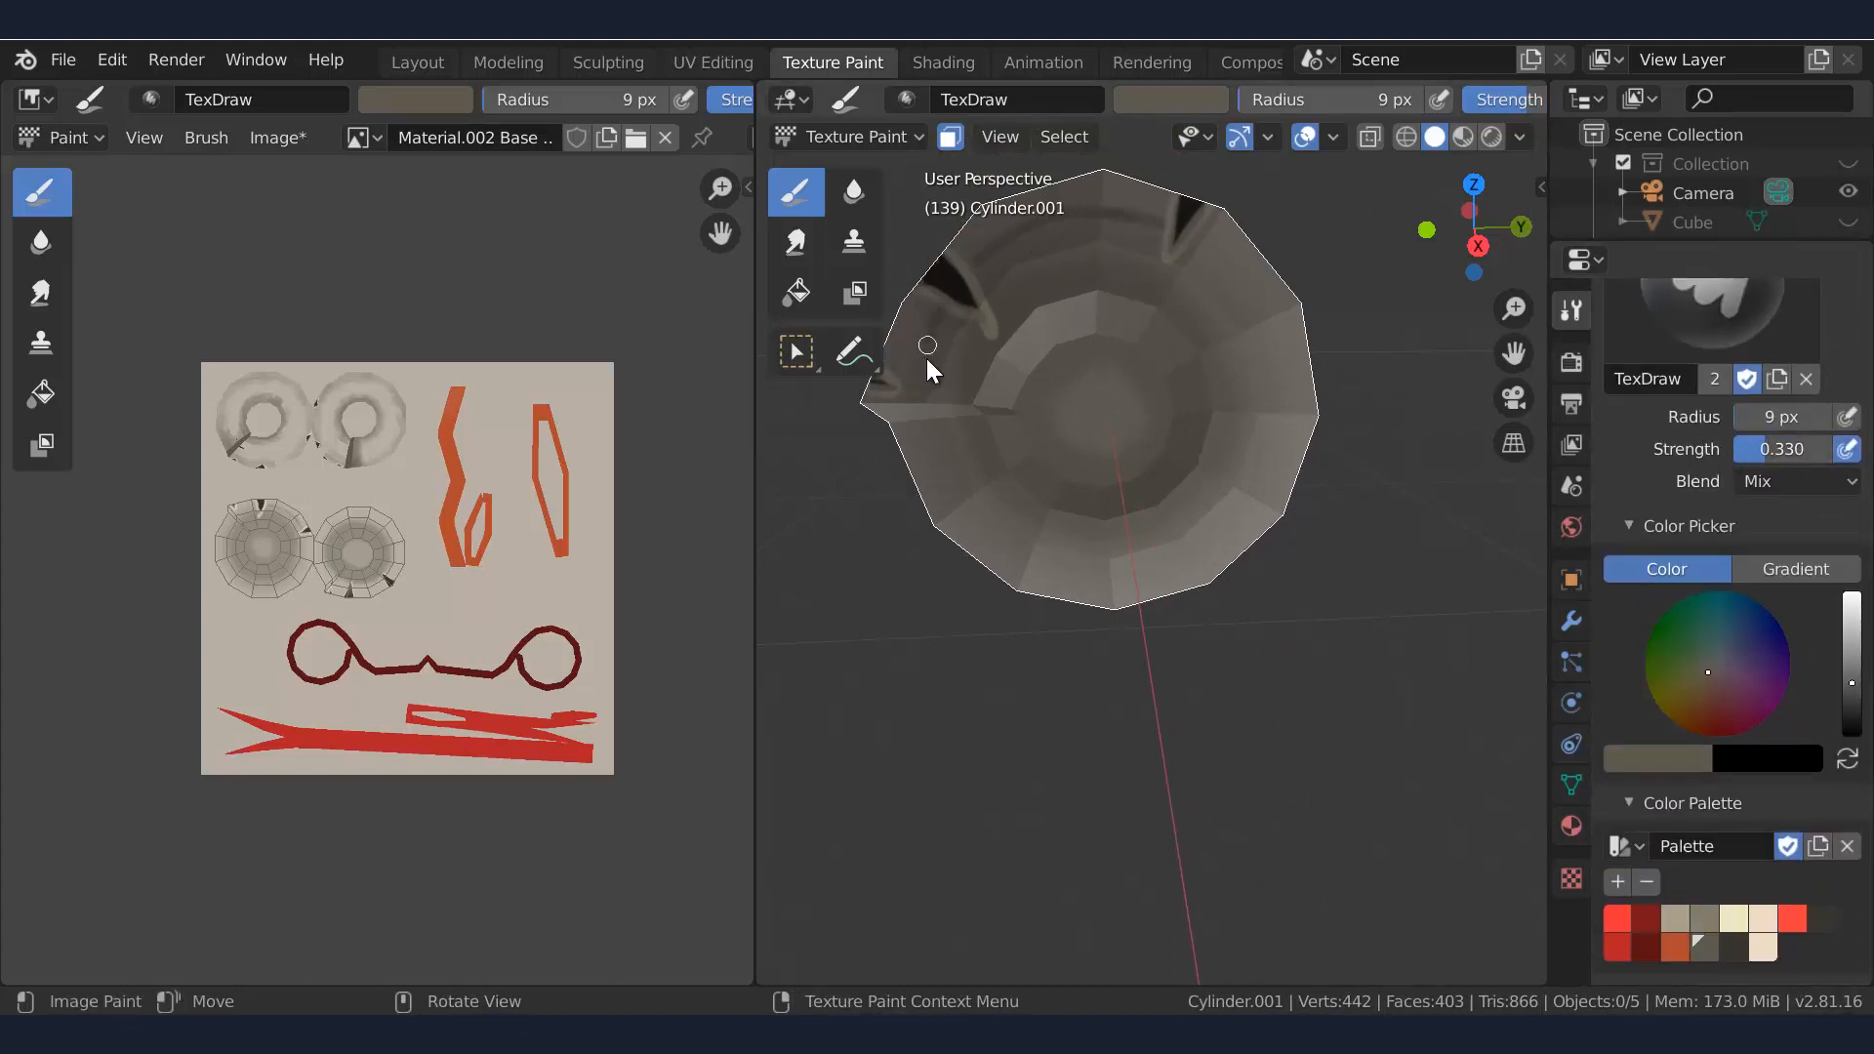
{"action": "mouse_move", "coordinate": [927, 358]}
{"action": "left_mouse_down"}
{"action": "mouse_move", "coordinate": [1050, 549]}
{"action": "mouse_move", "coordinate": [1262, 473]}
{"action": "mouse_move", "coordinate": [1156, 246]}
{"action": "left_mouse_up"}
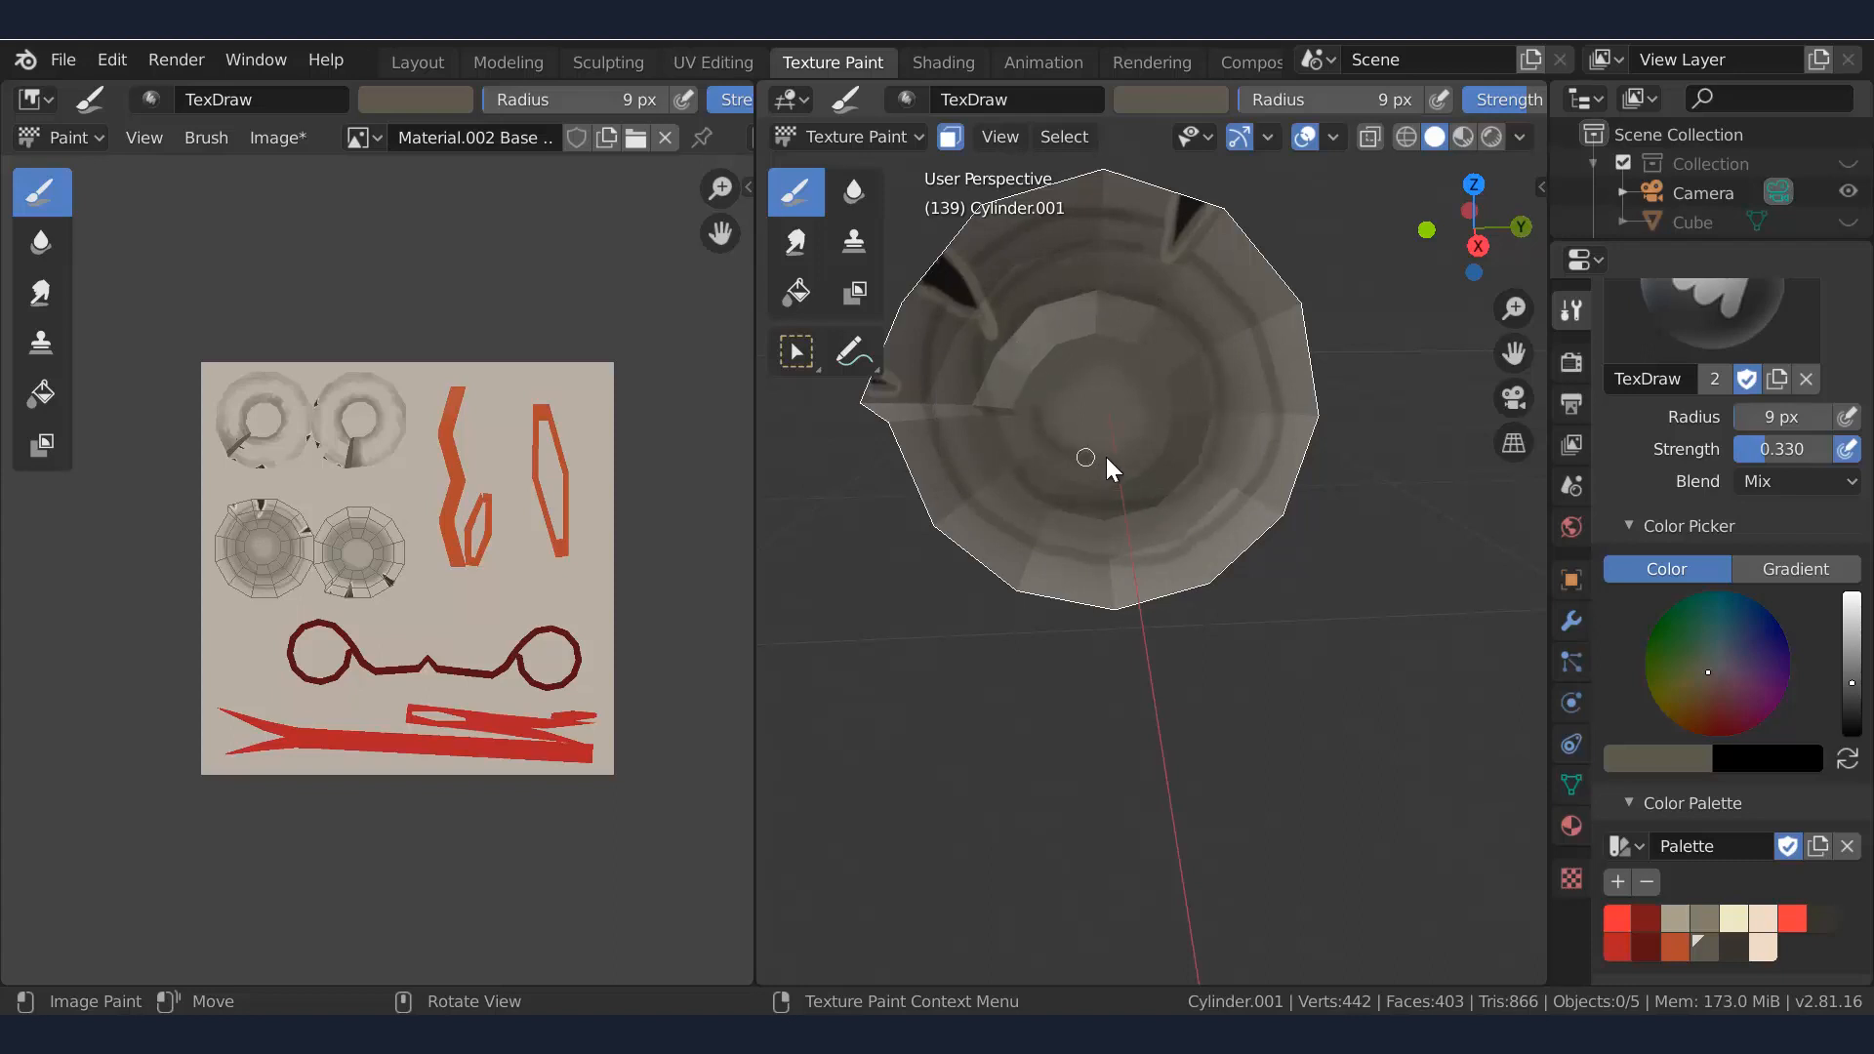
Blur the concentric rings in the recess with the Soften brush, enlarging its radius to 19 px
{"action": "middle_click_drag", "start_coordinate": [1055, 395], "coordinate": [1065, 400]}
{"action": "key", "text": "4"}
{"action": "key", "text": "5"}
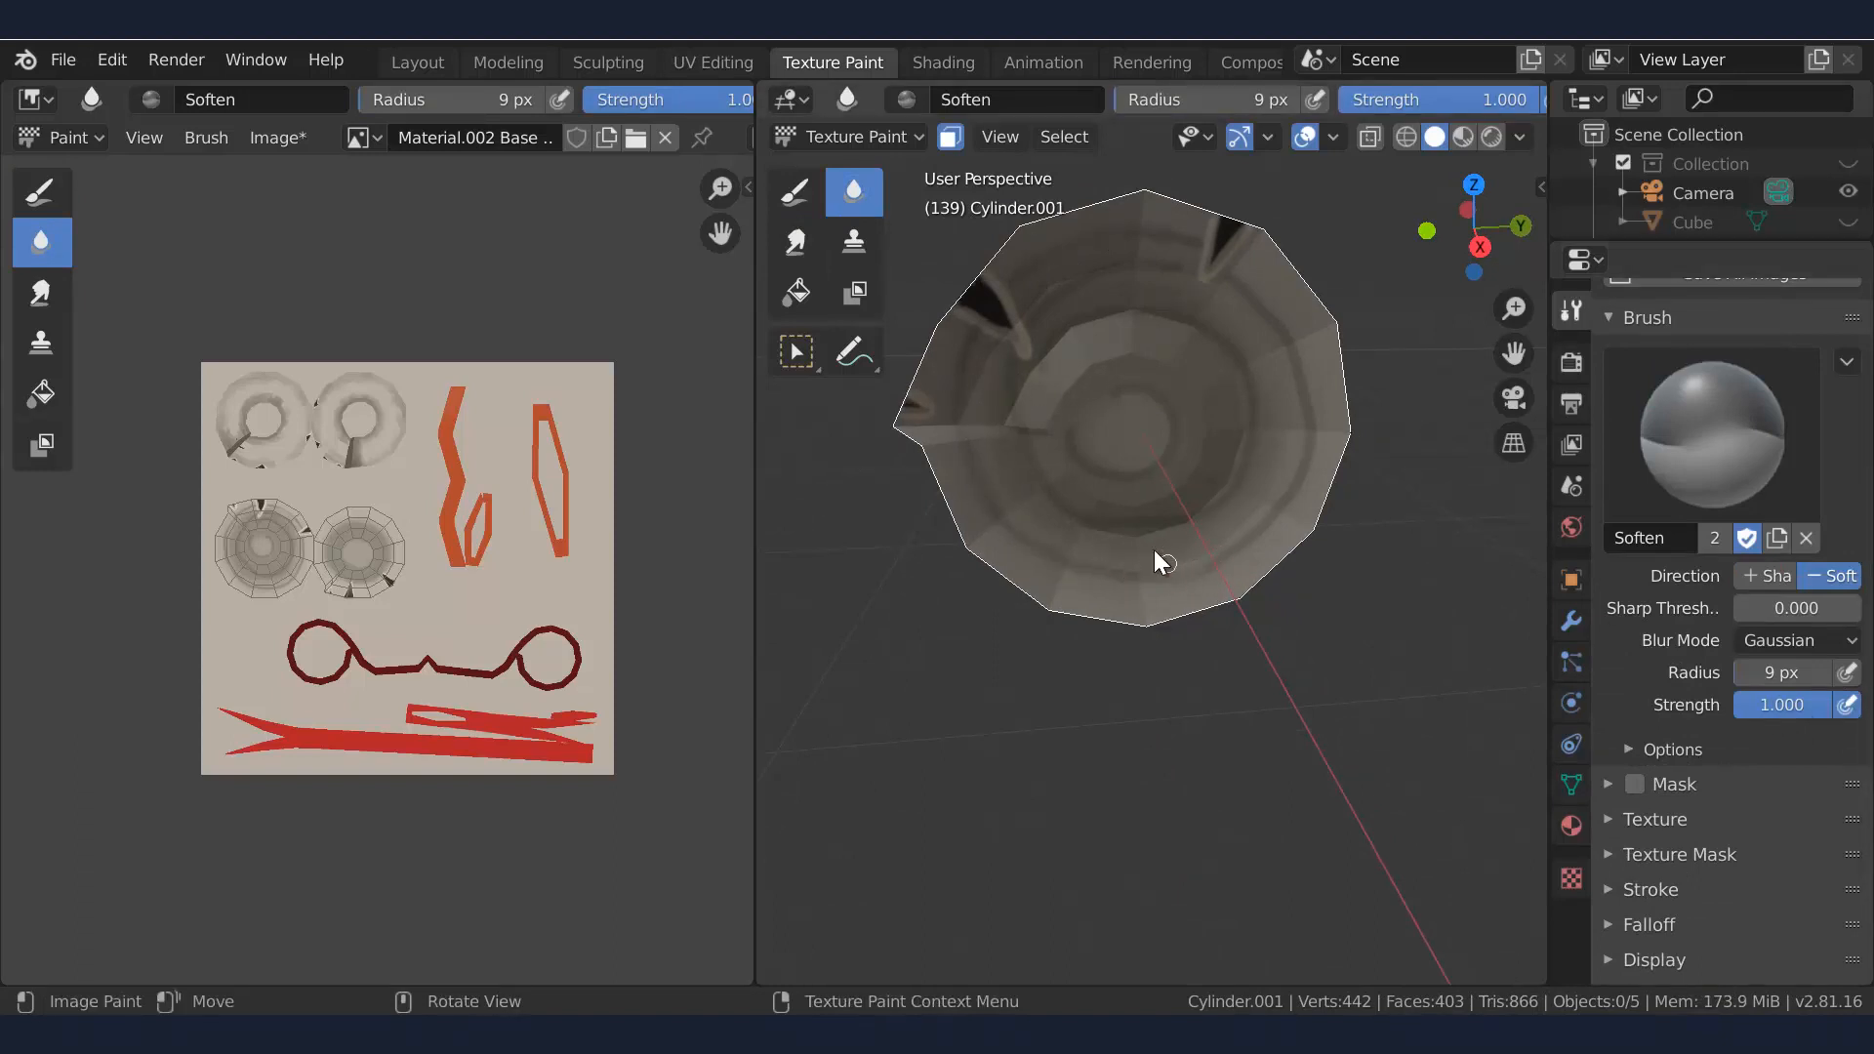
{"action": "key", "text": "f"}
{"action": "left_click", "coordinate": [1215, 552]}
Shade the recess lightly in brown-grey with the Draw brush at 54 px radius and 0.049 strength
{"action": "left_click", "coordinate": [797, 196]}
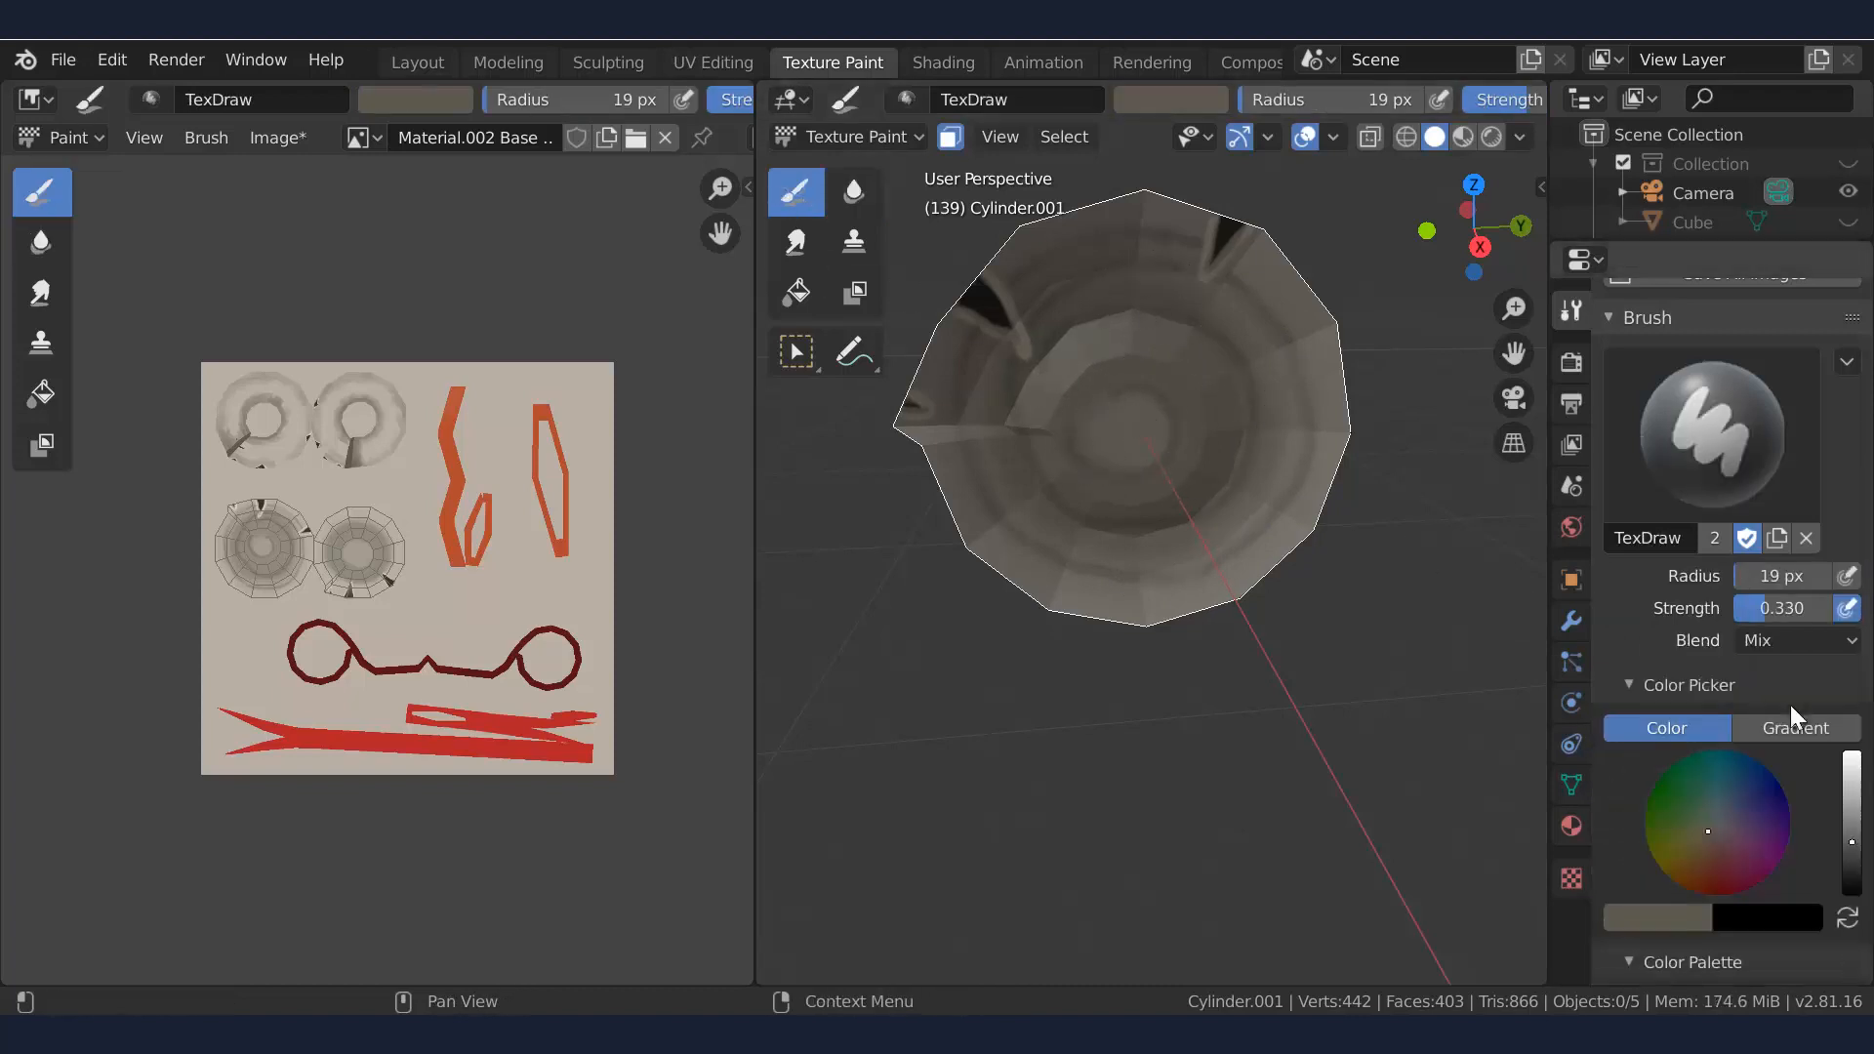
{"action": "scroll", "coordinate": [1791, 704], "scroll_direction": "down", "scroll_amount": 5}
{"action": "left_click_drag", "start_coordinate": [1746, 301], "coordinate": [1716, 301]}
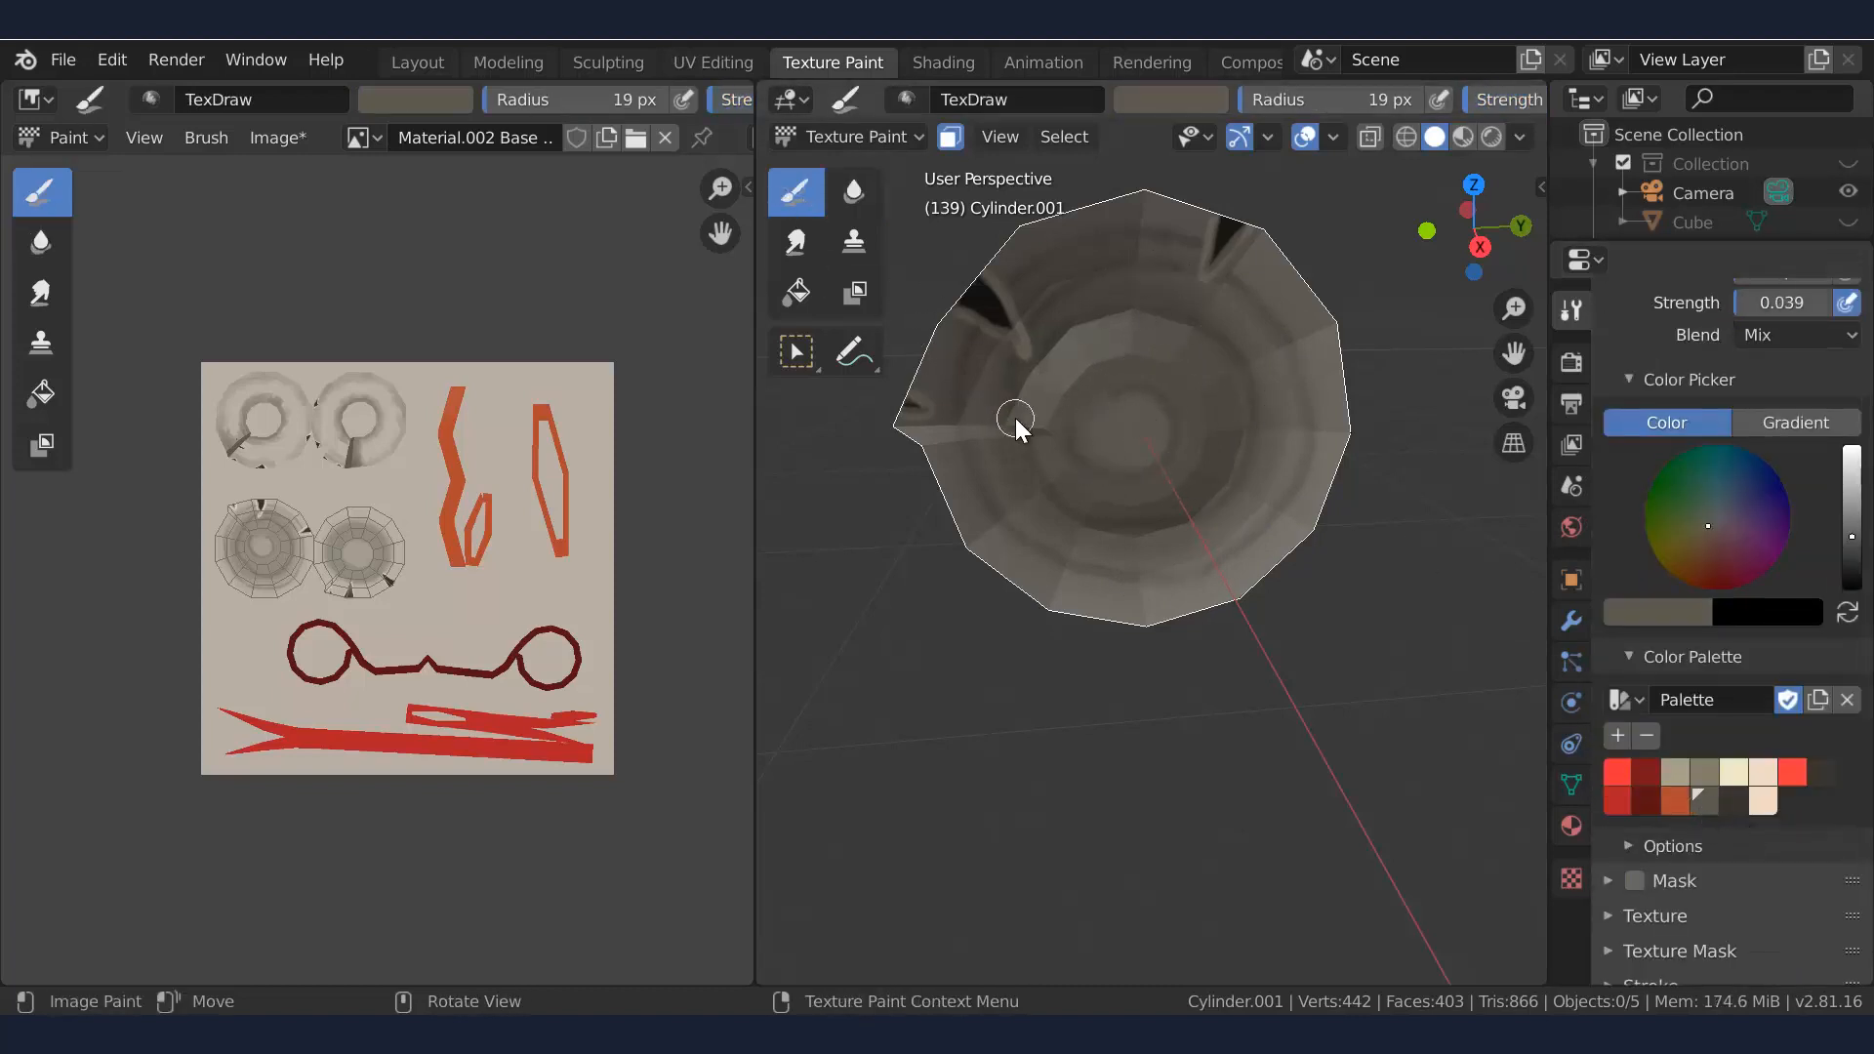
{"action": "key", "text": "f"}
{"action": "left_click", "coordinate": [1045, 387]}
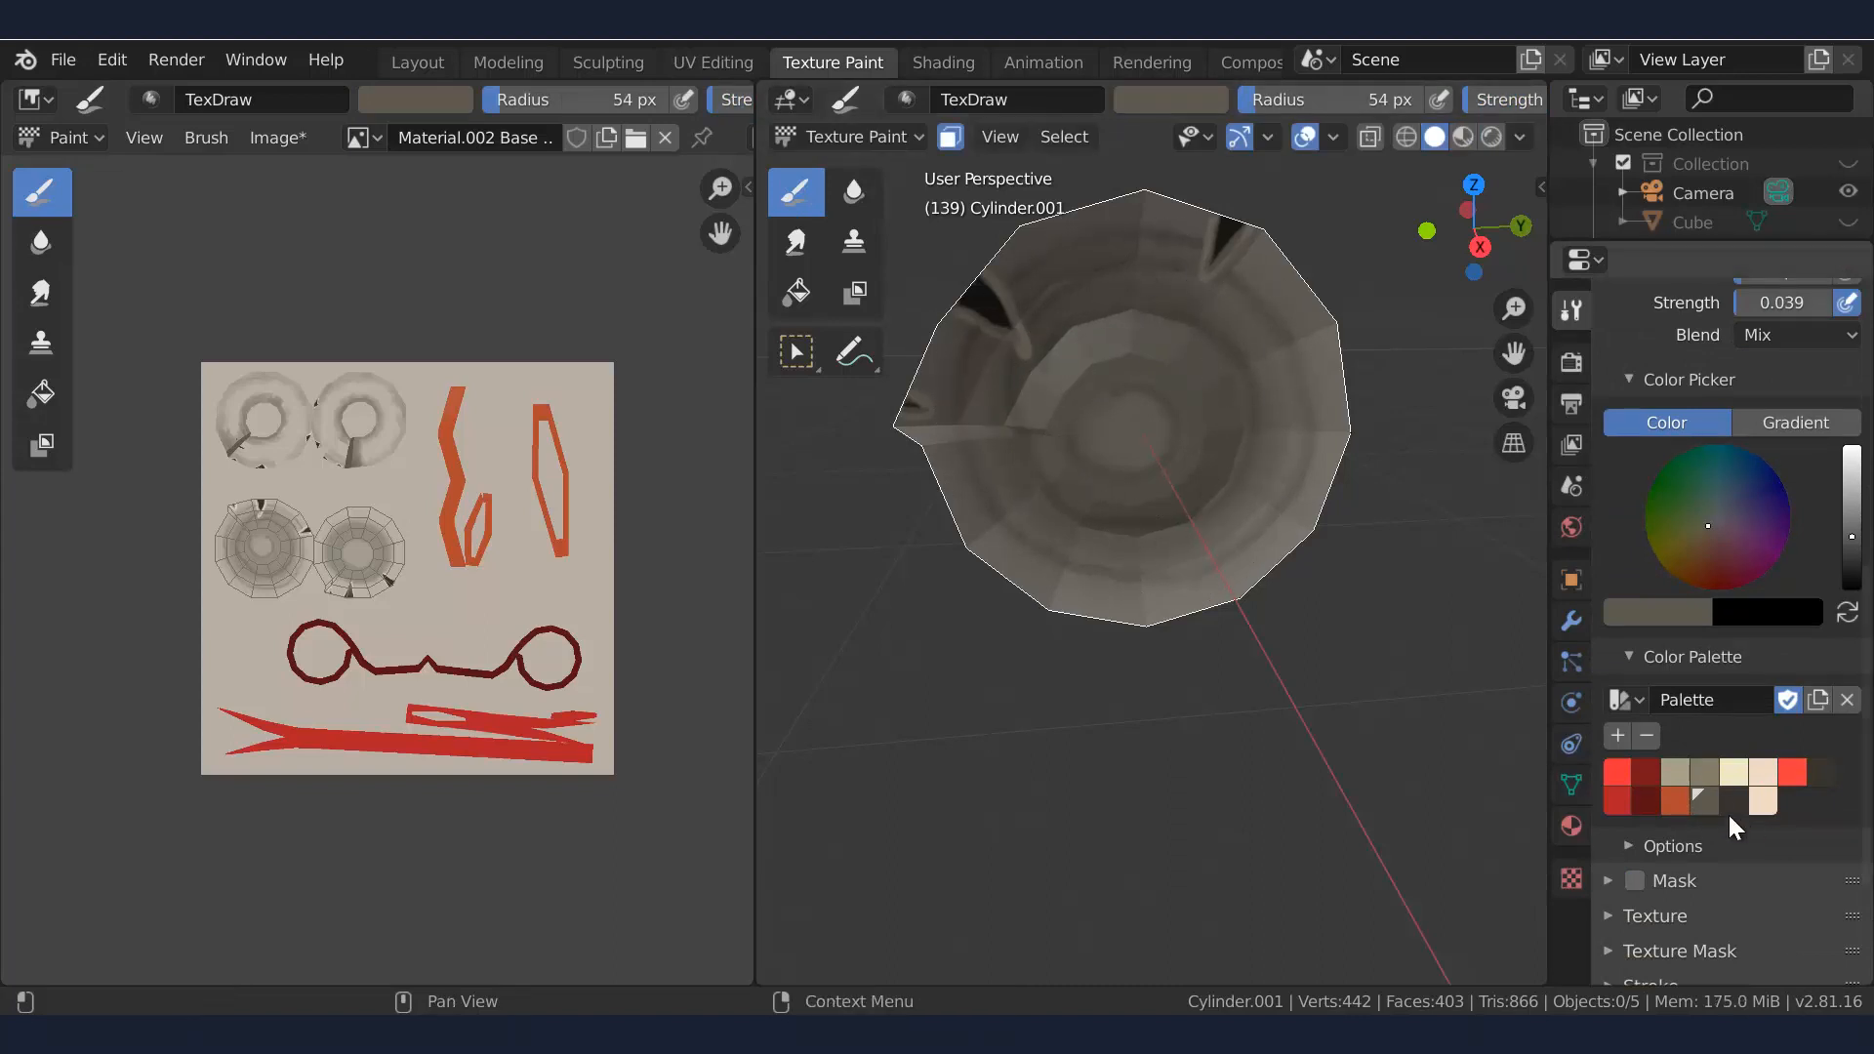
{"action": "left_click", "coordinate": [1704, 773]}
{"action": "left_click_drag", "start_coordinate": [1739, 309], "coordinate": [1765, 310]}
{"action": "left_click", "coordinate": [1704, 800]}
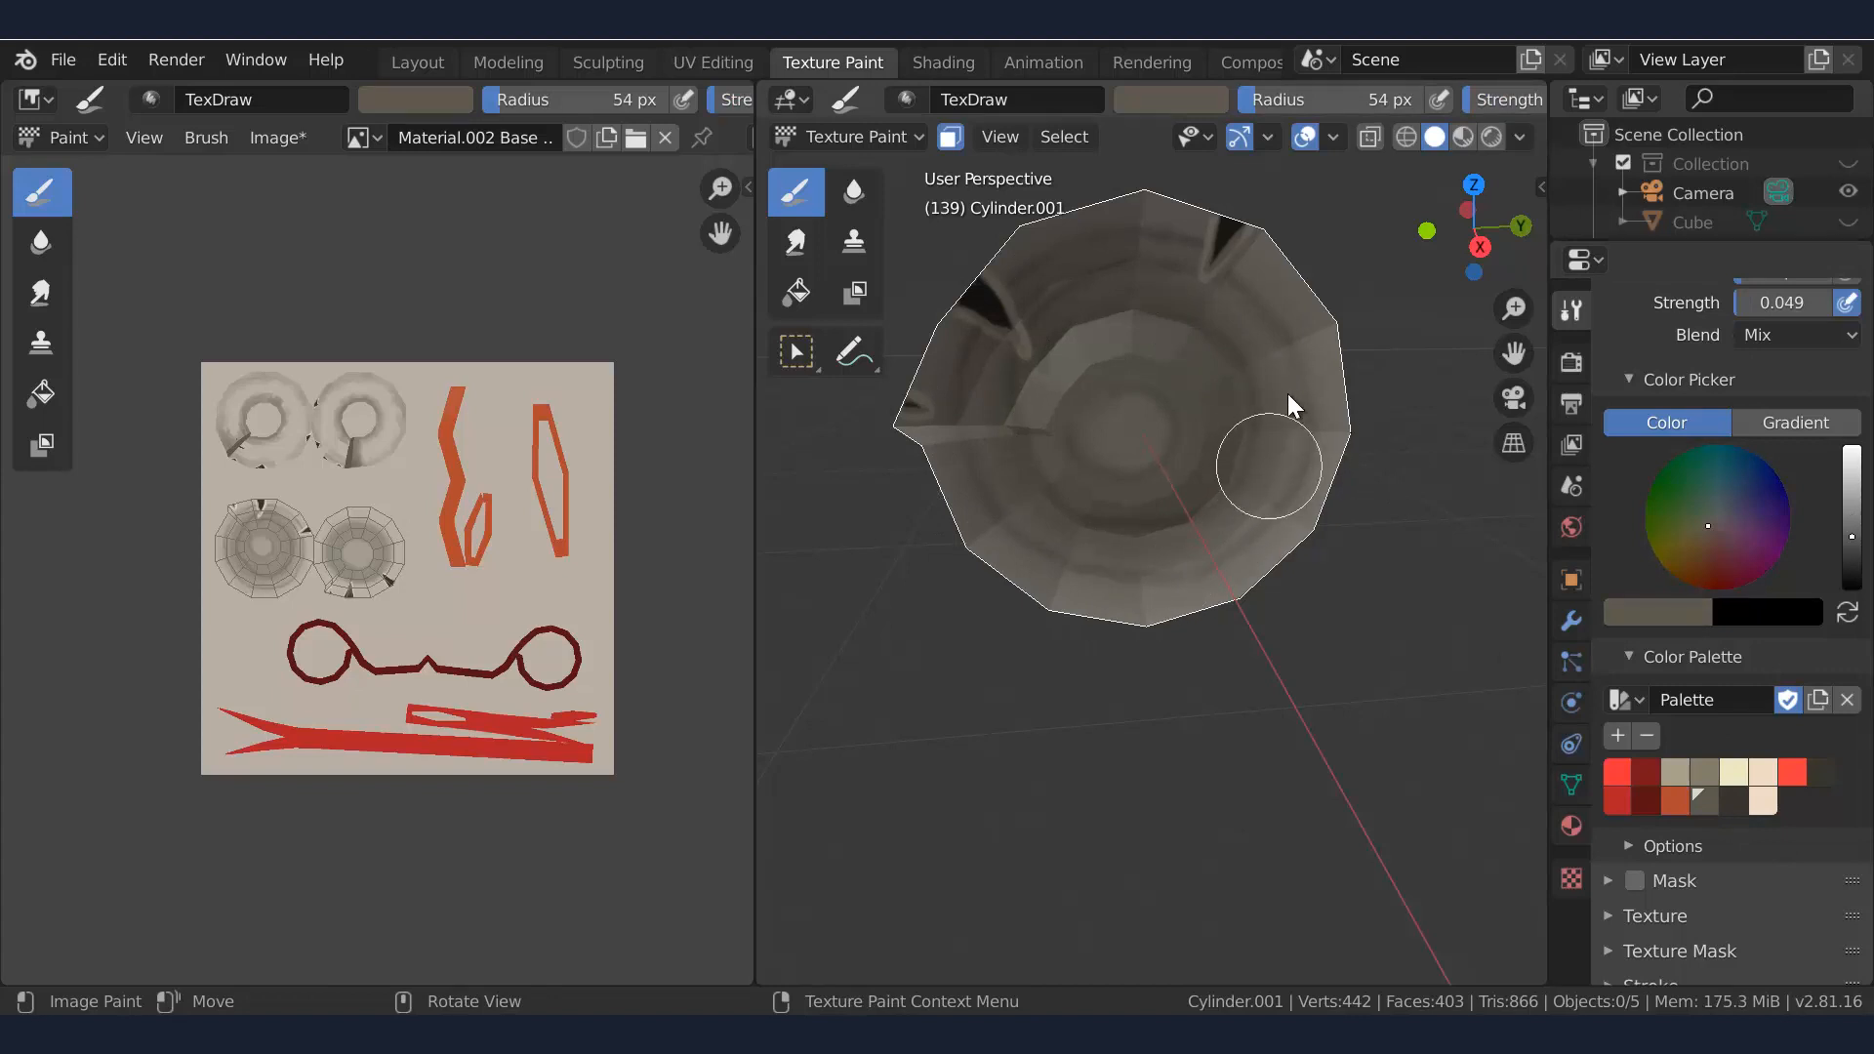
Switch the Draw brush to the darkest grey palette colour and reduce its radius to 36 px
{"action": "scroll", "coordinate": [1362, 524], "scroll_direction": "down", "scroll_amount": 6}
{"action": "middle_click_drag", "start_coordinate": [1206, 522], "coordinate": [1257, 520]}
{"action": "middle_click_drag", "start_coordinate": [1257, 519], "coordinate": [1256, 474], "text": "ctrl"}
{"action": "left_click", "coordinate": [1734, 801]}
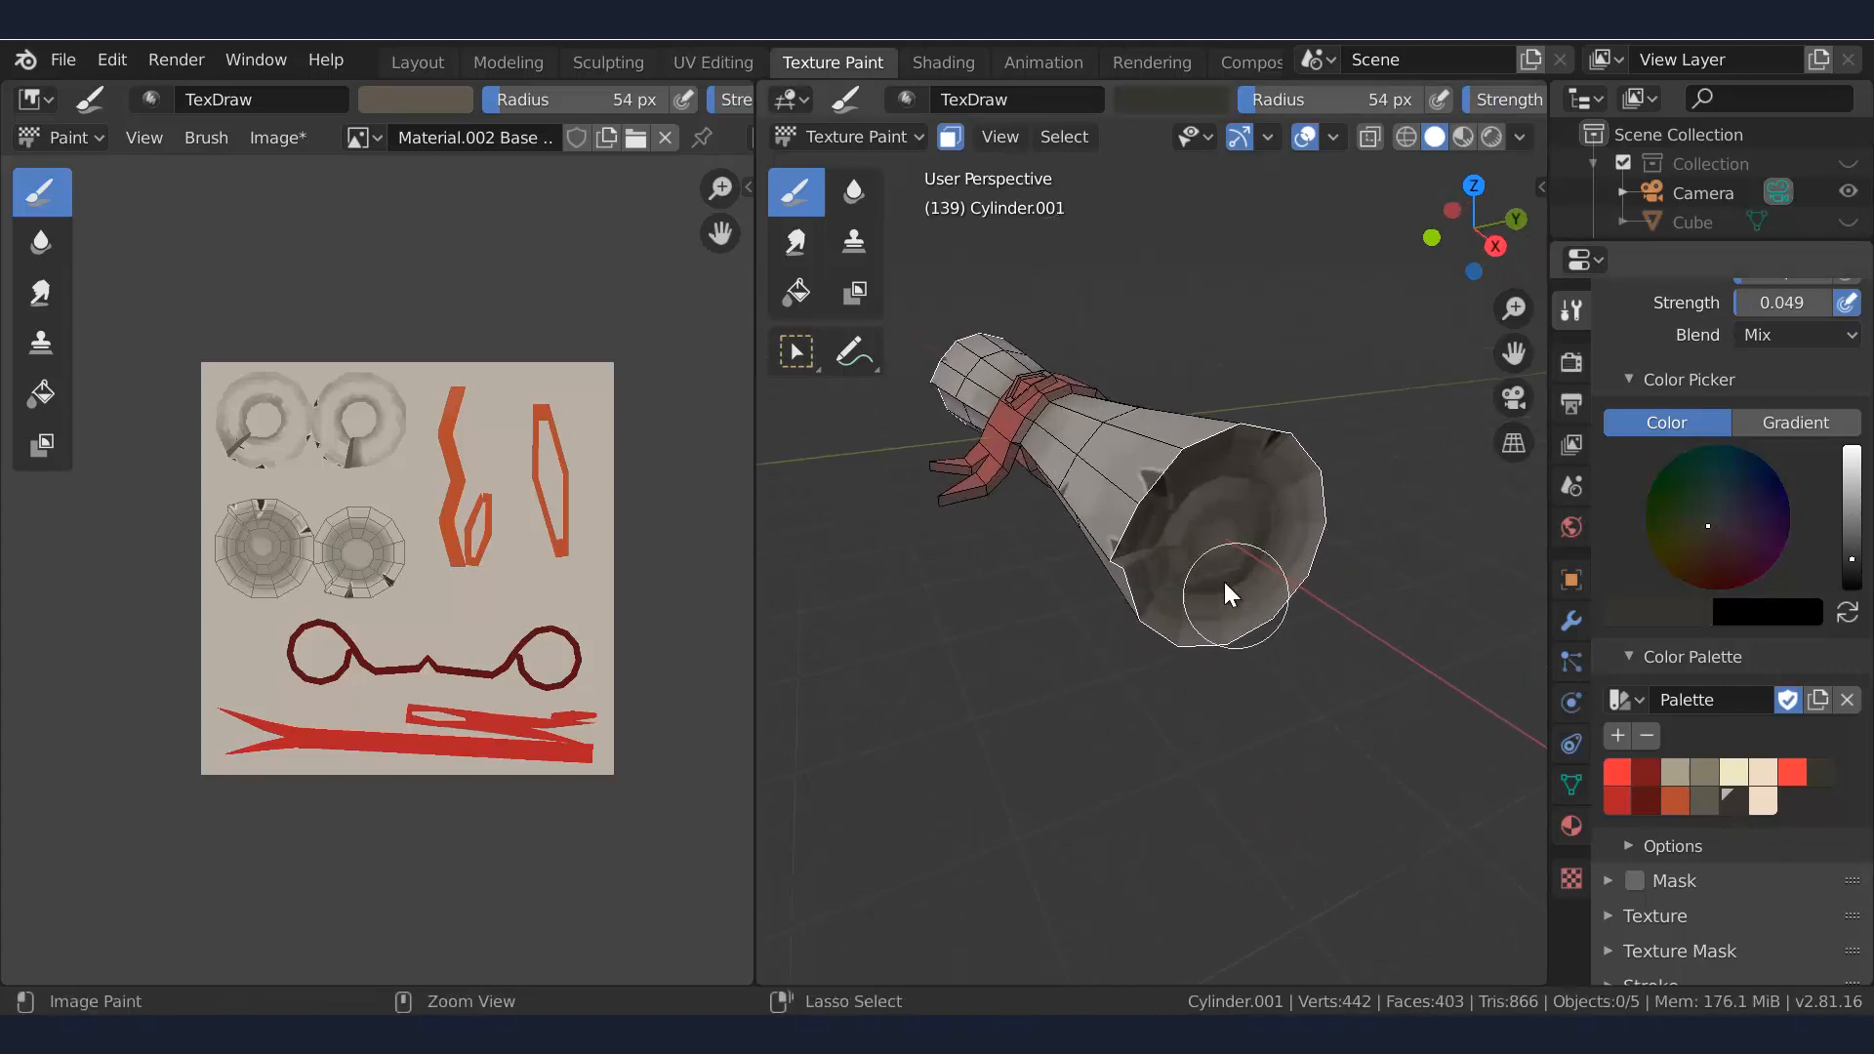
{"action": "middle_click_drag", "start_coordinate": [1225, 580], "coordinate": [1238, 518], "text": "ctrl"}
{"action": "key", "text": "f"}
{"action": "left_click", "coordinate": [1236, 509]}
Try a dark shading stroke around the recess near the tear marks, and undo it
{"action": "left_click_drag", "start_coordinate": [1742, 307], "coordinate": [1752, 316]}
{"action": "middle_click_drag", "start_coordinate": [1297, 488], "coordinate": [1276, 492]}
{"action": "mouse_move", "coordinate": [1208, 434]}
{"action": "left_mouse_down"}
{"action": "mouse_move", "coordinate": [1148, 457]}
{"action": "mouse_move", "coordinate": [1101, 562]}
{"action": "left_mouse_up"}
{"action": "key", "text": "ctrl+z"}
{"action": "key", "text": "ctrl+z"}
Build up dark shading around the recess's inner step, raising the brush strength to 0.214
{"action": "left_click_drag", "start_coordinate": [1777, 304], "coordinate": [1746, 305]}
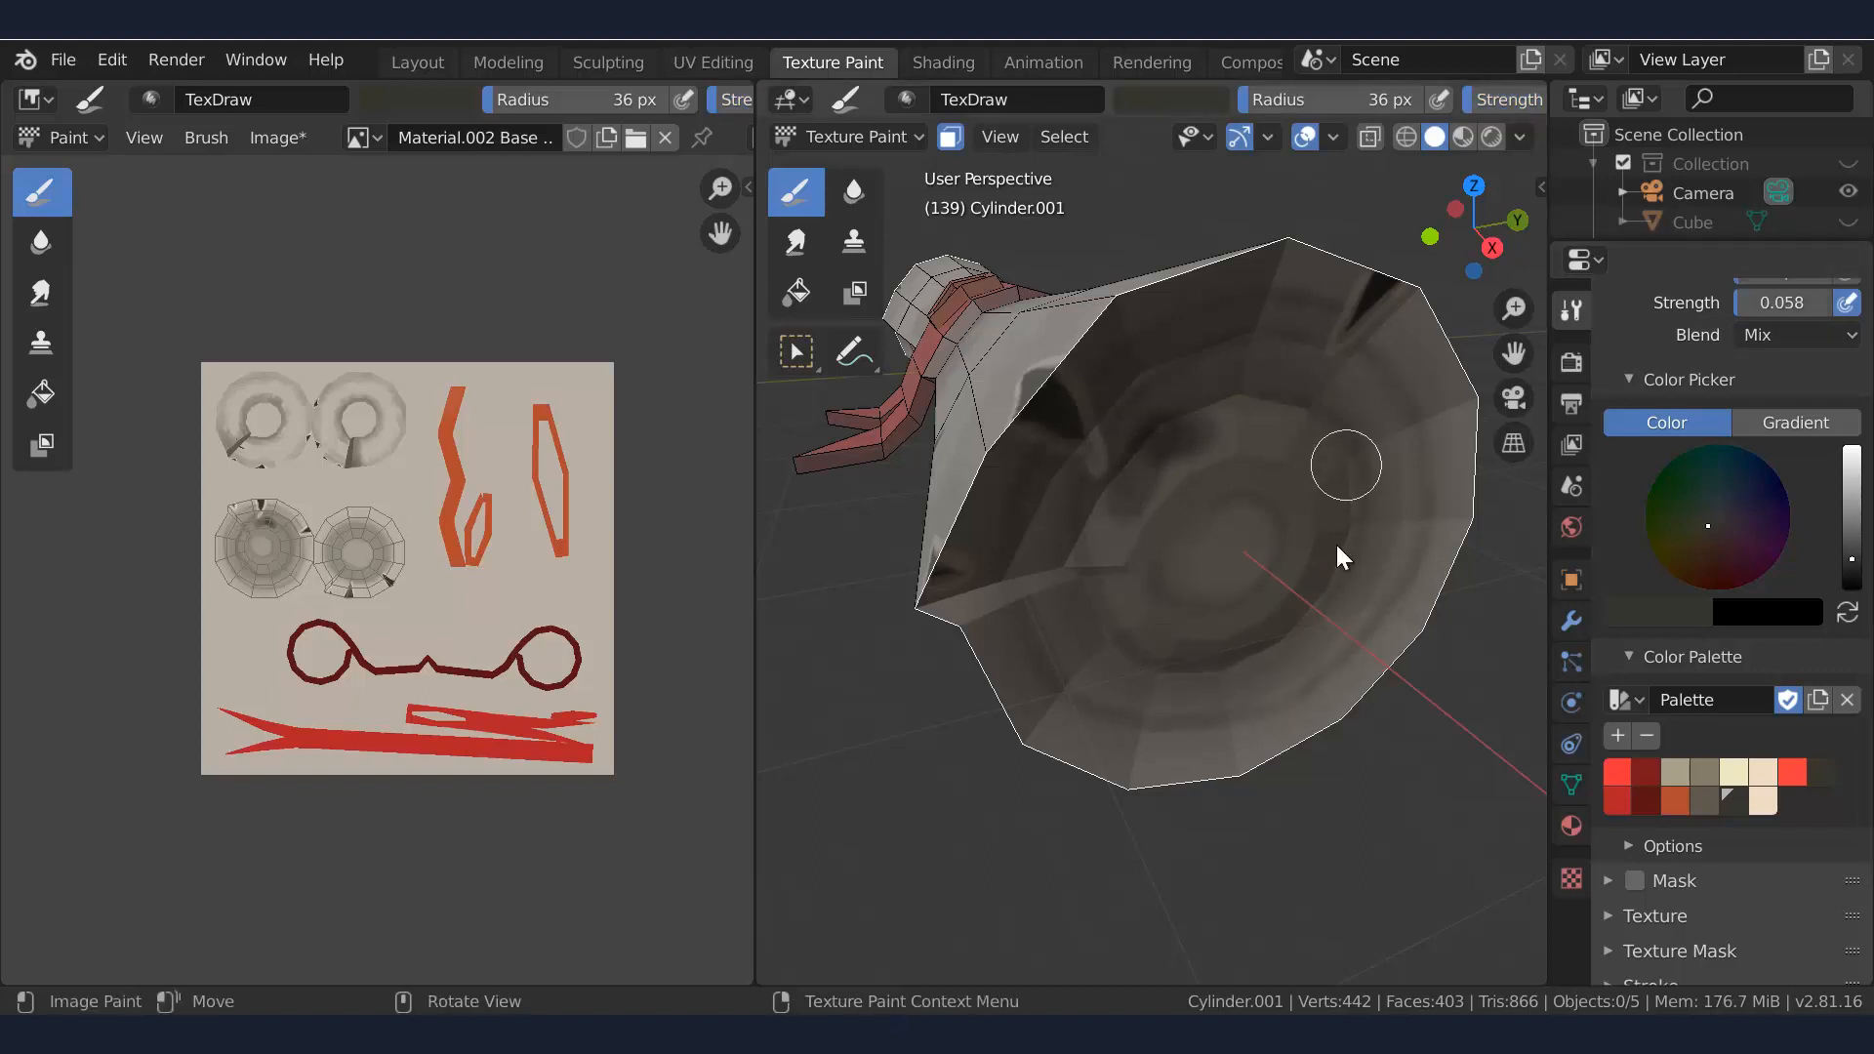
{"action": "mouse_move", "coordinate": [1336, 542]}
{"action": "middle_mouse_down"}
{"action": "mouse_move", "coordinate": [1207, 490]}
{"action": "mouse_move", "coordinate": [1269, 494]}
{"action": "middle_mouse_up"}
{"action": "left_click_drag", "start_coordinate": [1746, 301], "coordinate": [1757, 302]}
{"action": "middle_click_drag", "start_coordinate": [1117, 419], "coordinate": [1116, 414]}
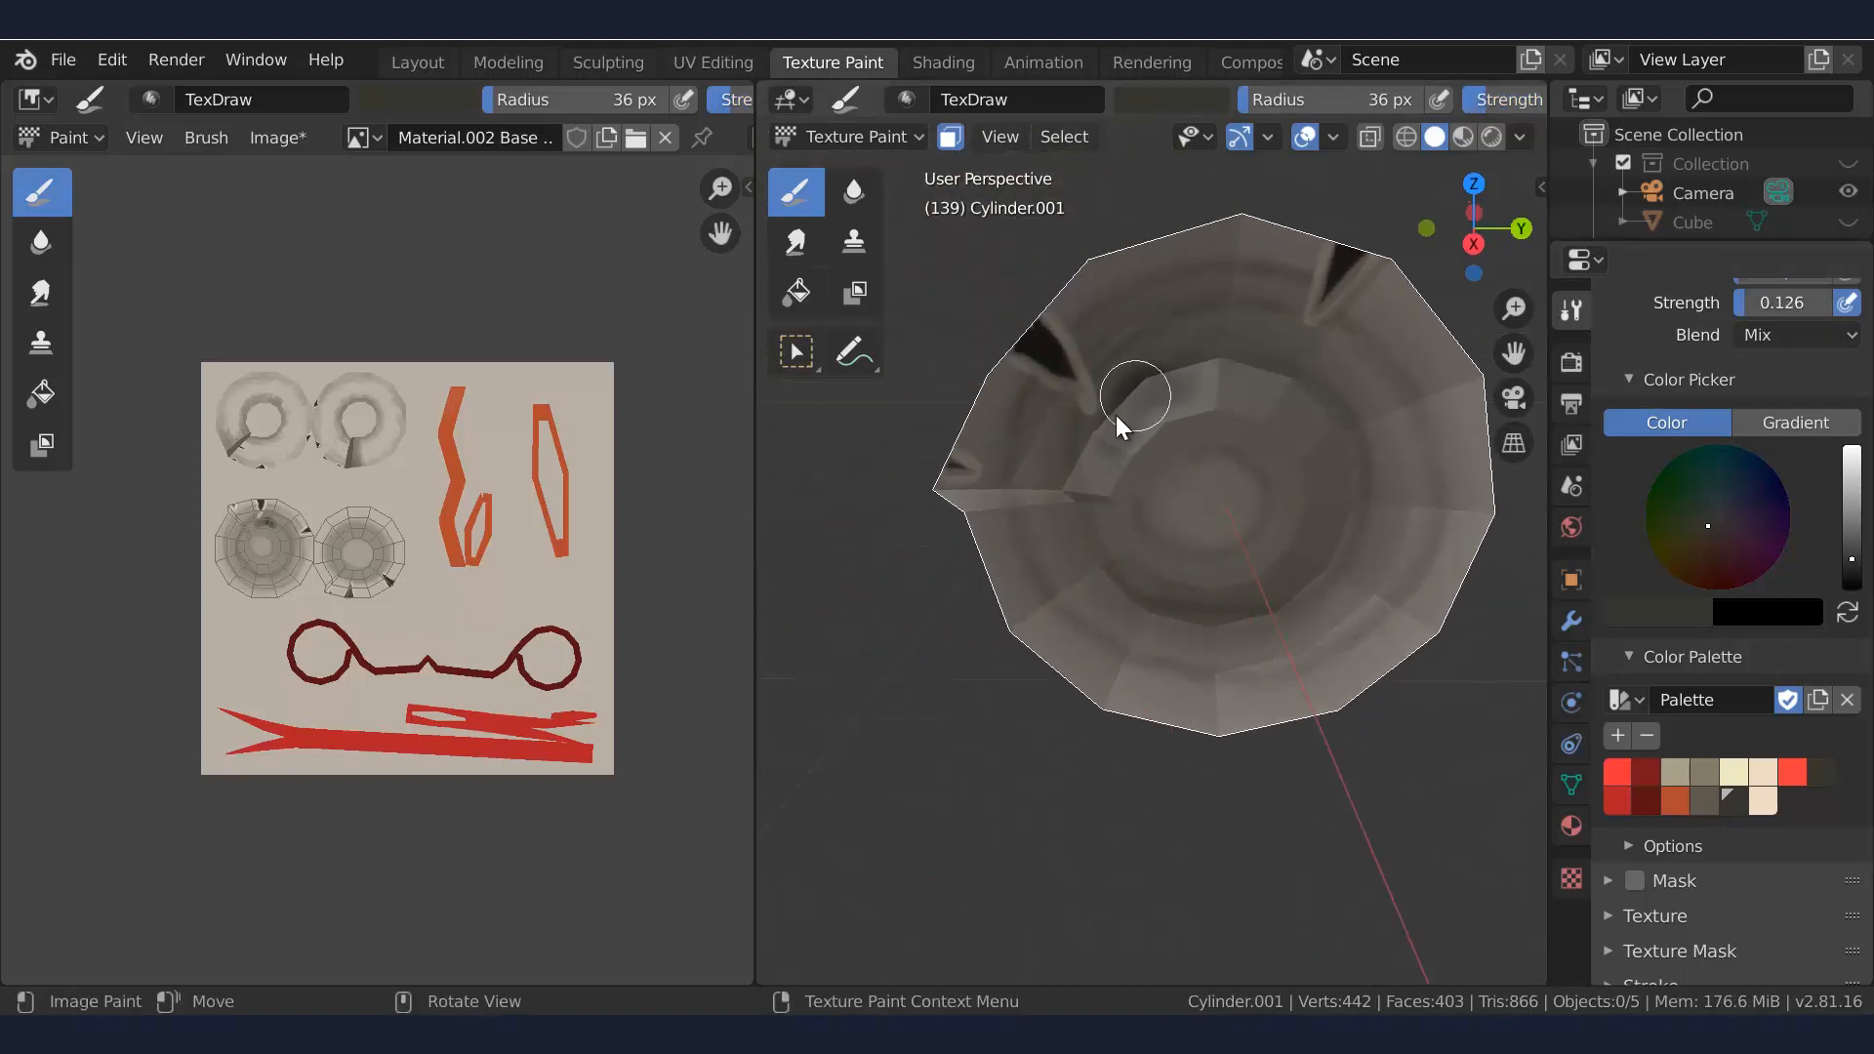
{"action": "left_click_drag", "start_coordinate": [1743, 305], "coordinate": [1753, 323]}
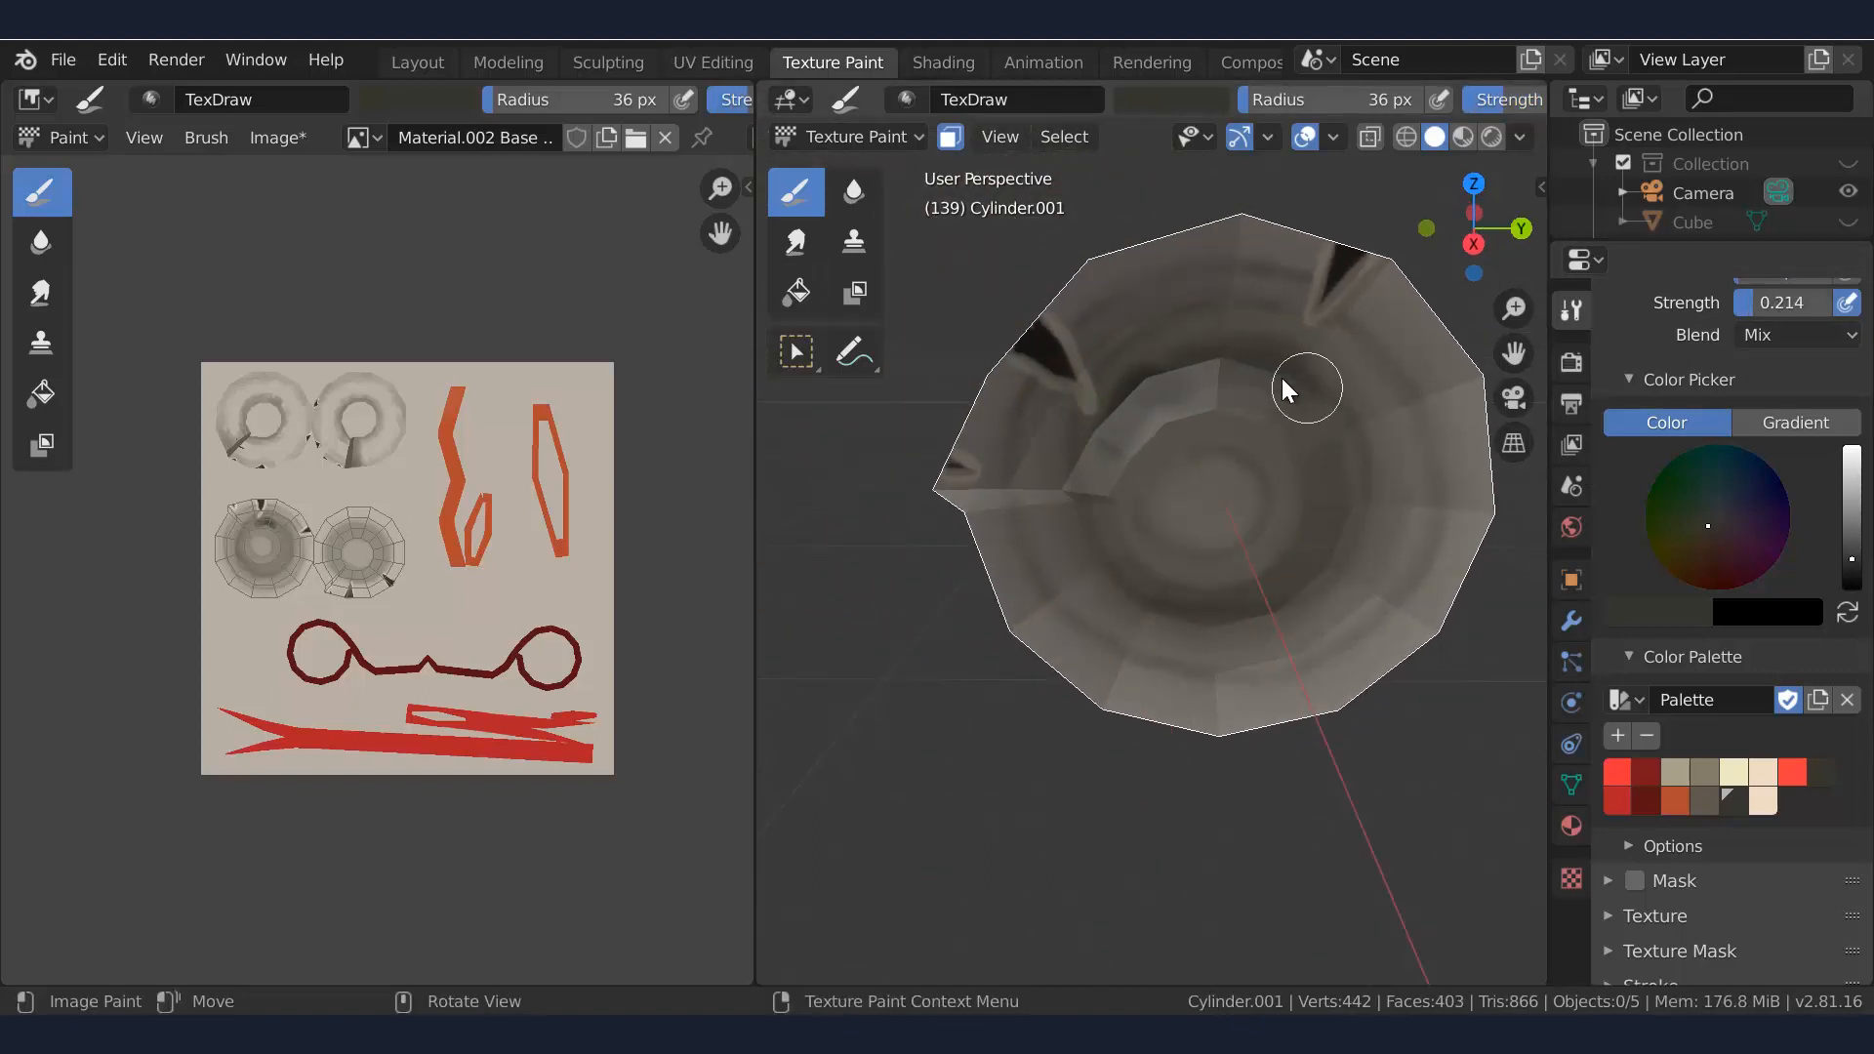
{"action": "left_click_drag", "start_coordinate": [1308, 393], "coordinate": [1172, 500]}
Deepen the dark shading across the recess walls with the brush radius enlarged to 81 px
{"action": "key", "text": "f"}
{"action": "left_click", "coordinate": [1195, 419]}
{"action": "mouse_move", "coordinate": [1175, 371]}
{"action": "left_mouse_down"}
{"action": "mouse_move", "coordinate": [1113, 408]}
{"action": "mouse_move", "coordinate": [1258, 594]}
{"action": "mouse_move", "coordinate": [1378, 586]}
{"action": "mouse_move", "coordinate": [1031, 505]}
{"action": "mouse_move", "coordinate": [986, 586]}
{"action": "left_mouse_up"}
Highlight the recess's outer rim in cream with a 34 px brush at 0.573 strength
{"action": "left_click", "coordinate": [1764, 801]}
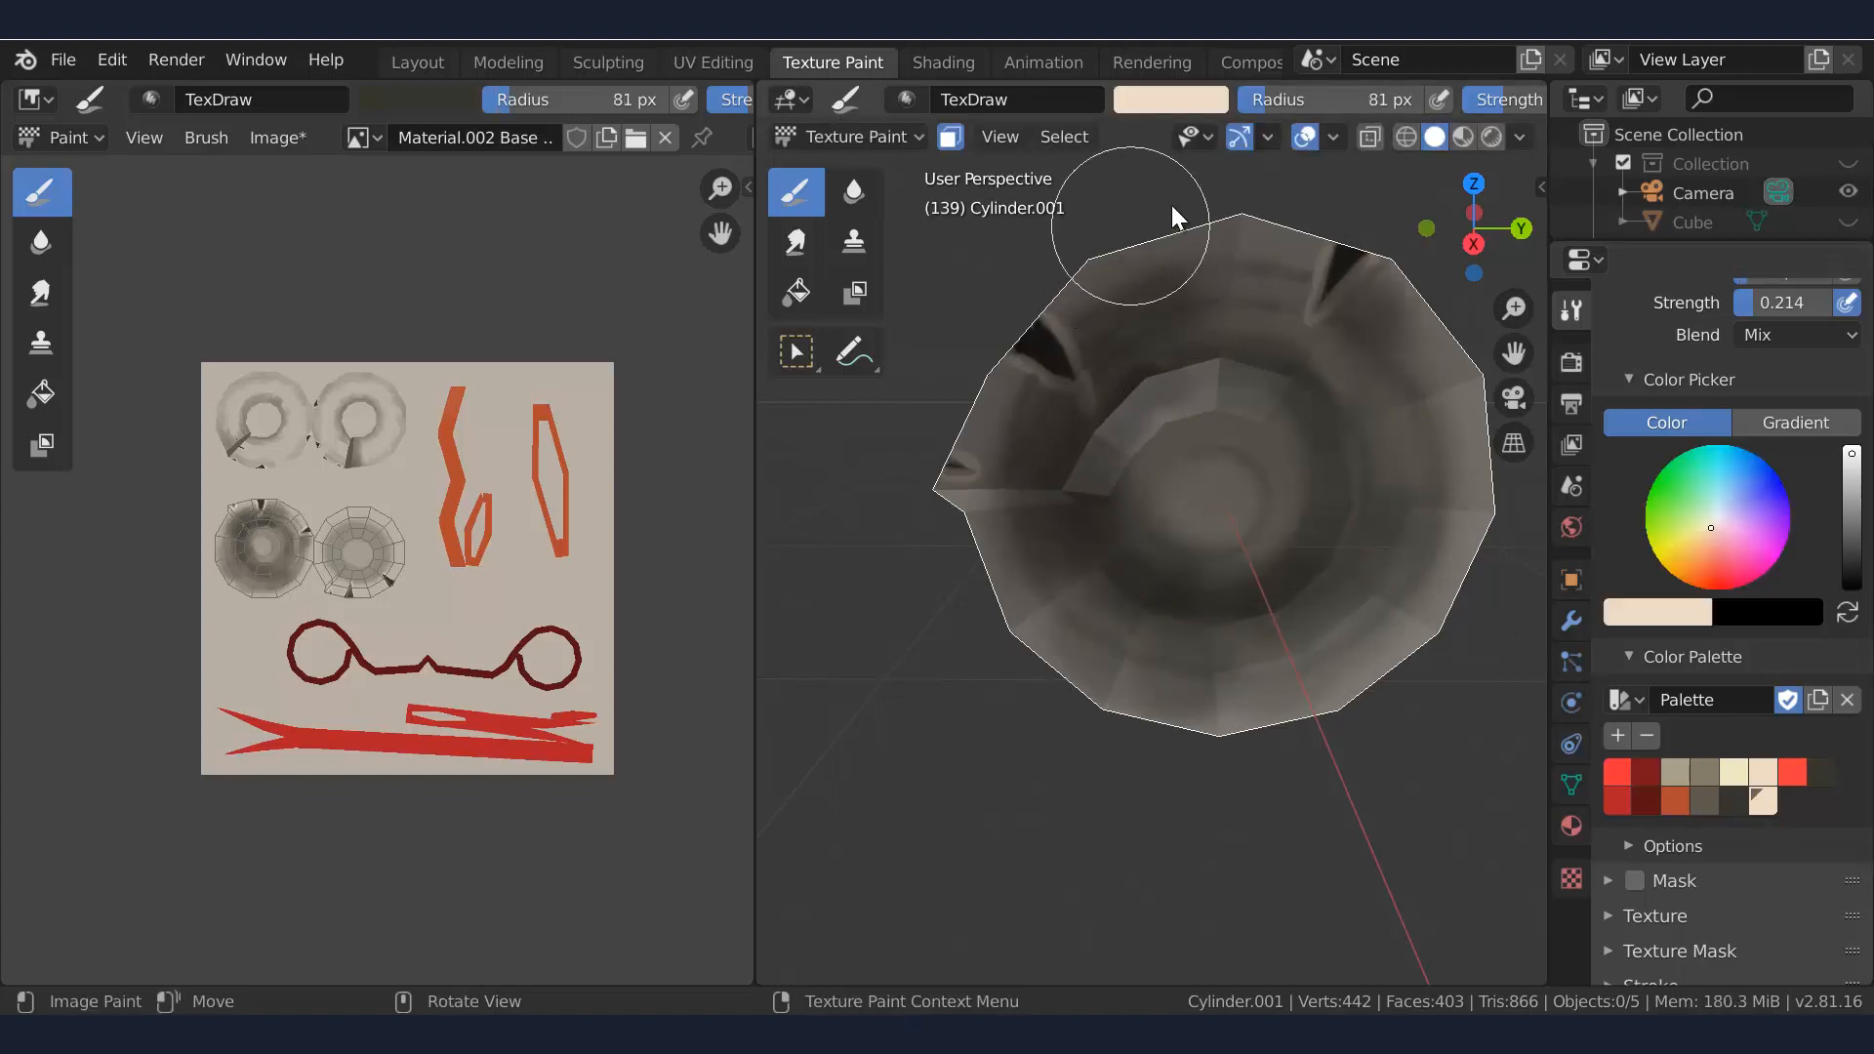
{"action": "key", "text": "f"}
{"action": "left_click", "coordinate": [1033, 583]}
{"action": "left_click_drag", "start_coordinate": [921, 486], "coordinate": [976, 492]}
{"action": "left_click_drag", "start_coordinate": [1758, 307], "coordinate": [1794, 310]}
{"action": "mouse_move", "coordinate": [1304, 207]}
{"action": "left_mouse_down"}
{"action": "mouse_move", "coordinate": [1451, 314]}
{"action": "mouse_move", "coordinate": [1452, 624]}
{"action": "left_mouse_up"}
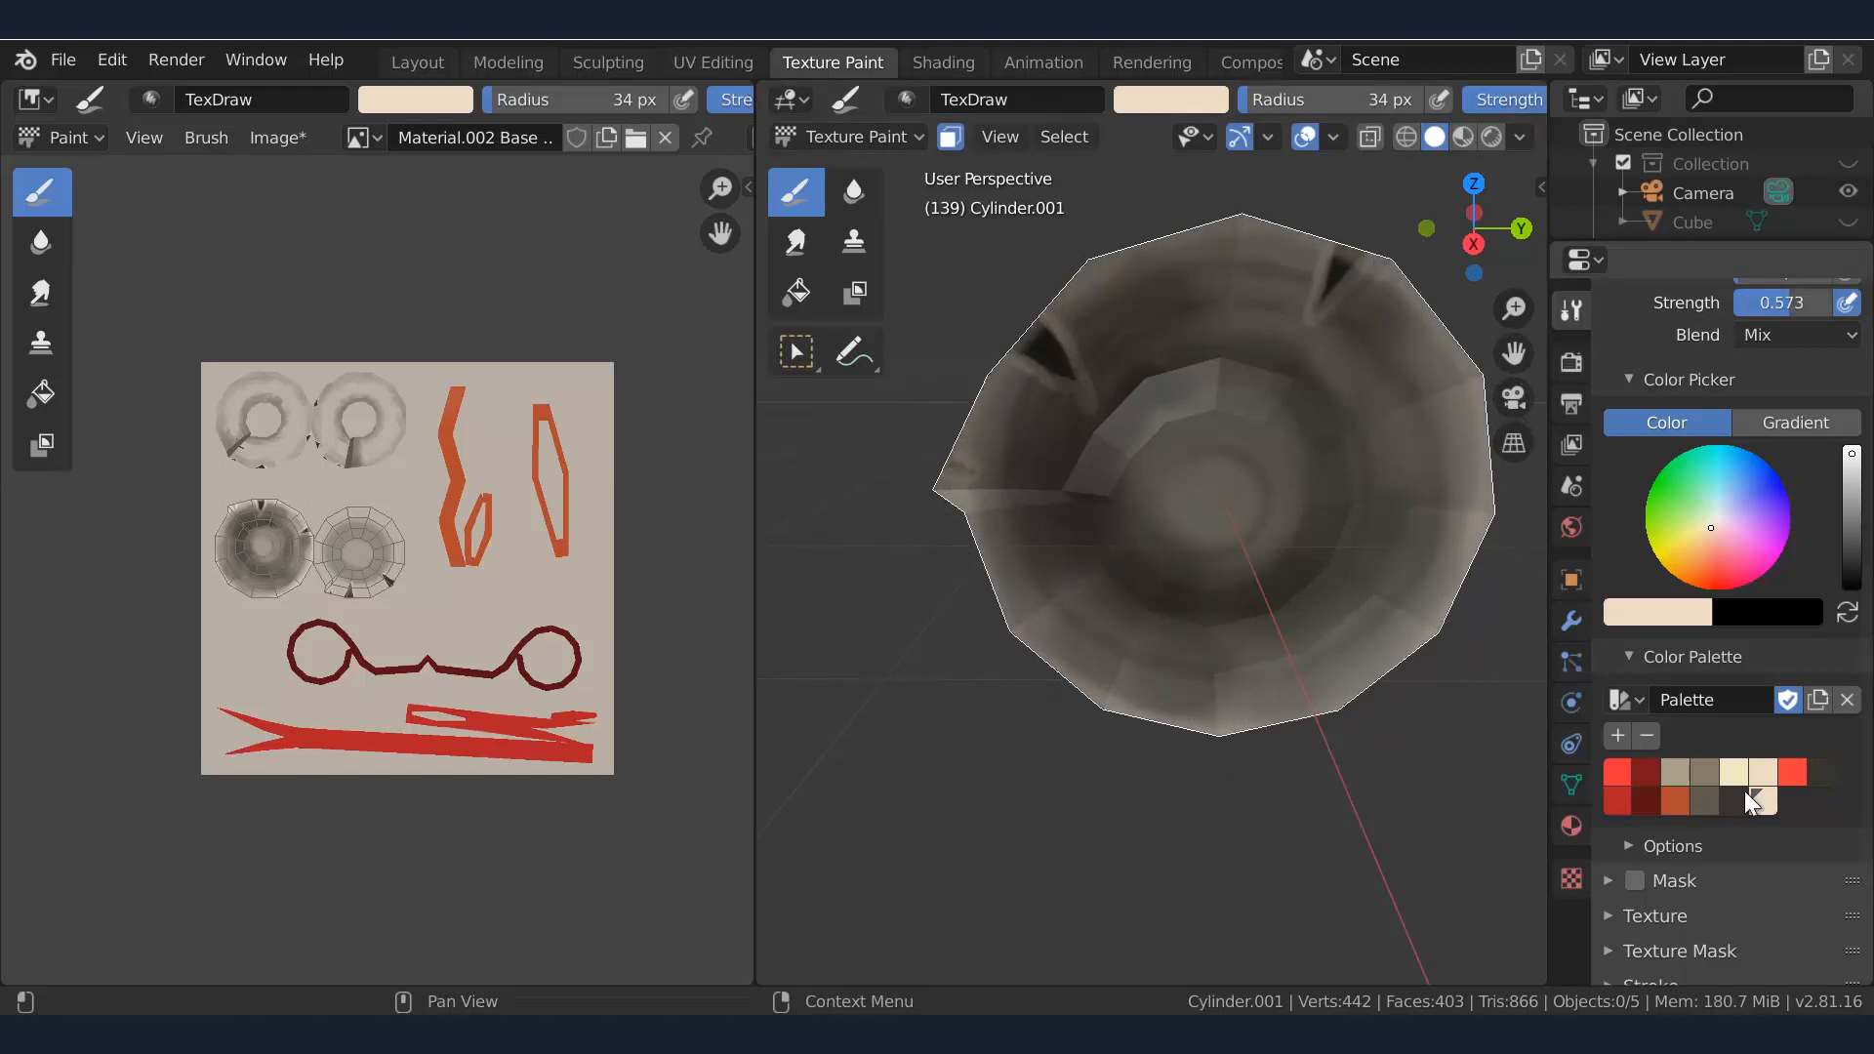
Paint dark radial creases along the facet edges in the recess's lower half, using a 13 px brush at 0.379 strength
{"action": "left_click", "coordinate": [1706, 798]}
{"action": "mouse_move", "coordinate": [1783, 302]}
{"action": "left_mouse_down"}
{"action": "mouse_move", "coordinate": [1756, 303]}
{"action": "mouse_move", "coordinate": [1780, 305]}
{"action": "left_mouse_up"}
{"action": "key", "text": "f"}
{"action": "left_click", "coordinate": [1216, 654]}
{"action": "left_click", "coordinate": [1720, 799]}
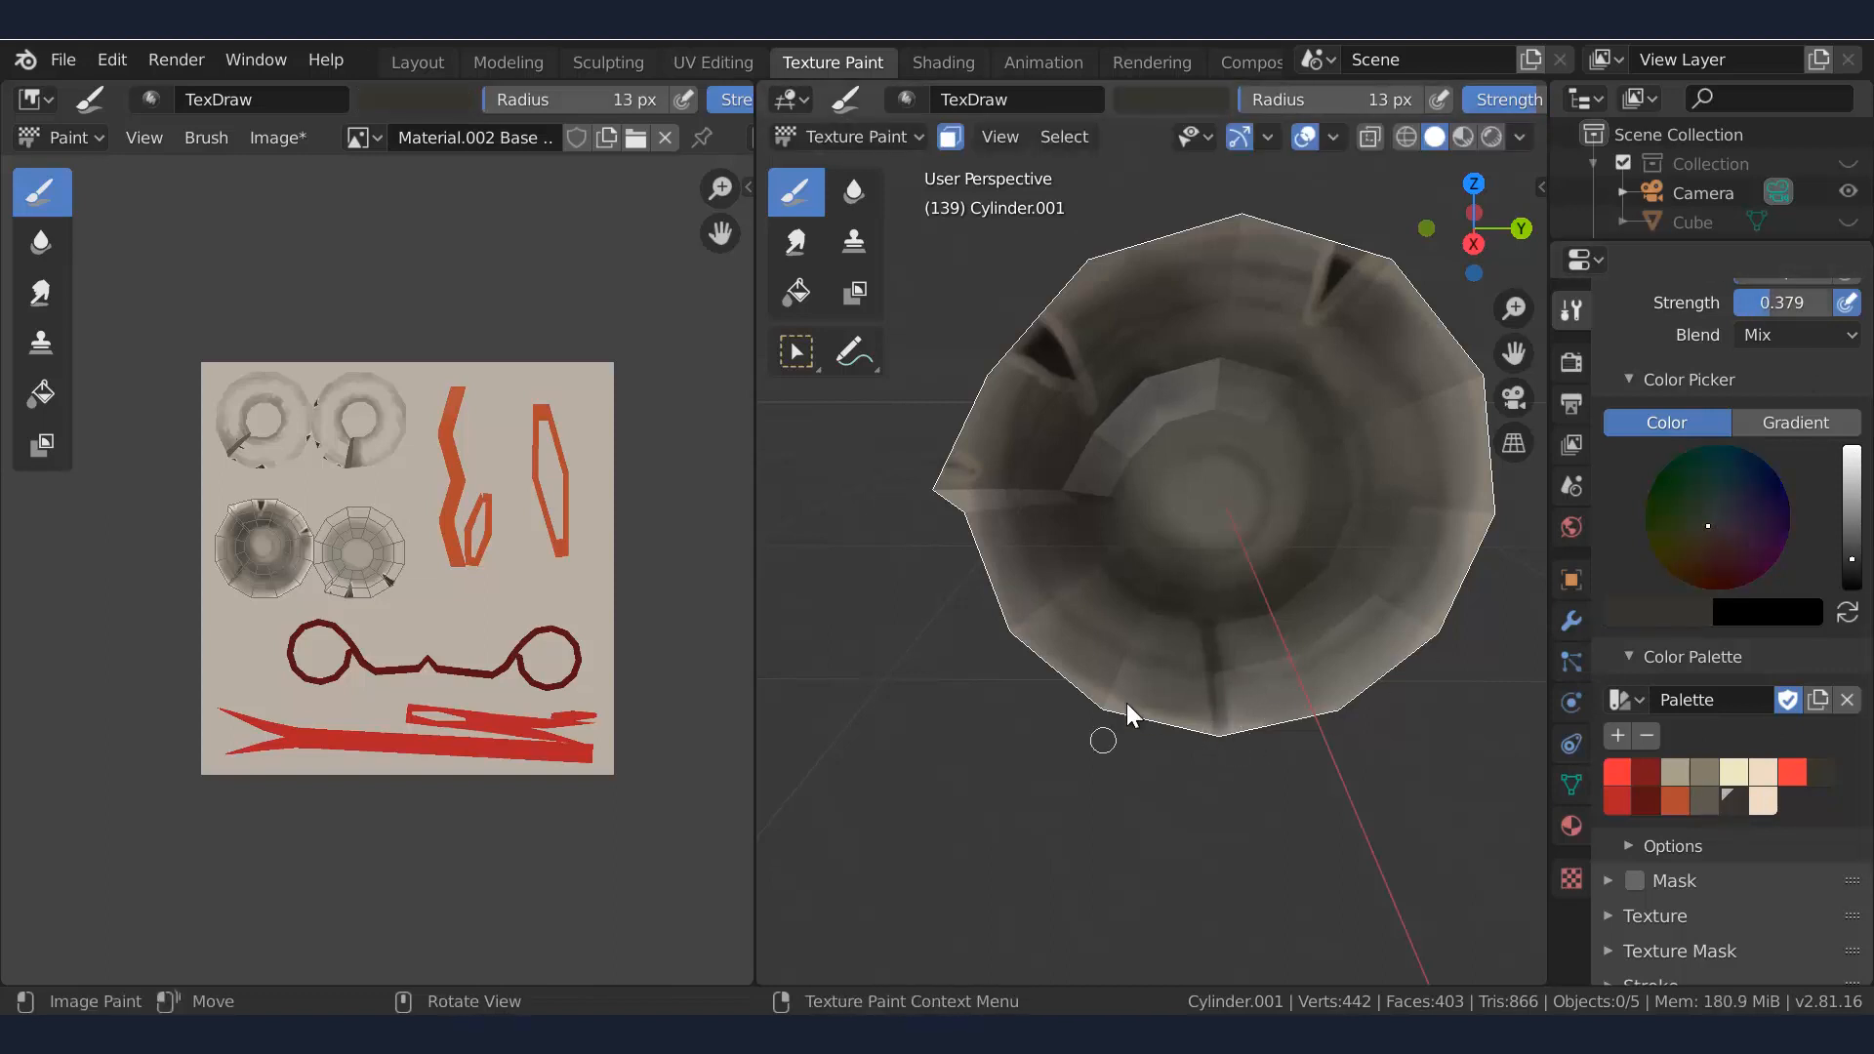
{"action": "left_click_drag", "start_coordinate": [1271, 603], "coordinate": [1311, 685]}
{"action": "left_click_drag", "start_coordinate": [1318, 558], "coordinate": [1382, 601]}
{"action": "left_click_drag", "start_coordinate": [1322, 502], "coordinate": [1435, 505]}
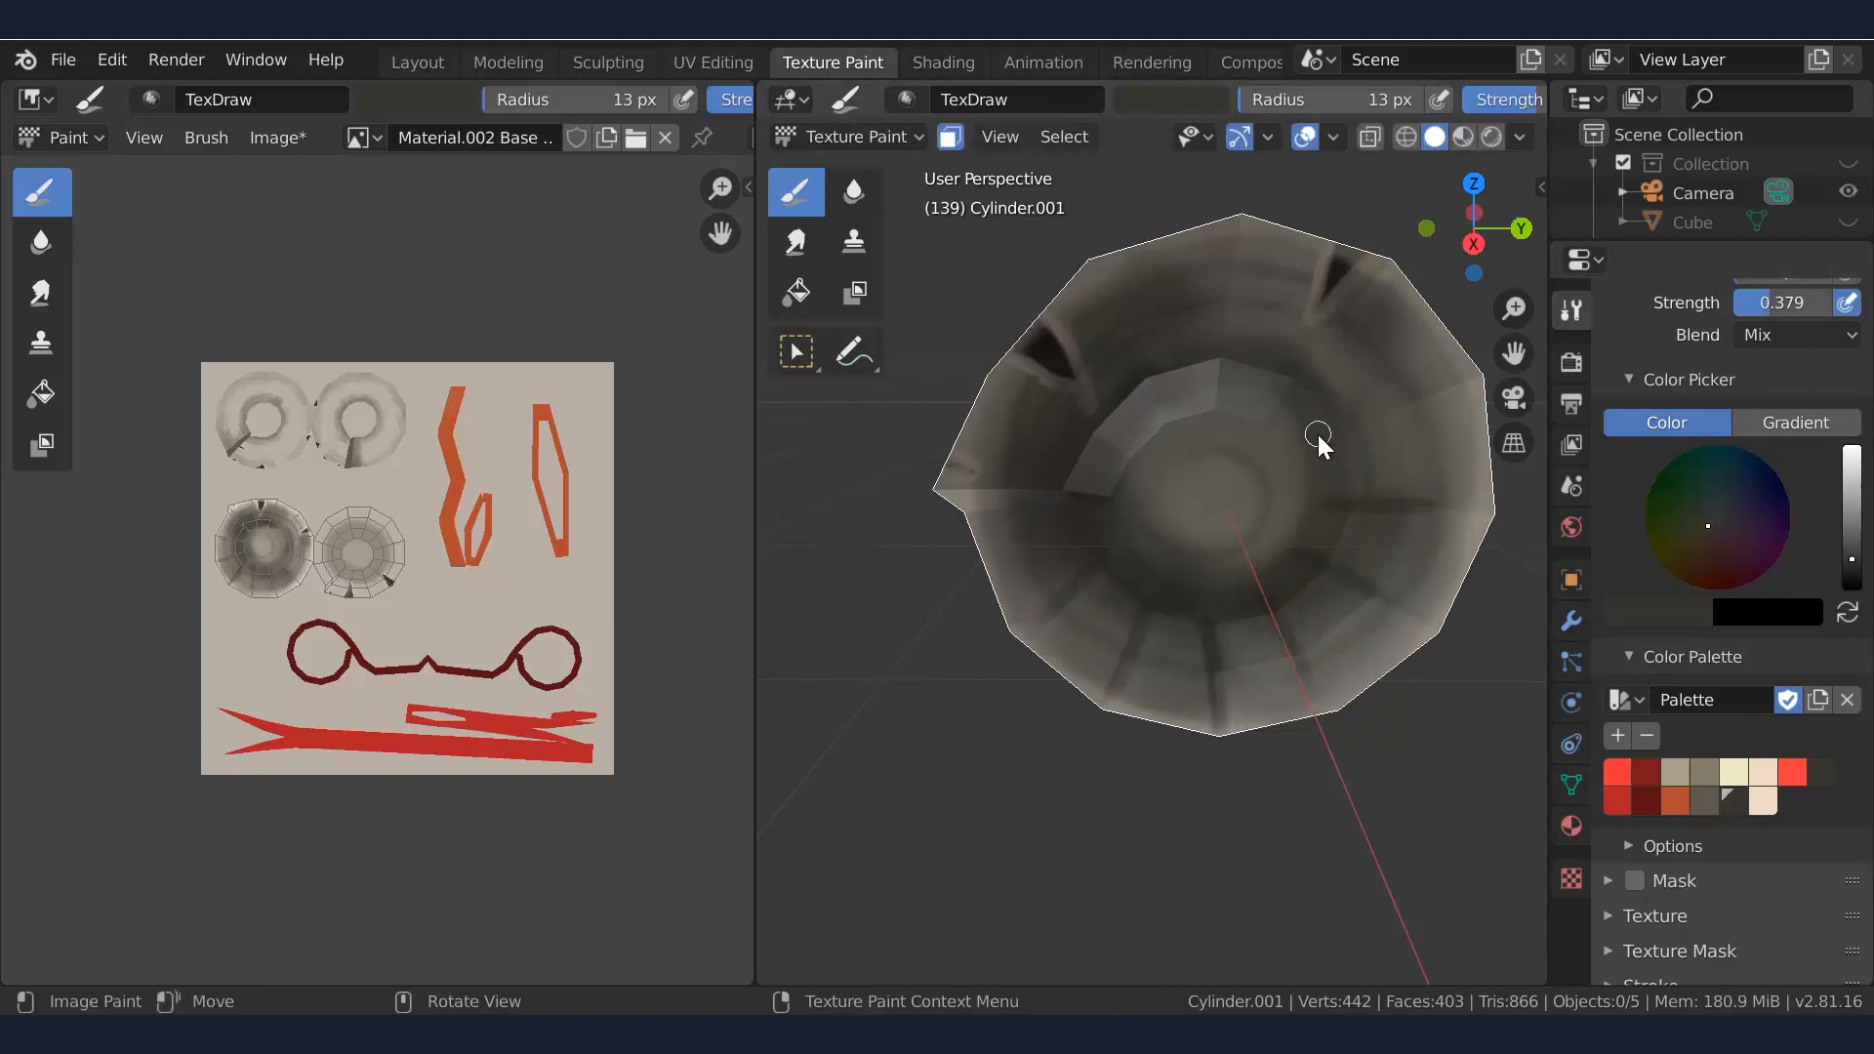
Continue the dark radial creases along the facet edges around the recess's upper half
{"action": "left_click_drag", "start_coordinate": [1314, 434], "coordinate": [1425, 398]}
{"action": "left_click_drag", "start_coordinate": [1293, 383], "coordinate": [1343, 339]}
{"action": "left_click_drag", "start_coordinate": [1220, 359], "coordinate": [1232, 283]}
{"action": "left_click_drag", "start_coordinate": [1146, 378], "coordinate": [1101, 299]}
{"action": "left_click_drag", "start_coordinate": [1097, 432], "coordinate": [1009, 388]}
Brush a broad cream highlight over the middle of the recess with a much larger brush
{"action": "scroll", "coordinate": [1148, 474], "scroll_direction": "down", "scroll_amount": 7}
{"action": "mouse_move", "coordinate": [1221, 503]}
{"action": "middle_mouse_down"}
{"action": "mouse_move", "coordinate": [1343, 512]}
{"action": "mouse_move", "coordinate": [1269, 507]}
{"action": "middle_mouse_up"}
{"action": "scroll", "coordinate": [1313, 522], "scroll_direction": "up", "scroll_amount": 1}
{"action": "left_click", "coordinate": [1761, 801]}
{"action": "scroll", "coordinate": [1339, 518], "scroll_direction": "up", "scroll_amount": 4}
{"action": "key", "text": "f"}
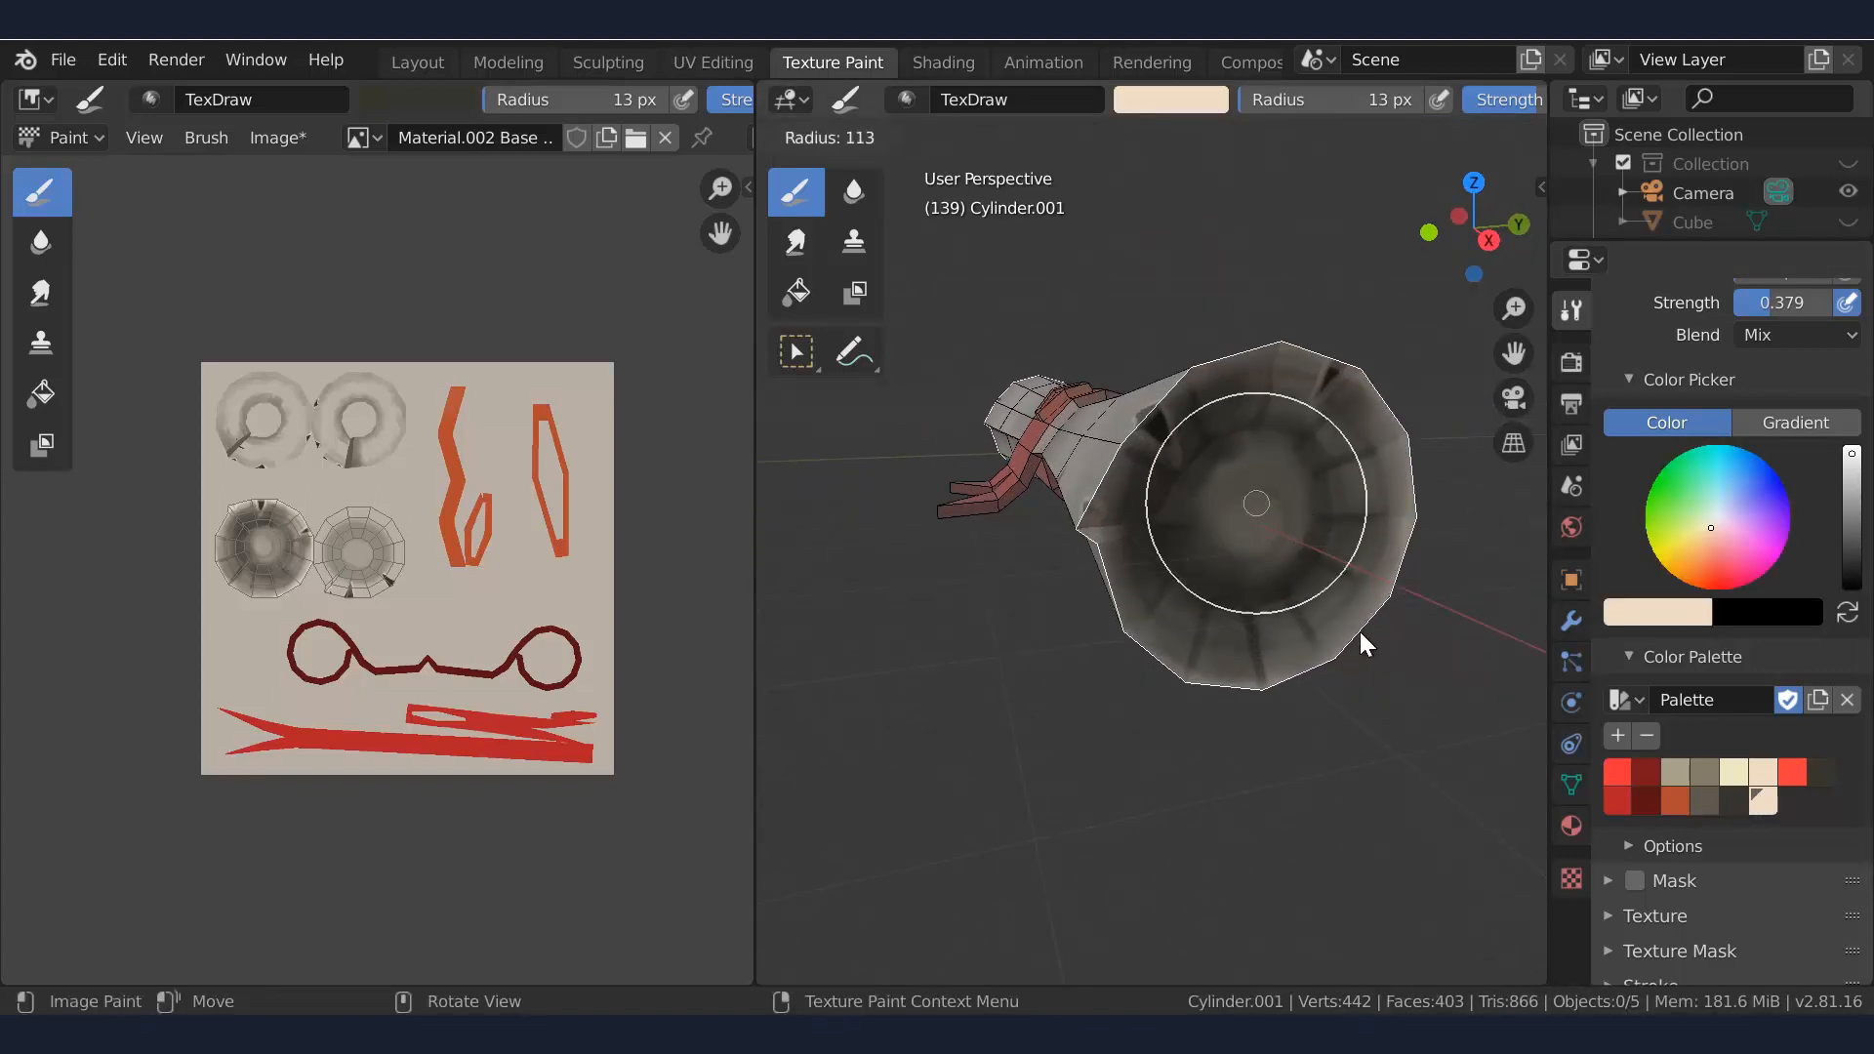
{"action": "left_click", "coordinate": [1351, 597]}
{"action": "mouse_move", "coordinate": [1284, 530]}
{"action": "left_mouse_down"}
{"action": "mouse_move", "coordinate": [1193, 510]}
{"action": "mouse_move", "coordinate": [1316, 531]}
{"action": "mouse_move", "coordinate": [1308, 462]}
{"action": "left_mouse_up"}
Darken the centre of the recess with the darkest grey palette colour at 0.252 strength
{"action": "left_click", "coordinate": [1734, 802]}
{"action": "left_click_drag", "start_coordinate": [1761, 304], "coordinate": [1748, 307]}
{"action": "left_click_drag", "start_coordinate": [1295, 525], "coordinate": [1270, 514]}
Shade the recess at the scroll's opposite end with the same large dark brush
{"action": "scroll", "coordinate": [1271, 513], "scroll_direction": "down", "scroll_amount": 6}
{"action": "mouse_move", "coordinate": [1271, 511]}
{"action": "middle_mouse_down"}
{"action": "mouse_move", "coordinate": [1326, 497]}
{"action": "mouse_move", "coordinate": [1203, 546]}
{"action": "middle_mouse_up"}
{"action": "scroll", "coordinate": [1199, 543], "scroll_direction": "up", "scroll_amount": 3}
{"action": "mouse_move", "coordinate": [1162, 546]}
{"action": "left_mouse_down"}
{"action": "mouse_move", "coordinate": [1176, 461]}
{"action": "mouse_move", "coordinate": [1152, 532]}
{"action": "left_mouse_up"}
Shade the facets of the recess at this end with the dark grey-brown palette colour at 0.252 strength, using progressively smaller brushes down to 17 px
{"action": "middle_click_drag", "start_coordinate": [1171, 517], "coordinate": [1211, 502]}
{"action": "scroll", "coordinate": [1211, 502], "scroll_direction": "up", "scroll_amount": 2}
{"action": "left_click", "coordinate": [1704, 801]}
{"action": "key", "text": "f"}
{"action": "left_click", "coordinate": [1154, 635]}
{"action": "key", "text": "f"}
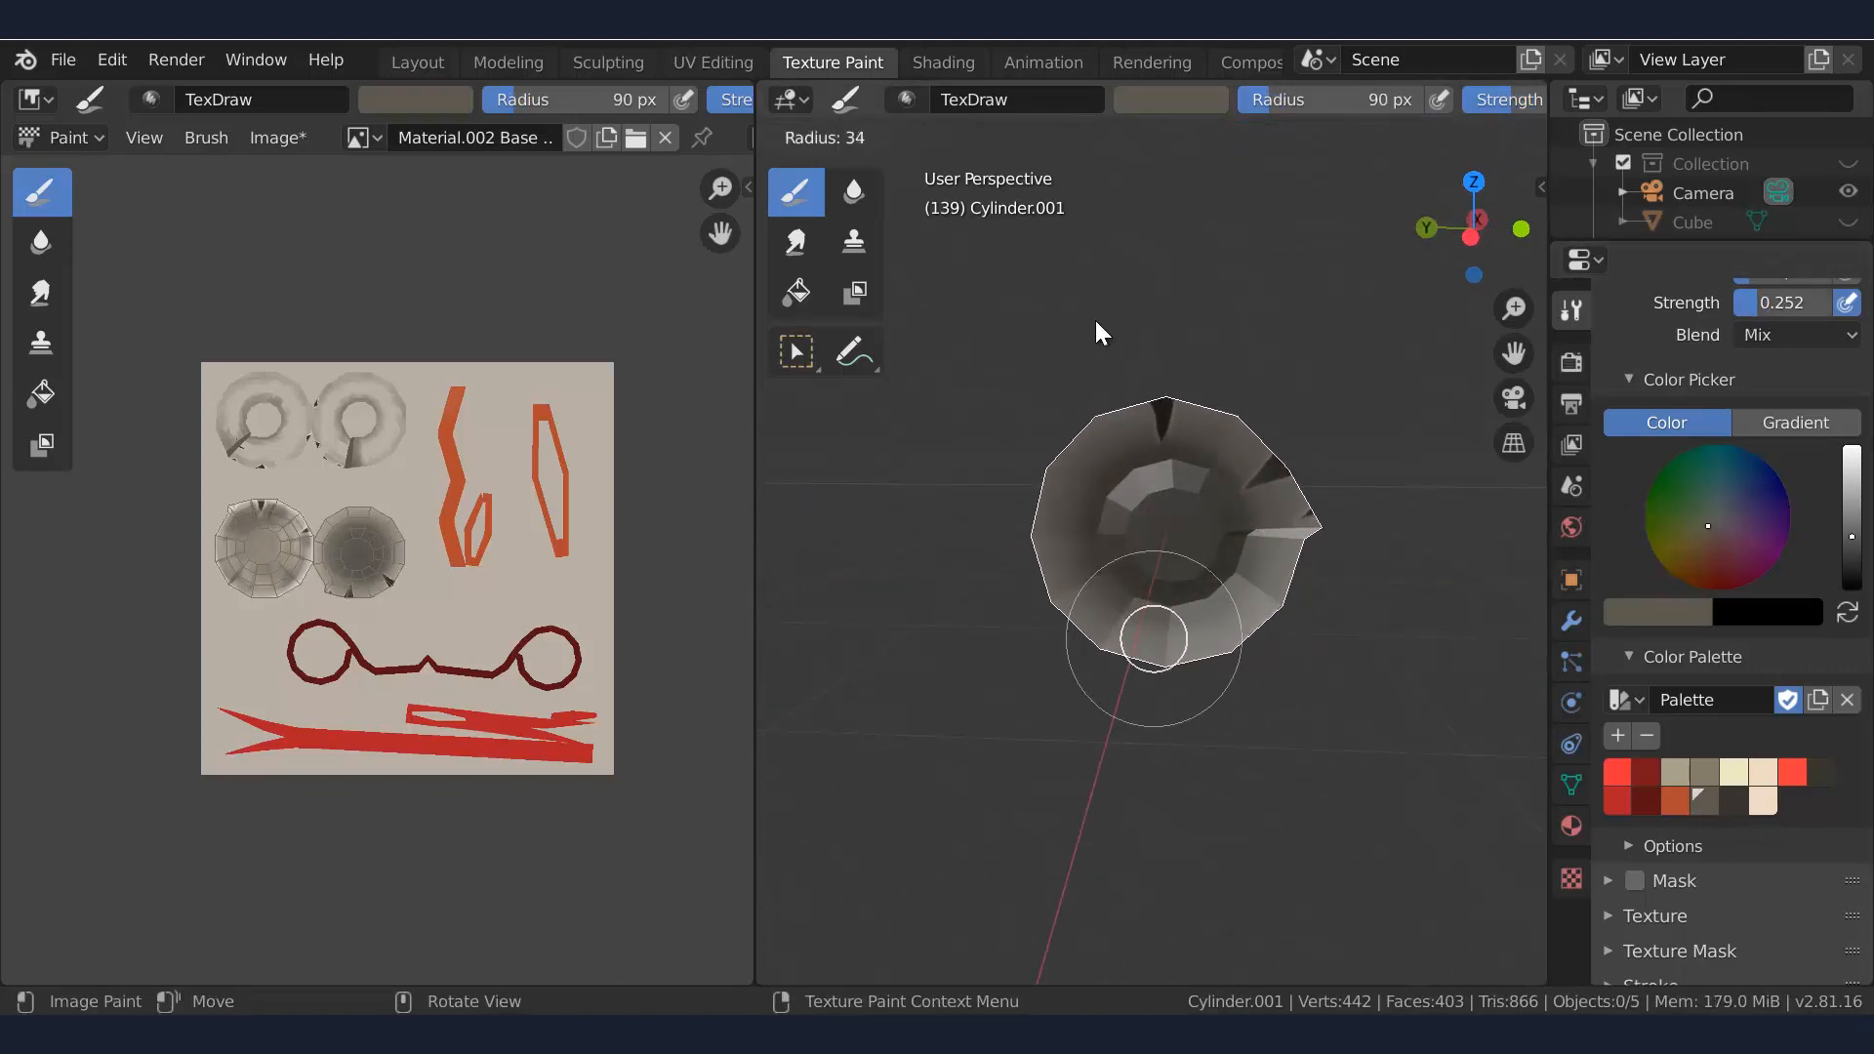
{"action": "left_click", "coordinate": [1140, 586]}
{"action": "key", "text": "f"}
{"action": "left_click", "coordinate": [1130, 541]}
{"action": "scroll", "coordinate": [1143, 508], "scroll_direction": "up", "scroll_amount": 3}
{"action": "key", "text": "f"}
{"action": "left_click", "coordinate": [1147, 503]}
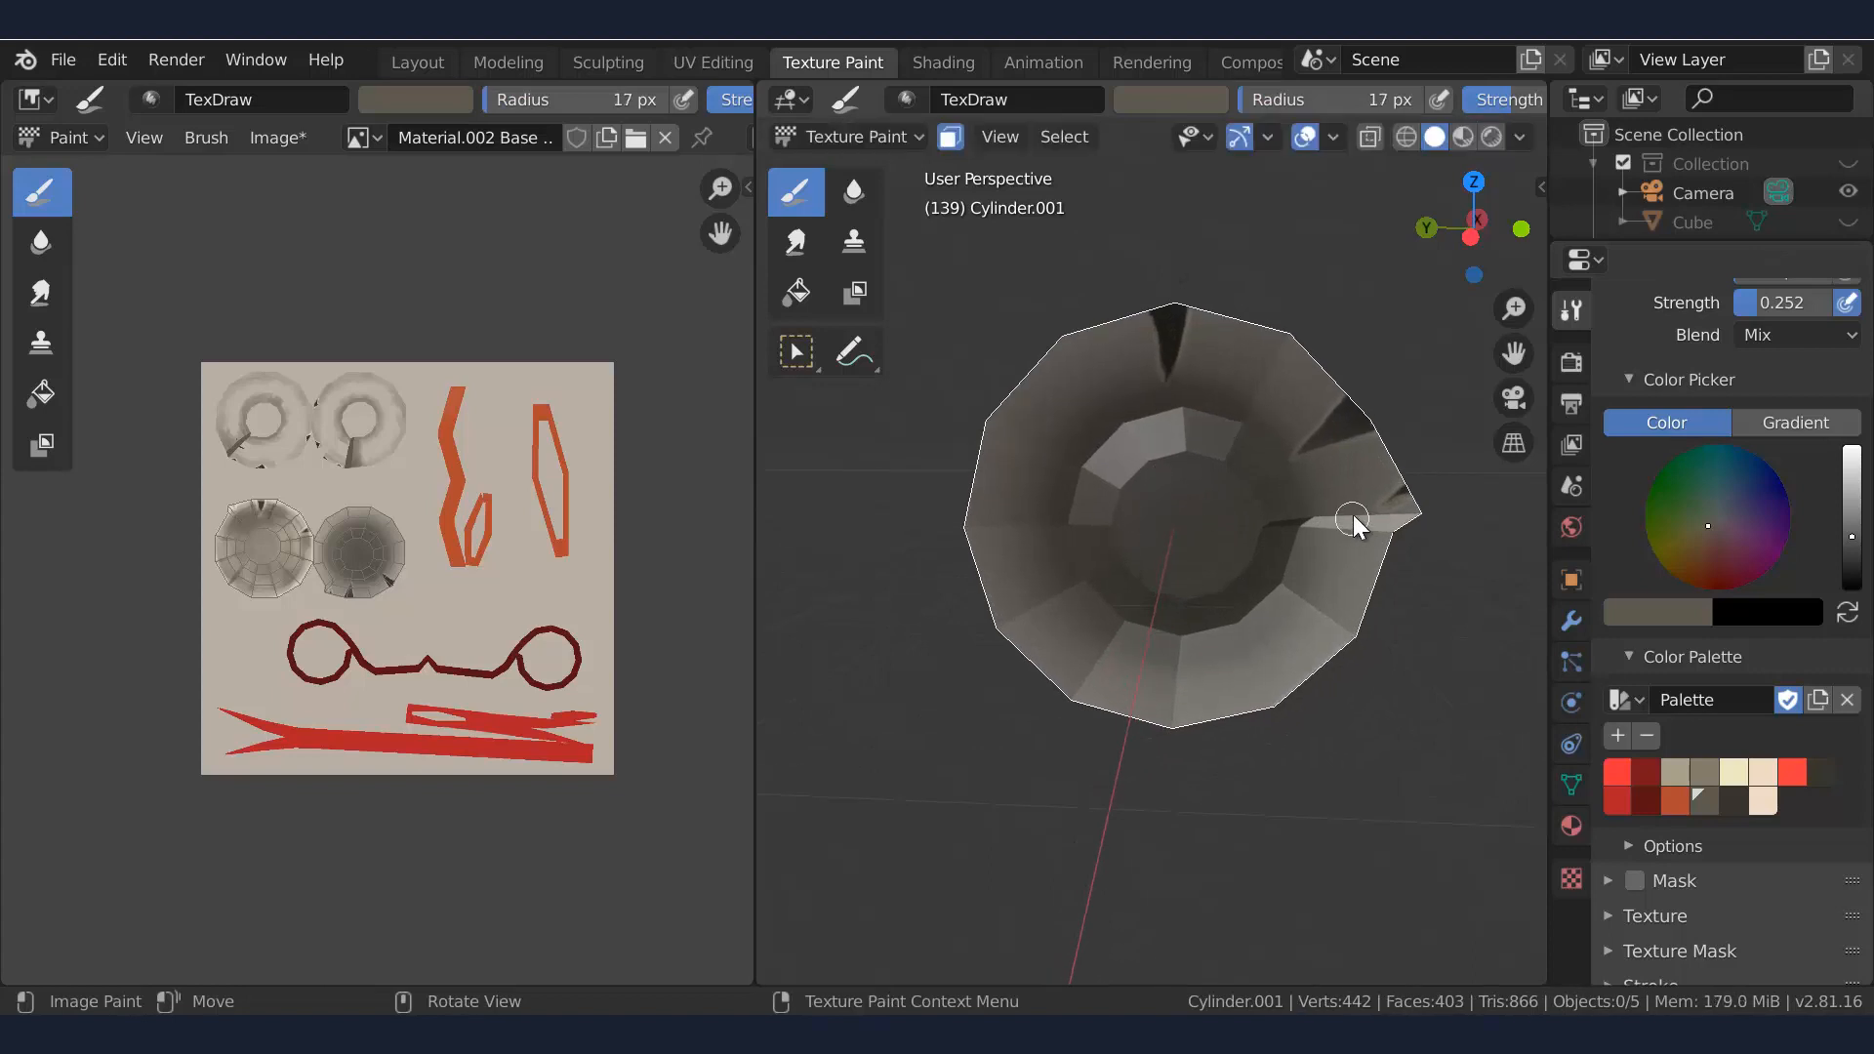
Paint dark radial creases along the recess's facet edges with the darkest grey, using a 16 px brush at 0.340 strength
{"action": "key", "text": "f"}
{"action": "left_click", "coordinate": [1326, 509]}
{"action": "left_click_drag", "start_coordinate": [1760, 303], "coordinate": [1769, 302]}
{"action": "mouse_move", "coordinate": [1318, 445]}
{"action": "left_mouse_down"}
{"action": "mouse_move", "coordinate": [1114, 367]}
{"action": "mouse_move", "coordinate": [1332, 578]}
{"action": "left_mouse_up"}
{"action": "left_click", "coordinate": [1734, 801]}
{"action": "left_click_drag", "start_coordinate": [1184, 632], "coordinate": [1175, 720]}
{"action": "left_click_drag", "start_coordinate": [1123, 621], "coordinate": [1074, 695]}
{"action": "left_click_drag", "start_coordinate": [1085, 558], "coordinate": [993, 613]}
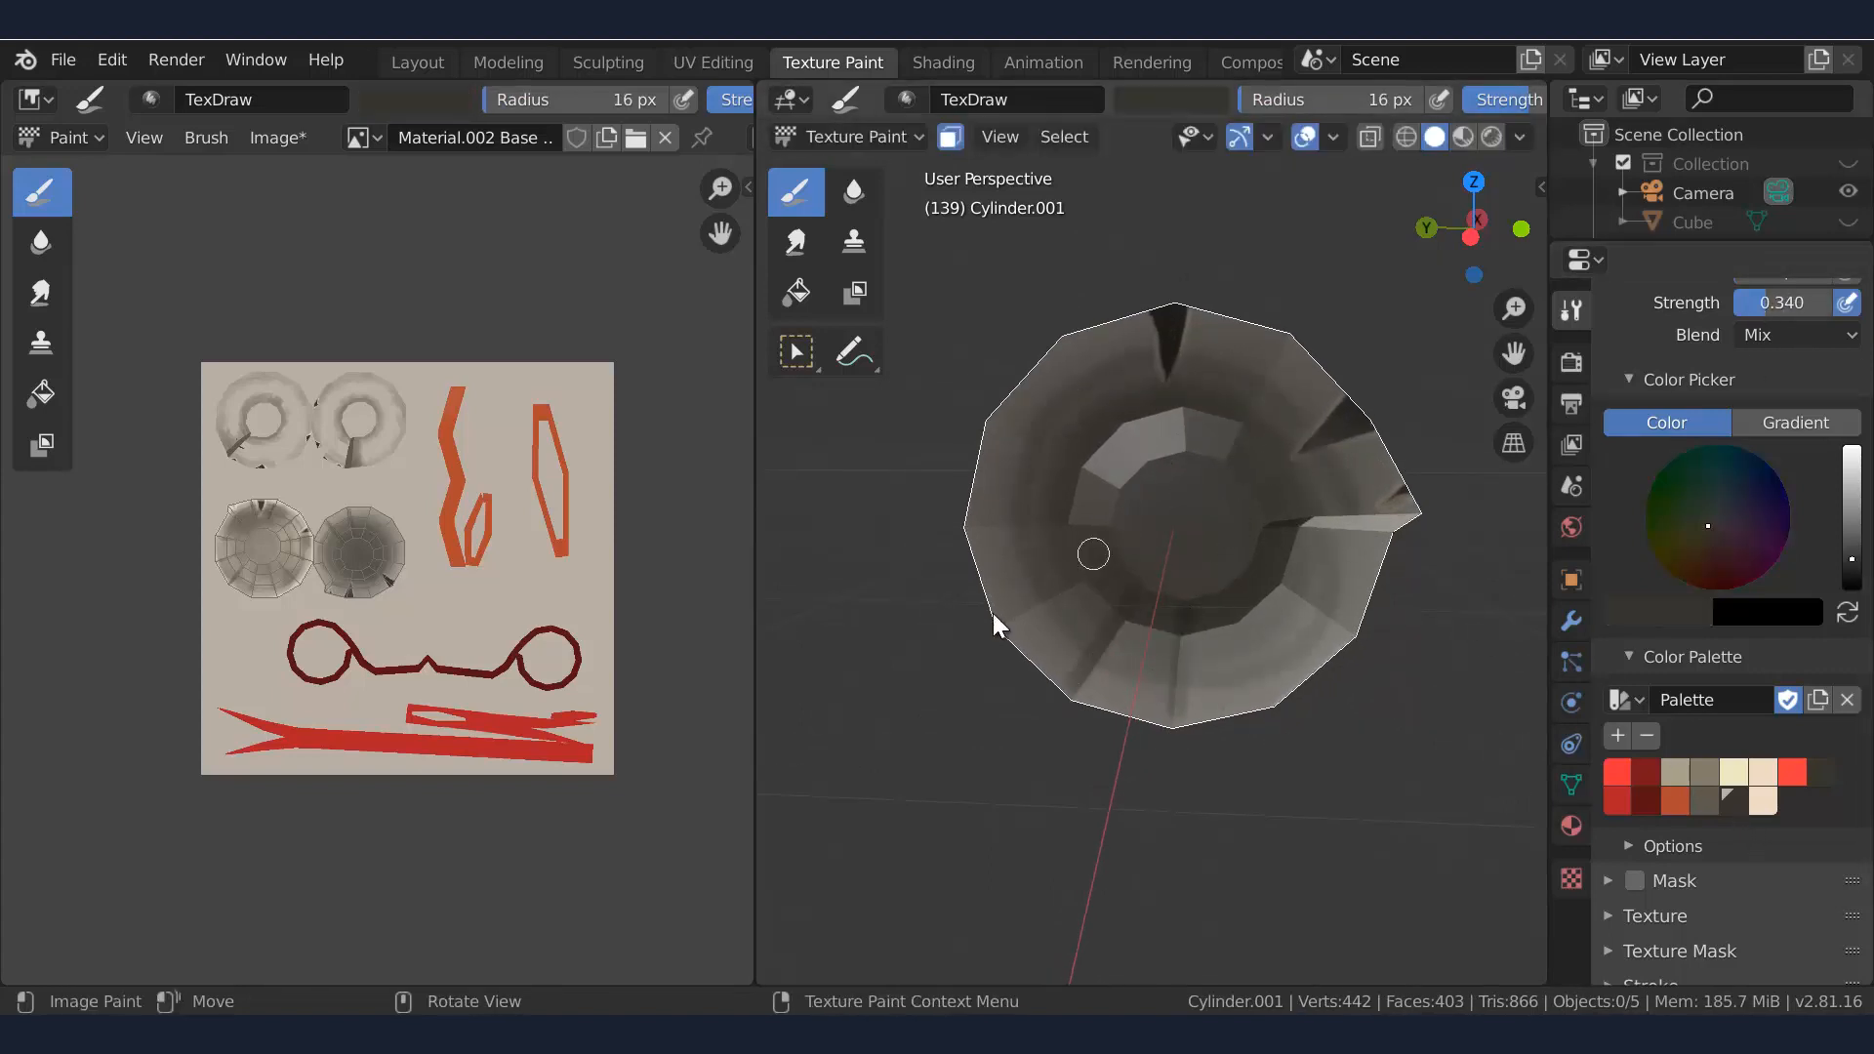
{"action": "left_click_drag", "start_coordinate": [1076, 520], "coordinate": [971, 496]}
{"action": "mouse_move", "coordinate": [1080, 471]}
{"action": "left_mouse_down"}
{"action": "mouse_move", "coordinate": [1011, 418]}
{"action": "mouse_move", "coordinate": [1092, 356]}
{"action": "left_mouse_up"}
{"action": "left_click_drag", "start_coordinate": [1208, 420], "coordinate": [1226, 361]}
Brush a broad cream highlight over the middle of the recess with a 112 px brush
{"action": "key", "text": "f"}
{"action": "left_click", "coordinate": [1326, 583]}
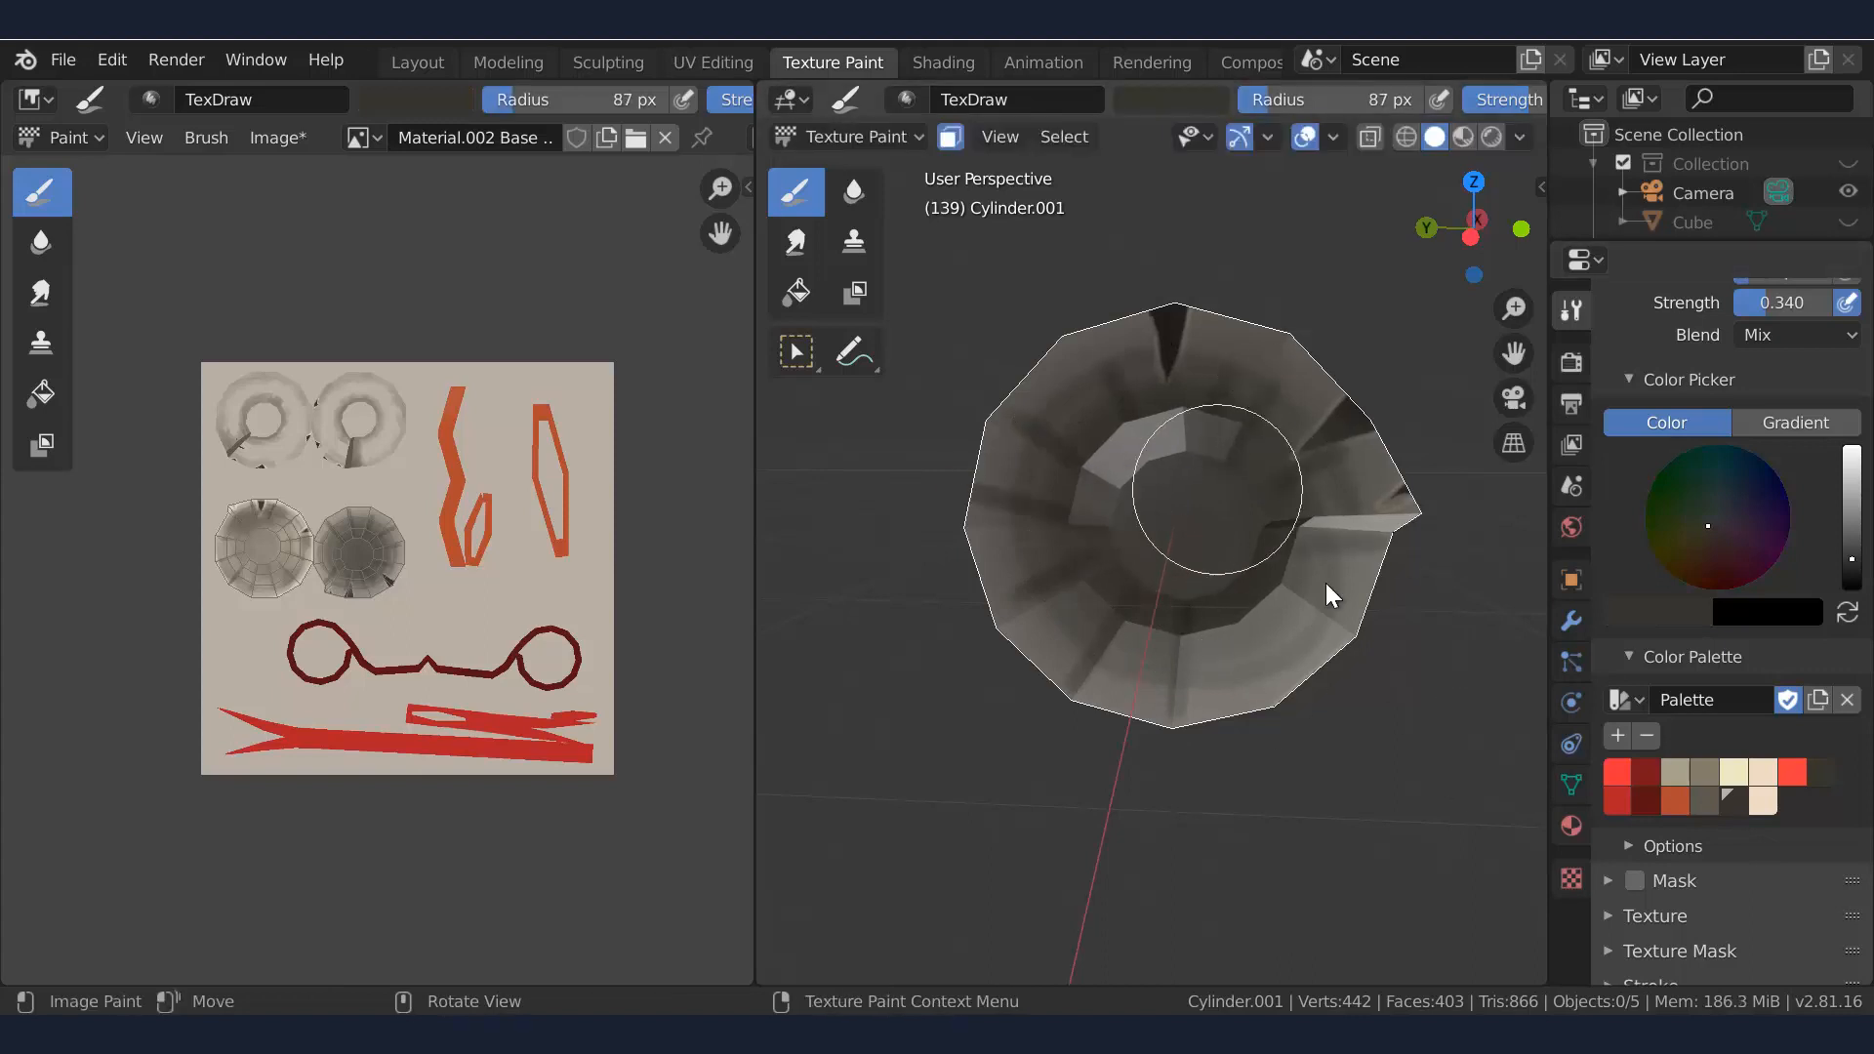
{"action": "left_click", "coordinate": [1705, 801]}
{"action": "left_click", "coordinate": [1765, 805]}
{"action": "key", "text": "f"}
{"action": "left_click", "coordinate": [1308, 527]}
{"action": "left_click_drag", "start_coordinate": [1152, 479], "coordinate": [1201, 547]}
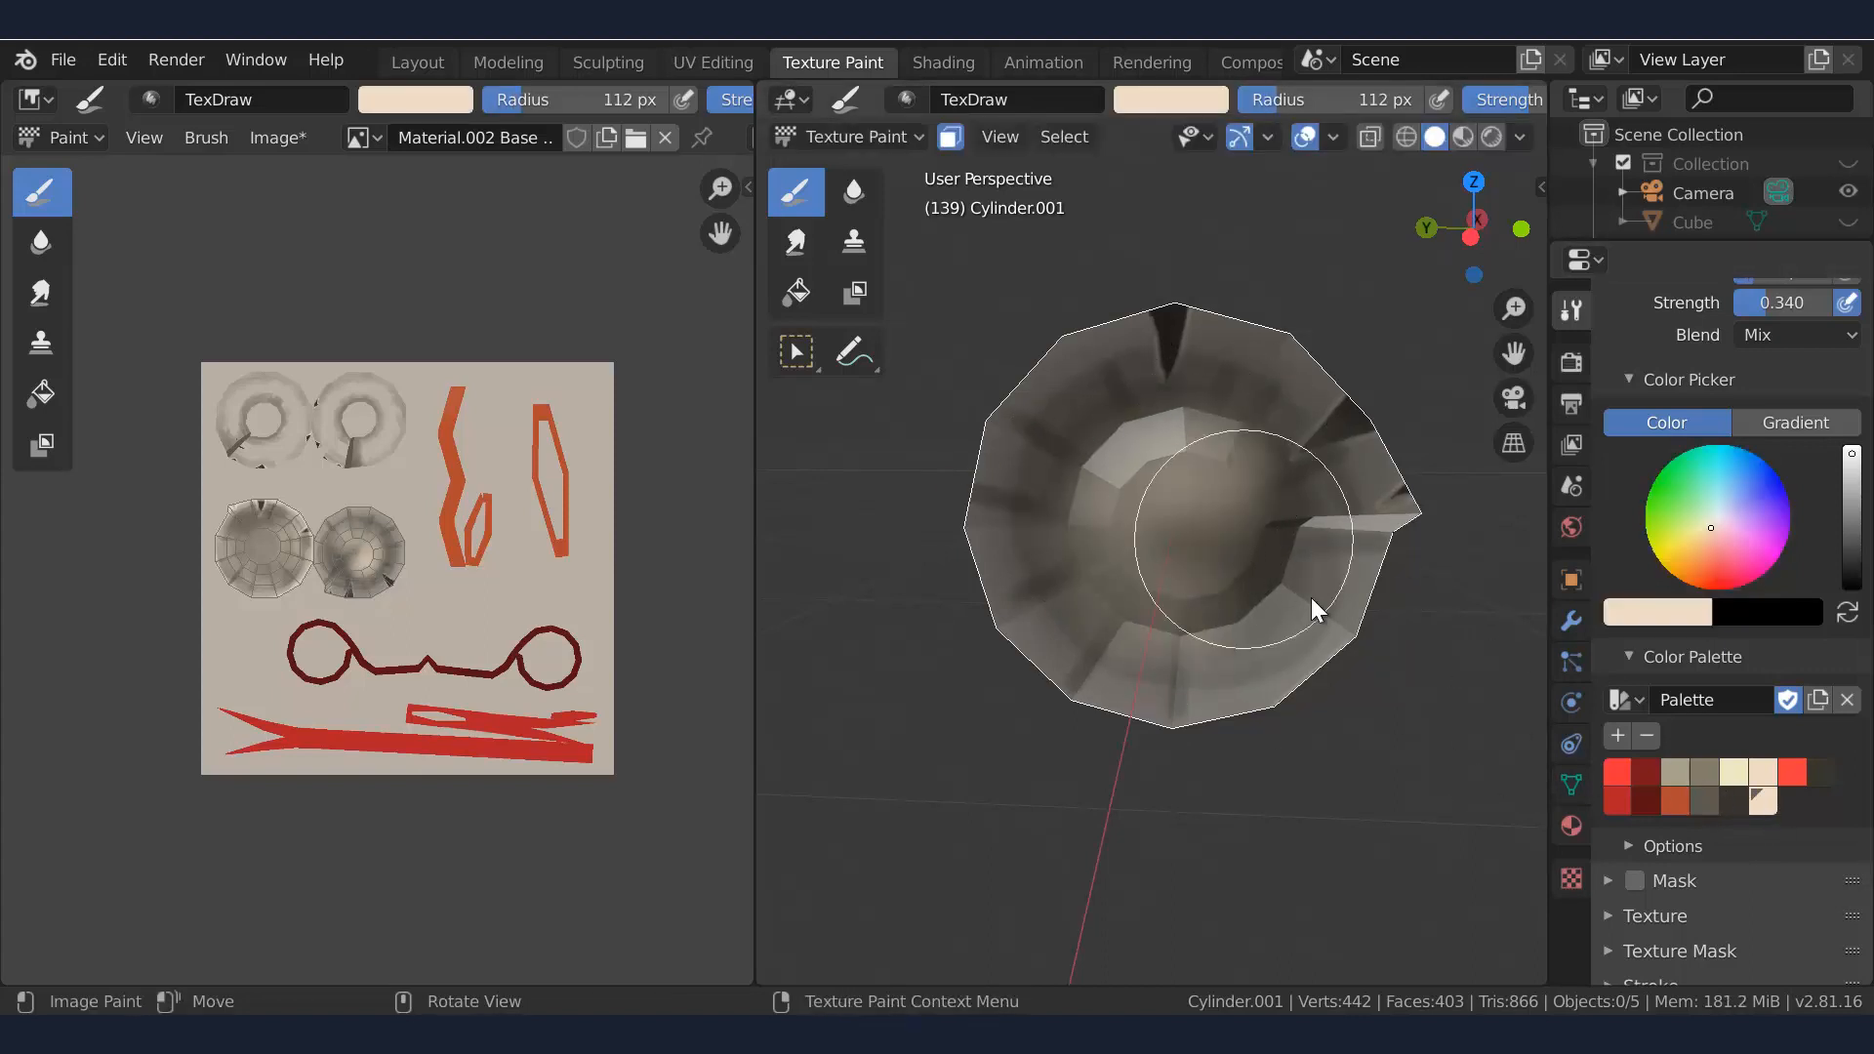
Darken the centre of the recess with the darkest grey palette colour at 0.272 strength
{"action": "left_click", "coordinate": [1734, 801]}
{"action": "left_click_drag", "start_coordinate": [1752, 304], "coordinate": [1745, 305]}
{"action": "left_click_drag", "start_coordinate": [1163, 535], "coordinate": [1193, 531]}
{"action": "scroll", "coordinate": [1193, 531], "scroll_direction": "down", "scroll_amount": 4}
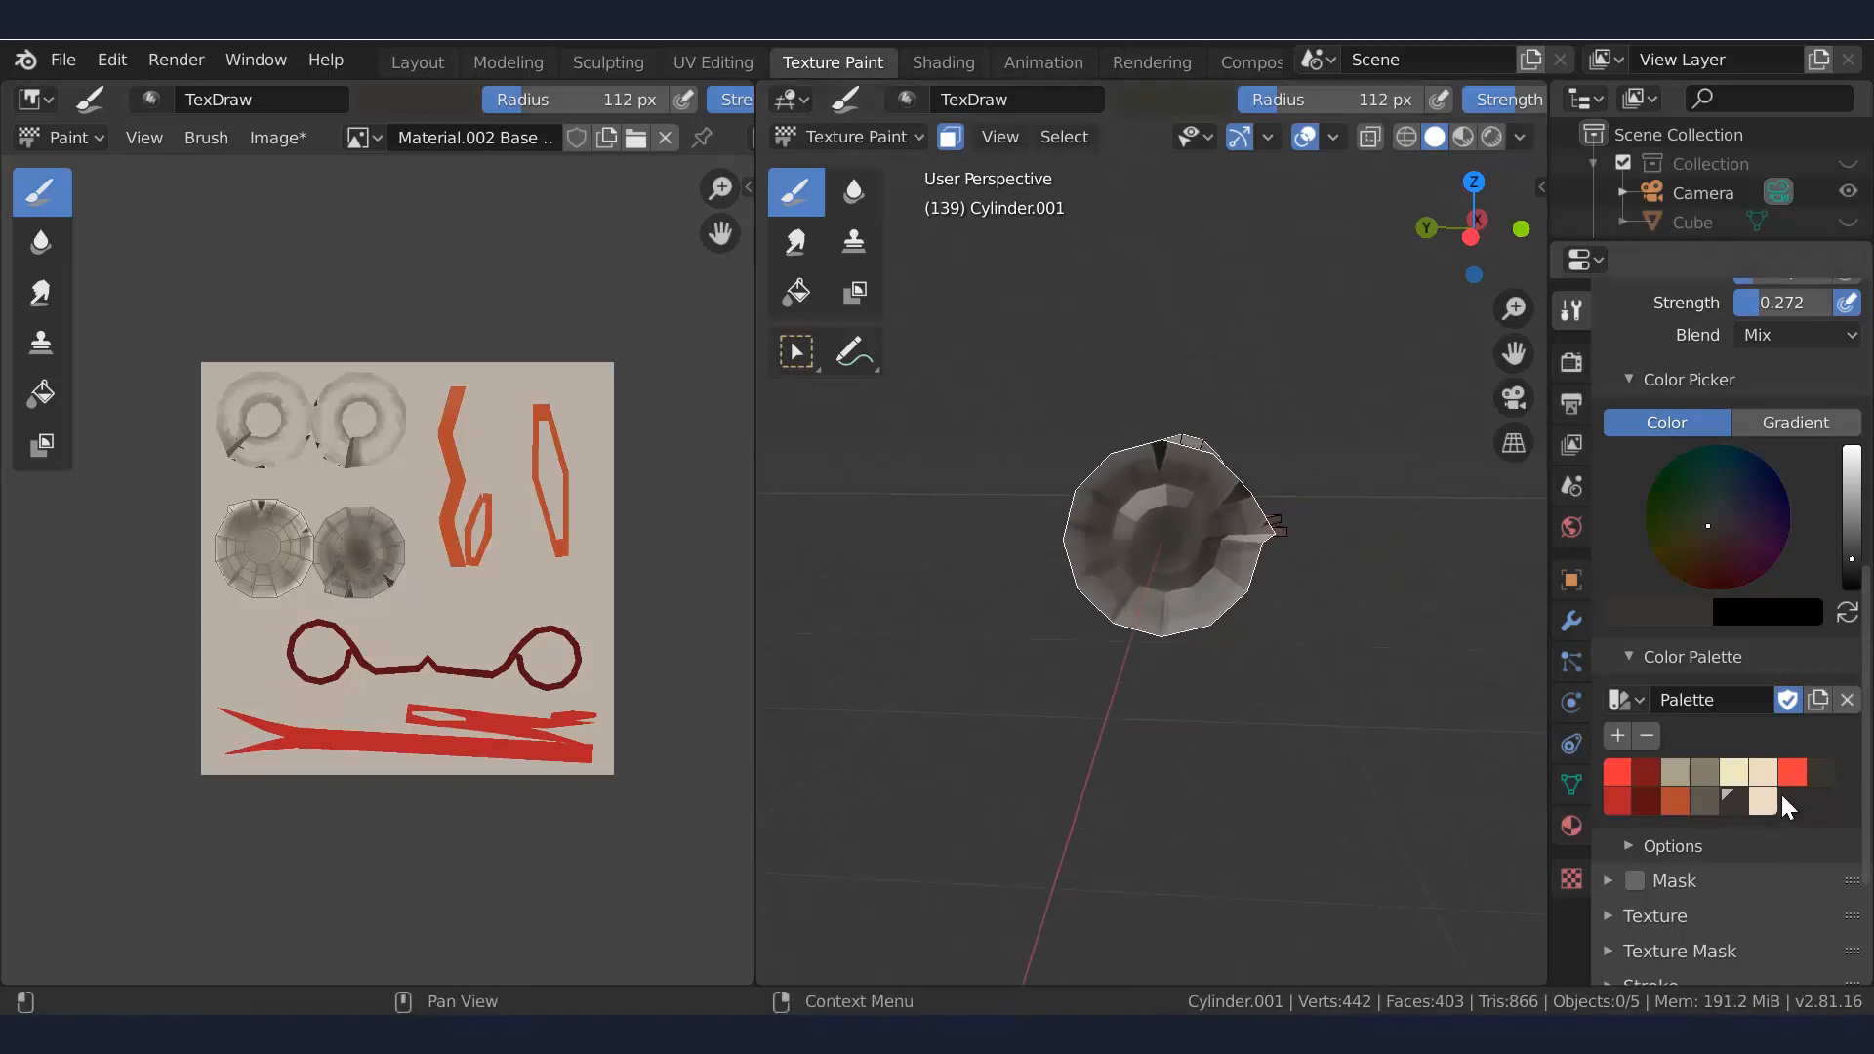
Brush cream highlights around the recess with a 61 px brush at 0.272 strength and save the project
{"action": "left_click", "coordinate": [1765, 801]}
{"action": "scroll", "coordinate": [1288, 490], "scroll_direction": "up", "scroll_amount": 7}
{"action": "key", "text": "f"}
{"action": "left_click", "coordinate": [1130, 455]}
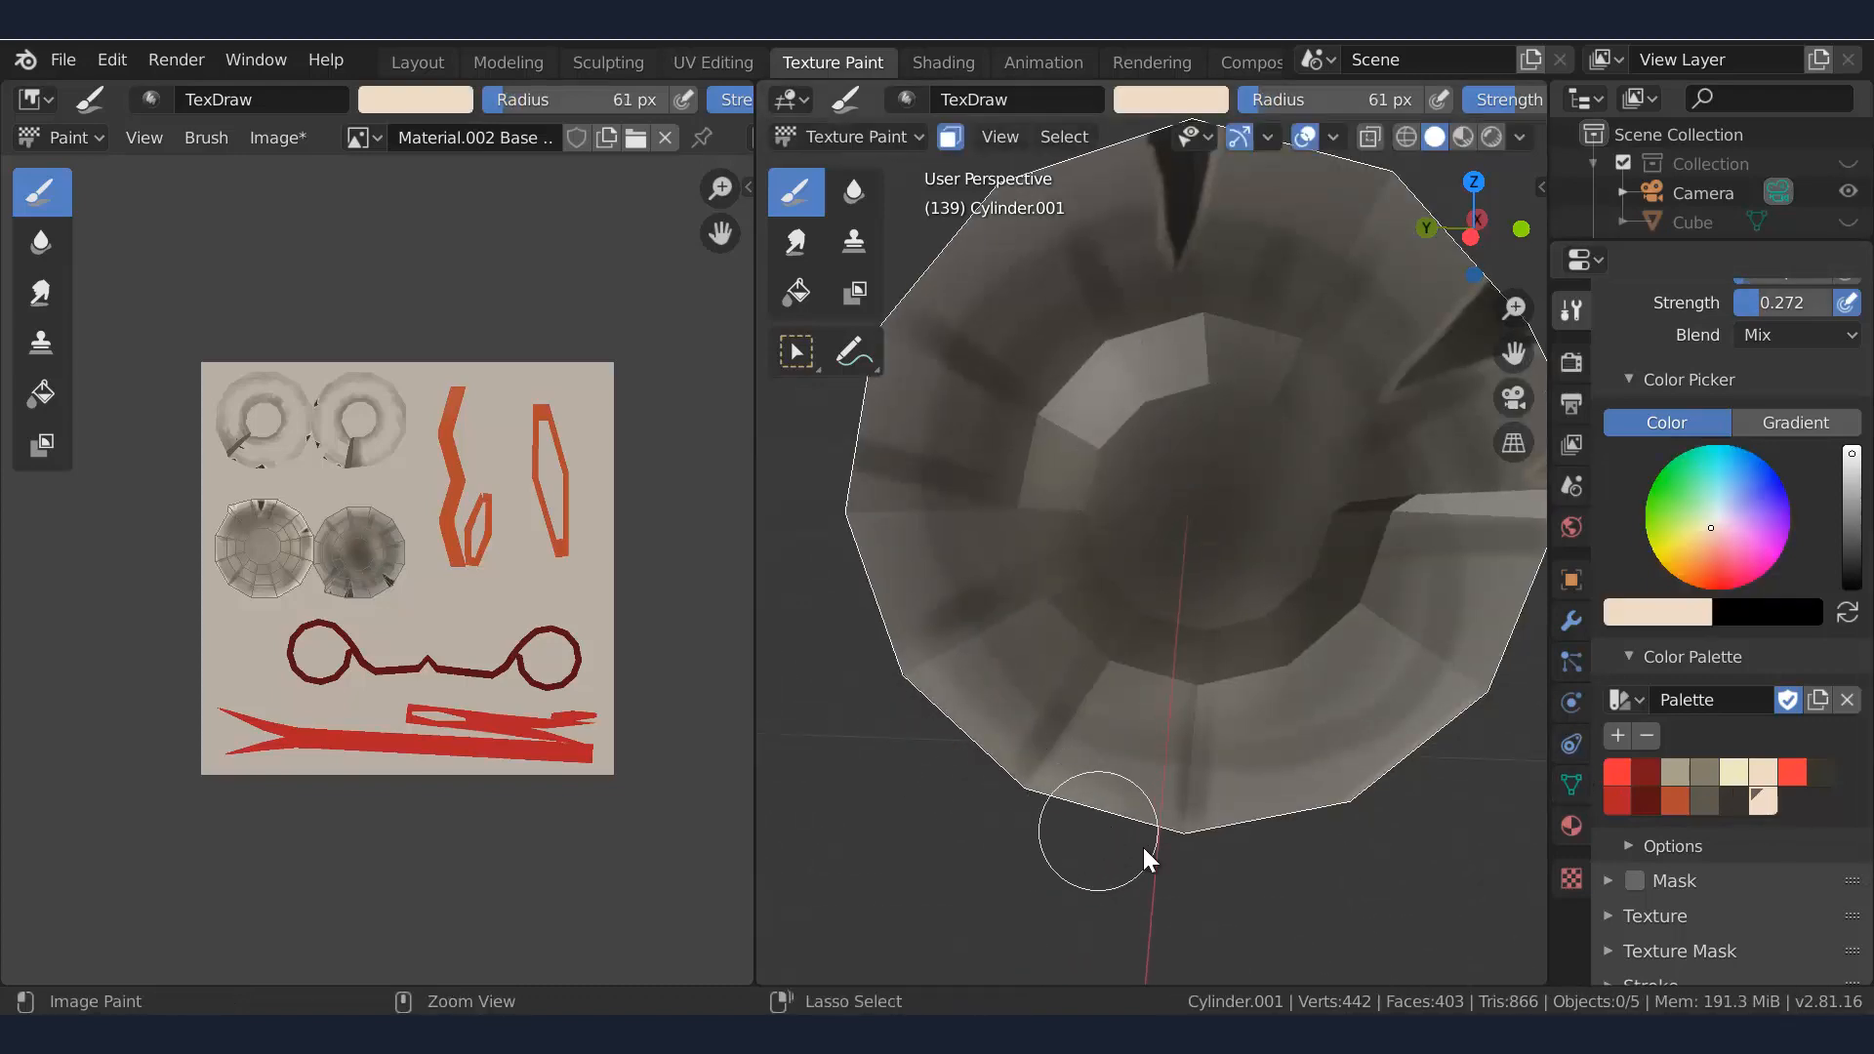
{"action": "key", "text": "ctrl+s"}
{"action": "scroll", "coordinate": [1184, 640], "scroll_direction": "down", "scroll_amount": 3}
{"action": "mouse_move", "coordinate": [1184, 641]}
{"action": "left_mouse_down"}
{"action": "mouse_move", "coordinate": [1062, 325]}
{"action": "mouse_move", "coordinate": [1047, 514]}
{"action": "left_mouse_up"}
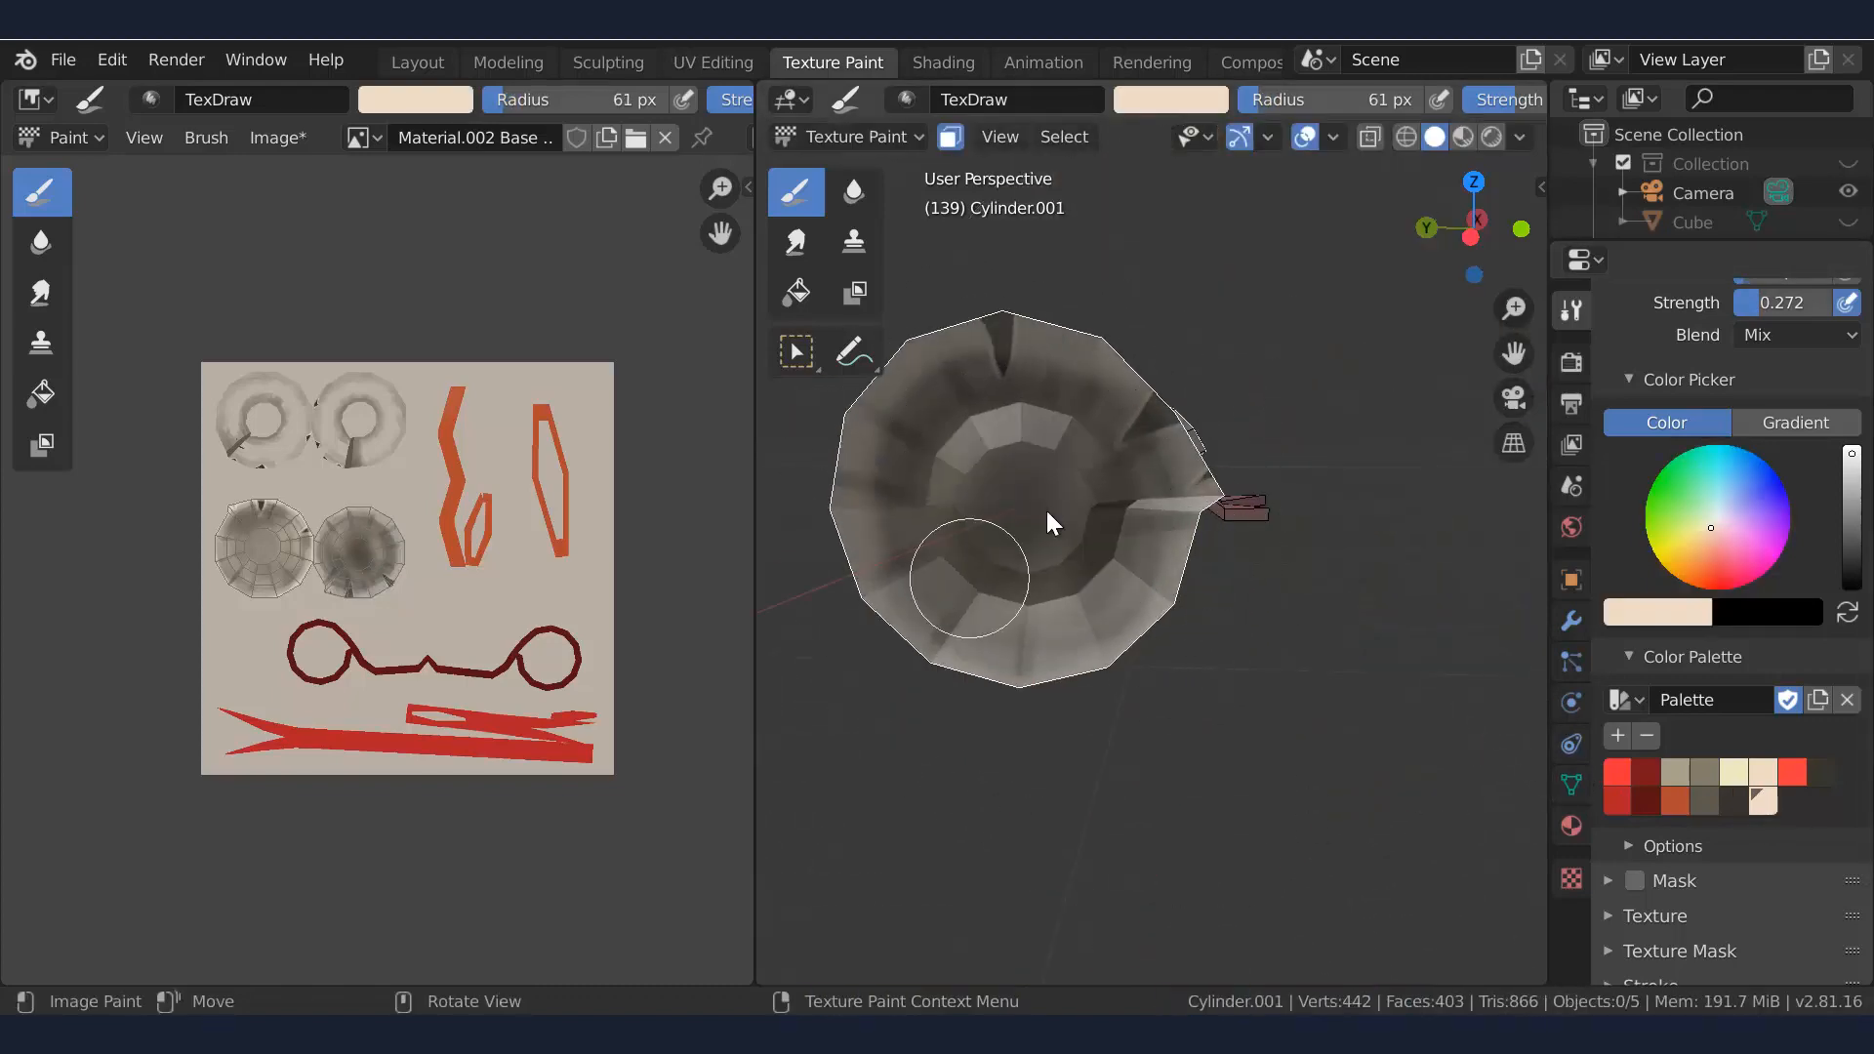
Restrict painting to the scroll's outer paper by selecting its face loops on both sides of the ribbon
{"action": "scroll", "coordinate": [1046, 513], "scroll_direction": "down", "scroll_amount": 4}
{"action": "key", "text": "Tab"}
{"action": "mouse_move", "coordinate": [1348, 478]}
{"action": "middle_mouse_down"}
{"action": "mouse_move", "coordinate": [1252, 552]}
{"action": "mouse_move", "coordinate": [1122, 540]}
{"action": "mouse_move", "coordinate": [1250, 543]}
{"action": "middle_mouse_up"}
{"action": "left_click", "coordinate": [1251, 553]}
{"action": "left_click", "coordinate": [1236, 468]}
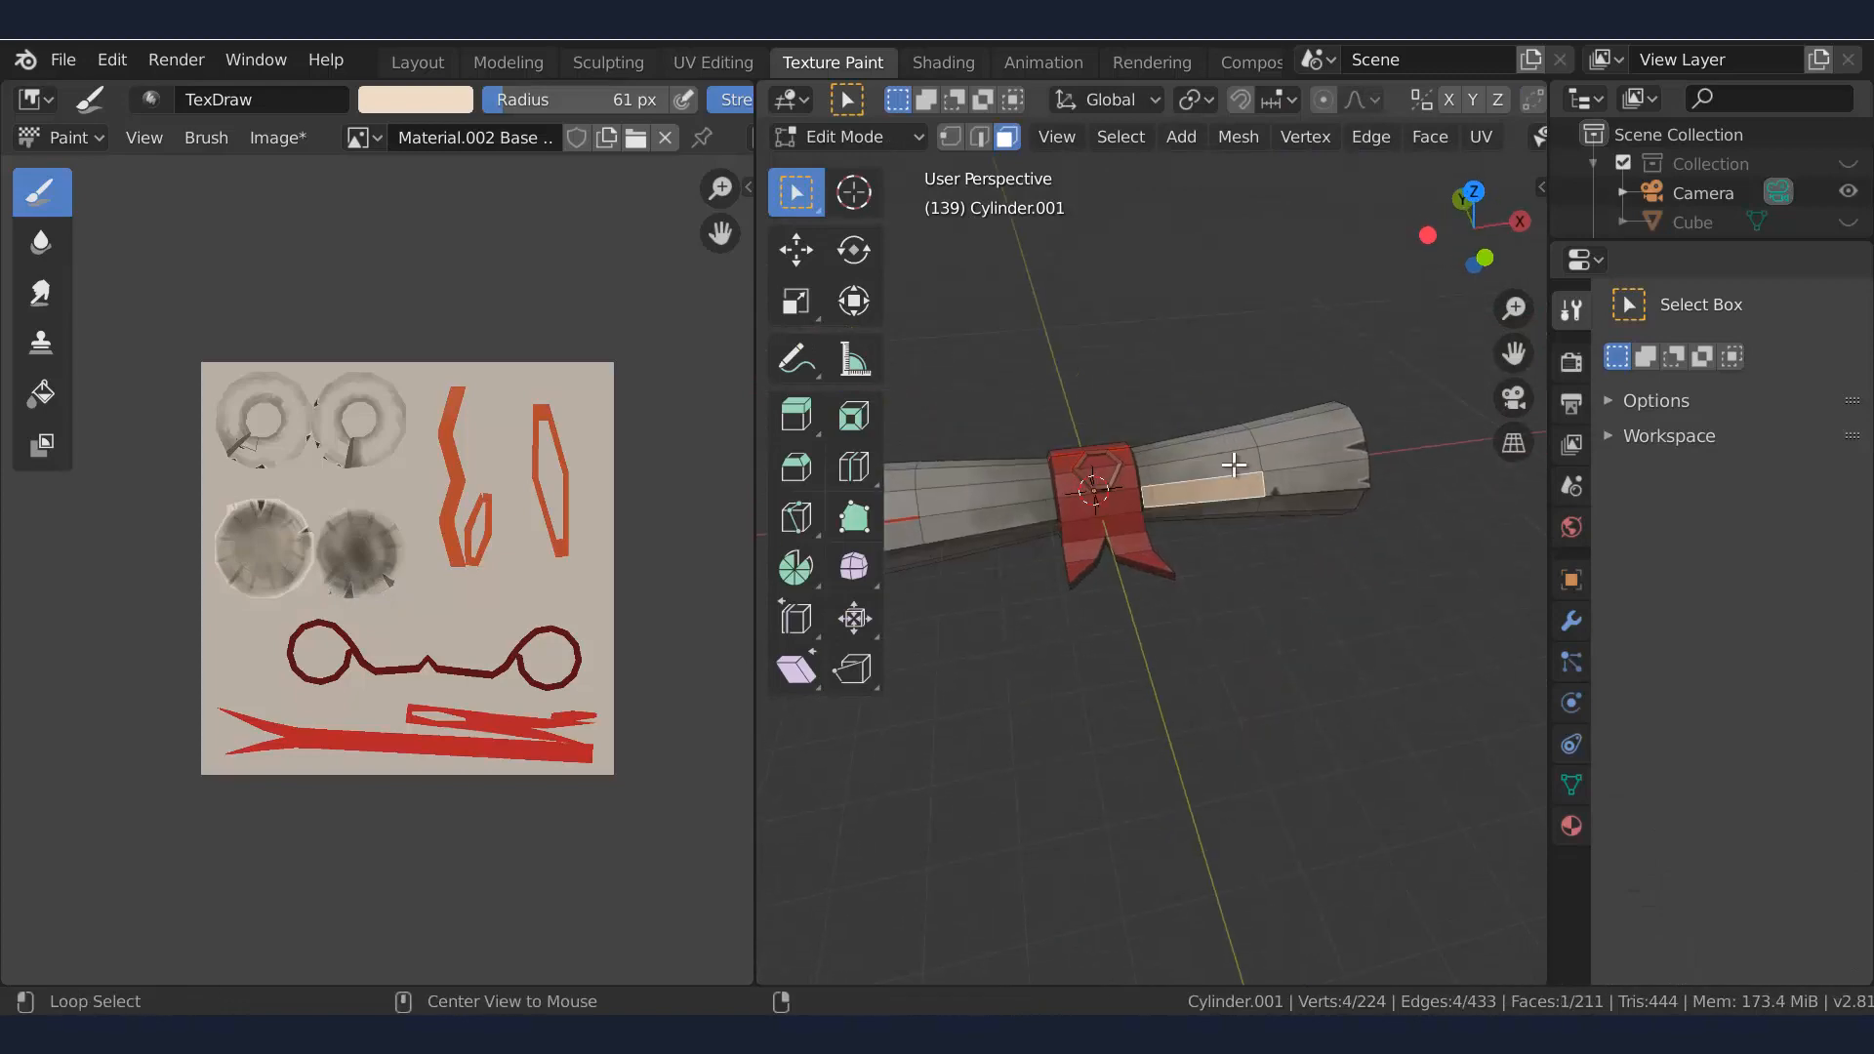
{"action": "left_click", "coordinate": [1238, 466], "text": "alt"}
{"action": "scroll", "coordinate": [1269, 468], "scroll_direction": "up", "scroll_amount": 1}
{"action": "left_click", "coordinate": [1314, 466], "text": "alt+shift"}
{"action": "left_click", "coordinate": [1040, 498], "text": "alt+shift"}
{"action": "key", "text": "Tab"}
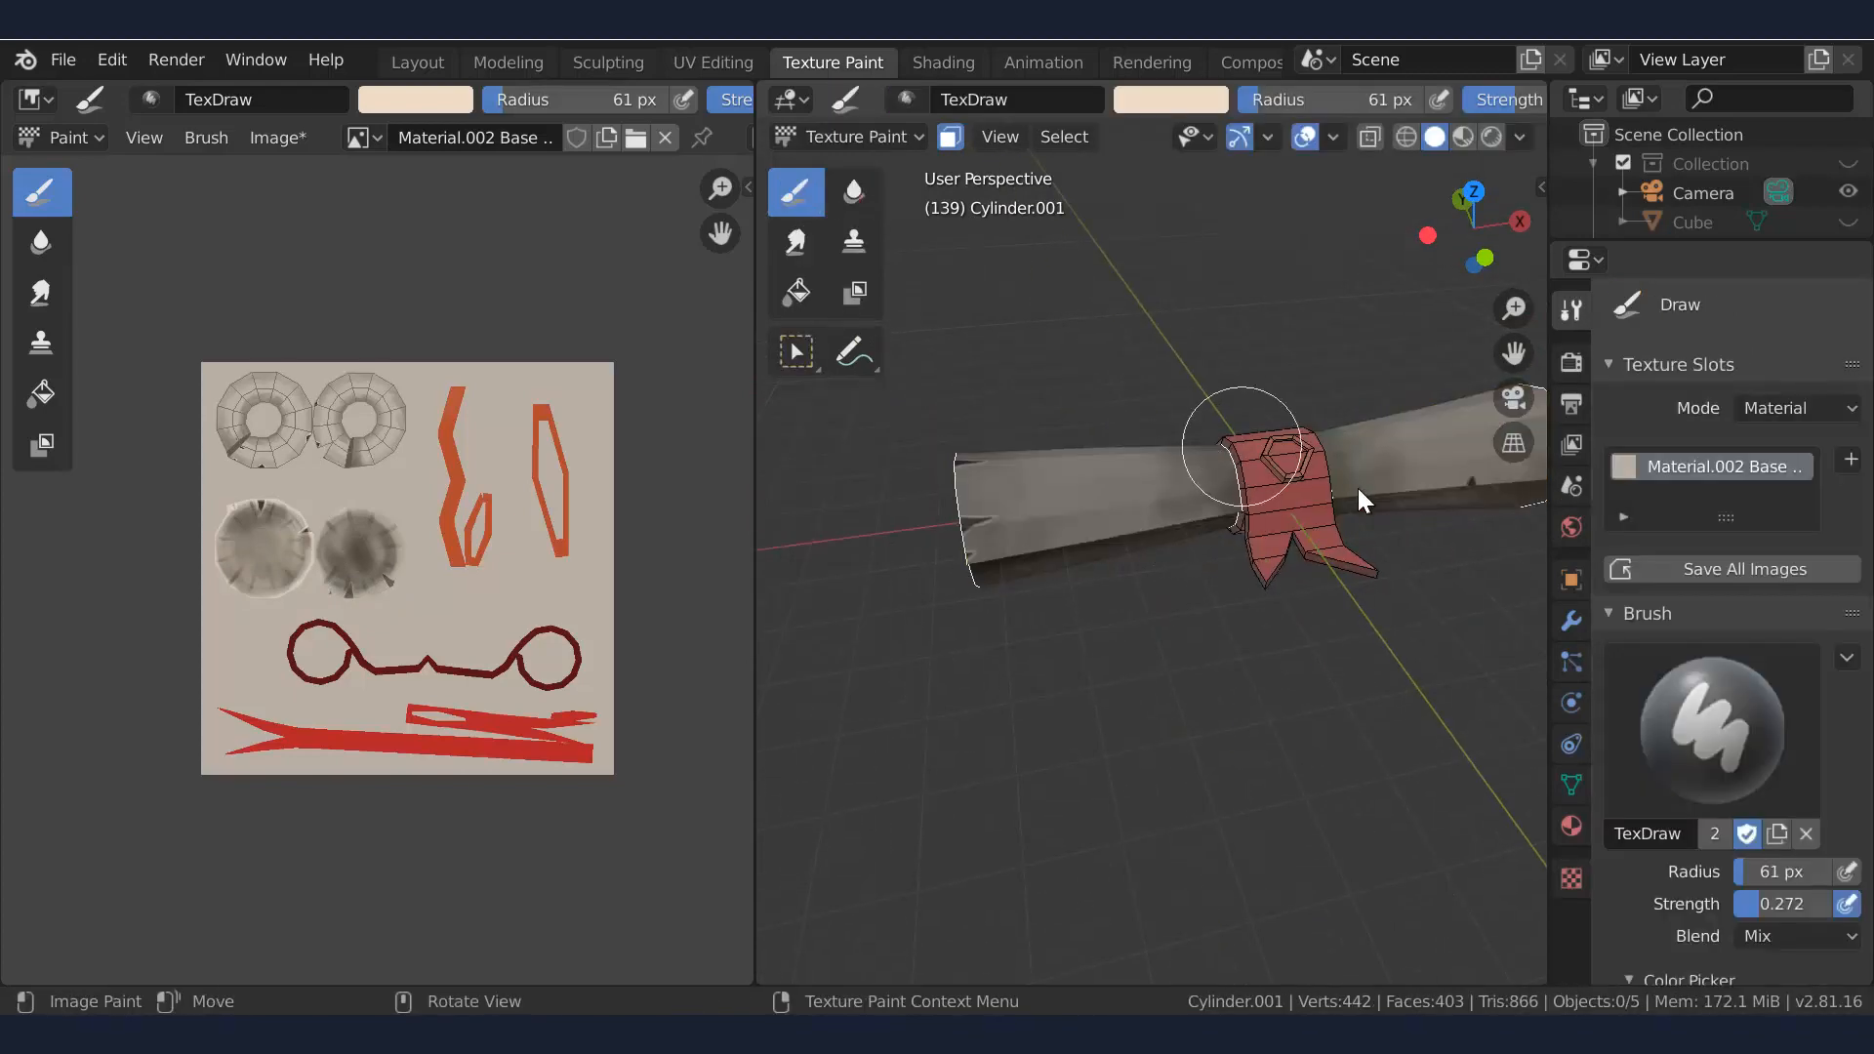
Brush cream highlights along the outer paper with a 26 px brush at 0.369 strength
{"action": "left_click_drag", "start_coordinate": [1865, 580], "coordinate": [1847, 804]}
{"action": "key", "text": "f"}
{"action": "left_click", "coordinate": [1087, 529]}
{"action": "middle_click_drag", "start_coordinate": [1090, 533], "coordinate": [1185, 627]}
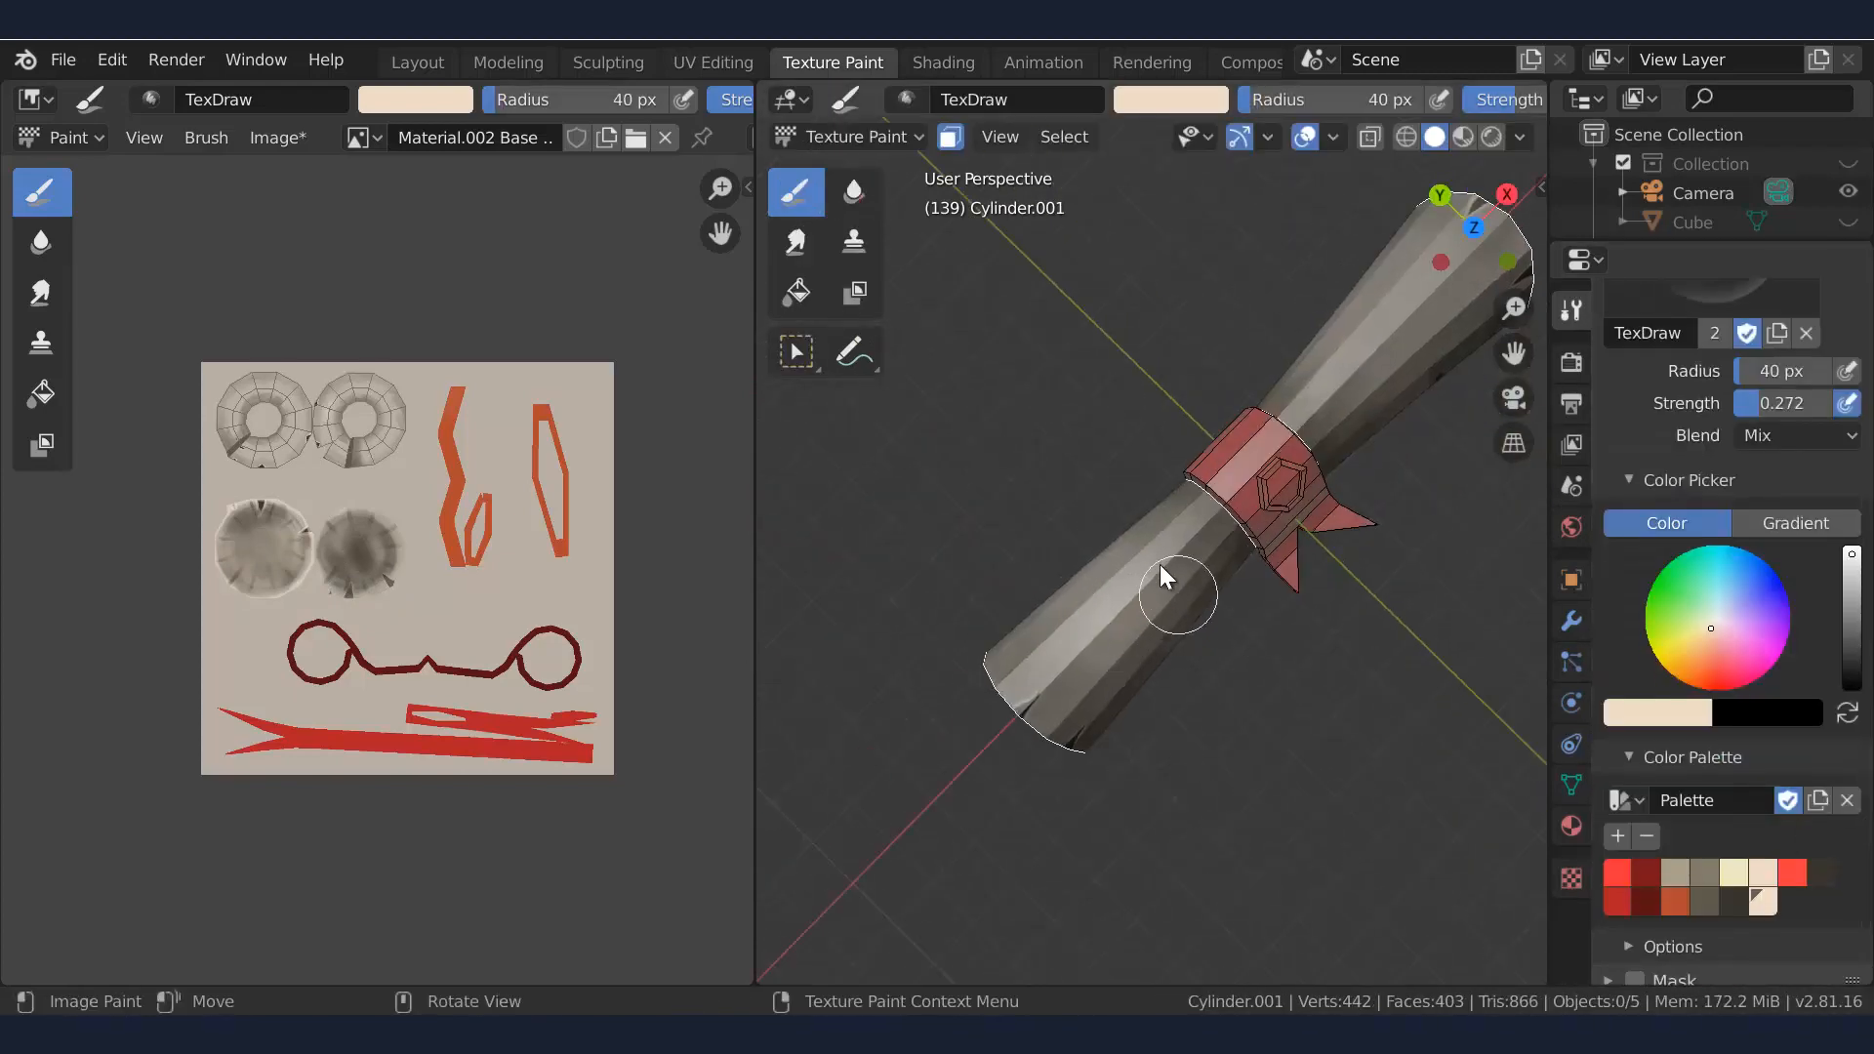
{"action": "middle_click_drag", "start_coordinate": [1160, 564], "coordinate": [1180, 615]}
{"action": "key", "text": "f"}
{"action": "left_click", "coordinate": [1172, 597]}
{"action": "left_click_drag", "start_coordinate": [1765, 403], "coordinate": [1775, 403]}
{"action": "middle_click_drag", "start_coordinate": [1169, 576], "coordinate": [1161, 483], "text": "ctrl"}
{"action": "mouse_move", "coordinate": [1016, 524]}
{"action": "left_mouse_down"}
{"action": "mouse_move", "coordinate": [1104, 496]}
{"action": "mouse_move", "coordinate": [1195, 502]}
{"action": "left_mouse_up"}
{"action": "mouse_move", "coordinate": [1151, 515]}
{"action": "middle_mouse_down"}
{"action": "mouse_move", "coordinate": [1209, 560]}
{"action": "mouse_move", "coordinate": [1310, 444]}
{"action": "middle_mouse_up"}
Continue the cream highlights along the paper's underside and far half with a slightly smaller brush
{"action": "key", "text": "f"}
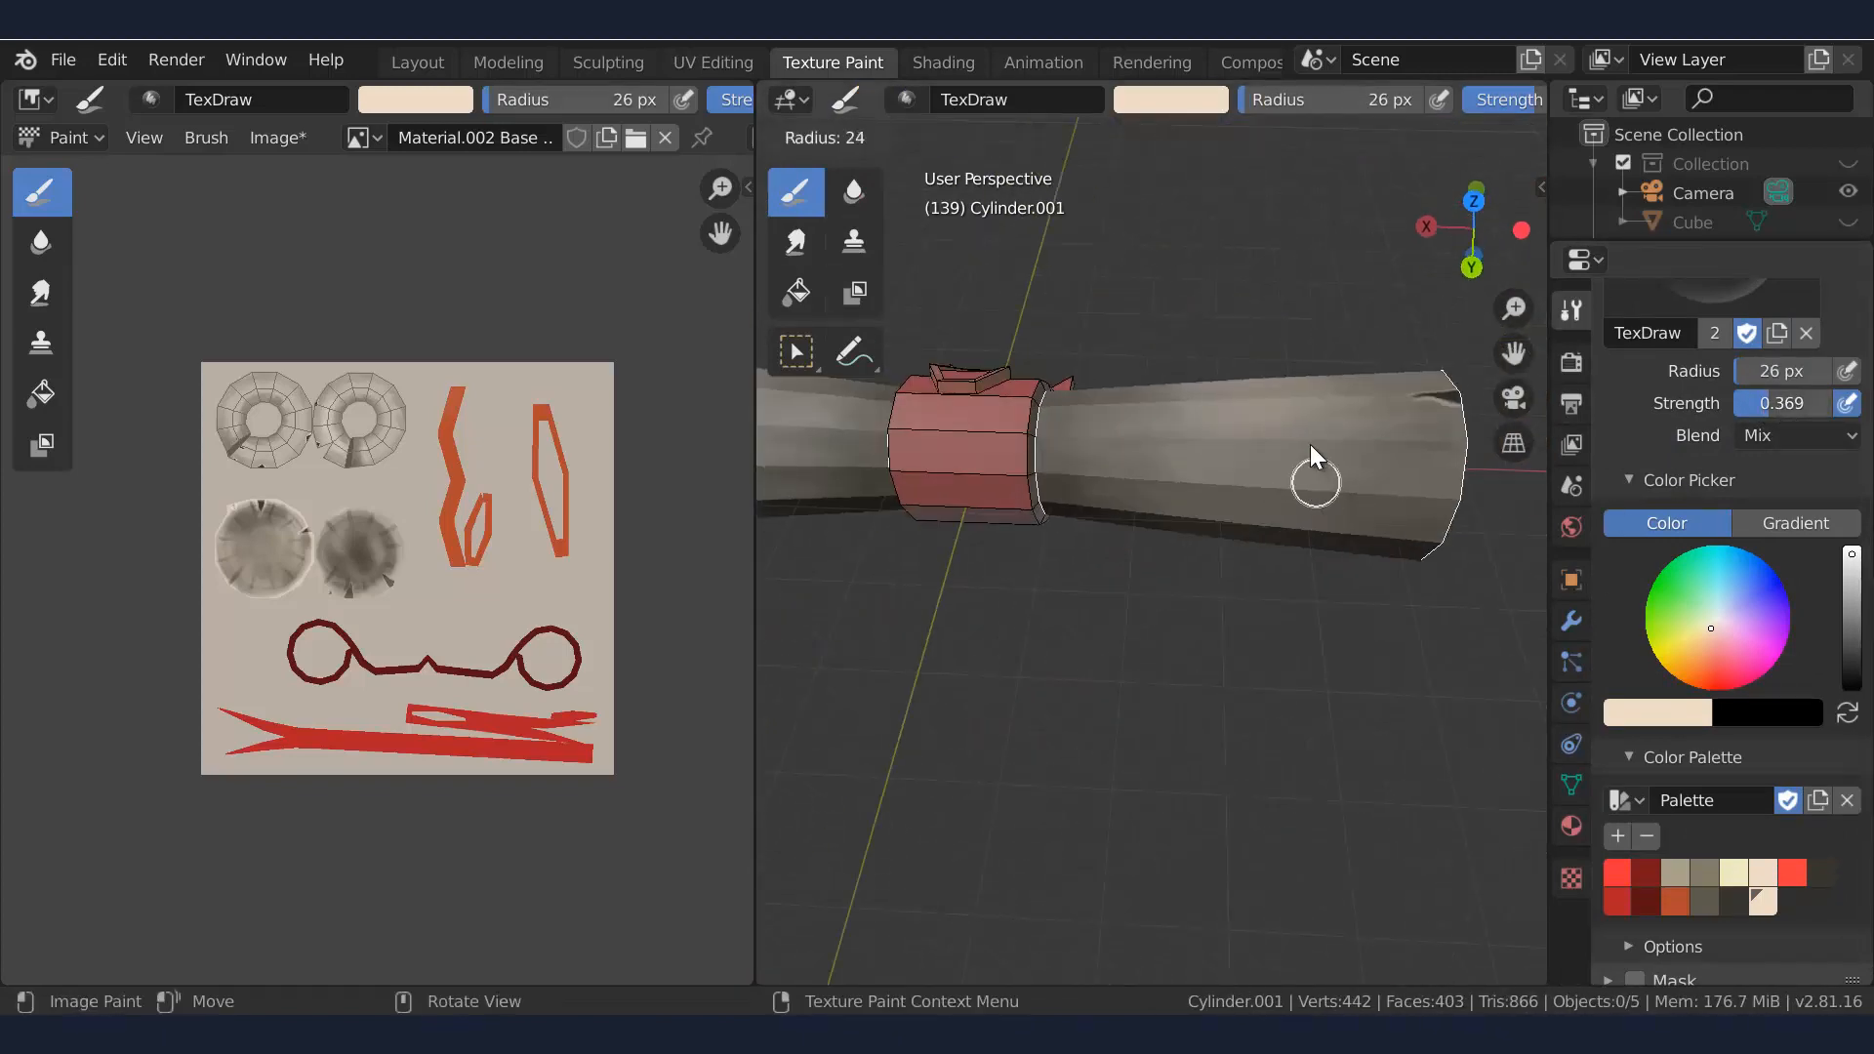
{"action": "left_click", "coordinate": [1185, 443]}
{"action": "mouse_move", "coordinate": [1239, 510]}
{"action": "middle_mouse_down"}
{"action": "mouse_move", "coordinate": [1351, 426]}
{"action": "mouse_move", "coordinate": [1314, 489]}
{"action": "mouse_move", "coordinate": [1348, 419]}
{"action": "mouse_move", "coordinate": [1318, 498]}
{"action": "middle_mouse_up"}
{"action": "key", "text": "f"}
{"action": "left_click", "coordinate": [1343, 505]}
{"action": "mouse_move", "coordinate": [1318, 498]}
{"action": "left_mouse_down"}
{"action": "mouse_move", "coordinate": [1240, 522]}
{"action": "mouse_move", "coordinate": [1281, 502]}
{"action": "left_mouse_up"}
Mottle the outer paper with dark grey-brown patches and soft cream highlights at 0.252 strength
{"action": "left_click", "coordinate": [1704, 902]}
{"action": "middle_click_drag", "start_coordinate": [1281, 501], "coordinate": [1266, 436]}
{"action": "left_click_drag", "start_coordinate": [1266, 435], "coordinate": [1333, 428]}
{"action": "scroll", "coordinate": [1220, 436], "scroll_direction": "down", "scroll_amount": 4}
{"action": "mouse_move", "coordinate": [1138, 439]}
{"action": "middle_mouse_down"}
{"action": "mouse_move", "coordinate": [1121, 490]}
{"action": "mouse_move", "coordinate": [1132, 442]}
{"action": "middle_mouse_up"}
{"action": "left_click", "coordinate": [1763, 902]}
{"action": "left_click_drag", "start_coordinate": [1756, 403], "coordinate": [1743, 403]}
{"action": "scroll", "coordinate": [1273, 404], "scroll_direction": "up", "scroll_amount": 4}
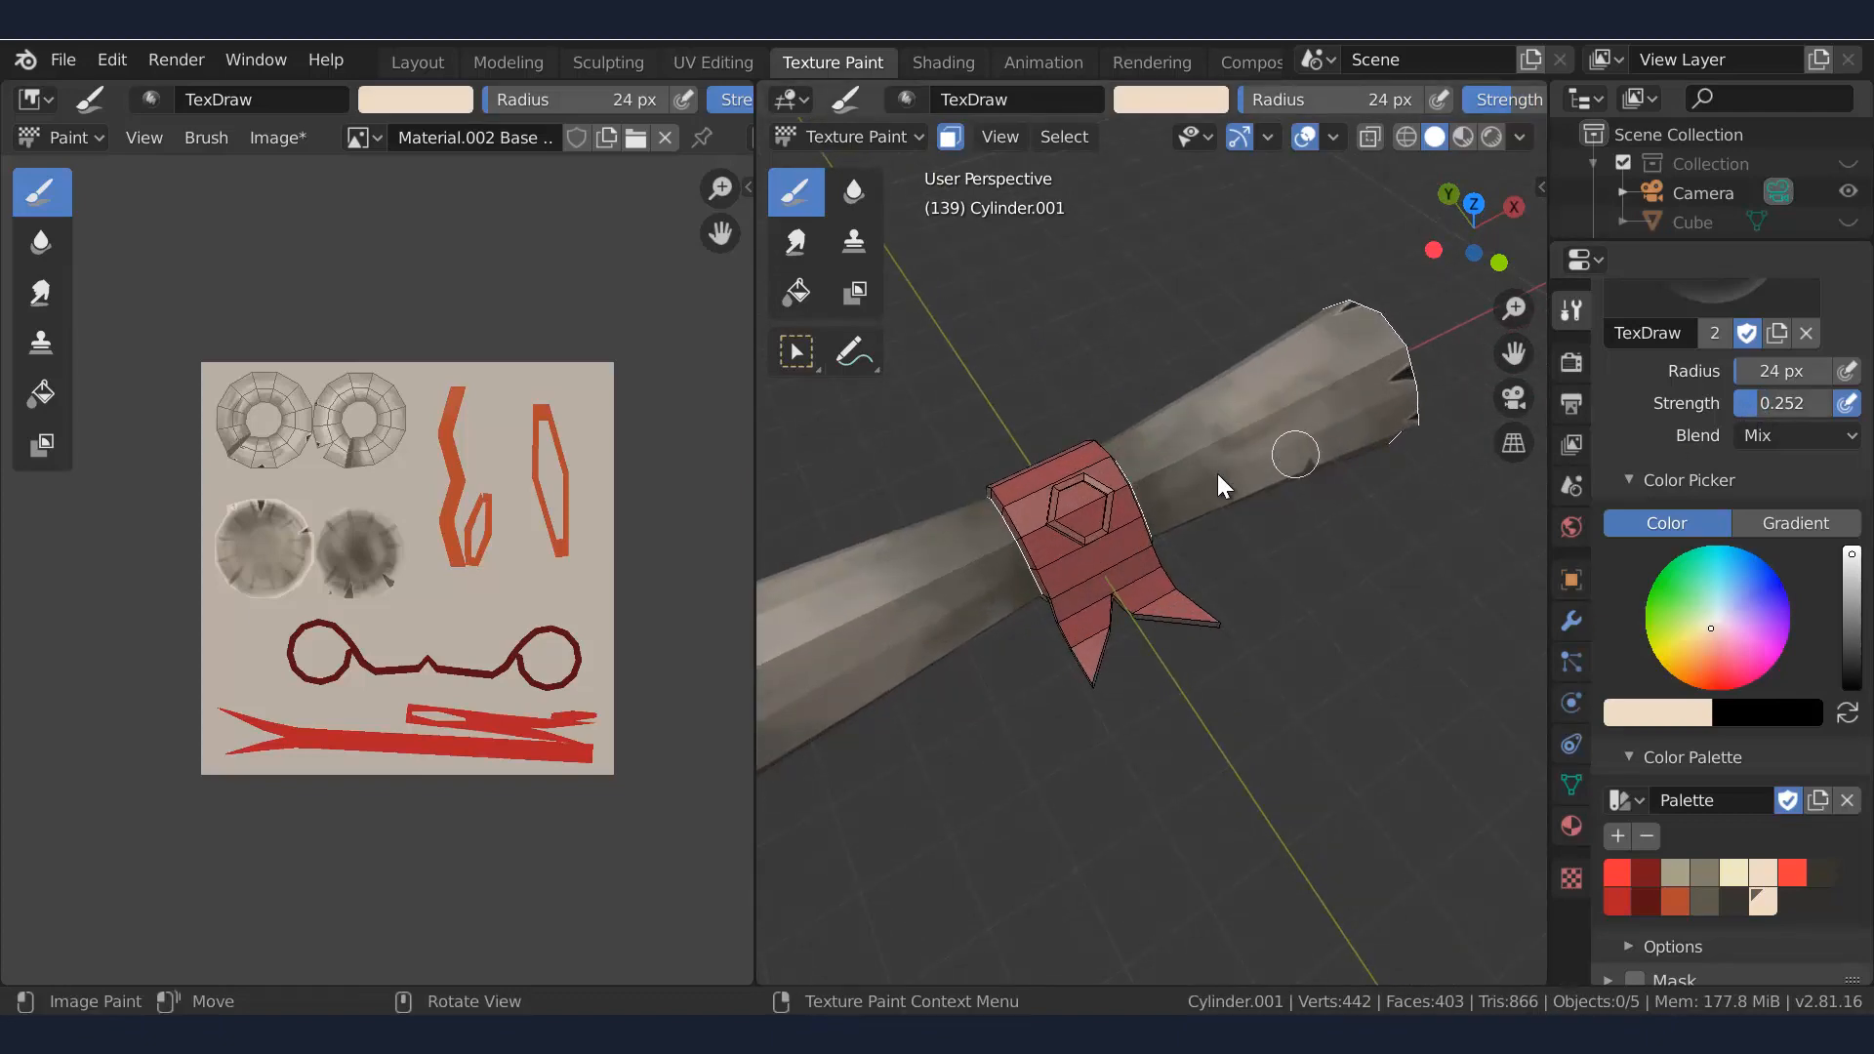
Restrict painting to the ribbon by selecting its outer faces, both tails and the area inside the hexagonal seal
{"action": "key", "text": "Tab"}
{"action": "mouse_move", "coordinate": [1216, 473]}
{"action": "middle_mouse_down"}
{"action": "mouse_move", "coordinate": [1139, 489]}
{"action": "mouse_move", "coordinate": [1201, 542]}
{"action": "mouse_move", "coordinate": [1184, 469]}
{"action": "mouse_move", "coordinate": [1157, 453]}
{"action": "middle_mouse_up"}
{"action": "left_click", "coordinate": [1184, 469], "text": "alt"}
{"action": "left_click", "coordinate": [1187, 500], "text": "shift"}
{"action": "left_click", "coordinate": [1209, 552], "text": "shift"}
{"action": "left_click", "coordinate": [1215, 599], "text": "shift"}
{"action": "left_click", "coordinate": [1219, 656], "text": "shift"}
{"action": "left_click", "coordinate": [1341, 630], "text": "shift"}
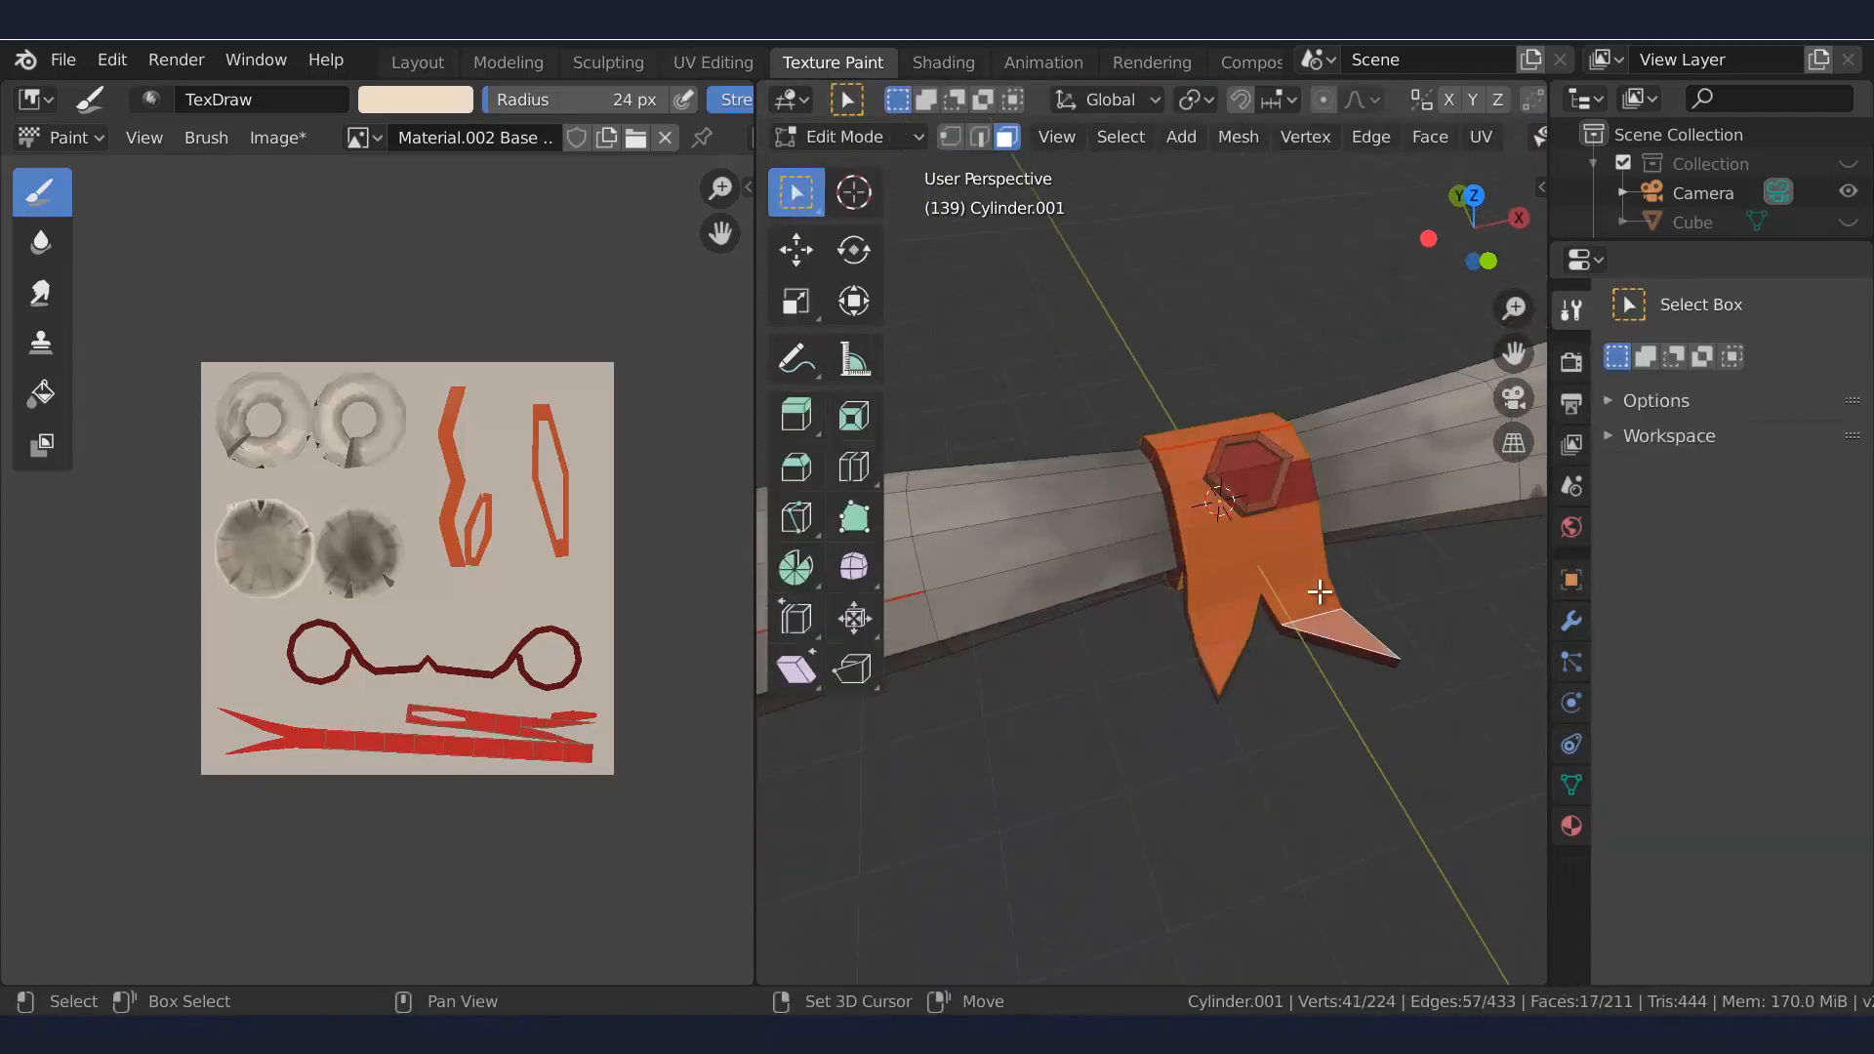
{"action": "left_click", "coordinate": [1301, 488], "text": "shift"}
{"action": "middle_click_drag", "start_coordinate": [1279, 479], "coordinate": [1206, 471]}
{"action": "key", "text": "Tab"}
Shade the ribbon's edges with the dark red palette colour, using a 24 px brush at 0.252 strength
{"action": "scroll", "coordinate": [1747, 839], "scroll_direction": "down", "scroll_amount": 4}
{"action": "left_click", "coordinate": [1647, 841]}
{"action": "mouse_move", "coordinate": [1293, 523]}
{"action": "middle_mouse_down"}
{"action": "mouse_move", "coordinate": [1166, 578]}
{"action": "mouse_move", "coordinate": [1161, 469]}
{"action": "mouse_move", "coordinate": [1217, 313]}
{"action": "mouse_move", "coordinate": [1138, 556]}
{"action": "middle_mouse_up"}
{"action": "mouse_move", "coordinate": [1284, 546]}
{"action": "middle_mouse_down"}
{"action": "mouse_move", "coordinate": [1219, 523]}
{"action": "mouse_move", "coordinate": [1128, 783]}
{"action": "mouse_move", "coordinate": [1133, 418]}
{"action": "mouse_move", "coordinate": [1150, 501]}
{"action": "mouse_move", "coordinate": [1268, 601]}
{"action": "mouse_move", "coordinate": [1301, 594]}
{"action": "middle_mouse_up"}
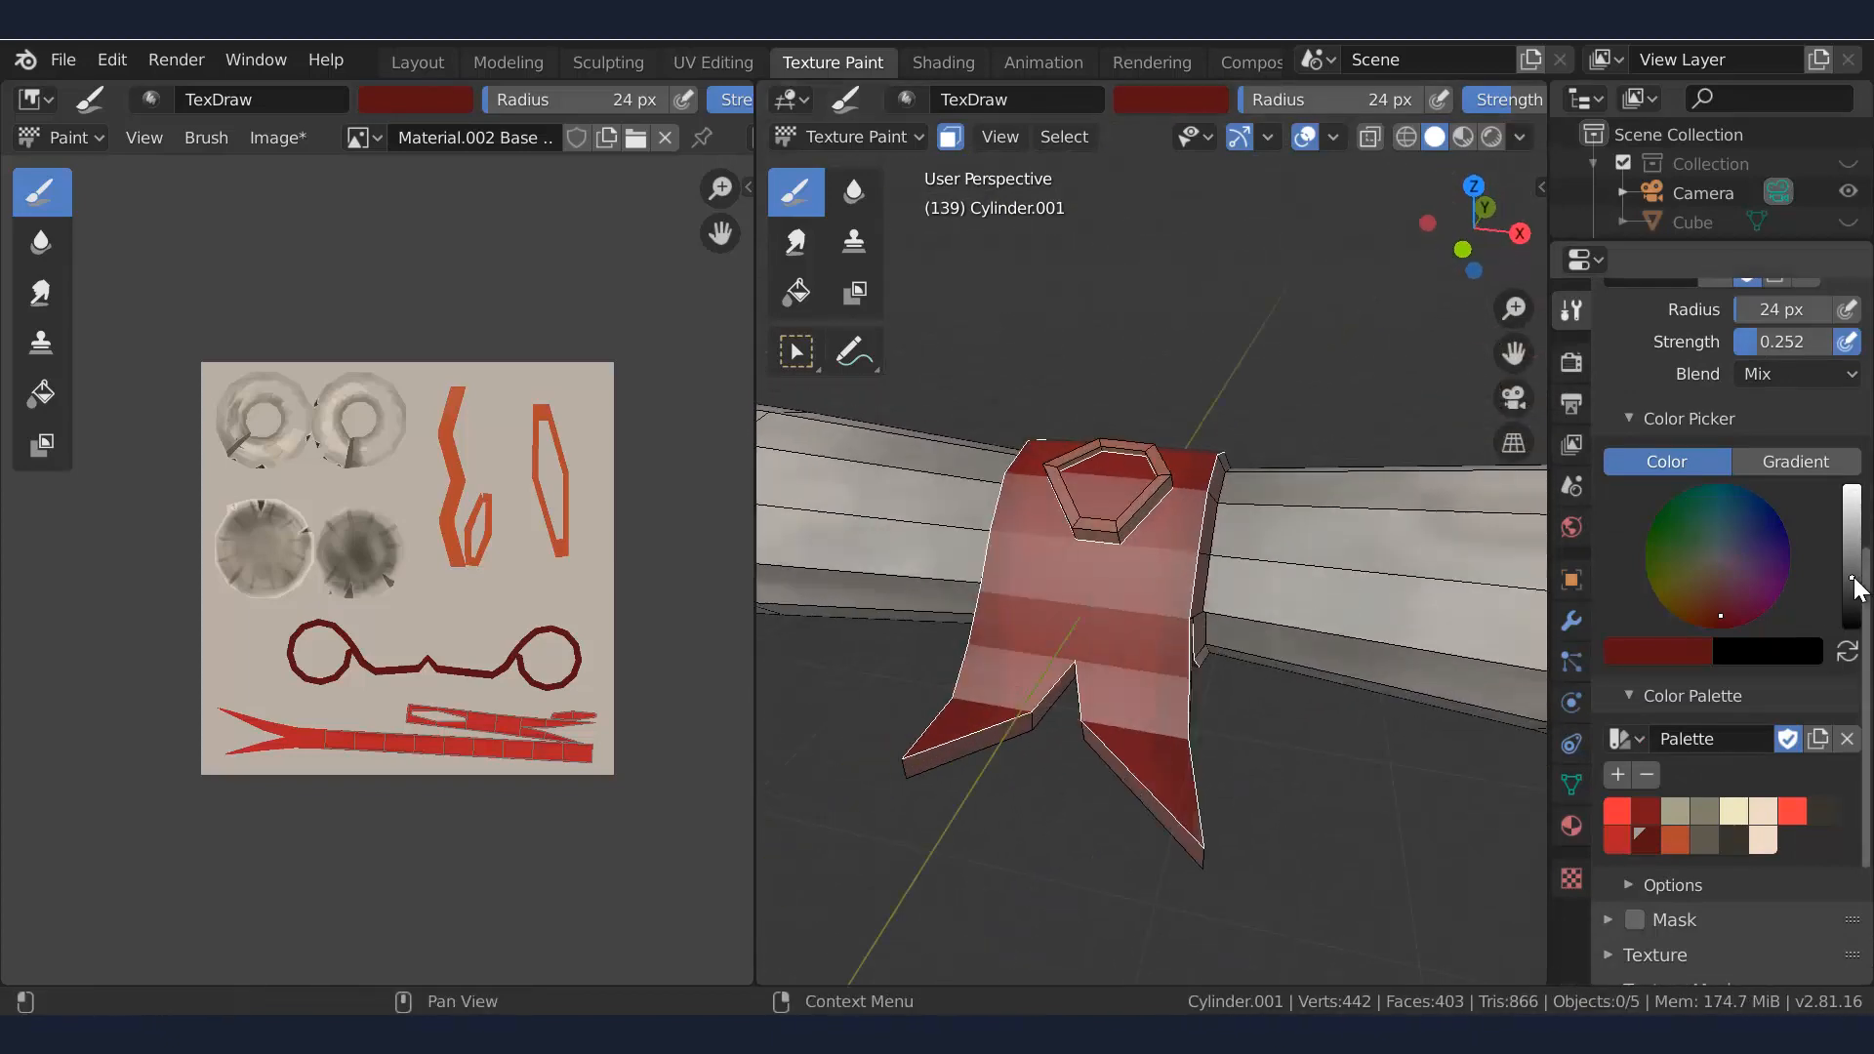
Add a darker red to the colour palette and set the brush strength to 0.485
{"action": "left_click_drag", "start_coordinate": [1852, 577], "coordinate": [1852, 590]}
{"action": "left_click", "coordinate": [1618, 775]}
{"action": "left_click_drag", "start_coordinate": [1761, 341], "coordinate": [1785, 341]}
Paint pointed dark red fold creases inward from the ribbon's right edge with a 14 px brush
{"action": "middle_click_drag", "start_coordinate": [1203, 647], "coordinate": [1221, 444], "text": "ctrl"}
{"action": "middle_click_drag", "start_coordinate": [1221, 444], "coordinate": [1281, 599], "text": "shift"}
{"action": "key", "text": "f"}
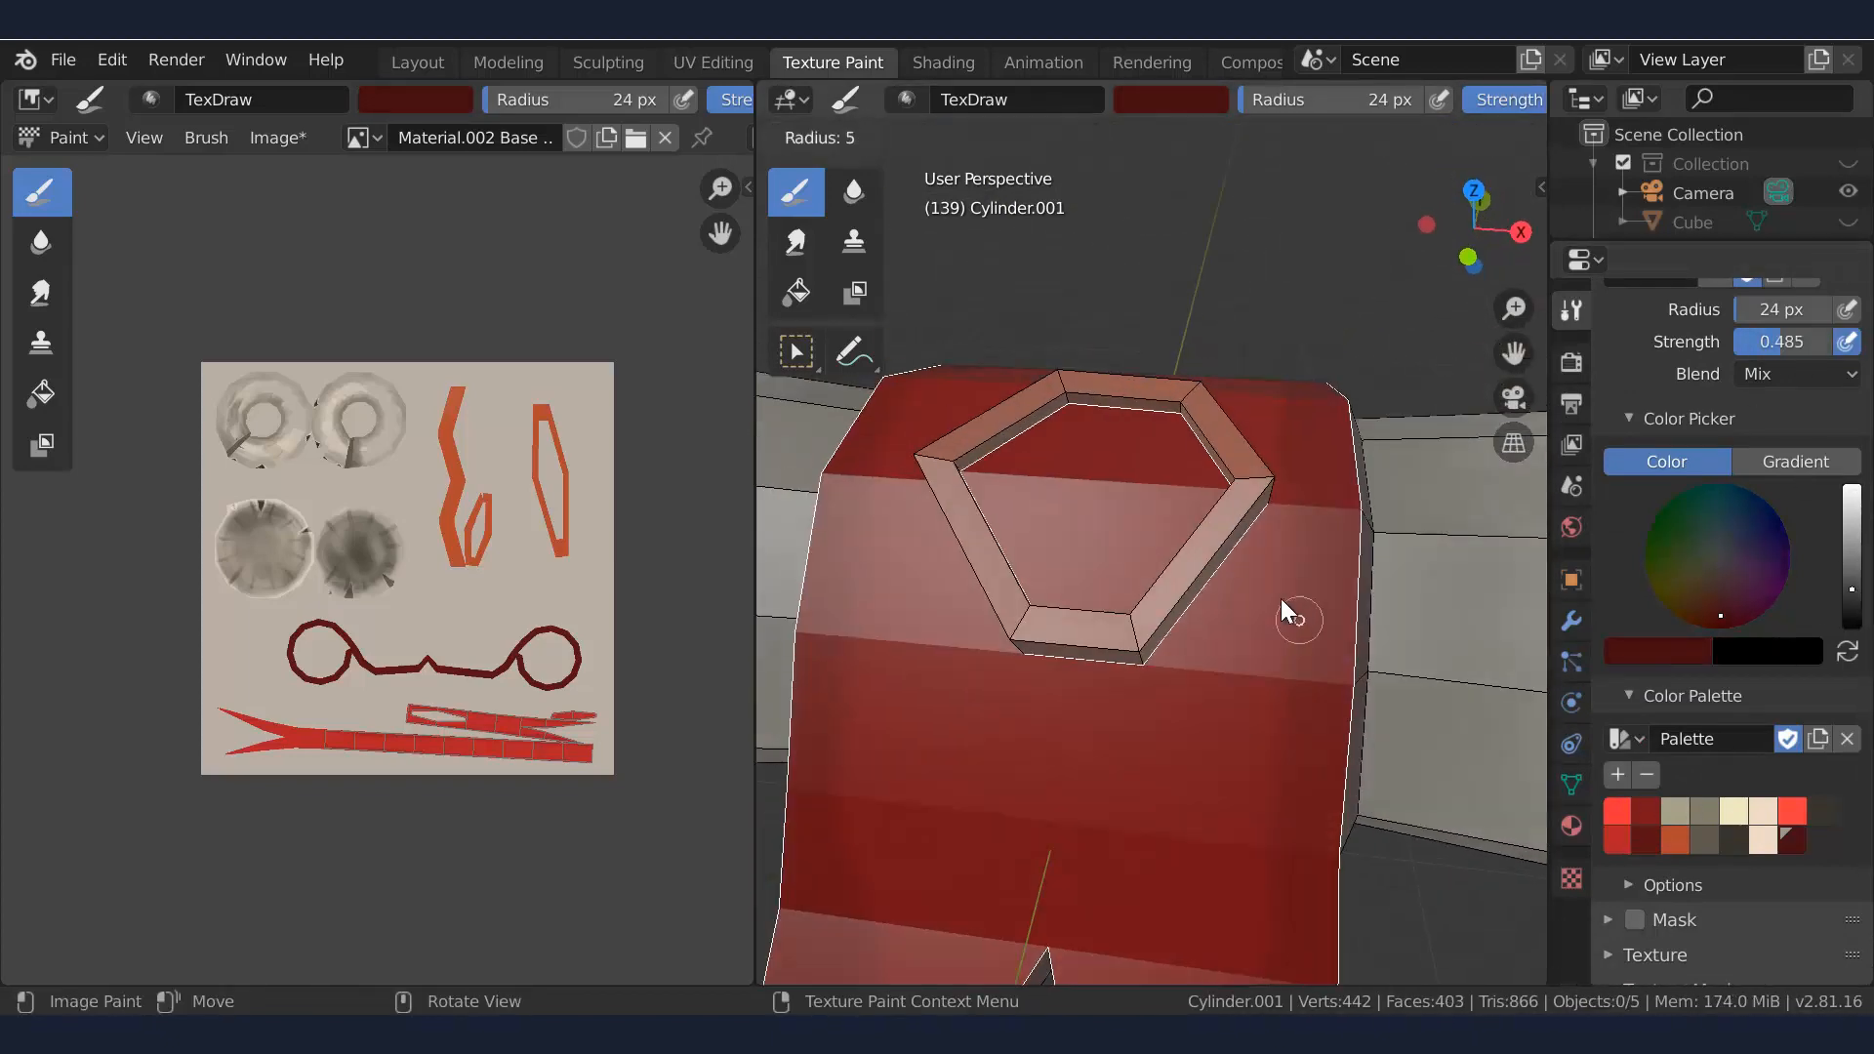
{"action": "left_click", "coordinate": [1285, 592]}
{"action": "middle_click_drag", "start_coordinate": [1289, 528], "coordinate": [1313, 615]}
{"action": "mouse_move", "coordinate": [1313, 616]}
{"action": "middle_mouse_down", "text": "shift"}
{"action": "mouse_move", "coordinate": [1199, 572]}
{"action": "mouse_move", "coordinate": [1390, 523]}
{"action": "mouse_move", "coordinate": [1224, 736]}
{"action": "mouse_move", "coordinate": [1192, 824]}
{"action": "middle_mouse_up", "text": "shift"}
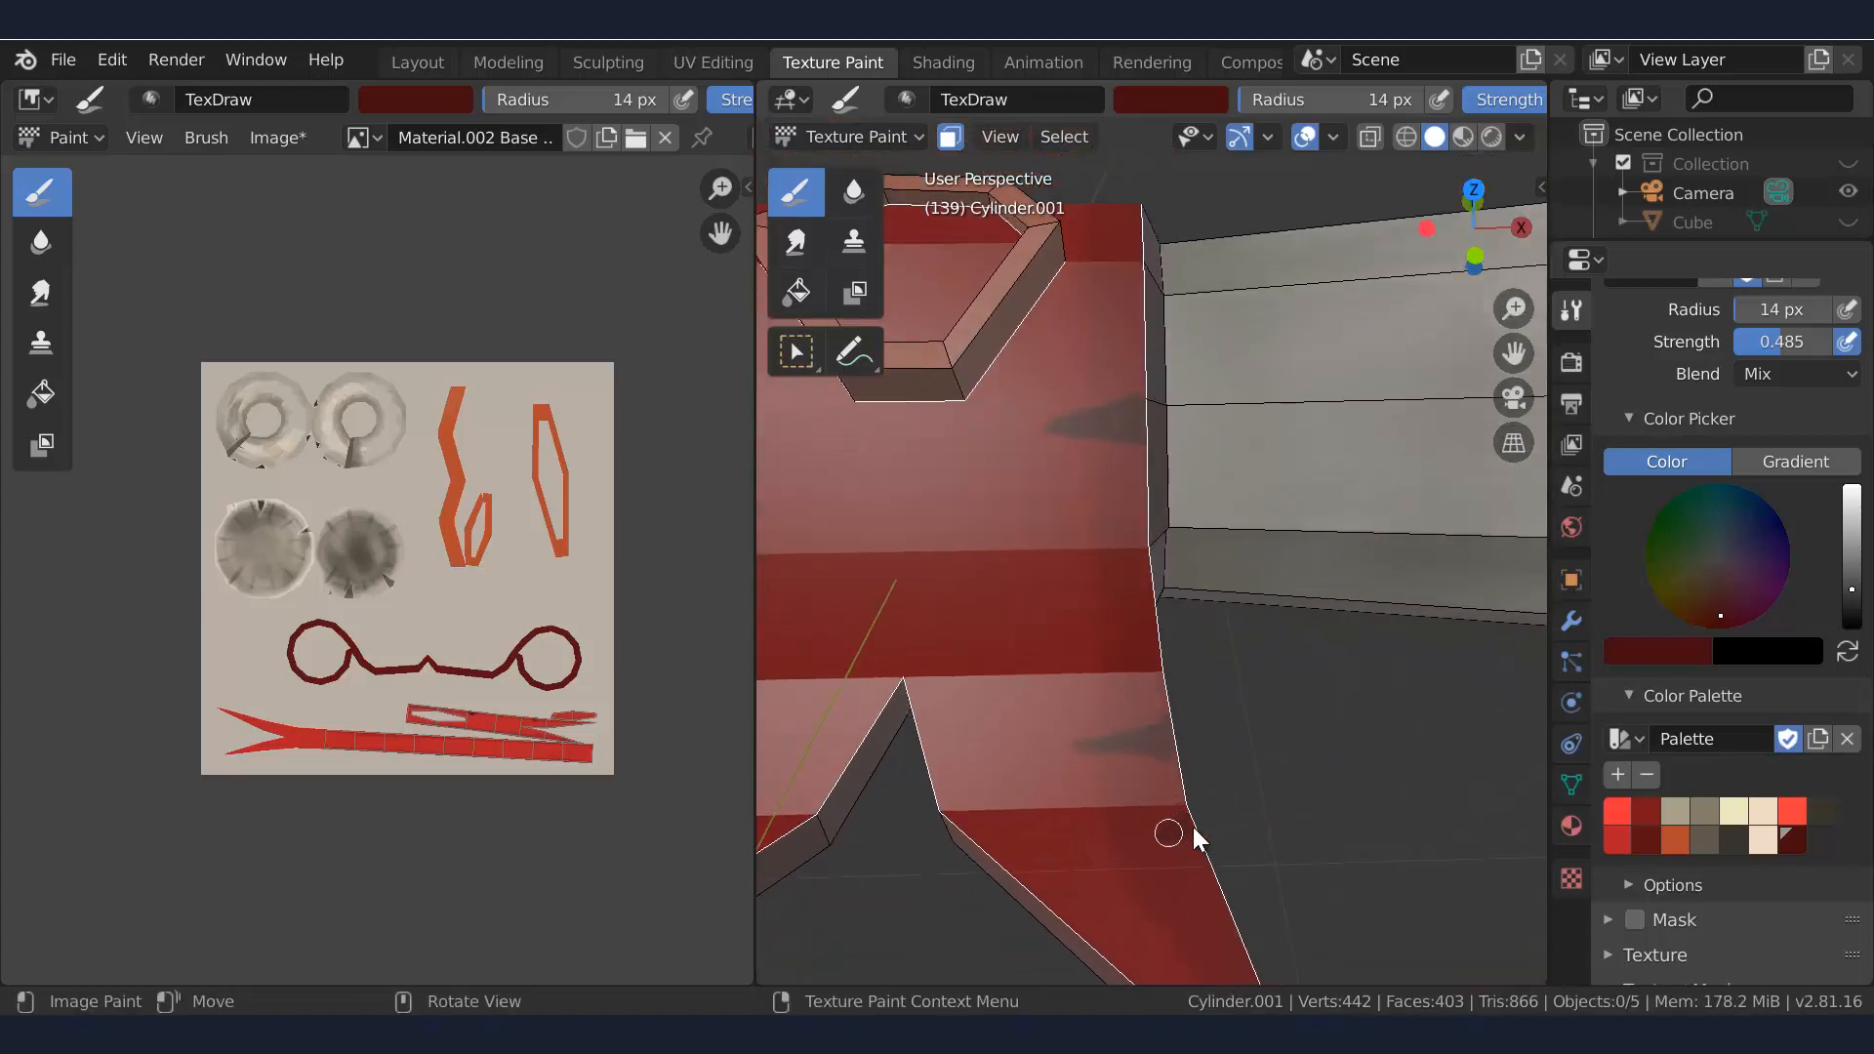
Paint matching dark creases on the ribbon's left edge and darken the notch and tail edges
{"action": "middle_click_drag", "start_coordinate": [1171, 739], "coordinate": [1387, 701], "text": "ctrl"}
{"action": "mouse_move", "coordinate": [1054, 547]}
{"action": "middle_mouse_down", "text": "ctrl"}
{"action": "mouse_move", "coordinate": [1012, 615]}
{"action": "mouse_move", "coordinate": [1316, 756]}
{"action": "middle_mouse_up", "text": "ctrl"}
{"action": "middle_click_drag", "start_coordinate": [1316, 756], "coordinate": [1247, 634], "text": "shift"}
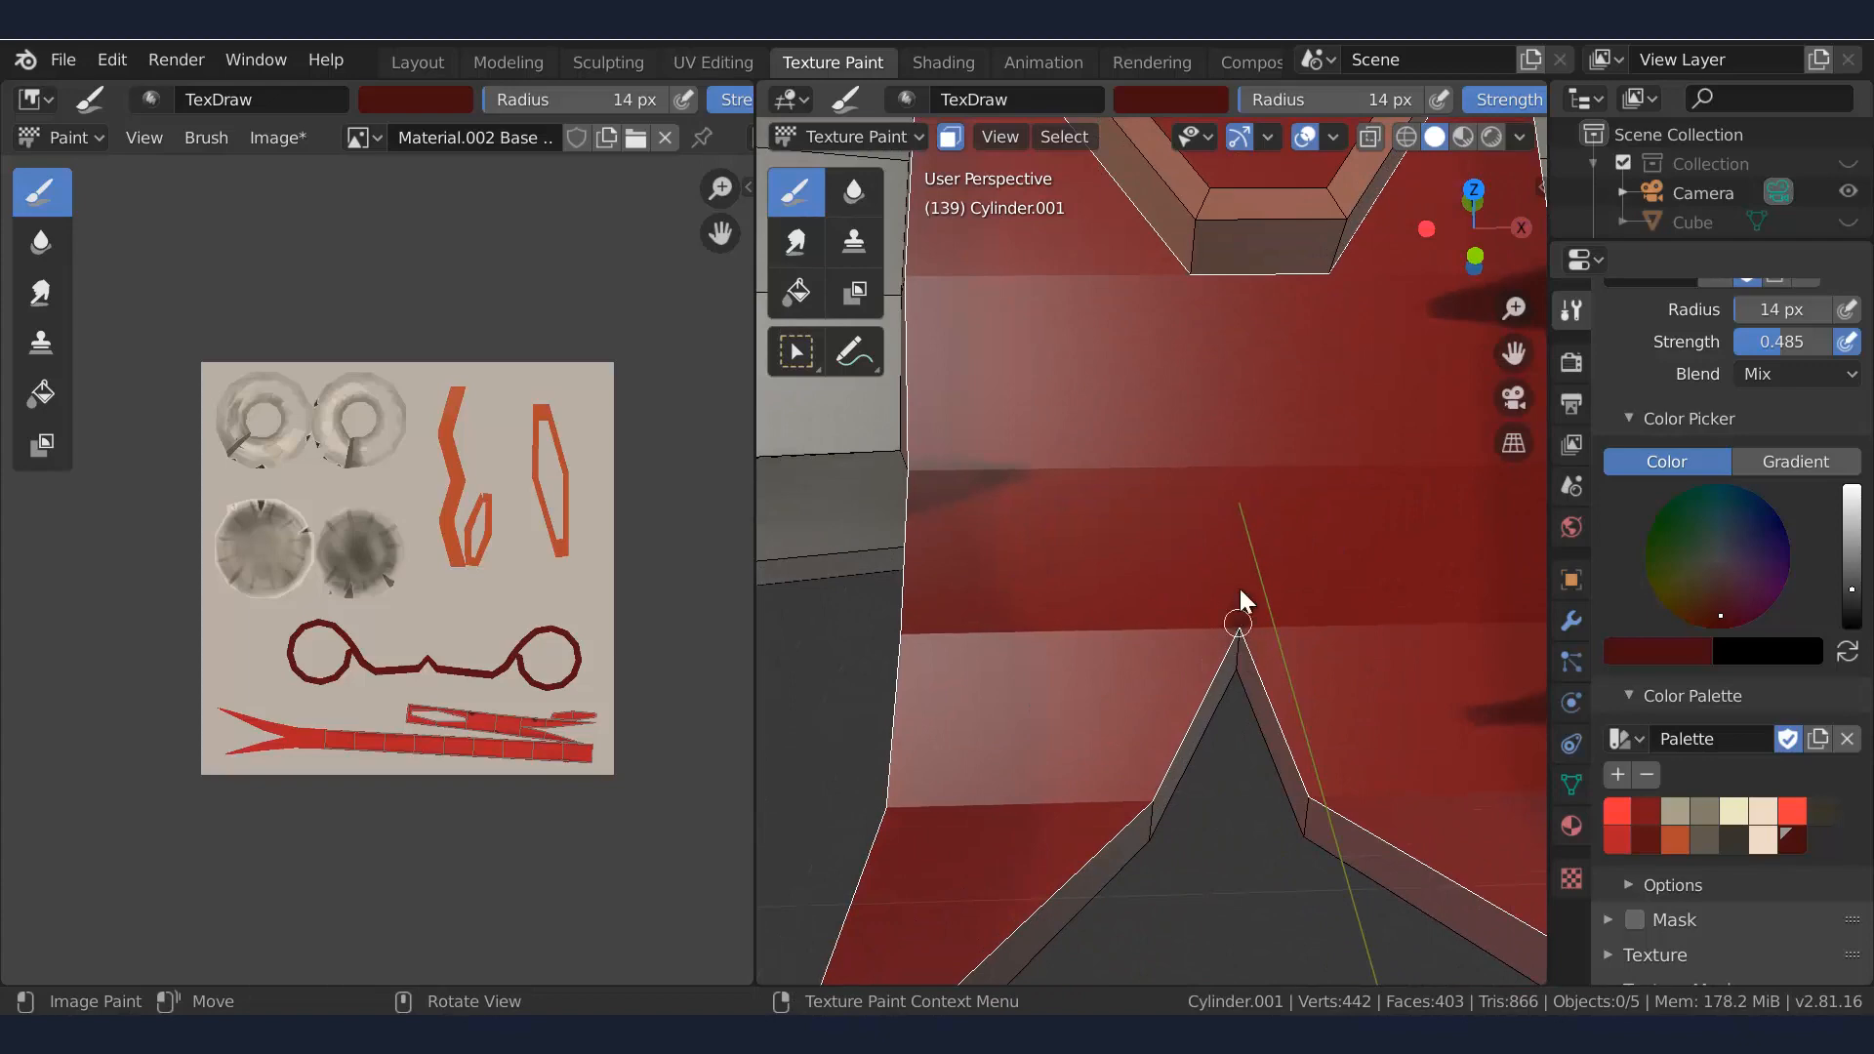
{"action": "scroll", "coordinate": [1216, 680], "scroll_direction": "down", "scroll_amount": 4}
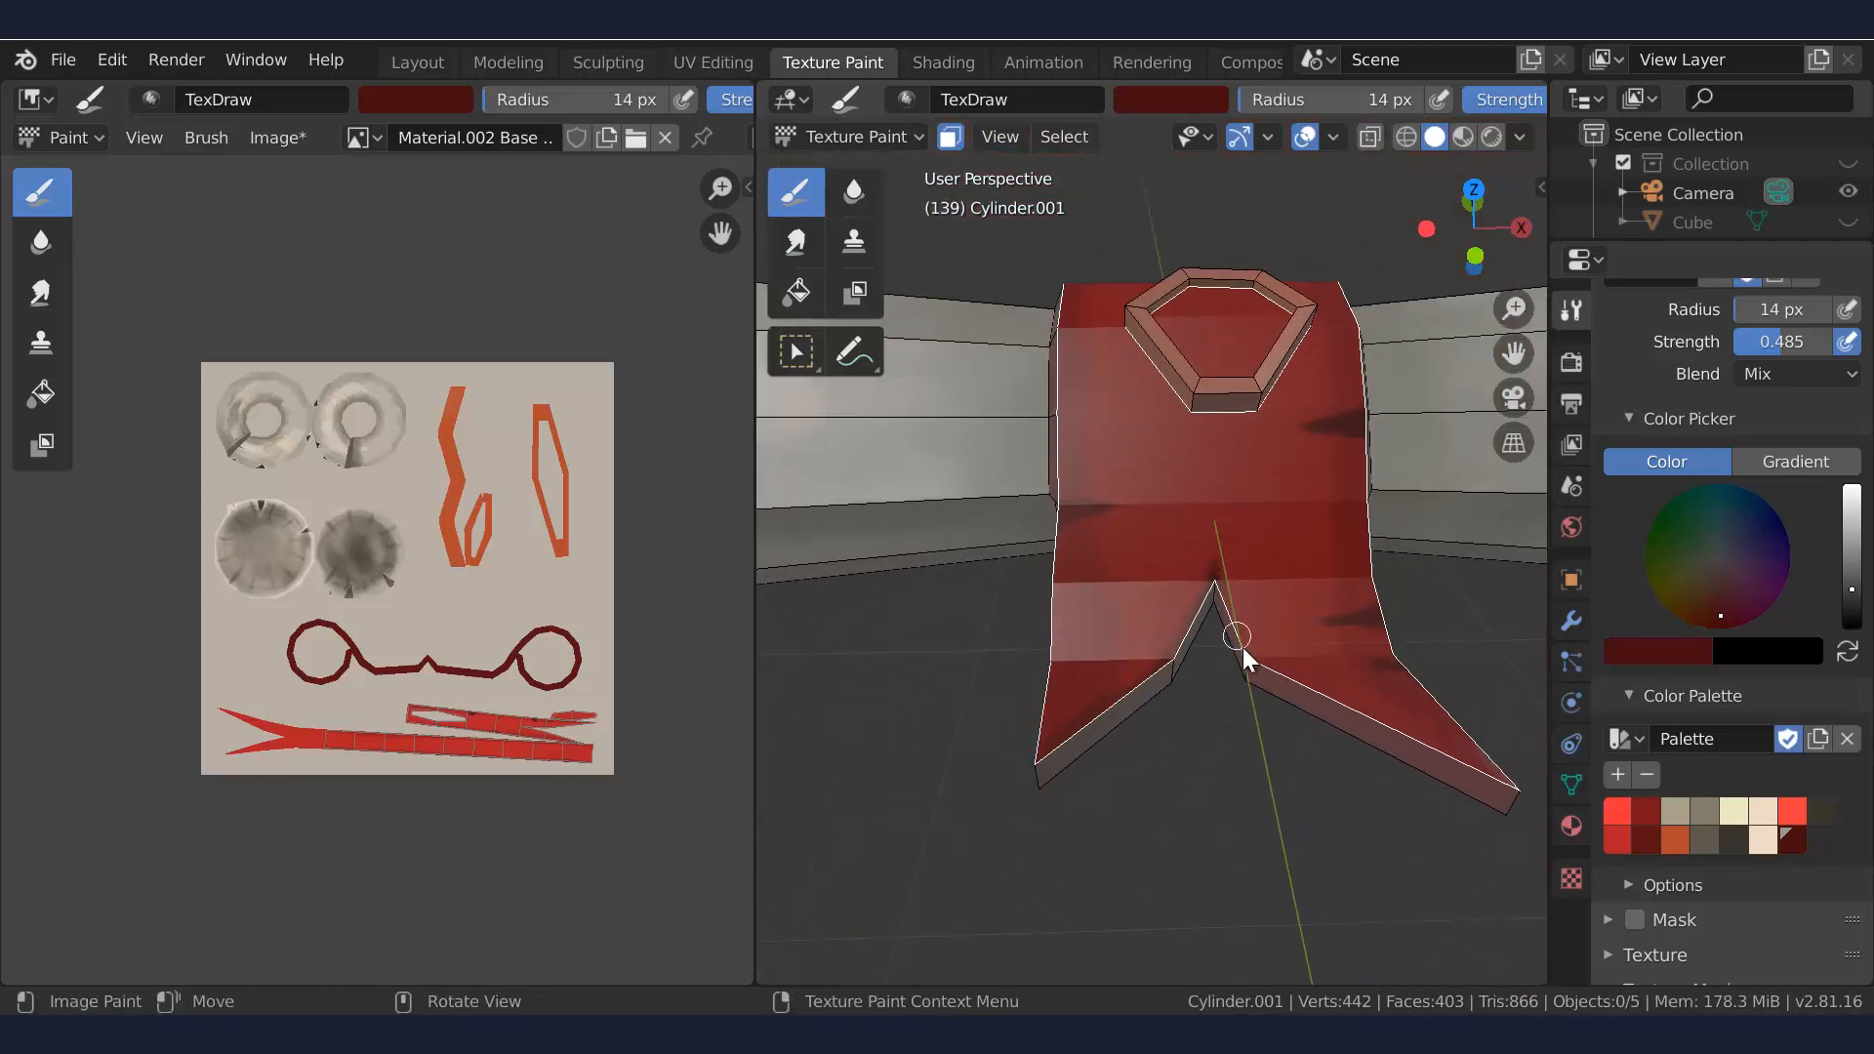
{"action": "middle_click_drag", "start_coordinate": [1336, 695], "coordinate": [1127, 422]}
{"action": "mouse_move", "coordinate": [1298, 405]}
{"action": "middle_mouse_down"}
{"action": "mouse_move", "coordinate": [1303, 382]}
{"action": "mouse_move", "coordinate": [1275, 533]}
{"action": "middle_mouse_up"}
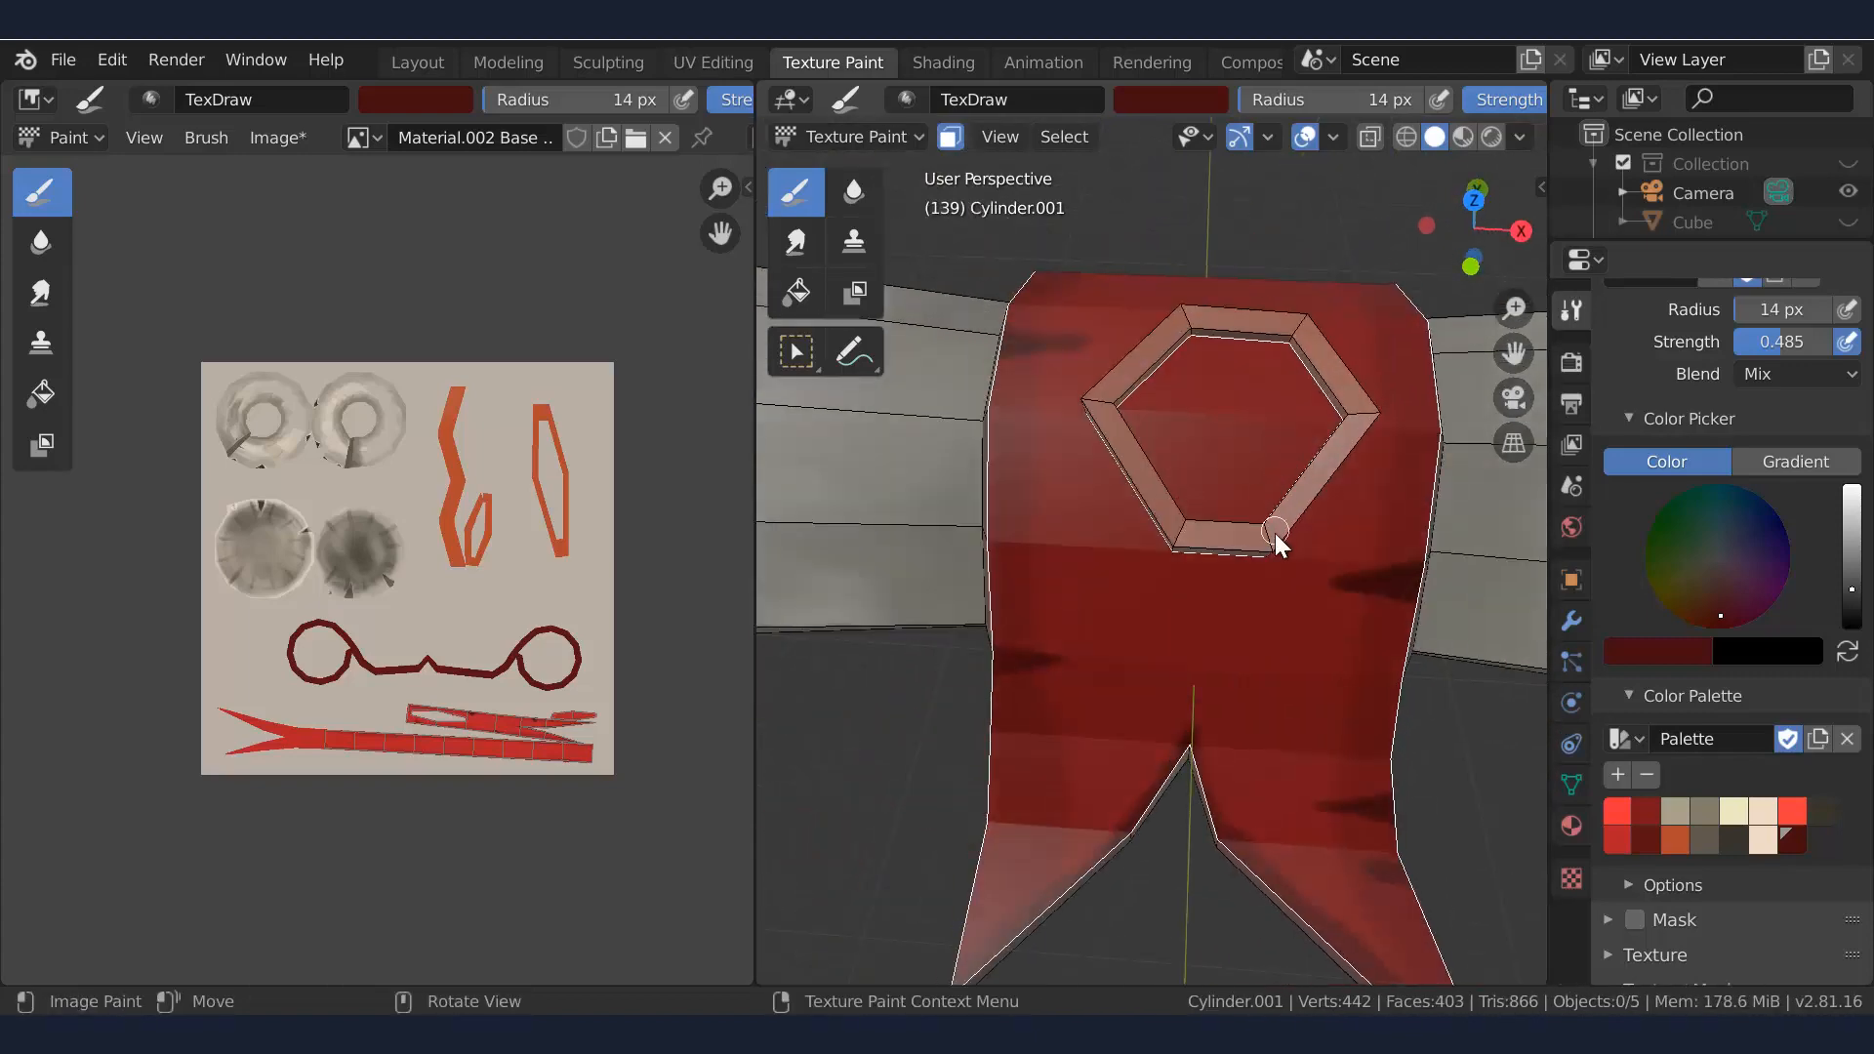
Shade the ribbon around the hexagonal seal in dark red with a 35 px brush at 0.214 strength
{"action": "key", "text": "f"}
{"action": "left_click", "coordinate": [1296, 533]}
{"action": "left_click_drag", "start_coordinate": [1777, 338], "coordinate": [1780, 338]}
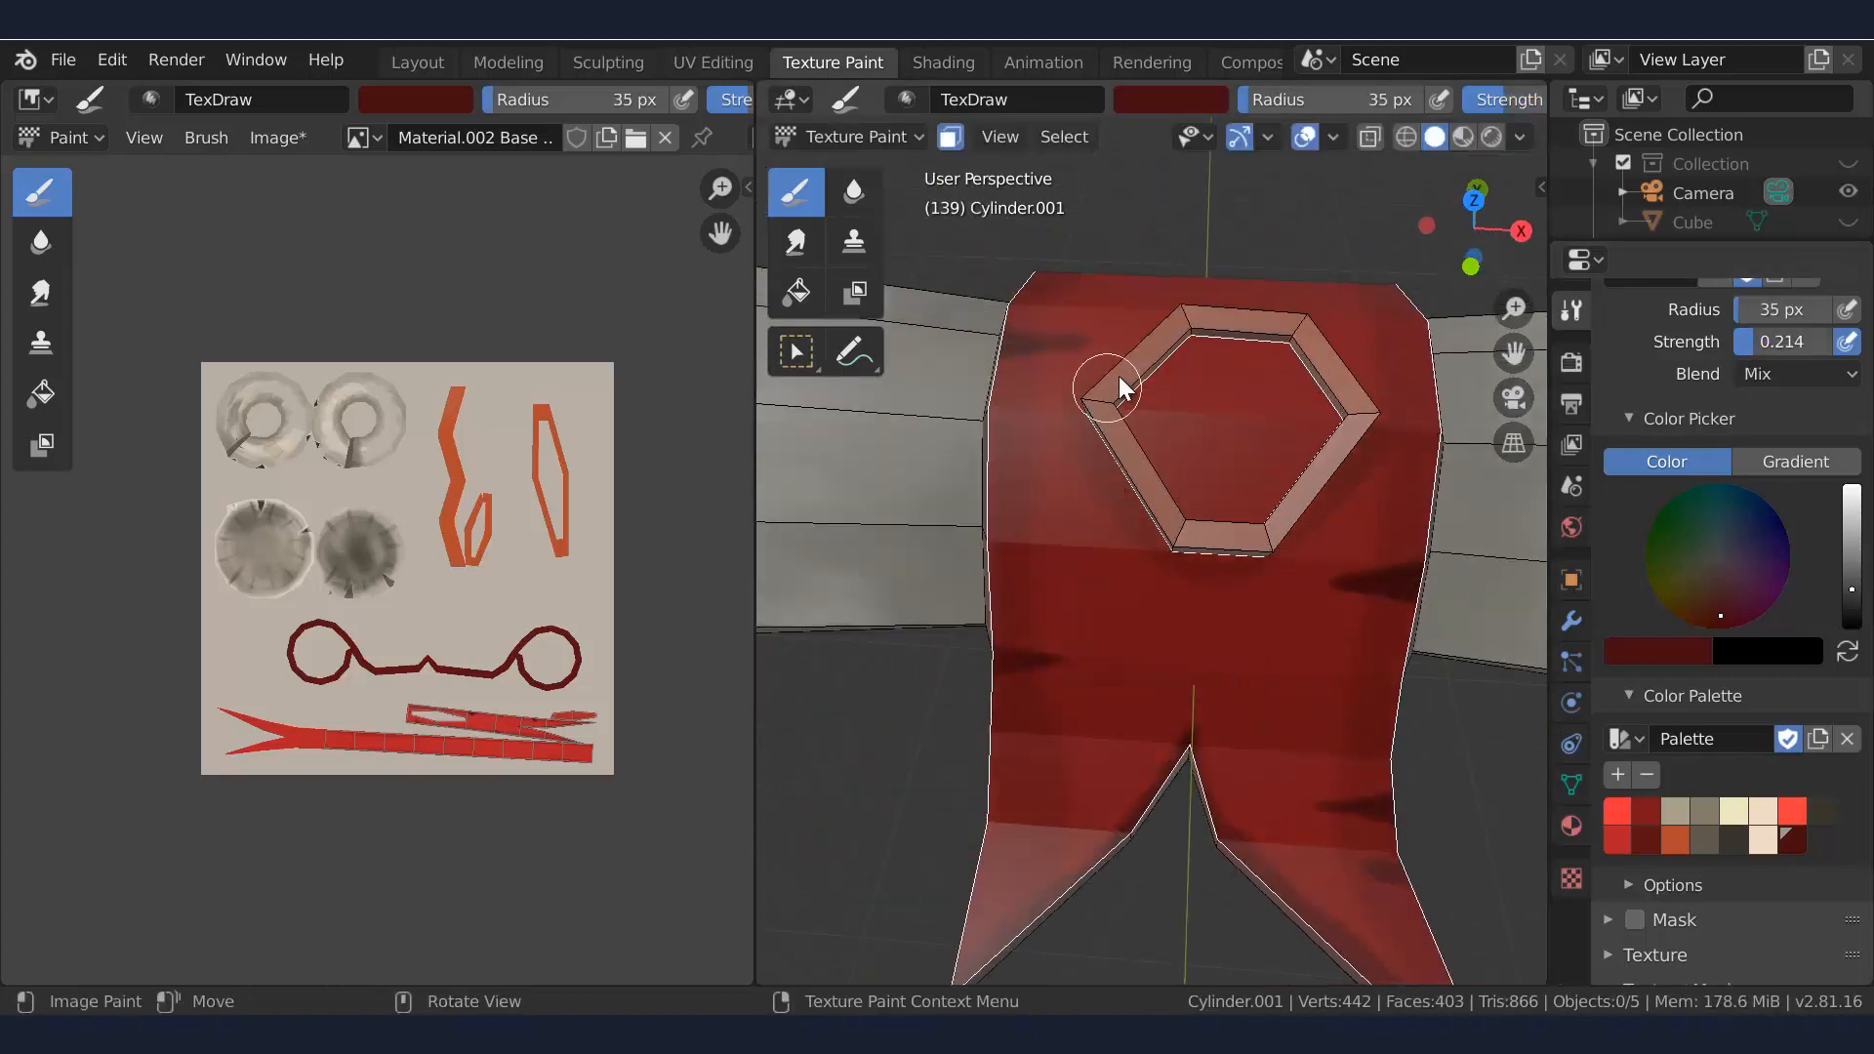
{"action": "mouse_move", "coordinate": [1225, 542]}
{"action": "middle_mouse_down"}
{"action": "mouse_move", "coordinate": [1410, 413]}
{"action": "mouse_move", "coordinate": [1359, 498]}
{"action": "middle_mouse_up"}
{"action": "middle_click_drag", "start_coordinate": [1359, 497], "coordinate": [1314, 503]}
Add bright red highlights beside the ribbon's creases and along its tails with a 12 px brush at 0.214 strength
{"action": "left_click", "coordinate": [1793, 812]}
{"action": "middle_click_drag", "start_coordinate": [1064, 639], "coordinate": [1021, 652], "text": "ctrl"}
{"action": "key", "text": "f"}
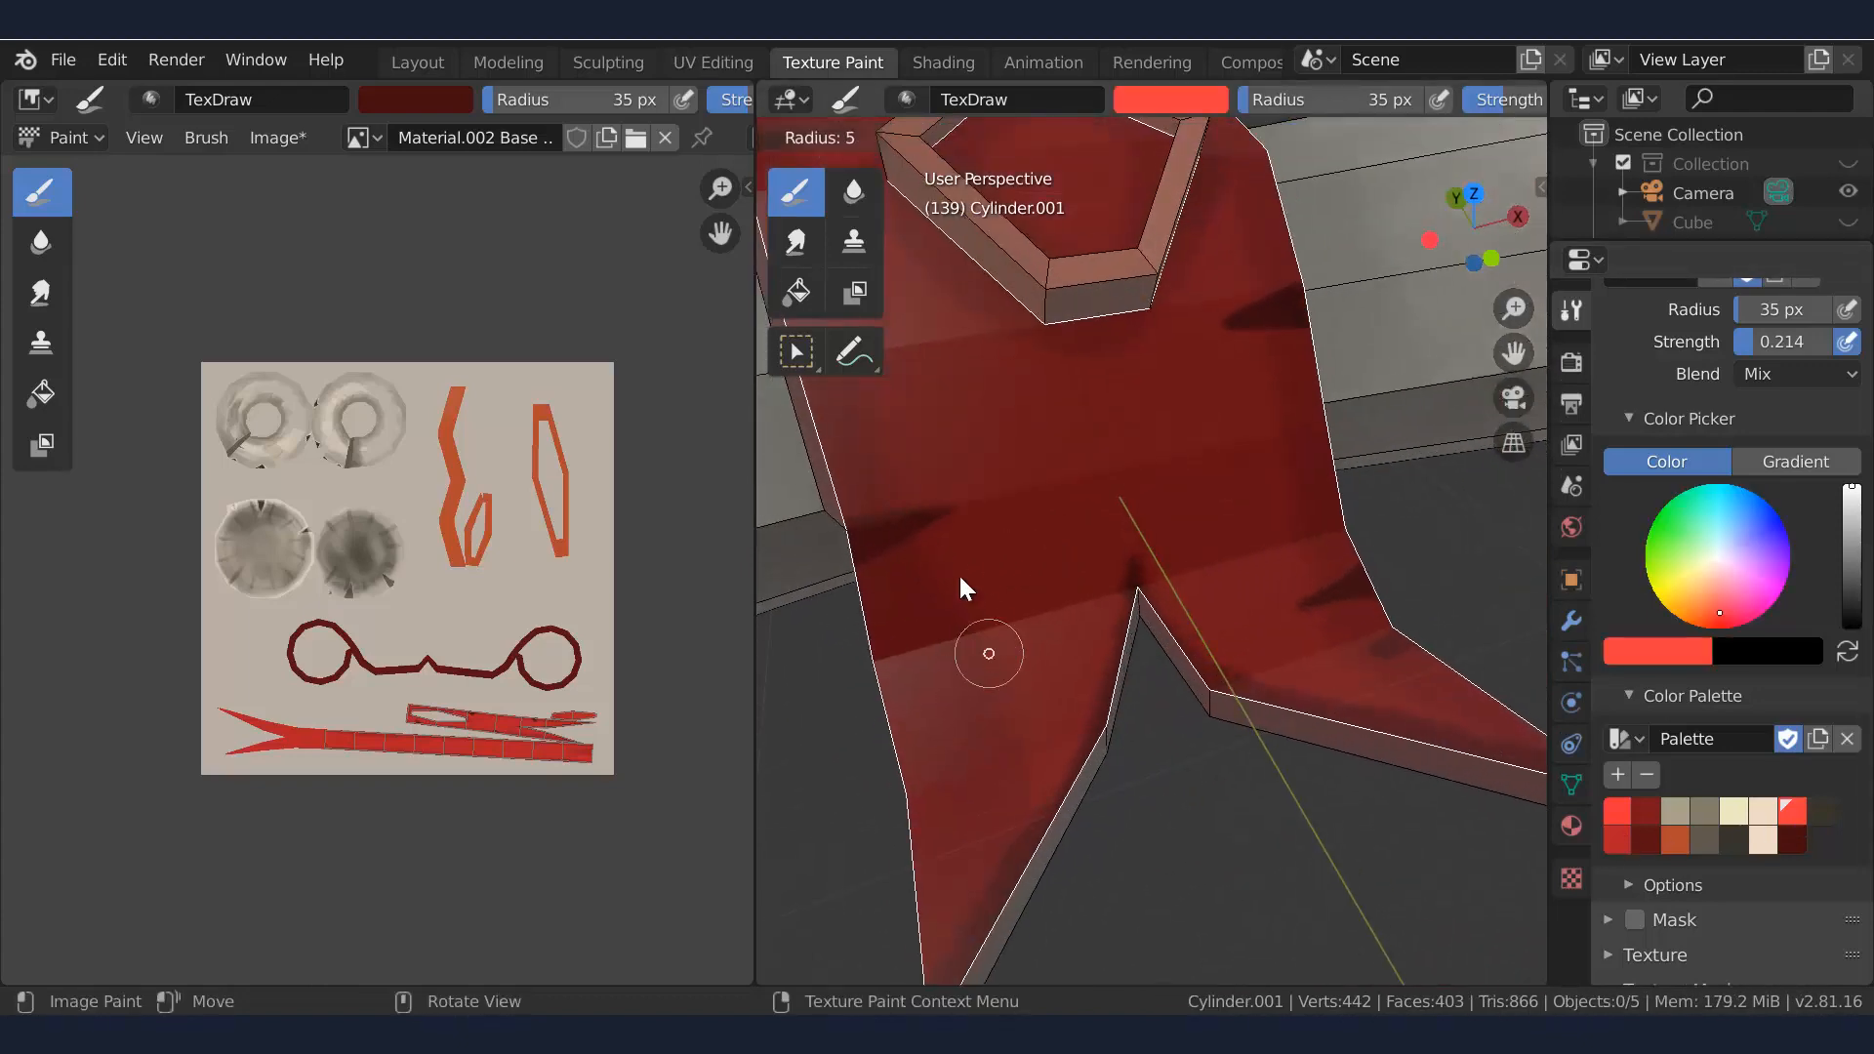
{"action": "left_click", "coordinate": [959, 570]}
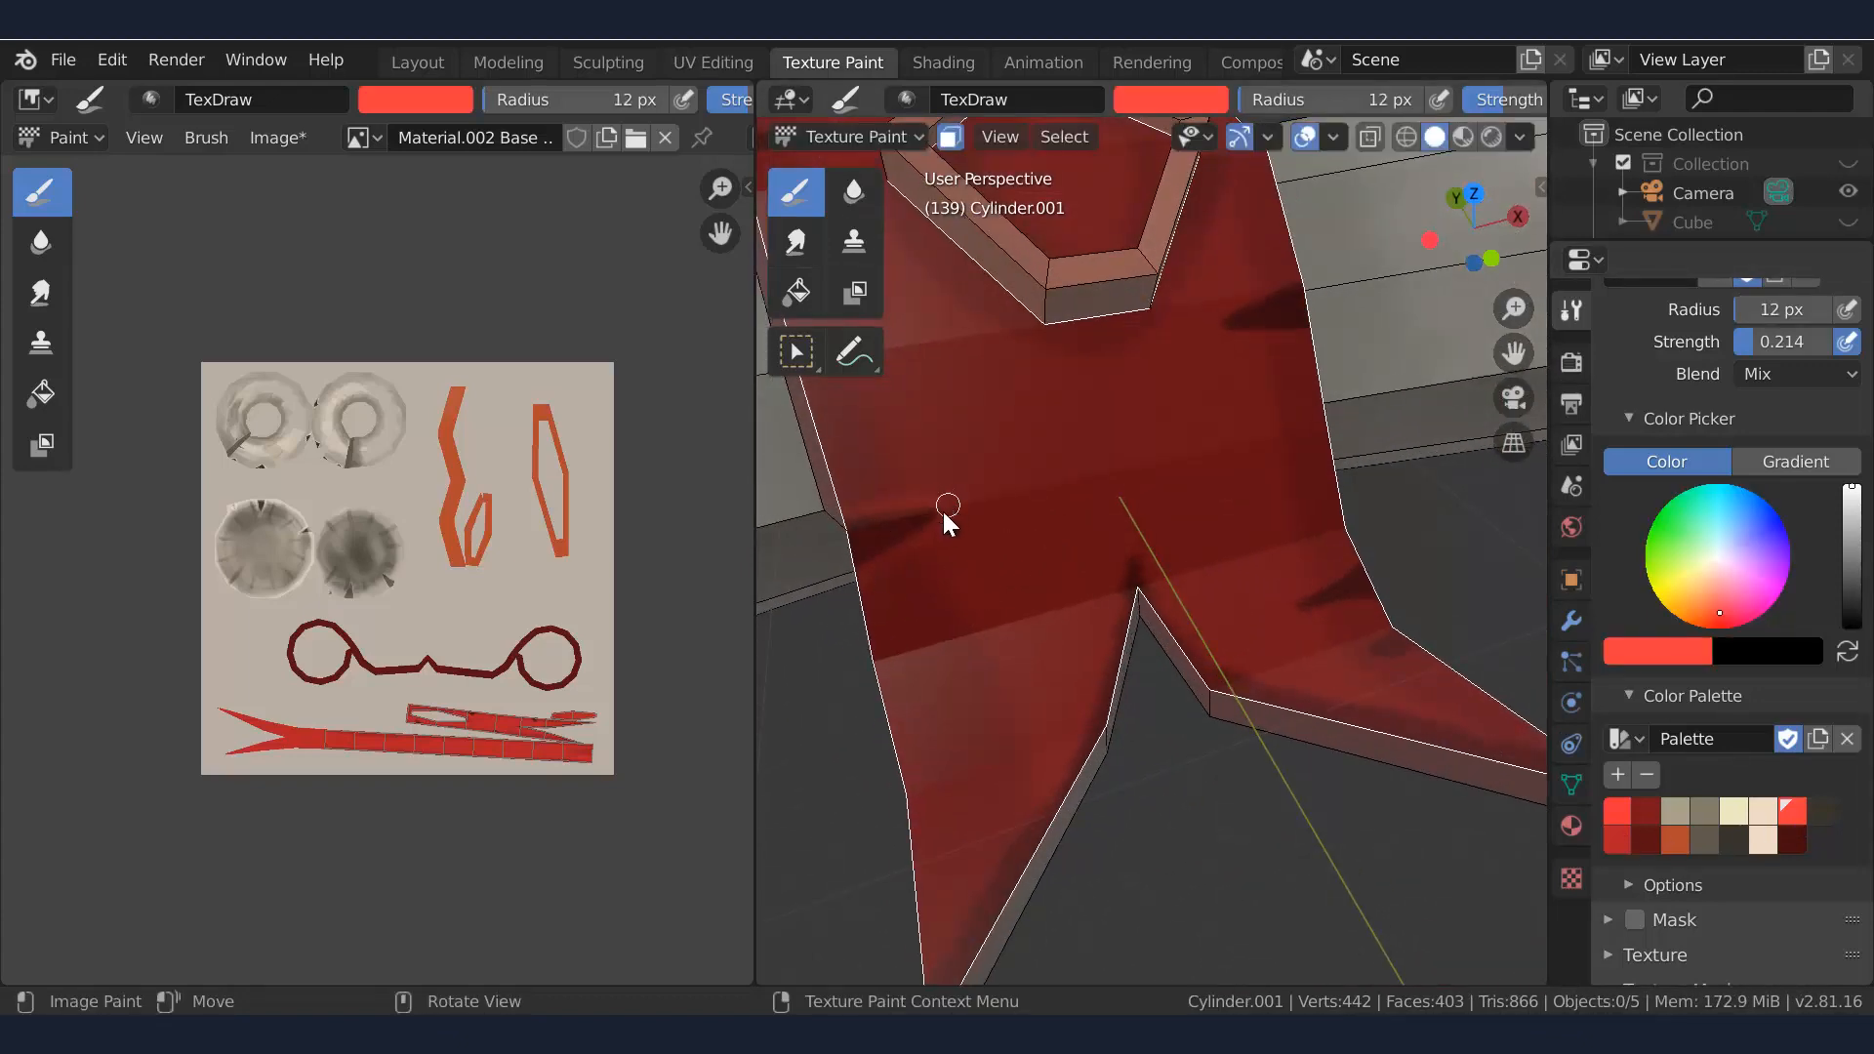
{"action": "middle_click_drag", "start_coordinate": [941, 508], "coordinate": [1146, 541]}
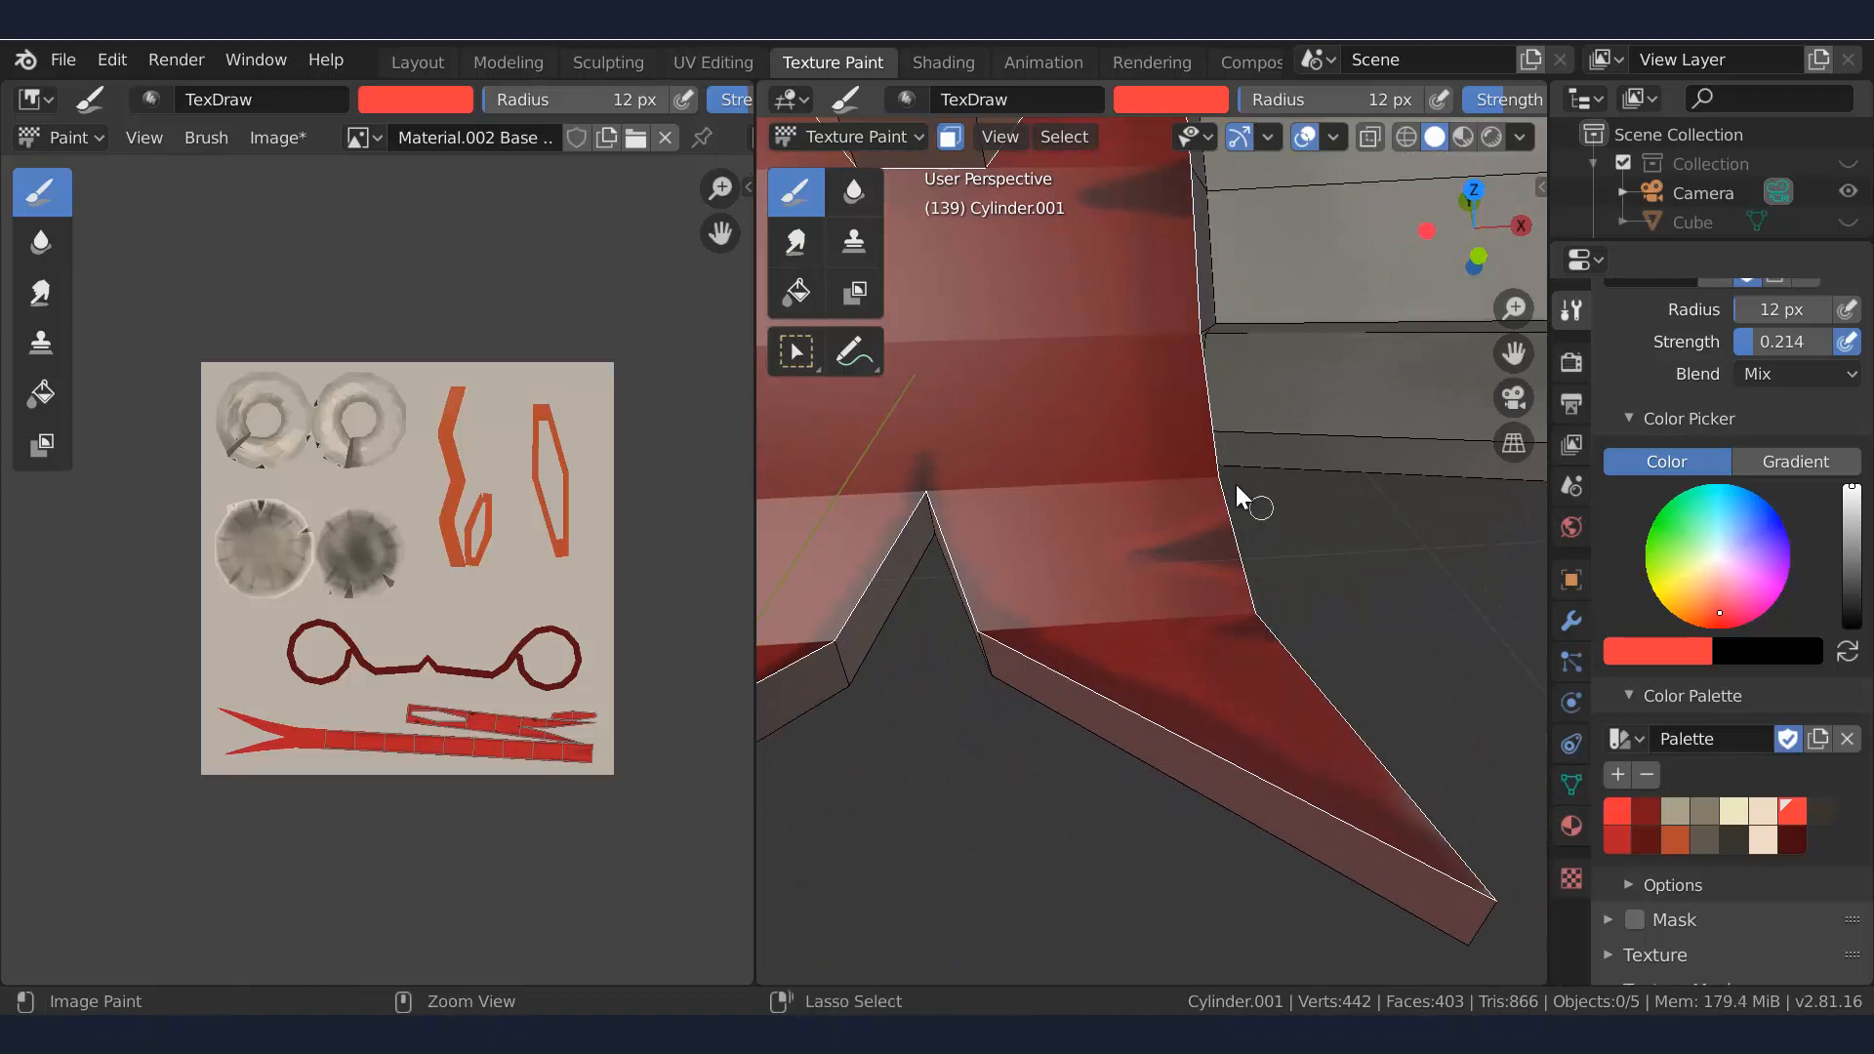
{"action": "middle_click_drag", "start_coordinate": [1236, 484], "coordinate": [1125, 507]}
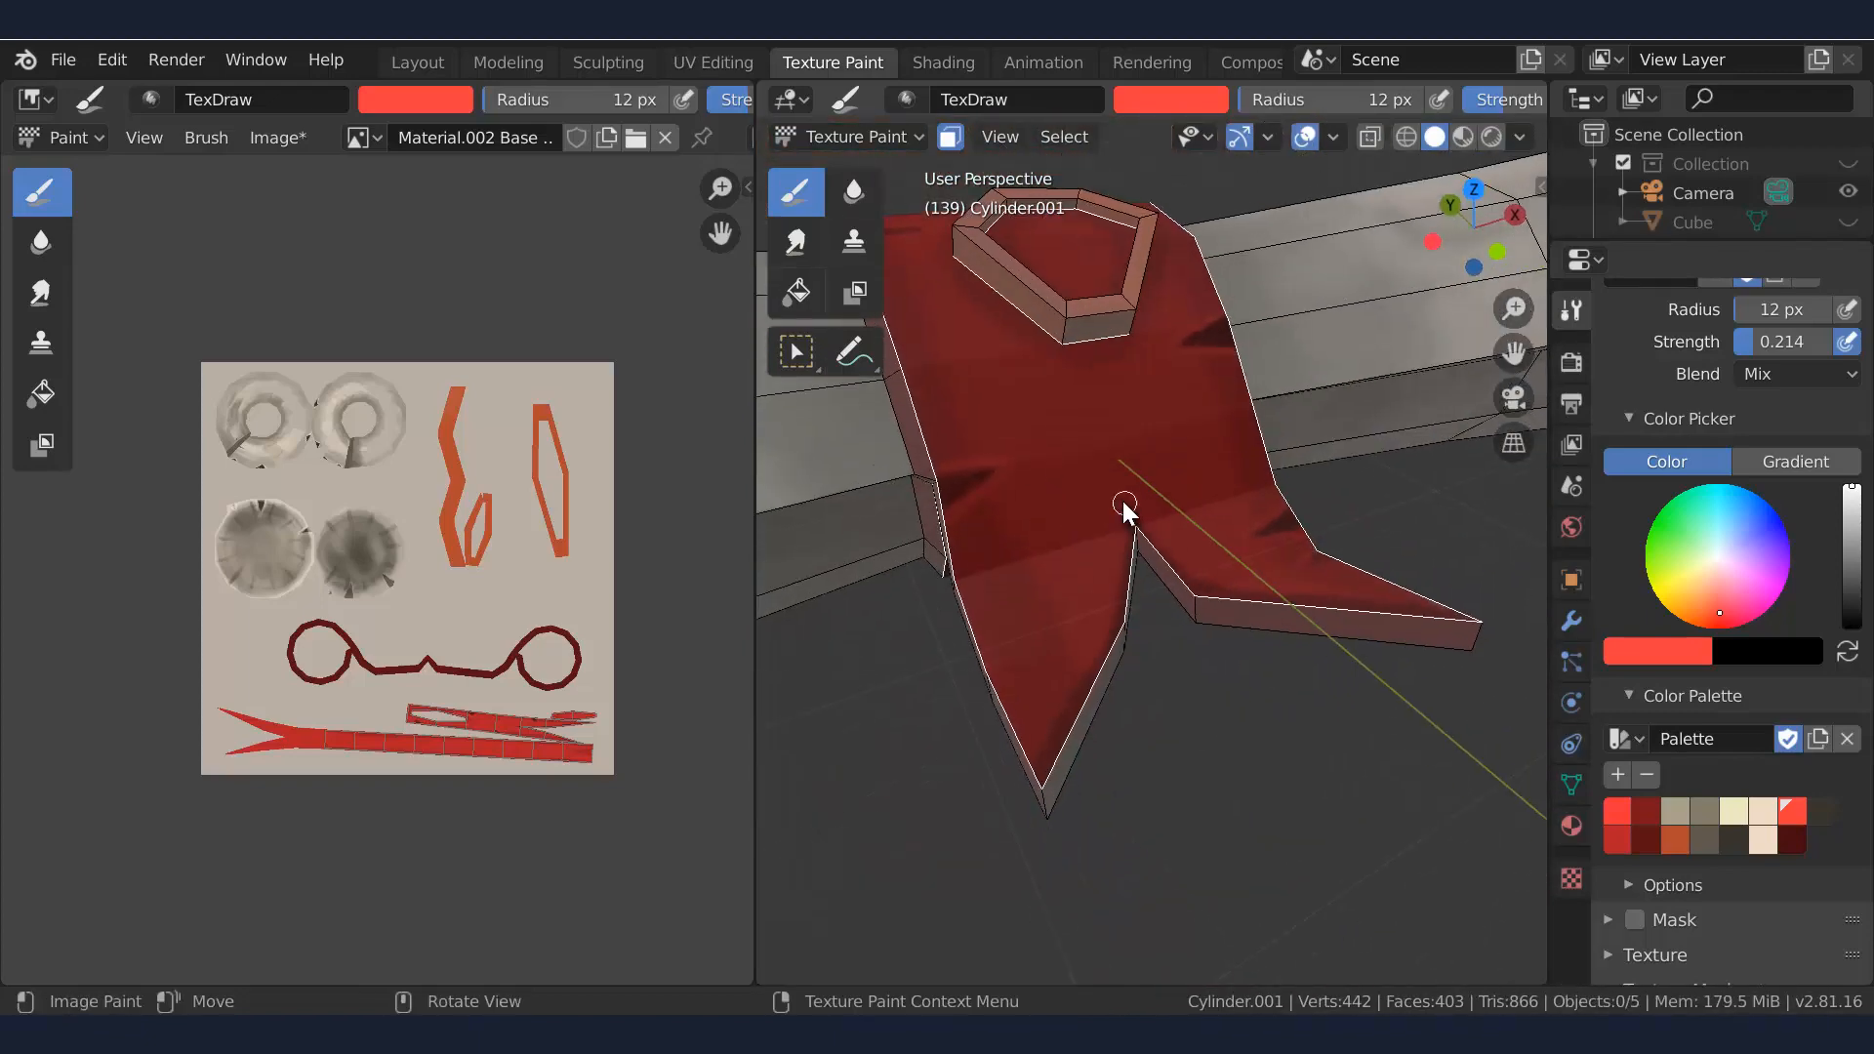
{"action": "middle_click_drag", "start_coordinate": [1022, 794], "coordinate": [984, 586]}
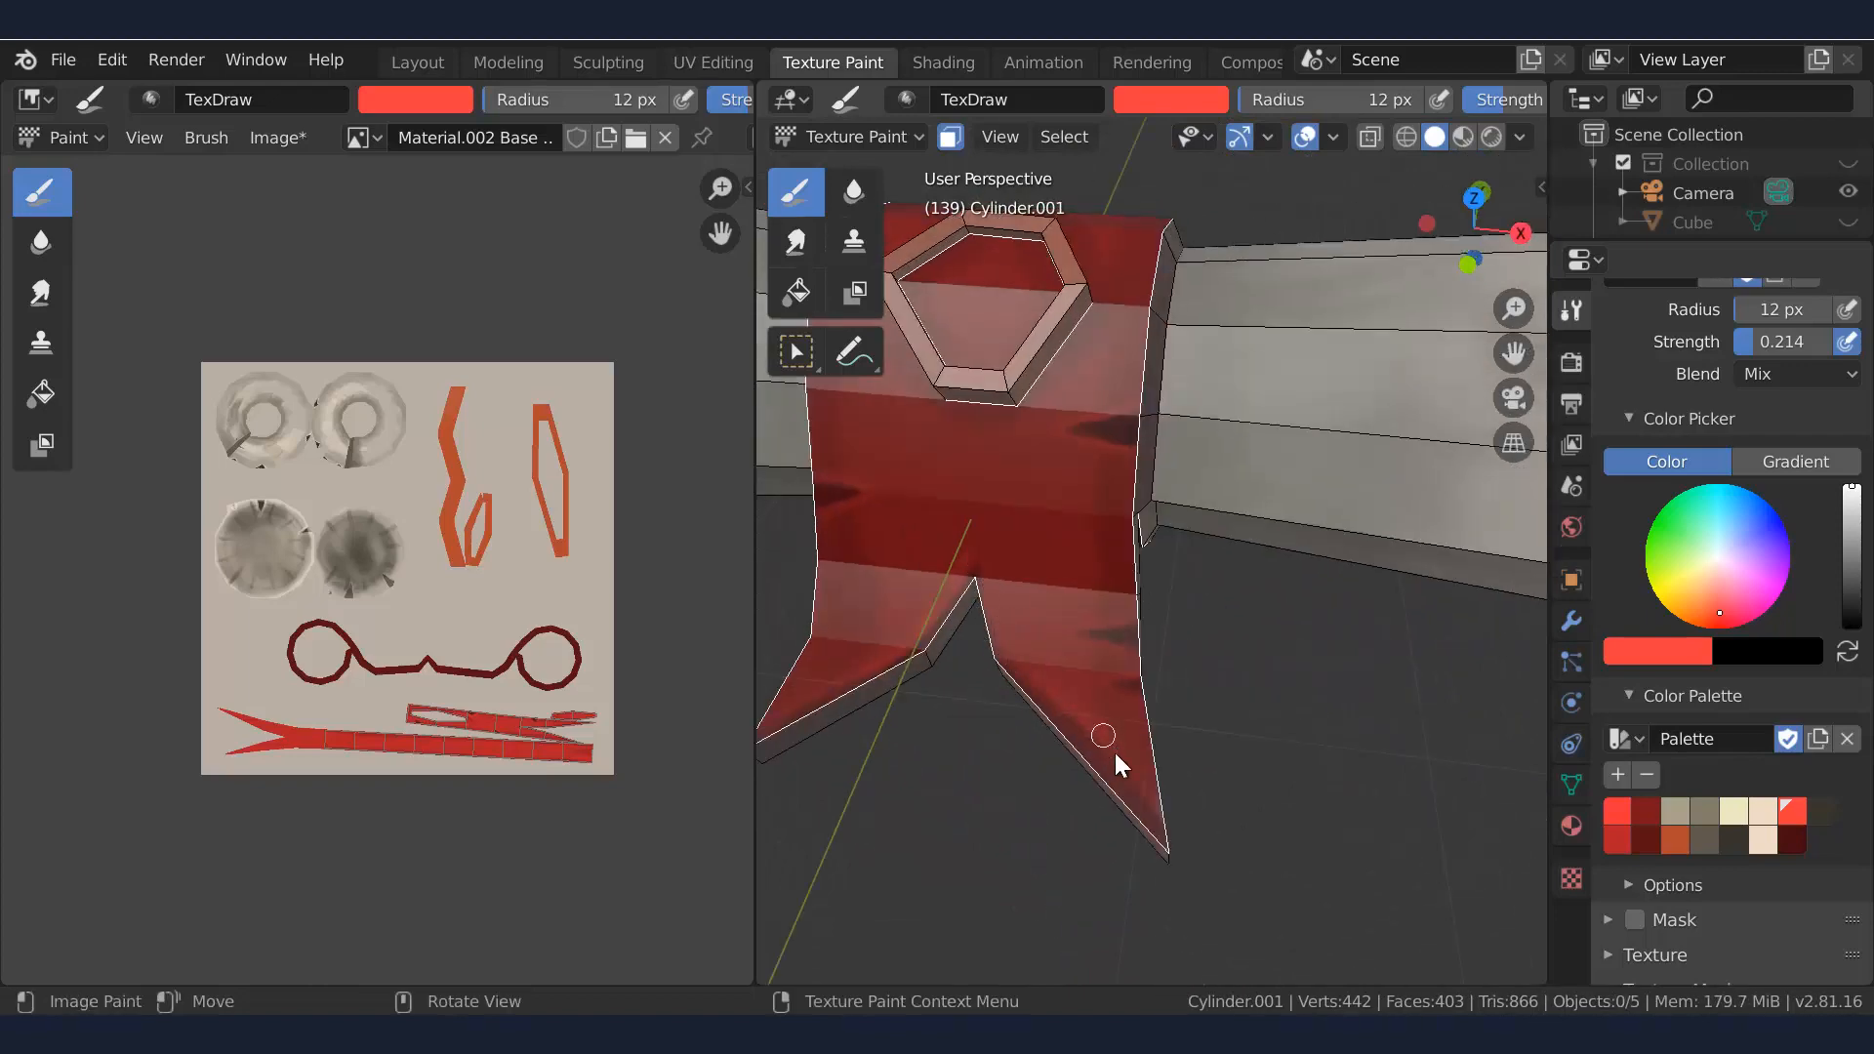
{"action": "middle_click_drag", "start_coordinate": [1115, 753], "coordinate": [1088, 419]}
{"action": "scroll", "coordinate": [1088, 419], "scroll_direction": "up", "scroll_amount": 2}
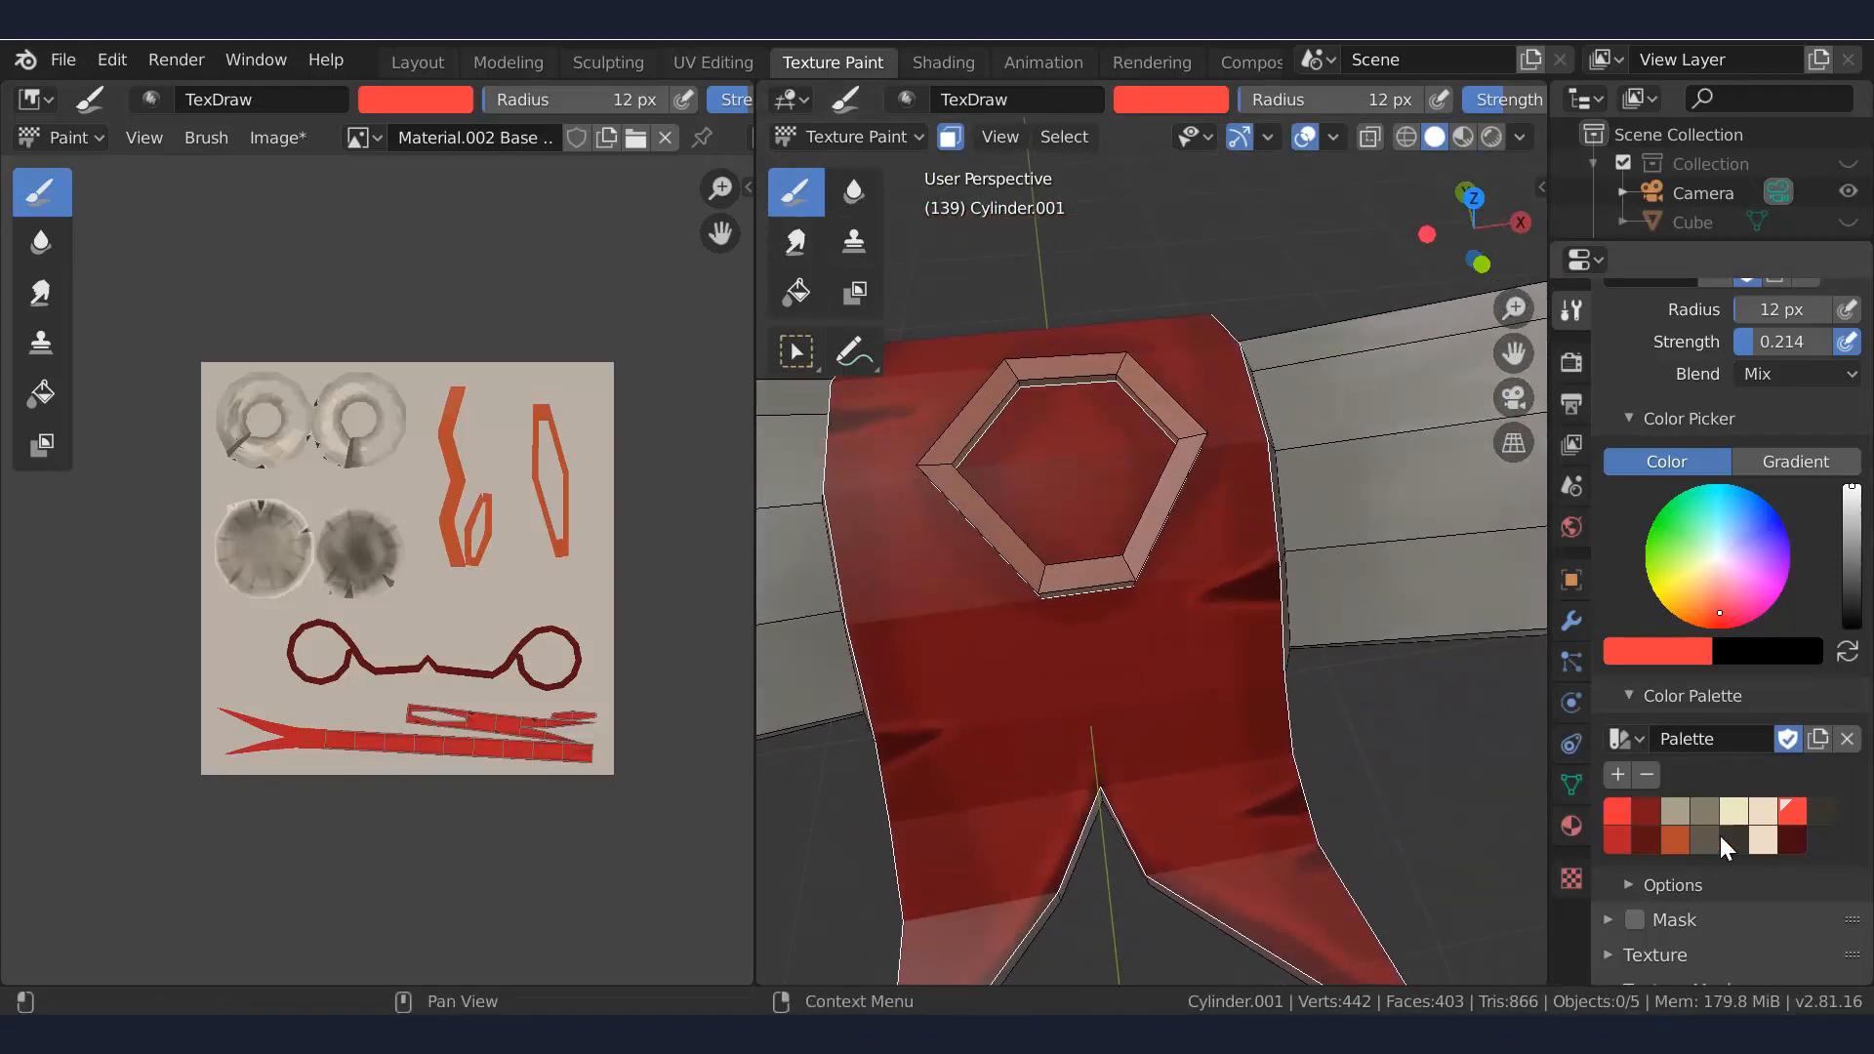
Paint a dark red branching emblem inside the hexagonal seal with a 12 px brush at 0.738 strength
{"action": "left_click", "coordinate": [1792, 841]}
{"action": "scroll", "coordinate": [1172, 554], "scroll_direction": "up", "scroll_amount": 3}
{"action": "middle_click_drag", "start_coordinate": [1171, 554], "coordinate": [1211, 595]}
{"action": "mouse_move", "coordinate": [1755, 348]}
{"action": "left_mouse_down"}
{"action": "mouse_move", "coordinate": [1789, 349]}
{"action": "mouse_move", "coordinate": [1753, 350]}
{"action": "left_mouse_up"}
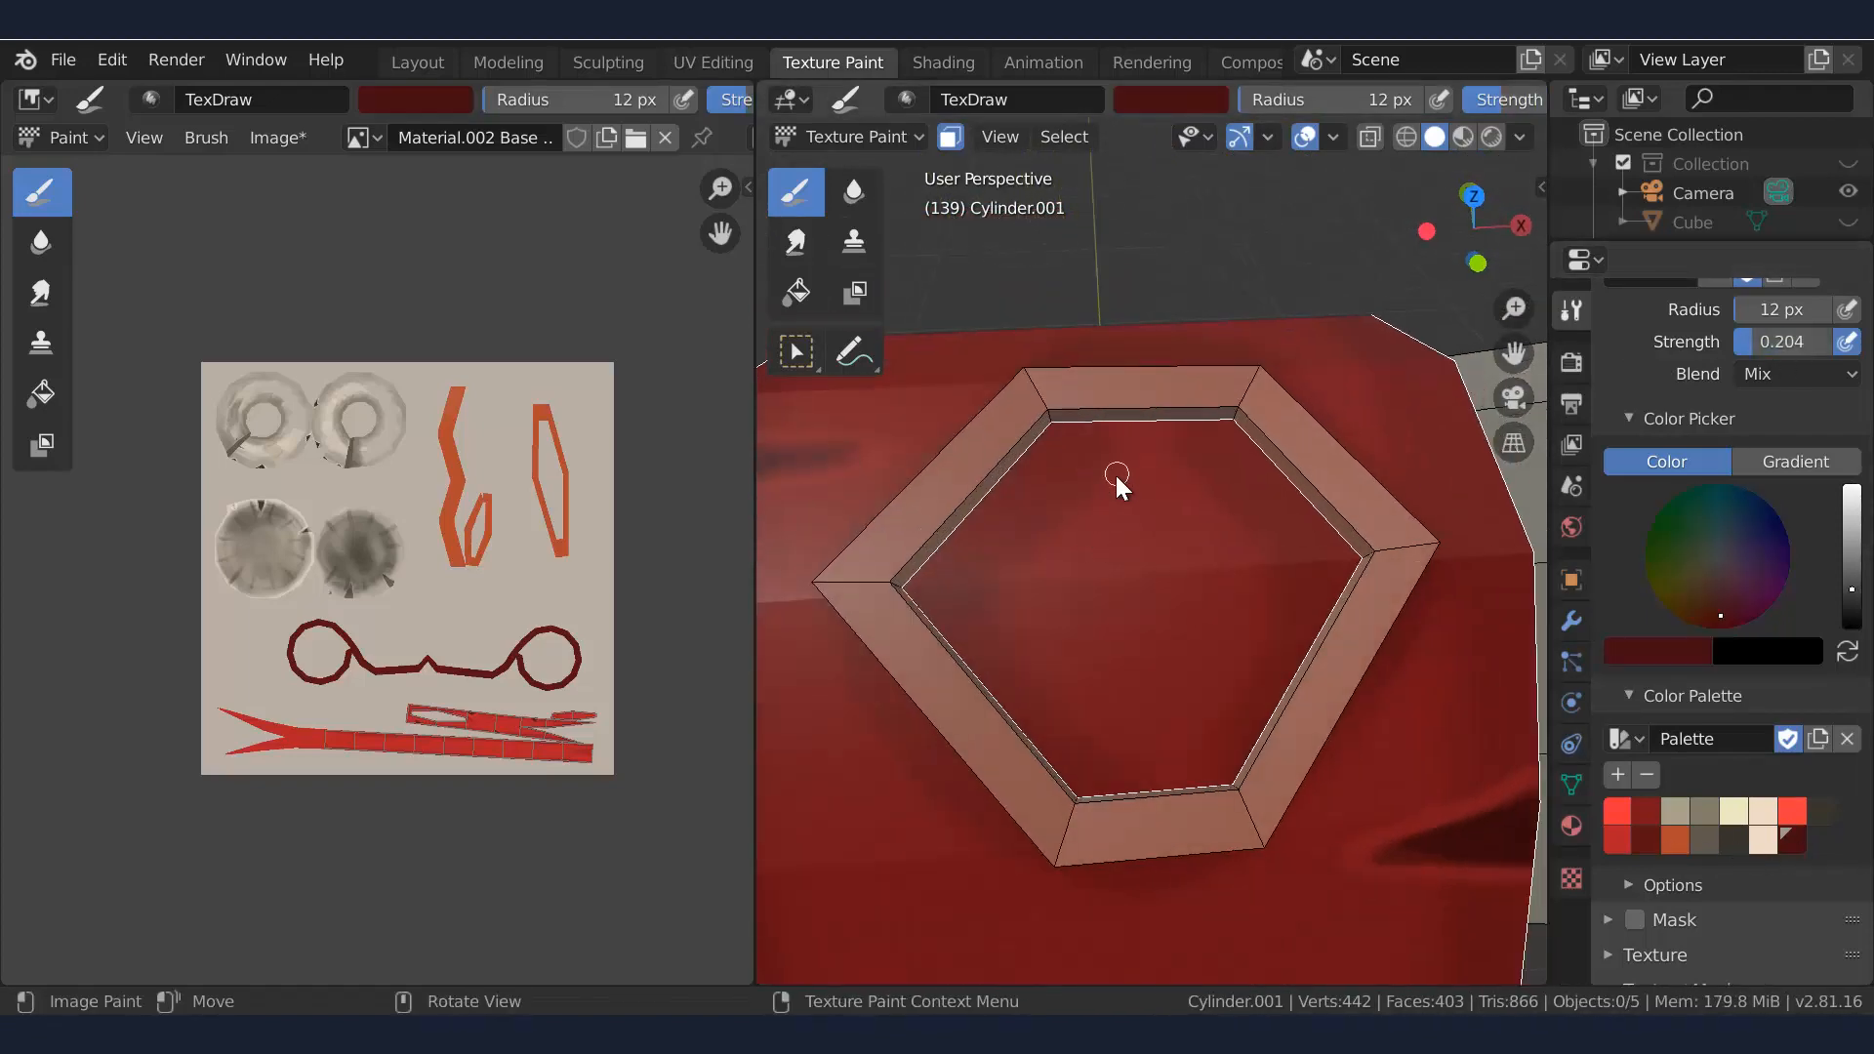
{"action": "middle_click_drag", "start_coordinate": [1133, 565], "coordinate": [1137, 600]}
{"action": "scroll", "coordinate": [1136, 601], "scroll_direction": "down", "scroll_amount": 3}
{"action": "left_click_drag", "start_coordinate": [1769, 345], "coordinate": [1820, 361]}
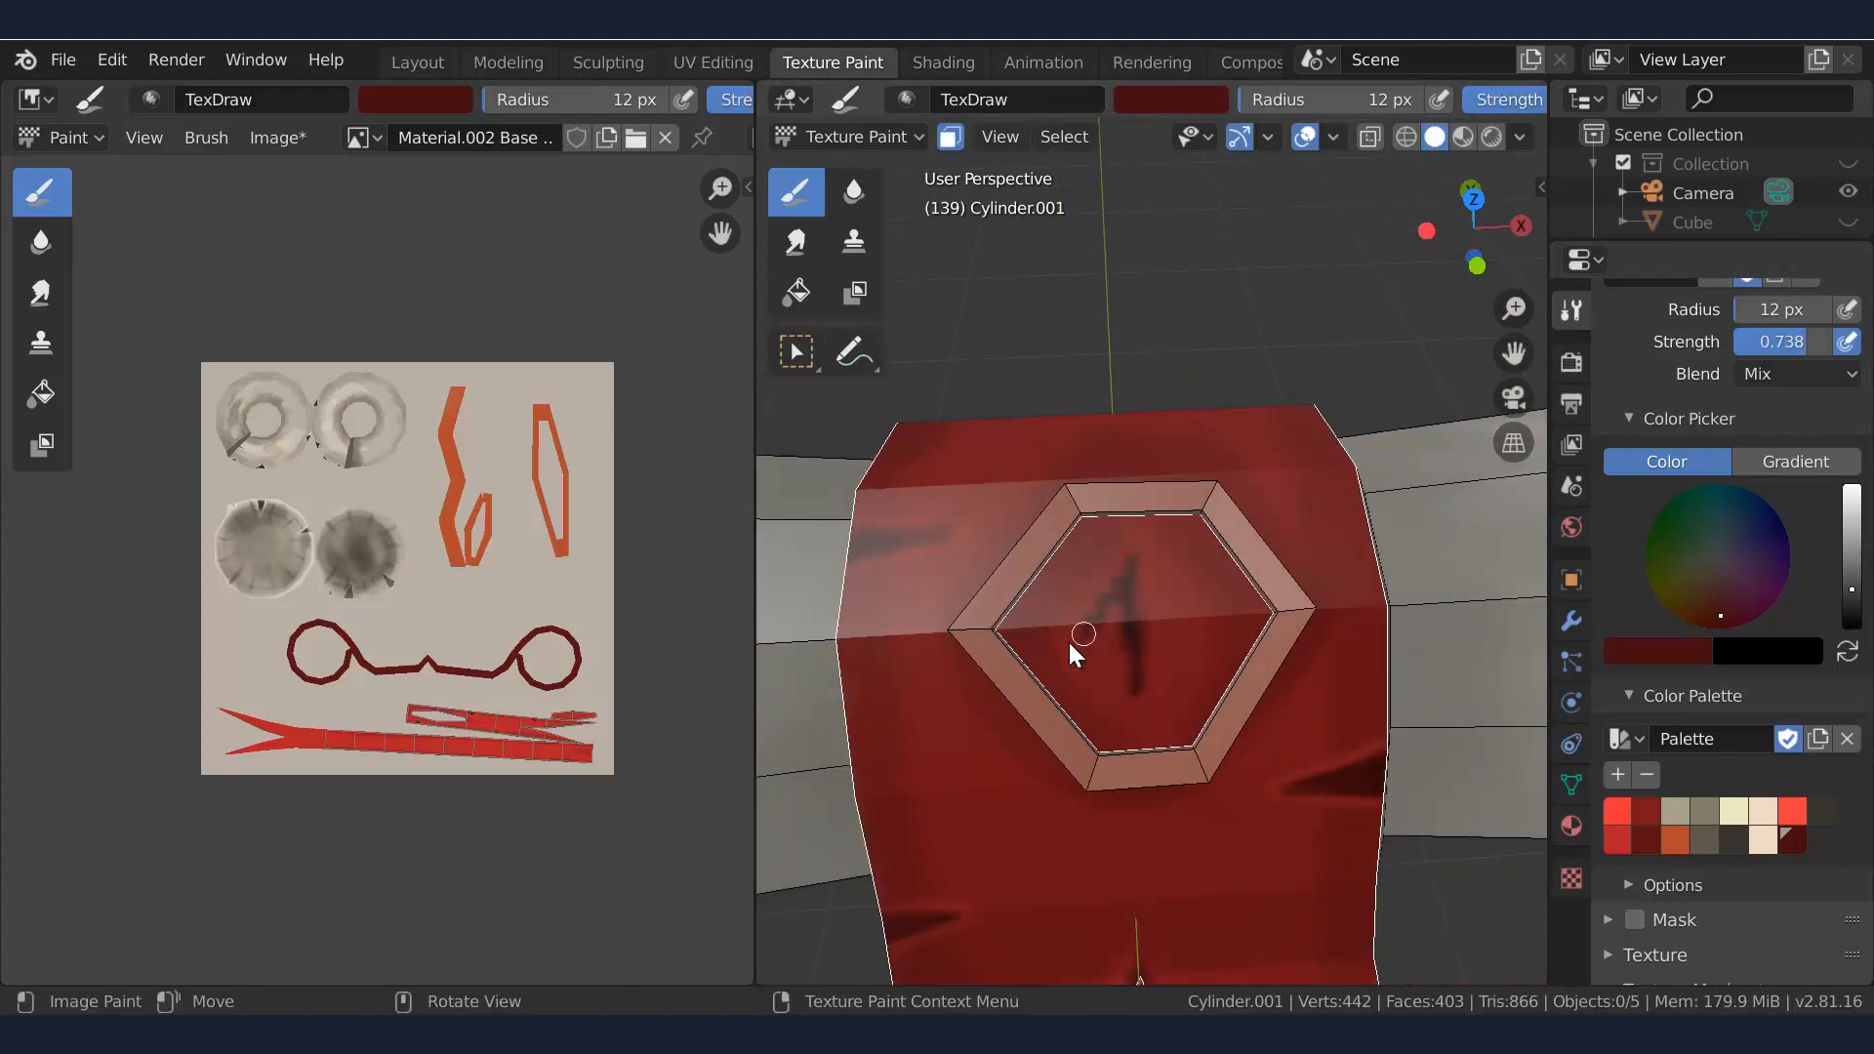
{"action": "left_click_drag", "start_coordinate": [1071, 646], "coordinate": [1131, 584]}
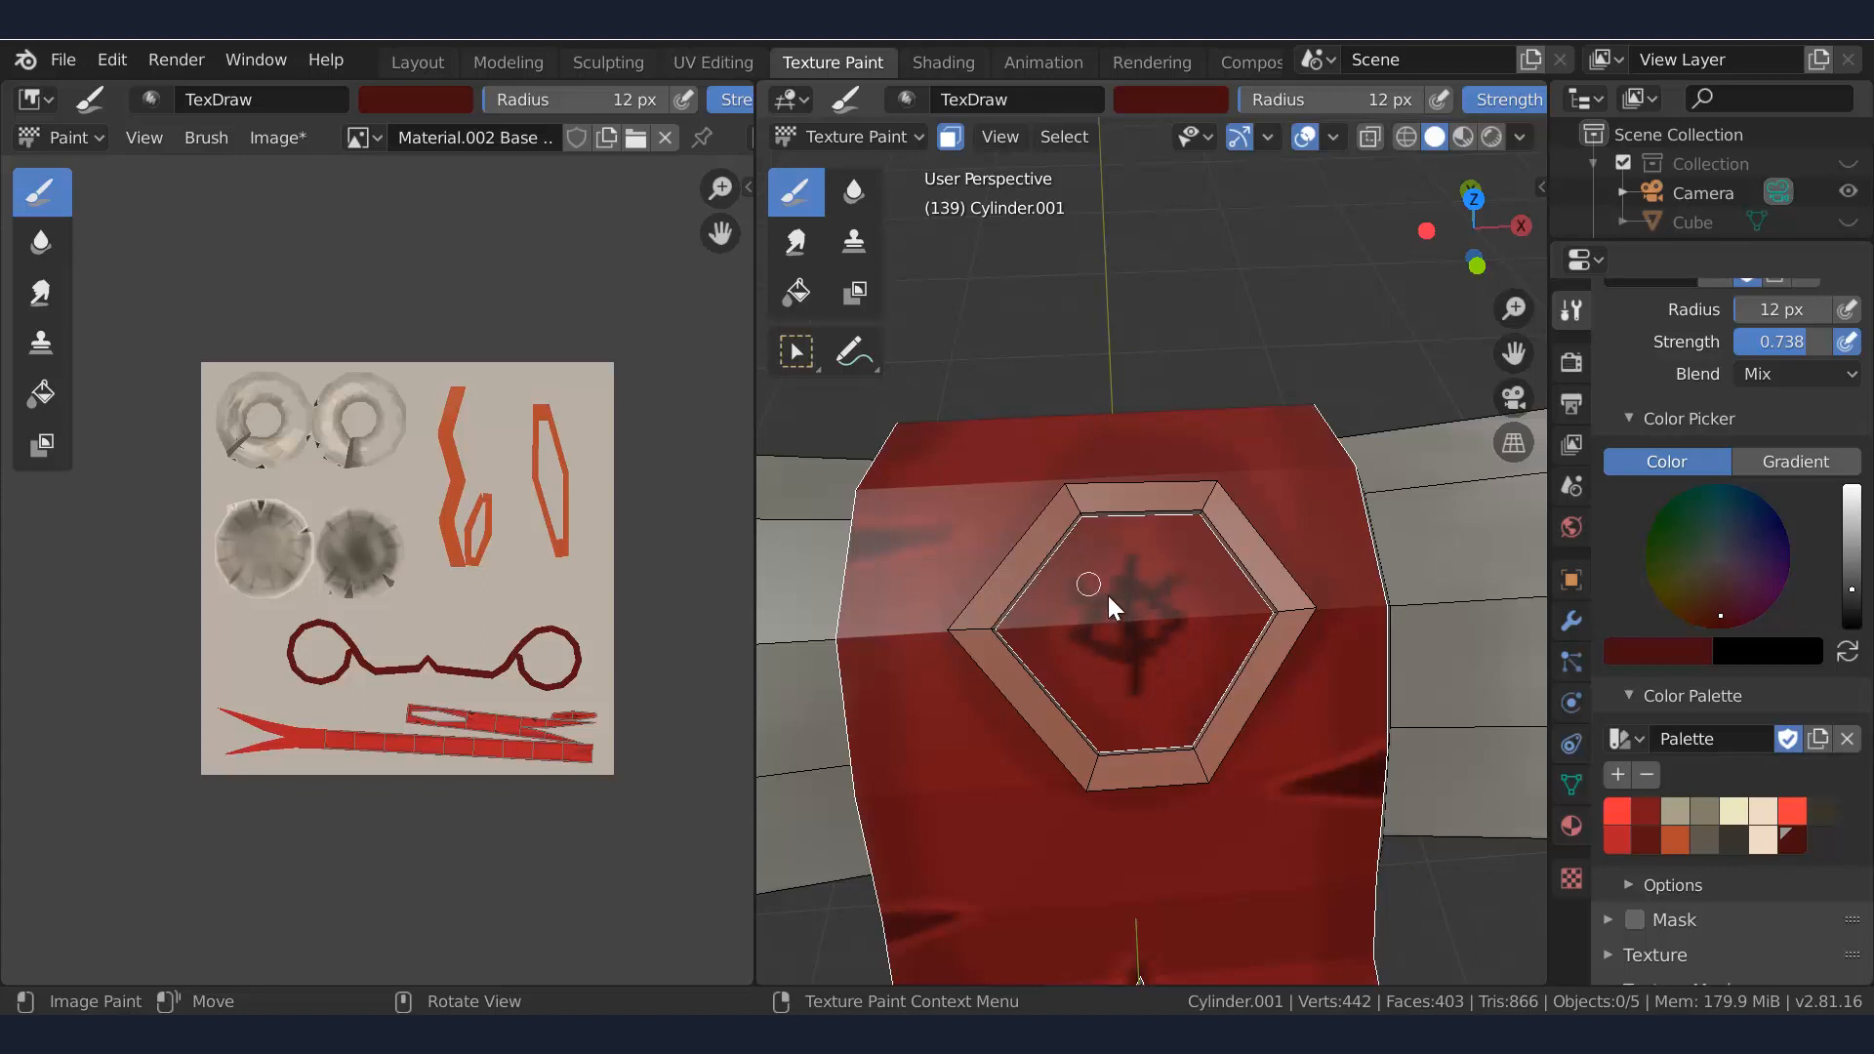
Edge the seal's emblem with bright red highlights, using a 7 px brush at 0.612 strength
{"action": "left_click", "coordinate": [1793, 811]}
{"action": "scroll", "coordinate": [1152, 581], "scroll_direction": "up", "scroll_amount": 3}
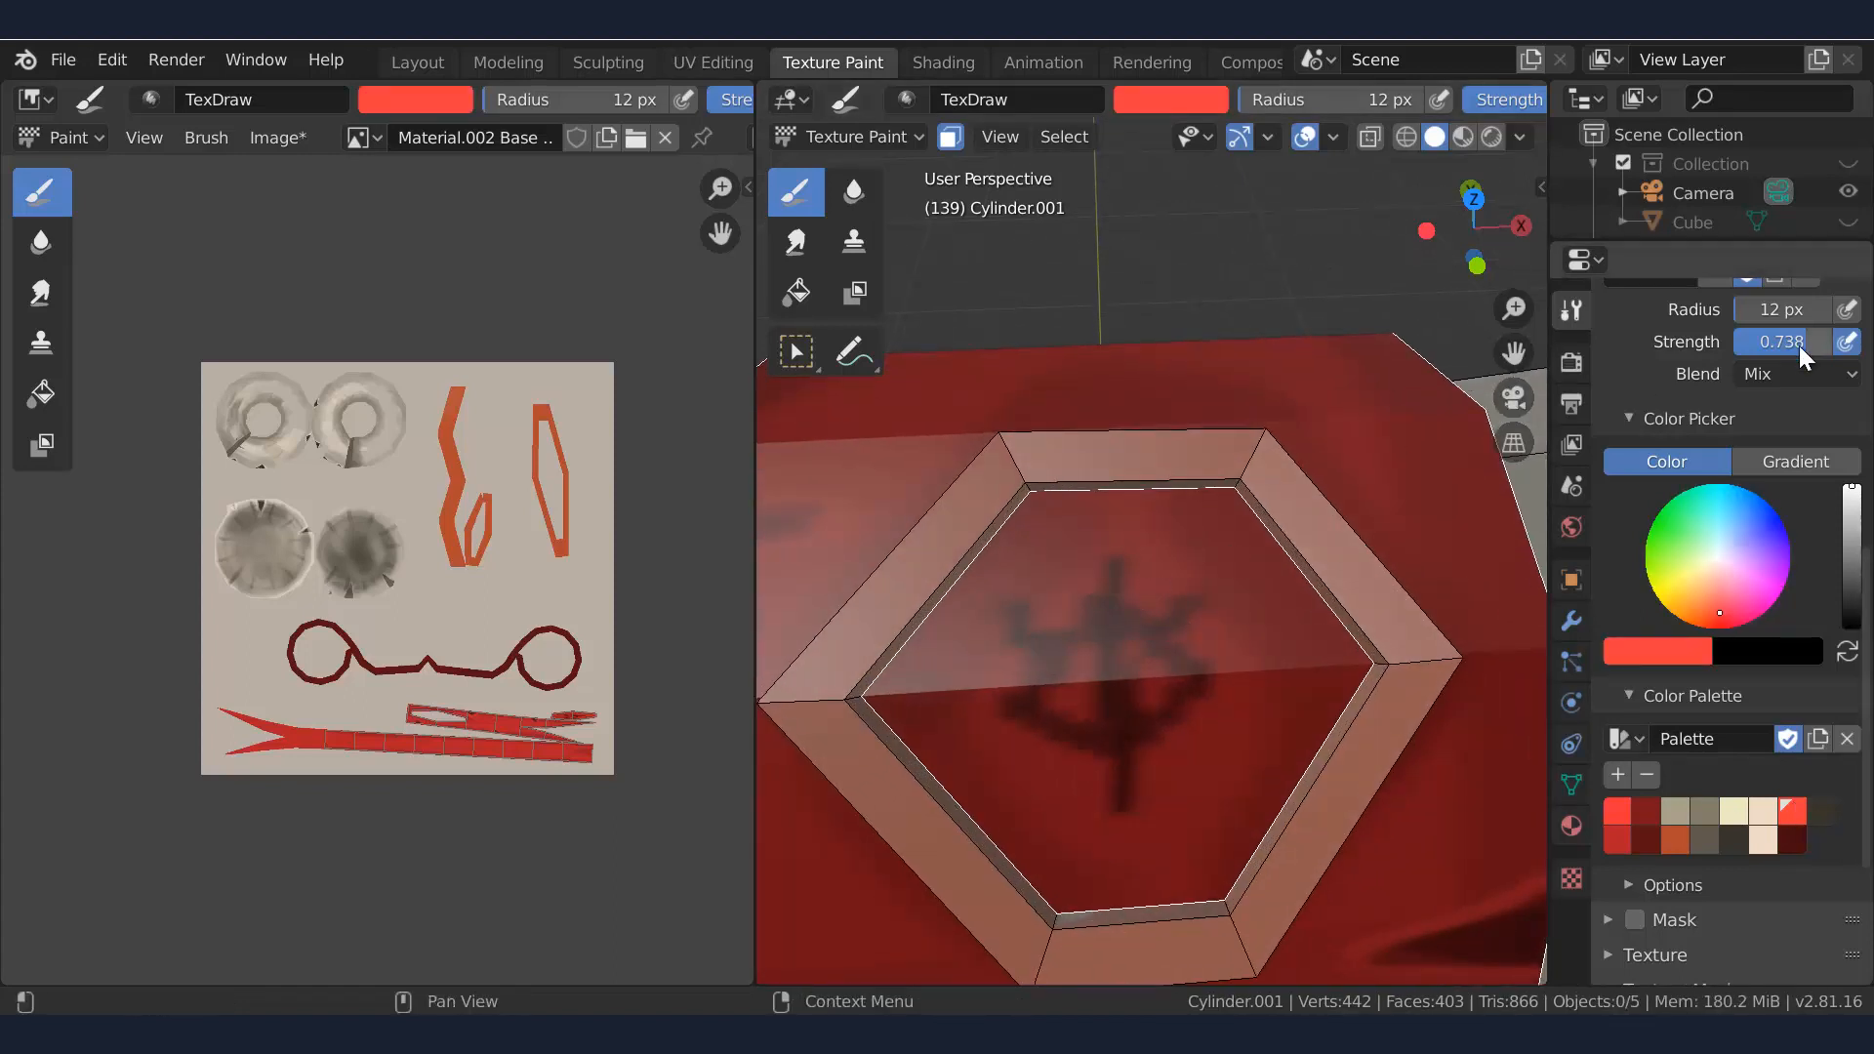
{"action": "left_click_drag", "start_coordinate": [1800, 346], "coordinate": [1761, 341]}
{"action": "key", "text": "f"}
{"action": "left_click", "coordinate": [1133, 571]}
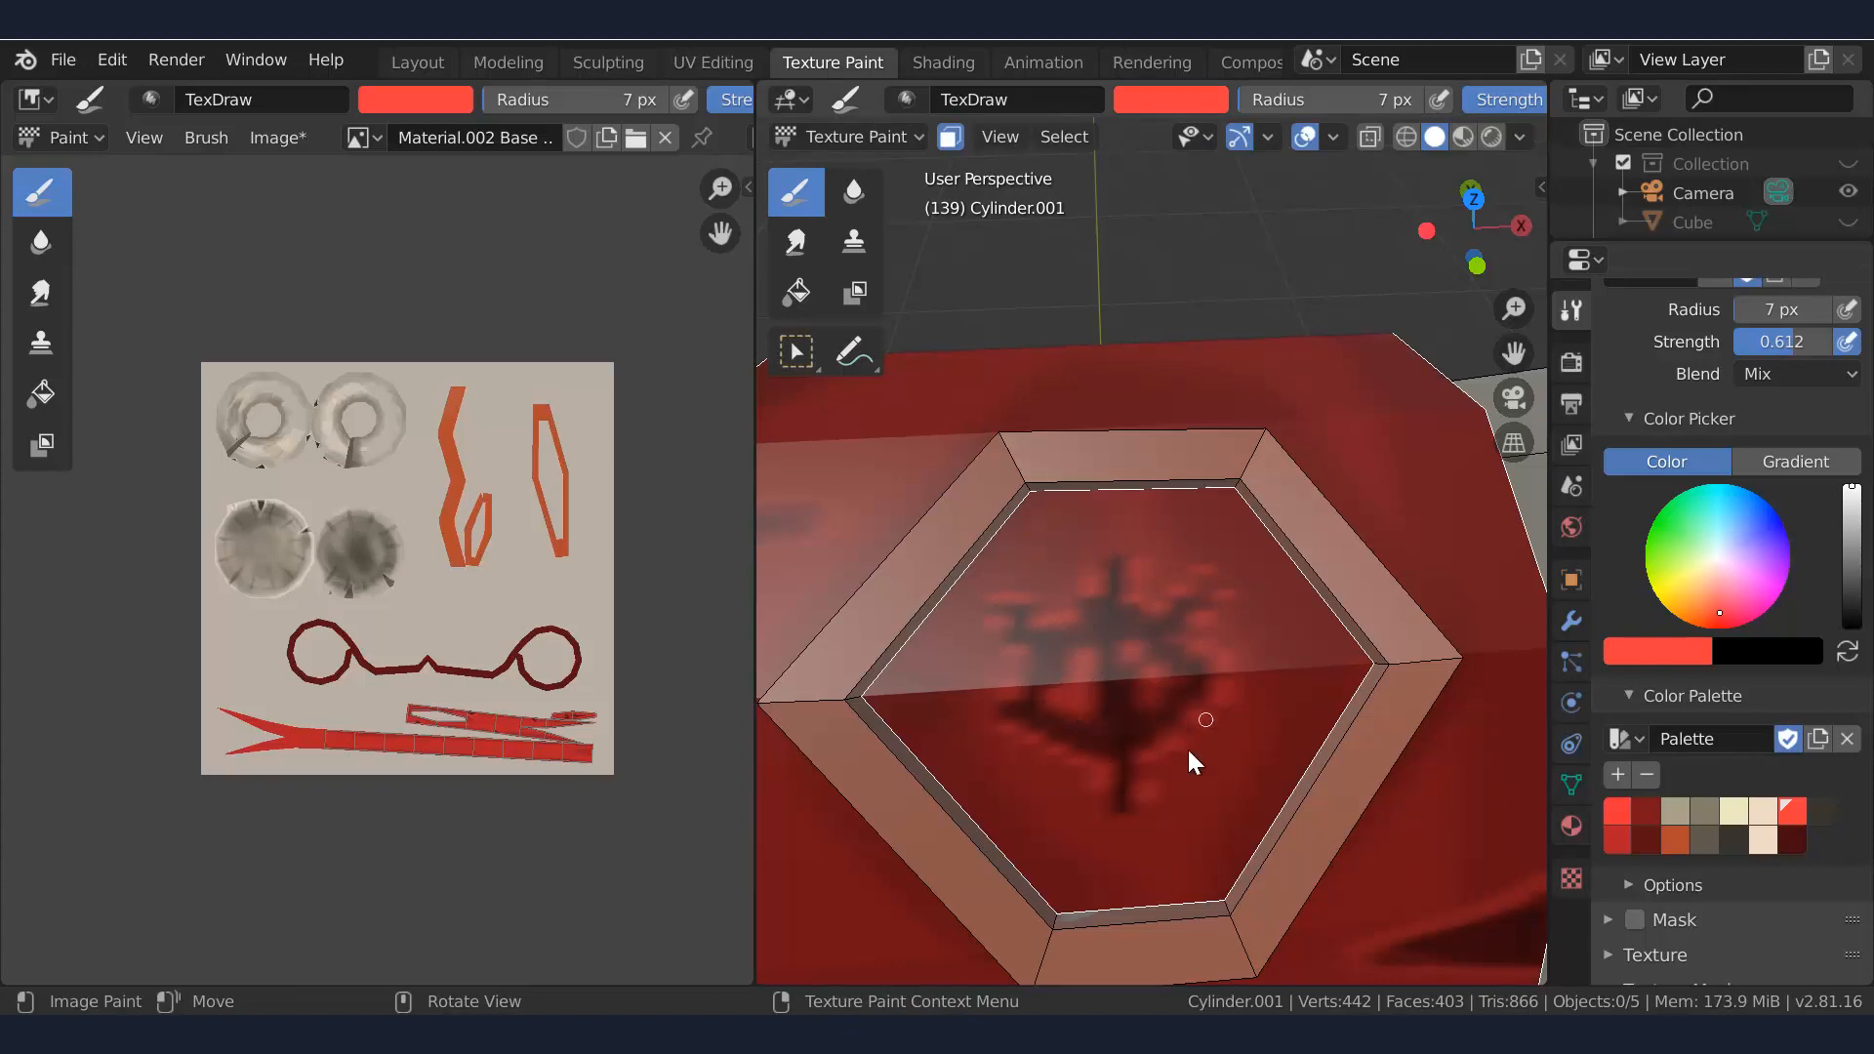
Brush bright red highlights on the ribbon below the seal with a smaller 21 px brush at 0.379 strength
{"action": "scroll", "coordinate": [1205, 590], "scroll_direction": "down", "scroll_amount": 8}
{"action": "middle_click_drag", "start_coordinate": [1205, 590], "coordinate": [1360, 499]}
{"action": "key", "text": "f"}
{"action": "left_click", "coordinate": [1257, 578]}
{"action": "key", "text": "f"}
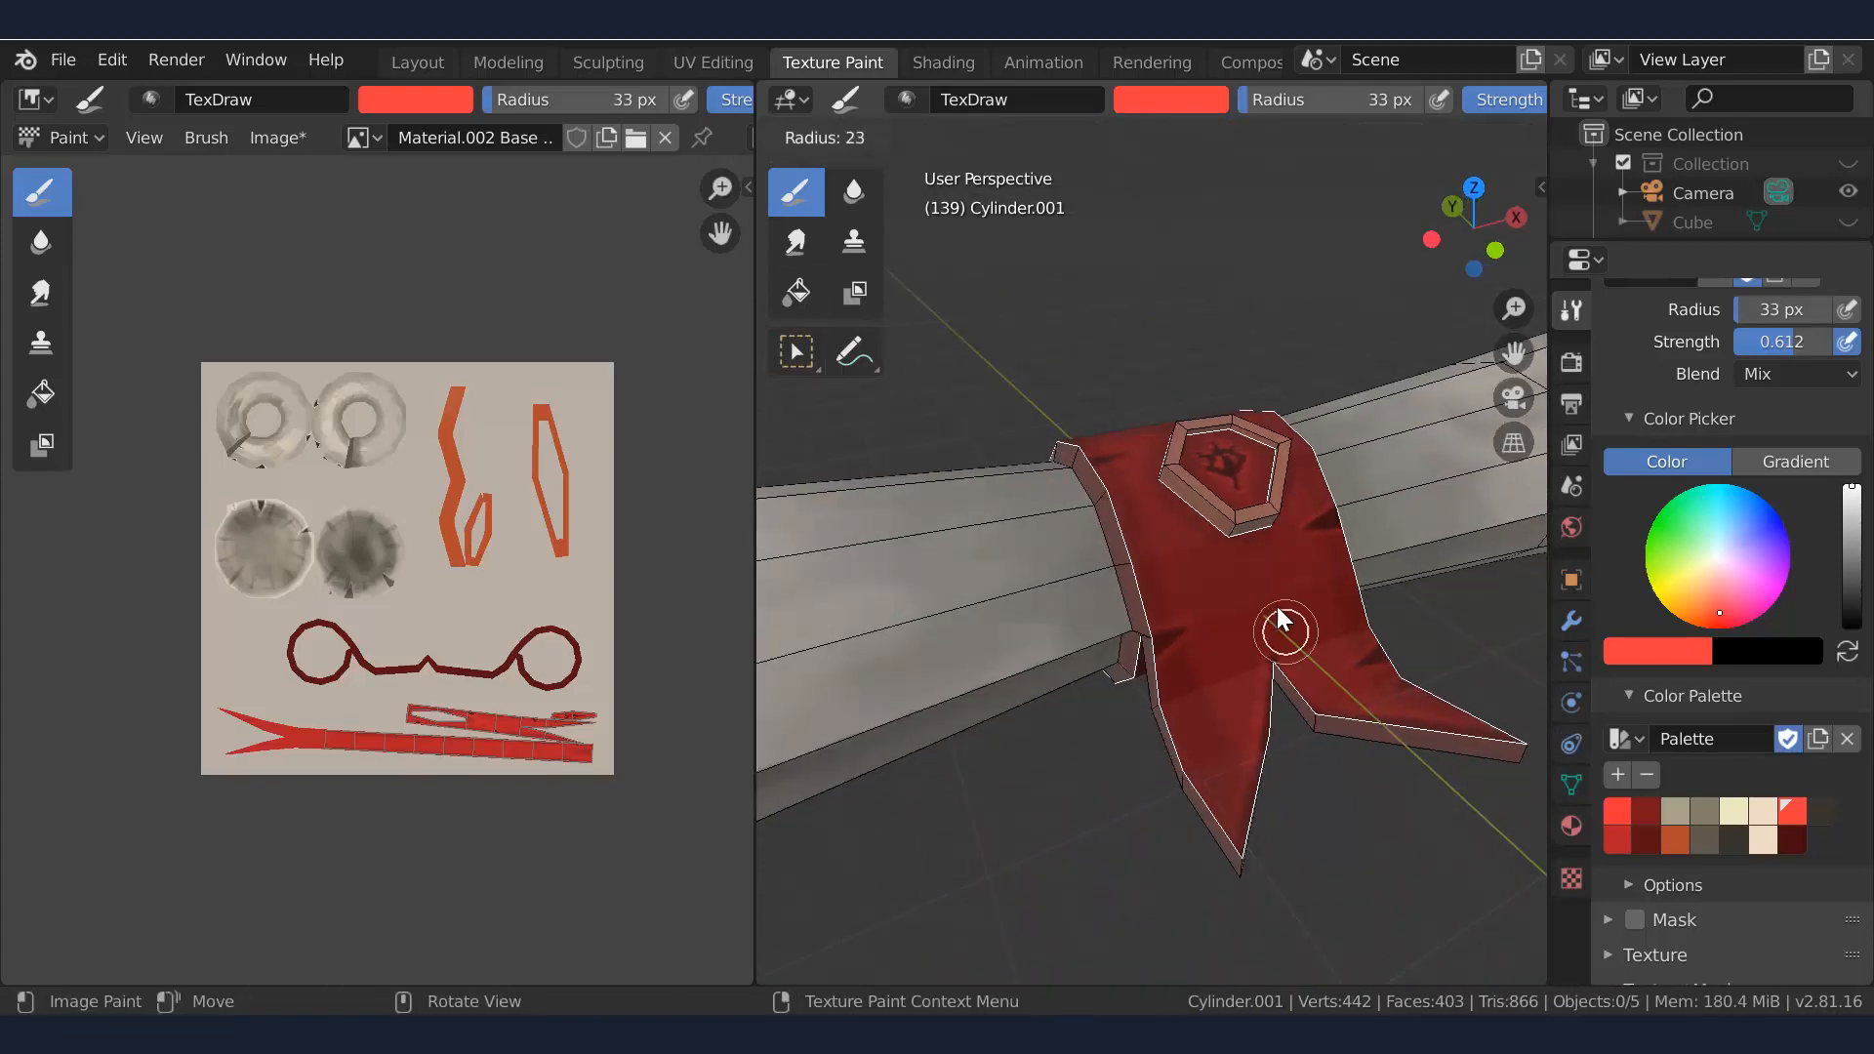
{"action": "left_click", "coordinate": [1277, 608]}
{"action": "left_click_drag", "start_coordinate": [1792, 342], "coordinate": [1768, 343]}
Build up the bright red highlight in the ribbon's middle and blend it with the 21 px Smear brush at full strength
{"action": "left_click", "coordinate": [796, 242]}
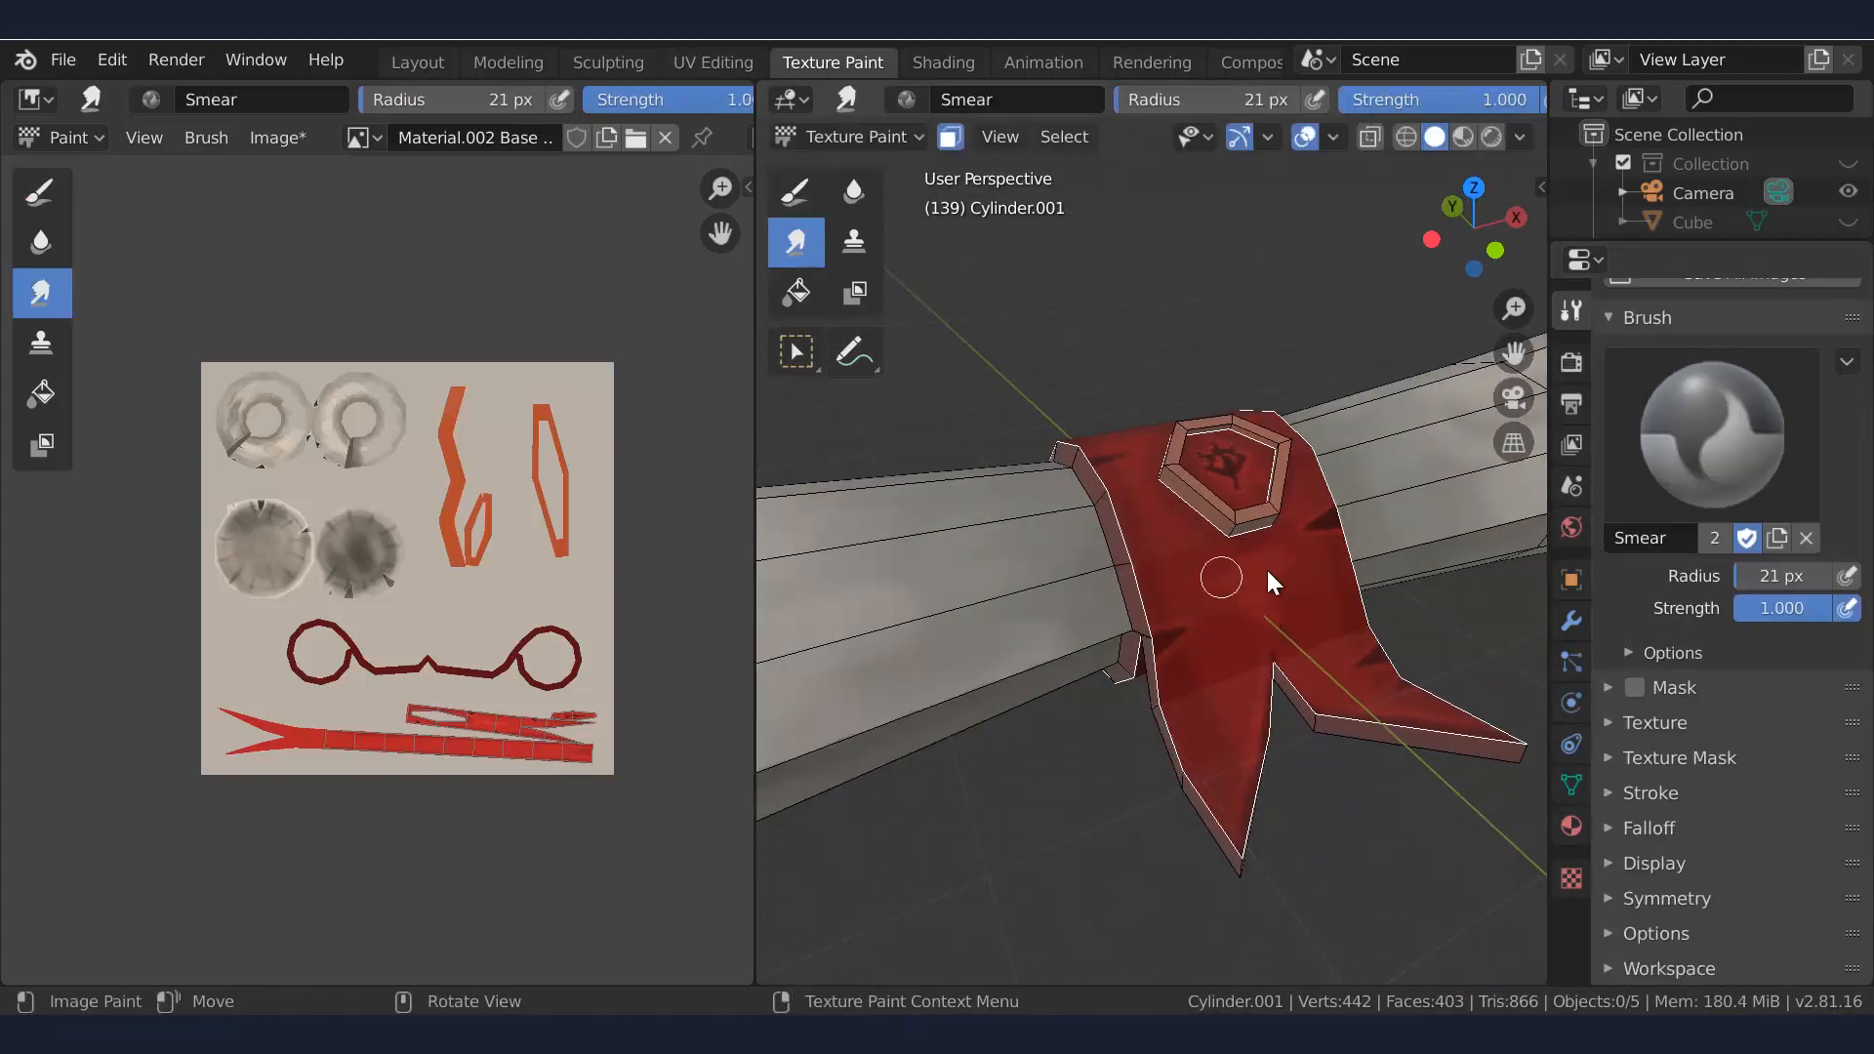
{"action": "mouse_move", "coordinate": [1340, 546]}
{"action": "middle_mouse_down"}
{"action": "mouse_move", "coordinate": [1321, 591]}
{"action": "mouse_move", "coordinate": [1332, 580]}
{"action": "middle_mouse_up"}
{"action": "left_click", "coordinate": [818, 207]}
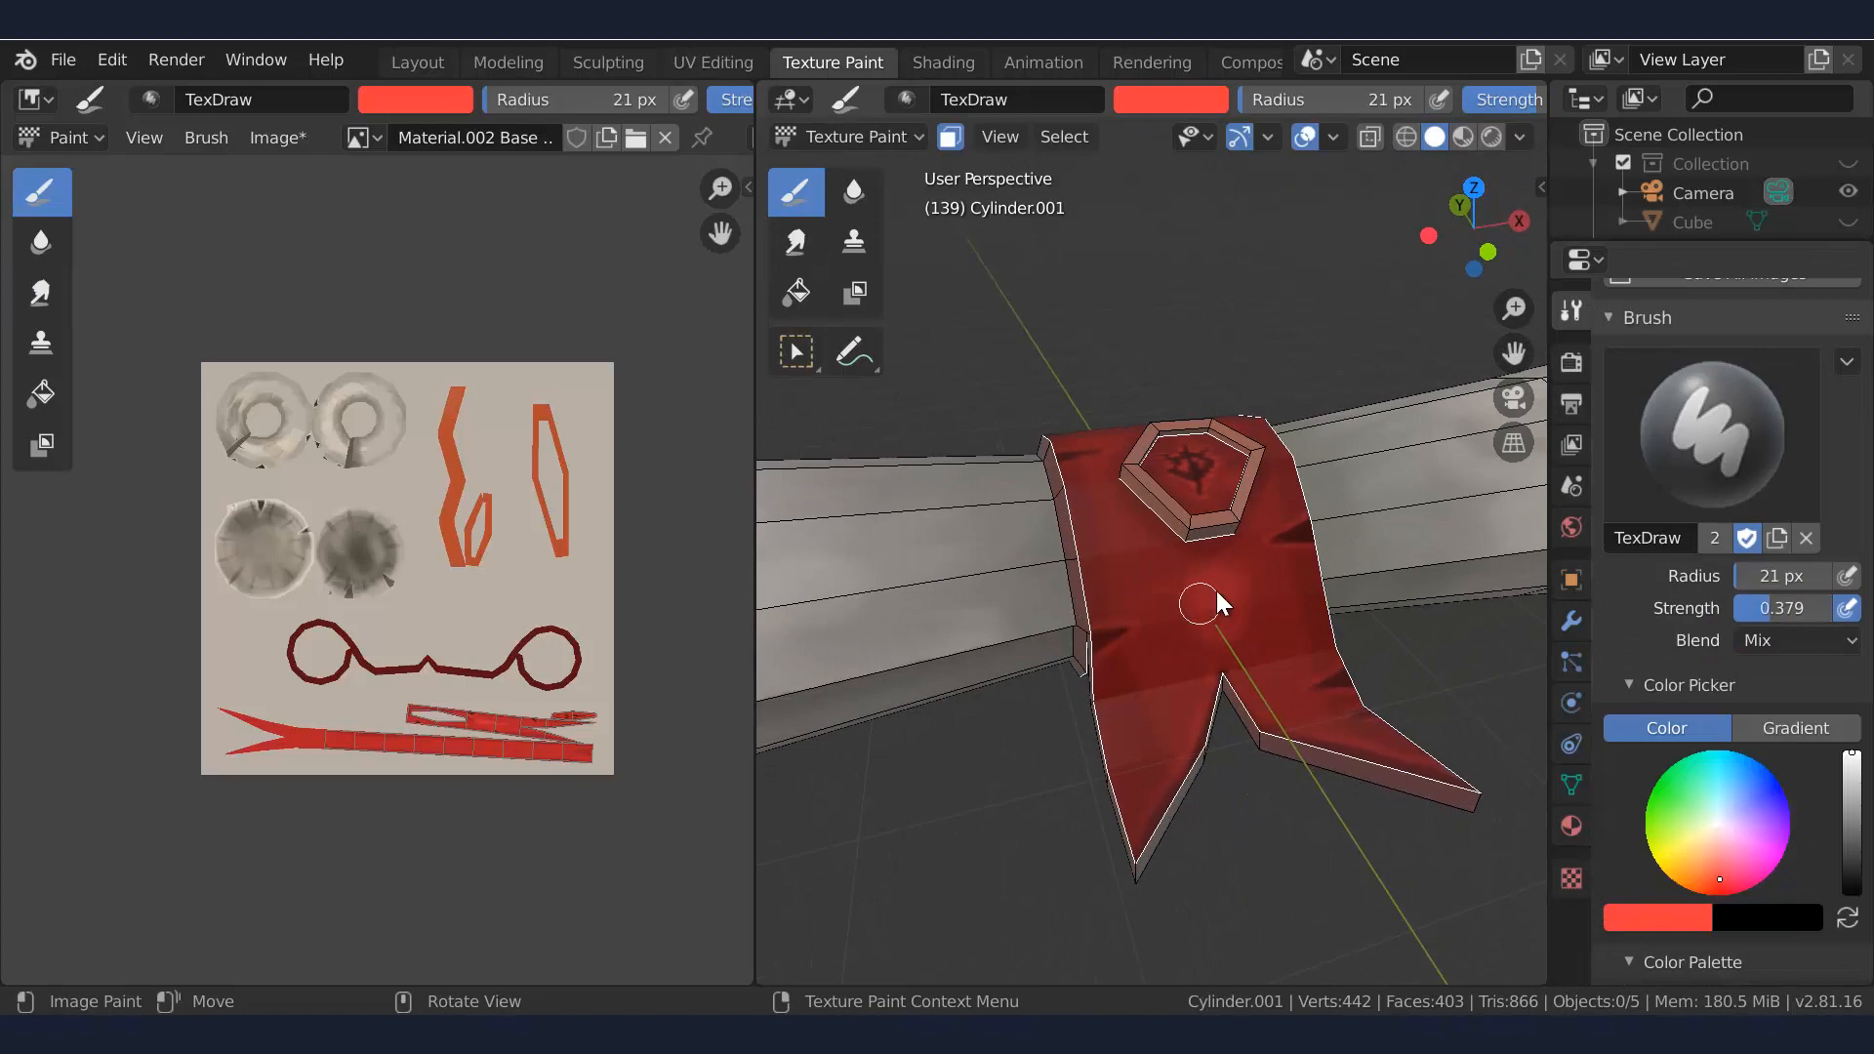
{"action": "left_click", "coordinate": [803, 246]}
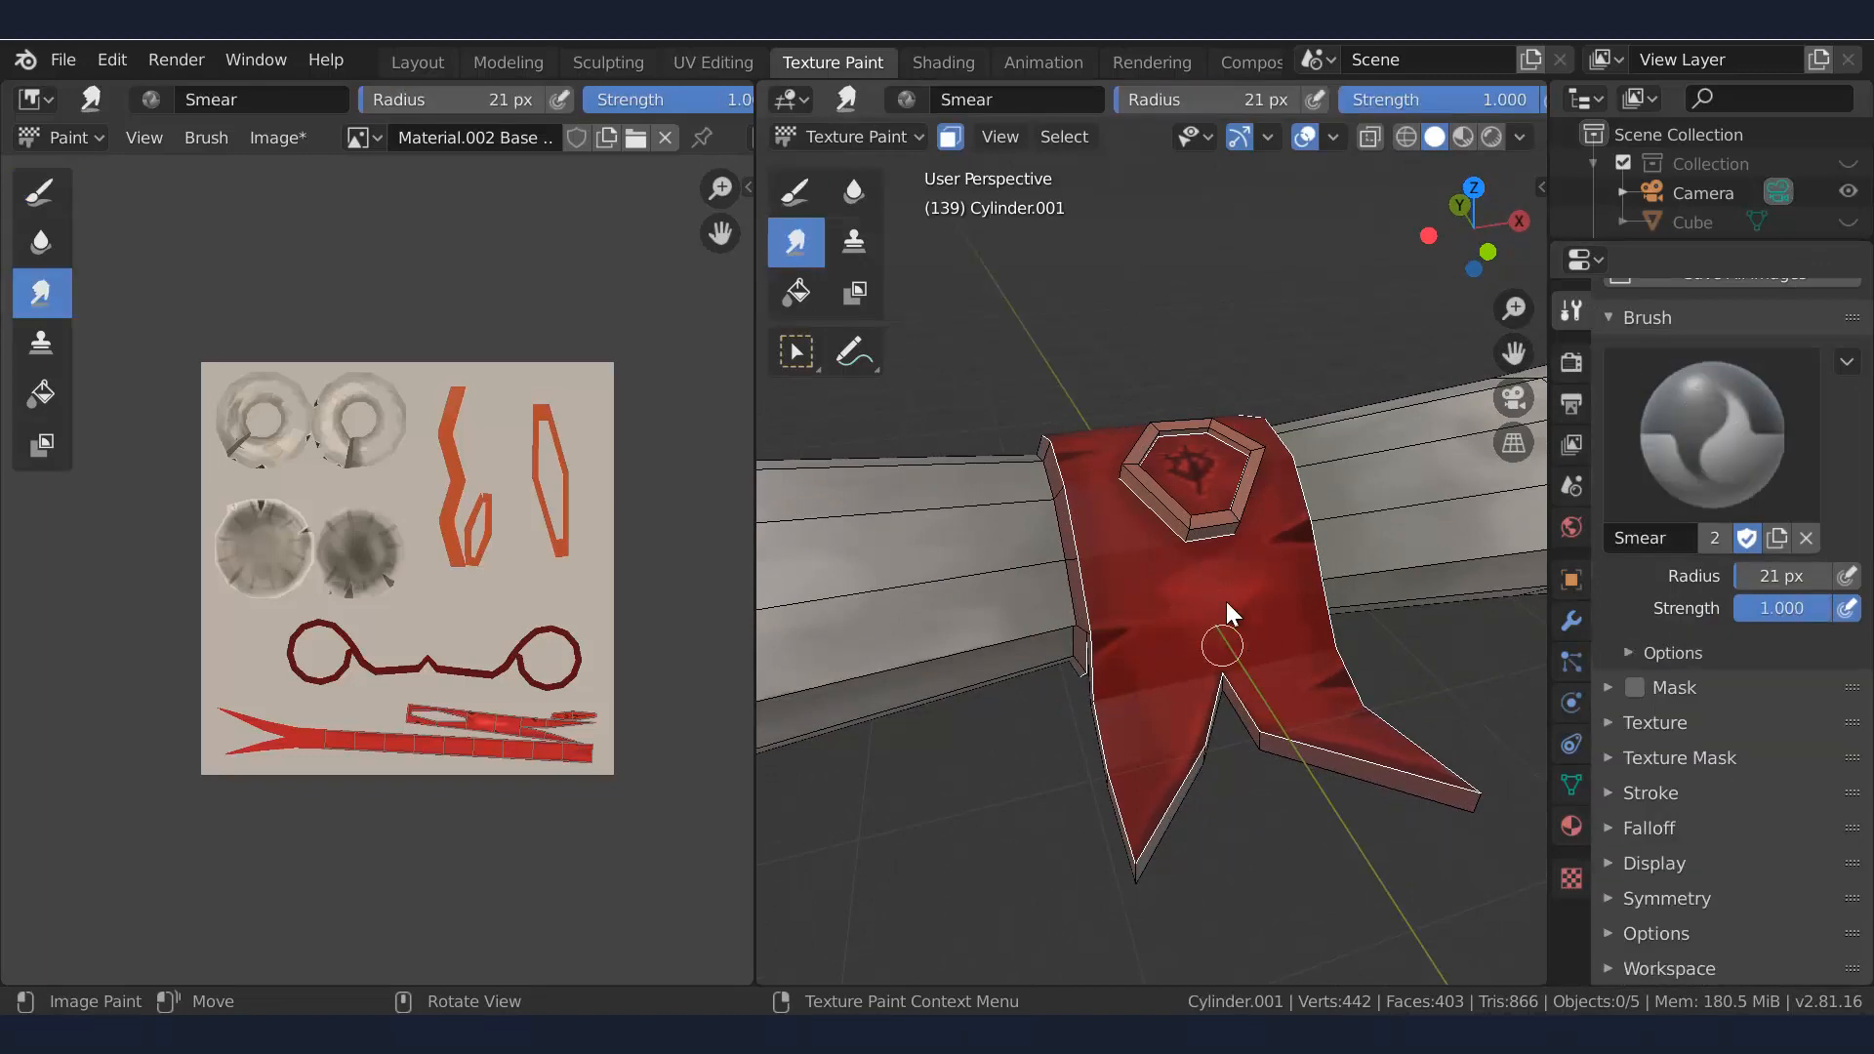
{"action": "mouse_move", "coordinate": [1226, 602]}
{"action": "middle_mouse_down"}
{"action": "mouse_move", "coordinate": [1271, 621]}
{"action": "mouse_move", "coordinate": [1304, 517]}
{"action": "mouse_move", "coordinate": [1307, 588]}
{"action": "mouse_move", "coordinate": [1216, 590]}
{"action": "middle_mouse_up"}
{"action": "scroll", "coordinate": [1220, 461], "scroll_direction": "down", "scroll_amount": 6}
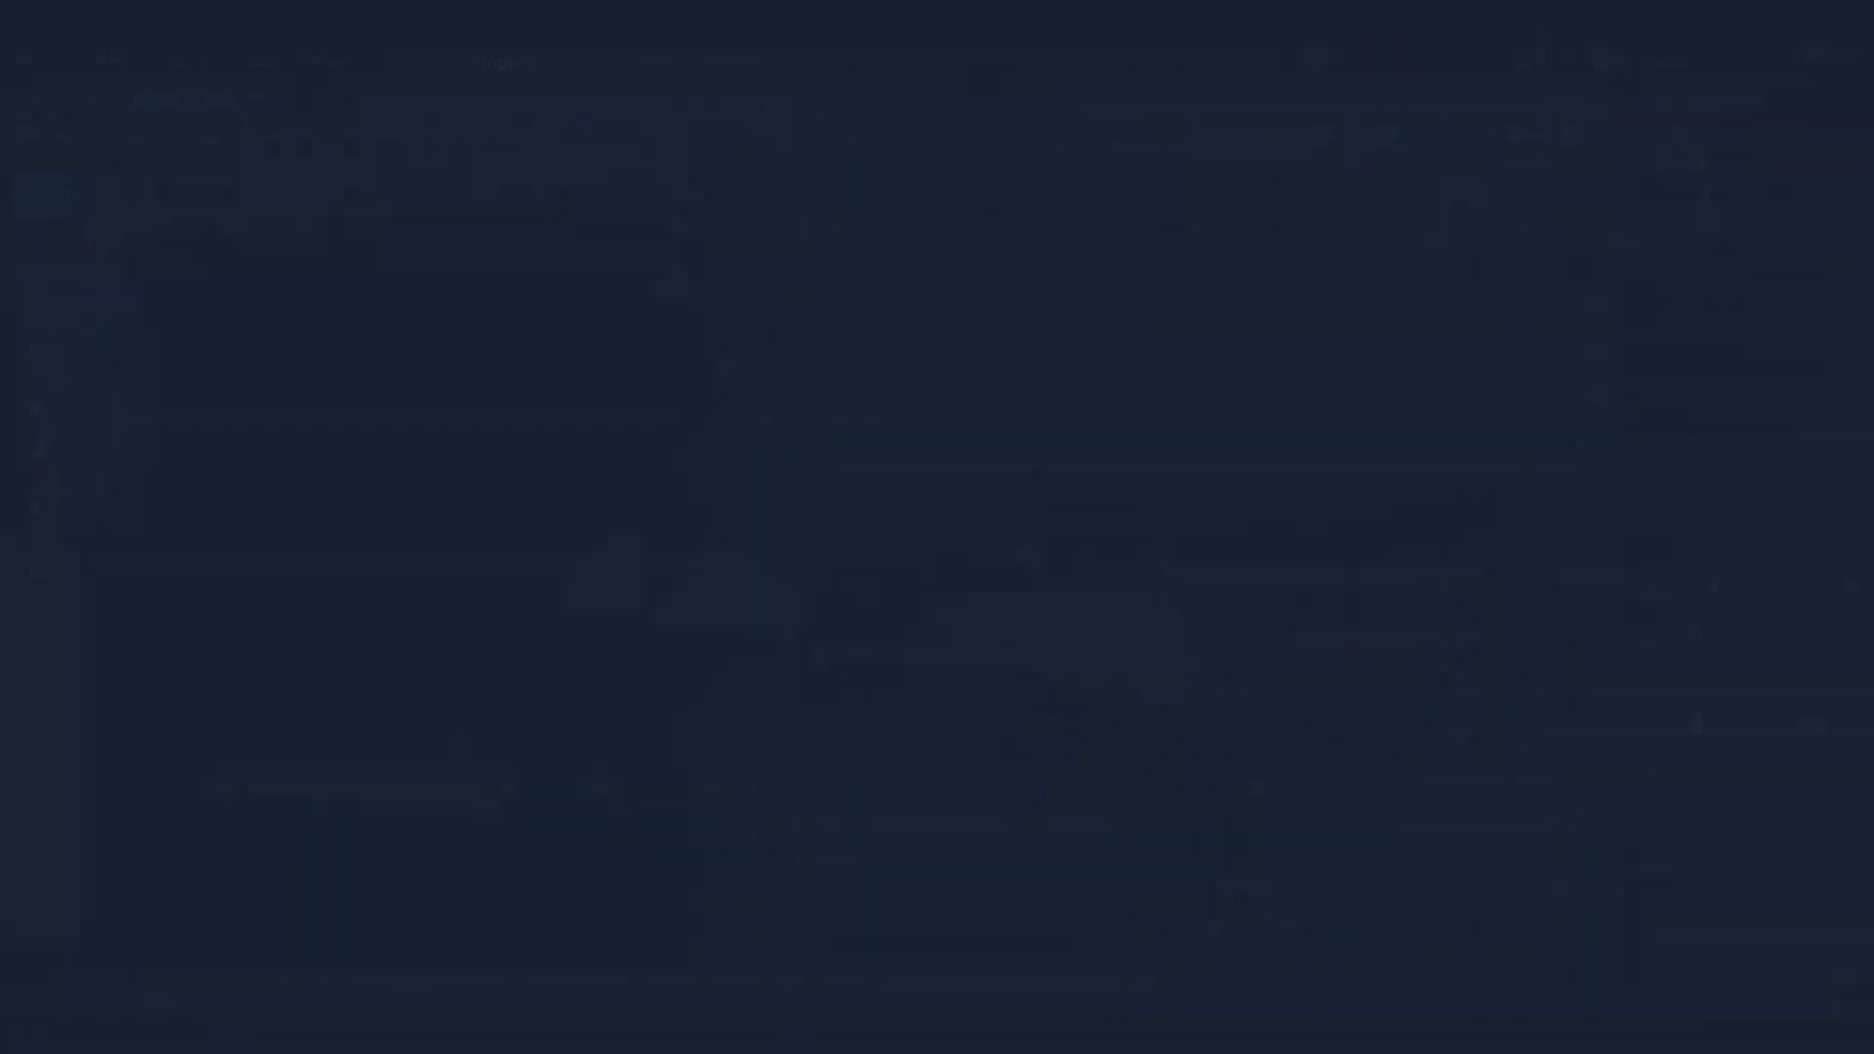
{"action": "middle_click_drag", "start_coordinate": [1211, 796], "coordinate": [1189, 798]}
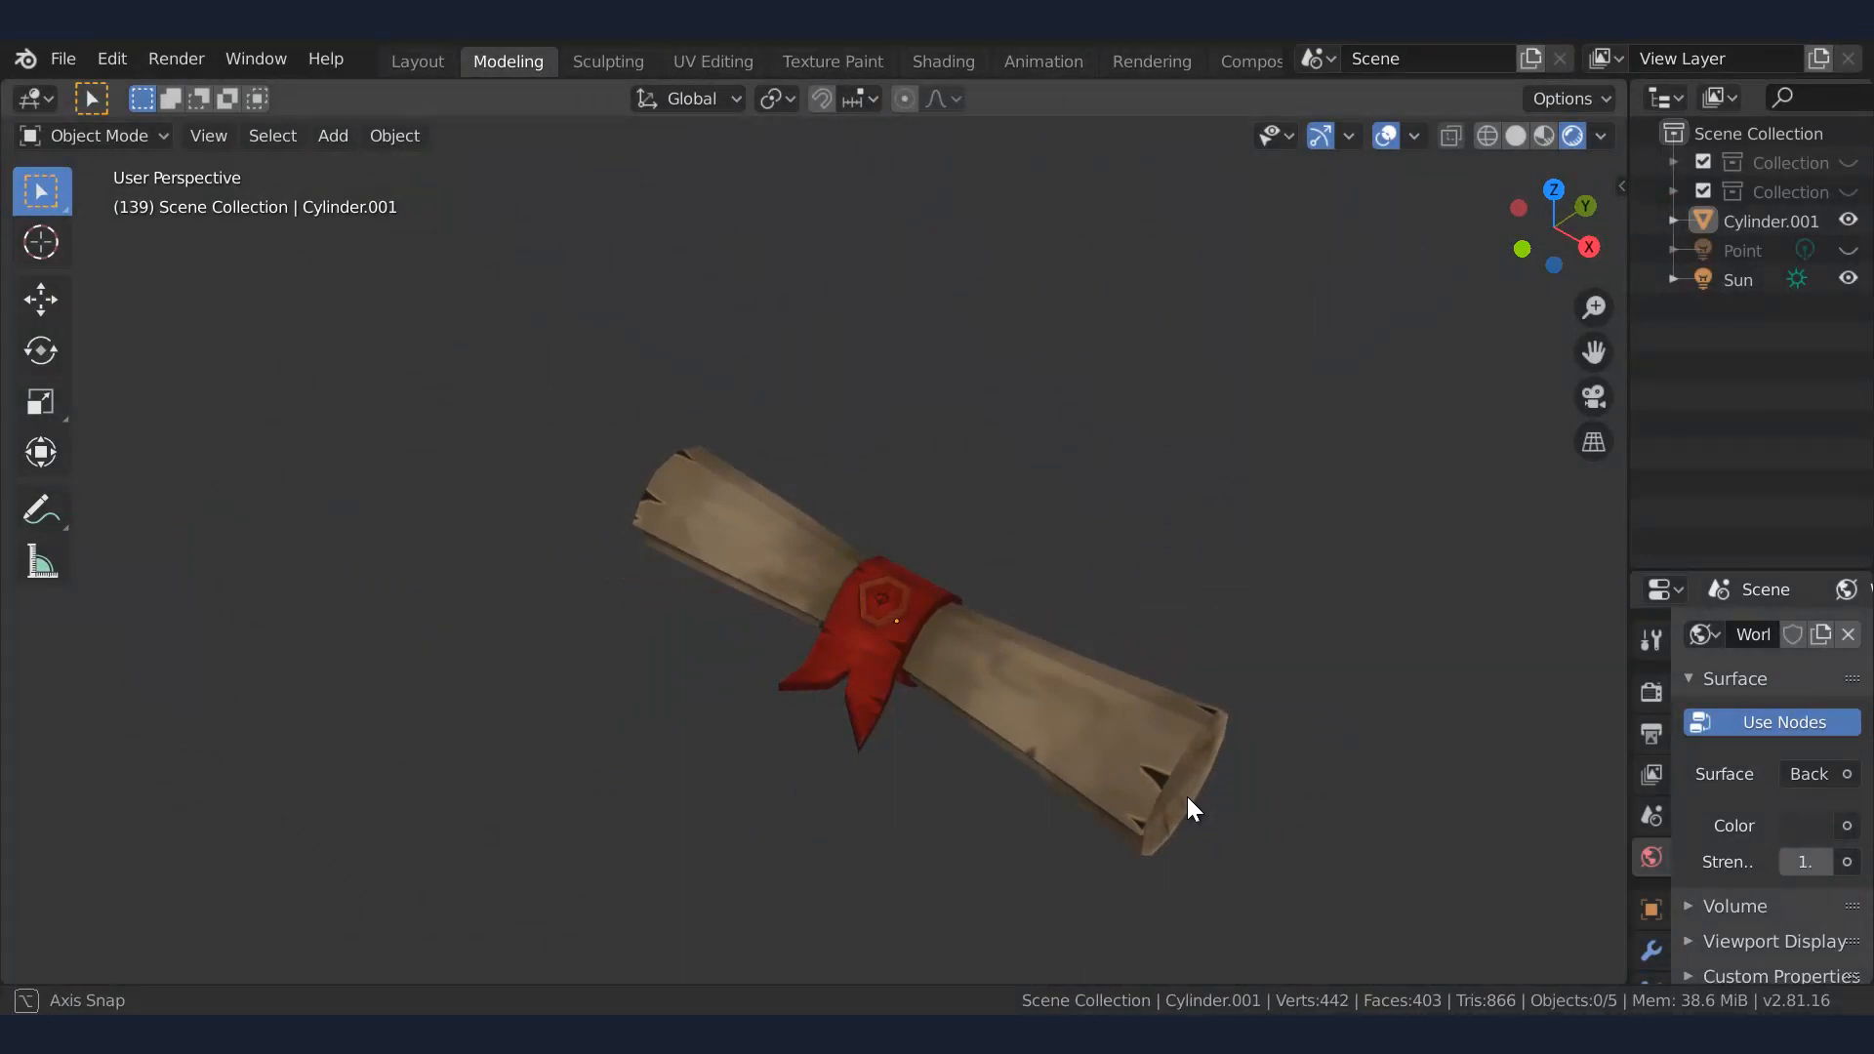
{"action": "middle_click_drag", "start_coordinate": [1188, 798], "coordinate": [1234, 790]}
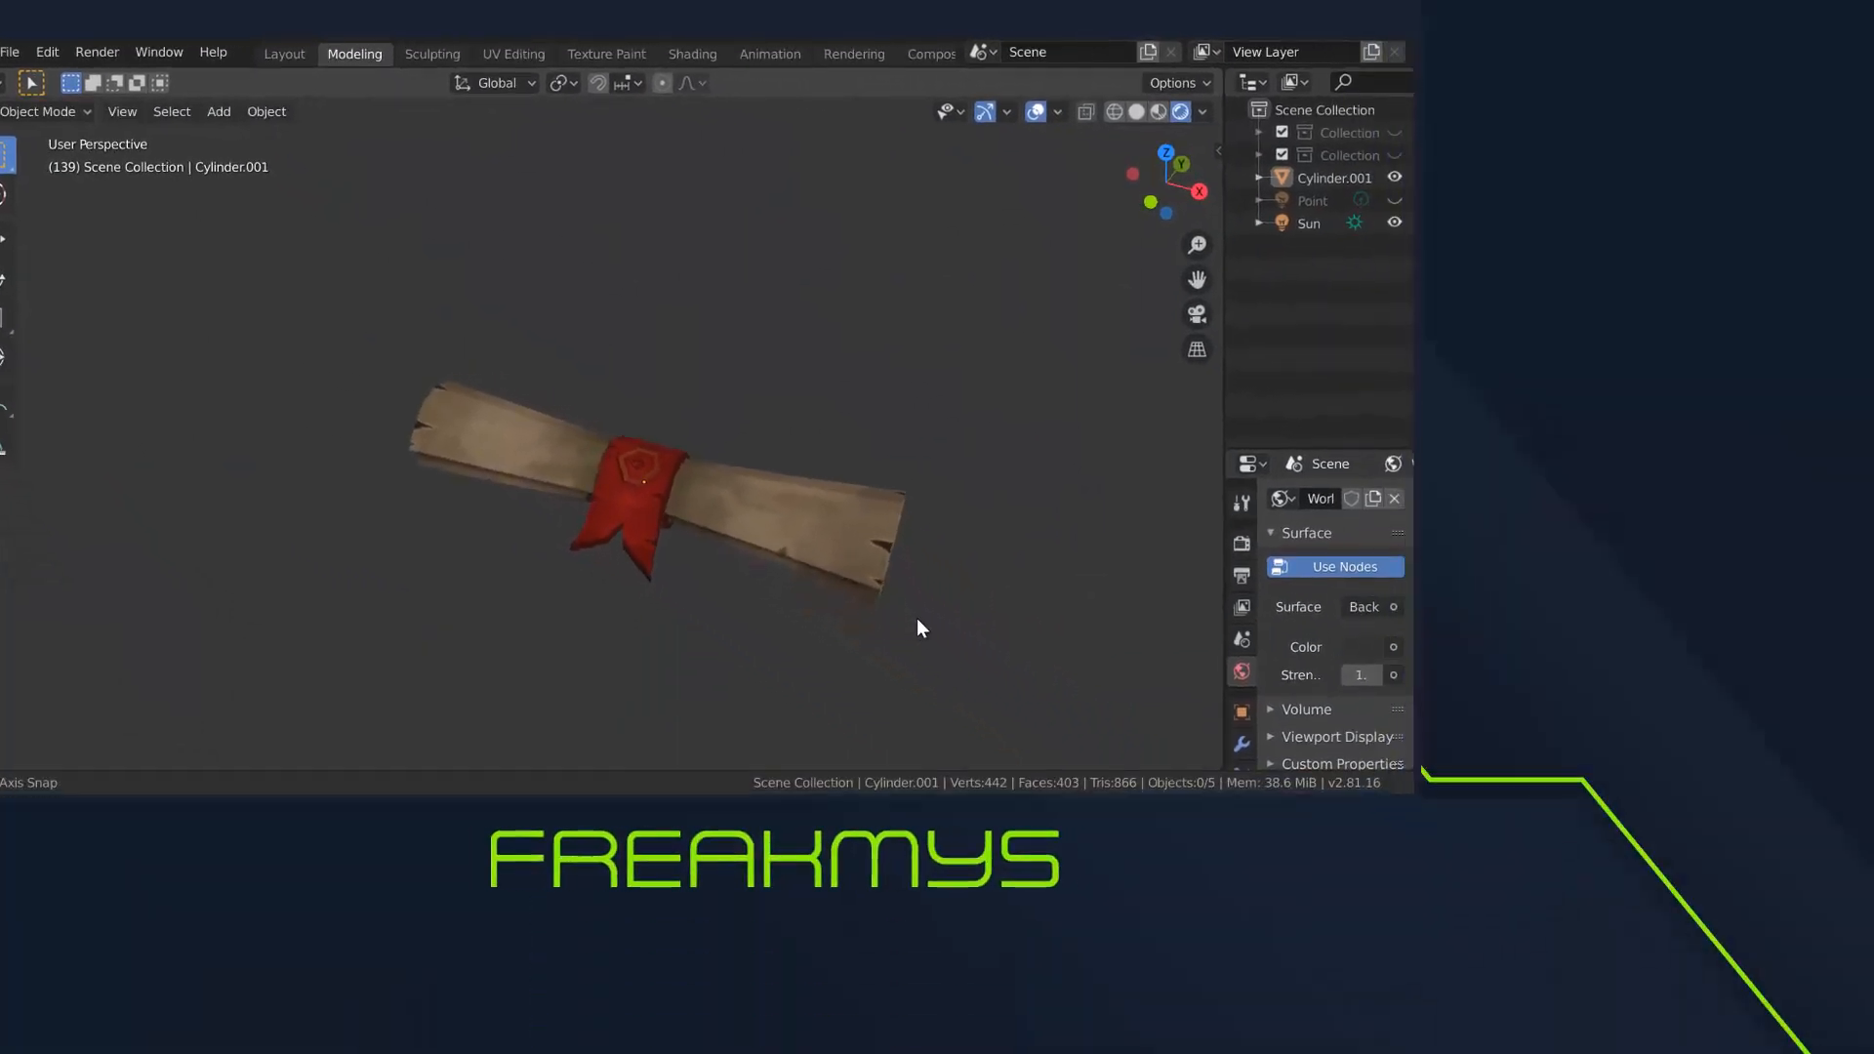
{"action": "middle_click_drag", "start_coordinate": [917, 618], "coordinate": [939, 617]}
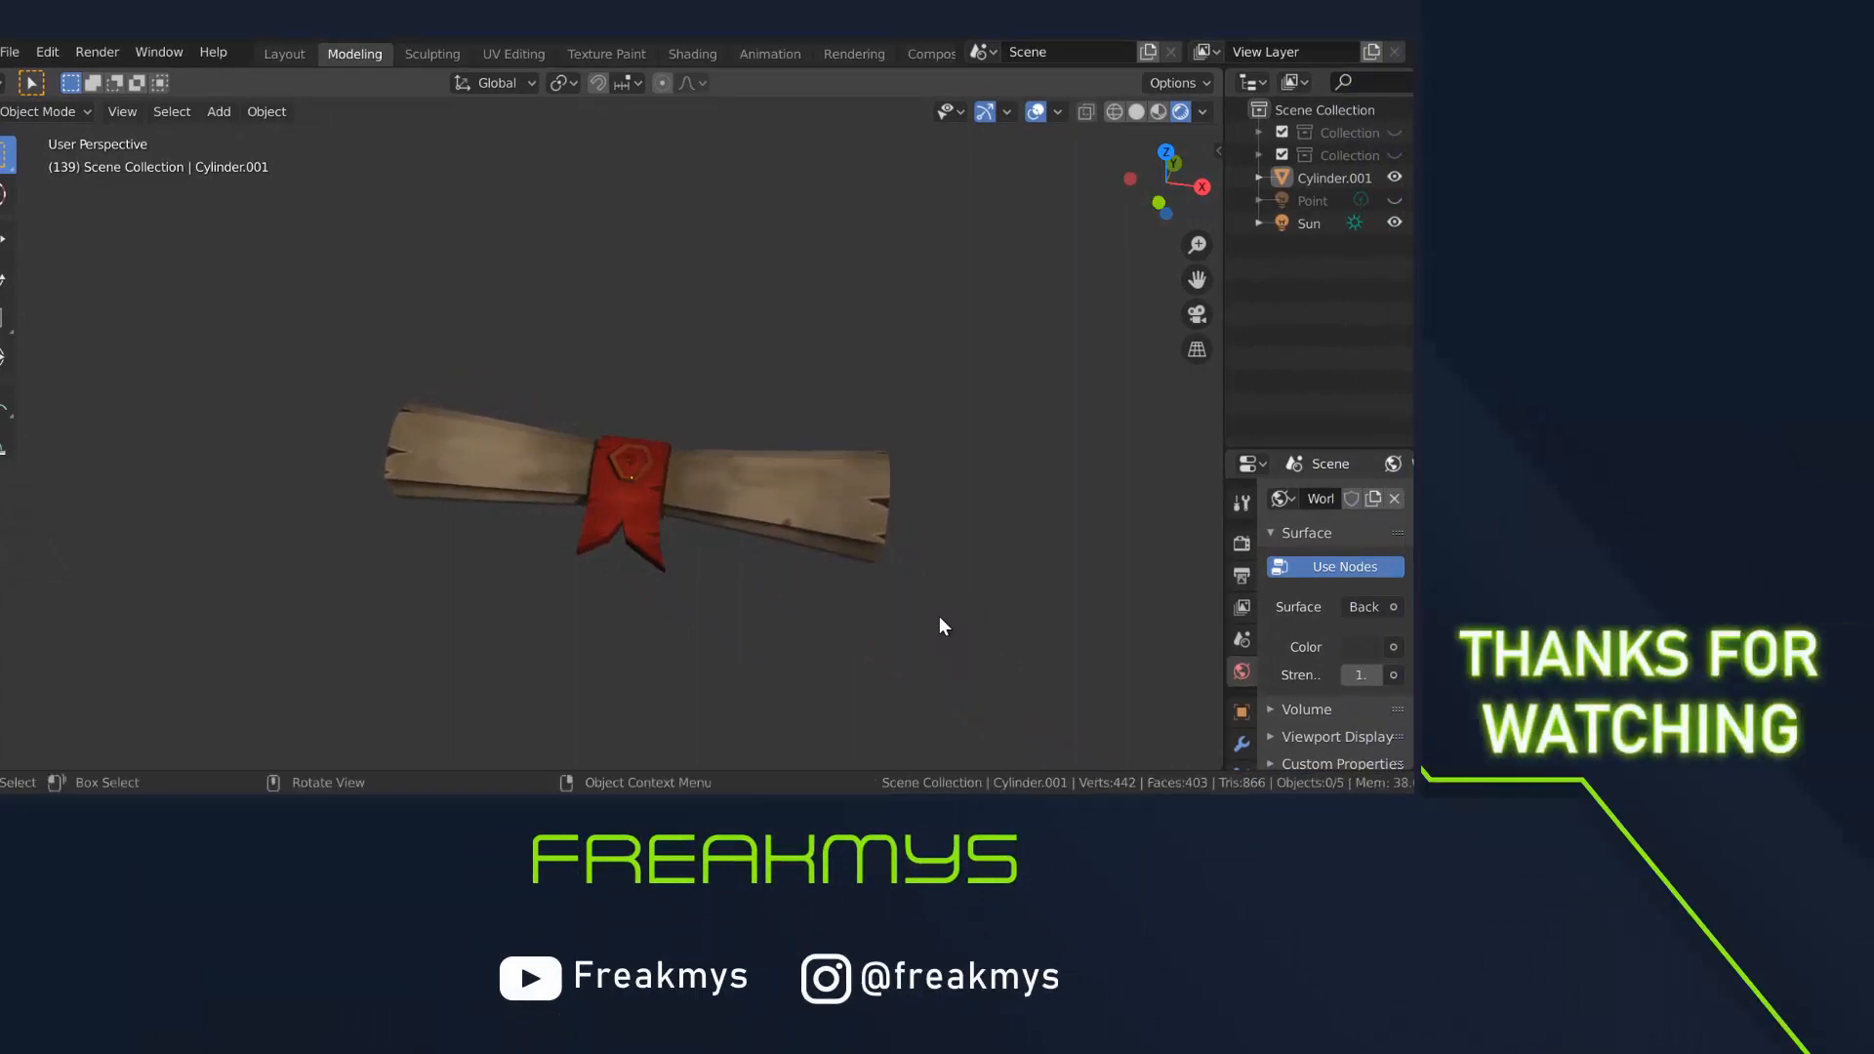